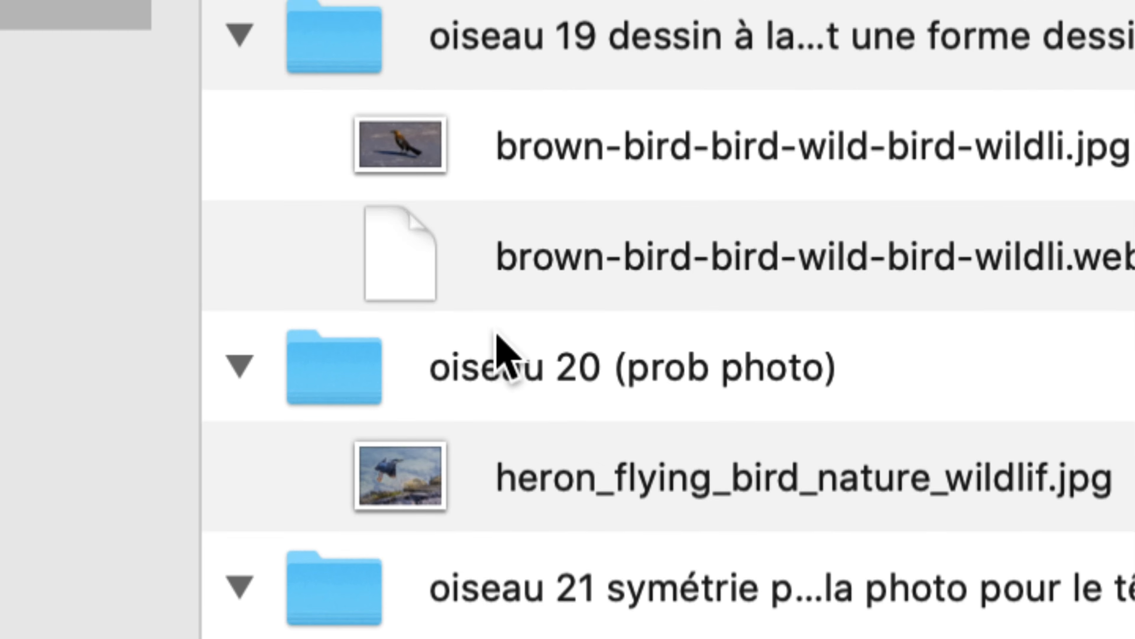
# Look through the numbered bird folders and select pexels-photo-220855.jpeg in the folder "oiseau 5 plume"
pyautogui.scroll(10, 505, 353)
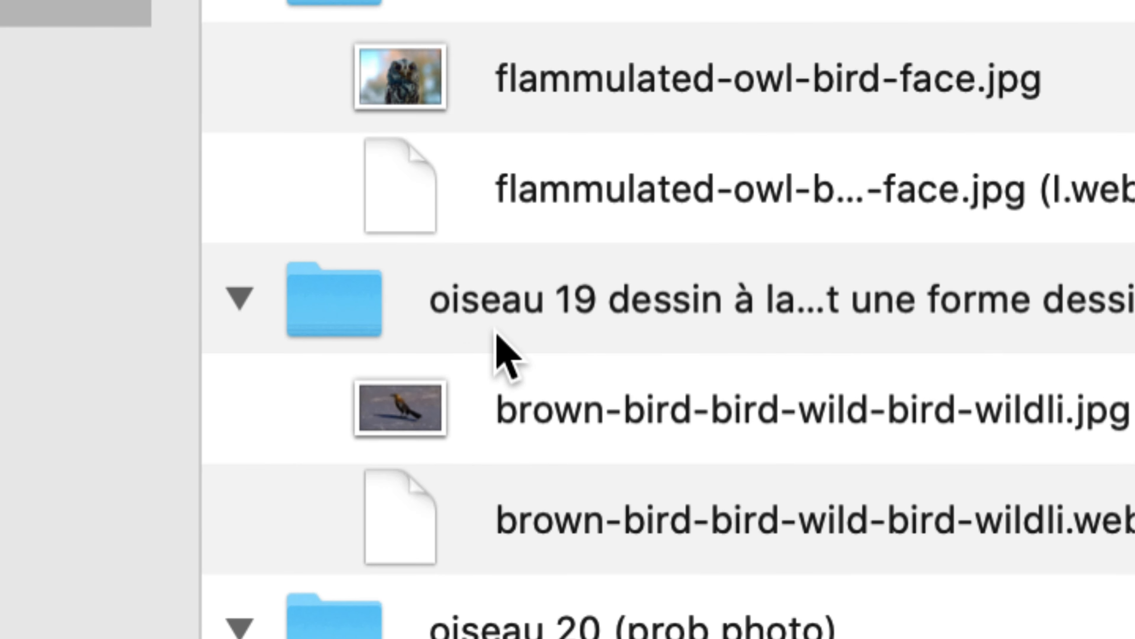
pyautogui.scroll(15, 496, 335)
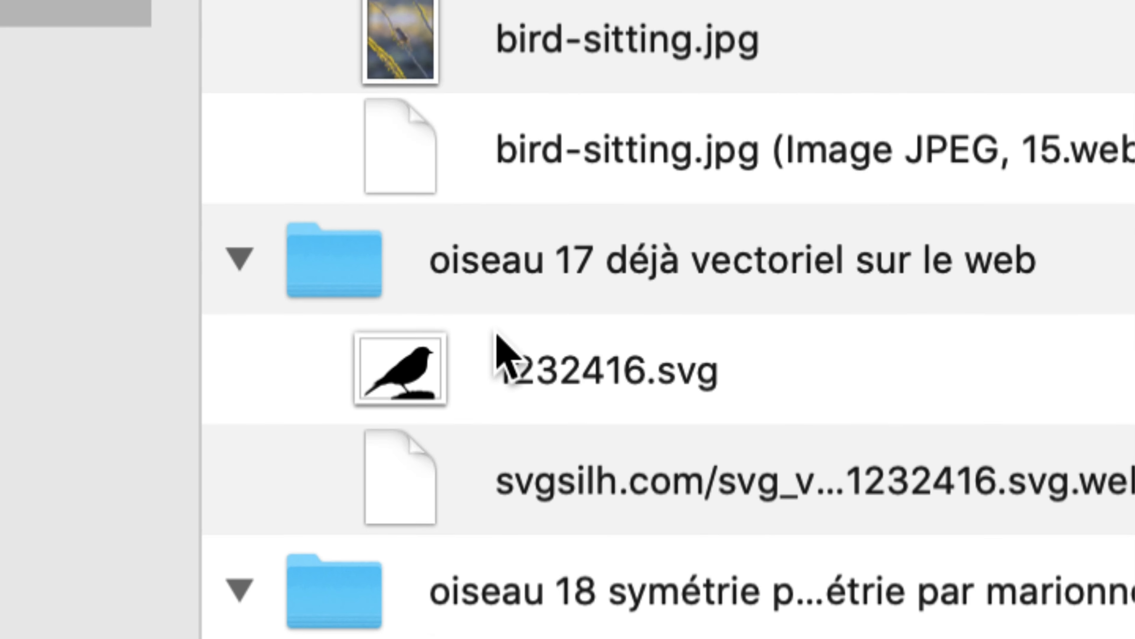
pyautogui.scroll(15, 497, 336)
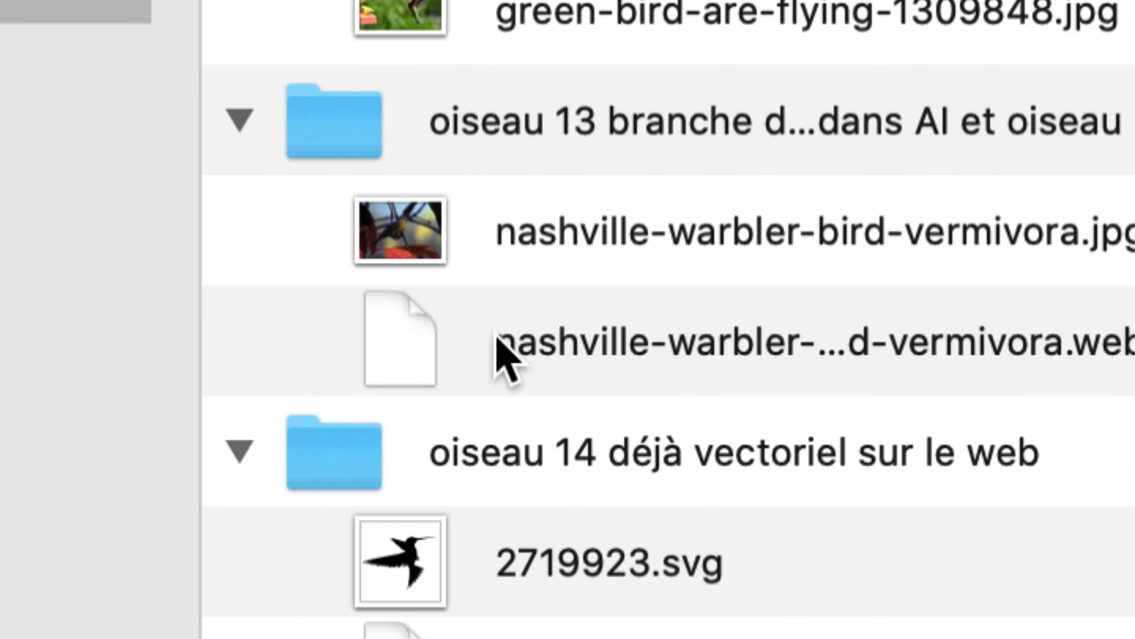
pyautogui.scroll(12, 497, 327)
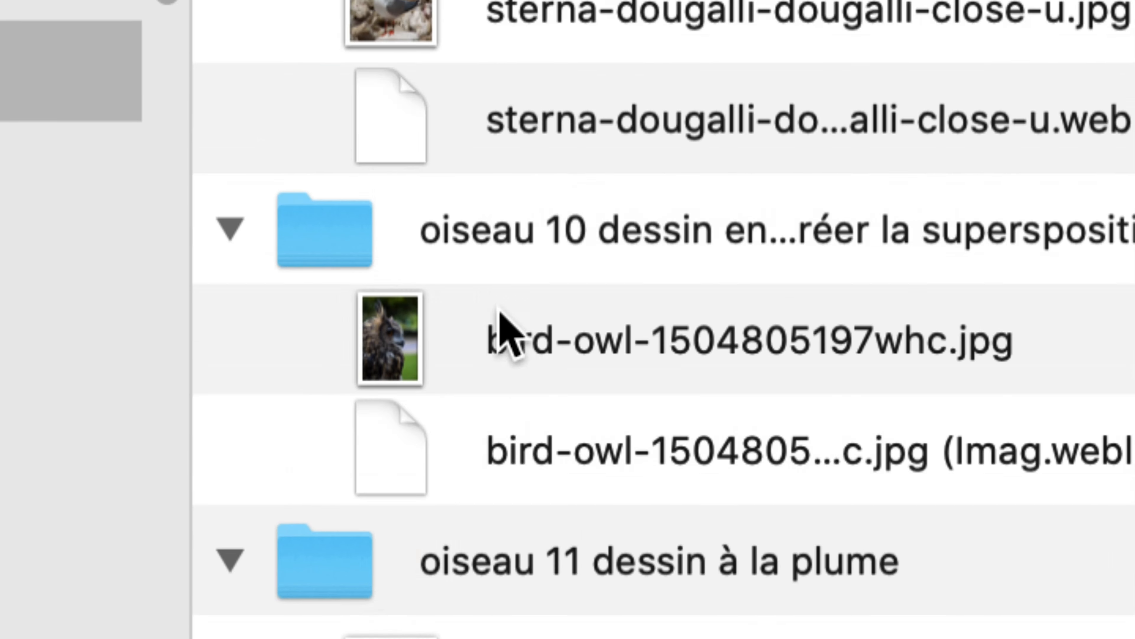
pyautogui.scroll(2, 499, 313)
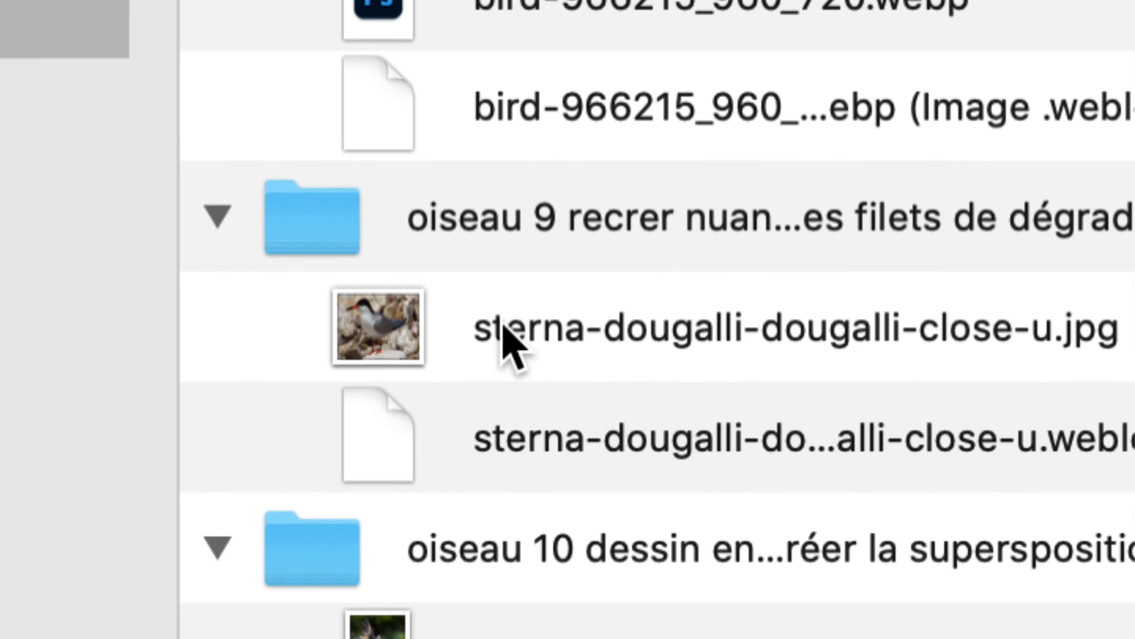
pyautogui.click(592, 385)
pyautogui.scroll(4, 512, 329)
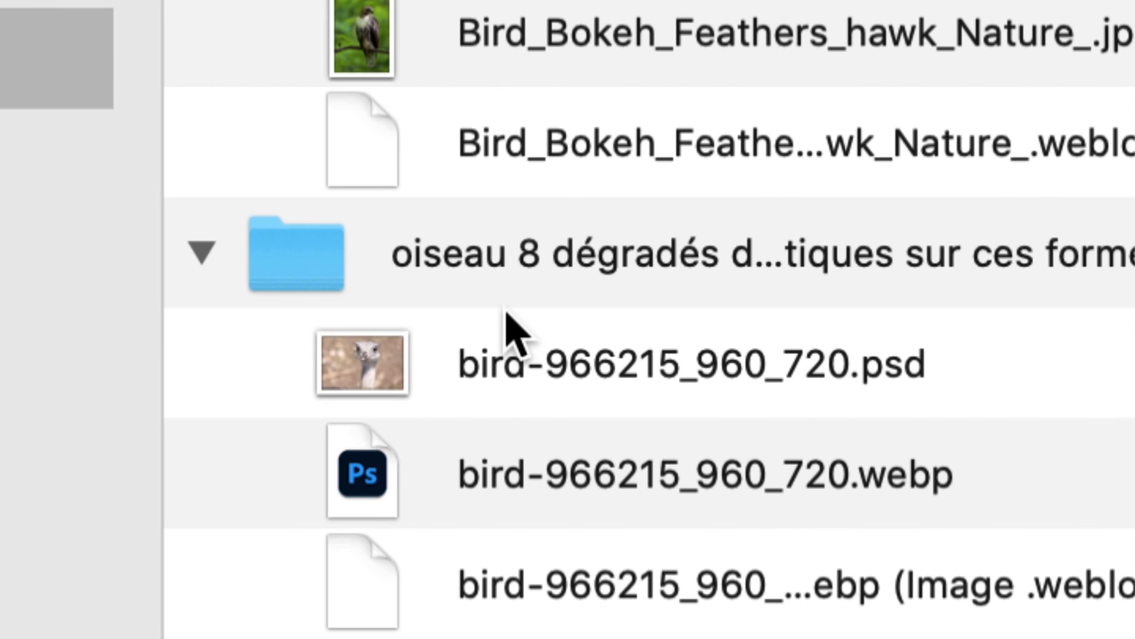
pyautogui.scroll(10, 514, 334)
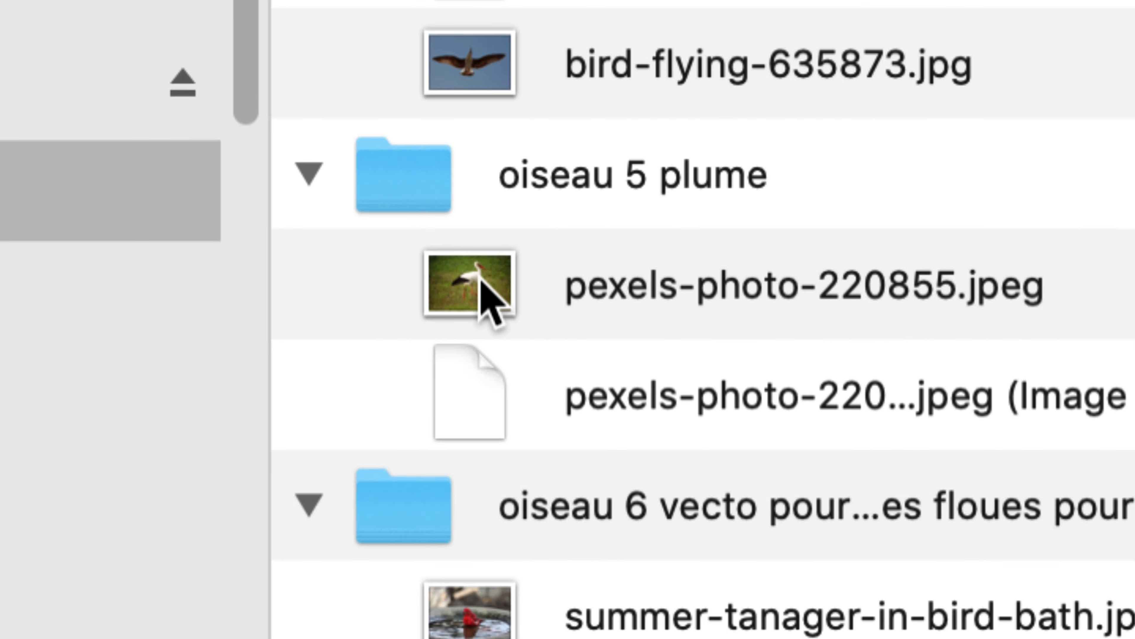
pyautogui.click(457, 171)
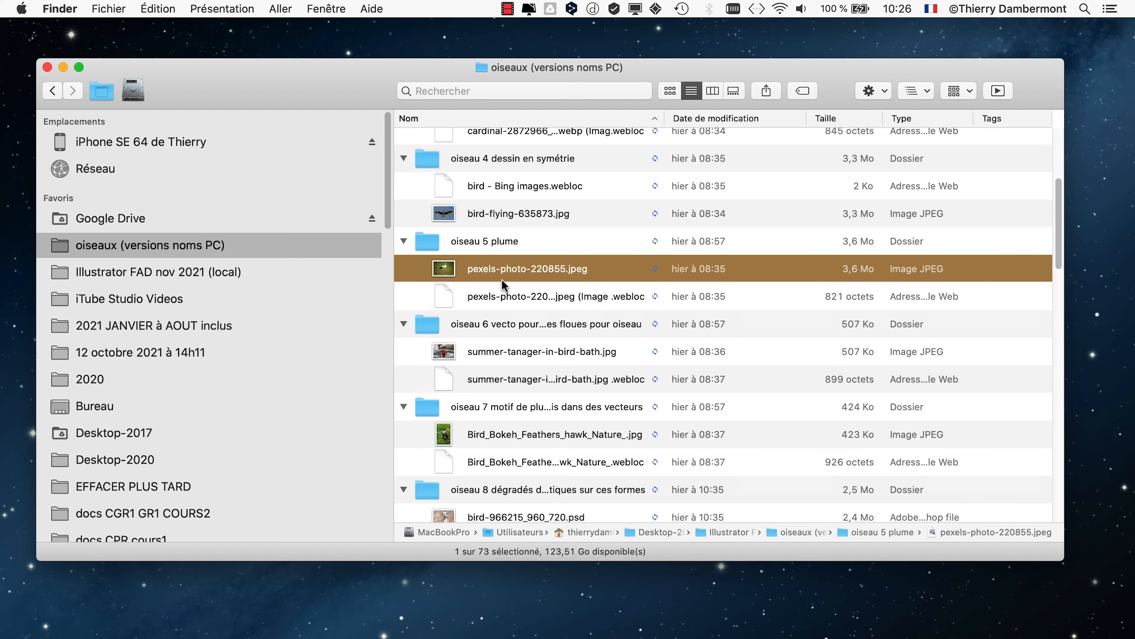
# Switch to Adobe Illustrator and hide the windows of all other applications
pyautogui.press('super+Tab')
pyautogui.press('Tab')
pyautogui.click(635, 373)
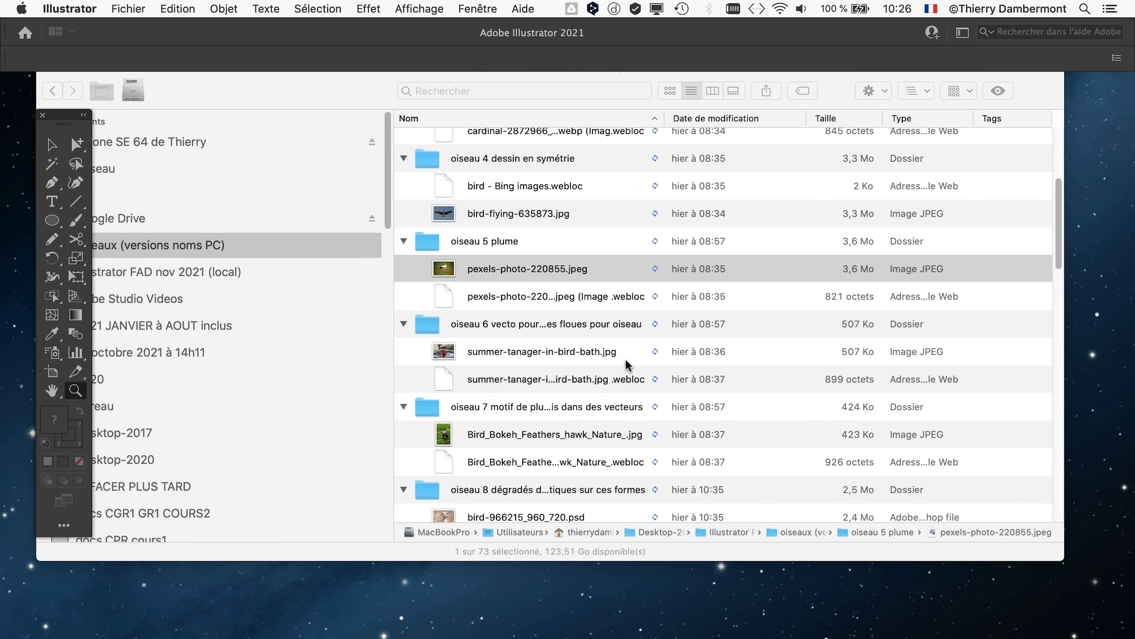
pyautogui.press('super+alt+h')
# Create a landscape A4 print document in RGB colour mode and display it in full-screen mode with the menu bar
pyautogui.click(129, 8)
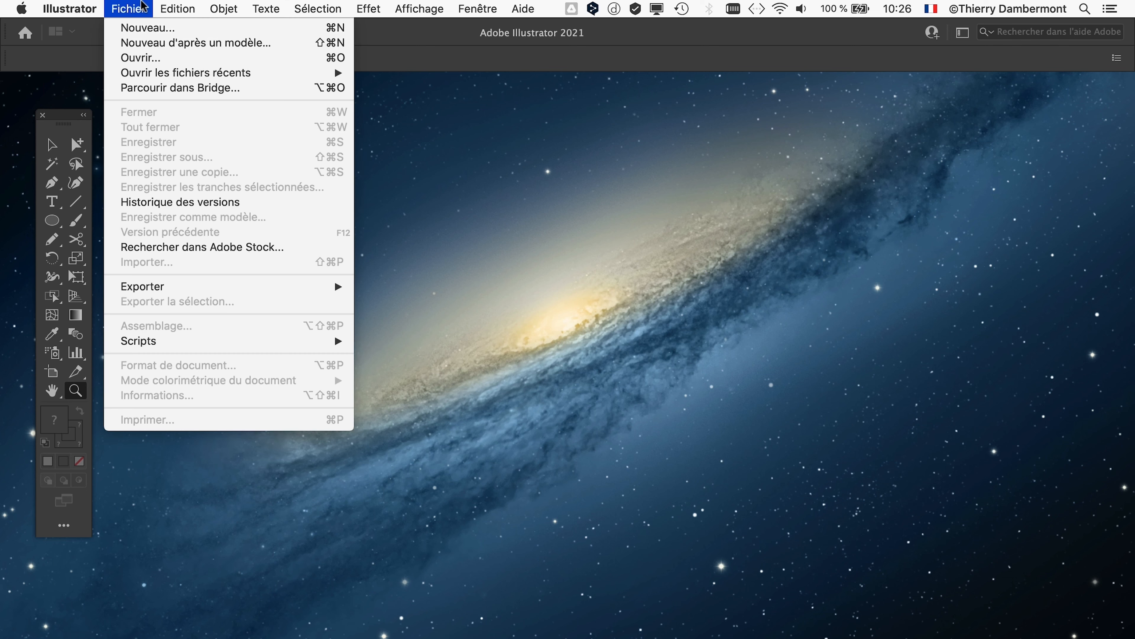
pyautogui.click(138, 33)
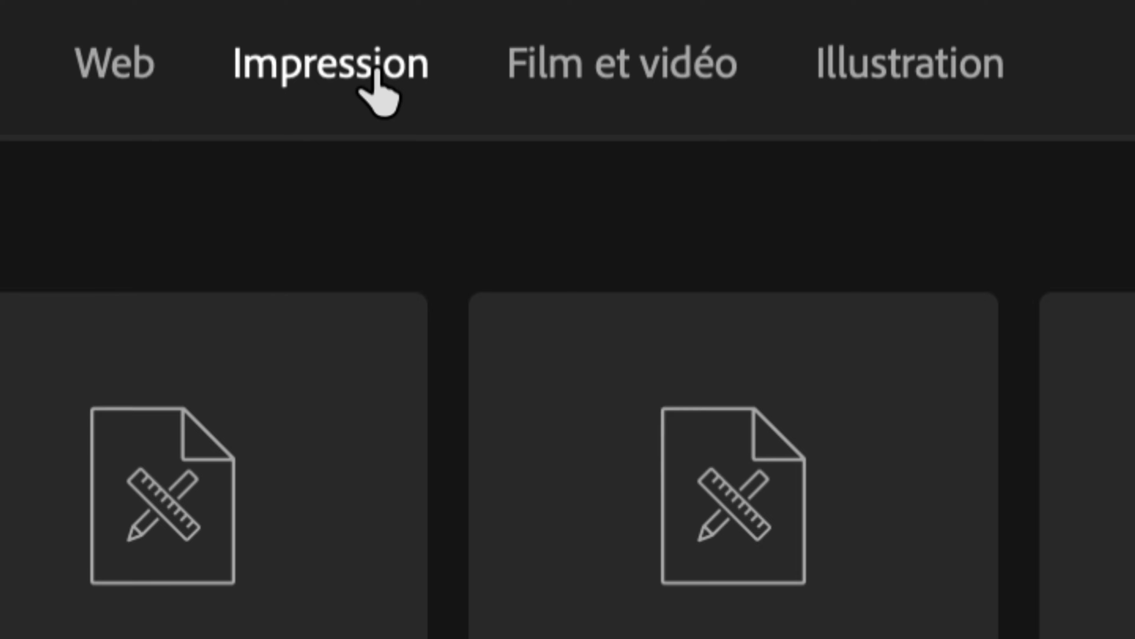
pyautogui.click(376, 71)
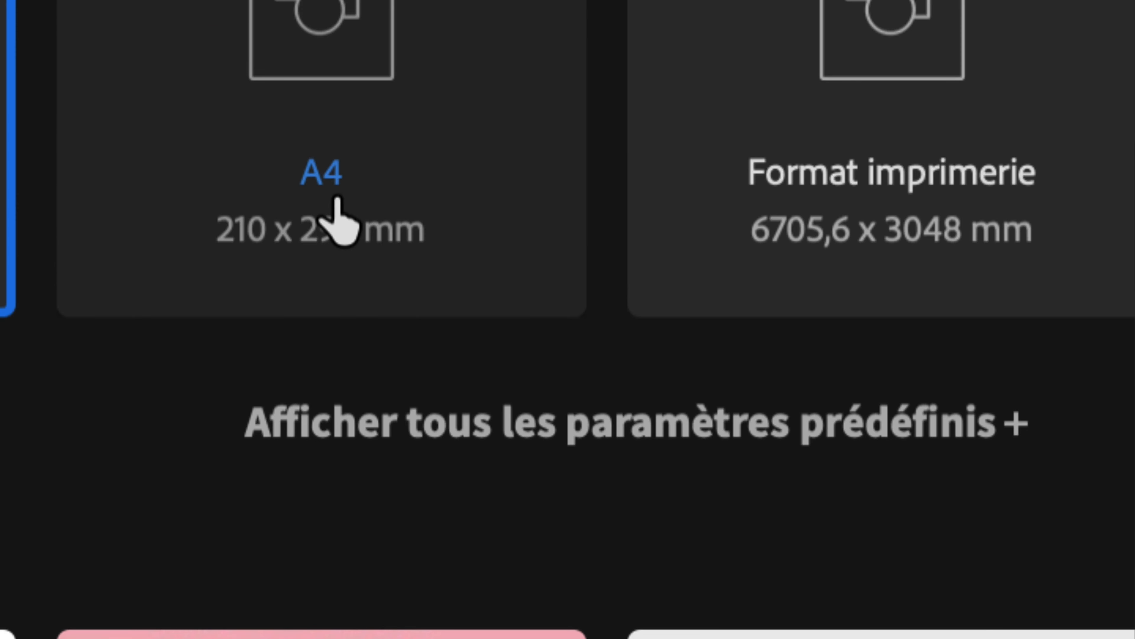
pyautogui.click(740, 638)
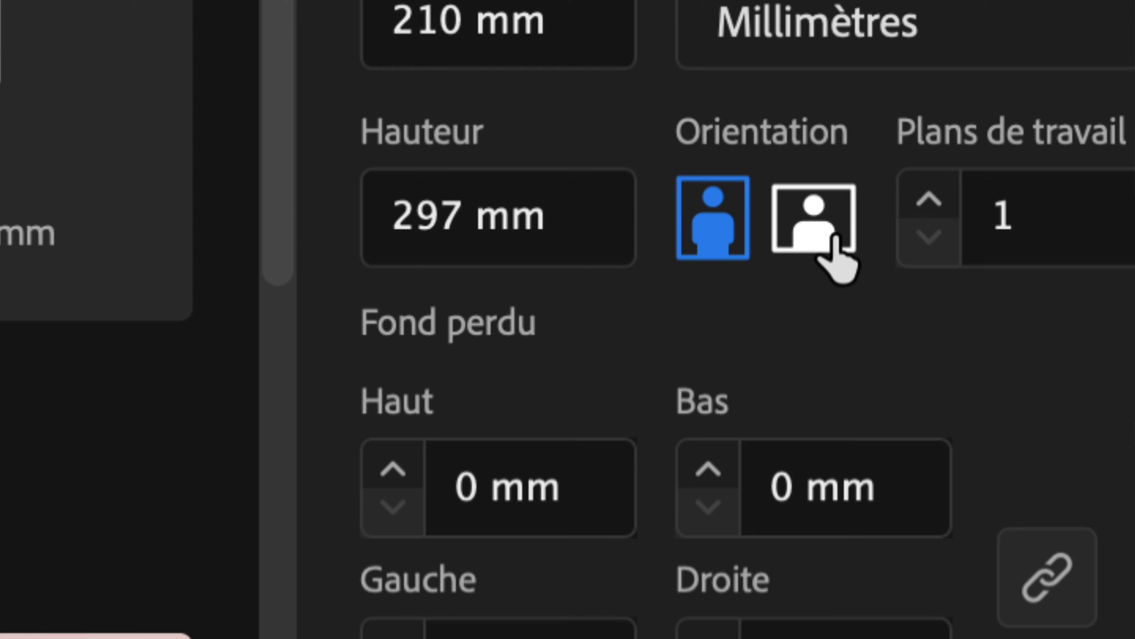
pyautogui.click(834, 239)
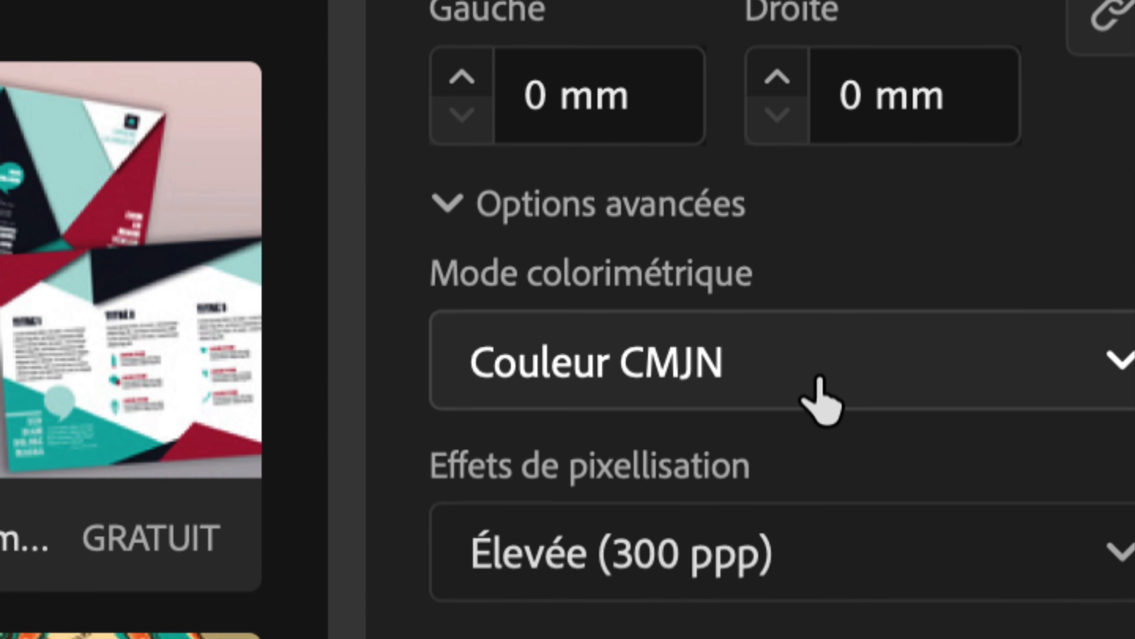
pyautogui.click(820, 380)
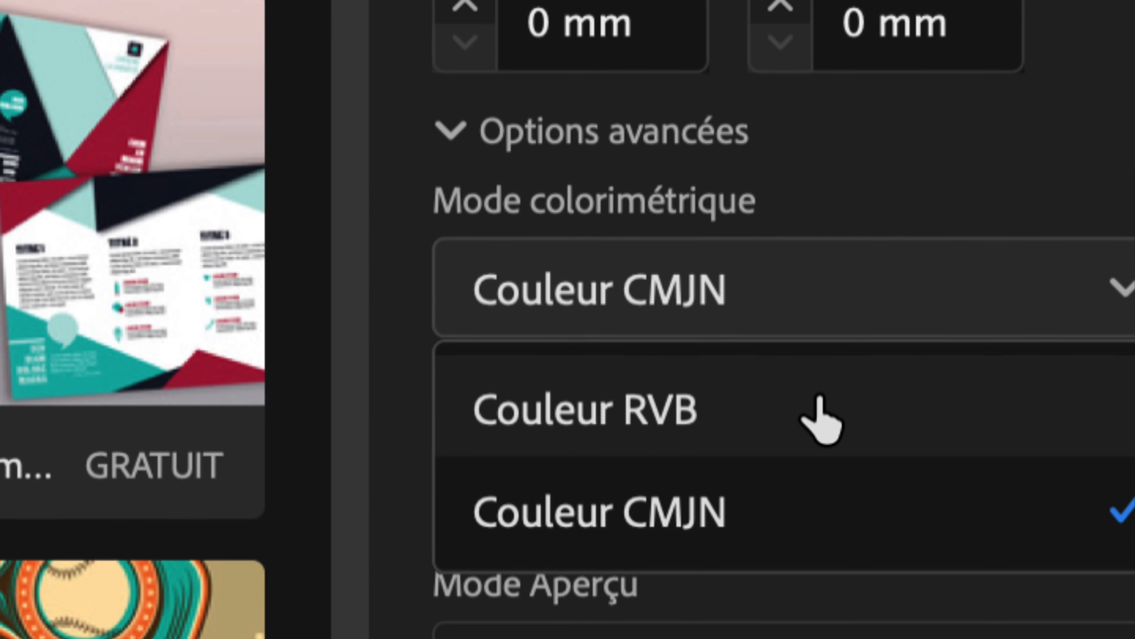
pyautogui.click(815, 485)
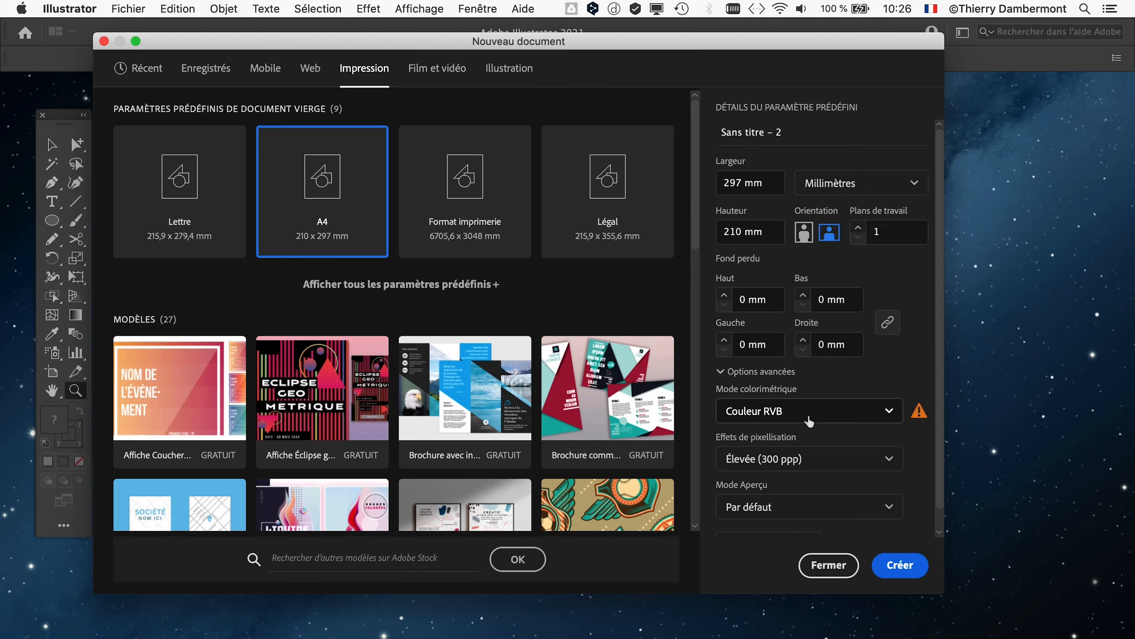
pyautogui.click(909, 576)
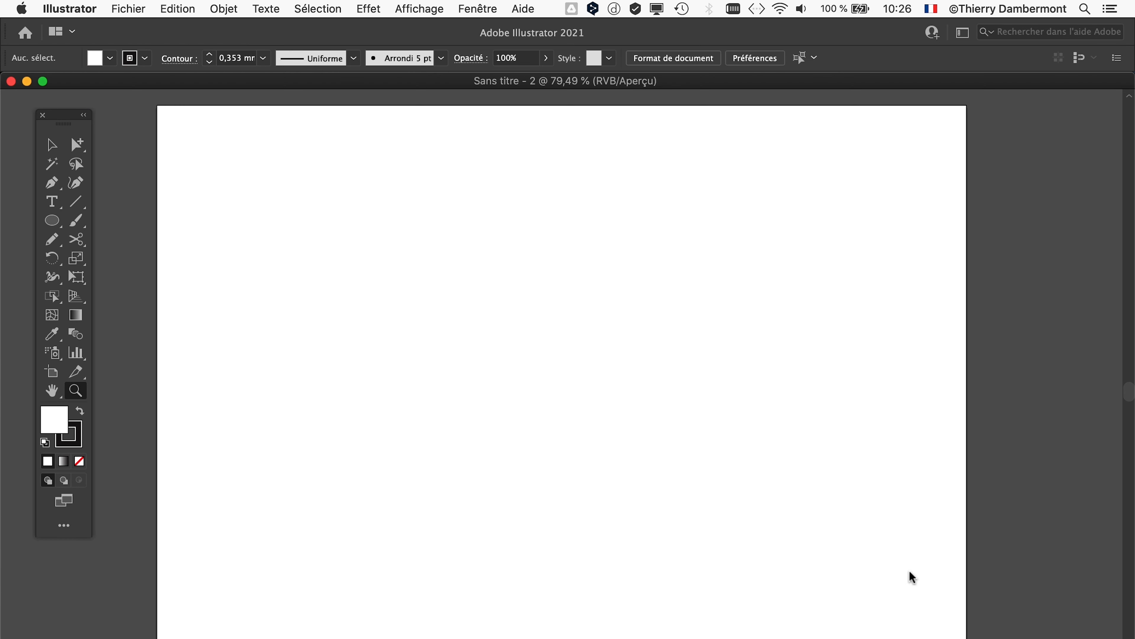
pyautogui.press('f')
# Import pexels-photo-220855.jpeg from "oiseau 5 plume" as a linked image, sized to cover most of the artboard
pyautogui.click(126, 8)
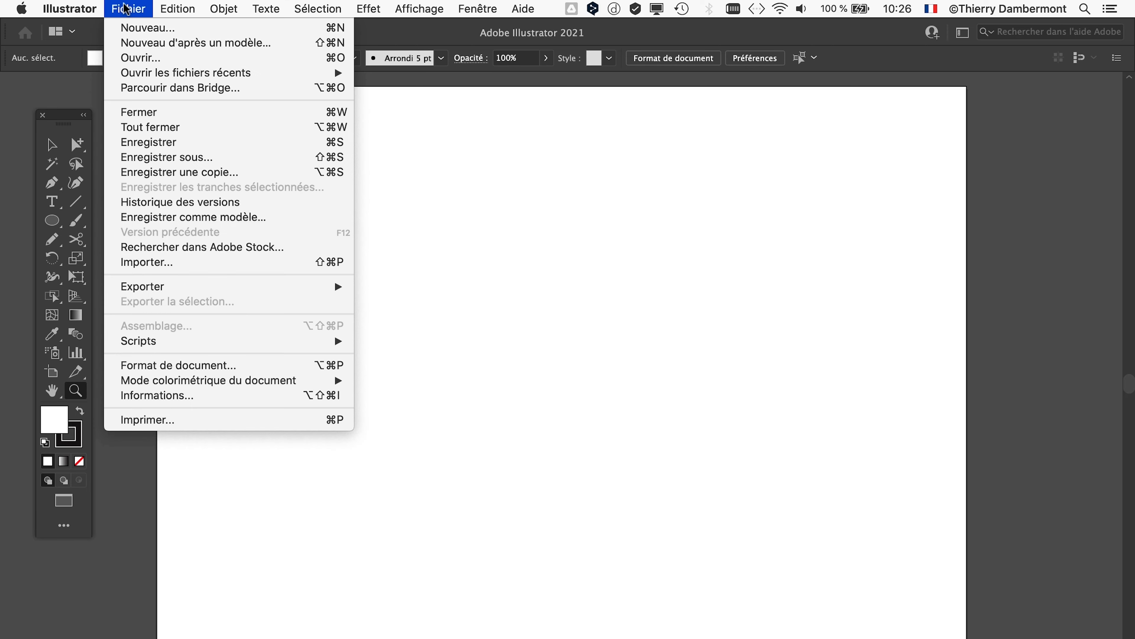
pyautogui.click(148, 262)
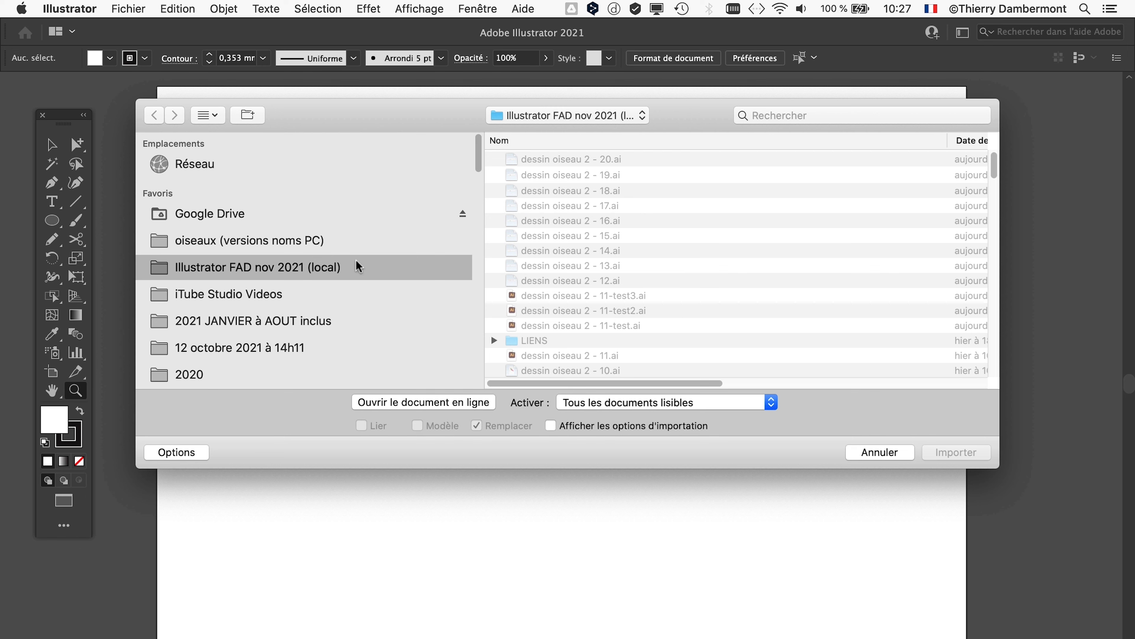
pyautogui.click(277, 242)
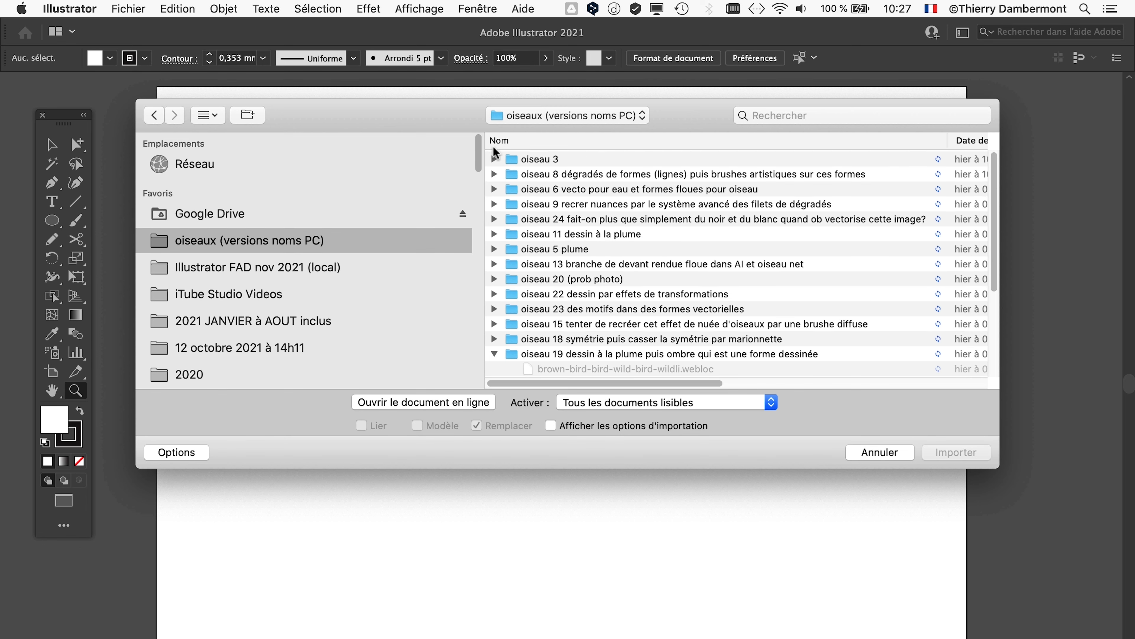
pyautogui.click(501, 142)
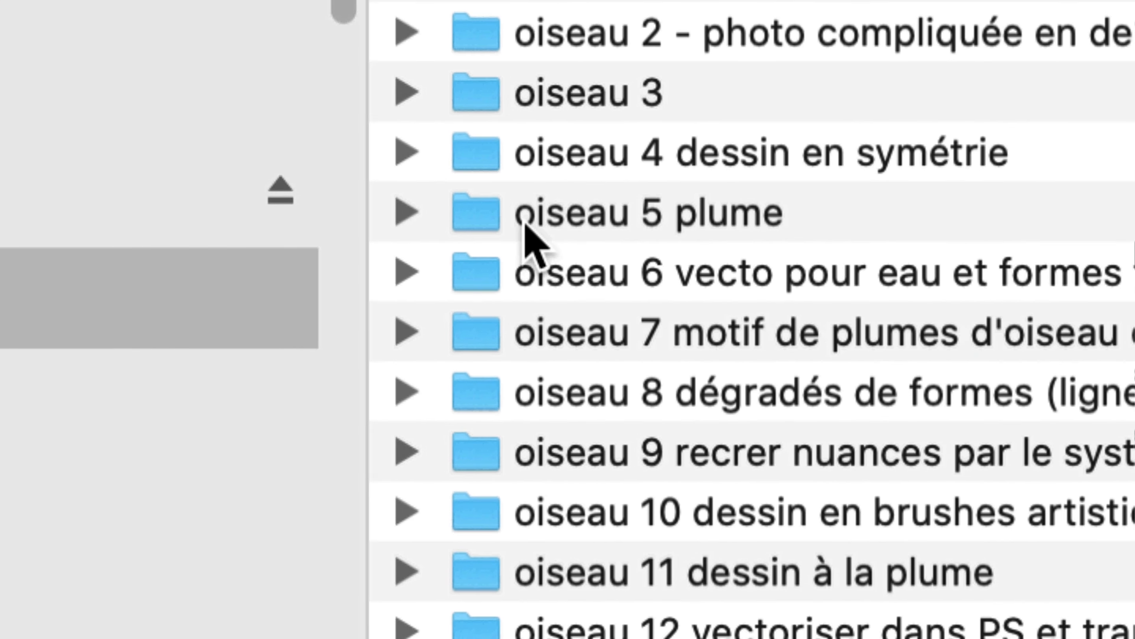
pyautogui.click(505, 220)
pyautogui.click(468, 209)
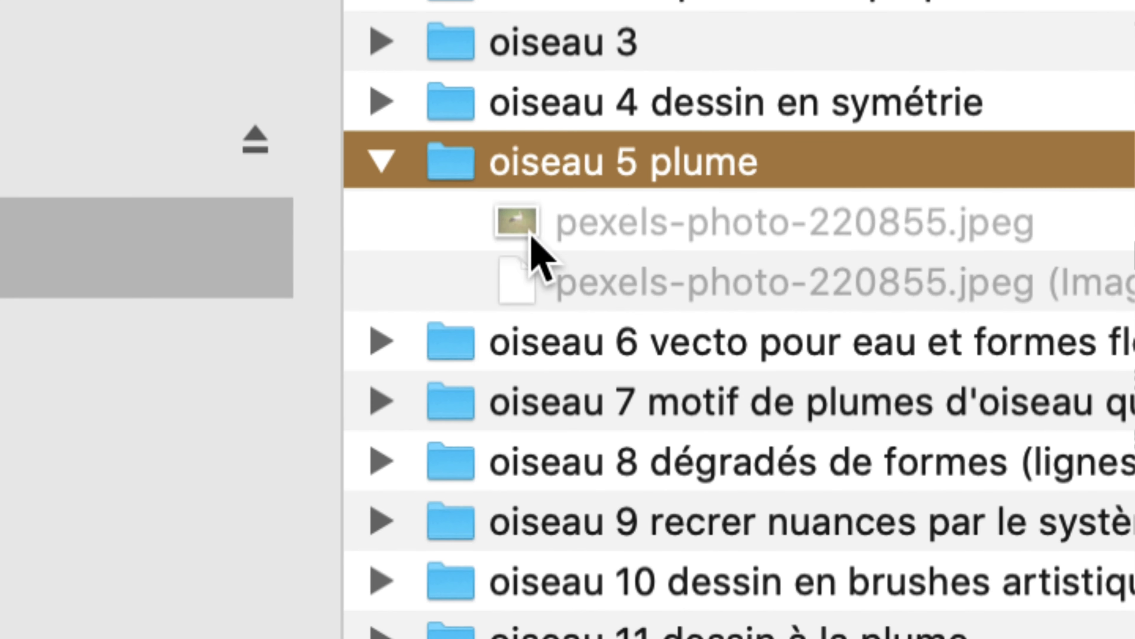
pyautogui.click(618, 285)
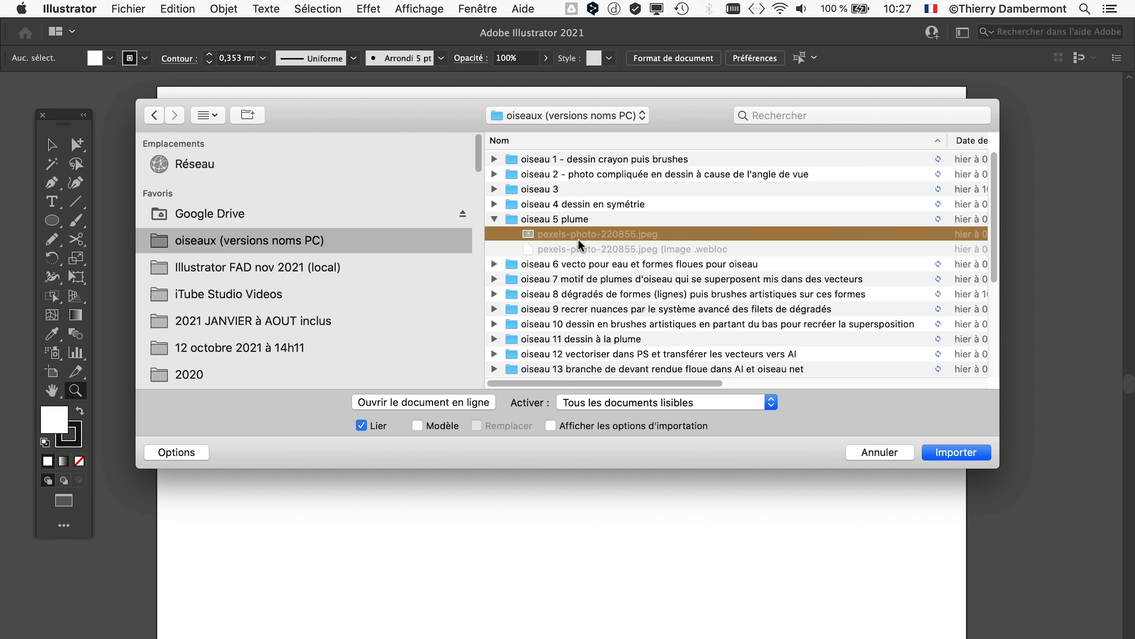
pyautogui.click(972, 455)
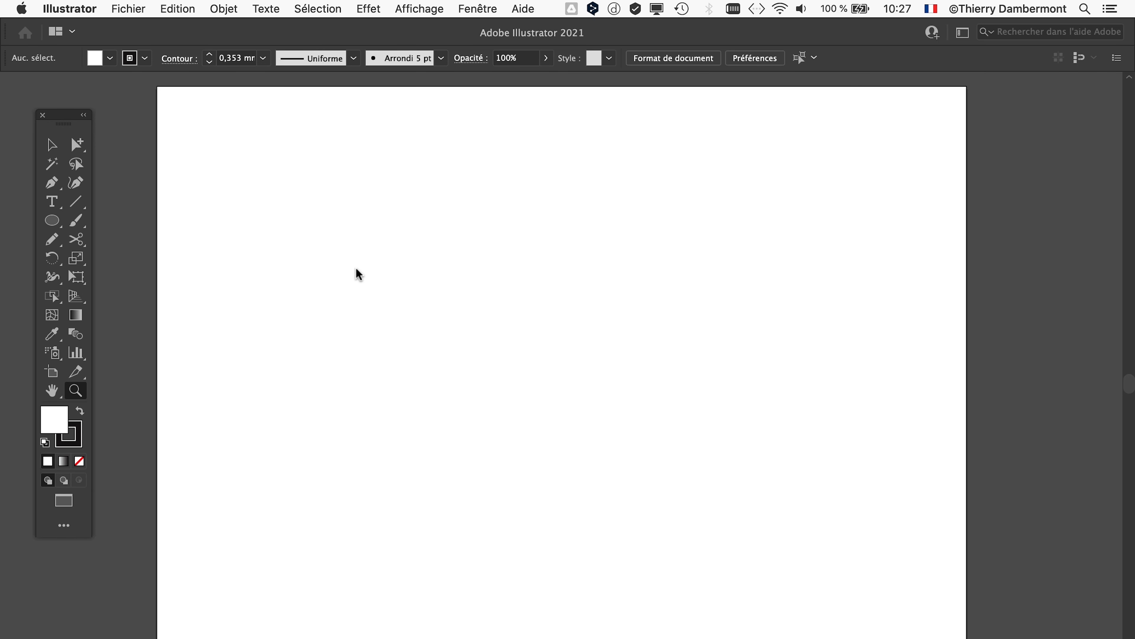
pyautogui.moveTo(174, 138); pyautogui.dragTo(885, 637)
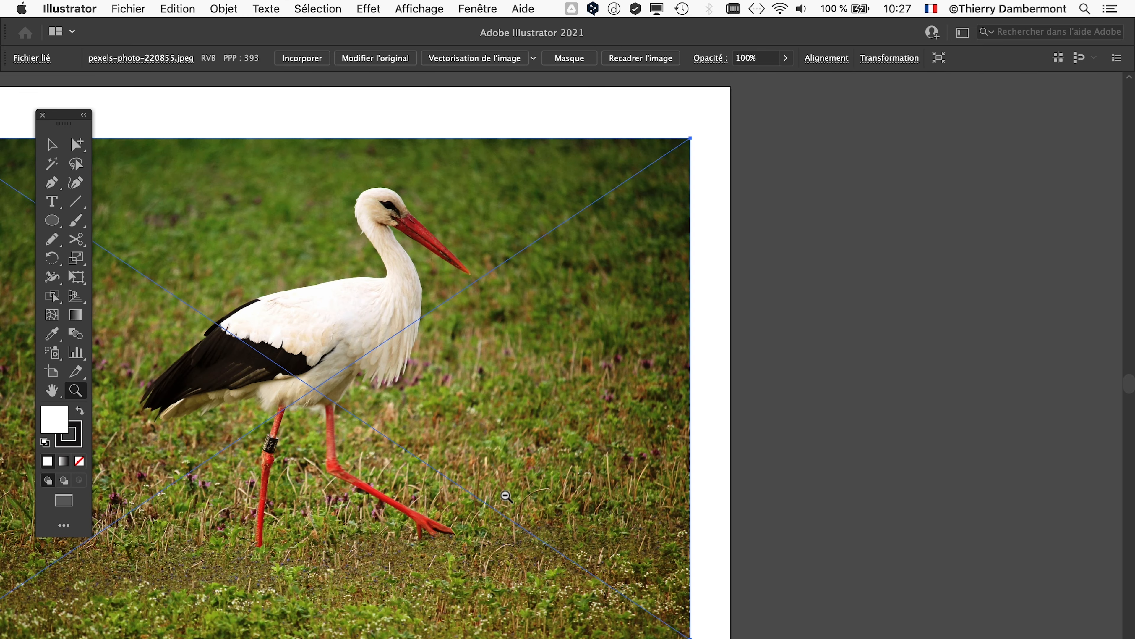
# Lock Calque 1, which holds the stork photo, and add a new layer above it
pyautogui.keyDown('alt'); pyautogui.click(506, 496); pyautogui.keyUp('alt')
pyautogui.moveTo(435, 455); pyautogui.dragTo(511, 392)
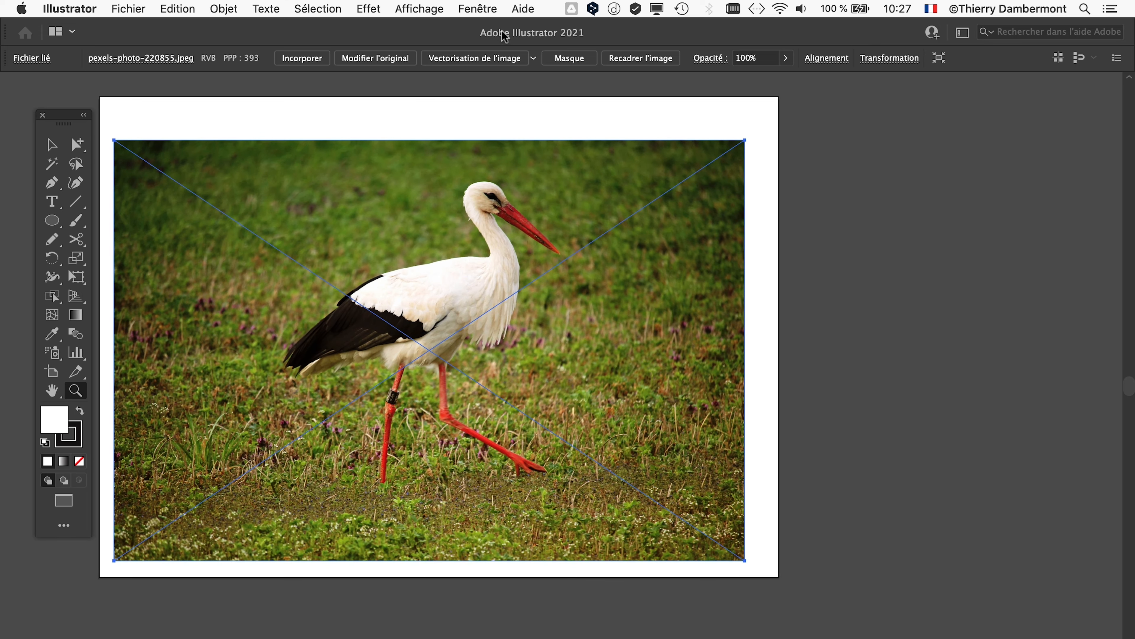
pyautogui.click(488, 7)
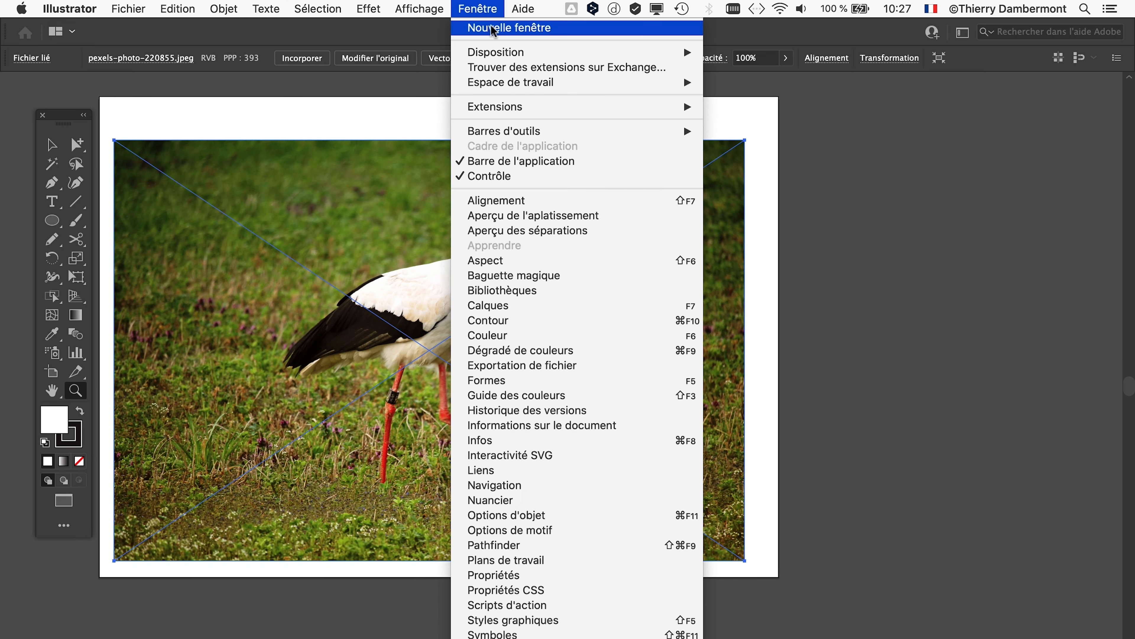
pyautogui.click(525, 309)
pyautogui.moveTo(900, 489); pyautogui.dragTo(783, 140)
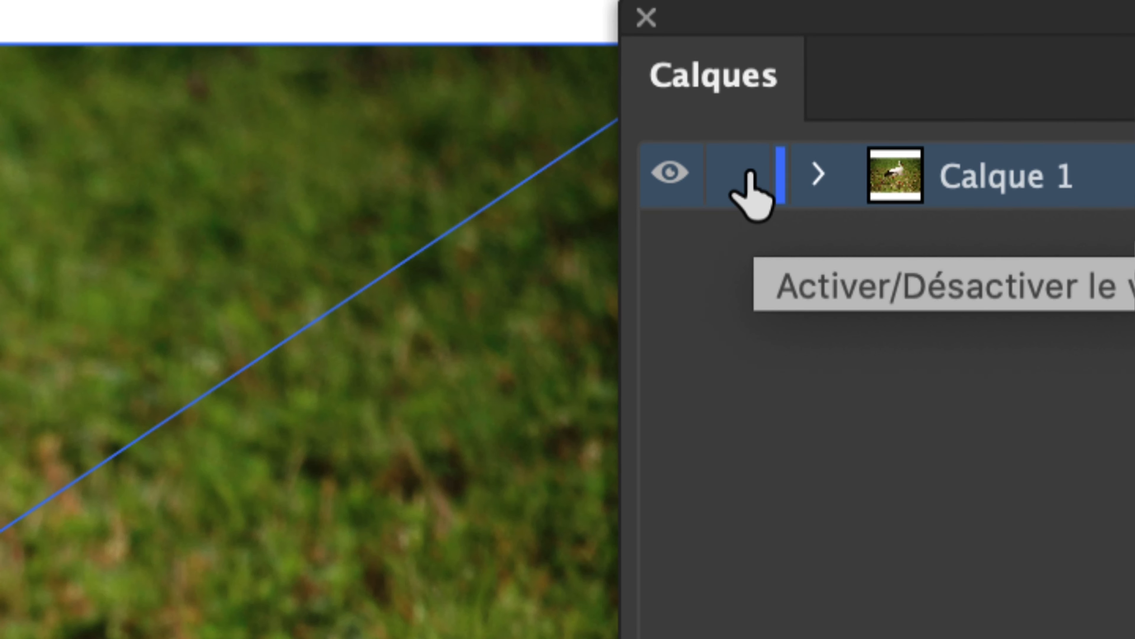
pyautogui.click(751, 176)
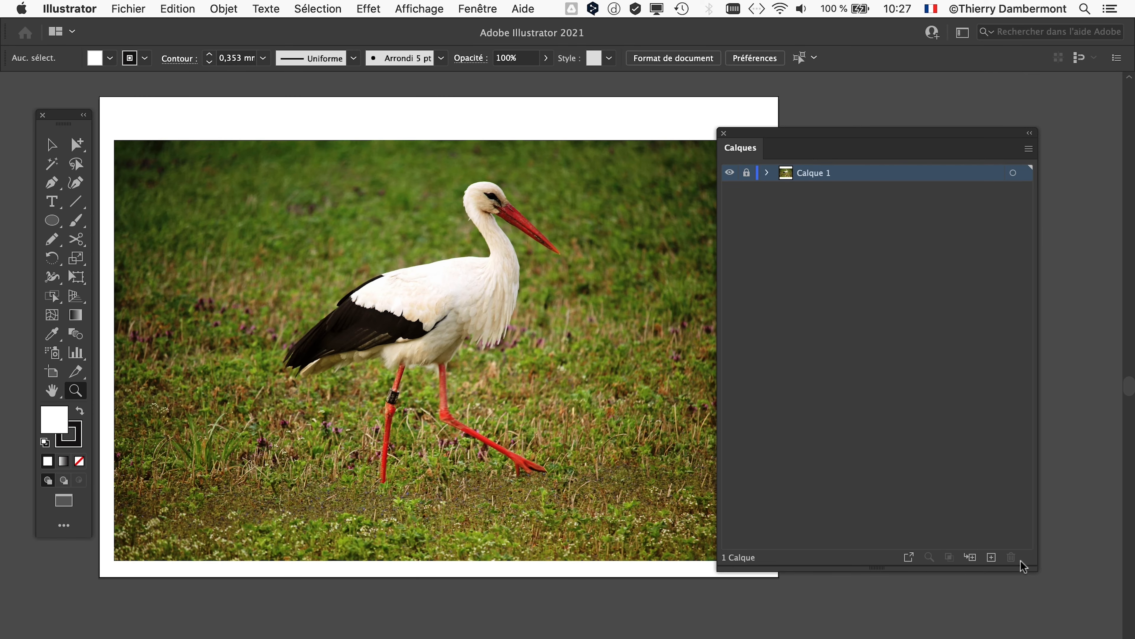
pyautogui.moveTo(1032, 568); pyautogui.dragTo(1021, 299)
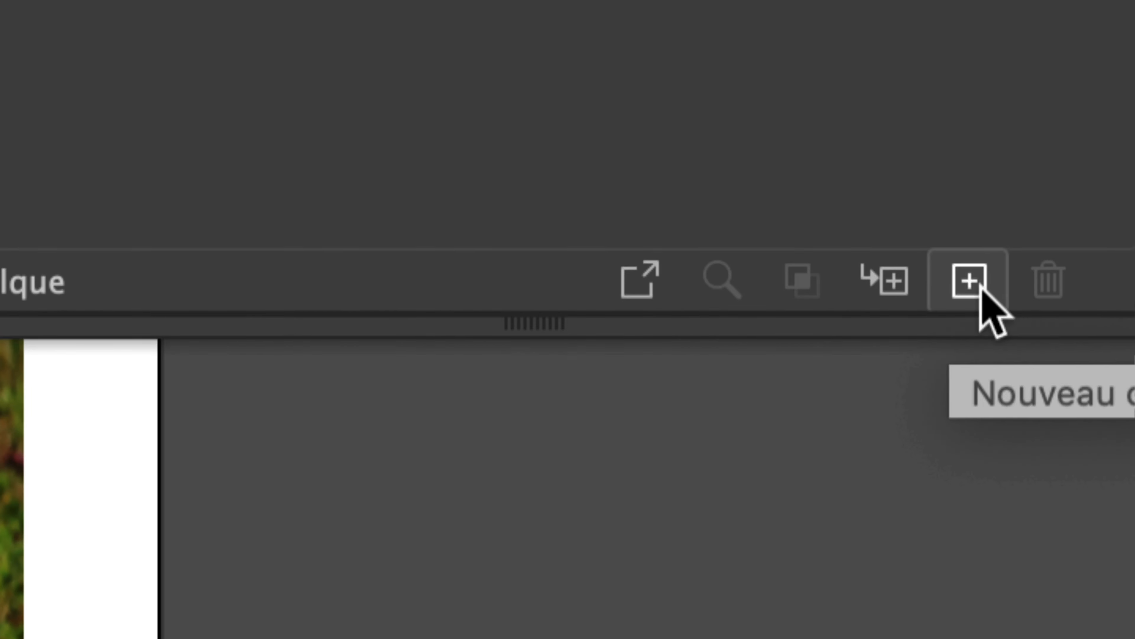
pyautogui.click(981, 290)
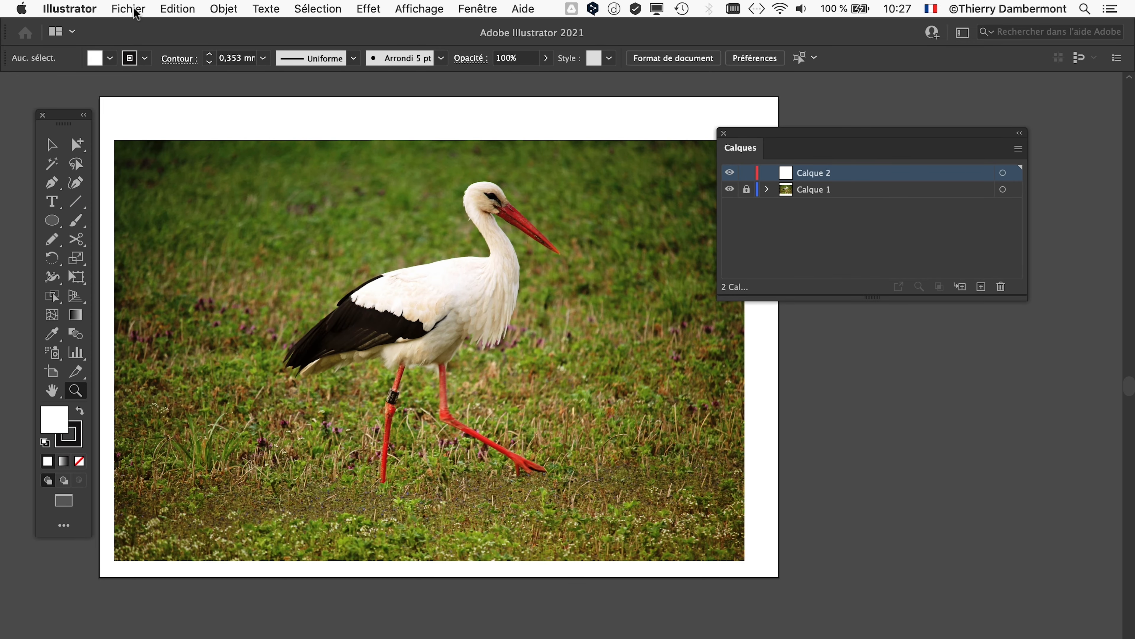
# Save the document as "dessin oiseau 3 - 01.ai" in the folder "Illustrator FAD nov 2021 (local)", keeping the Illustrator 2020 format options
pyautogui.click(134, 9)
pyautogui.click(167, 157)
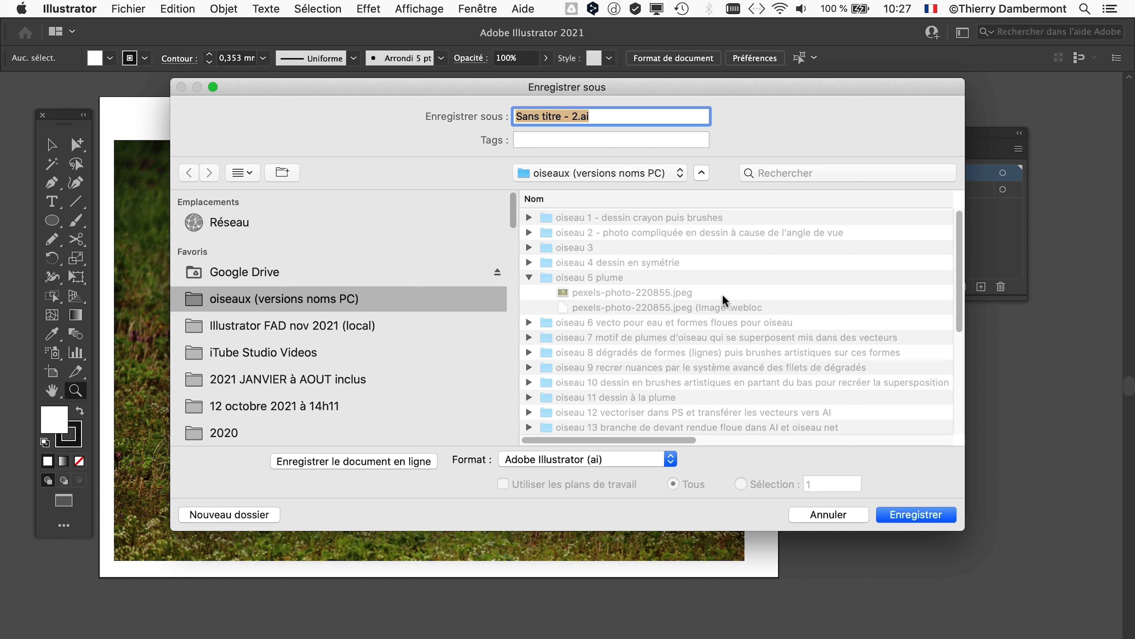
pyautogui.click(322, 325)
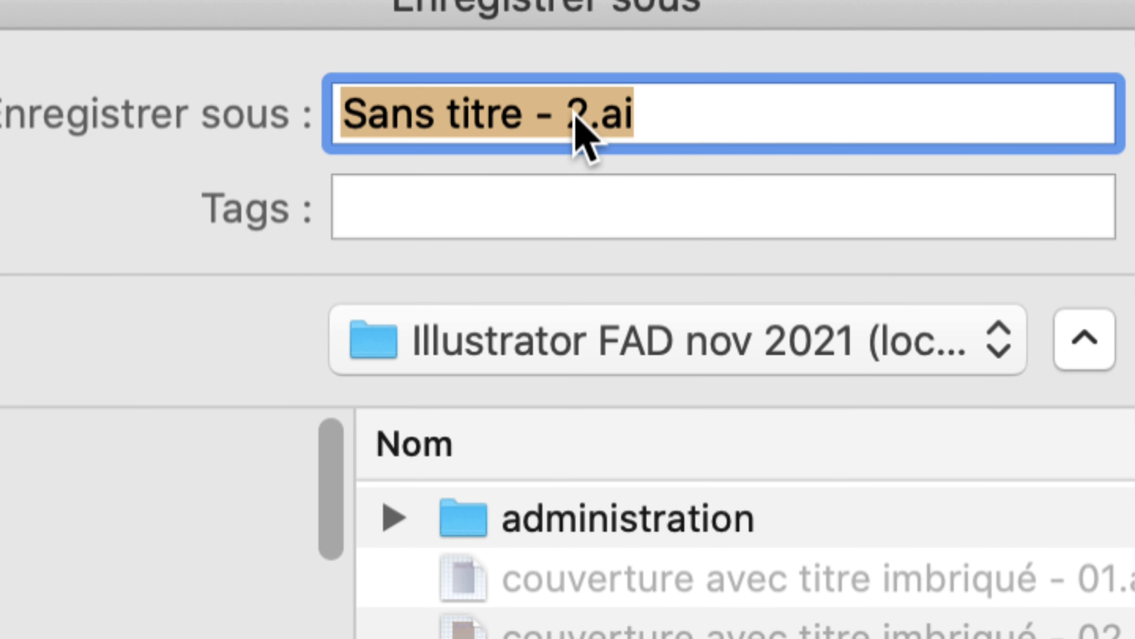
pyautogui.click(578, 118)
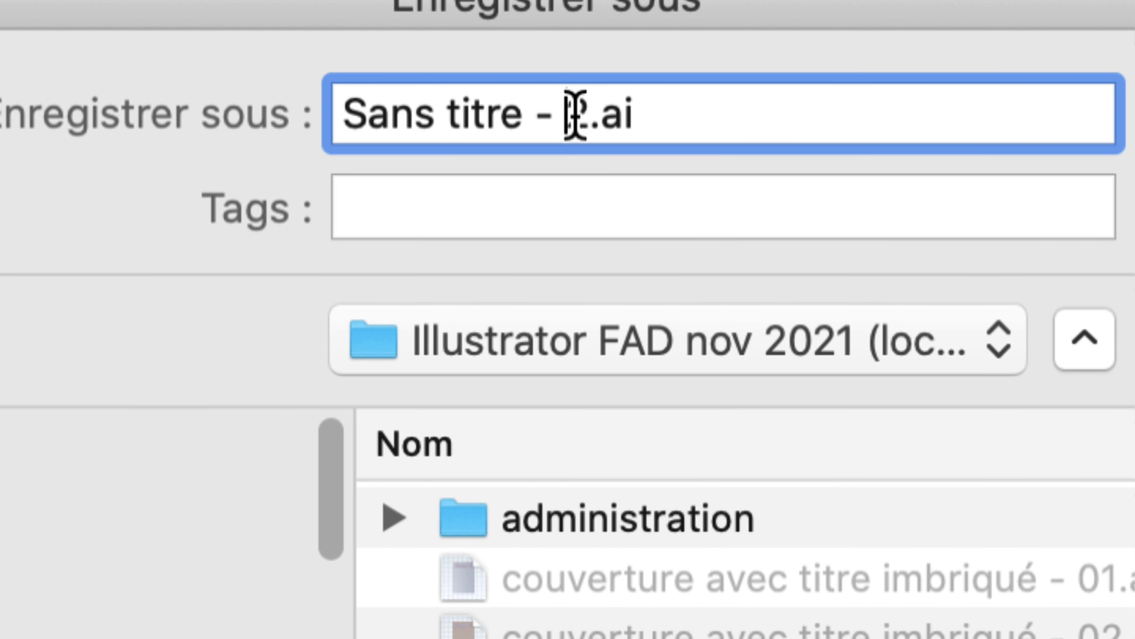
pyautogui.moveTo(577, 118); pyautogui.dragTo(297, 114)
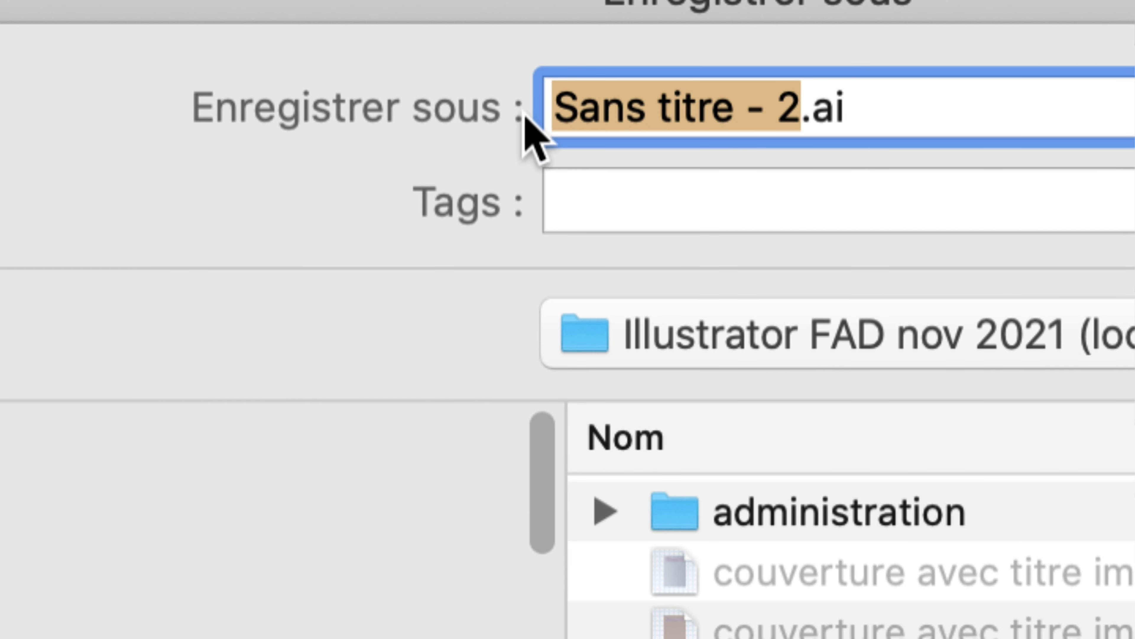
pyautogui.write('de')
pyautogui.press('BackSpace')
pyautogui.press('BackSpace')
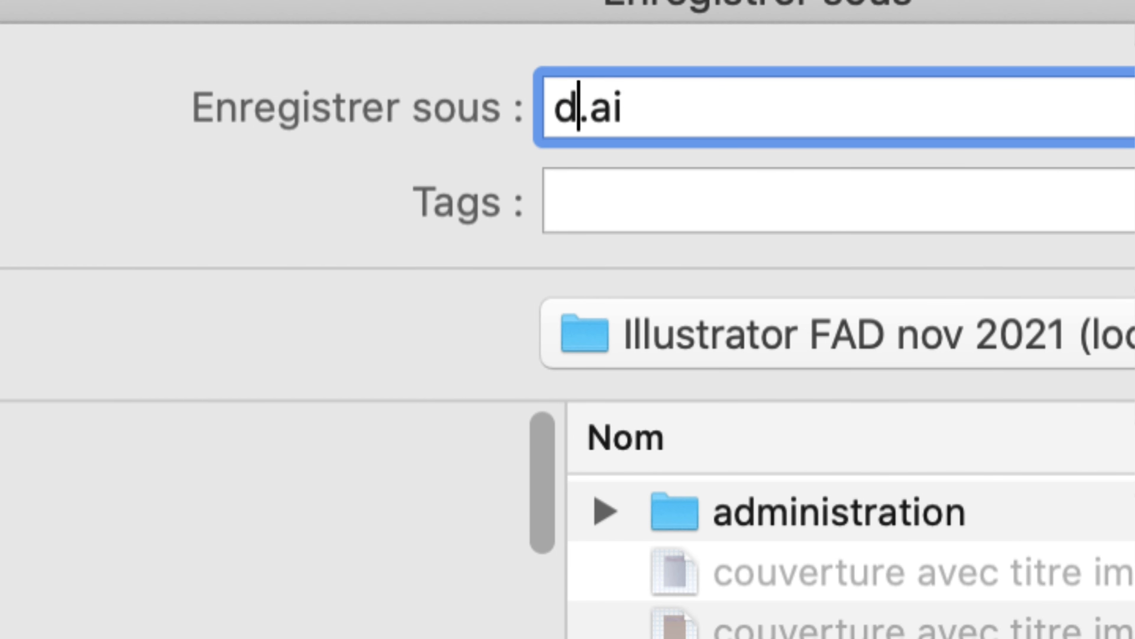
pyautogui.write('dessin')
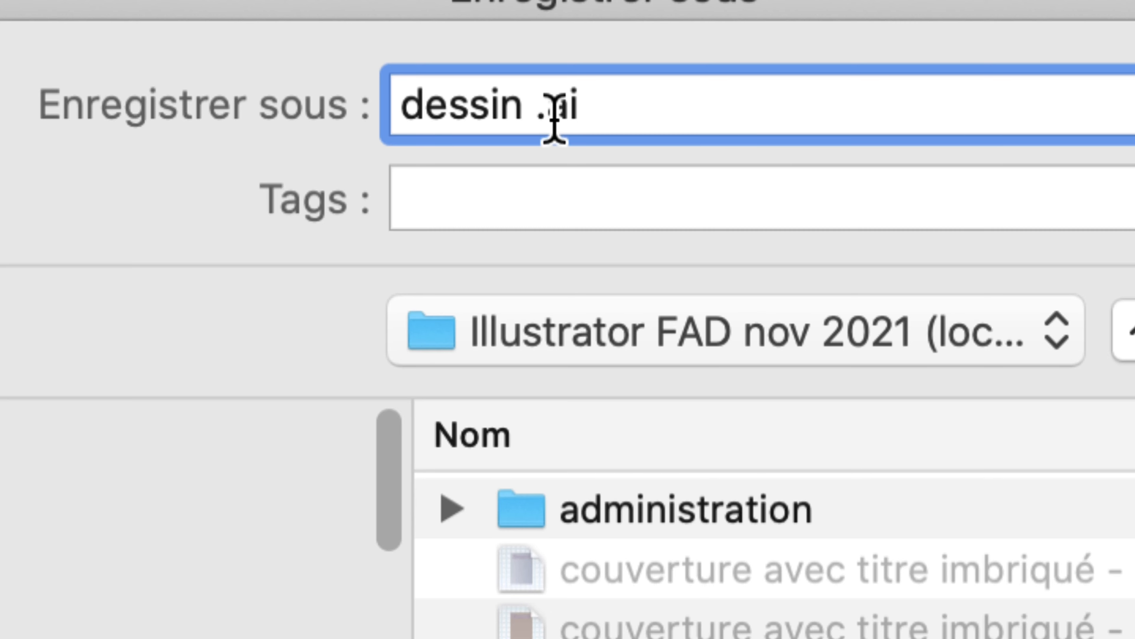
pyautogui.write('oiseau 3')
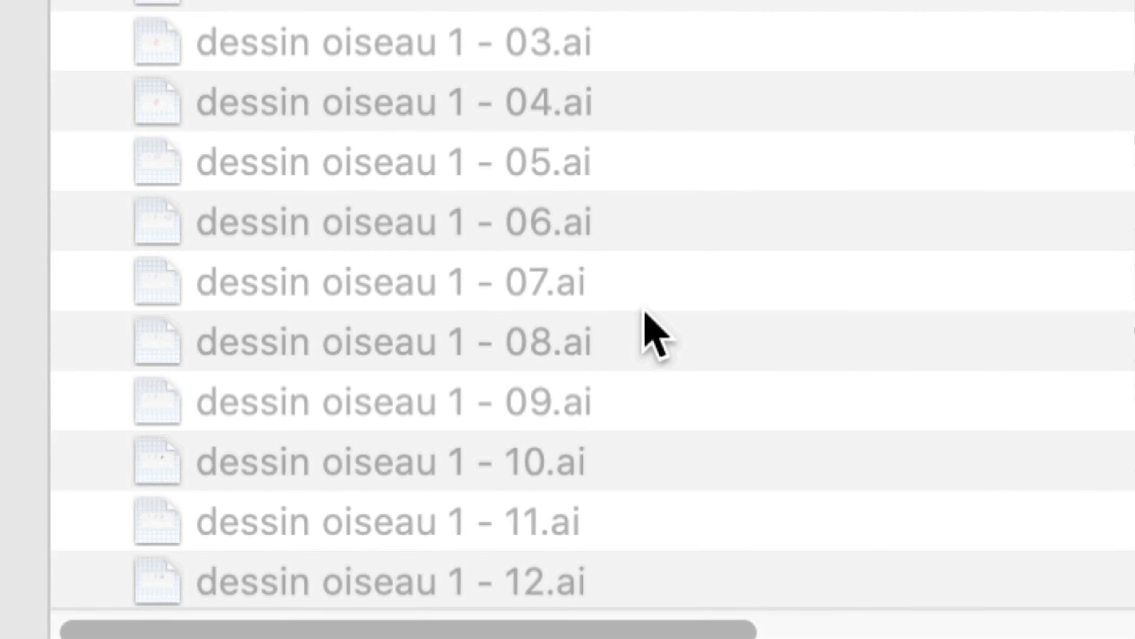
pyautogui.write(' - 01.ai')
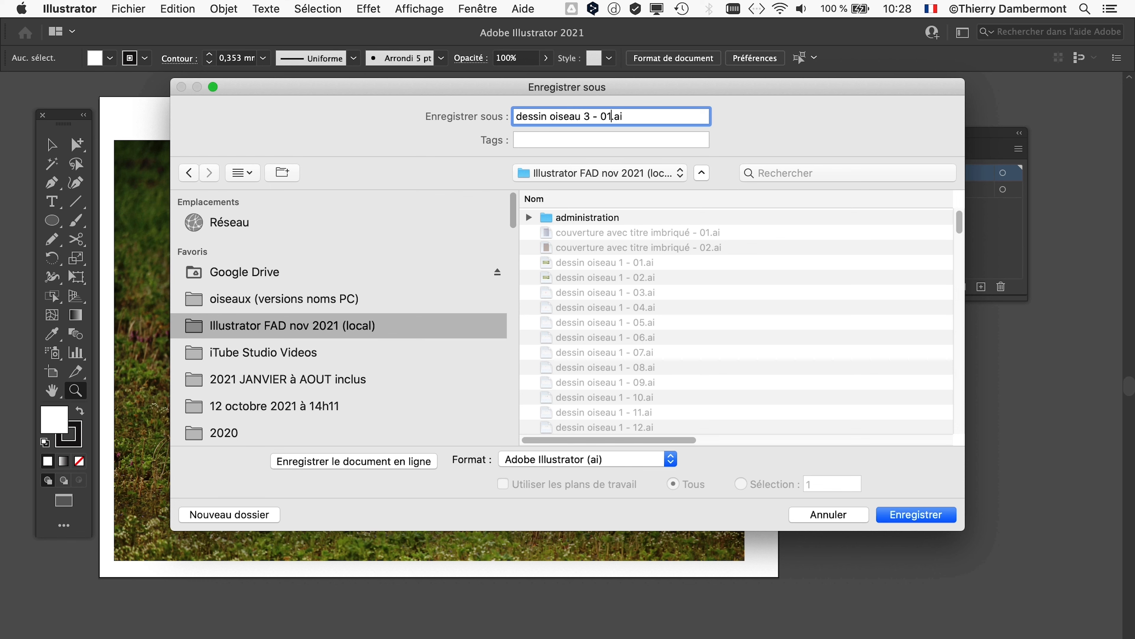
pyautogui.press('Return')
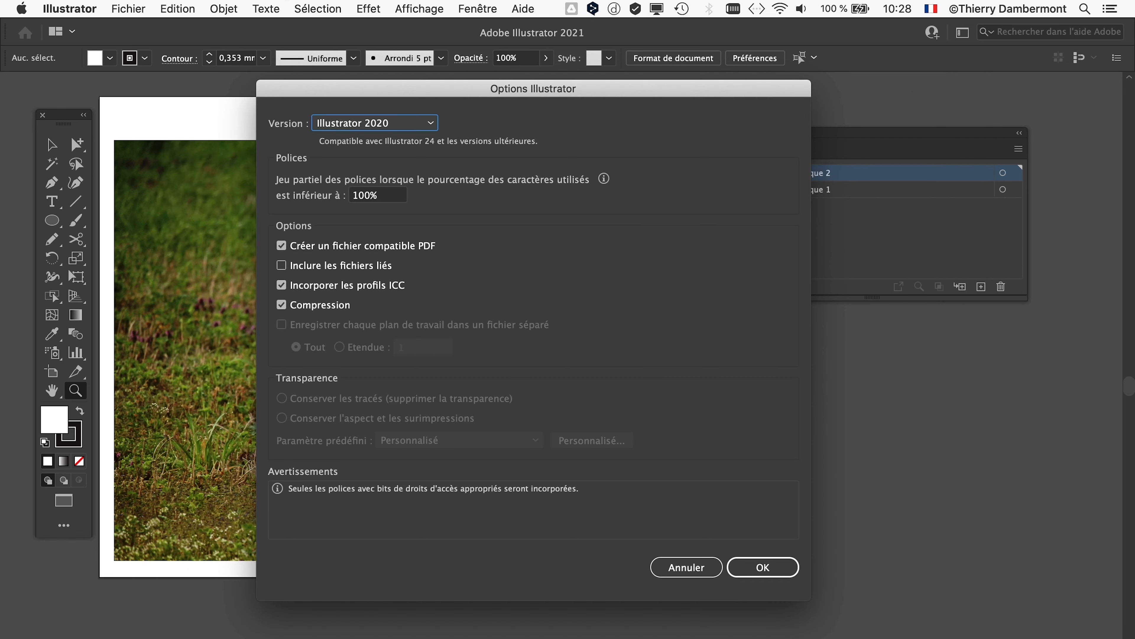
pyautogui.press('Return')
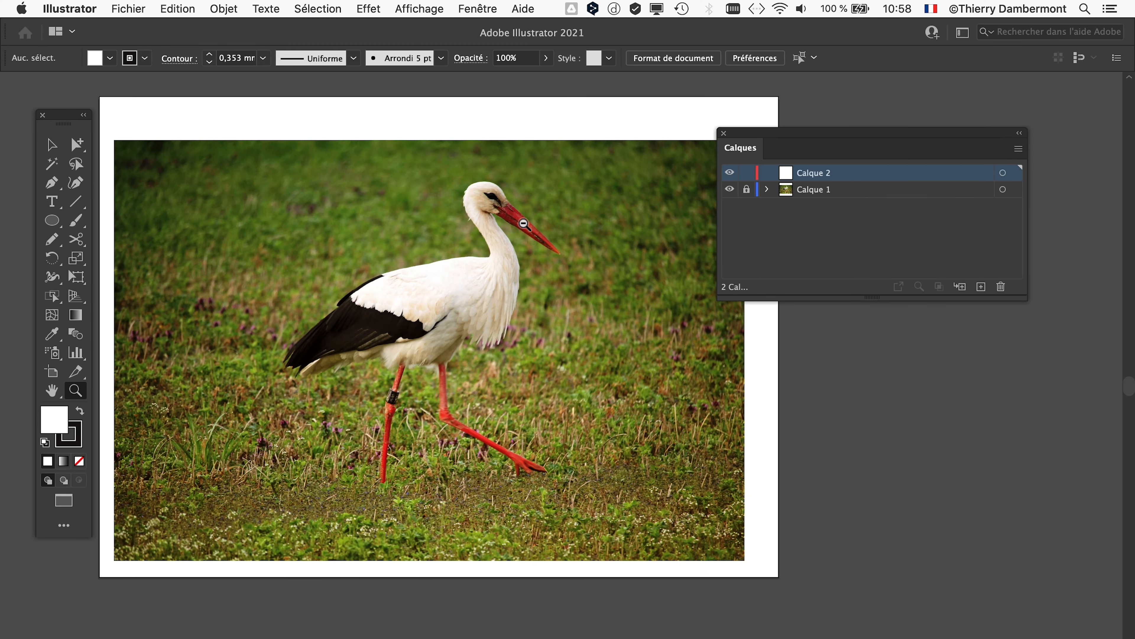
# Move the Calques panel clear of the stork's head and set up the Pen tool with no fill and a black stroke
pyautogui.scroll(4, 462, 219)
pyautogui.moveTo(608, 229); pyautogui.dragTo(363, 347)
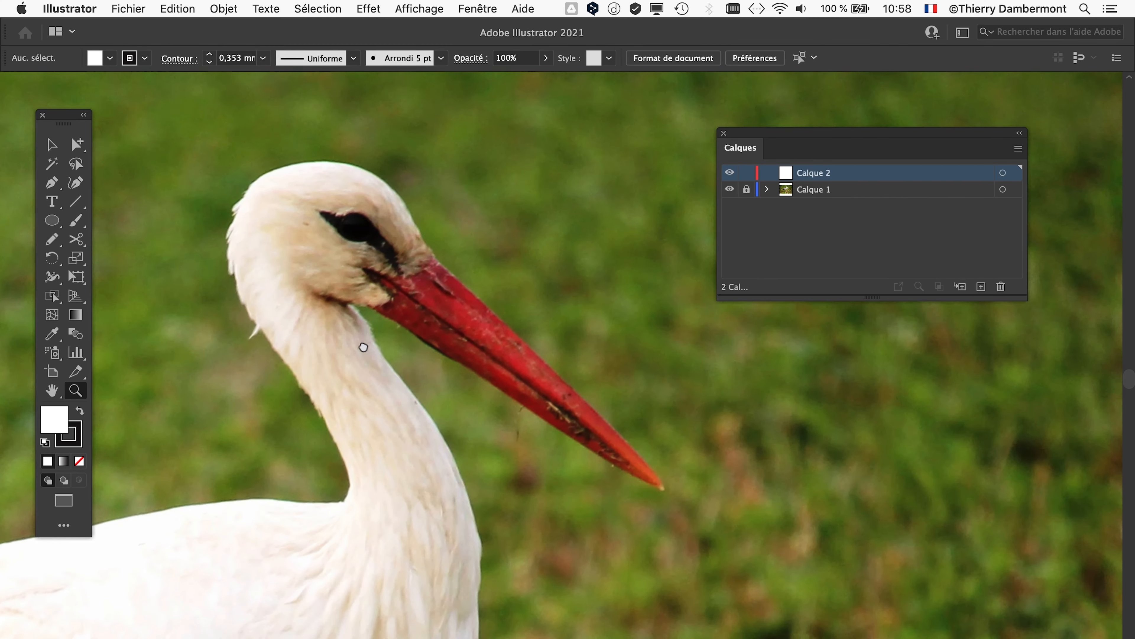
pyautogui.scroll(1, 363, 348)
pyautogui.moveTo(753, 132); pyautogui.dragTo(847, 122)
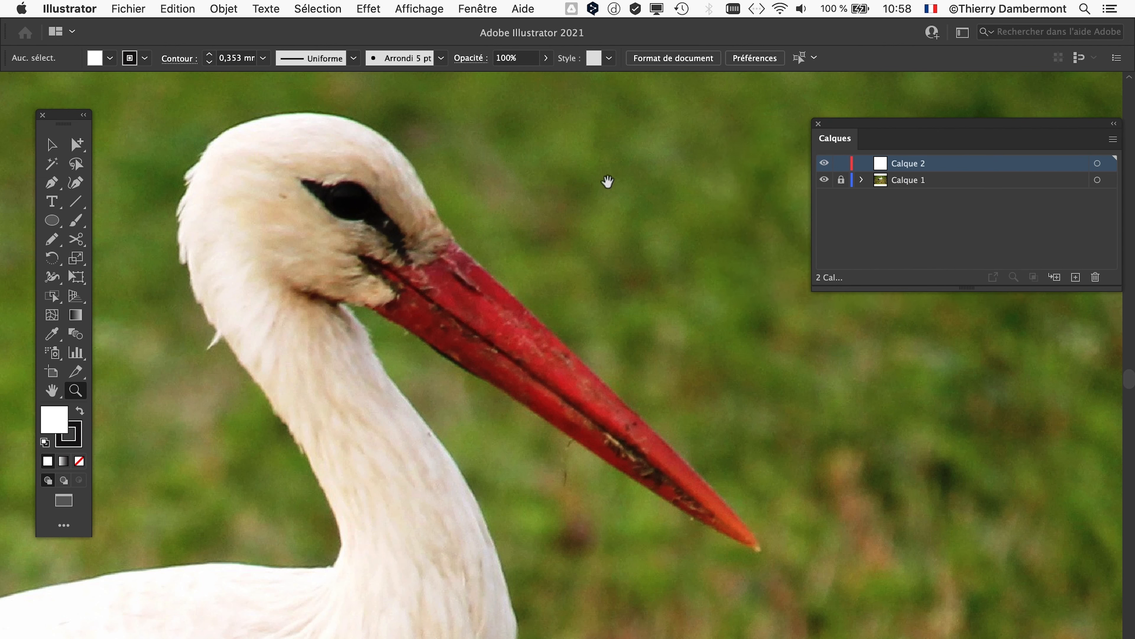
pyautogui.moveTo(515, 213); pyautogui.dragTo(601, 281)
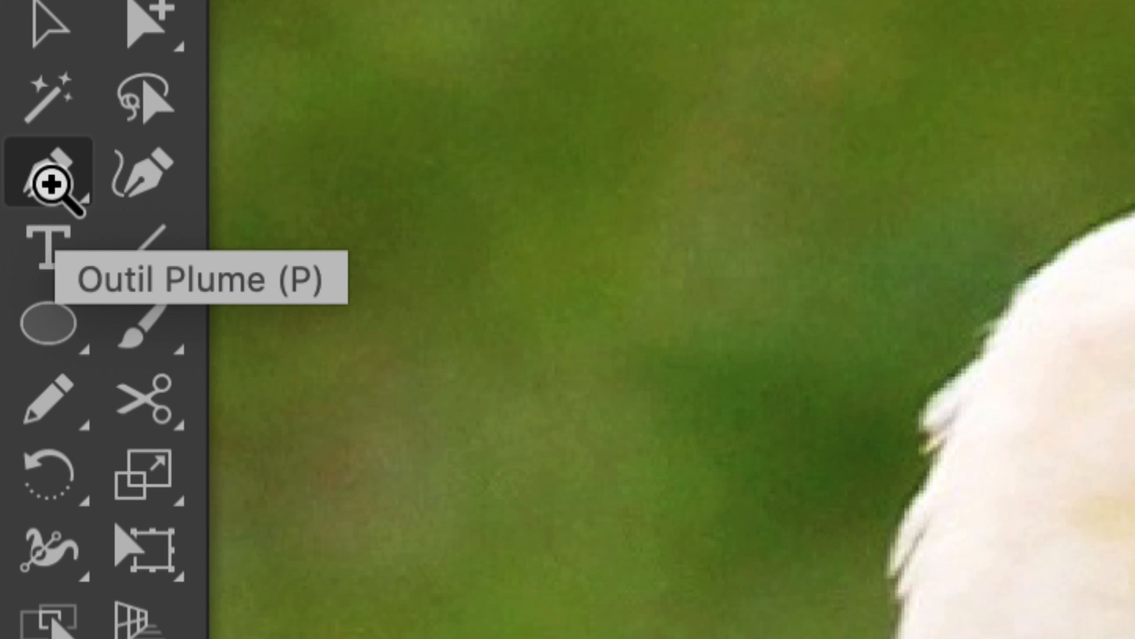
pyautogui.click(53, 184)
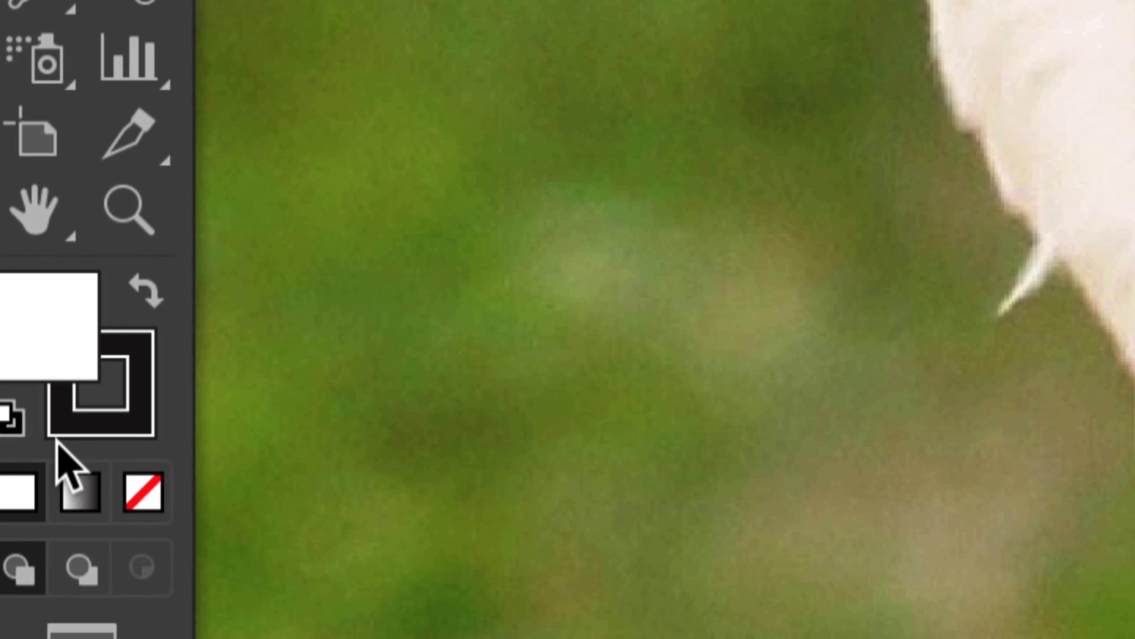
pyautogui.click(143, 492)
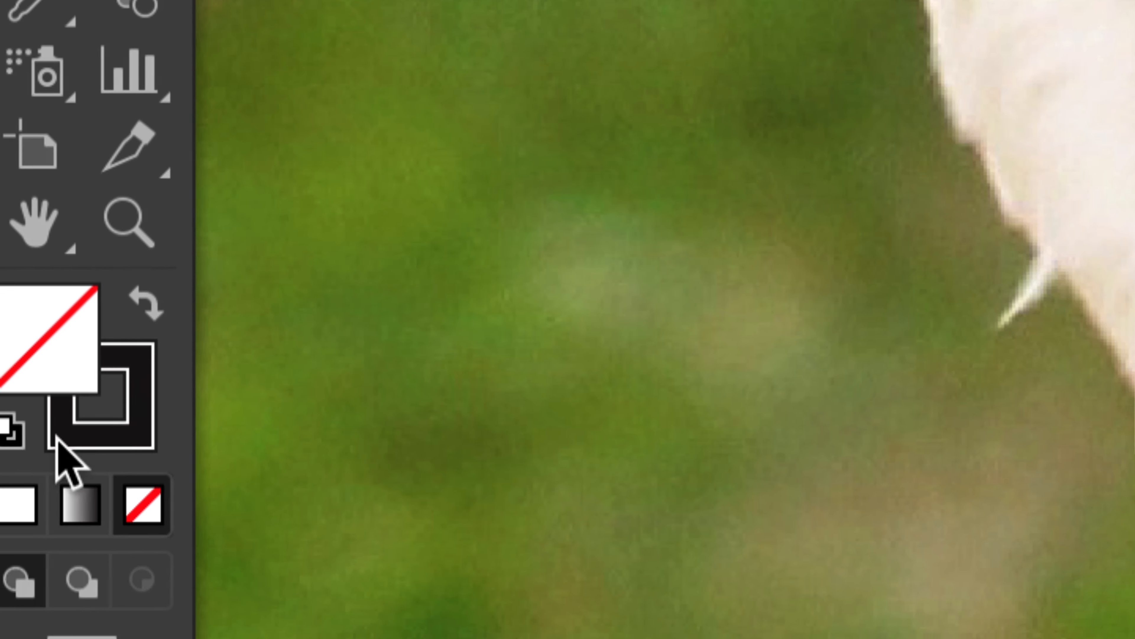
pyautogui.click(55, 438)
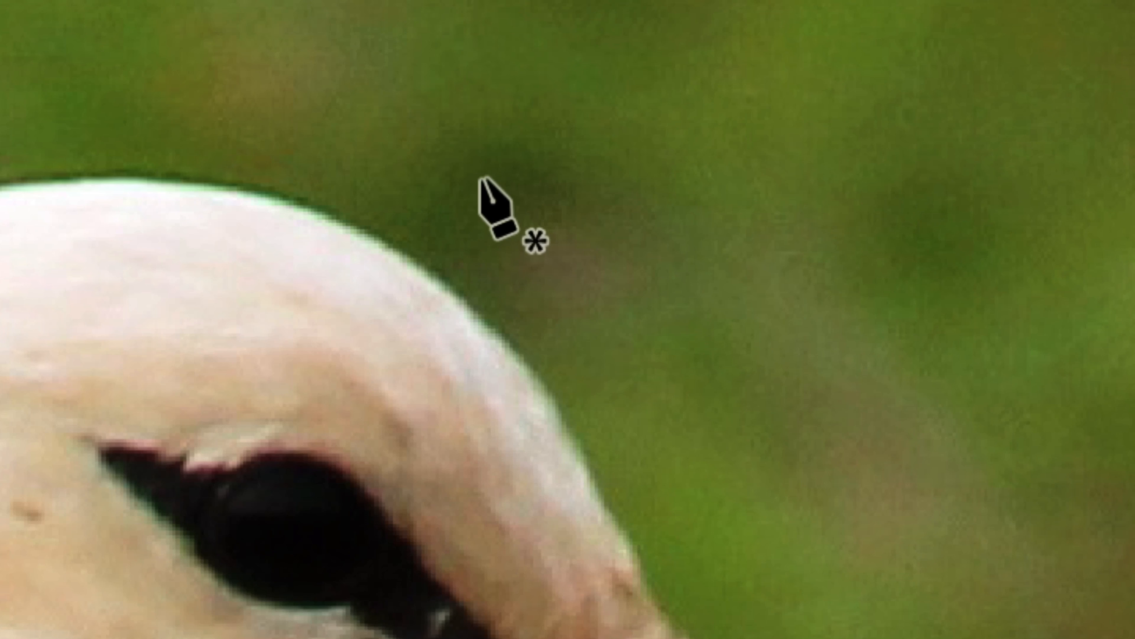
# Switch the Pen tool to its precise cursor and check the capitals lock in the keyboard viewer, closing the viewer again
pyautogui.press('capslock')
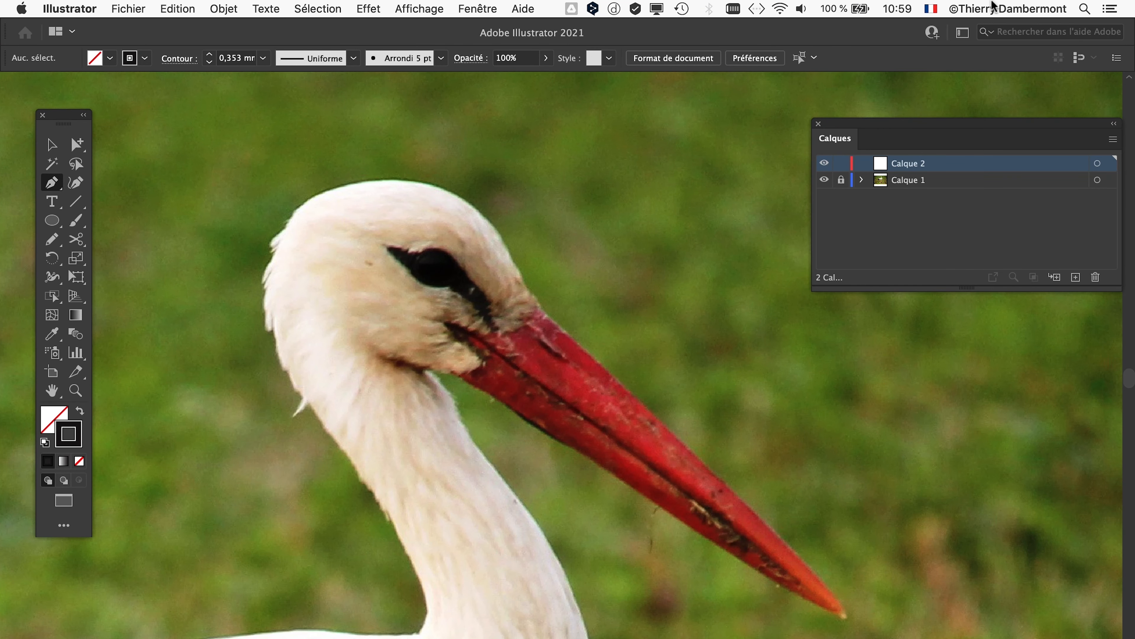
pyautogui.click(931, 9)
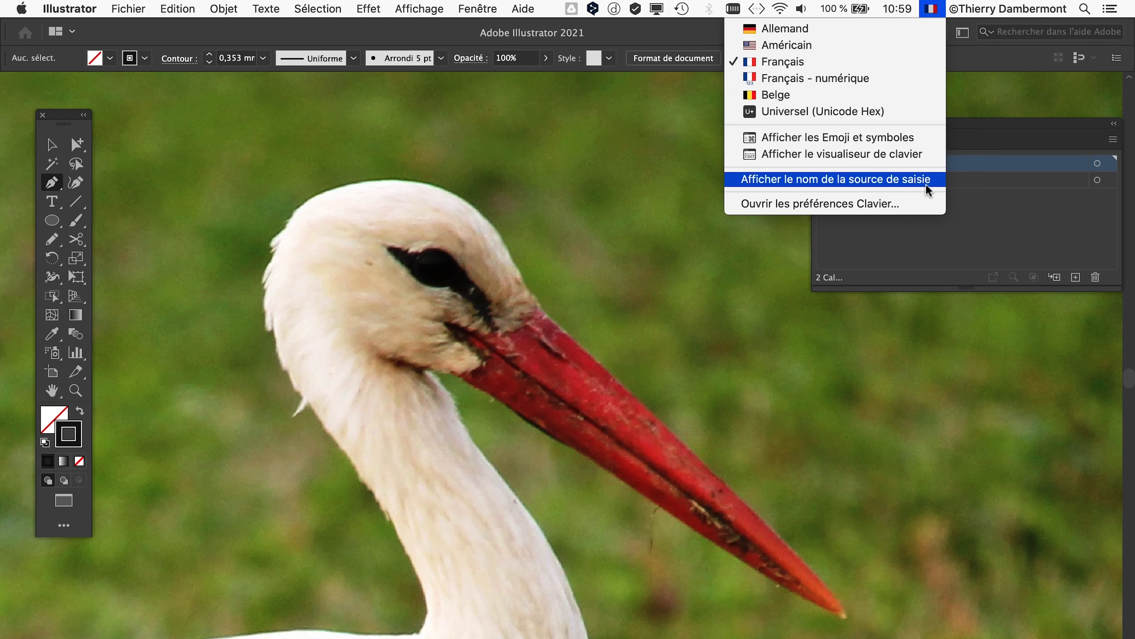
pyautogui.click(922, 157)
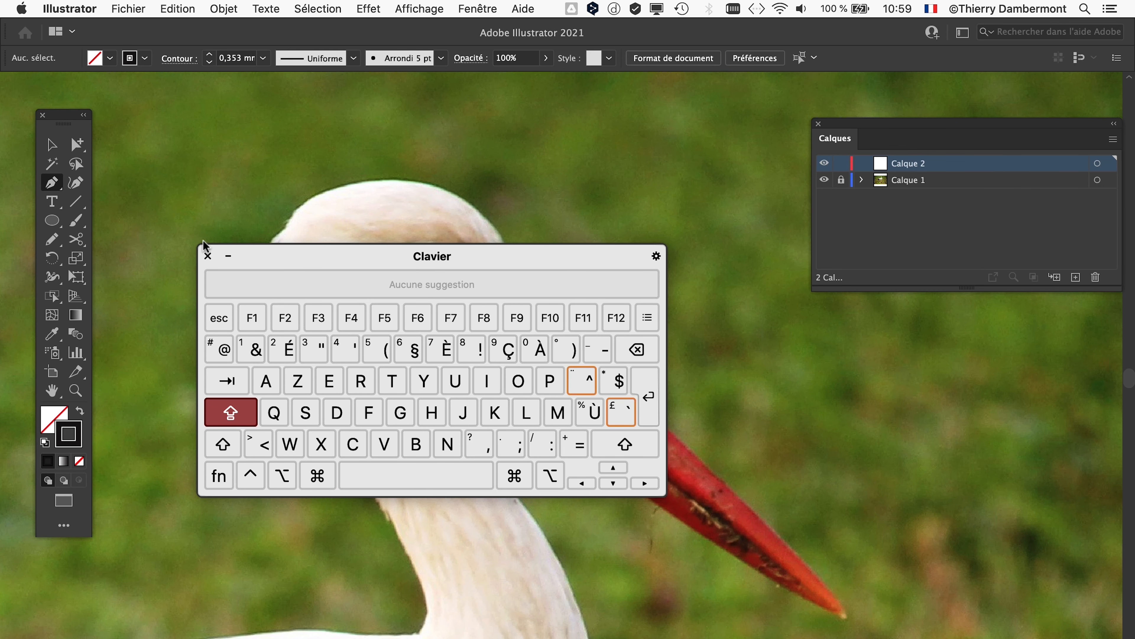
pyautogui.click(209, 257)
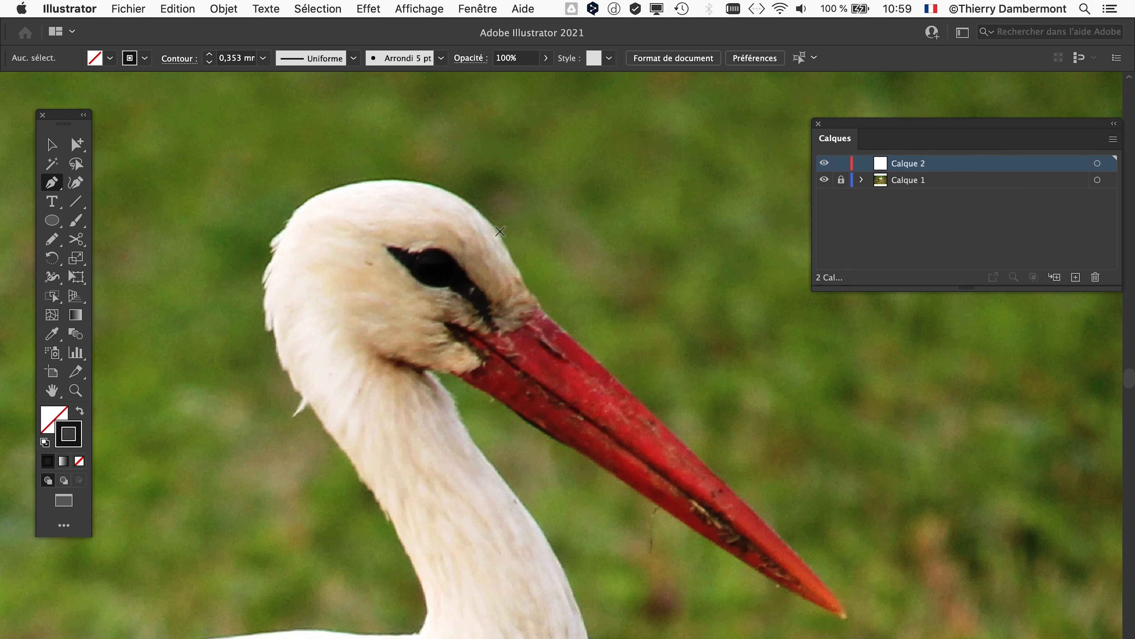
# Start the stork's outline with two Pen anchors along the upper edge of the back, beginning where the black feathers meet the white ones
pyautogui.moveTo(533, 328); pyautogui.dragTo(489, 278)
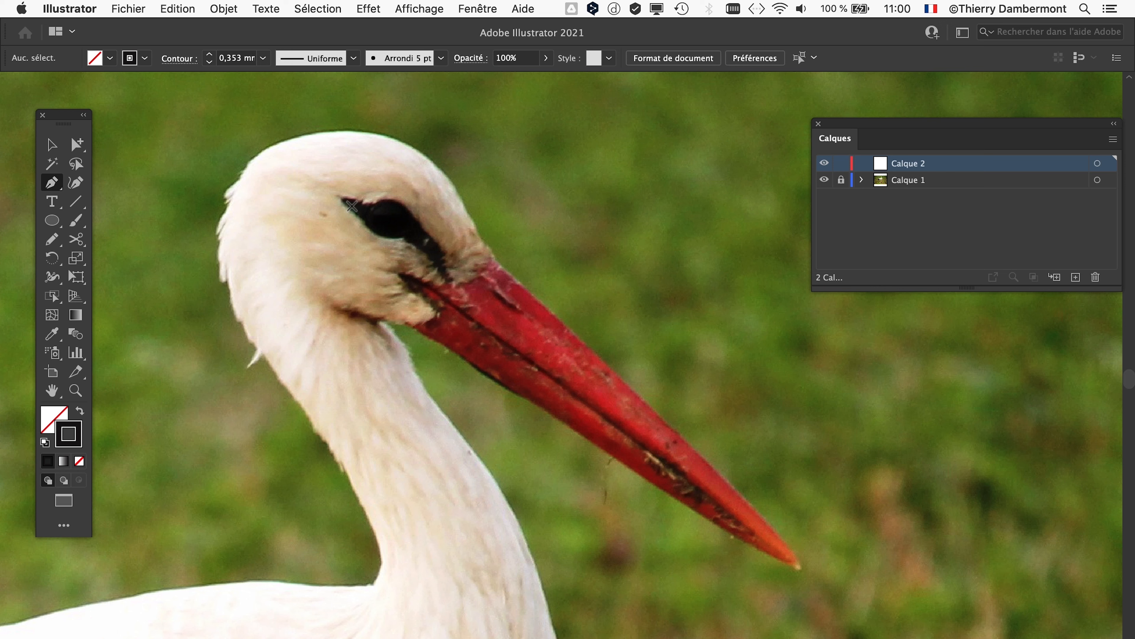
pyautogui.moveTo(374, 304); pyautogui.dragTo(501, 73)
pyautogui.moveTo(407, 183); pyautogui.dragTo(677, 205)
pyautogui.moveTo(439, 375); pyautogui.dragTo(393, 253)
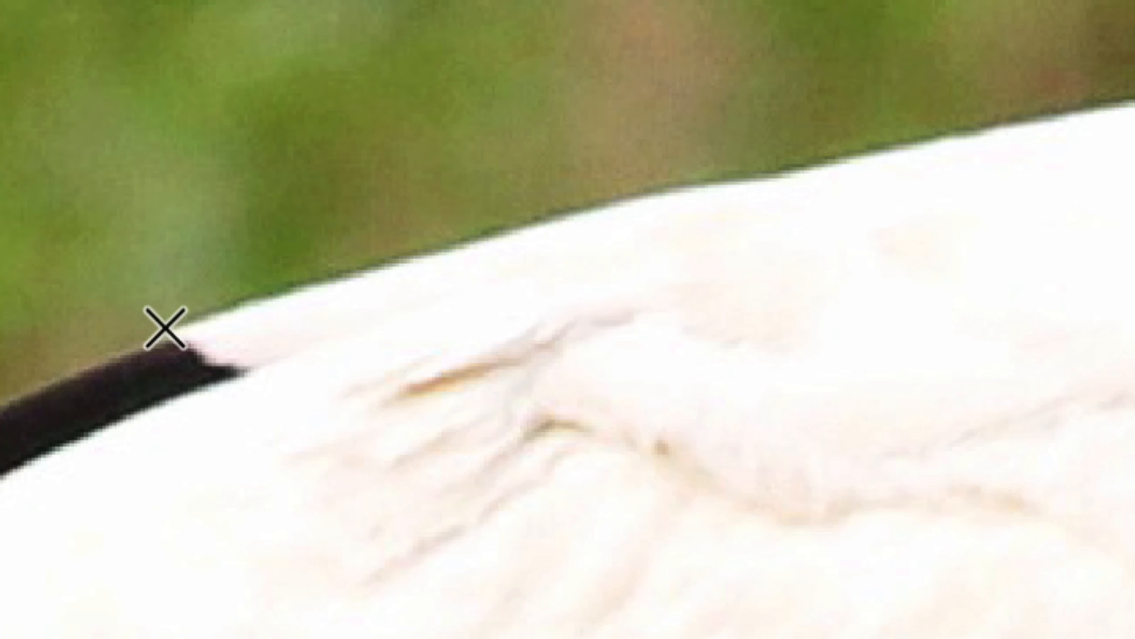
pyautogui.click(165, 331)
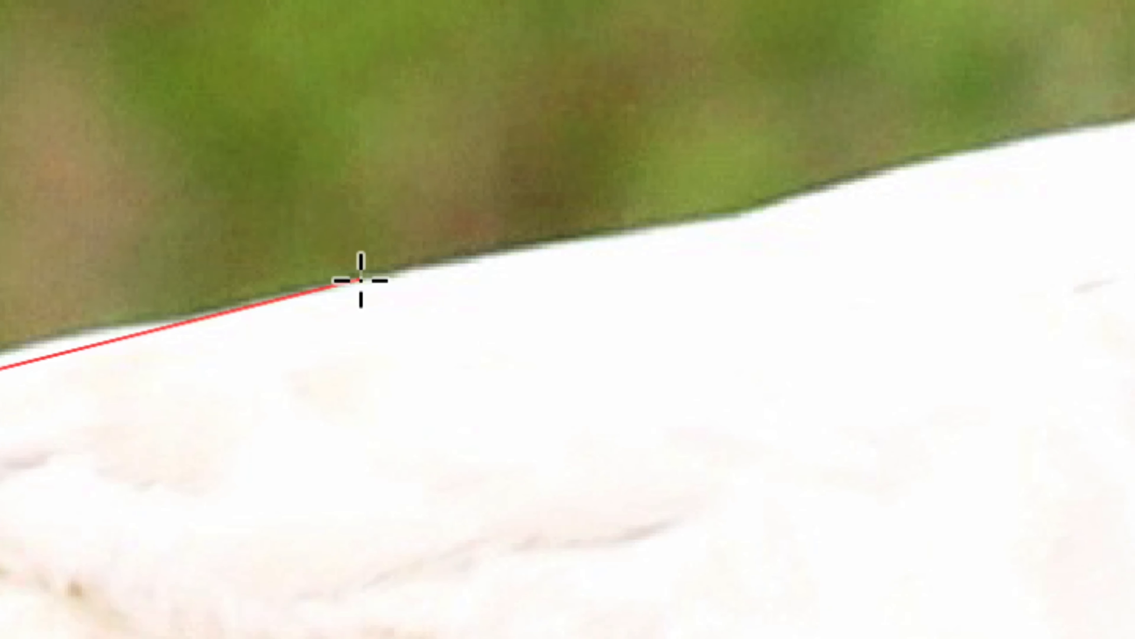
pyautogui.click(360, 280)
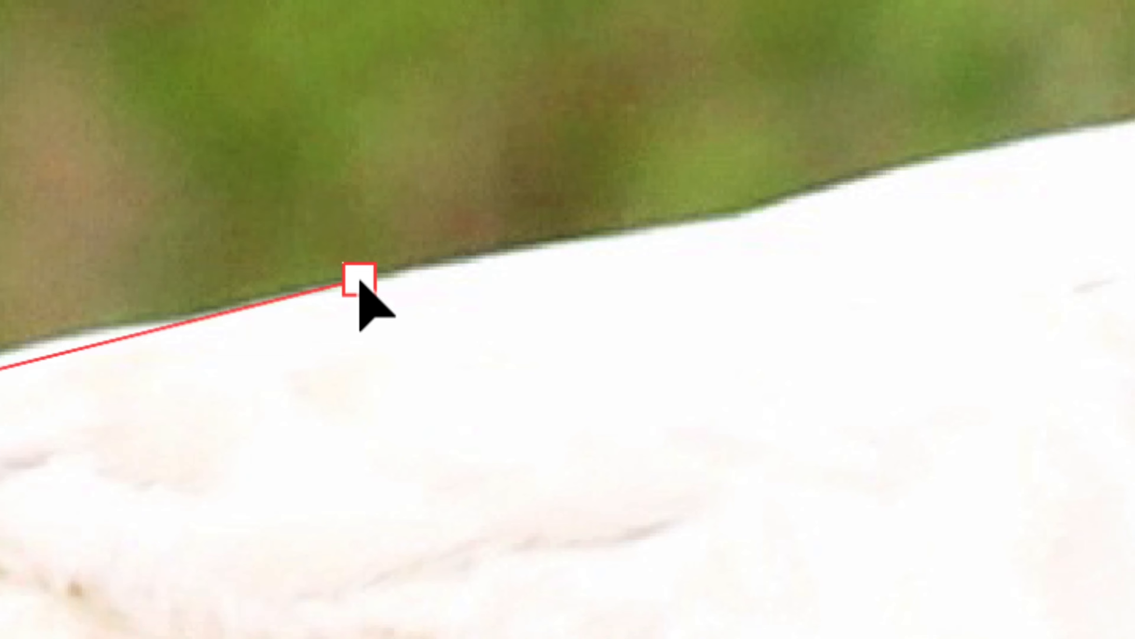
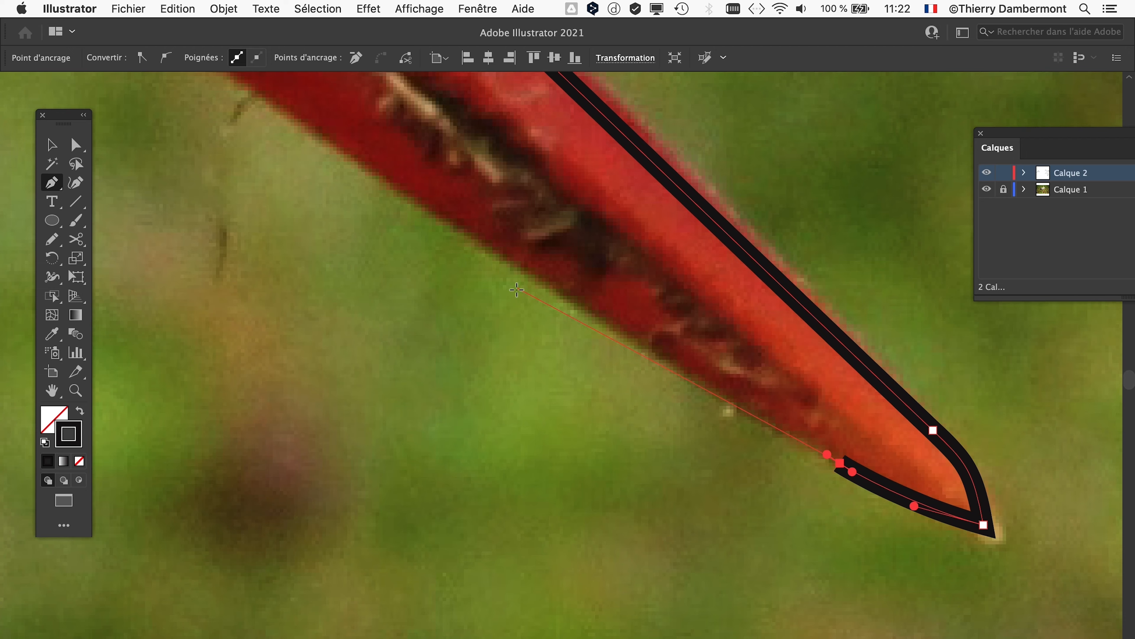
# Trace the beak's lower edge with two curve anchors up to its base, and redirect the last outgoing handle toward the throat
pyautogui.scroll(-3, 519, 303)
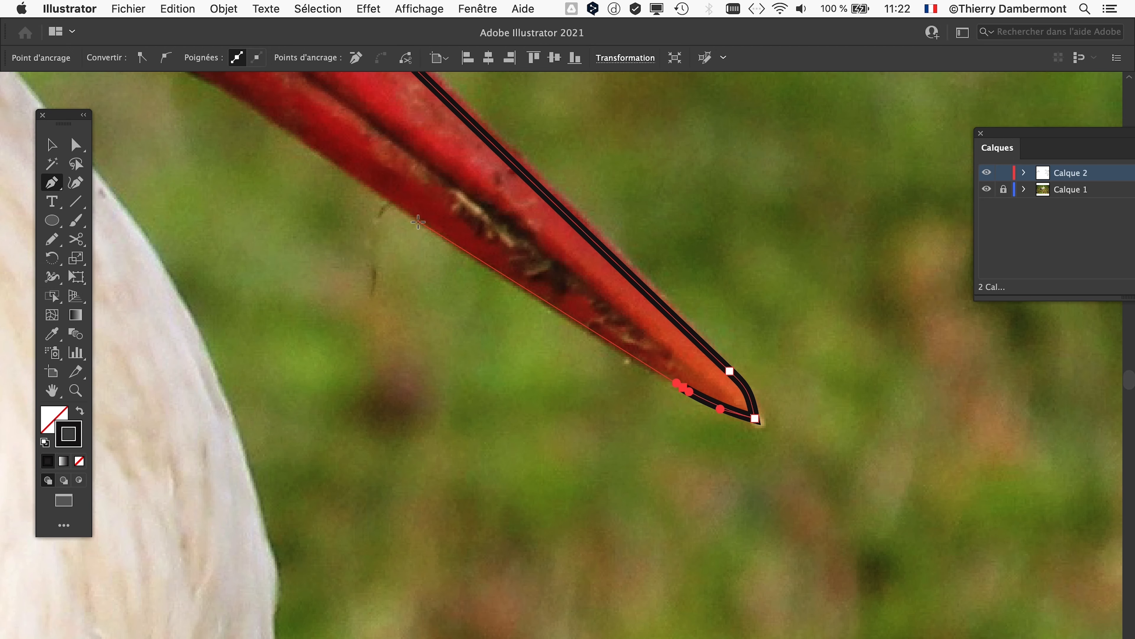
pyautogui.moveTo(418, 221); pyautogui.dragTo(487, 271)
pyautogui.moveTo(476, 314); pyautogui.dragTo(744, 588)
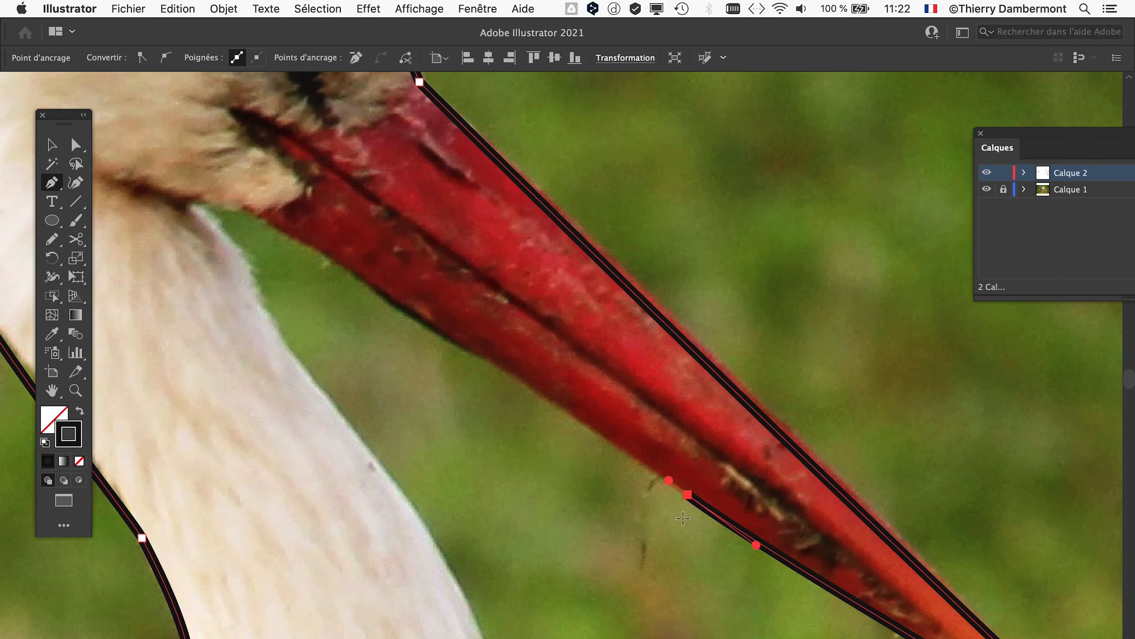
pyautogui.moveTo(248, 207); pyautogui.dragTo(232, 198)
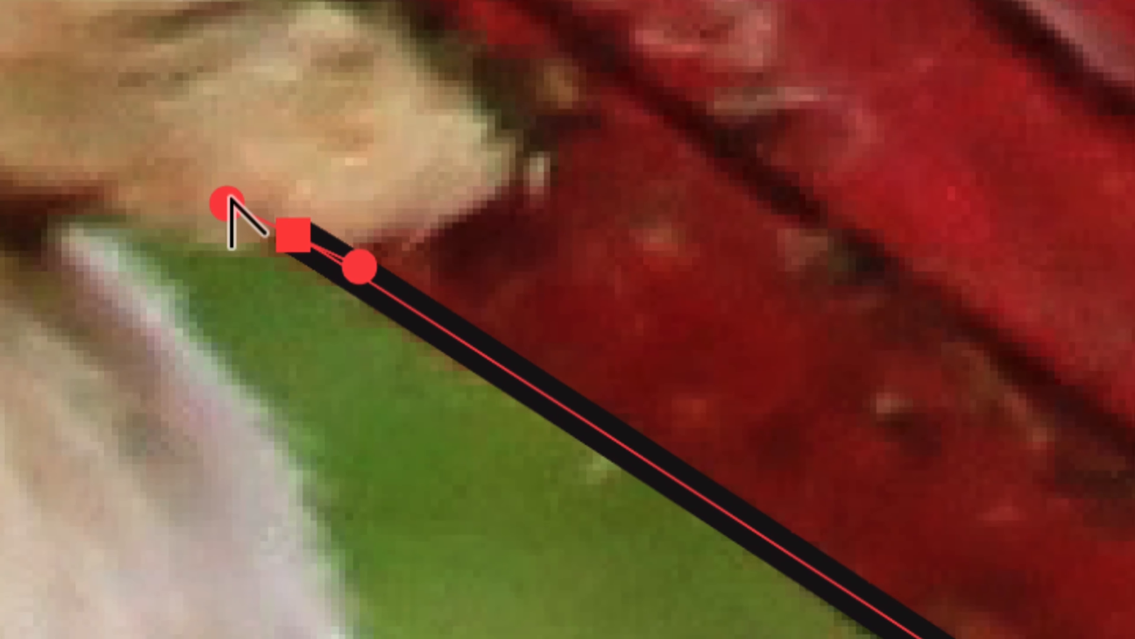
pyautogui.moveTo(218, 174); pyautogui.dragTo(215, 220)
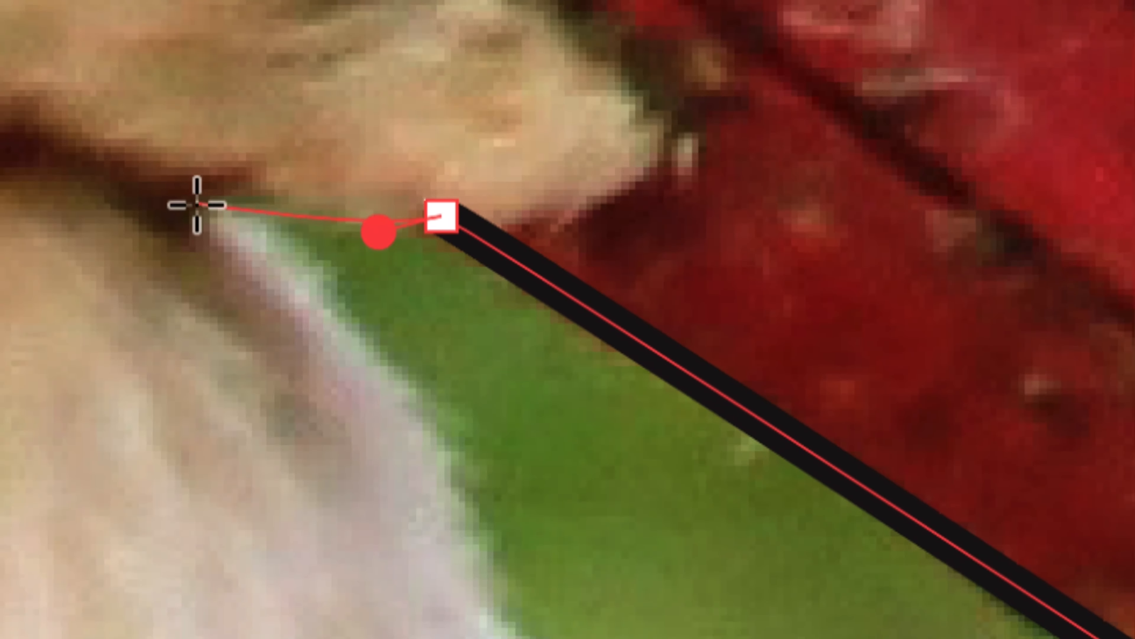
# Add a curve anchor where the throat meets the neck and redirect its outgoing handle down along the neck's front edge
pyautogui.moveTo(51, 169); pyautogui.dragTo(36, 159)
pyautogui.moveTo(191, 197)
pyautogui.mouseDown()
pyautogui.moveTo(303, 334)
pyautogui.moveTo(354, 313)
pyautogui.mouseUp()
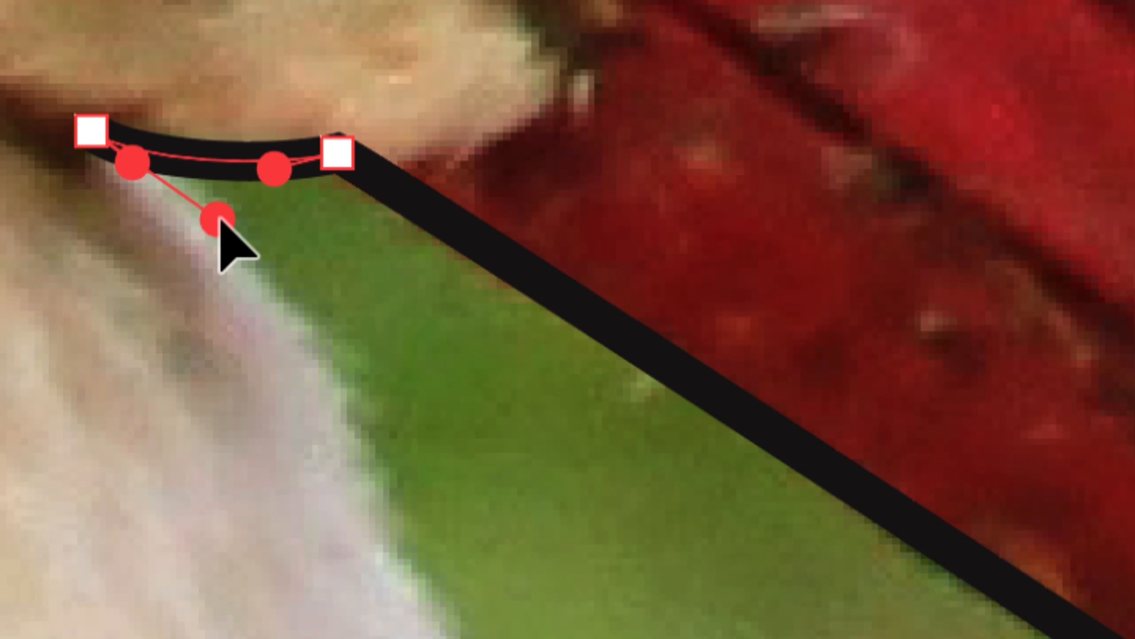
pyautogui.moveTo(219, 220); pyautogui.dragTo(220, 221)
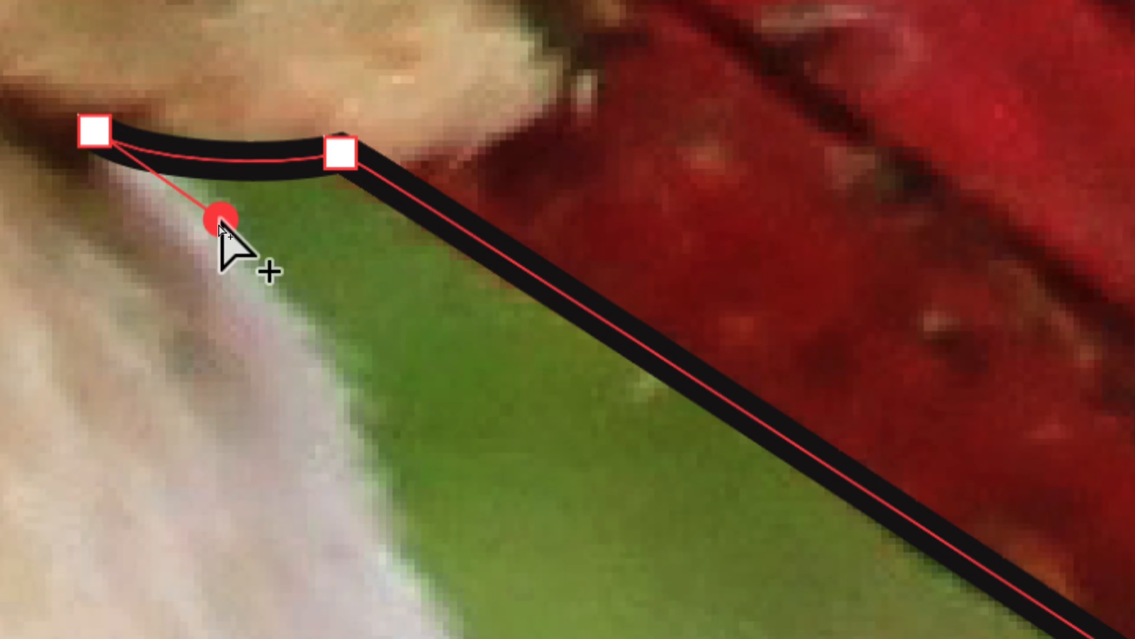
# Add a curve anchor on the upper front edge of the neck and align its outgoing handle with the neck's contour
pyautogui.scroll(-5, 287, 242)
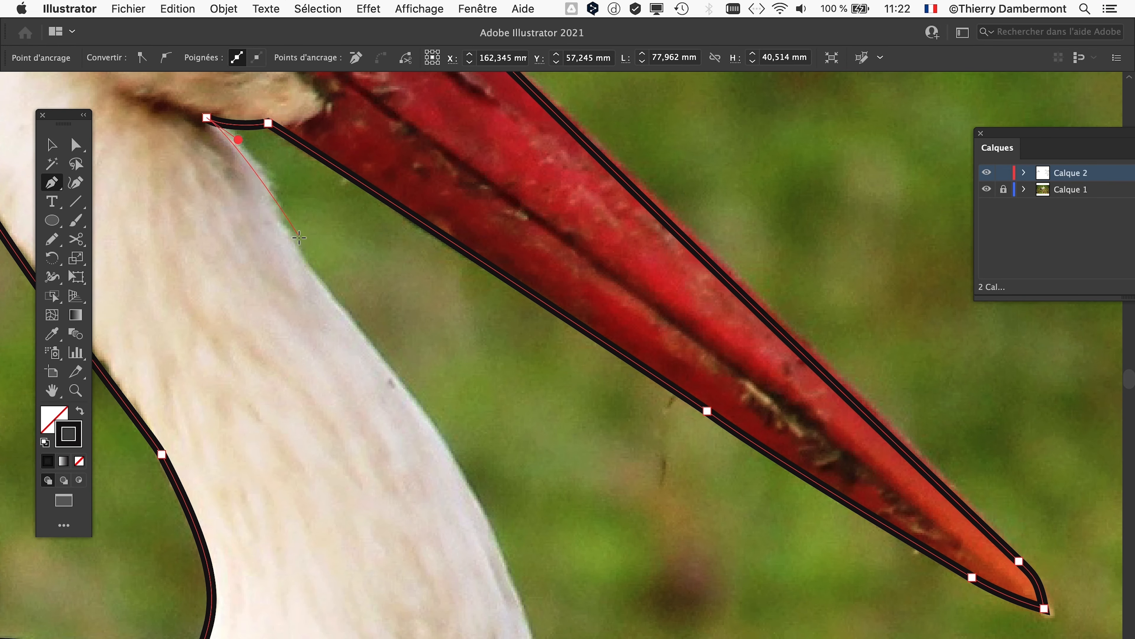
pyautogui.moveTo(304, 255); pyautogui.dragTo(310, 280)
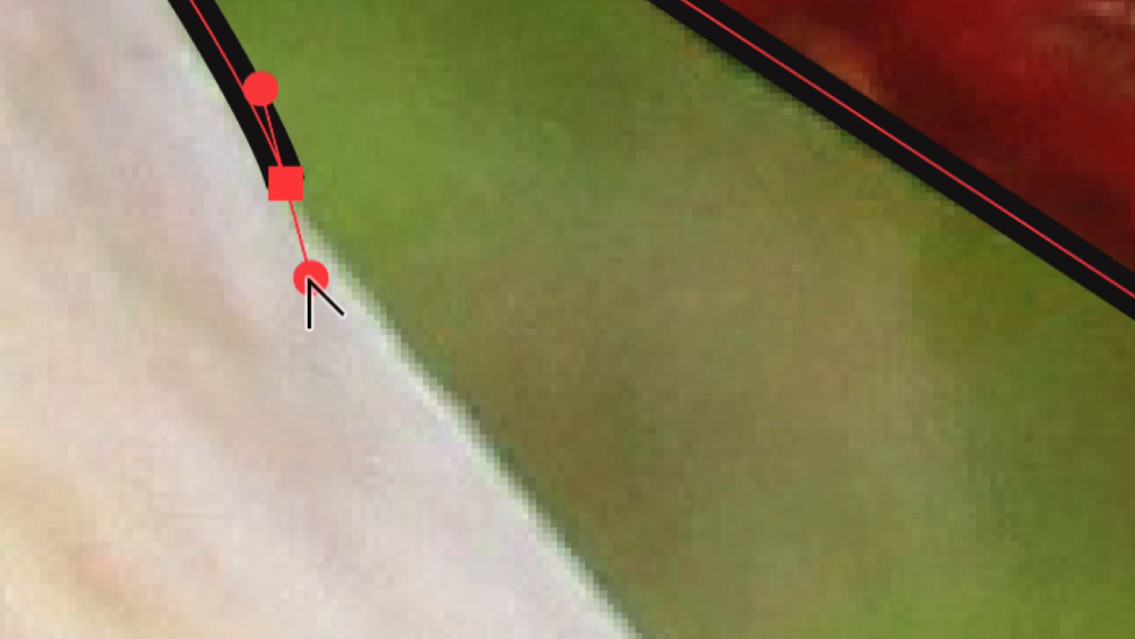
pyautogui.moveTo(310, 280); pyautogui.dragTo(319, 280)
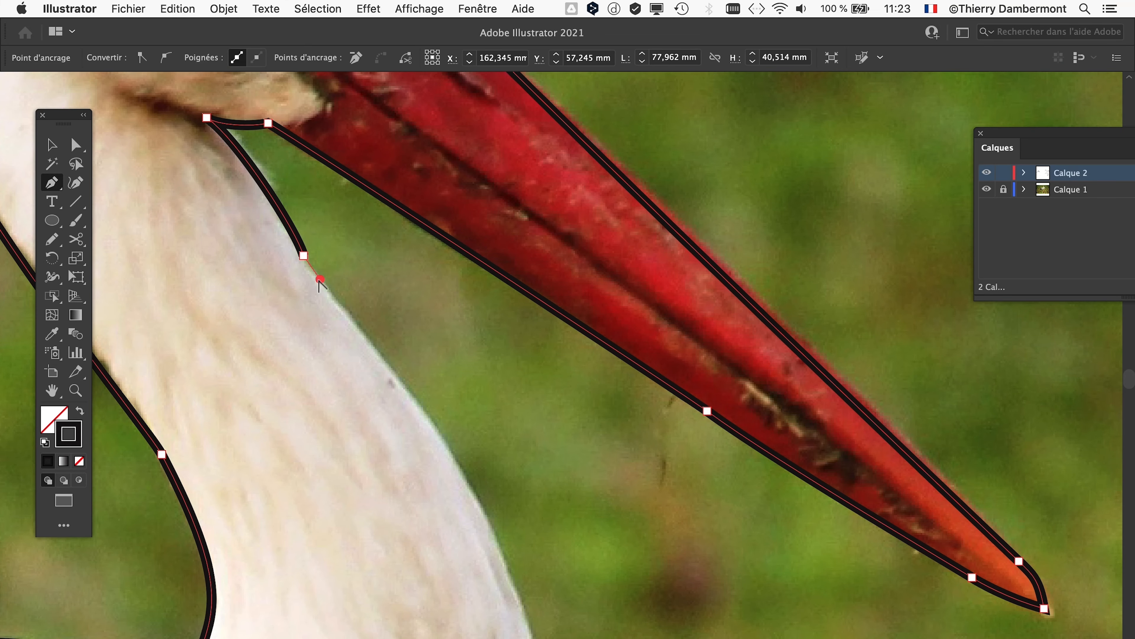
pyautogui.scroll(-2, 315, 280)
pyautogui.scroll(-2, 316, 282)
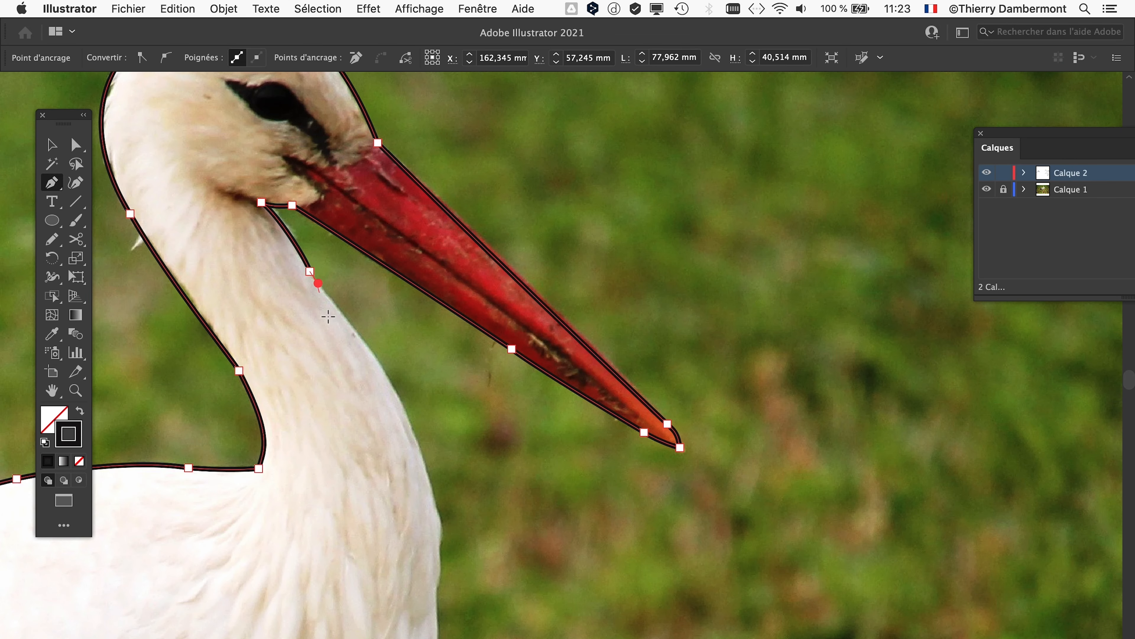
# Continue the outline down the neck's front and around the breast feathers with two curve anchors, redirecting the last outgoing handle toward the thigh
pyautogui.scroll(-5, 322, 309)
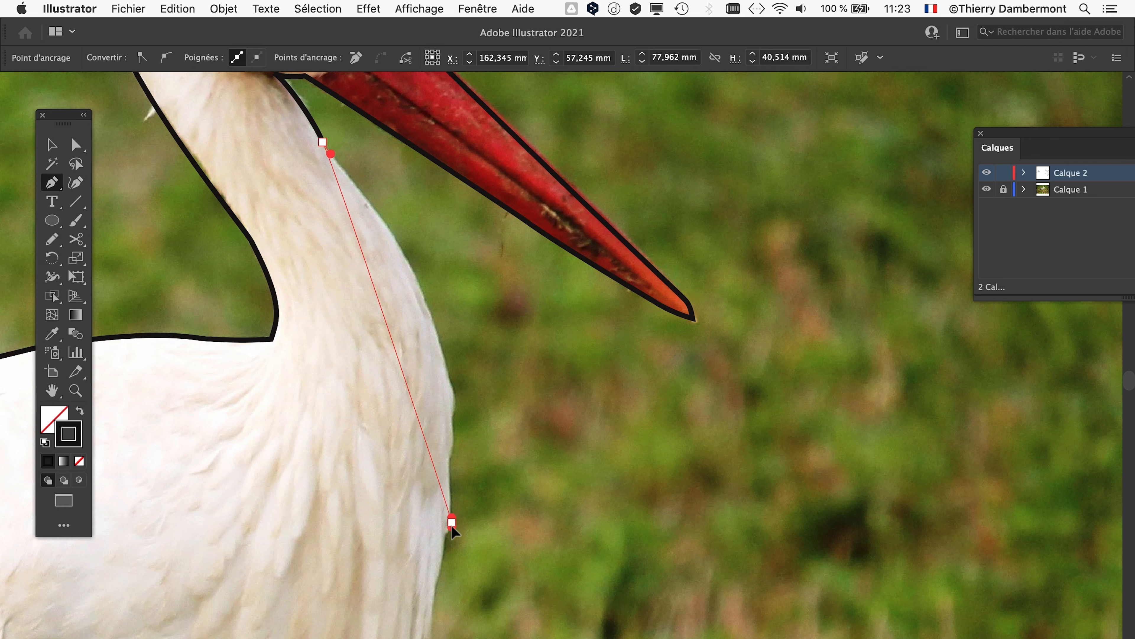
pyautogui.moveTo(451, 522); pyautogui.dragTo(452, 532)
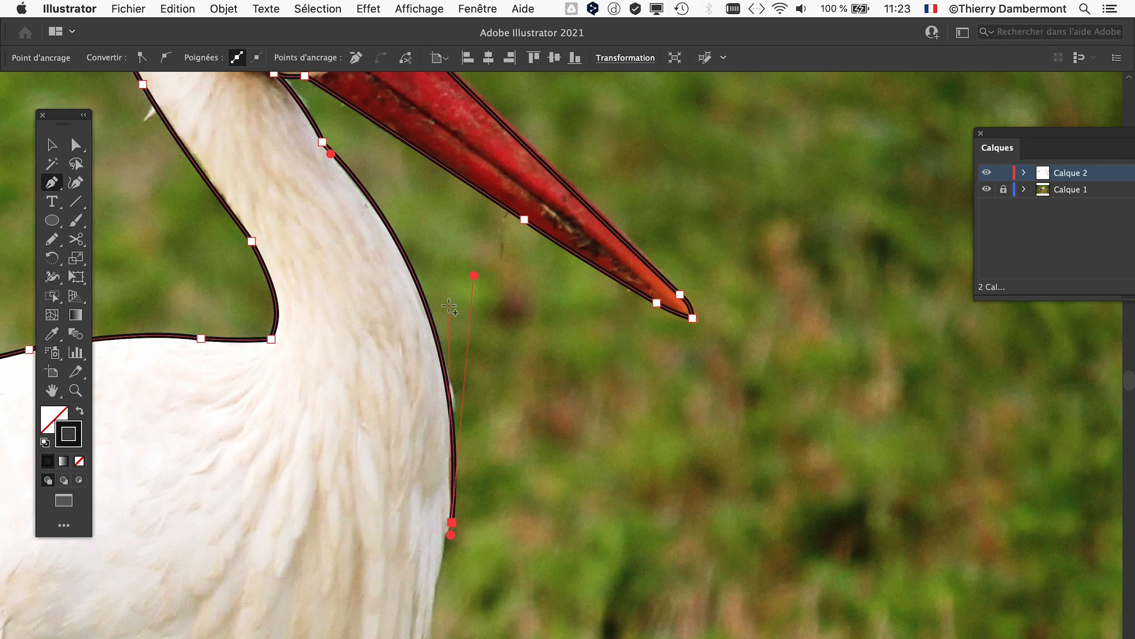
pyautogui.scroll(-10, 481, 145)
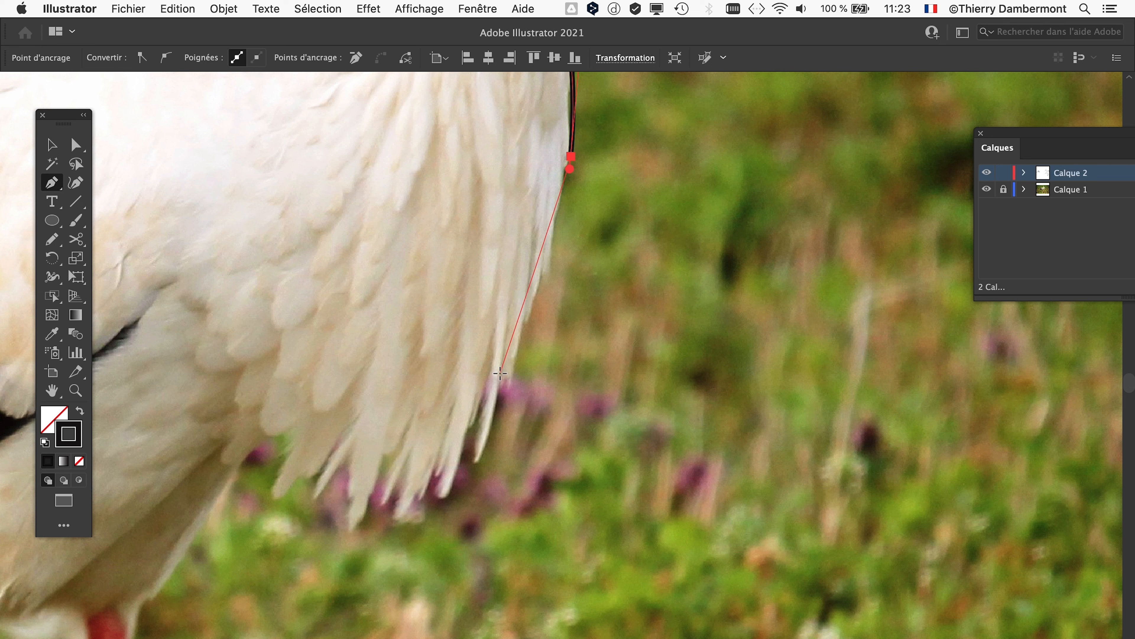
pyautogui.moveTo(270, 431); pyautogui.dragTo(733, 475)
pyautogui.scroll(2, 510, 429)
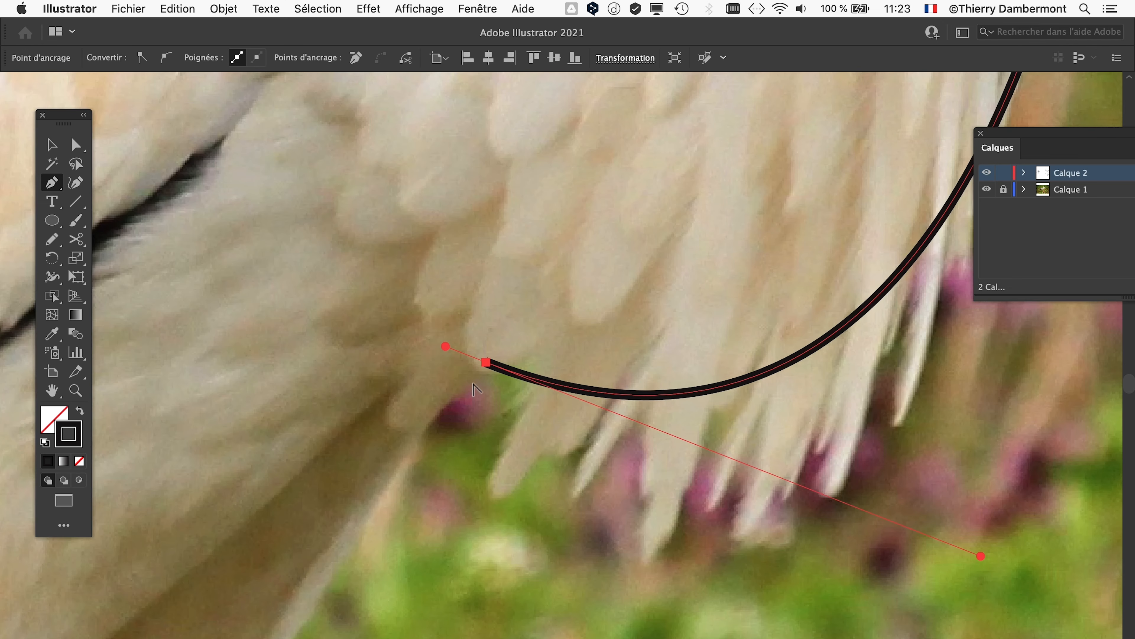
pyautogui.moveTo(445, 348); pyautogui.dragTo(449, 401)
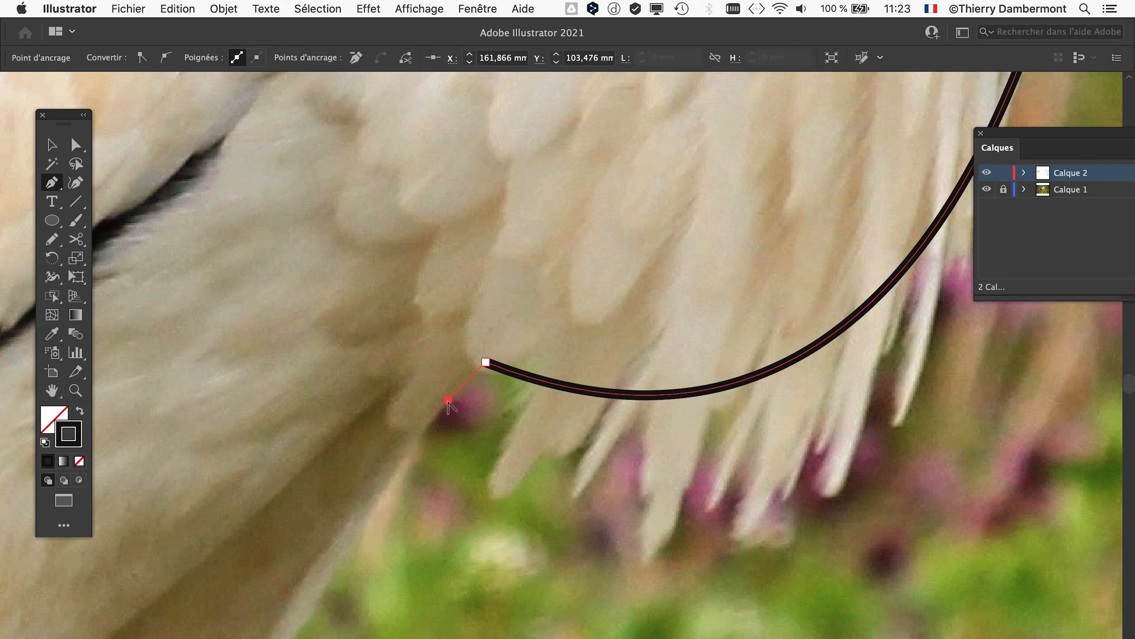
# Add a curve anchor where the thigh meets the front leg and redirect its outgoing handle down along the leg
pyautogui.moveTo(444, 477); pyautogui.dragTo(521, 249)
pyautogui.scroll(-2, 472, 313)
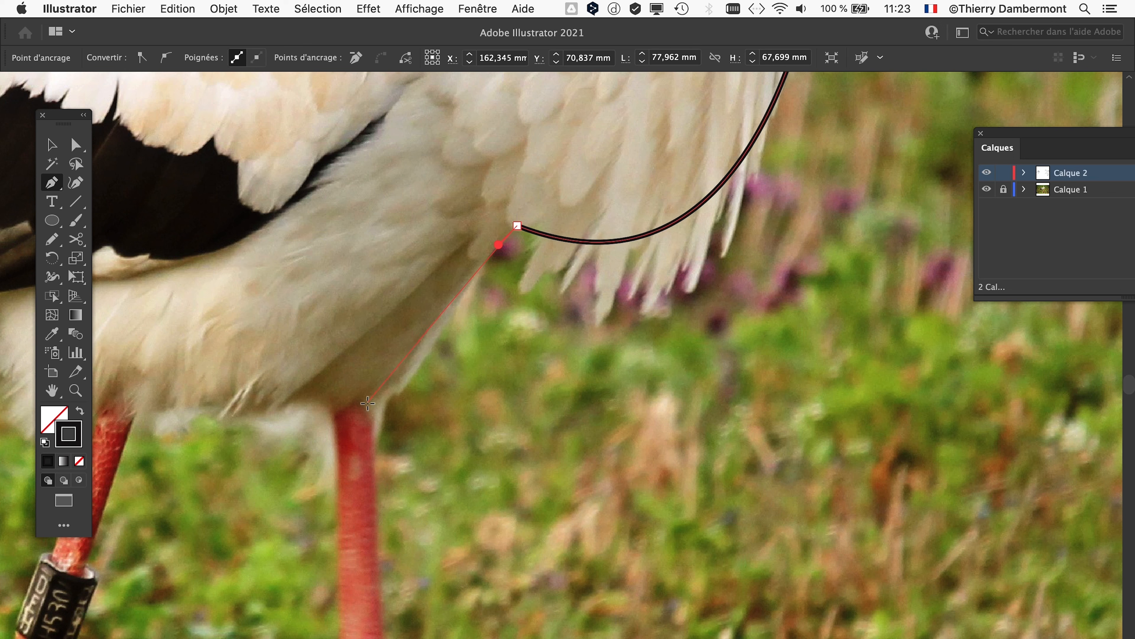
pyautogui.moveTo(368, 402); pyautogui.dragTo(419, 383)
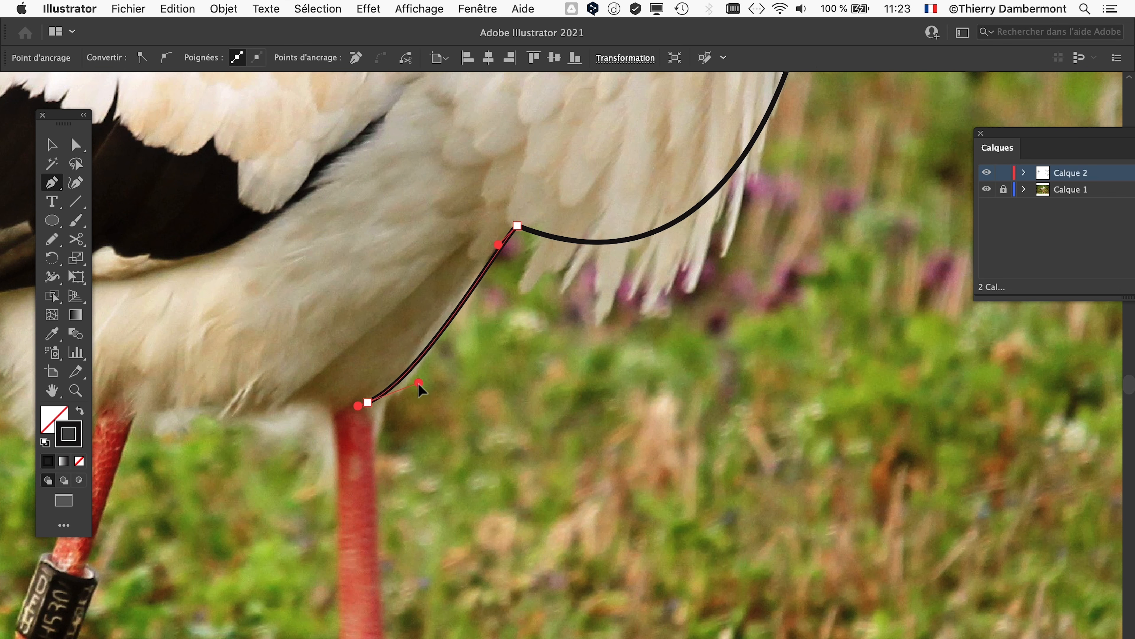
pyautogui.scroll(2, 364, 418)
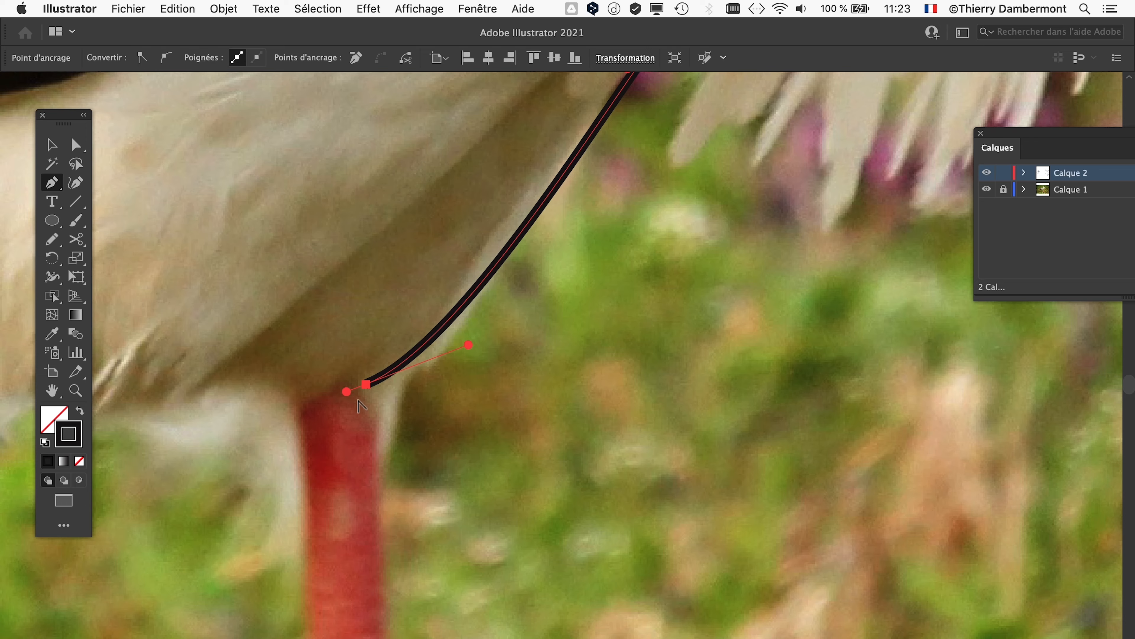
pyautogui.scroll(2, 358, 402)
pyautogui.moveTo(381, 372); pyautogui.dragTo(391, 367)
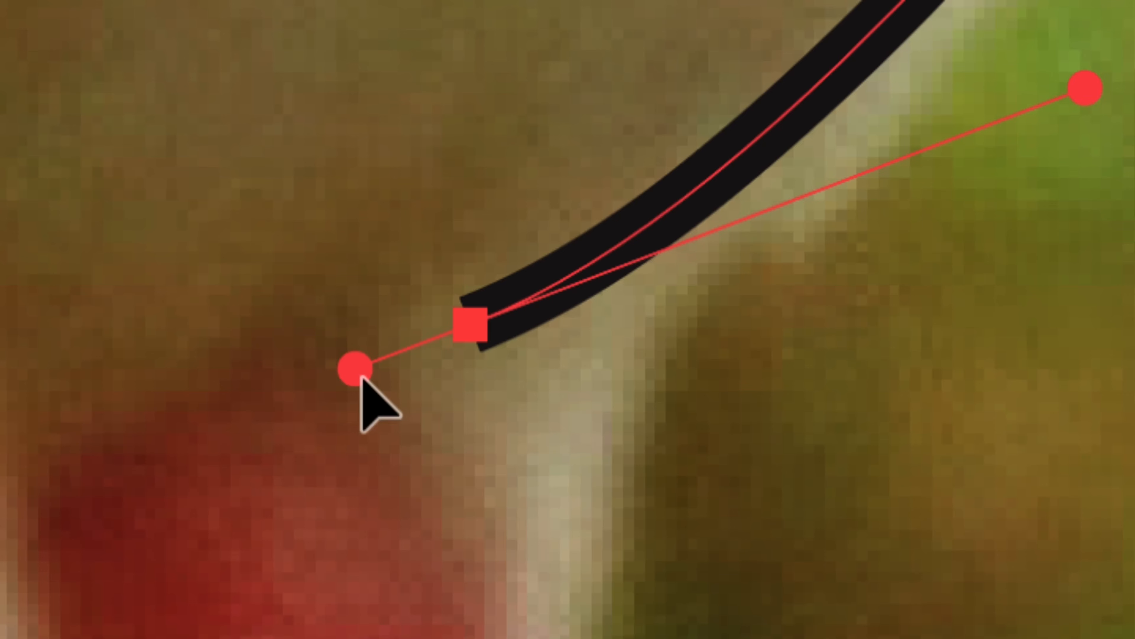
pyautogui.moveTo(362, 377); pyautogui.dragTo(401, 403)
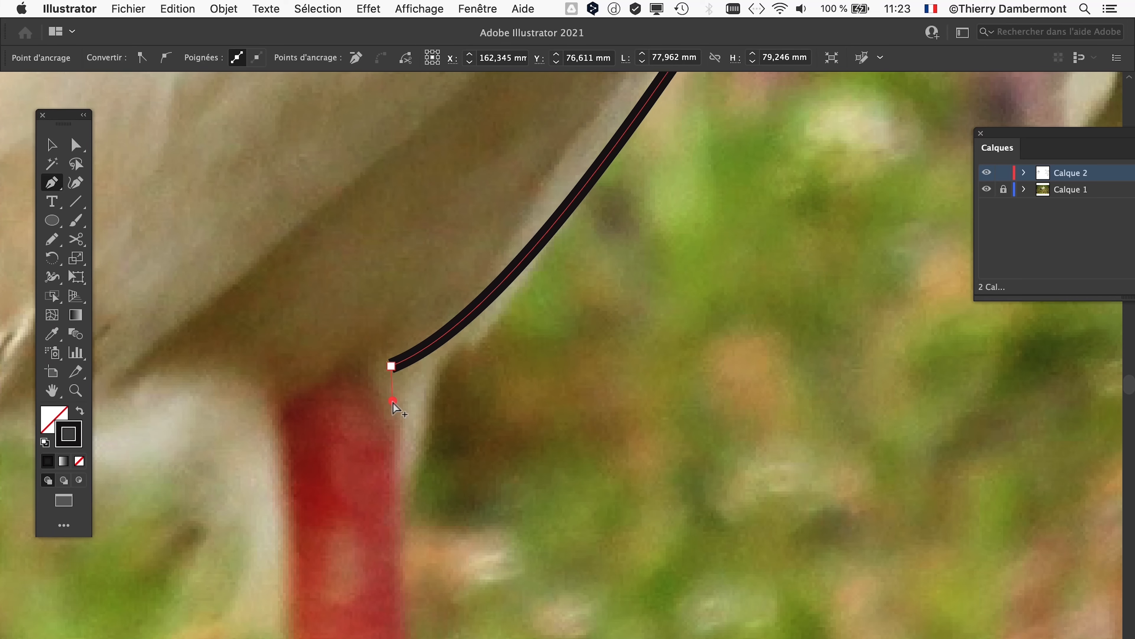
# Trace the front edge of the red leg down to the joint and around its bend with short-handled curve anchors
pyautogui.scroll(-3, 393, 402)
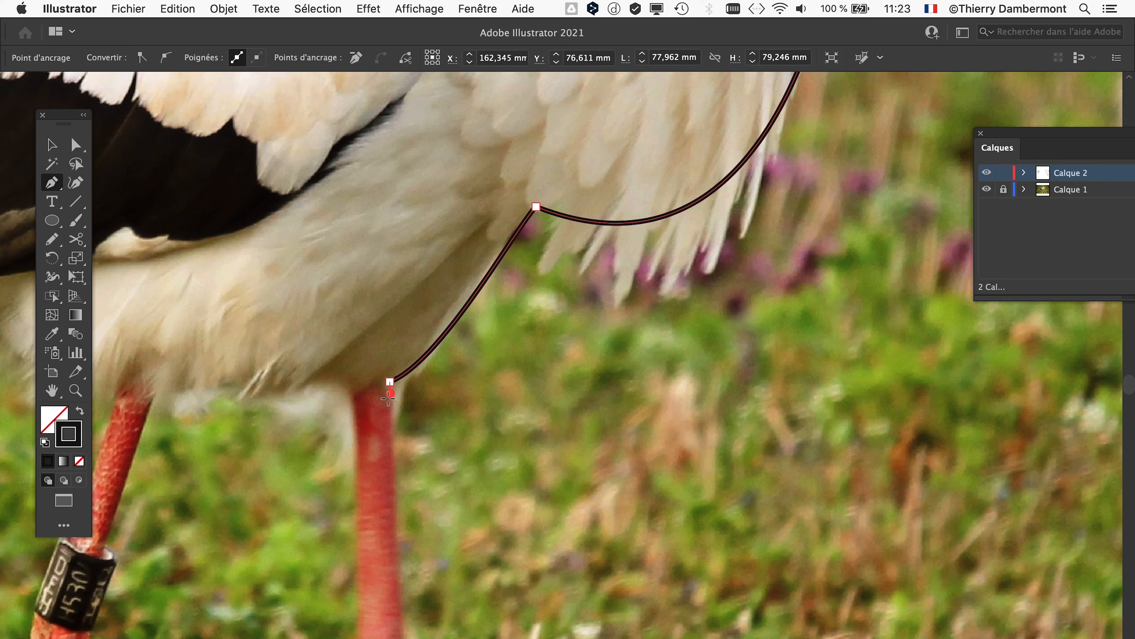
pyautogui.scroll(-5, 388, 399)
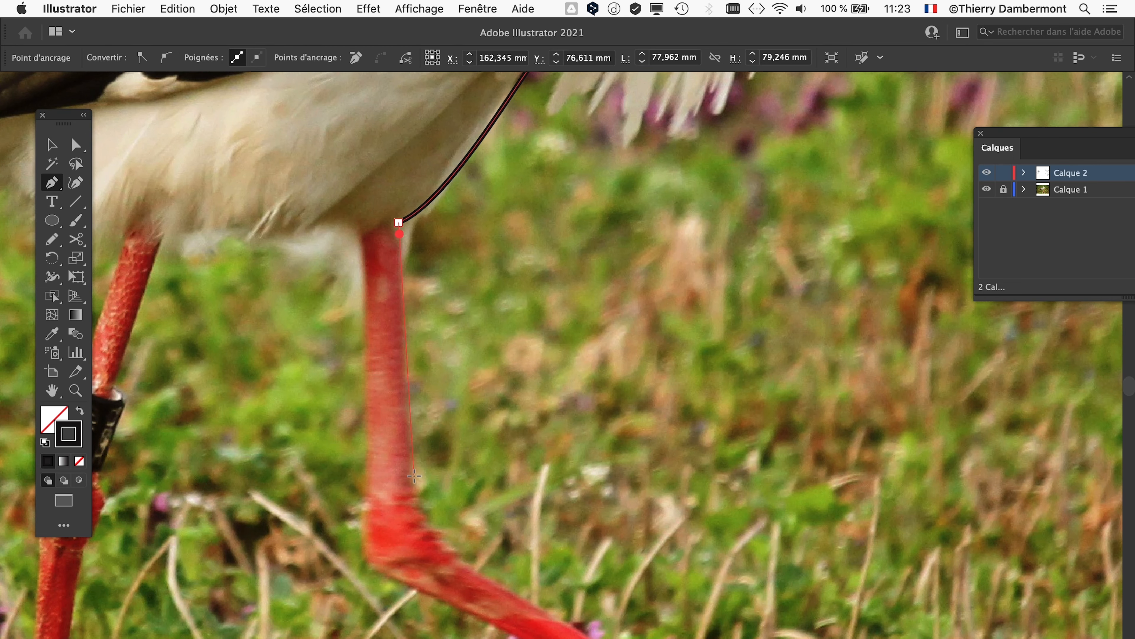
pyautogui.moveTo(414, 476); pyautogui.dragTo(415, 488)
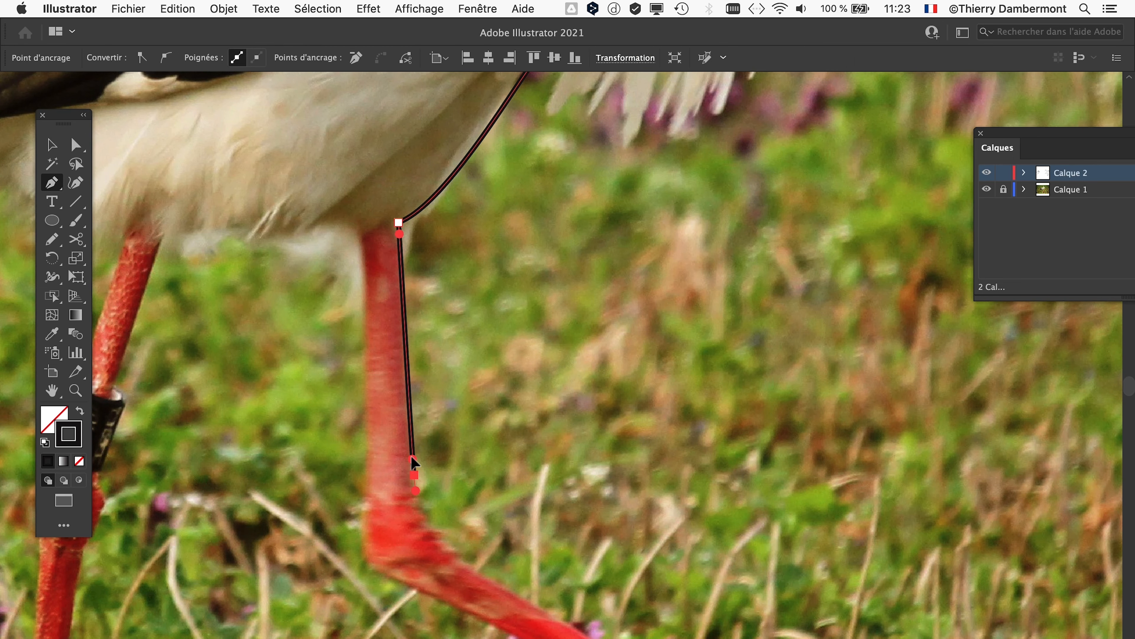
pyautogui.click(406, 397)
pyautogui.scroll(3, 427, 527)
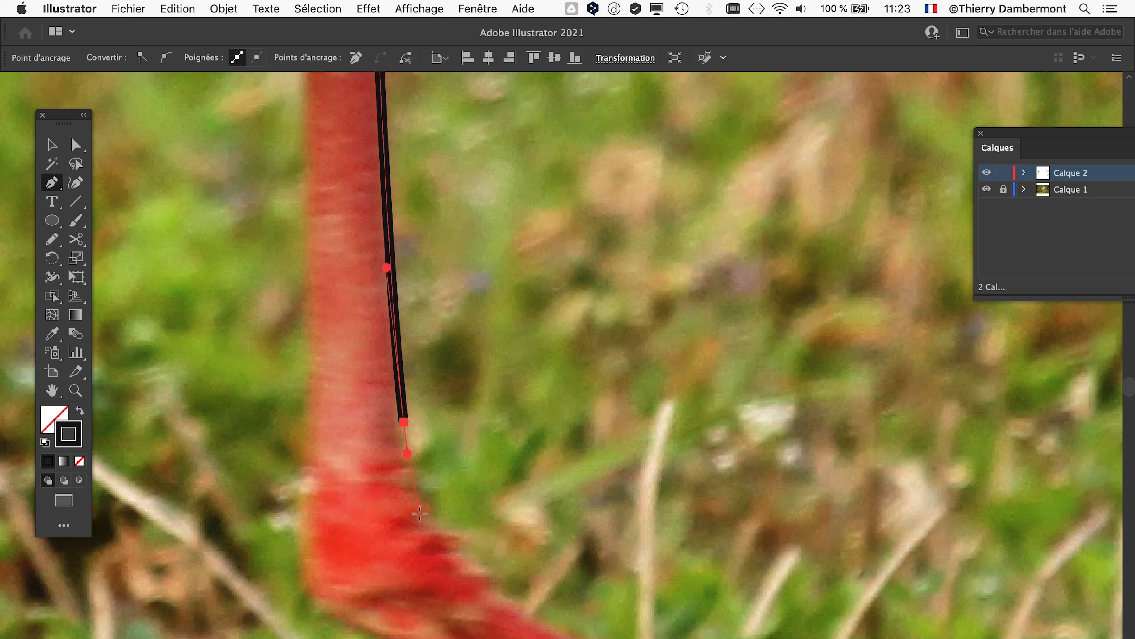
pyautogui.moveTo(410, 488); pyautogui.dragTo(404, 495)
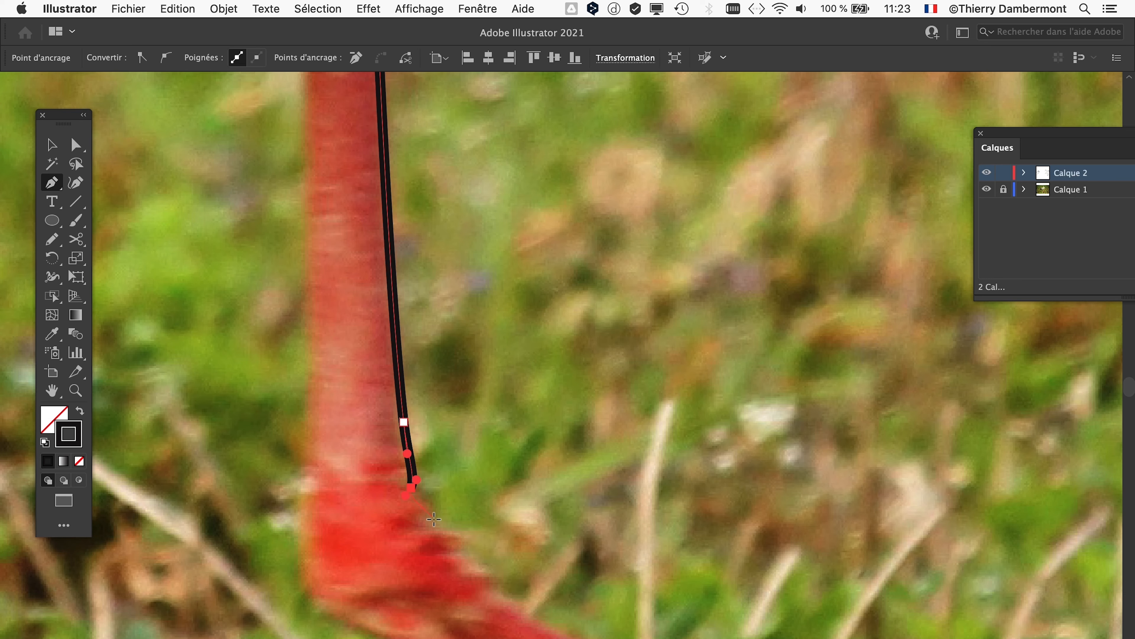
pyautogui.moveTo(472, 572)
pyautogui.mouseDown()
pyautogui.moveTo(471, 587)
pyautogui.moveTo(486, 580)
pyautogui.mouseUp()
# Extend the outline along the upper edge of the slanted lower leg to an anchor where the foot begins
pyautogui.moveTo(522, 614); pyautogui.dragTo(356, 236)
pyautogui.keyDown('alt'); pyautogui.keyDown('super'); pyautogui.click(475, 512); pyautogui.keyUp('super'); pyautogui.keyUp('alt')
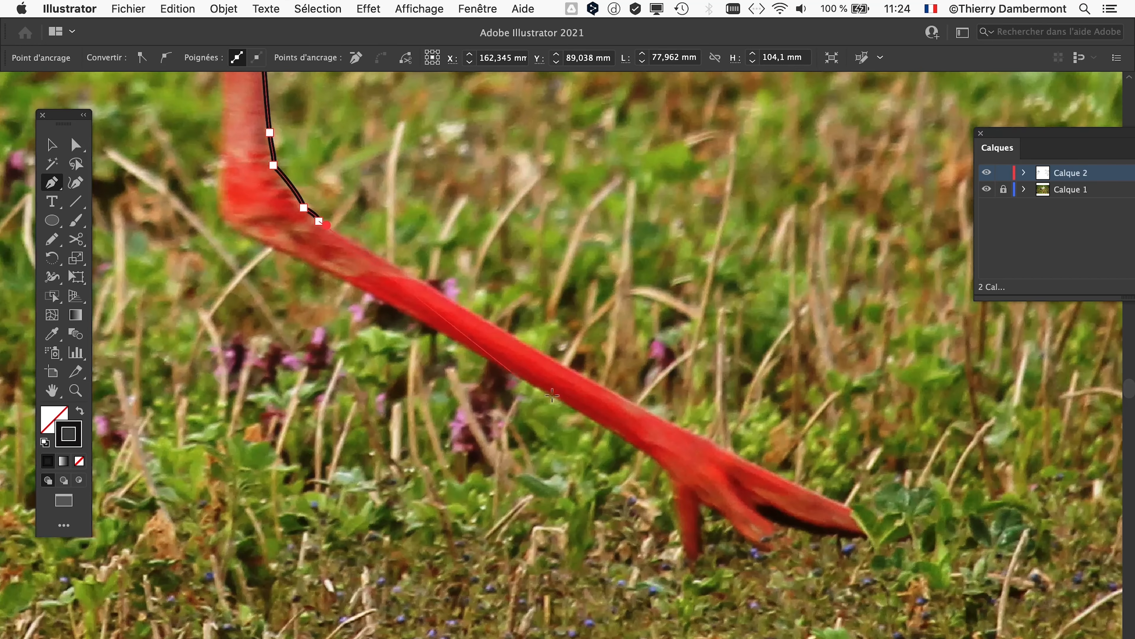
pyautogui.click(673, 428)
pyautogui.moveTo(688, 435); pyautogui.dragTo(689, 434)
# Trace the upper edge of the longest front toe and round its tip hidden behind the green leaves
pyautogui.scroll(3, 747, 469)
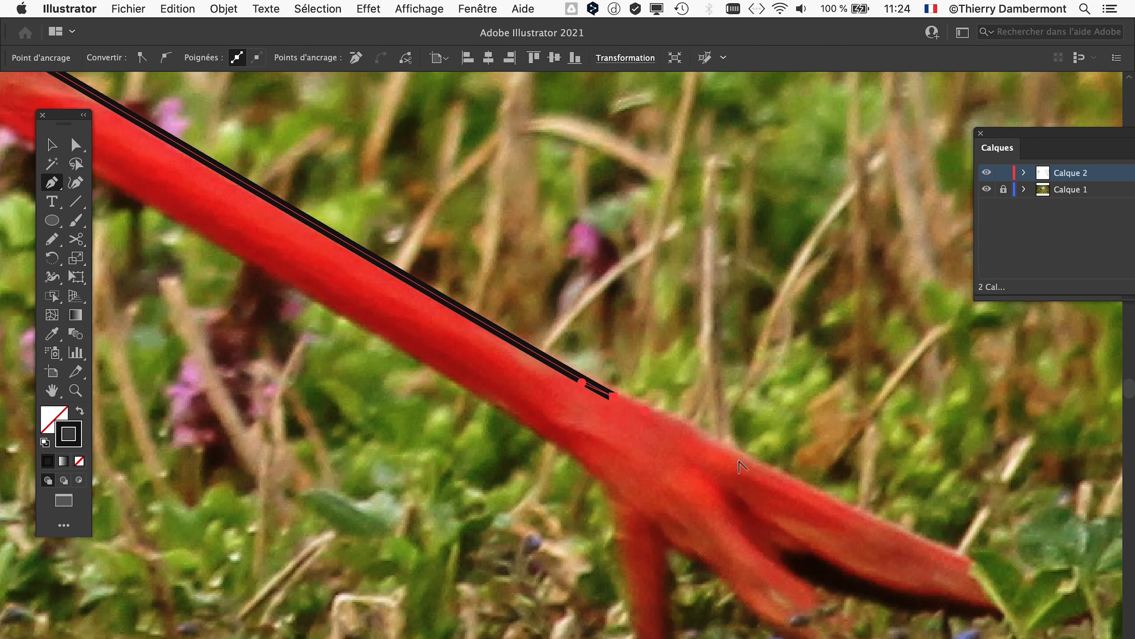
pyautogui.moveTo(764, 462); pyautogui.dragTo(536, 271)
pyautogui.moveTo(690, 343); pyautogui.dragTo(698, 348)
pyautogui.scroll(3, 718, 374)
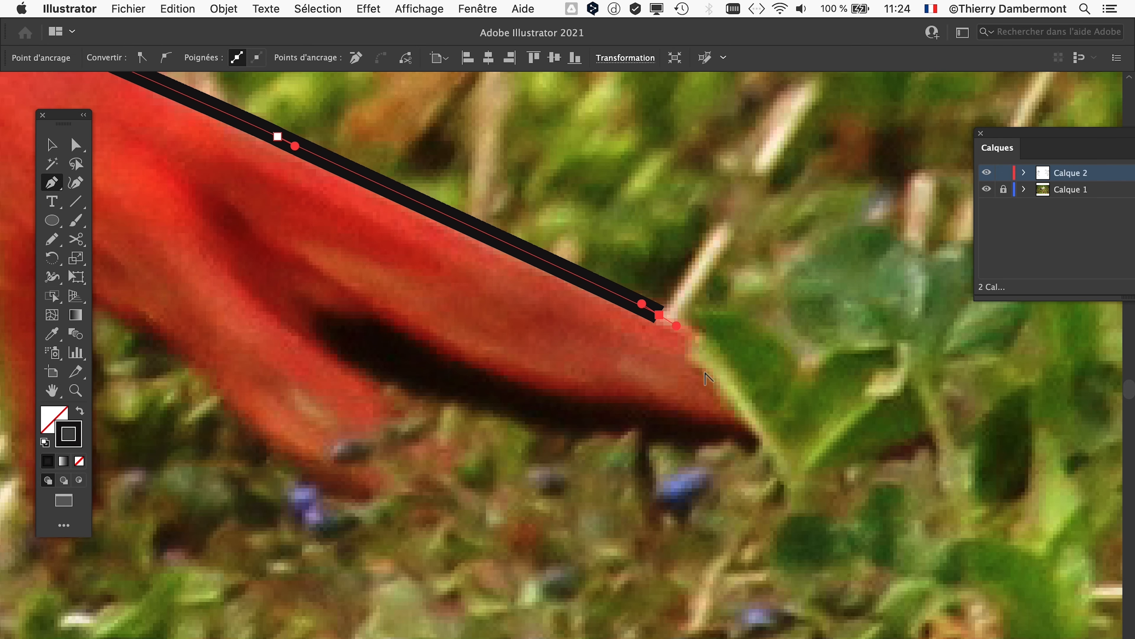
pyautogui.scroll(-3, 706, 378)
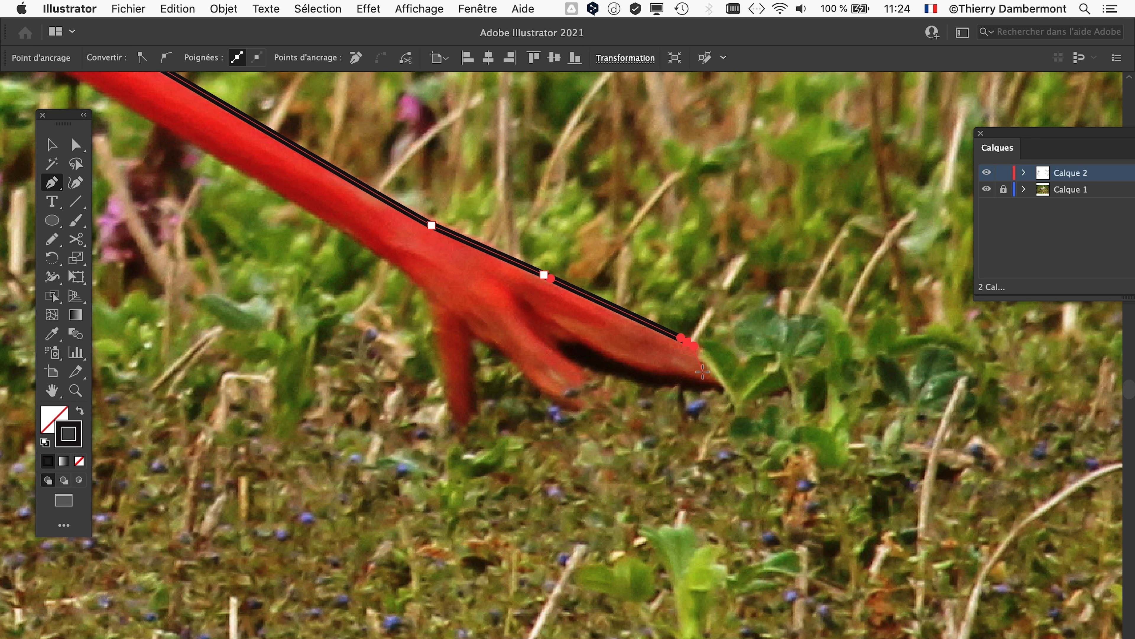
pyautogui.scroll(2, 704, 373)
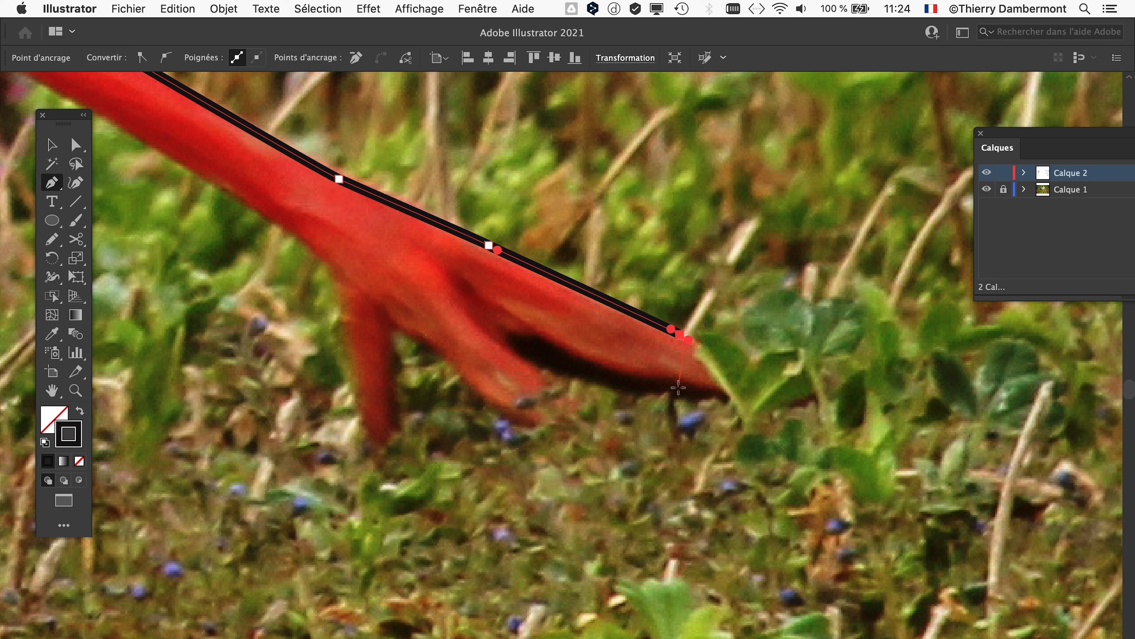
pyautogui.moveTo(788, 366); pyautogui.dragTo(750, 401)
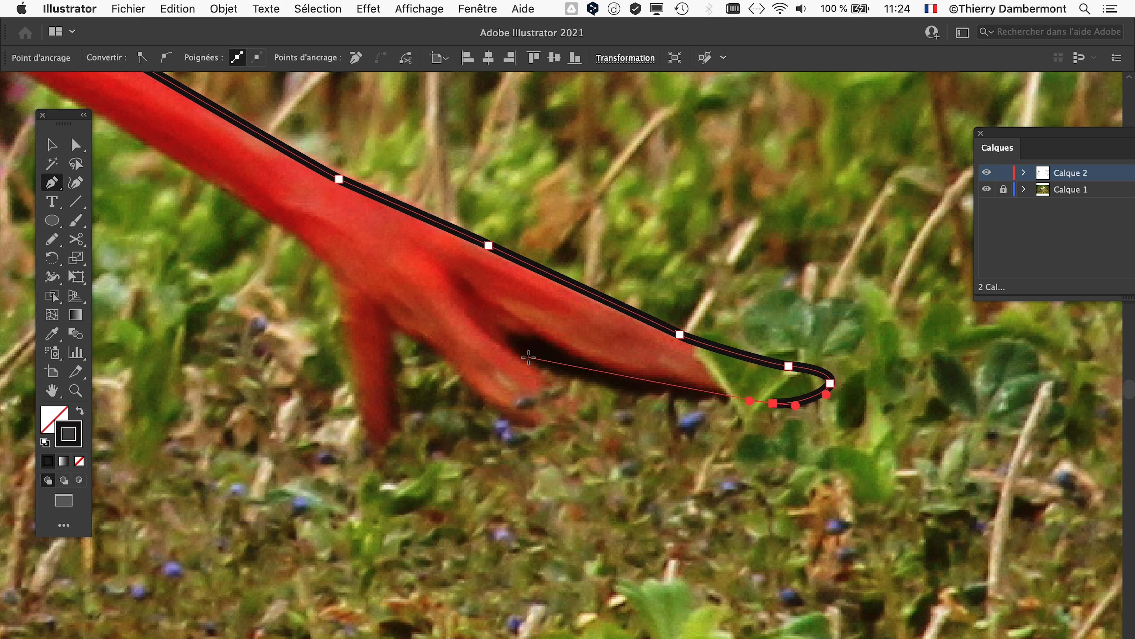
# Trace the longest toe's lower edge back to the gap between the toes and redirect the outgoing handle along the middle toe
pyautogui.moveTo(519, 350); pyautogui.dragTo(648, 393)
pyautogui.scroll(2, 529, 369)
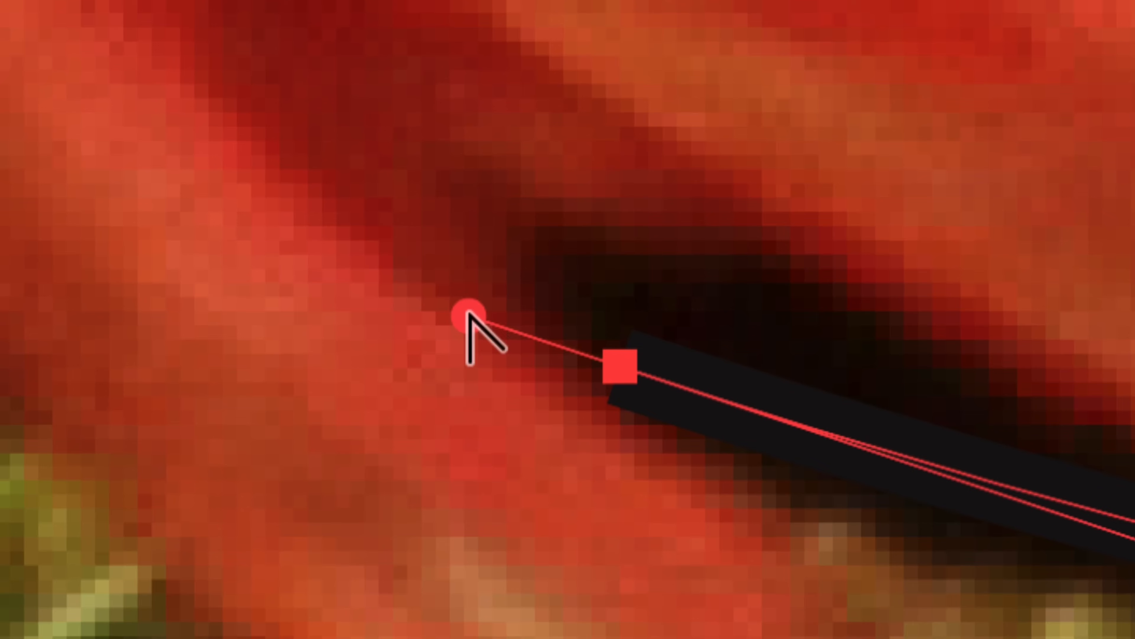
pyautogui.moveTo(470, 314); pyautogui.dragTo(528, 355)
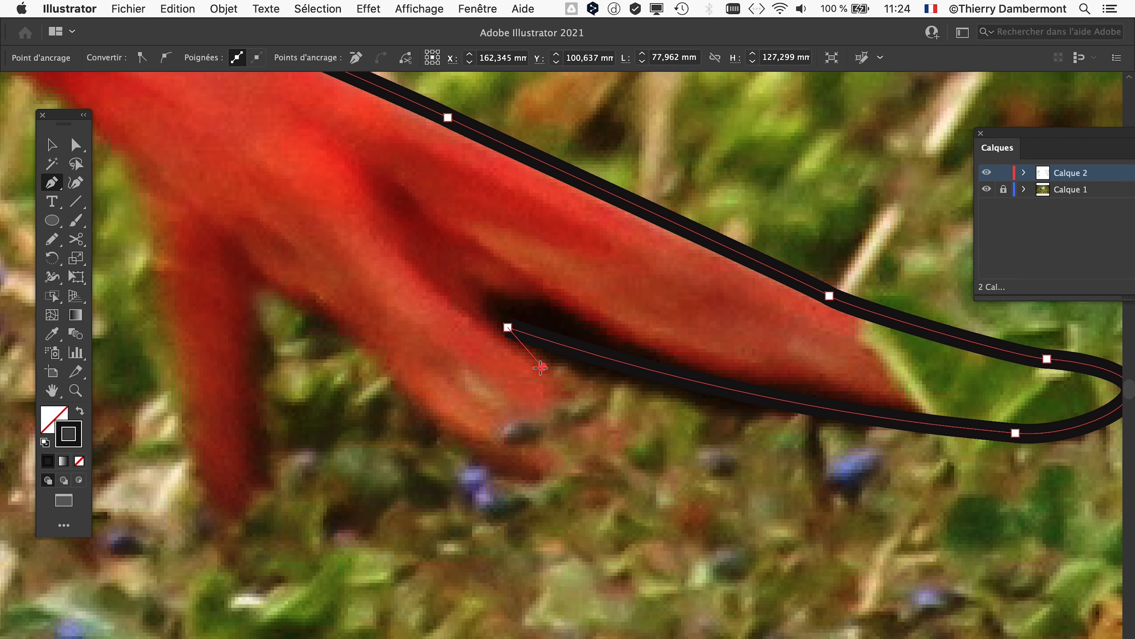
# Trace around the middle toe's tip and back along its lower edge, ending with a corner anchor at the shortest toe
pyautogui.moveTo(647, 449); pyautogui.dragTo(678, 493)
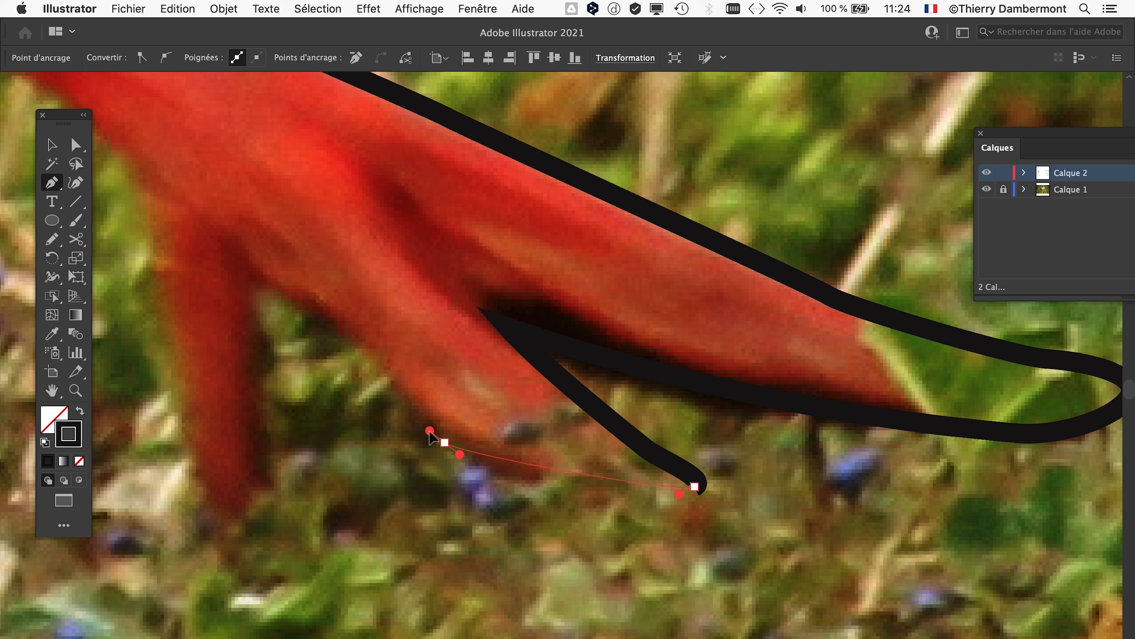
pyautogui.moveTo(445, 442); pyautogui.dragTo(461, 456)
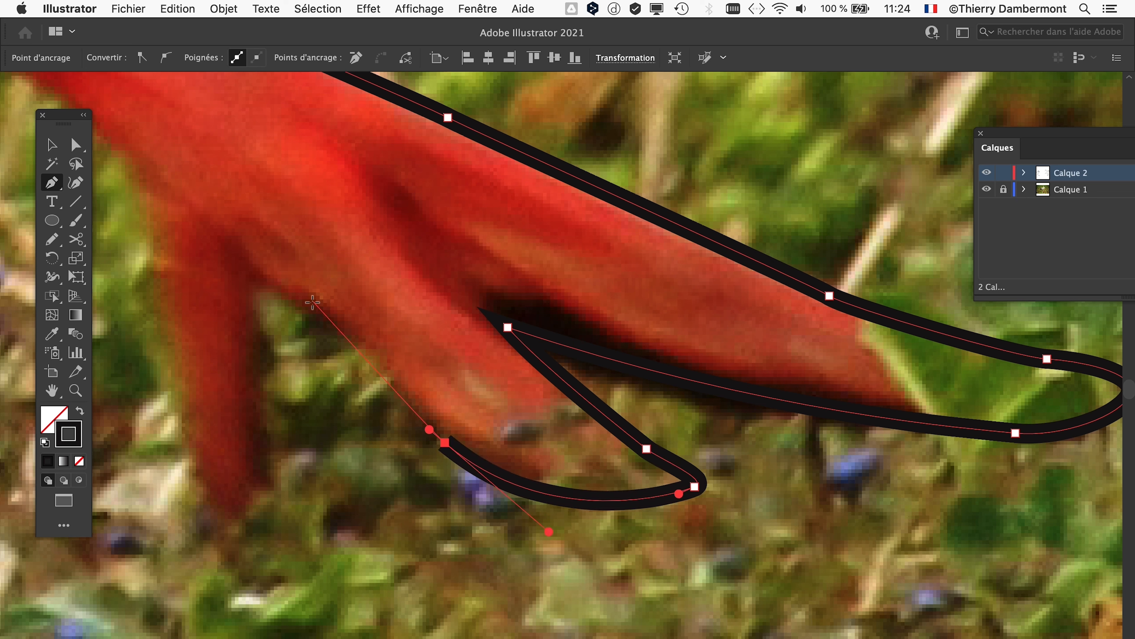
pyautogui.moveTo(312, 303); pyautogui.dragTo(293, 296)
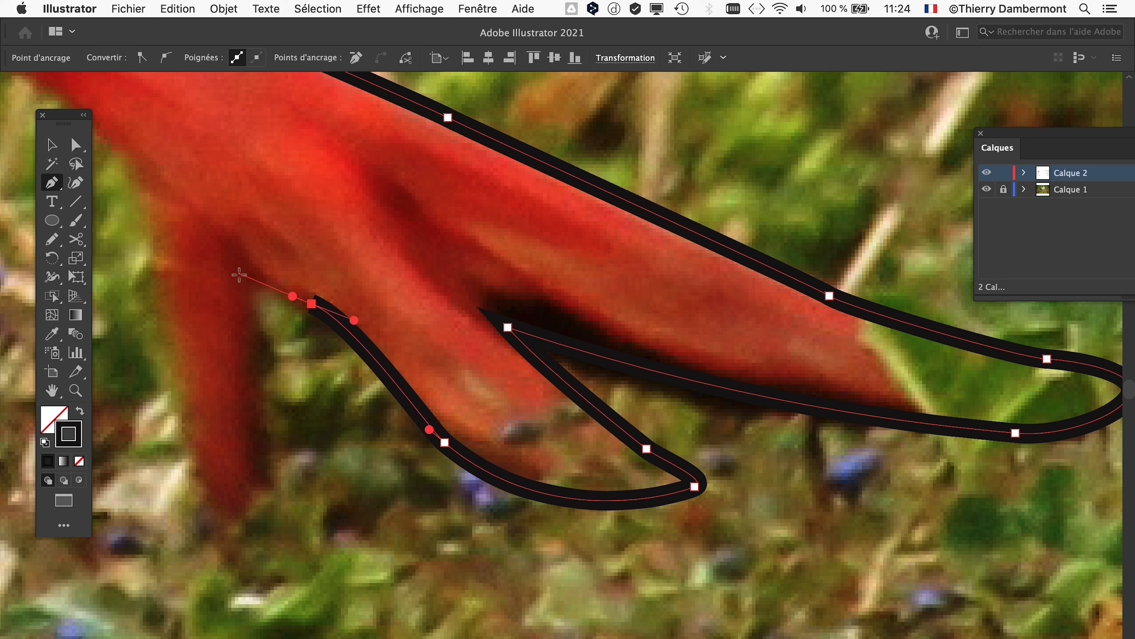
pyautogui.click(246, 273)
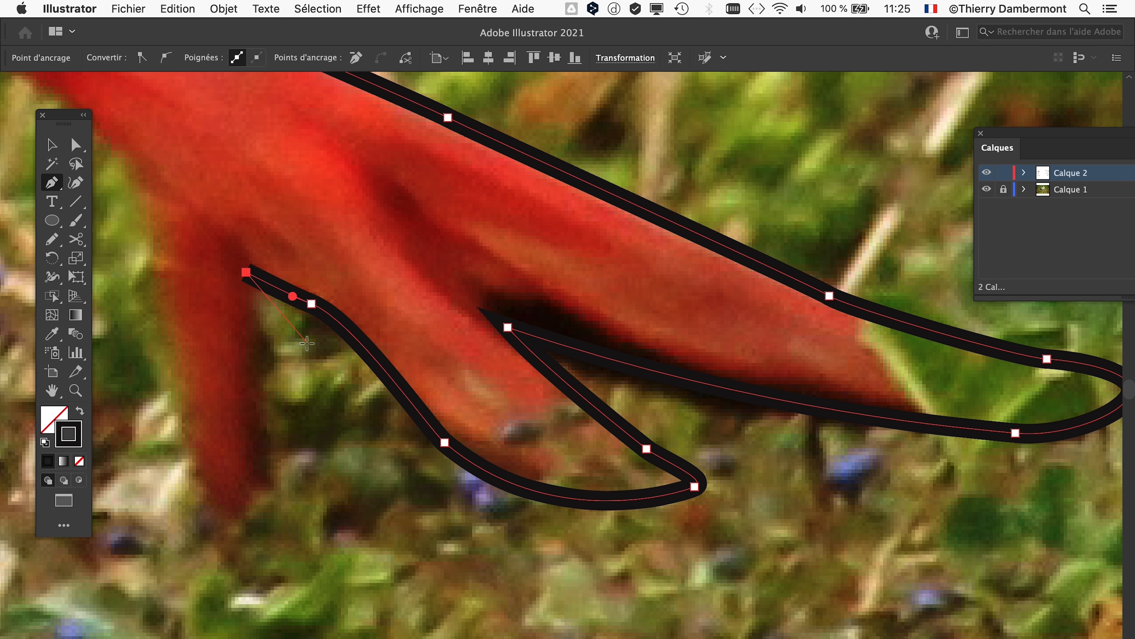
# Trace around the shortest, downward-pointing toe up to its base and redirect the last outgoing handle toward the underside of the leg
pyautogui.scroll(-2, 308, 348)
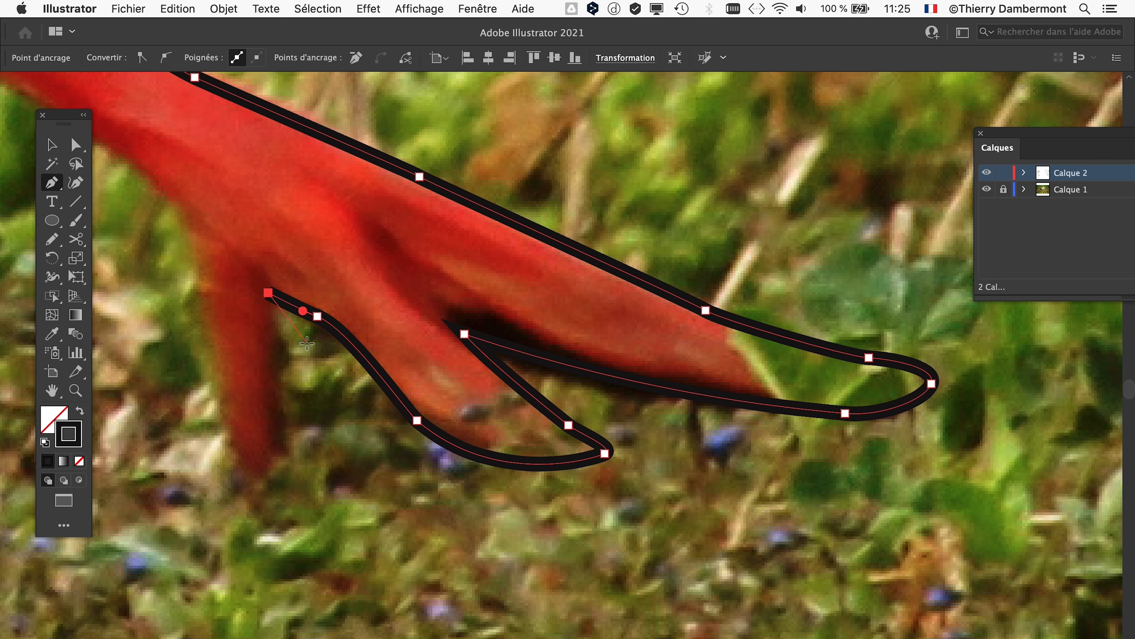
pyautogui.moveTo(307, 343); pyautogui.dragTo(455, 276)
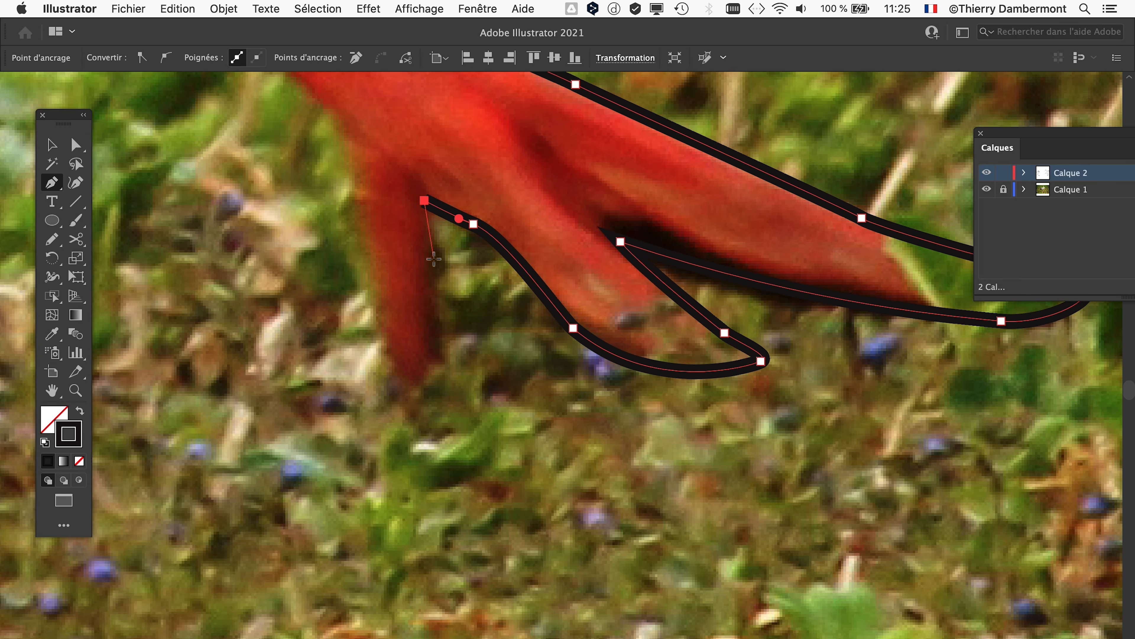
pyautogui.click(440, 361)
pyautogui.moveTo(440, 365); pyautogui.dragTo(440, 371)
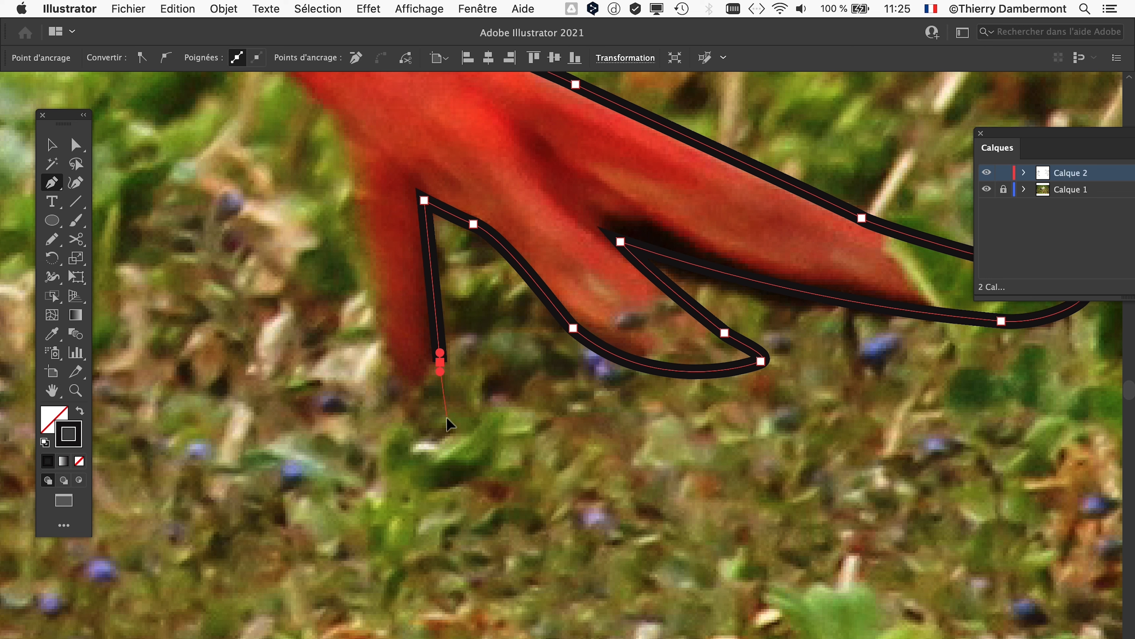
pyautogui.moveTo(446, 418); pyautogui.dragTo(406, 402)
pyautogui.moveTo(352, 136)
pyautogui.mouseDown()
pyautogui.moveTo(352, 123)
pyautogui.moveTo(333, 259)
pyautogui.moveTo(479, 547)
pyautogui.moveTo(593, 617)
pyautogui.mouseUp()
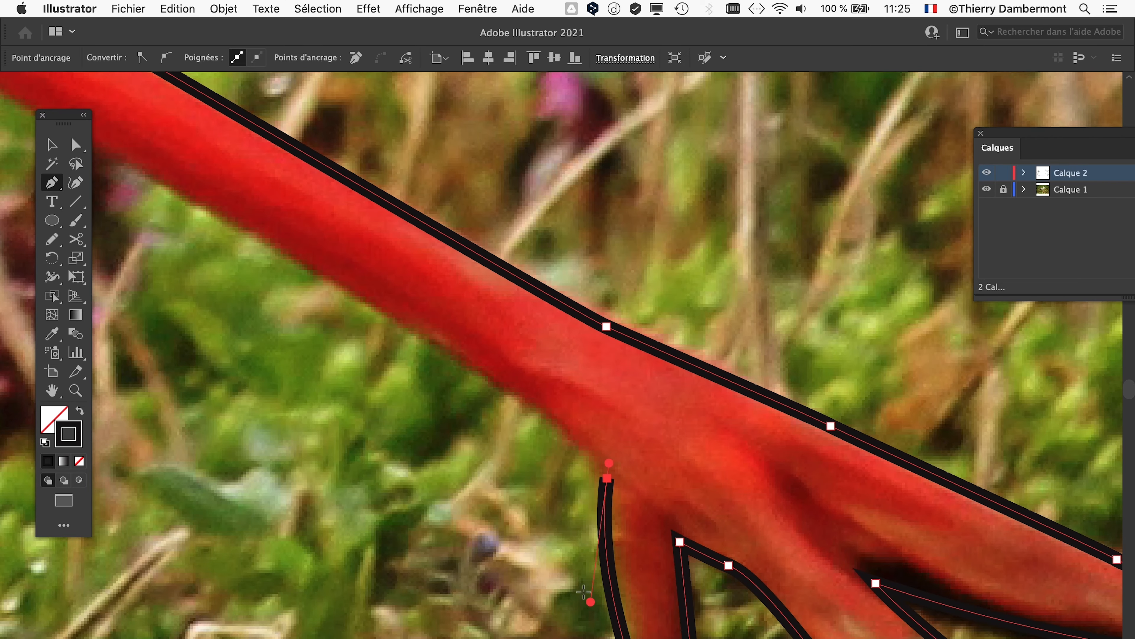
pyautogui.keyDown('super'); pyautogui.click(615, 495); pyautogui.keyUp('super')
pyautogui.moveTo(606, 451); pyautogui.dragTo(600, 446)
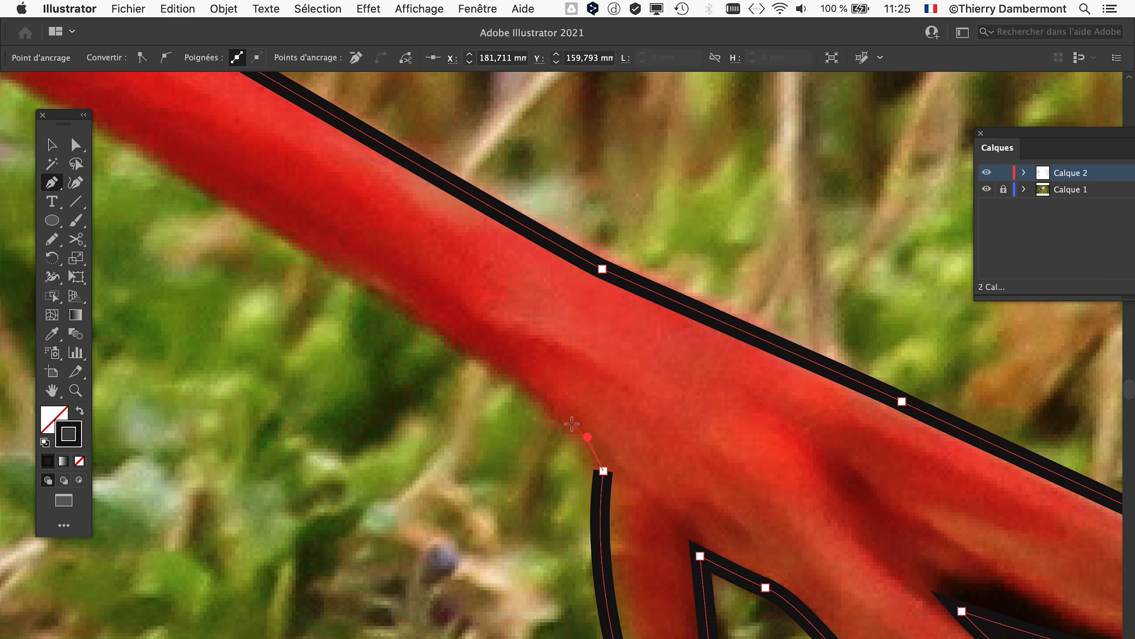
# Trace the underside of the slanted lower leg from the foot back up toward the leg joint with additional anchors
pyautogui.moveTo(536, 390); pyautogui.dragTo(518, 379)
pyautogui.scroll(-3, 512, 398)
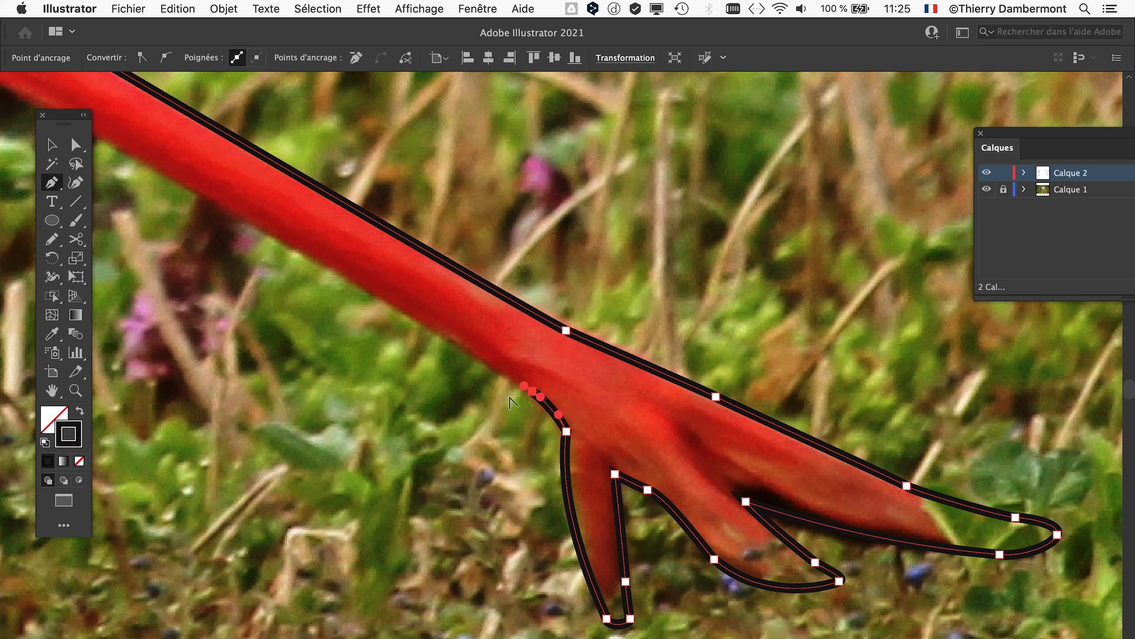
pyautogui.moveTo(365, 303); pyautogui.dragTo(353, 296)
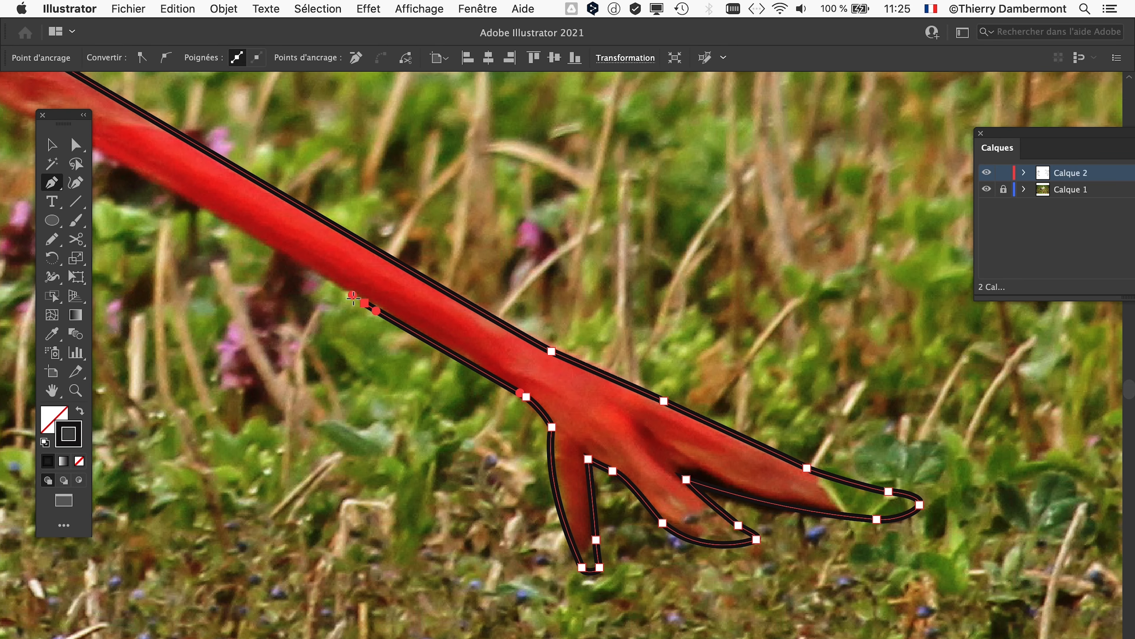
pyautogui.moveTo(301, 346); pyautogui.dragTo(839, 558)
pyautogui.click(584, 332)
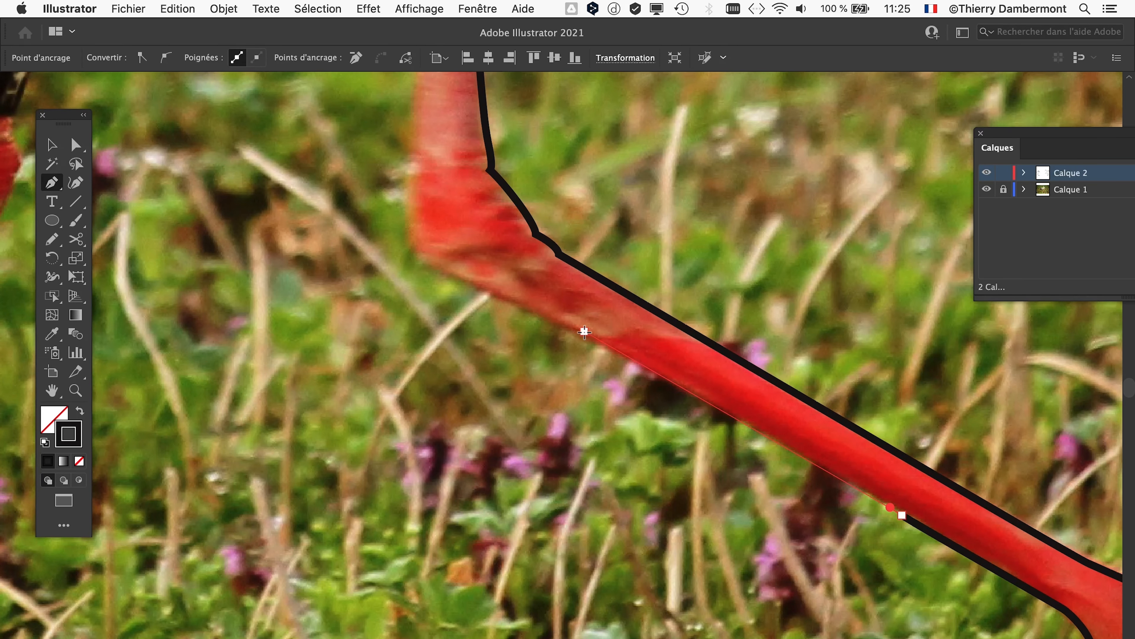
# Undo the last underside anchor, replace it, and trace around the leg joint and up the upper leg's rear edge to the belly
pyautogui.press('super+z')
pyautogui.moveTo(591, 334); pyautogui.dragTo(572, 326)
pyautogui.moveTo(441, 273); pyautogui.dragTo(410, 225)
pyautogui.moveTo(398, 252); pyautogui.dragTo(415, 550)
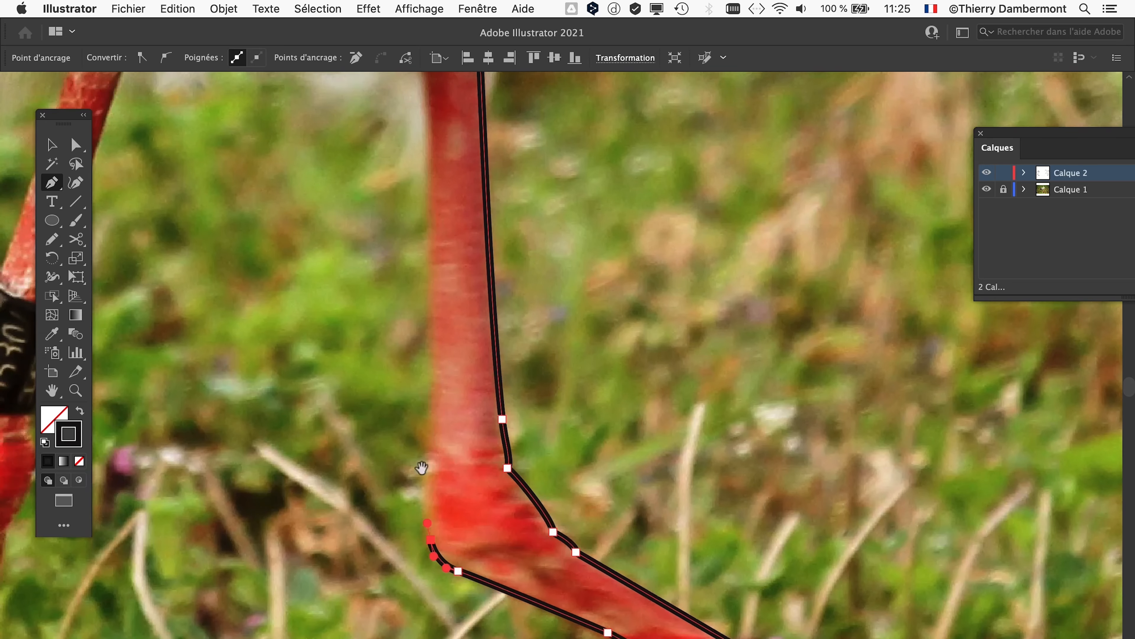
pyautogui.moveTo(433, 299)
pyautogui.mouseDown()
pyautogui.moveTo(433, 280)
pyautogui.moveTo(499, 520)
pyautogui.mouseUp()
pyautogui.moveTo(481, 291)
pyautogui.mouseDown()
pyautogui.moveTo(475, 278)
pyautogui.moveTo(495, 307)
pyautogui.mouseUp()
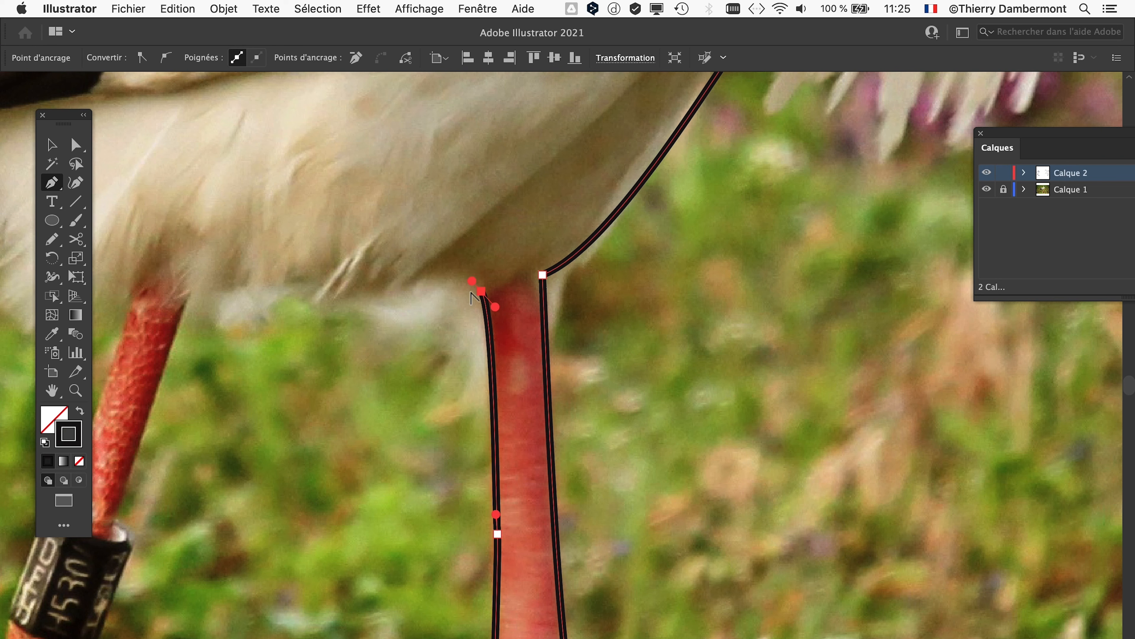
# Trace the belly line across to the top of the ringed leg and redirect the last outgoing handle down that leg
pyautogui.scroll(2, 471, 292)
pyautogui.moveTo(313, 283); pyautogui.dragTo(295, 283)
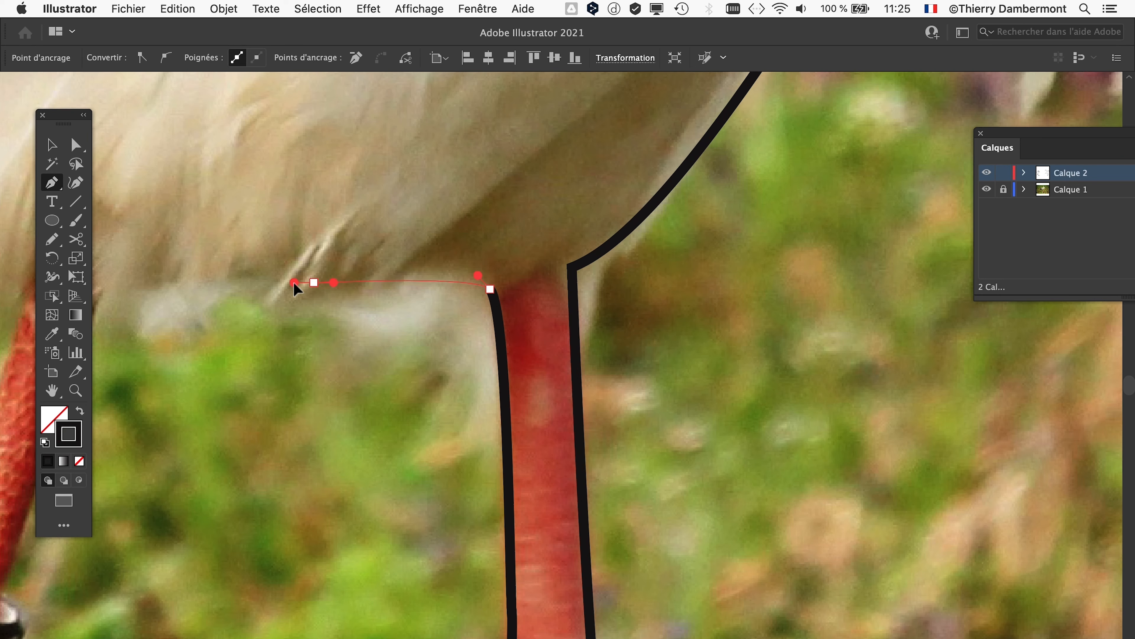
pyautogui.scroll(-2, 294, 359)
pyautogui.scroll(-1, 292, 358)
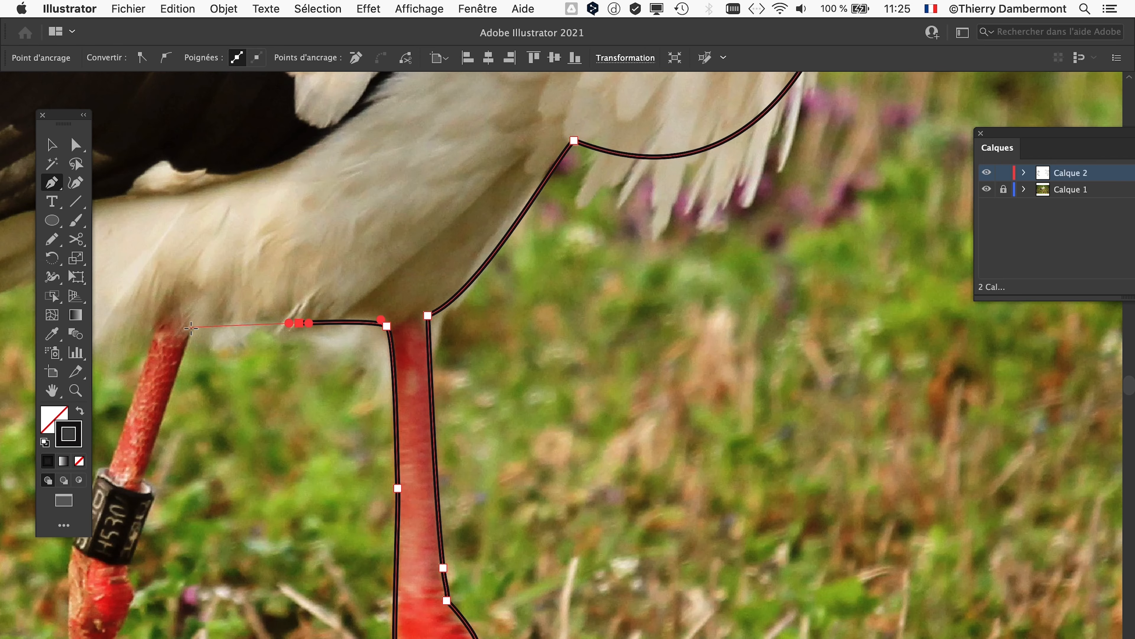
pyautogui.moveTo(193, 328); pyautogui.dragTo(190, 358)
pyautogui.moveTo(313, 394); pyautogui.dragTo(639, 289)
pyautogui.scroll(3, 502, 300)
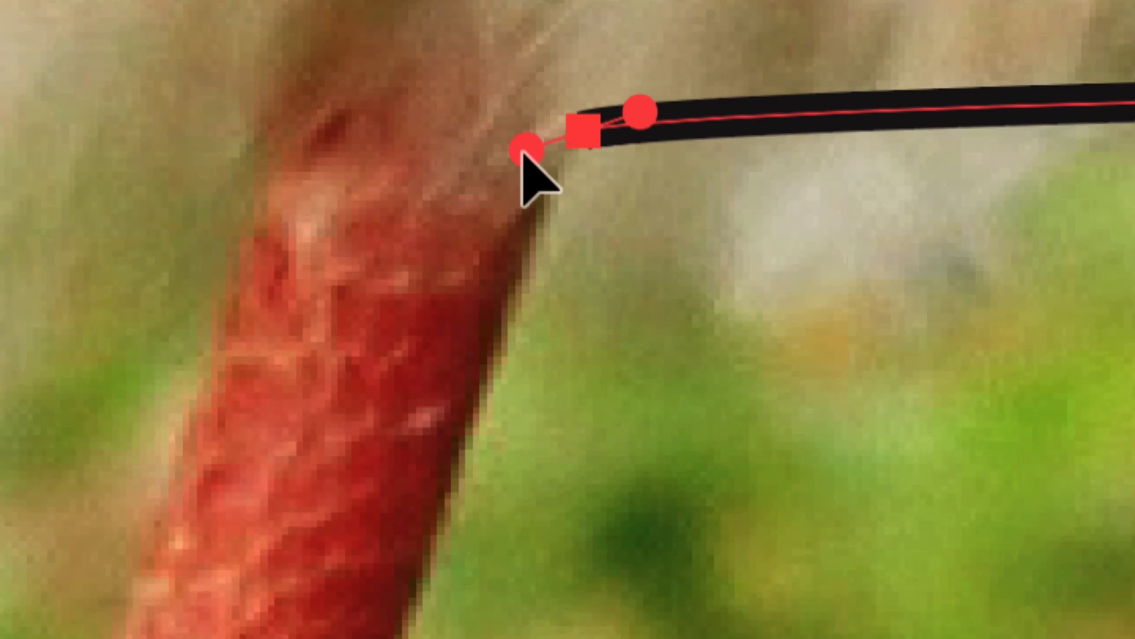
pyautogui.moveTo(525, 154); pyautogui.dragTo(530, 177)
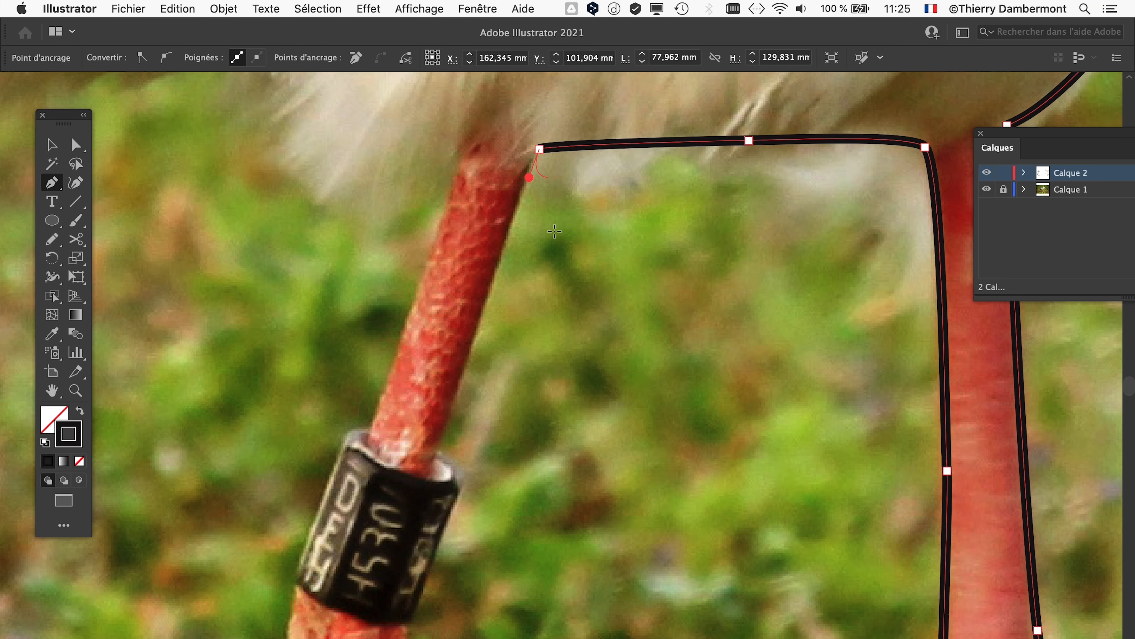
# Trace the ringed leg's front edge past the ring and around its joint, redirecting the last handle down the lower leg
pyautogui.scroll(-3, 481, 450)
pyautogui.moveTo(480, 451); pyautogui.dragTo(492, 317)
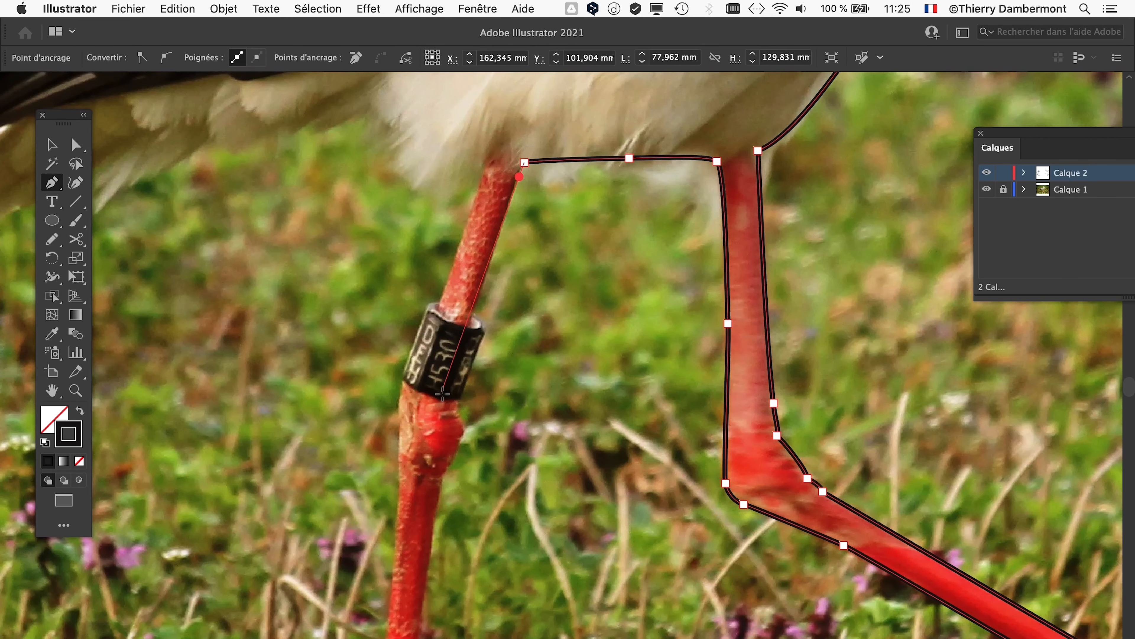
pyautogui.click(452, 402)
pyautogui.moveTo(455, 456); pyautogui.dragTo(468, 429)
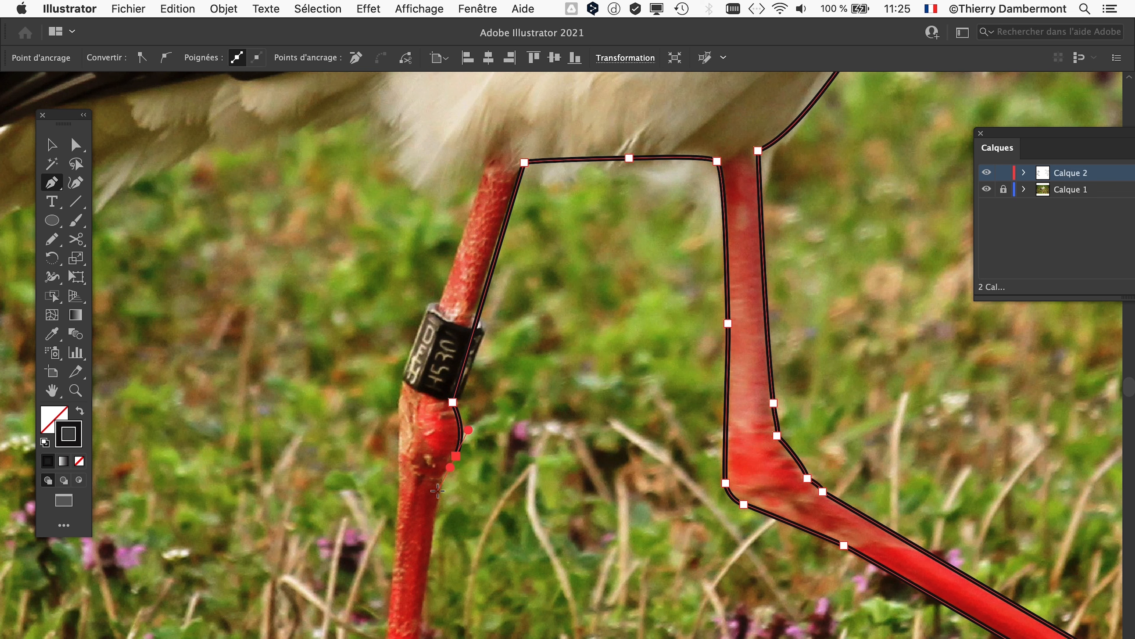
pyautogui.moveTo(440, 476); pyautogui.dragTo(435, 480)
pyautogui.scroll(3, 434, 479)
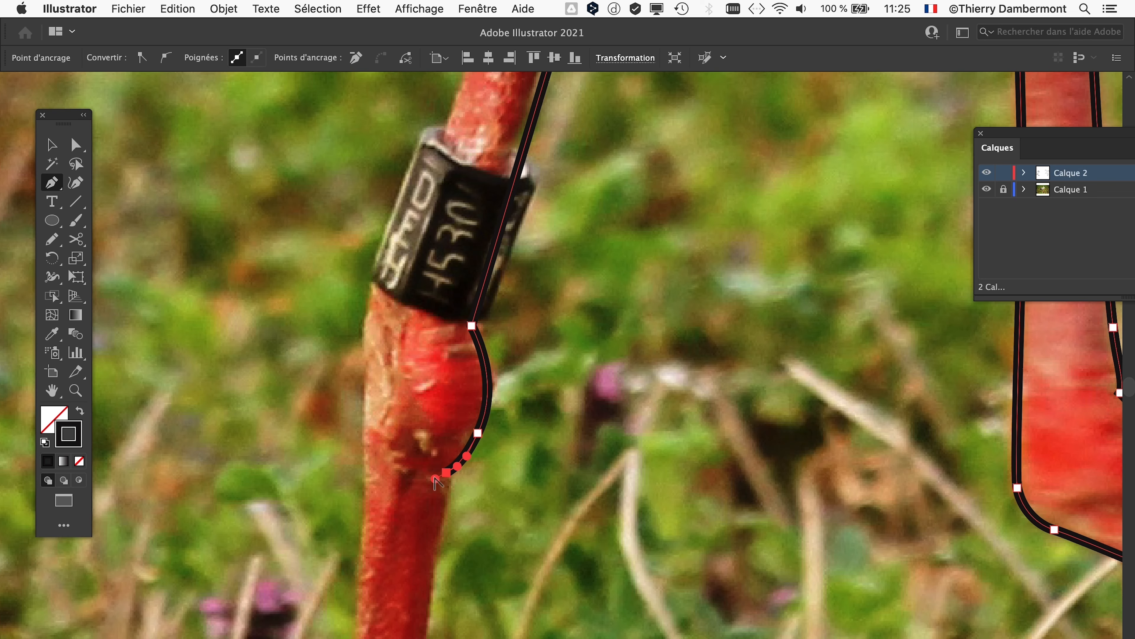
pyautogui.click(449, 491)
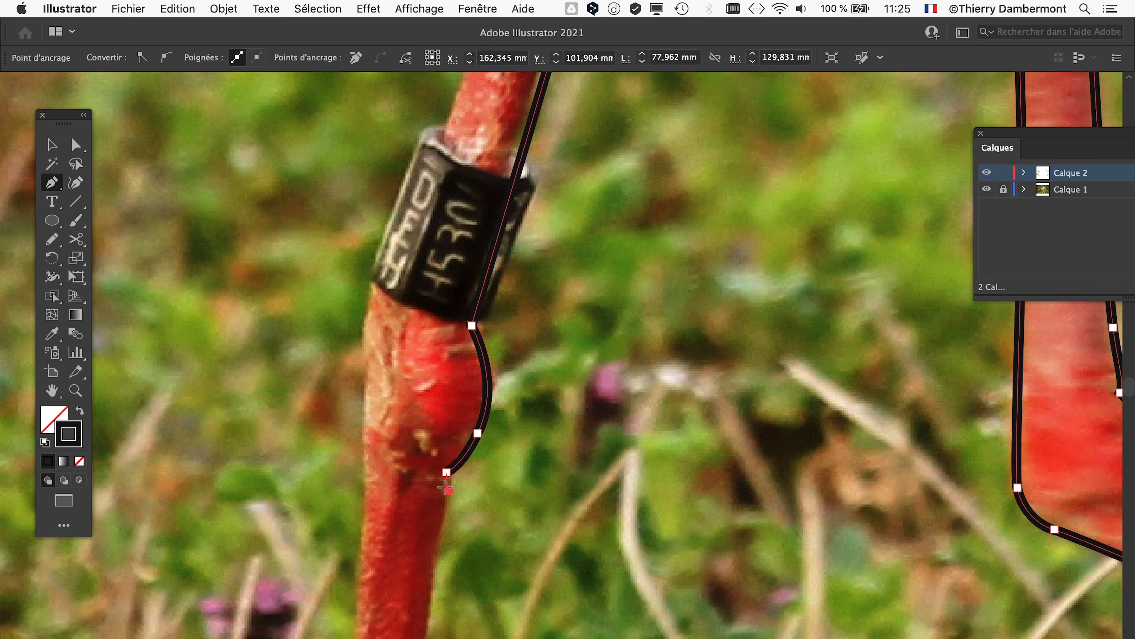
# Trace the ringed leg's lower front edge down to the ground and curve across its base to the rear edge
pyautogui.scroll(-3, 449, 491)
pyautogui.moveTo(428, 519); pyautogui.dragTo(418, 186)
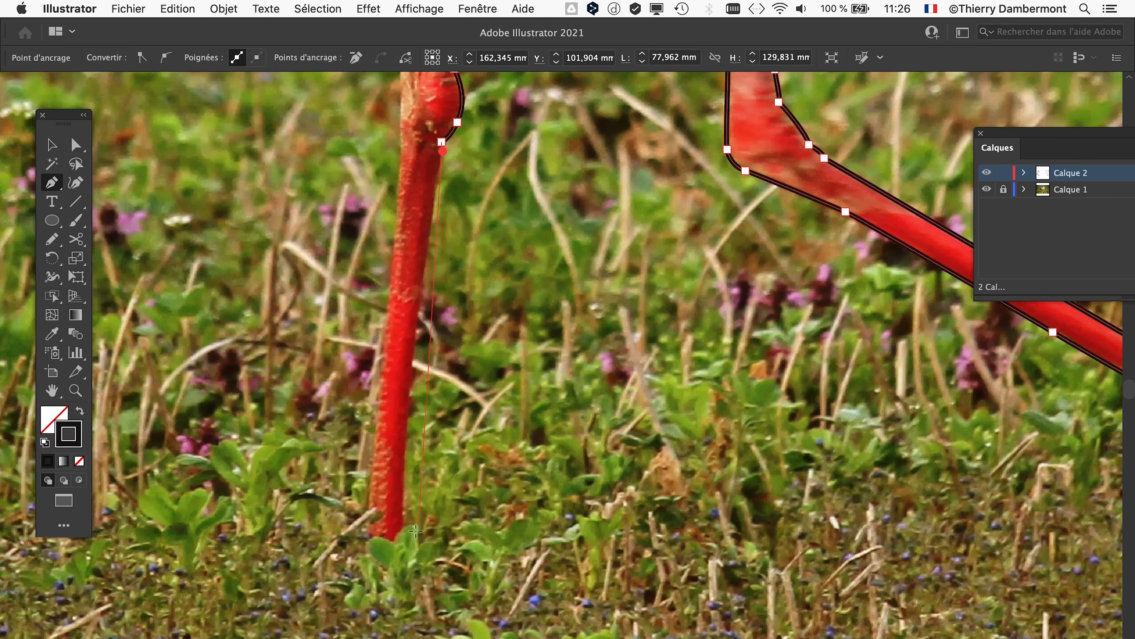
pyautogui.moveTo(401, 525); pyautogui.dragTo(405, 536)
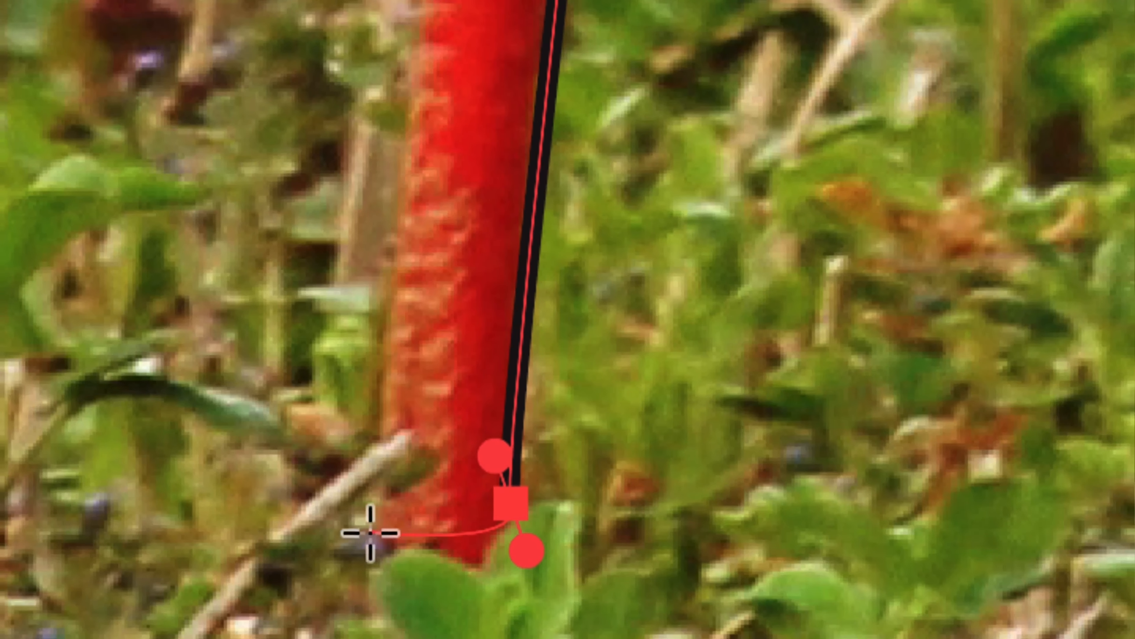
pyautogui.moveTo(299, 512); pyautogui.dragTo(299, 475)
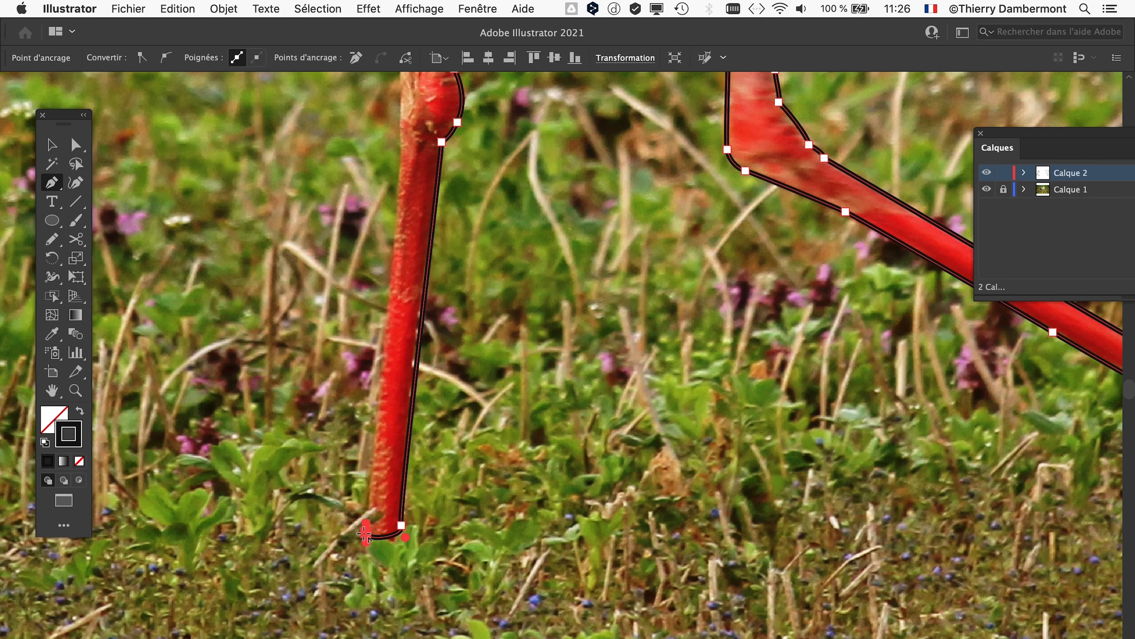
# Trace the ringed leg's rear edge back up past the joint and ring, ending with a corner anchor at the belly
pyautogui.scroll(-3, 365, 532)
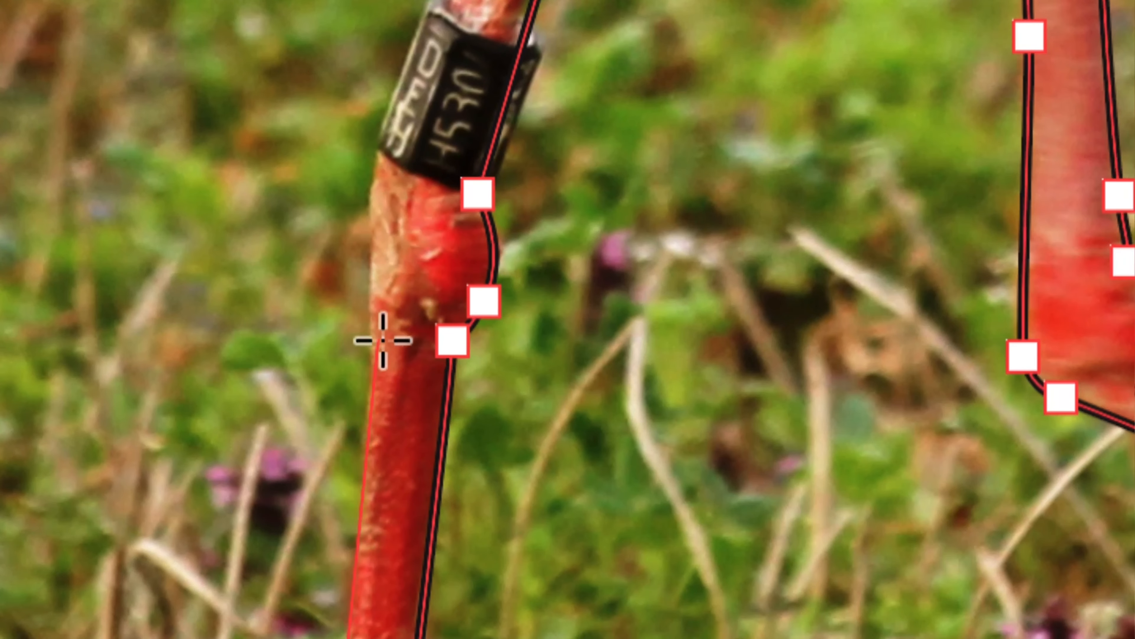
pyautogui.moveTo(375, 337); pyautogui.dragTo(372, 298)
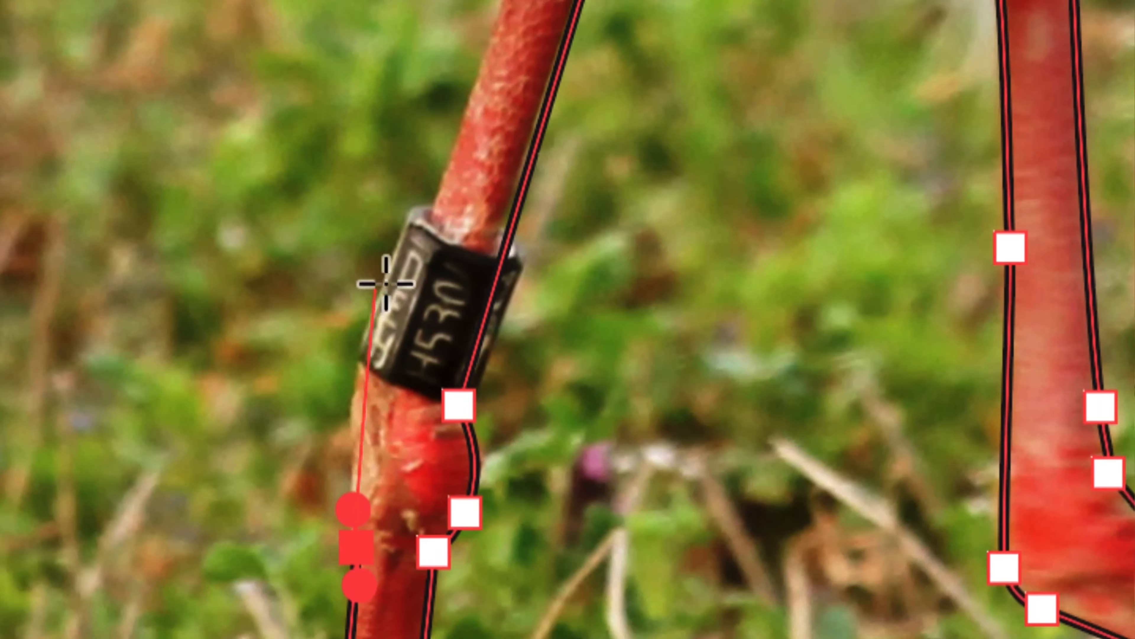
pyautogui.moveTo(426, 155); pyautogui.dragTo(440, 114)
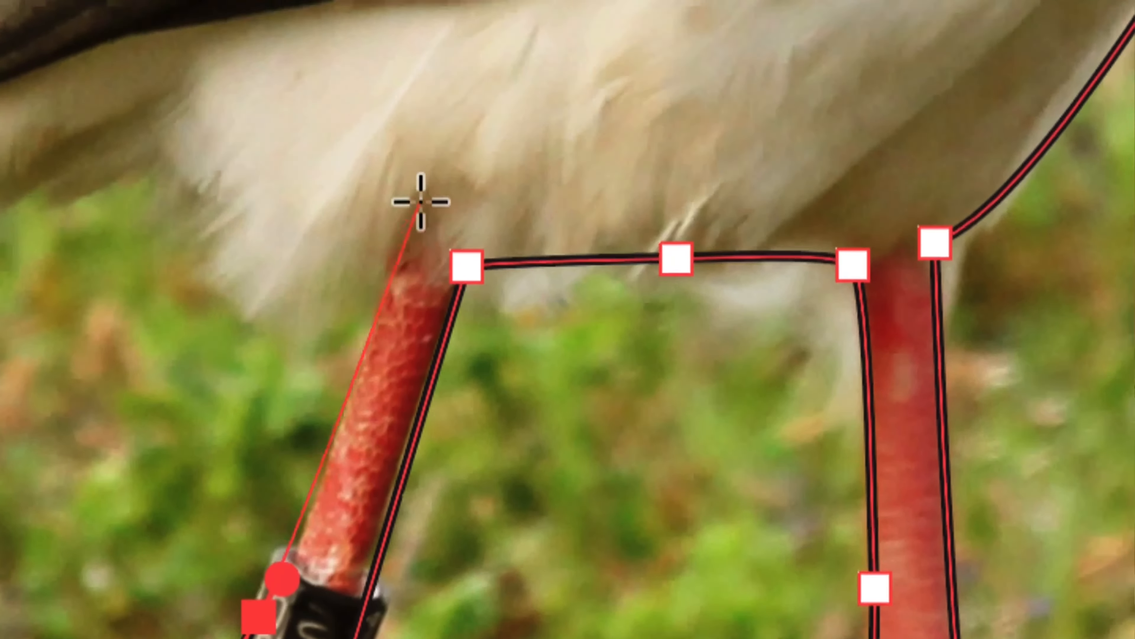
pyautogui.click(401, 266)
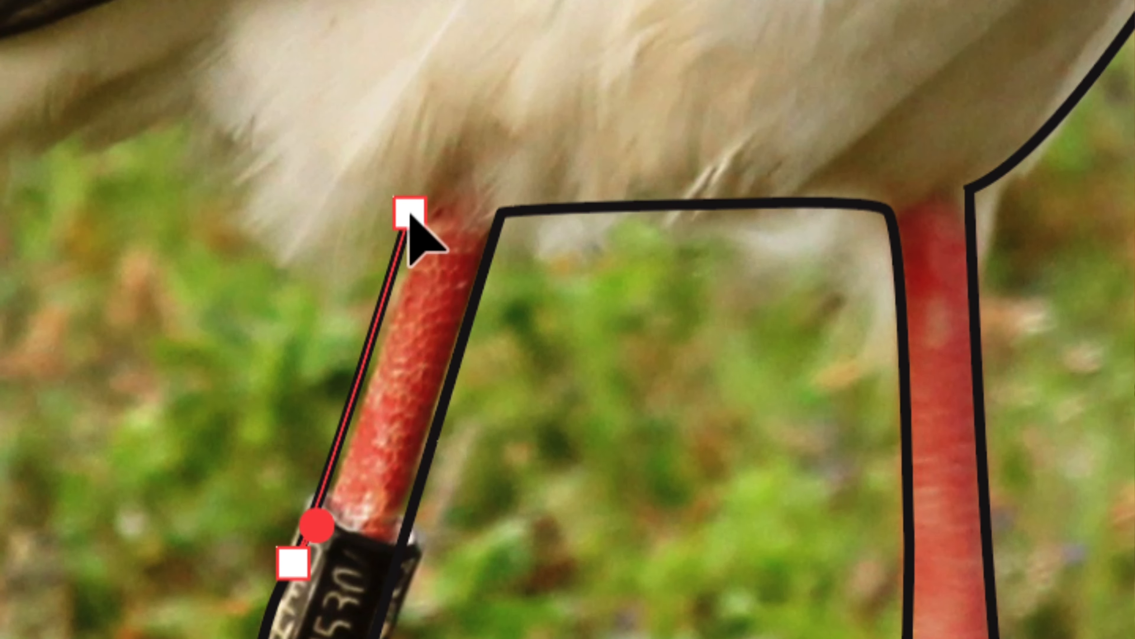
pyautogui.moveTo(410, 213)
pyautogui.mouseDown()
pyautogui.moveTo(428, 213)
pyautogui.moveTo(416, 207)
pyautogui.mouseUp()
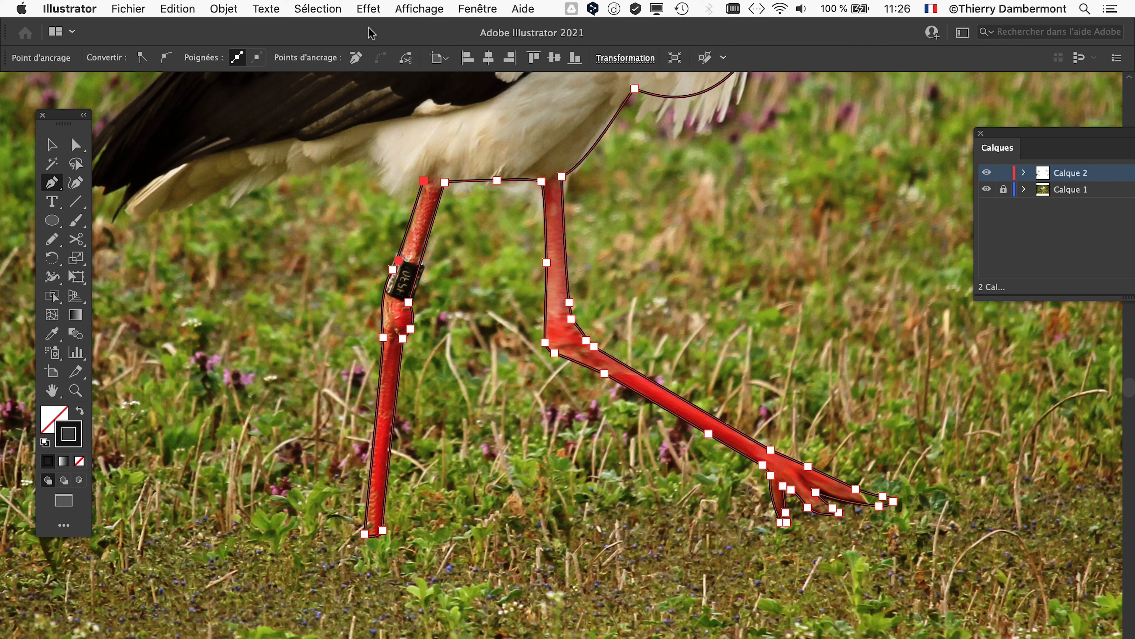
# Turn off Snap to Point (Magnétisme du point)
pyautogui.click(419, 9)
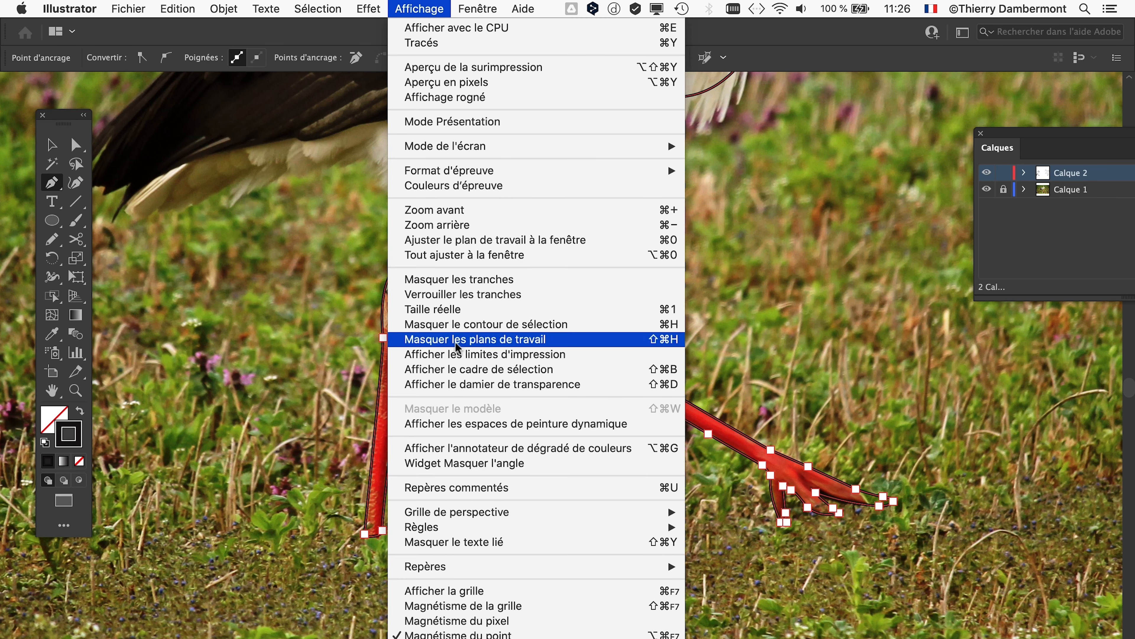
pyautogui.moveTo(475, 511)
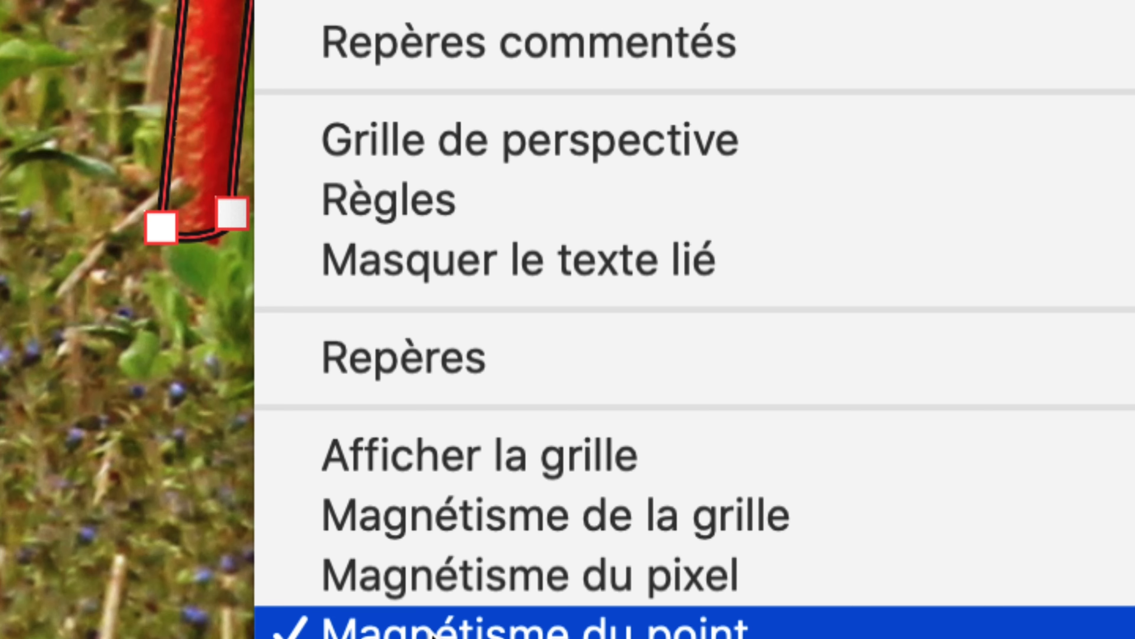
pyautogui.click(431, 631)
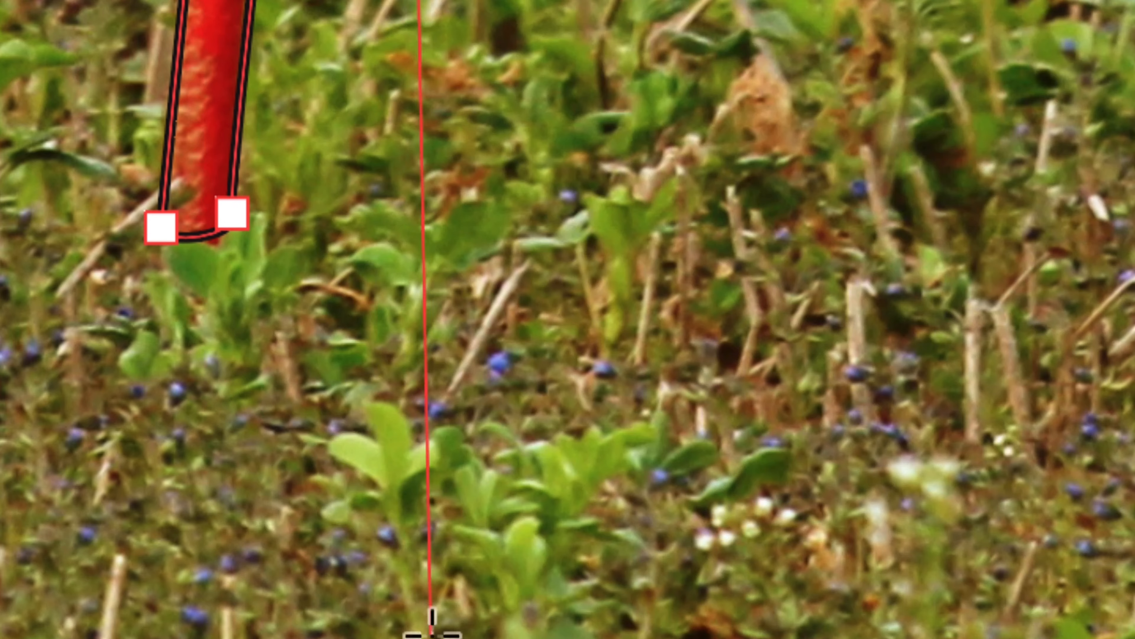
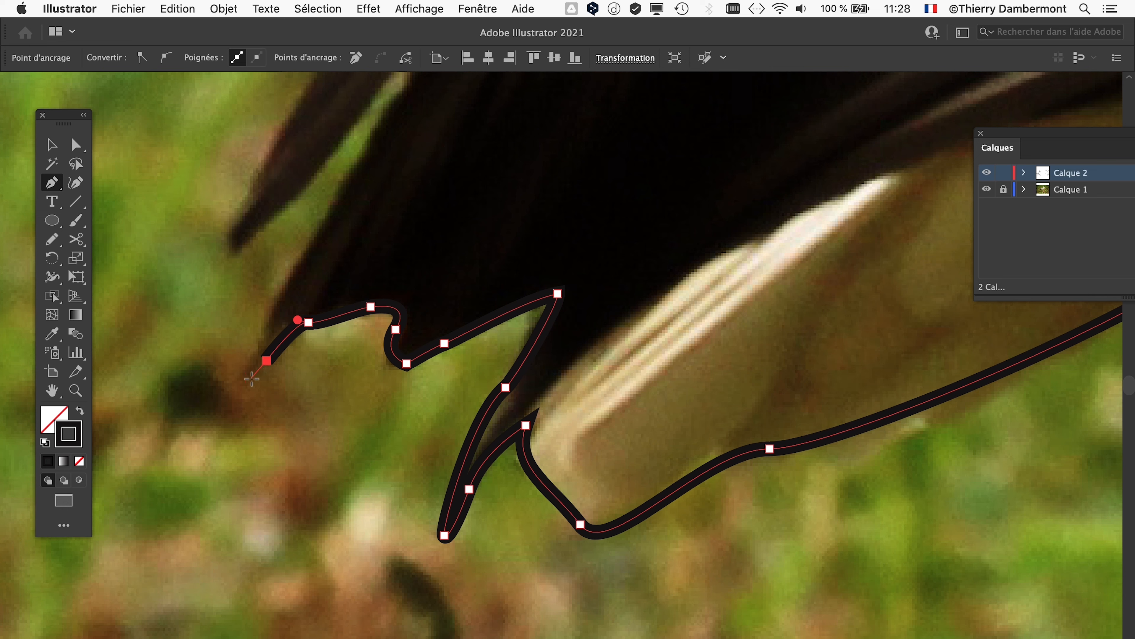
# Trace the pointed dark feather's outer edge up to the notch beside the outermost feather and retract the notch anchor's outgoing handle
pyautogui.moveTo(275, 306); pyautogui.dragTo(286, 296)
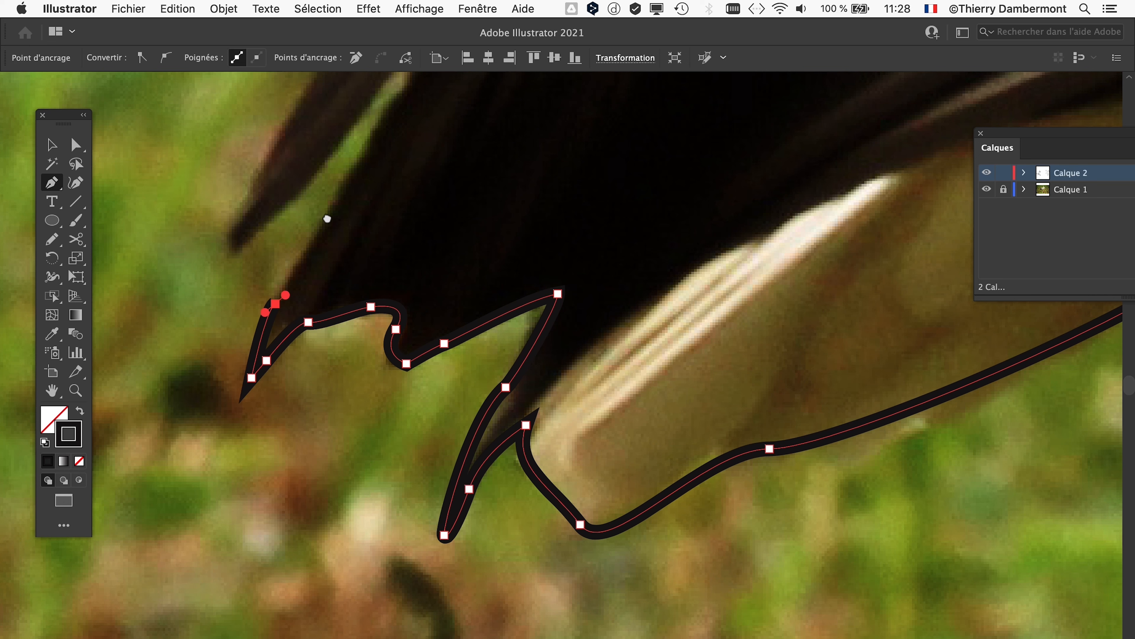
pyautogui.scroll(5, 327, 221)
pyautogui.moveTo(457, 217); pyautogui.dragTo(455, 205)
pyautogui.moveTo(424, 252); pyautogui.dragTo(424, 256)
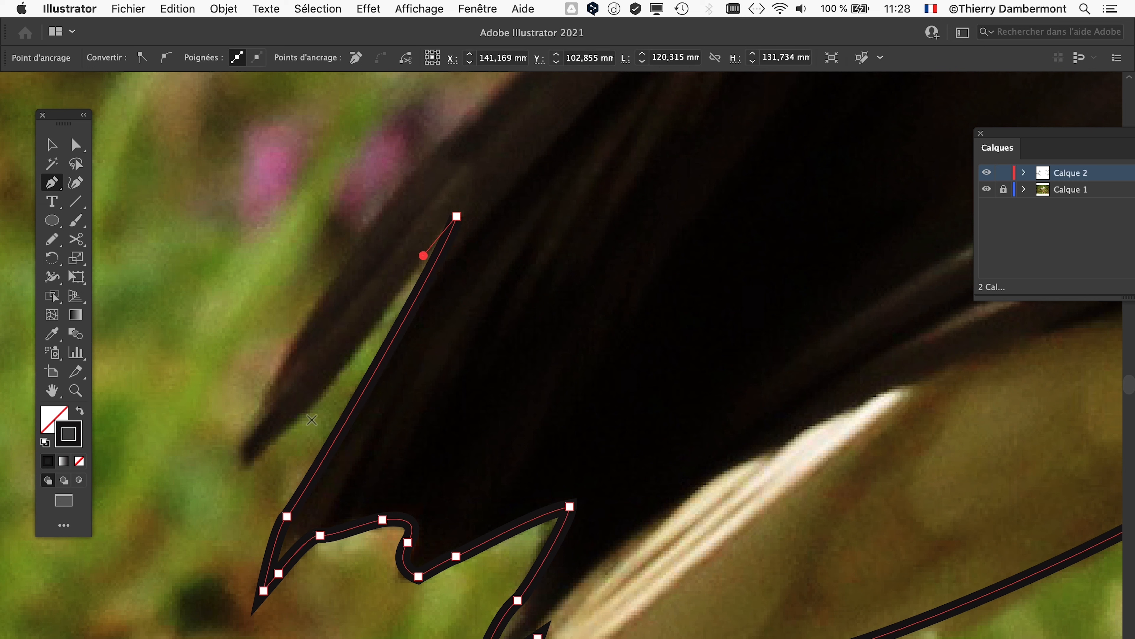
pyautogui.moveTo(282, 436); pyautogui.dragTo(275, 447)
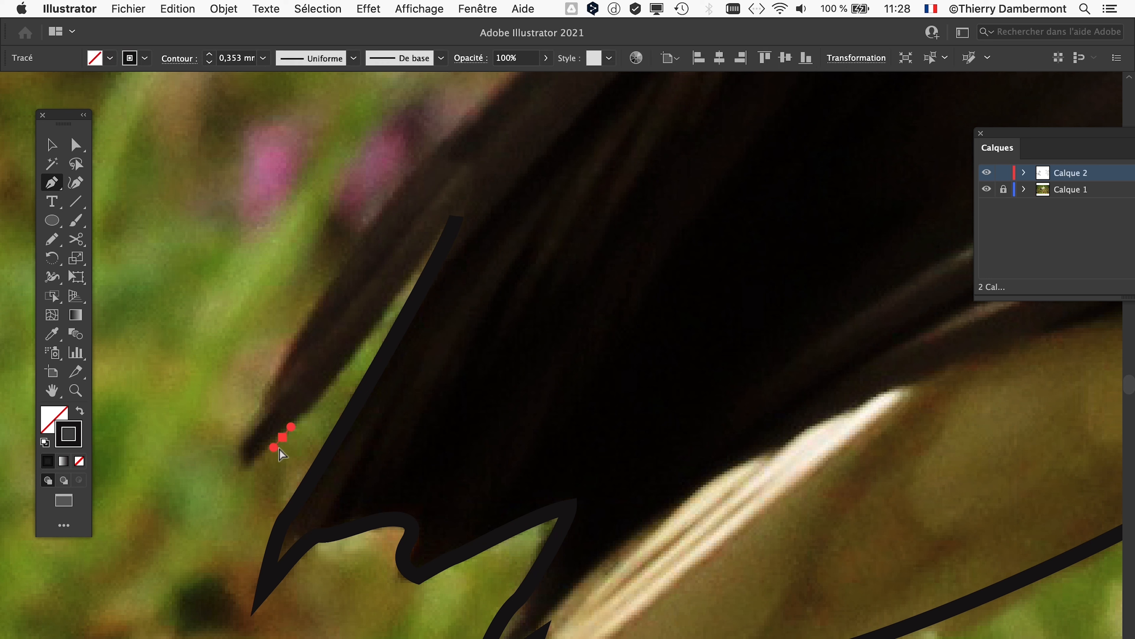
pyautogui.press('super+z')
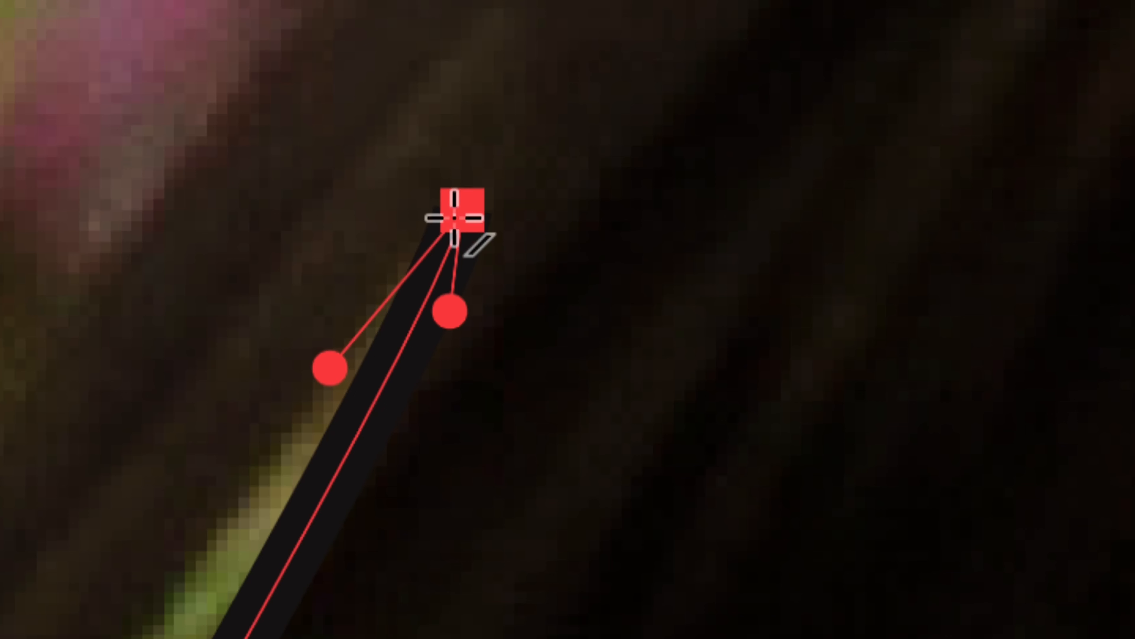
pyautogui.click(455, 217)
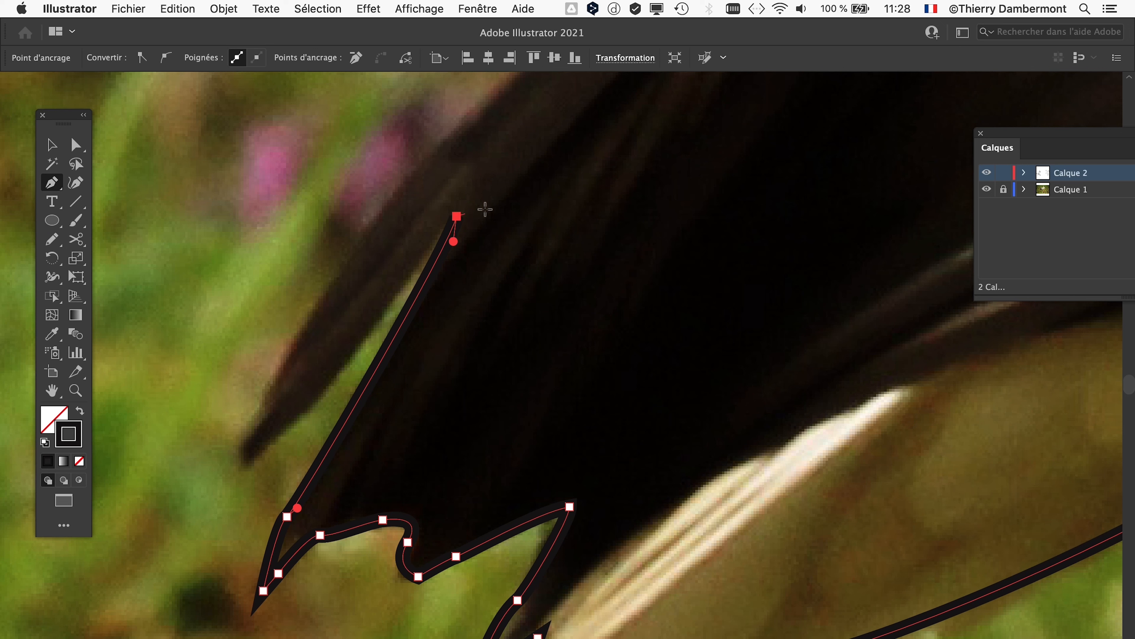
# Trace the outermost dark feather's lower edge, go around its tip, and curve back up along its outer edge
pyautogui.click(326, 390)
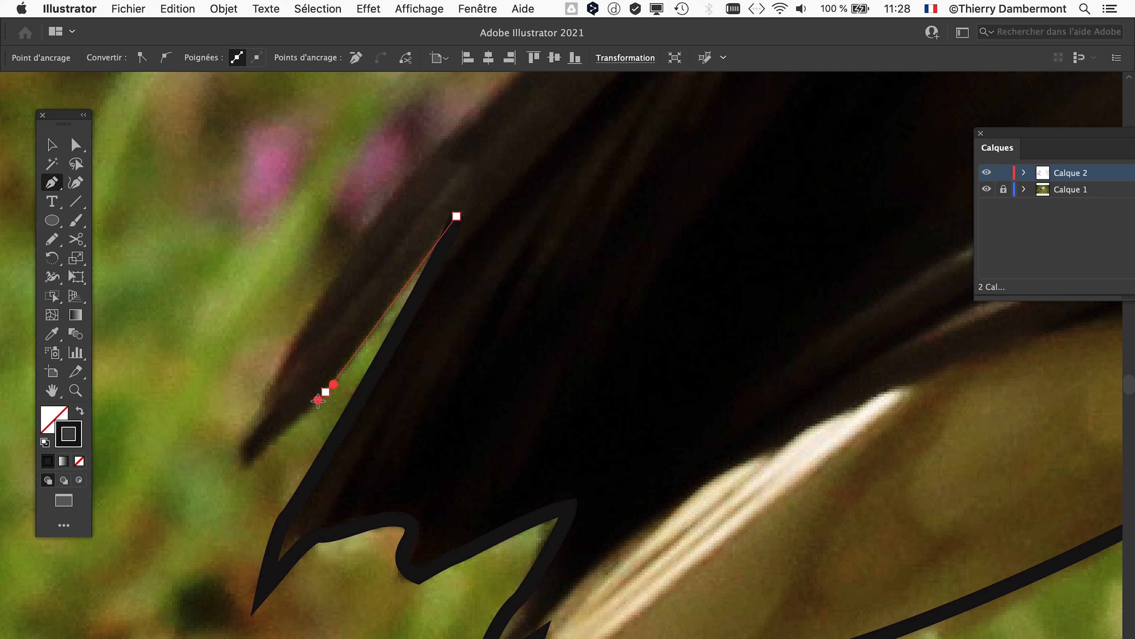
pyautogui.click(260, 457)
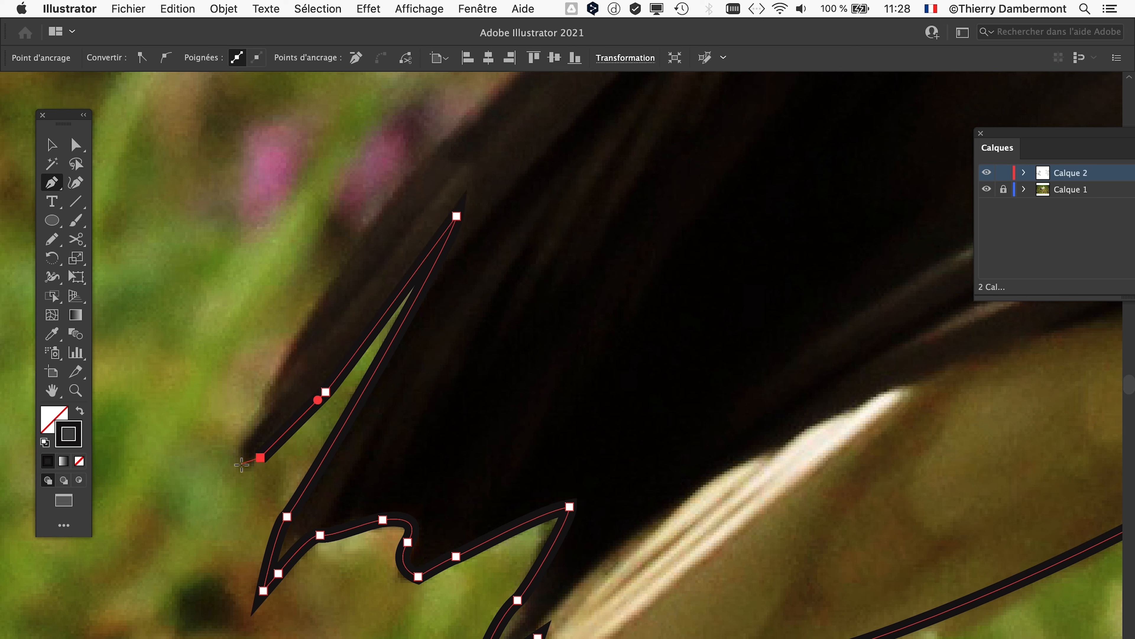
pyautogui.click(241, 456)
pyautogui.moveTo(267, 392); pyautogui.dragTo(371, 198)
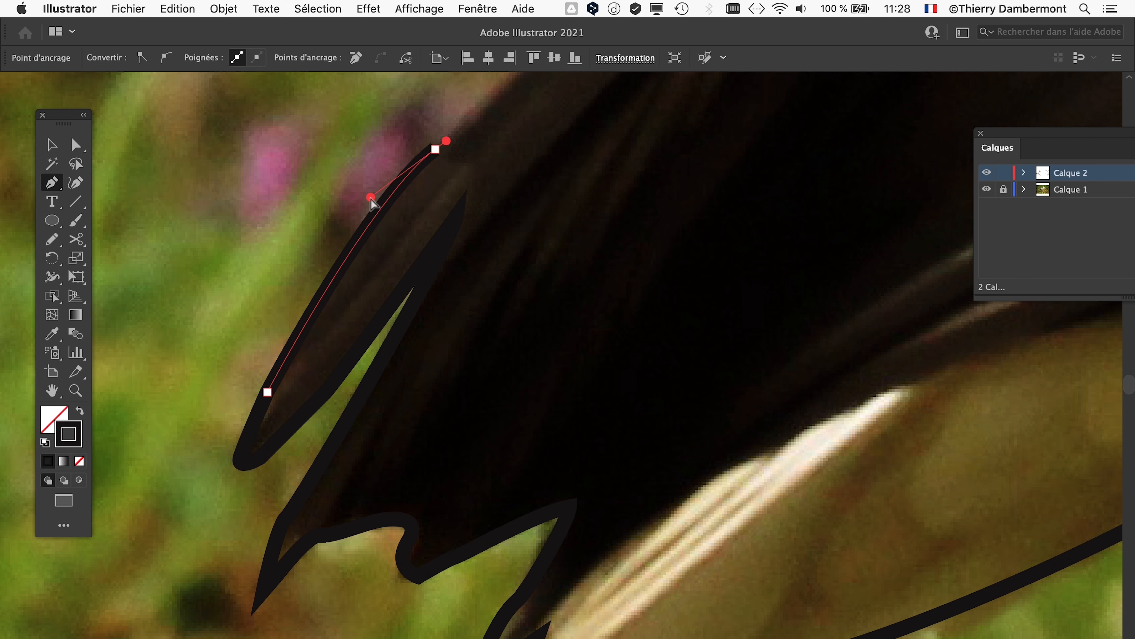
# Extend the outline with smooth anchors along the dark wing's long outer edge toward the black feather on the back
pyautogui.moveTo(540, 224); pyautogui.dragTo(361, 606)
pyautogui.moveTo(604, 188); pyautogui.dragTo(614, 175)
pyautogui.scroll(-2, 631, 253)
pyautogui.moveTo(634, 267); pyautogui.dragTo(443, 576)
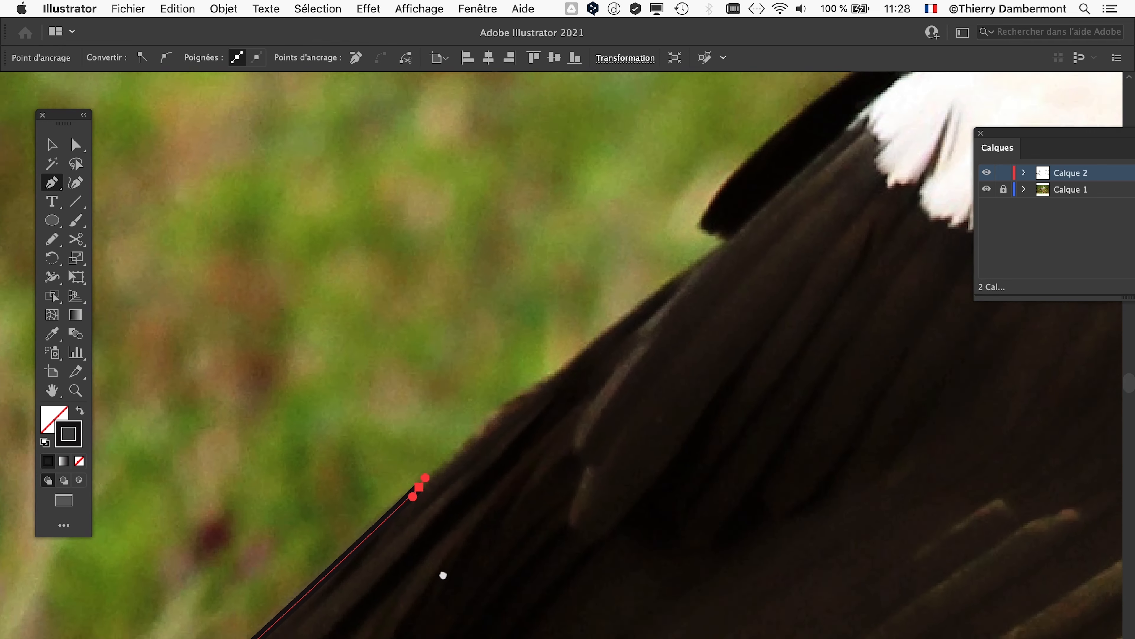
pyautogui.moveTo(638, 304); pyautogui.dragTo(648, 300)
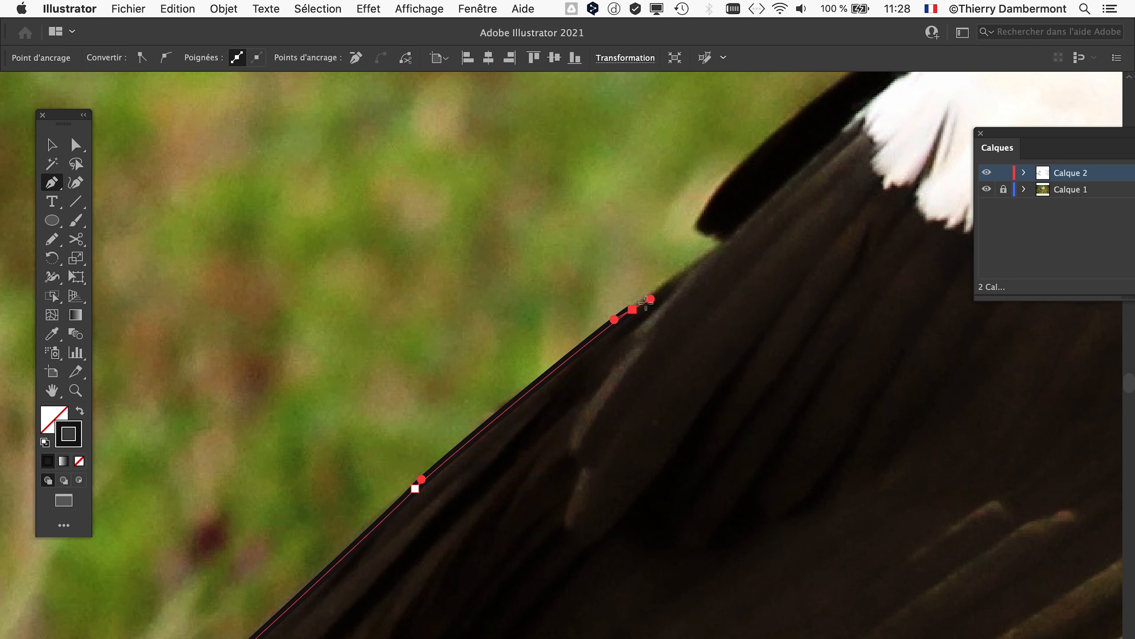
# Trace around the black back feather's tip and along its curved upper edge toward the open start of the outline
pyautogui.moveTo(722, 247); pyautogui.dragTo(550, 466)
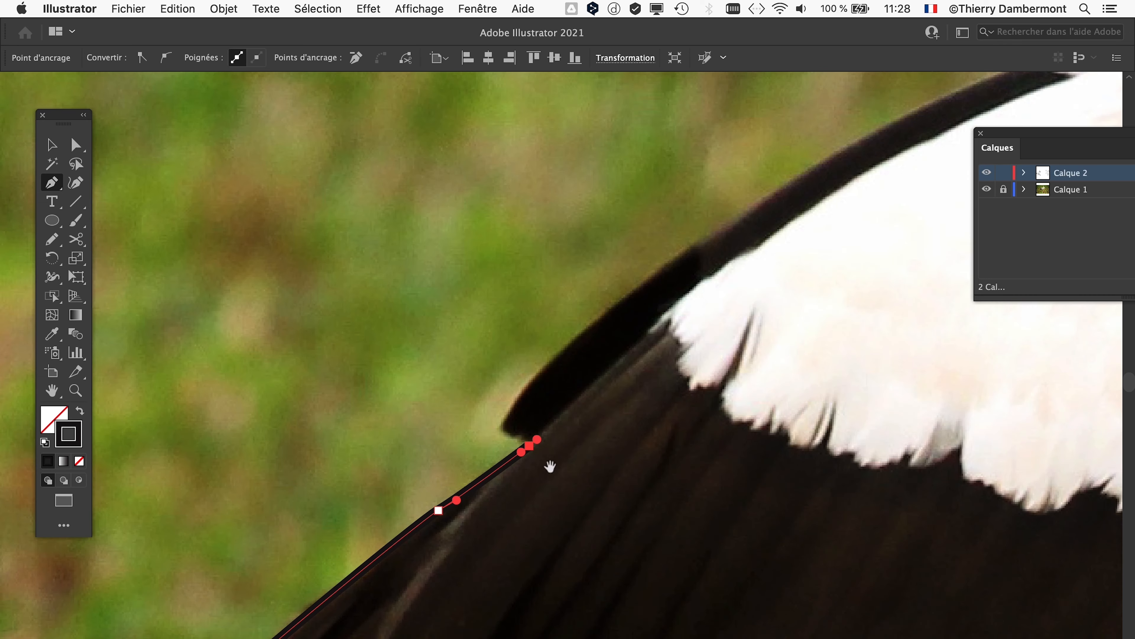
pyautogui.moveTo(623, 417); pyautogui.dragTo(370, 594)
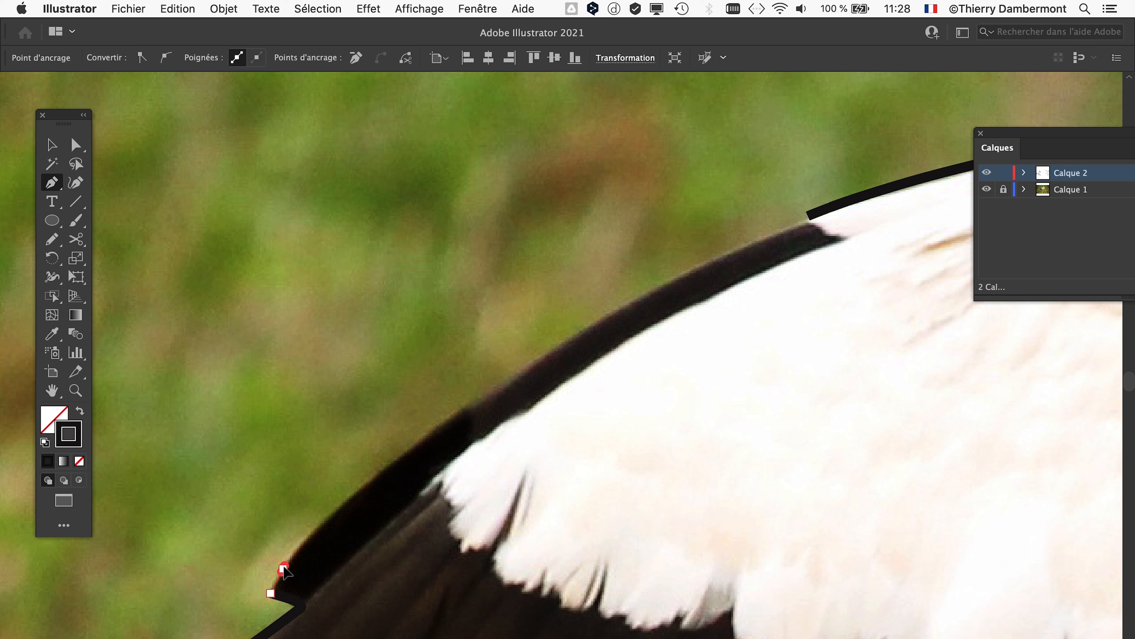
pyautogui.moveTo(282, 569); pyautogui.dragTo(450, 385)
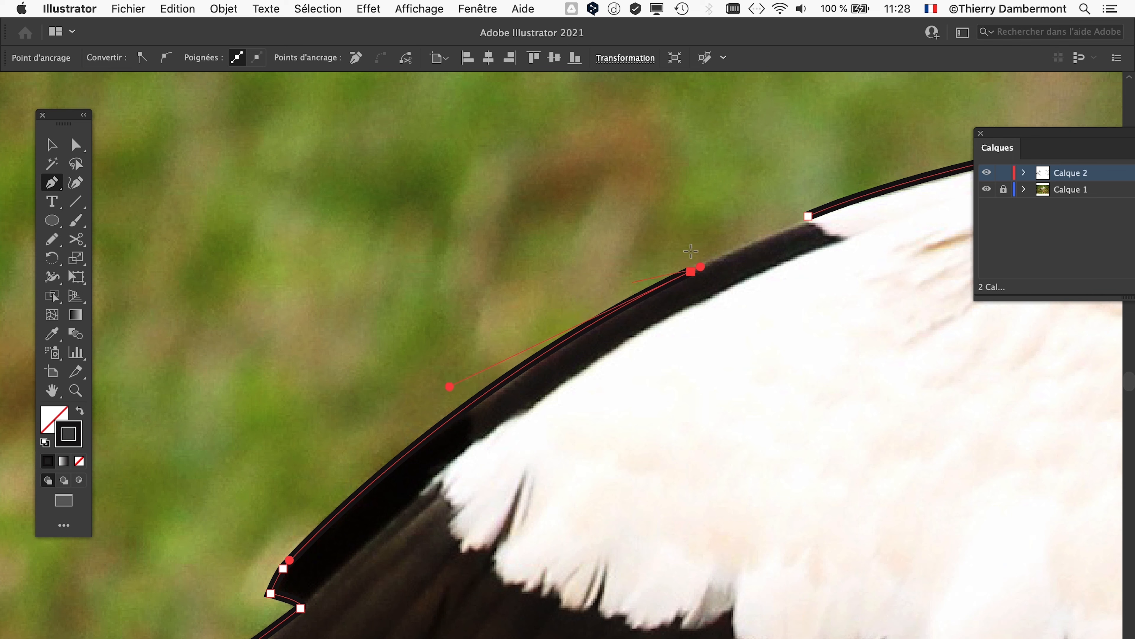
# Add an anchor at the end of the black back feather and close the outline on its starting anchor
pyautogui.scroll(2, 813, 230)
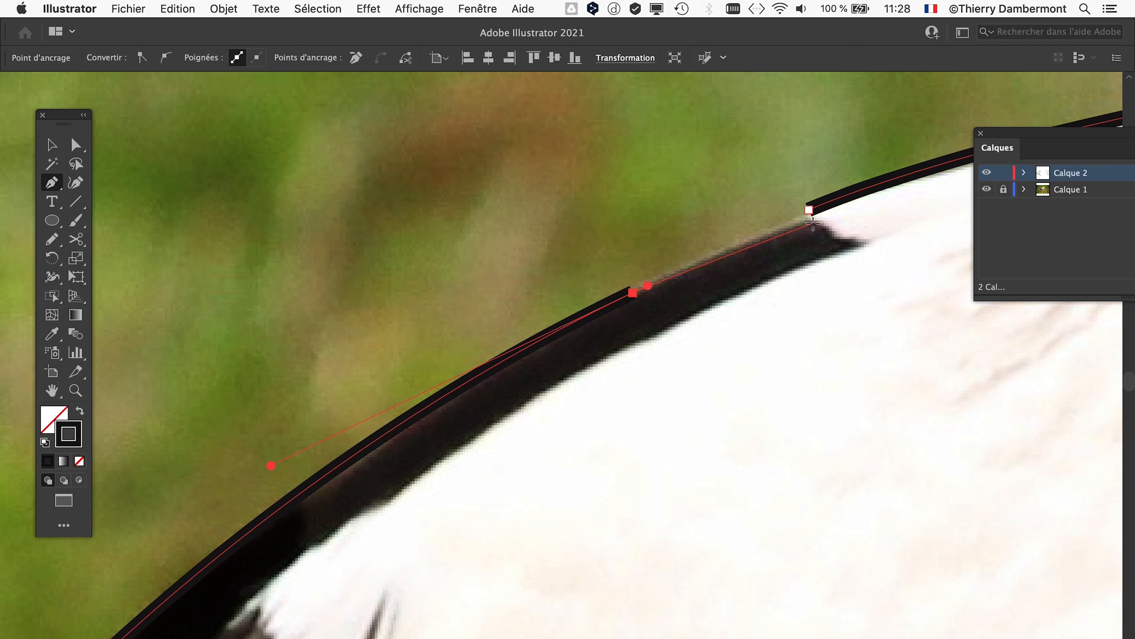
pyautogui.click(812, 222)
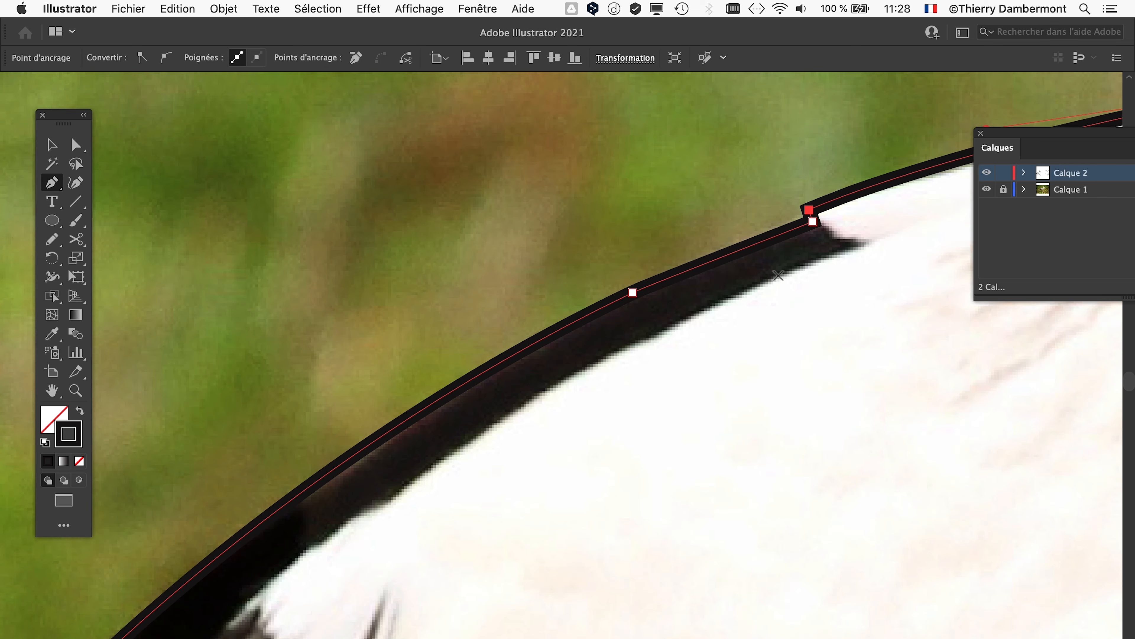
pyautogui.scroll(8, 812, 221)
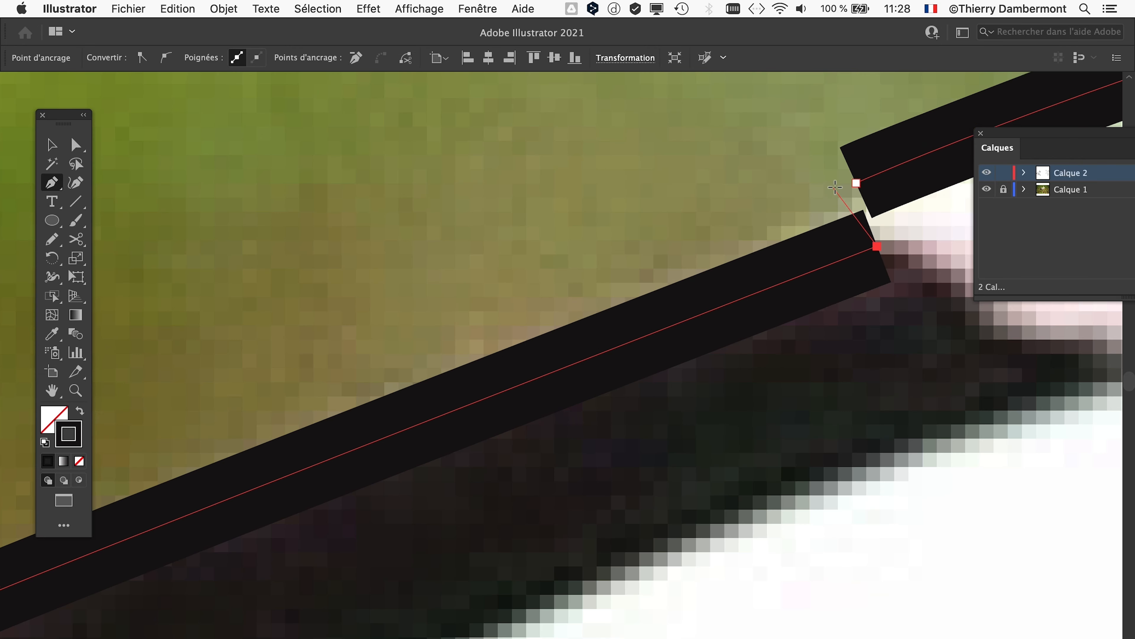
pyautogui.moveTo(857, 184); pyautogui.dragTo(885, 175)
pyautogui.press('super+z')
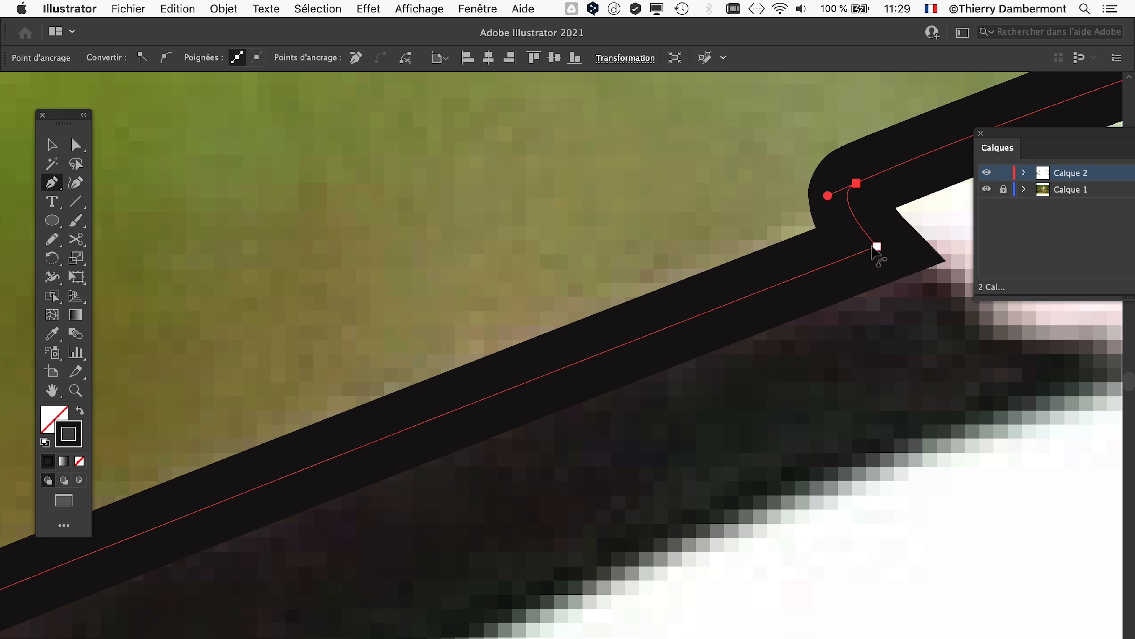
# Examine the closed outline around the whole stork, from the back and wing to the legs, head and beak
pyautogui.scroll(-6, 800, 358)
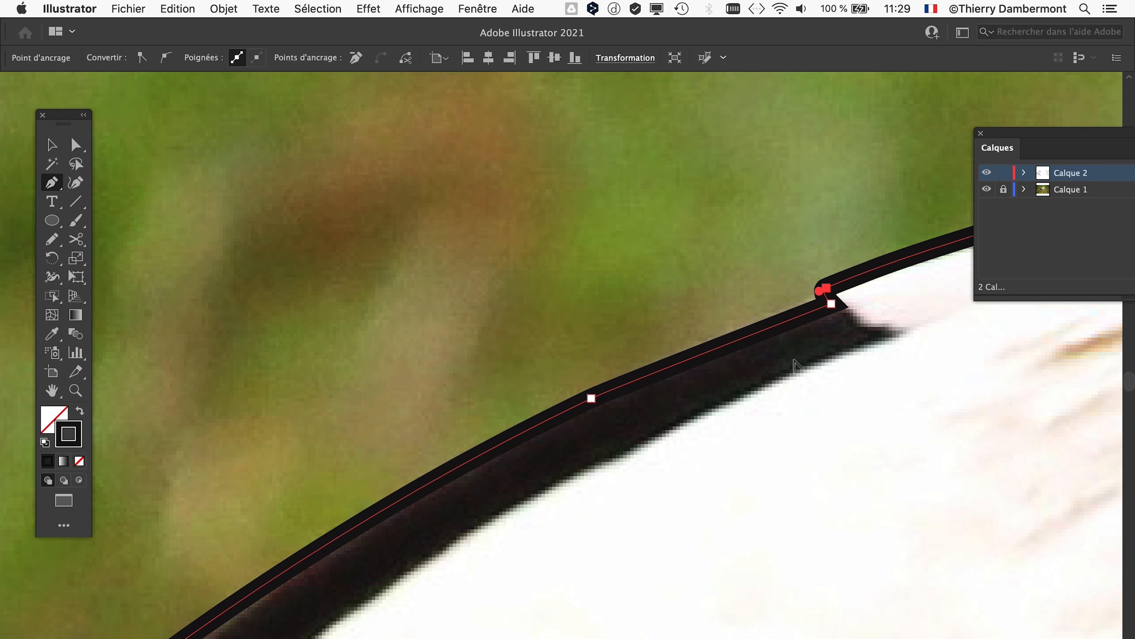
pyautogui.scroll(-6, 652, 215)
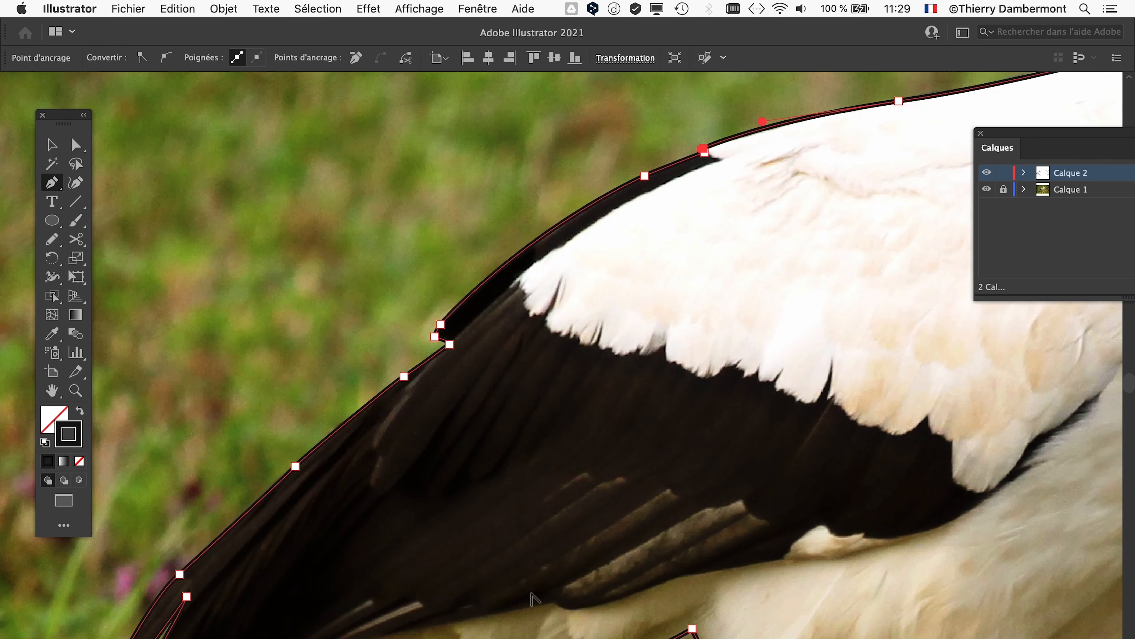
pyautogui.scroll(-4, 532, 598)
pyautogui.scroll(3, 527, 595)
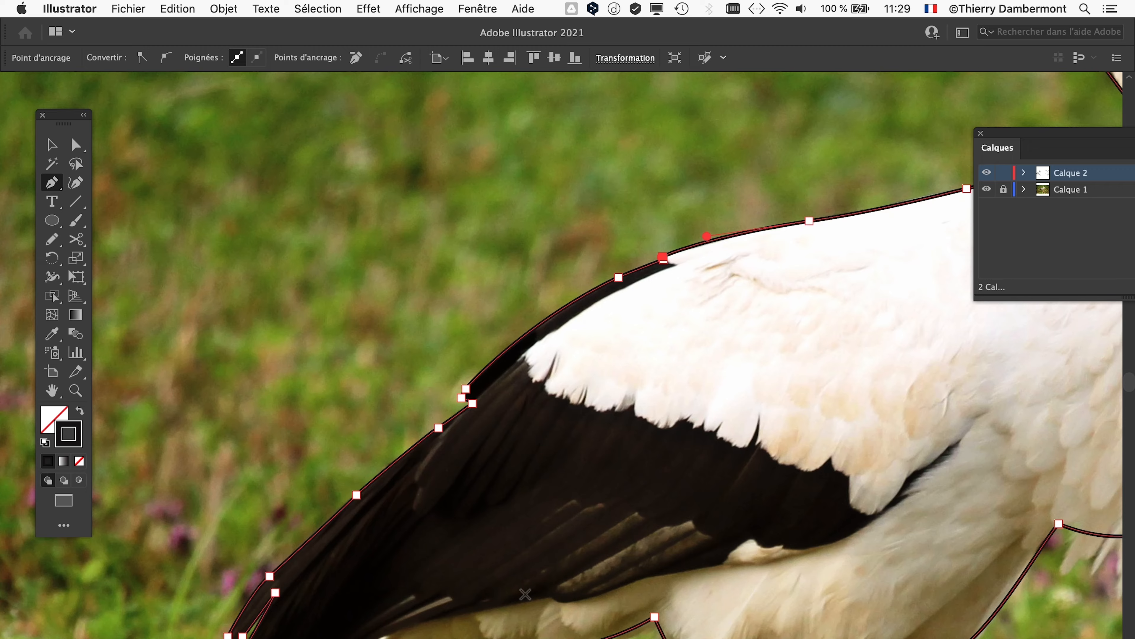
pyautogui.scroll(-3, 525, 593)
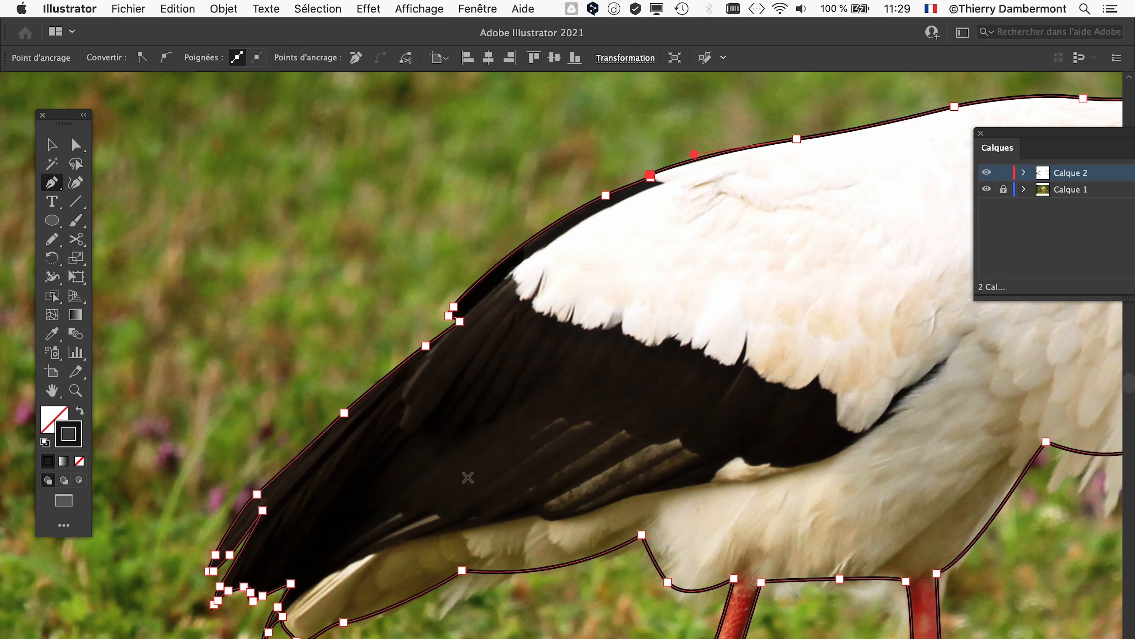
pyautogui.scroll(-5, 468, 477)
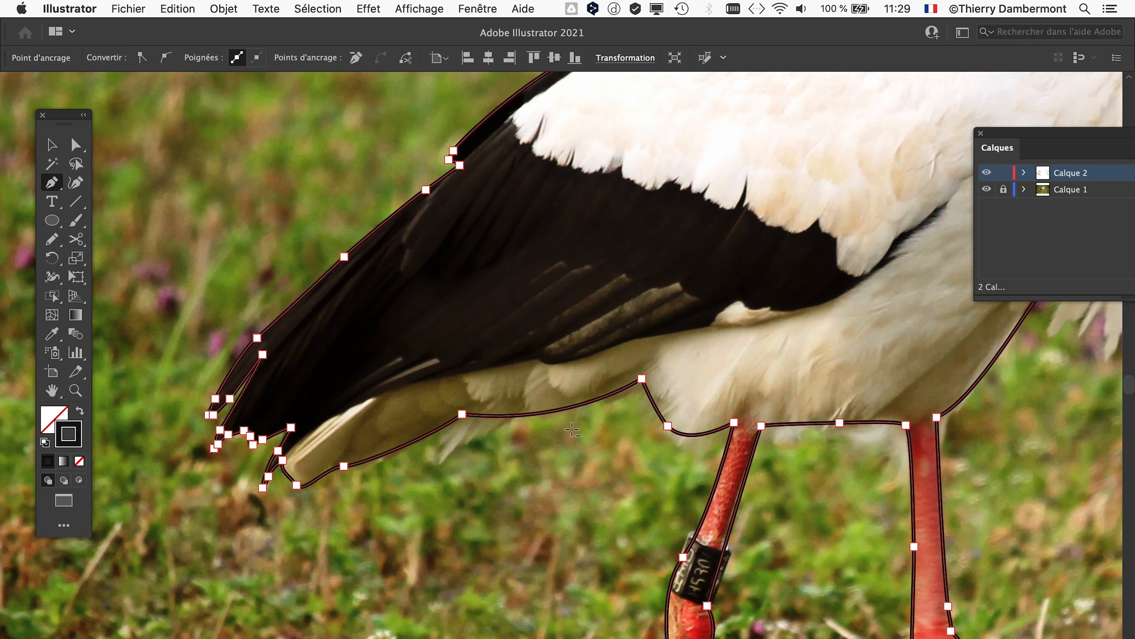
pyautogui.scroll(-5, 755, 442)
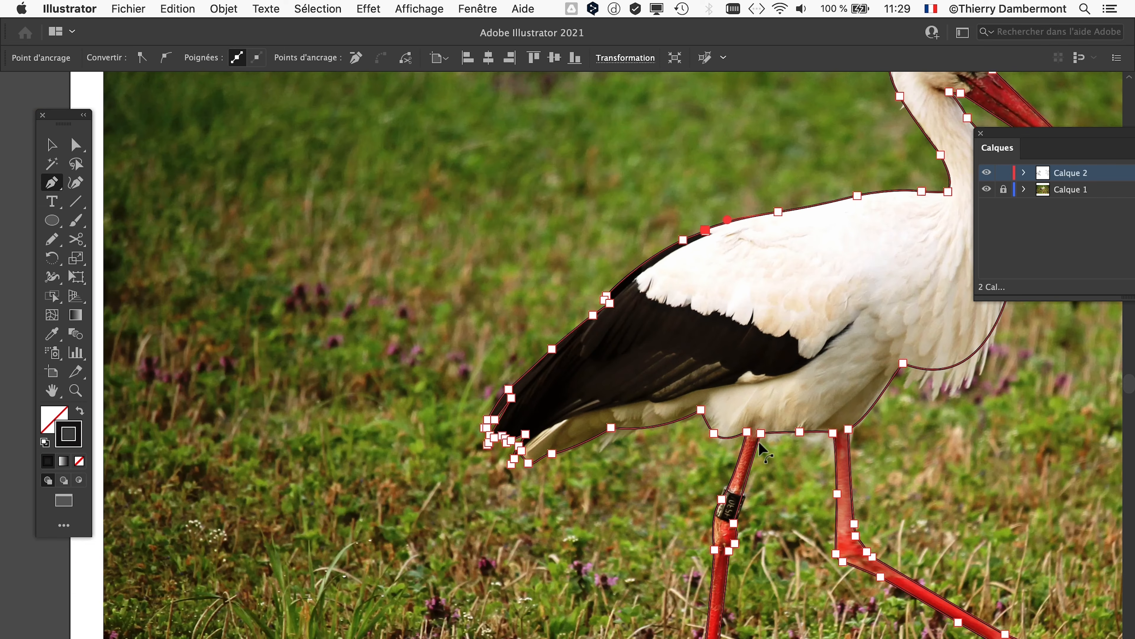
pyautogui.hscroll(5, 762, 447)
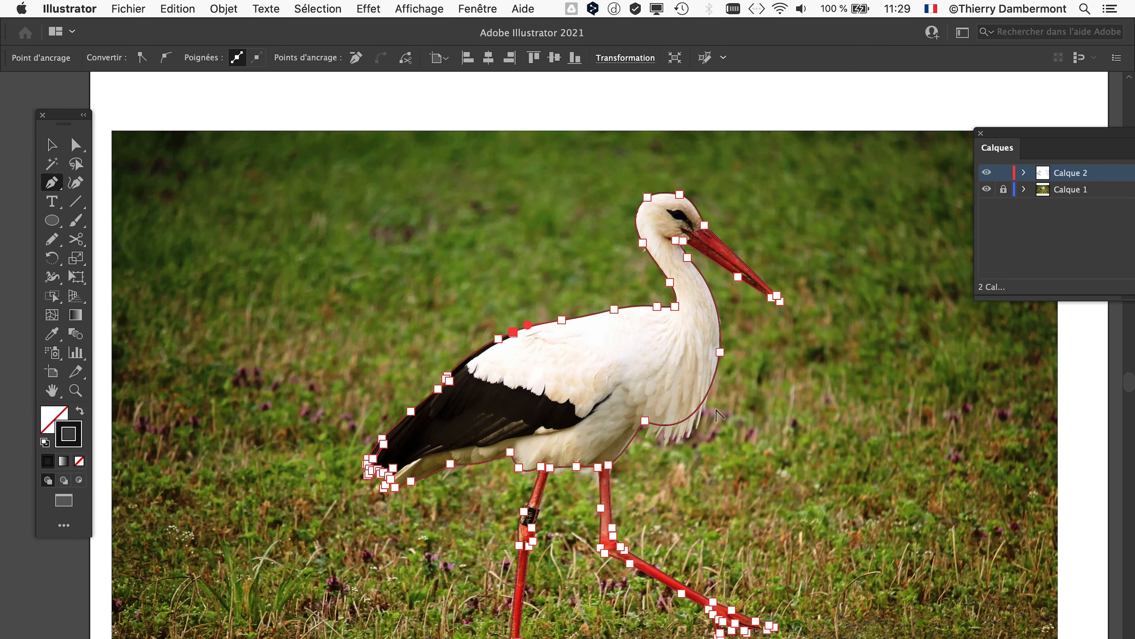
pyautogui.scroll(3, 715, 410)
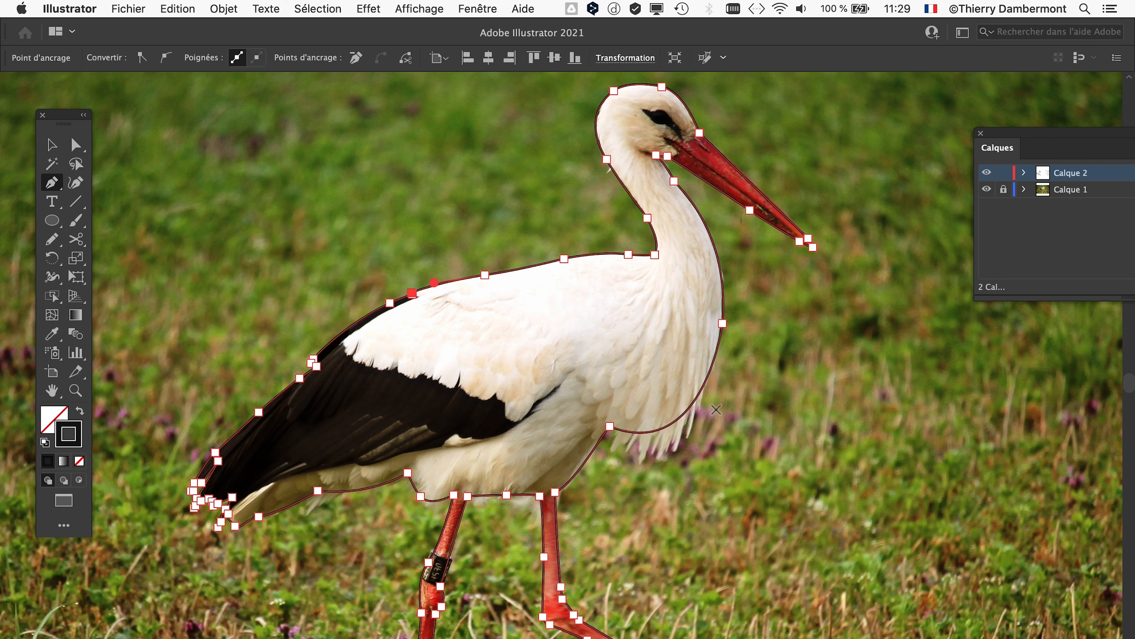
pyautogui.scroll(-2, 512, 410)
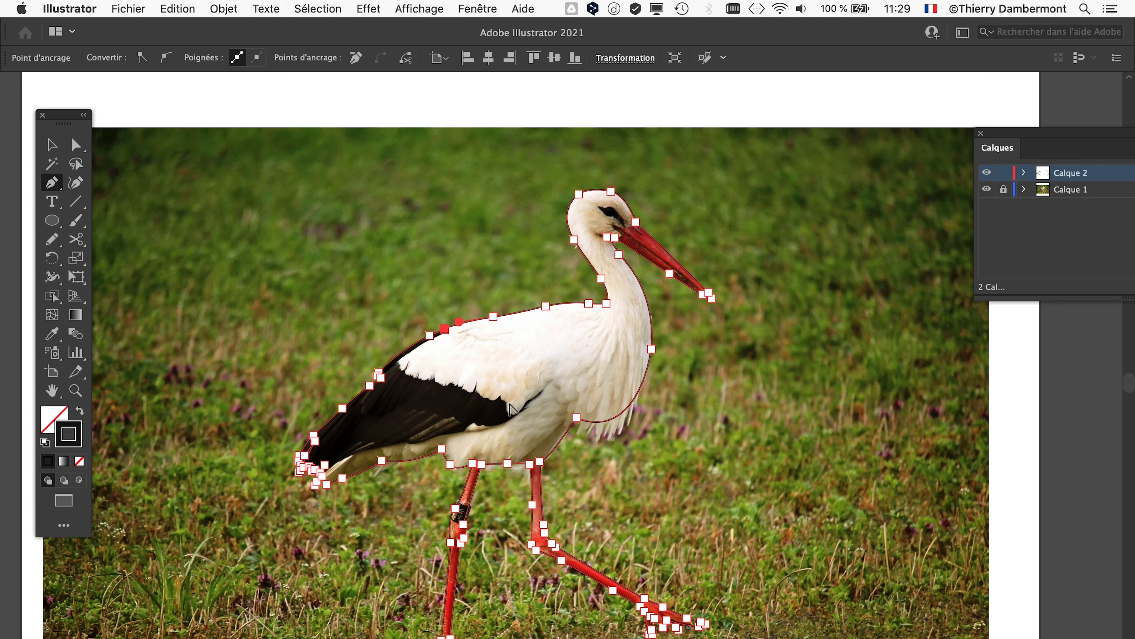
pyautogui.scroll(-2, 512, 409)
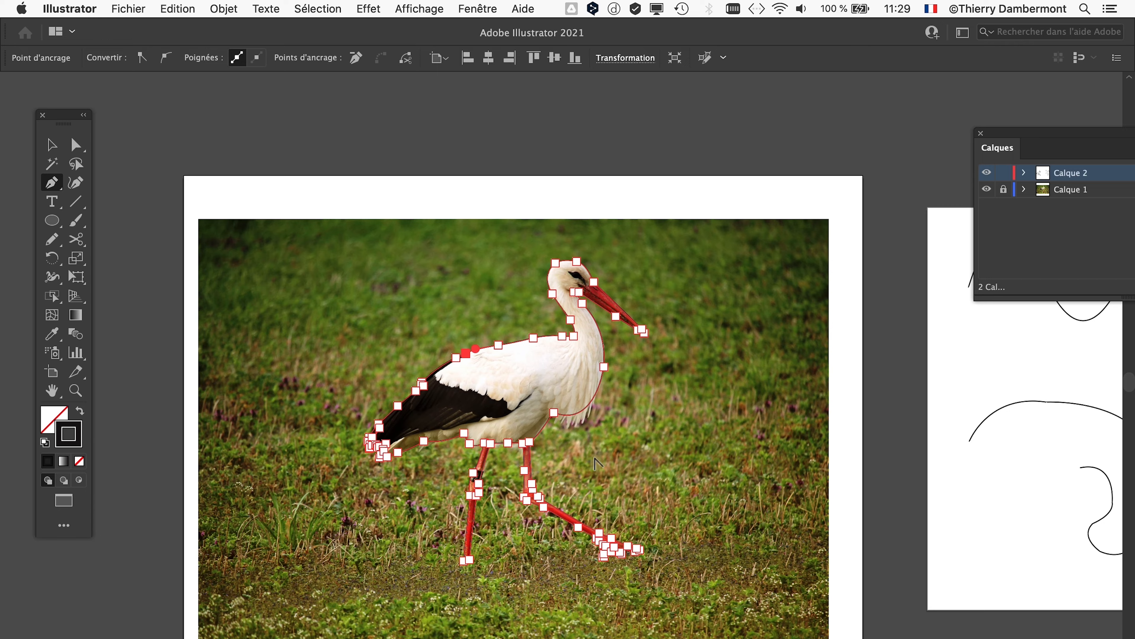
# Inspect the outline's corners at the dark wing-feather tips and display the stroke (Contour) settings
pyautogui.scroll(2, 596, 463)
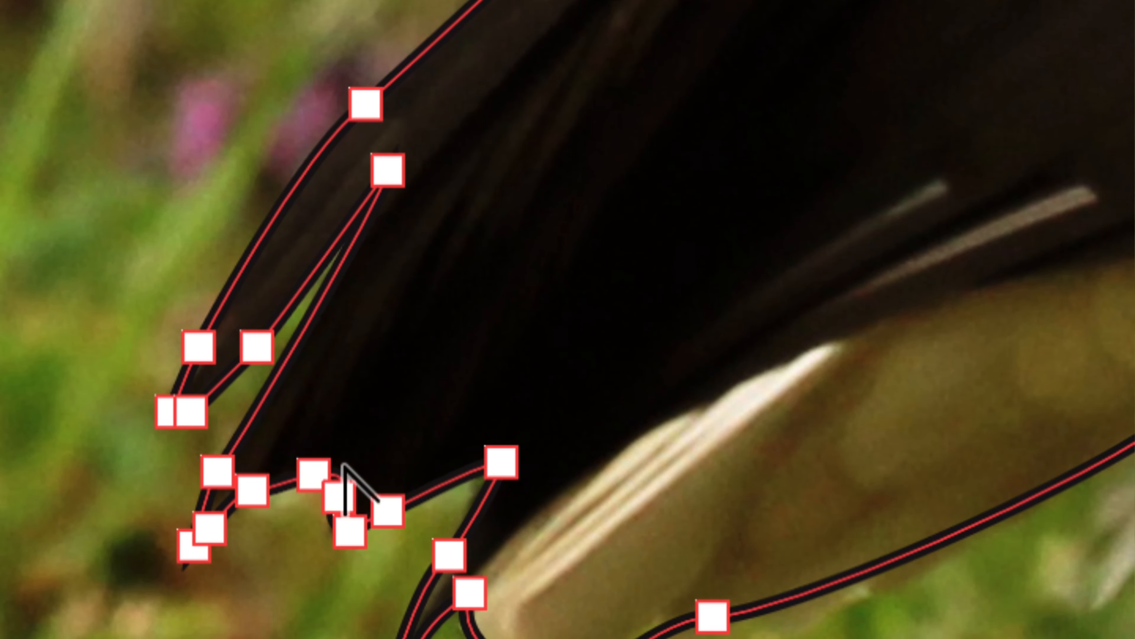
pyautogui.scroll(2, 404, 612)
pyautogui.scroll(-2, 342, 464)
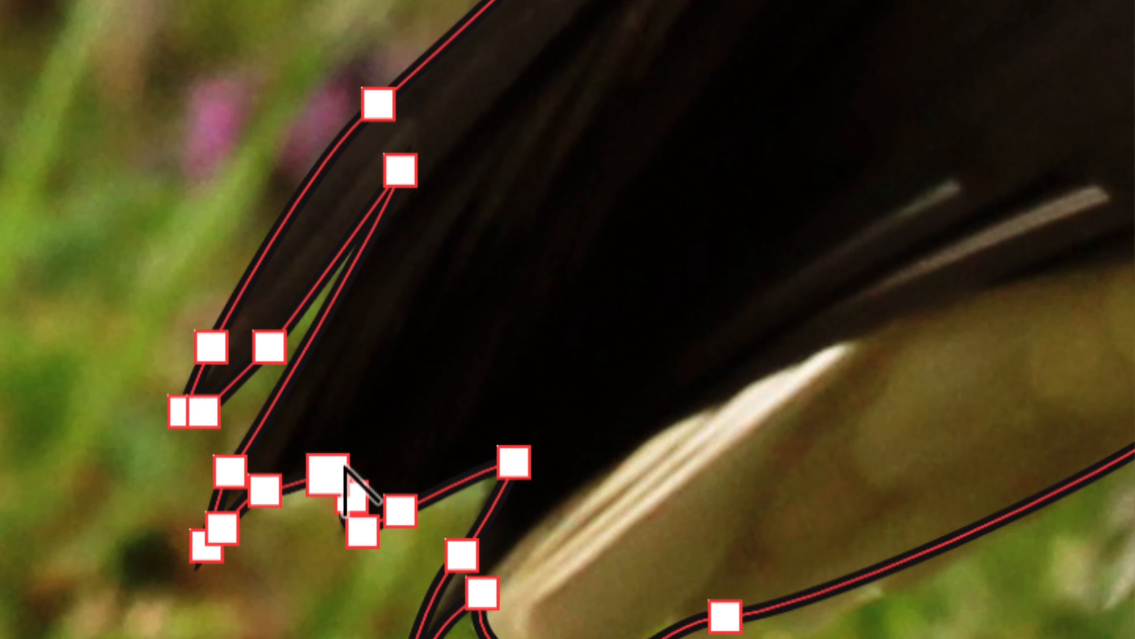
pyautogui.scroll(-1, 331, 470)
pyautogui.scroll(4, 322, 478)
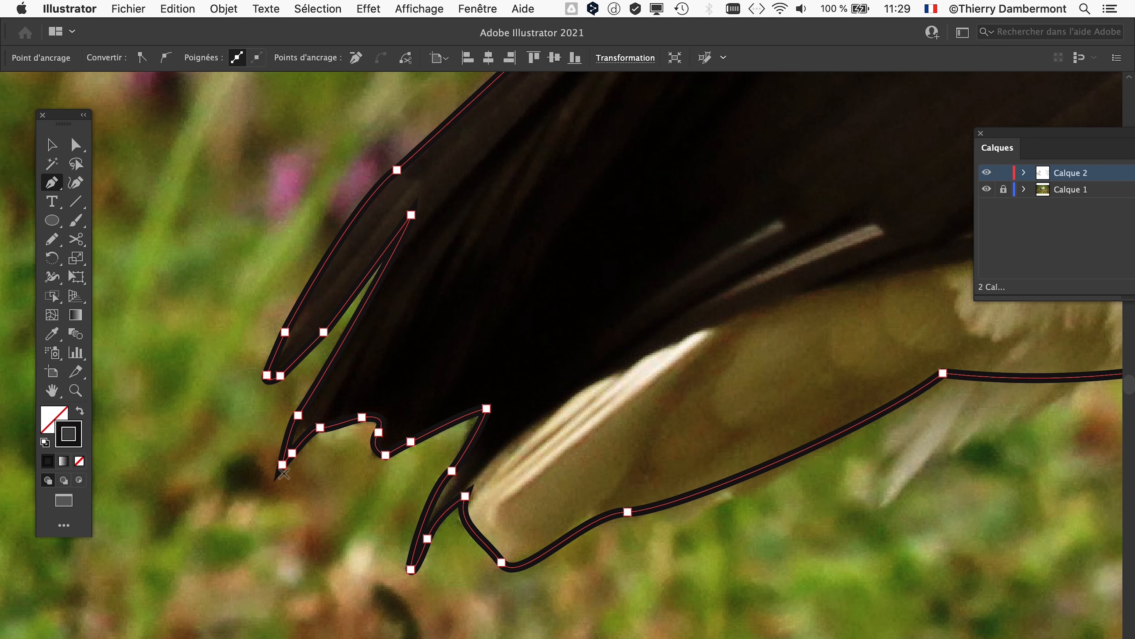
pyautogui.scroll(-3, 285, 475)
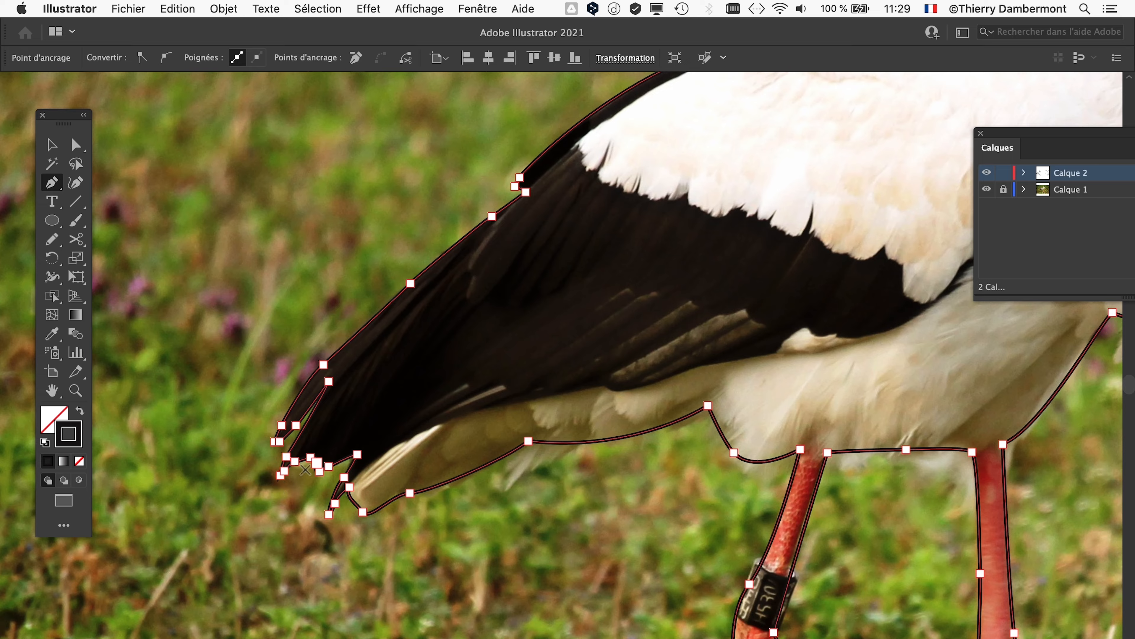
pyautogui.moveTo(451, 375); pyautogui.dragTo(326, 309)
pyautogui.click(478, 8)
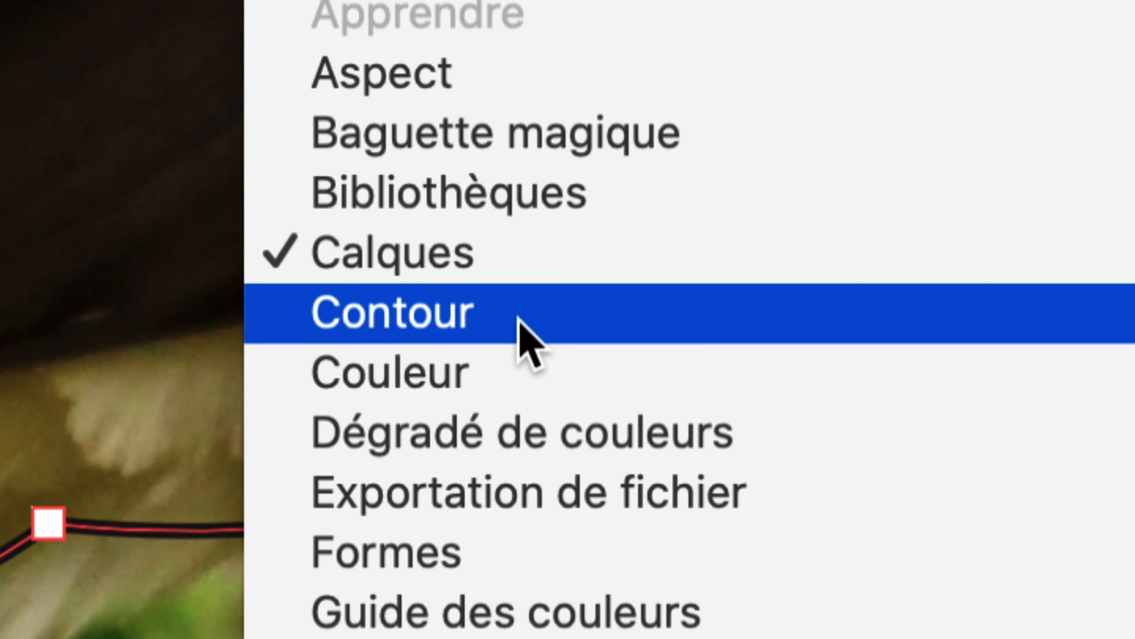
pyautogui.click(518, 316)
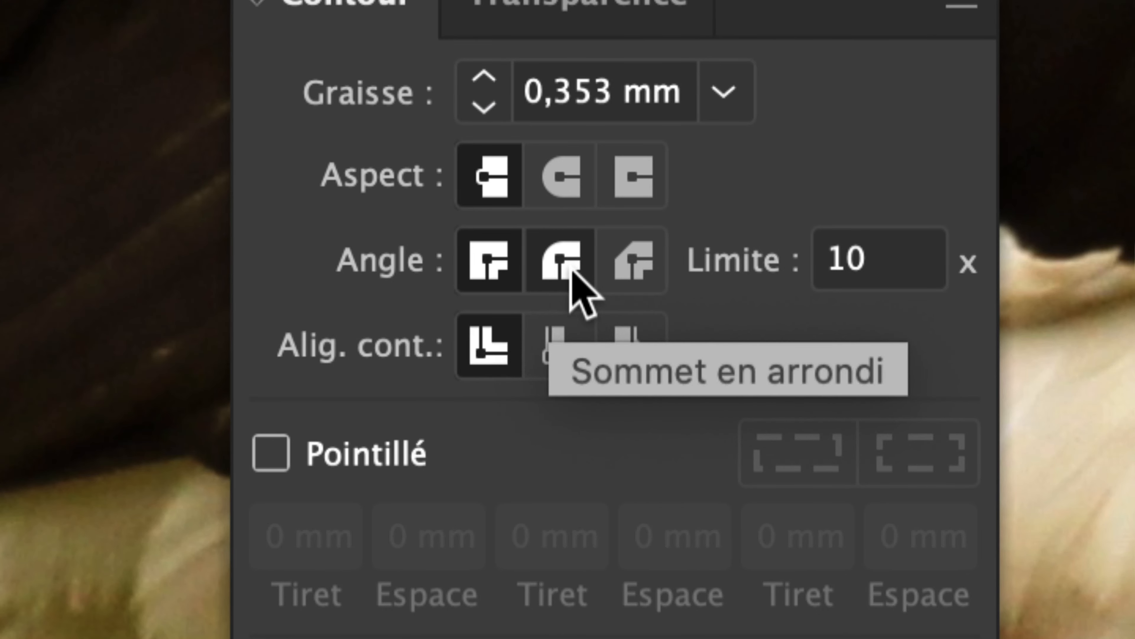
# Try rounded corners (Sommet en arrondi) on the outline's stroke, compare them at the feather tip, and return to mitred corners (Sommet en pointe)
pyautogui.click(571, 271)
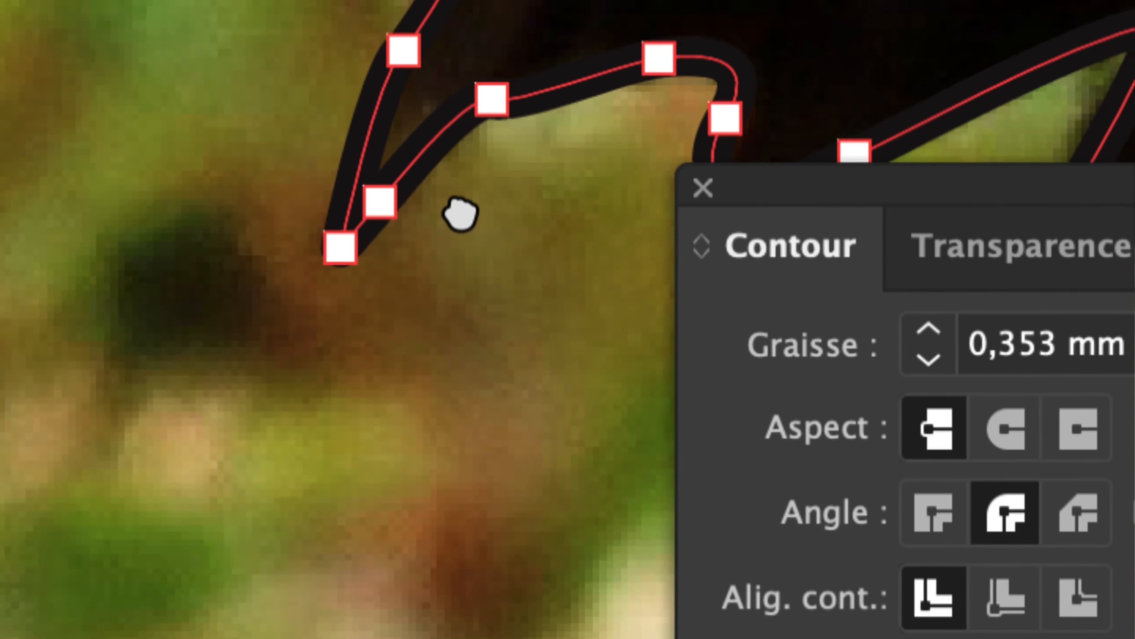
pyautogui.press('super+plus')
pyautogui.press('super+plus')
pyautogui.press('super+plus')
pyautogui.moveTo(461, 213); pyautogui.dragTo(520, 306)
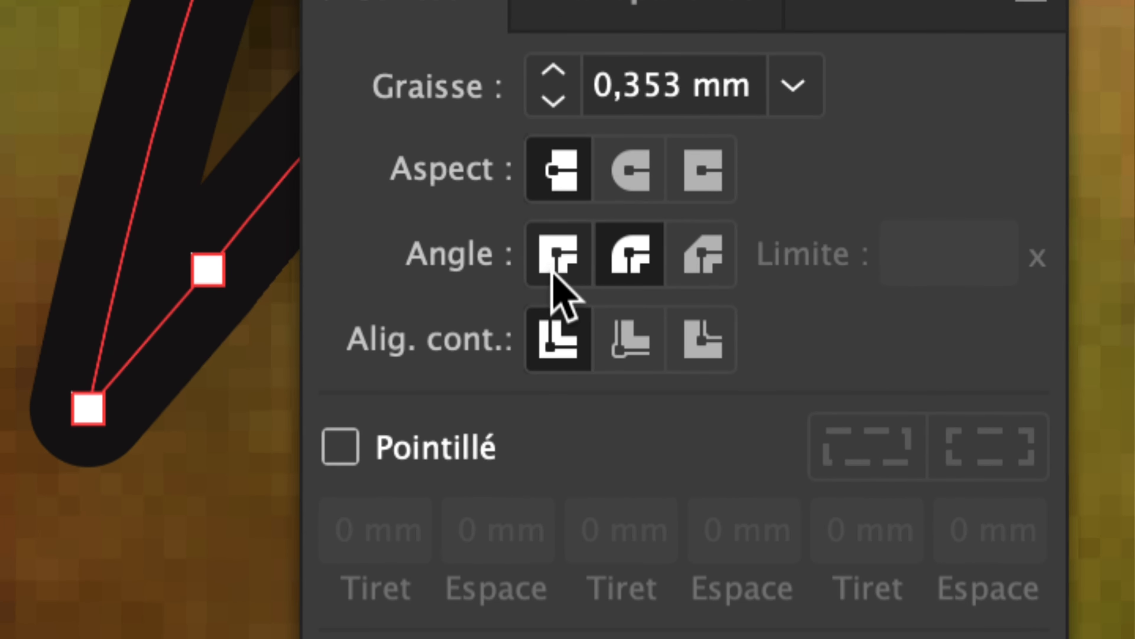
pyautogui.click(684, 163)
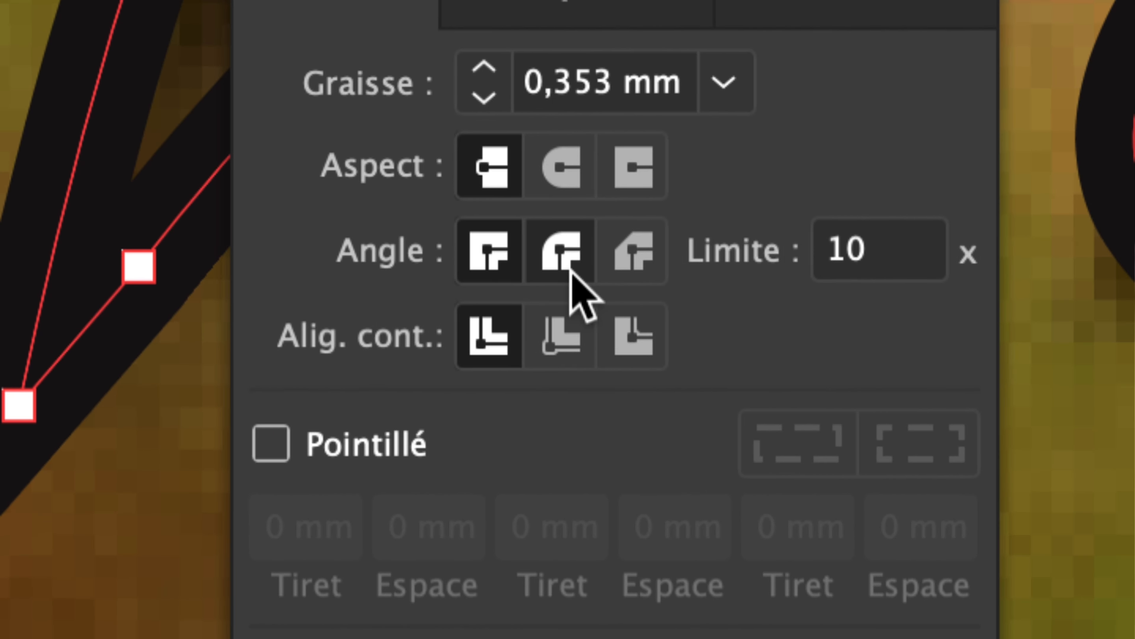
pyautogui.click(754, 259)
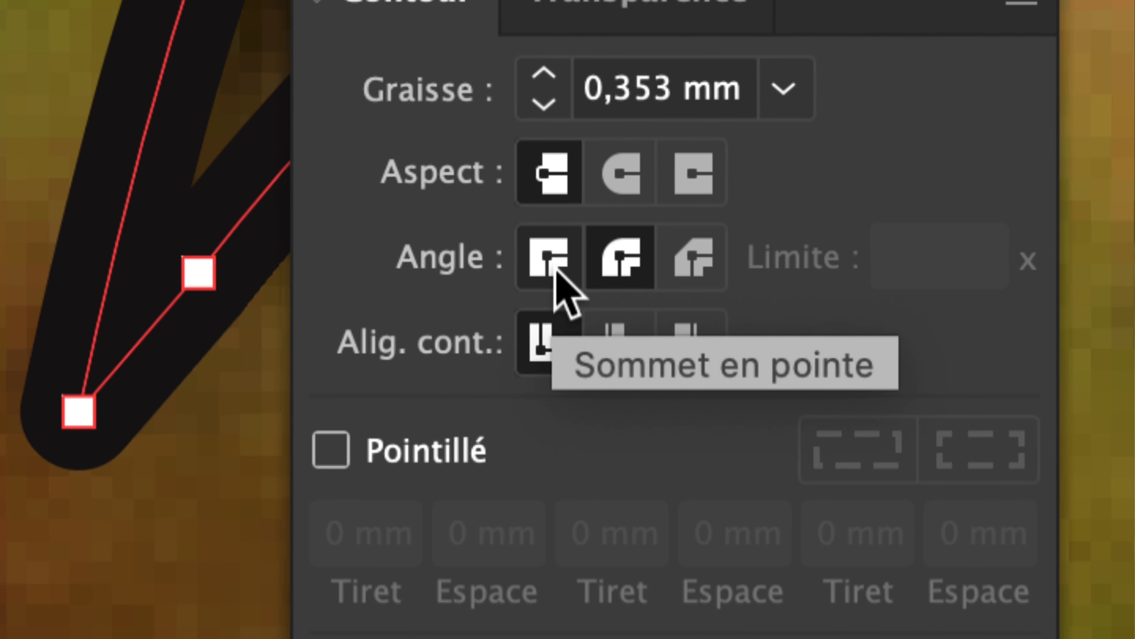
pyautogui.click(554, 267)
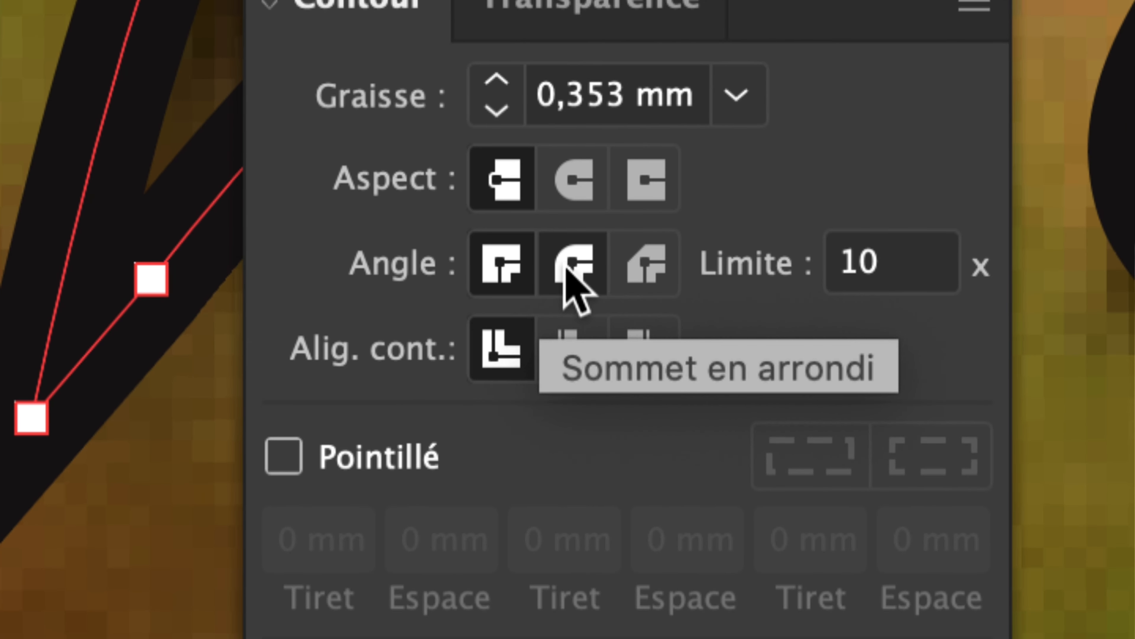
pyautogui.click(572, 264)
pyautogui.click(499, 266)
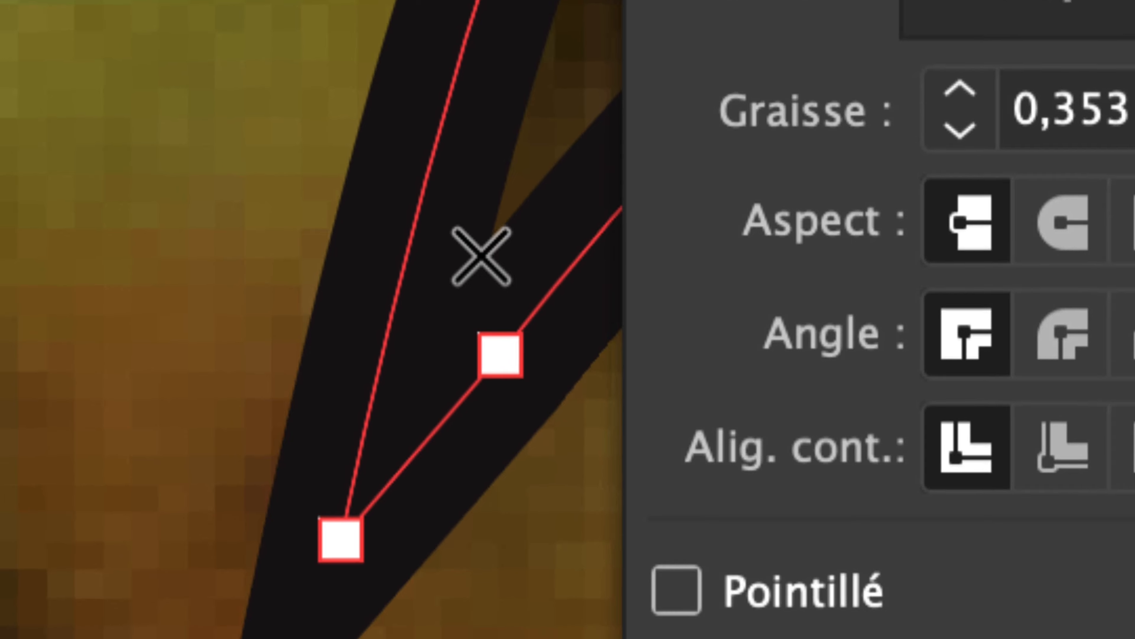
# Set the mitre limit (Limite) of the outline's stroke to 2
pyautogui.scroll(5, 505, 237)
pyautogui.scroll(-3, 461, 331)
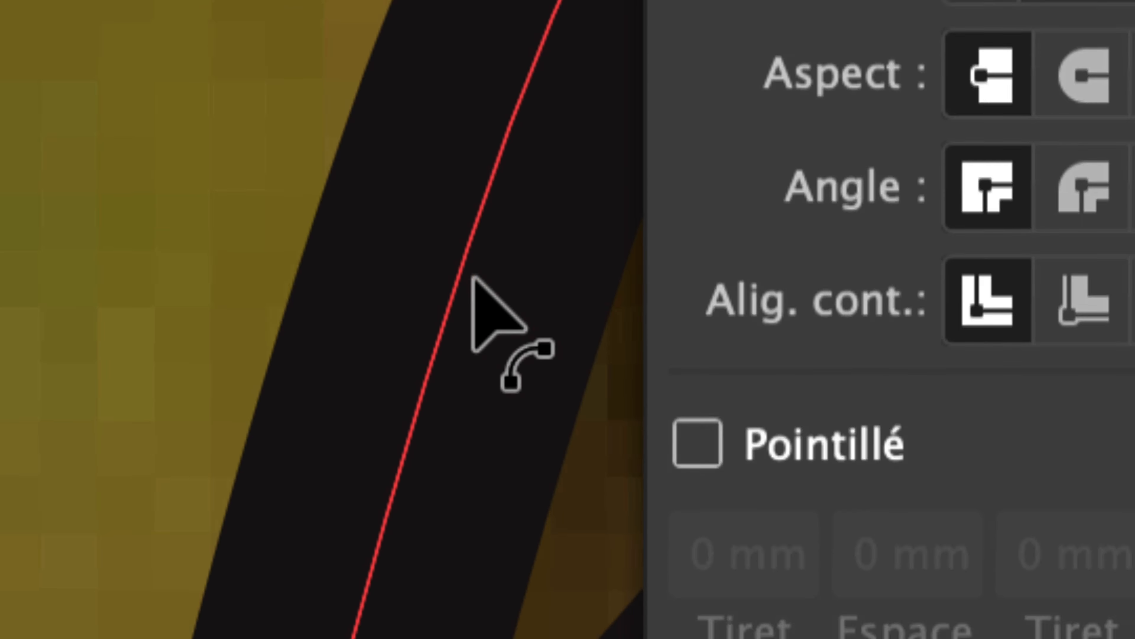
pyautogui.moveTo(465, 293); pyautogui.dragTo(403, 223)
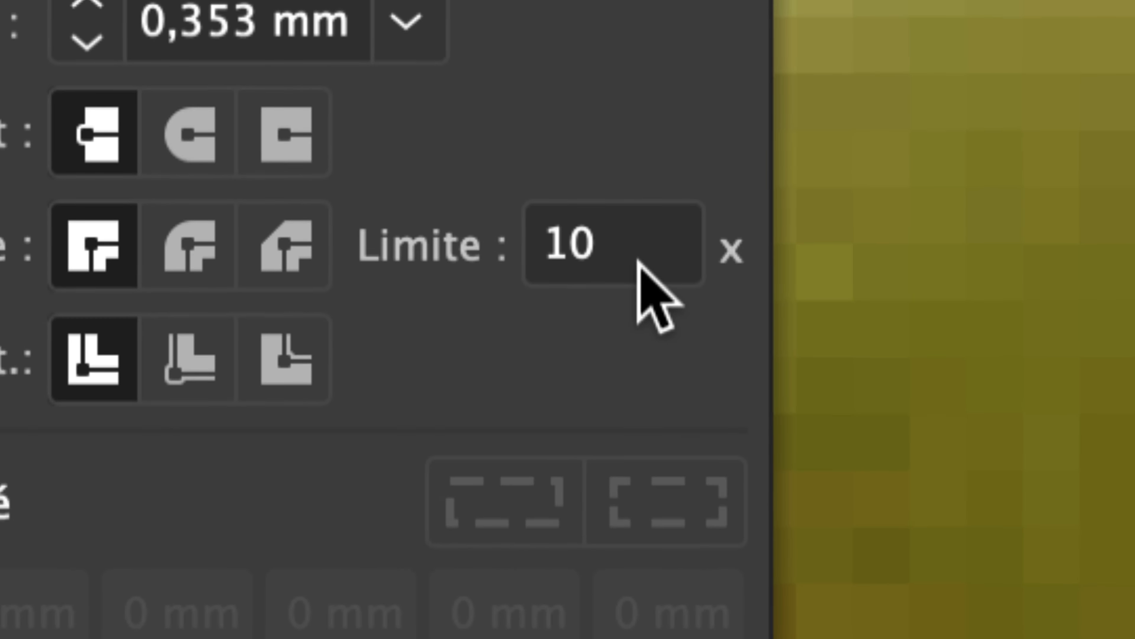
pyautogui.moveTo(641, 262); pyautogui.dragTo(576, 286)
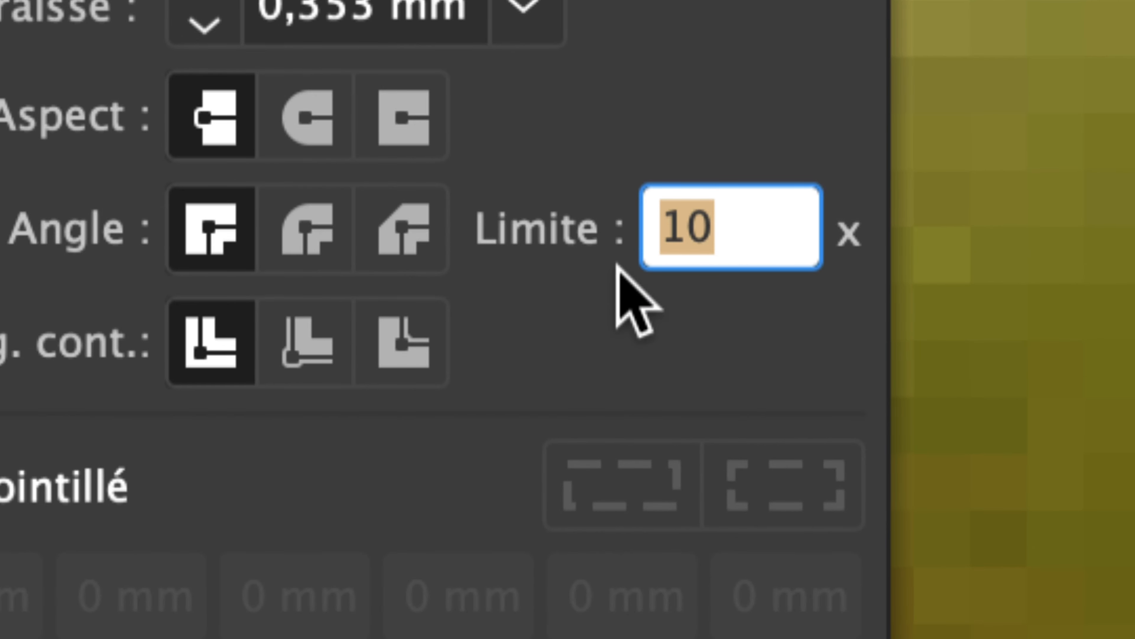
pyautogui.write('2')
pyautogui.press('Tab')
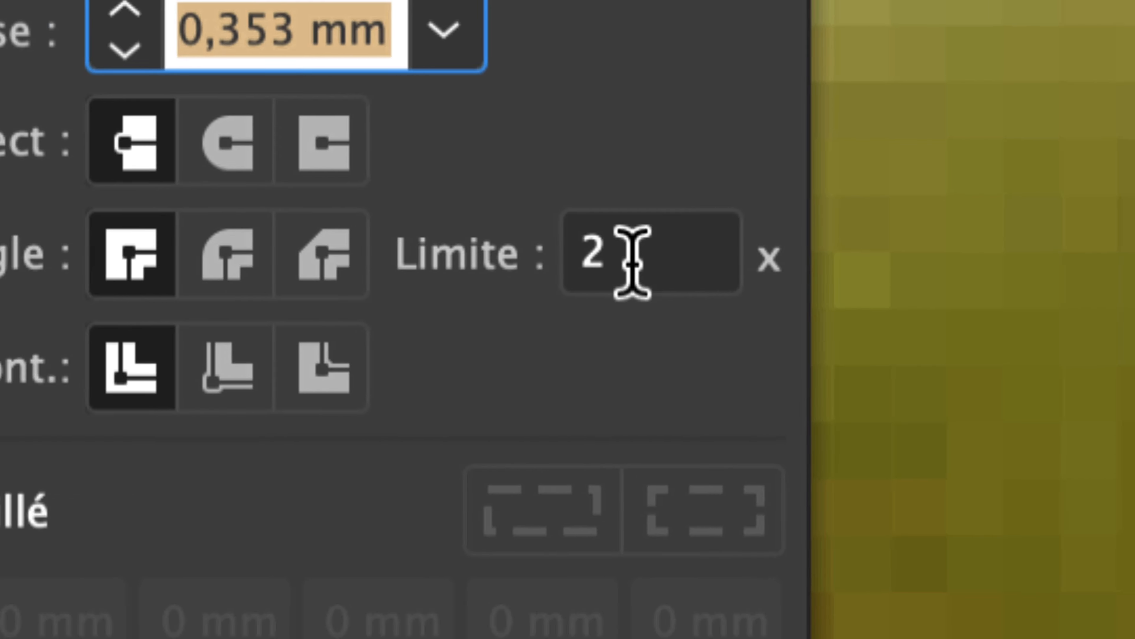
# Set the mitre limit (Limite) of the outline's stroke to 3
pyautogui.click(633, 261)
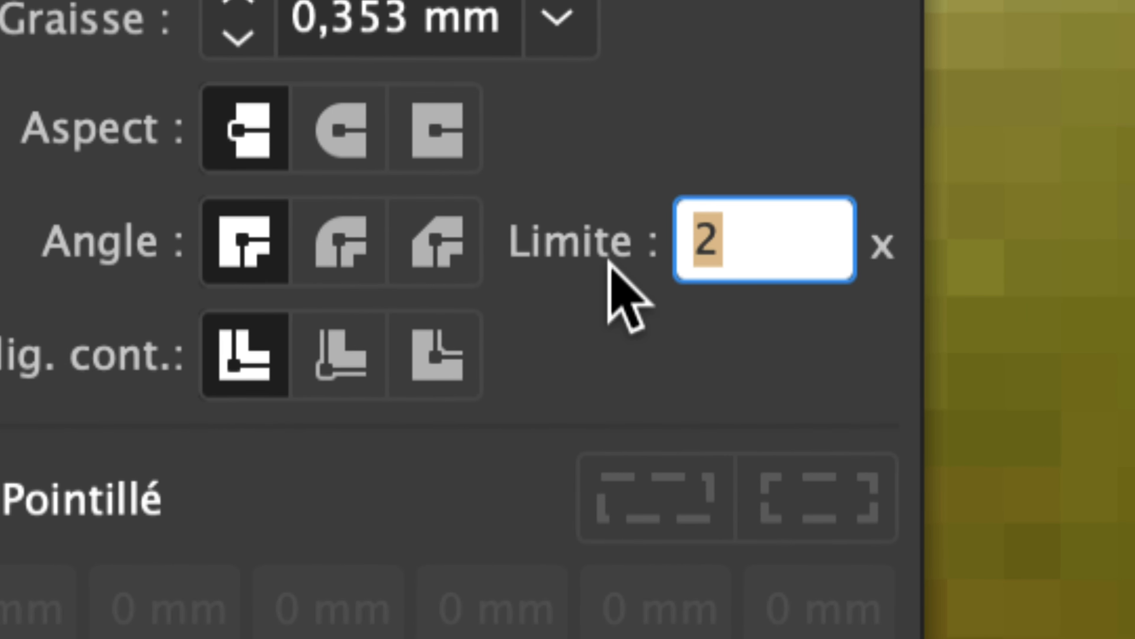
pyautogui.write('3')
pyautogui.press('Tab')
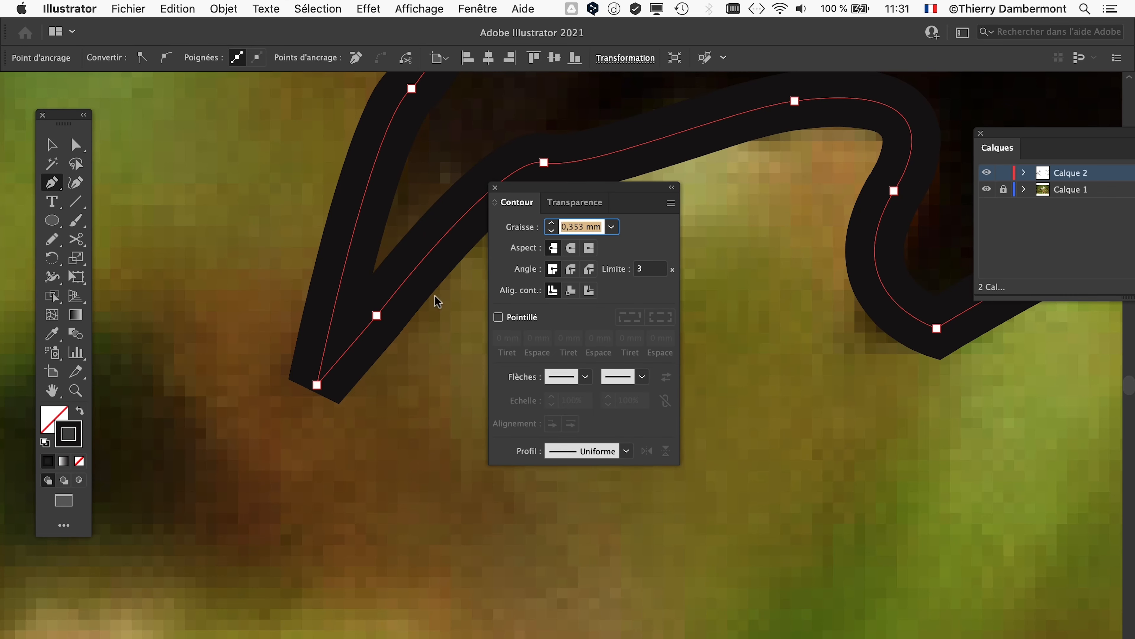
# Shift the anchor point next to the feather tip outward to open the corner angle, and bring it back in line
pyautogui.moveTo(536, 188); pyautogui.dragTo(728, 218)
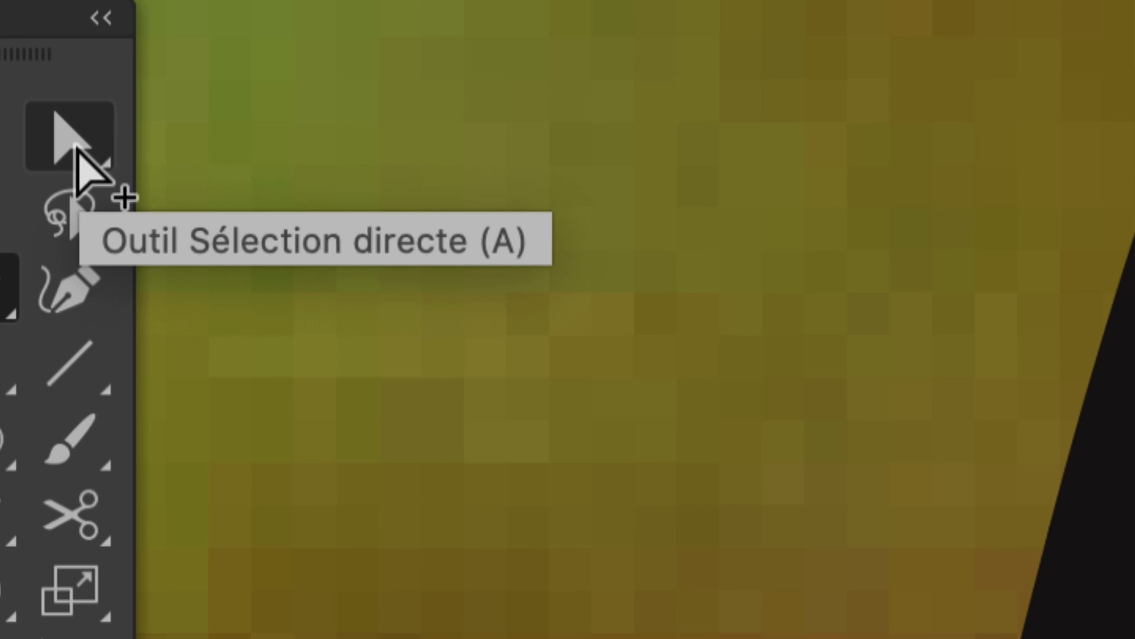
pyautogui.click(76, 146)
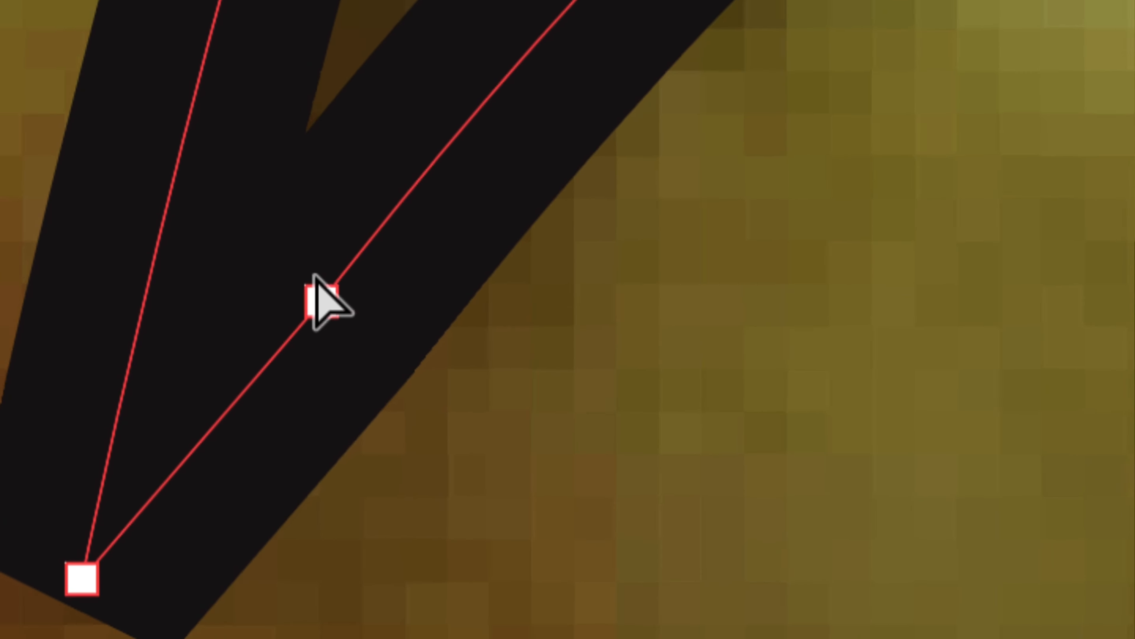
pyautogui.click(315, 281)
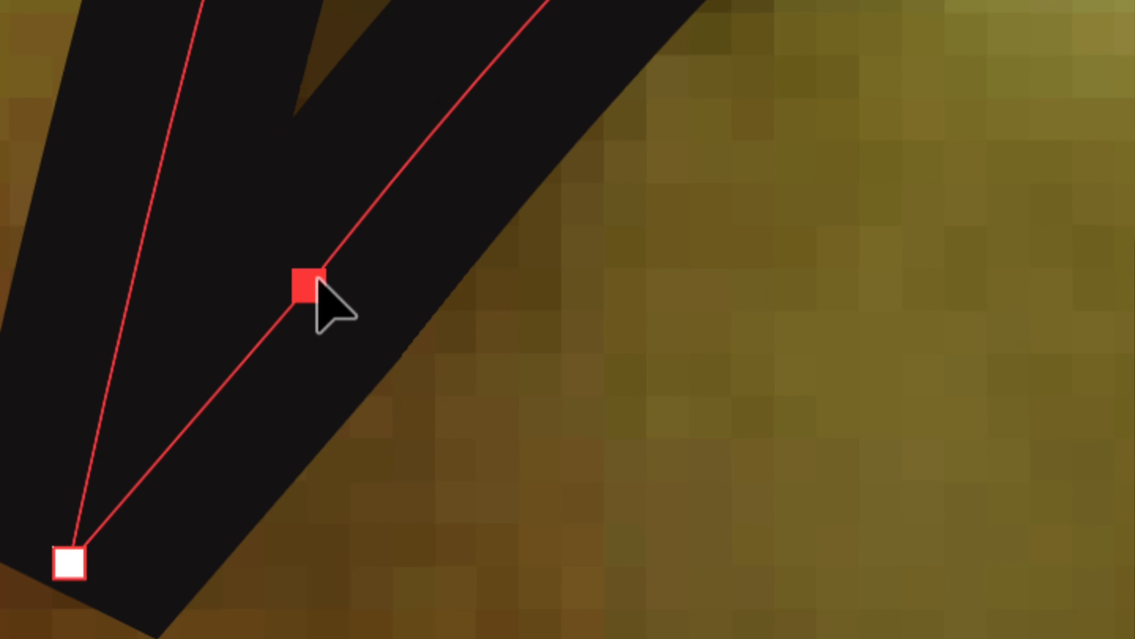
pyautogui.moveTo(316, 278); pyautogui.dragTo(367, 332)
pyautogui.press('space')
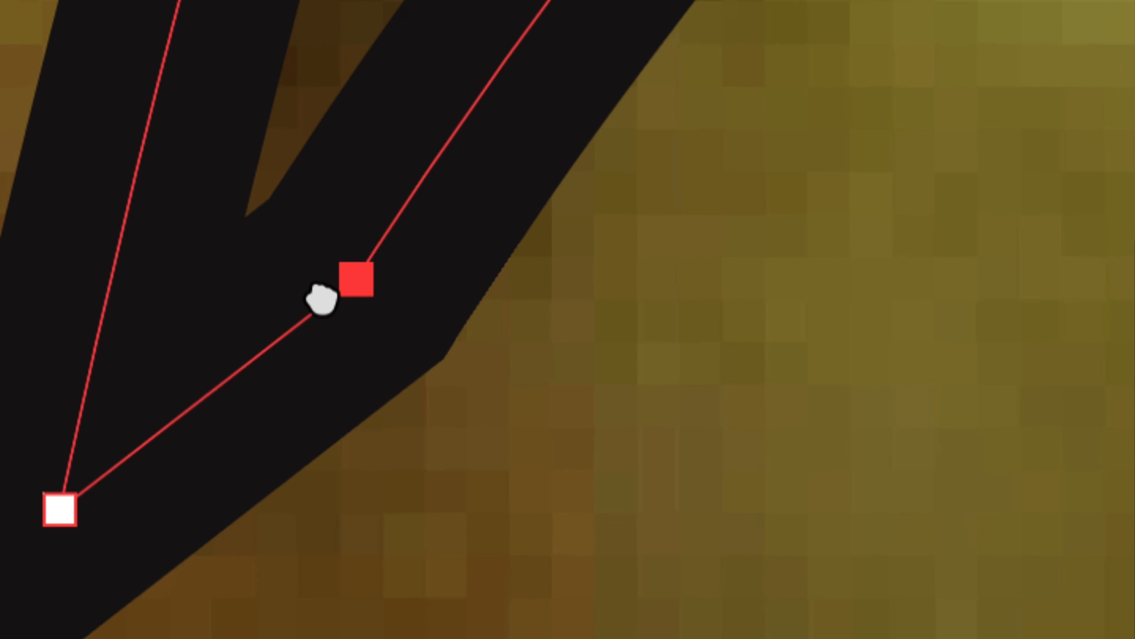
pyautogui.moveTo(322, 299); pyautogui.dragTo(526, 217)
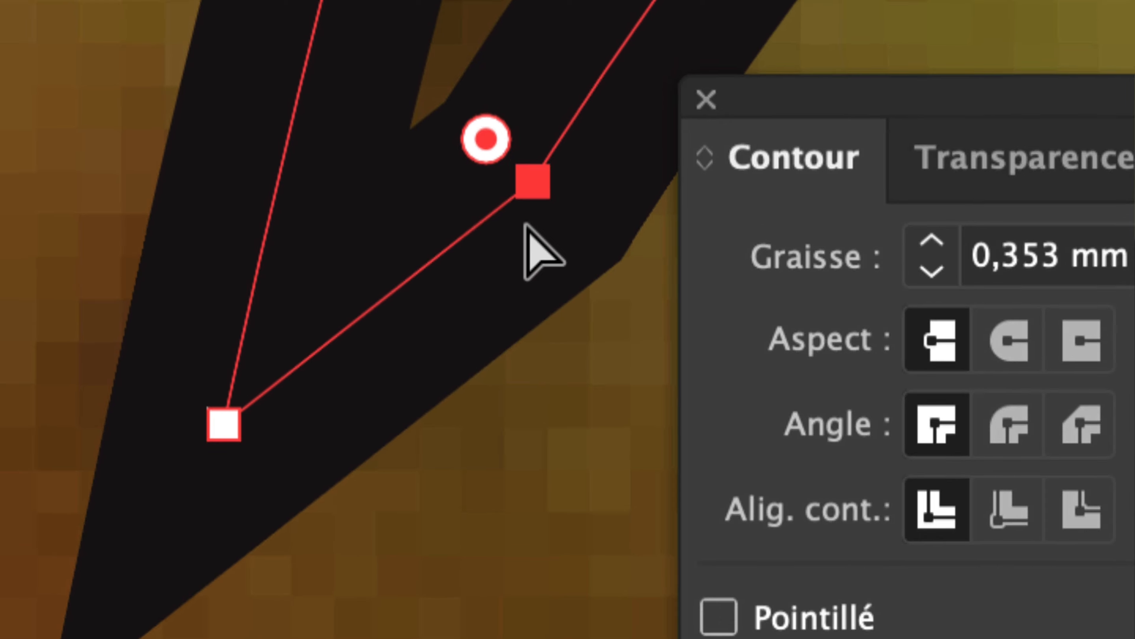
pyautogui.moveTo(534, 180); pyautogui.dragTo(505, 94)
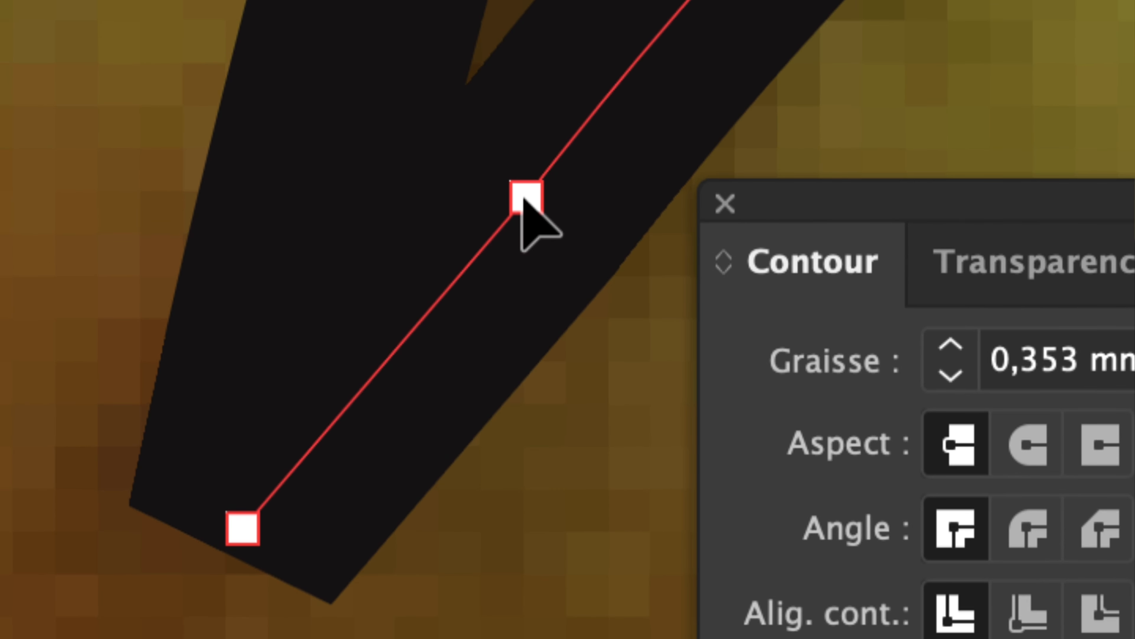
pyautogui.click(522, 199)
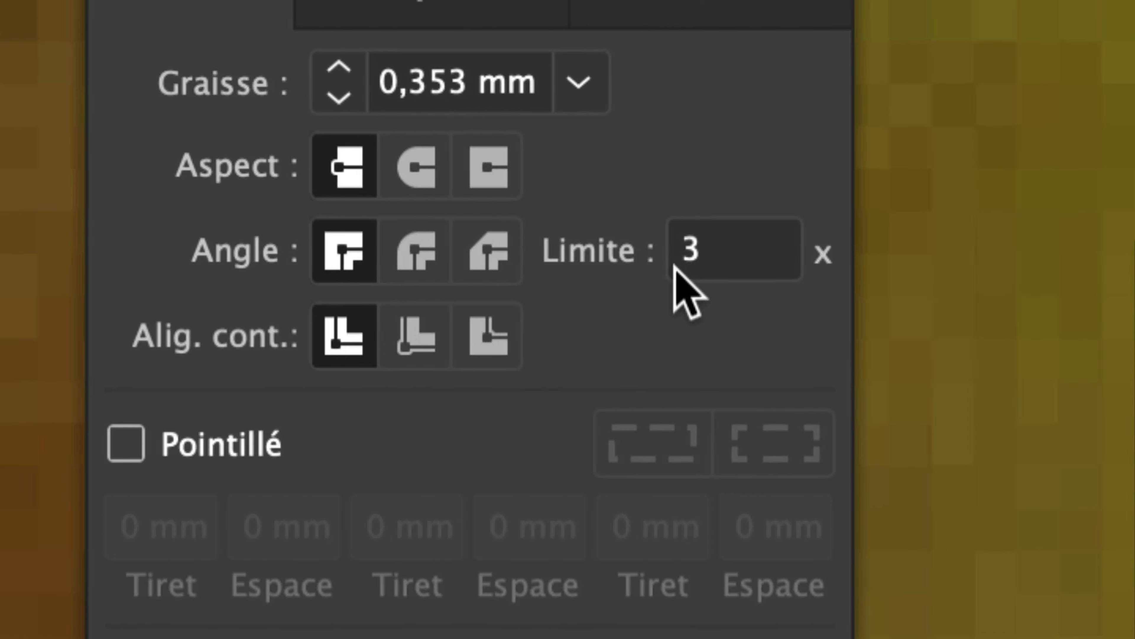
# Browse the arrowhead styles (Flèches) offered for the start and end of the outline's stroke
pyautogui.click(957, 312)
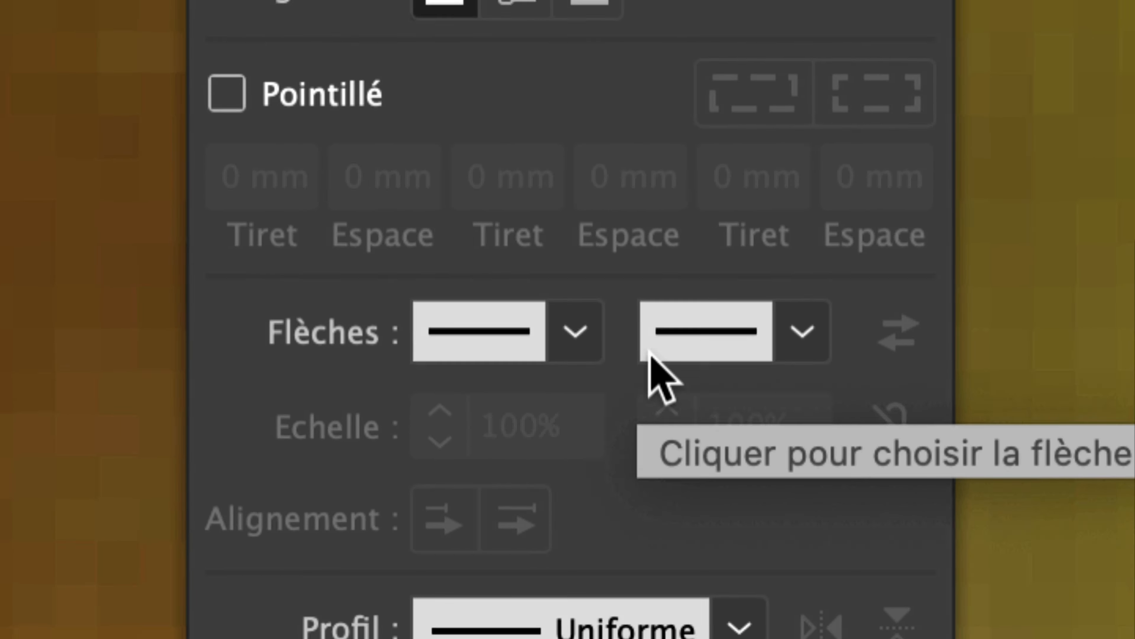
pyautogui.click(575, 331)
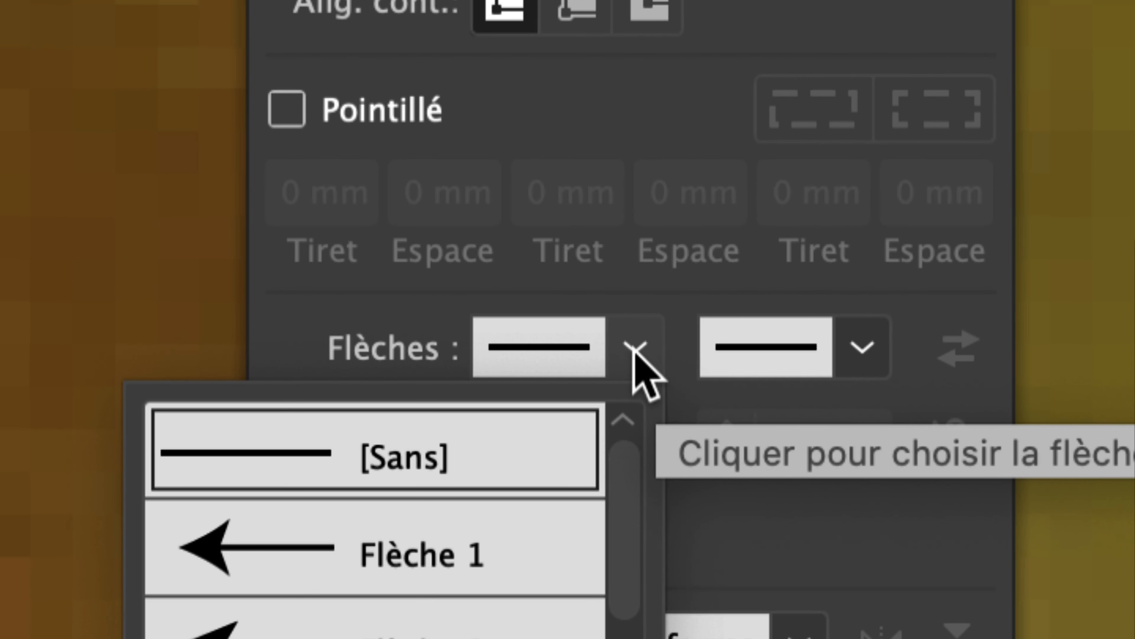
pyautogui.click(634, 349)
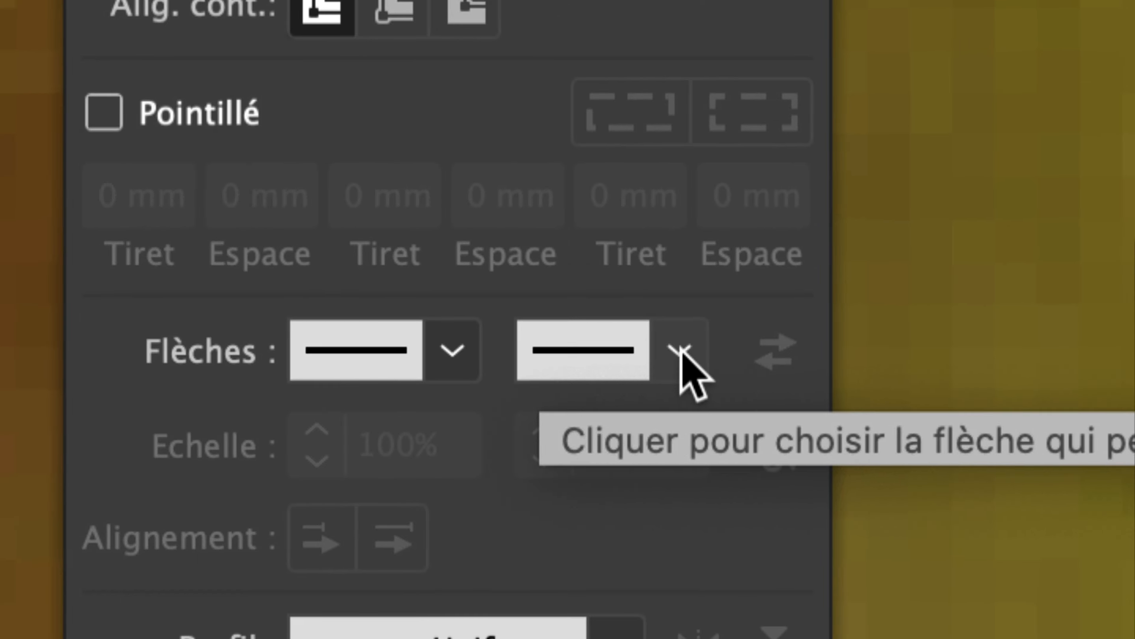
pyautogui.click(862, 347)
pyautogui.click(678, 350)
pyautogui.click(679, 351)
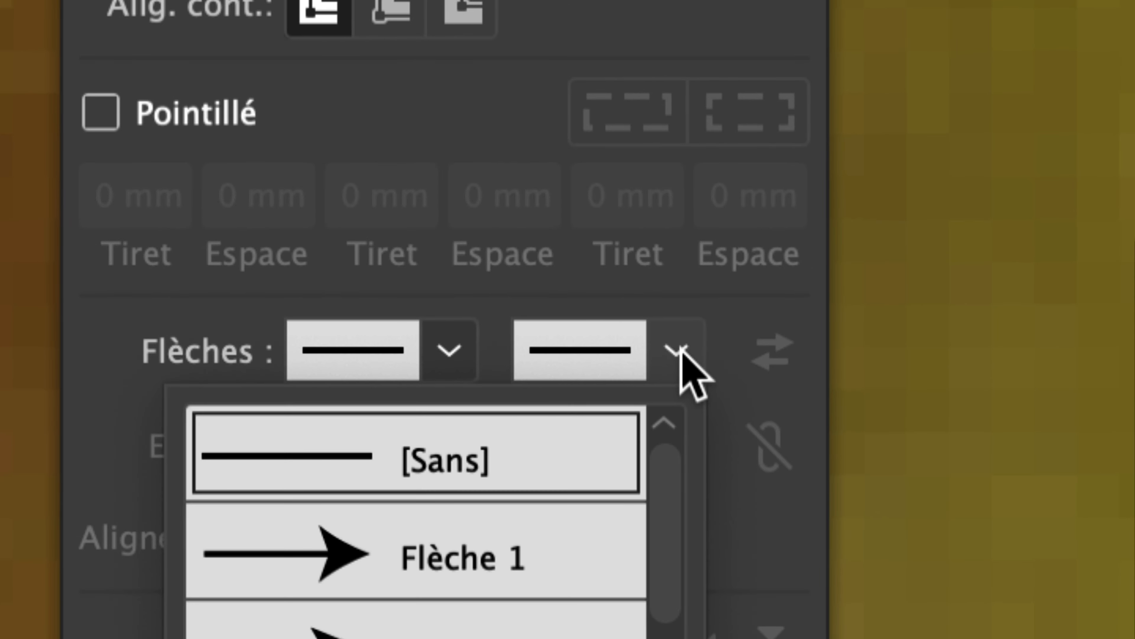
pyautogui.scroll(-3, 577, 570)
pyautogui.scroll(-6, 653, 405)
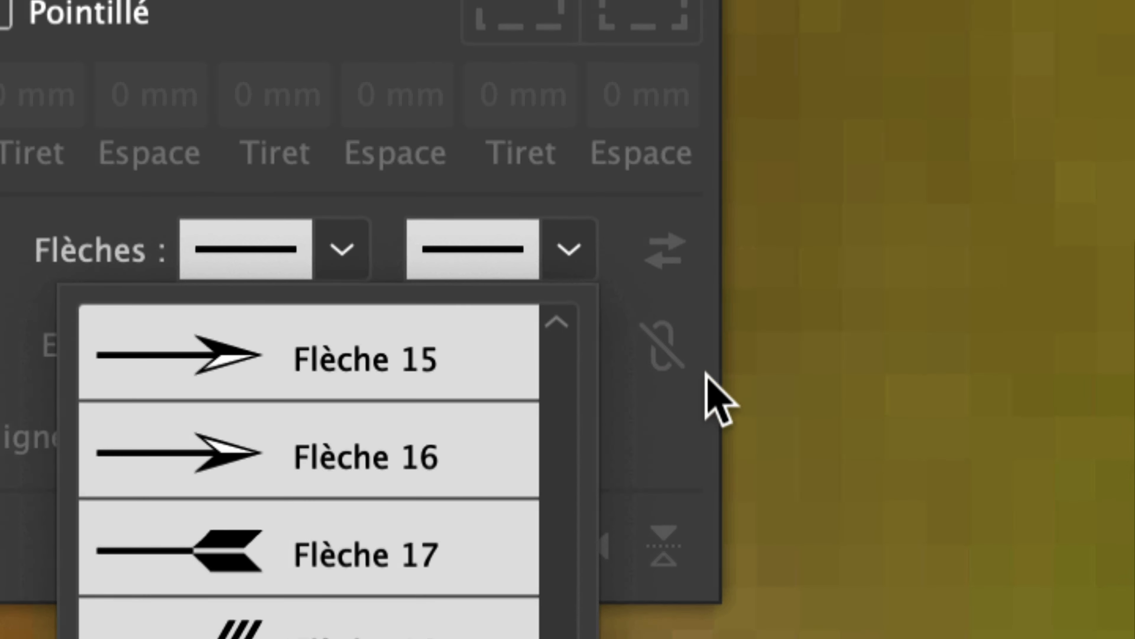
# Set the stroke's mitre limit (Limite) to 10, compare mitred and rounded corners, and keep rounded corners (Sommet en arrondi)
pyautogui.click(999, 184)
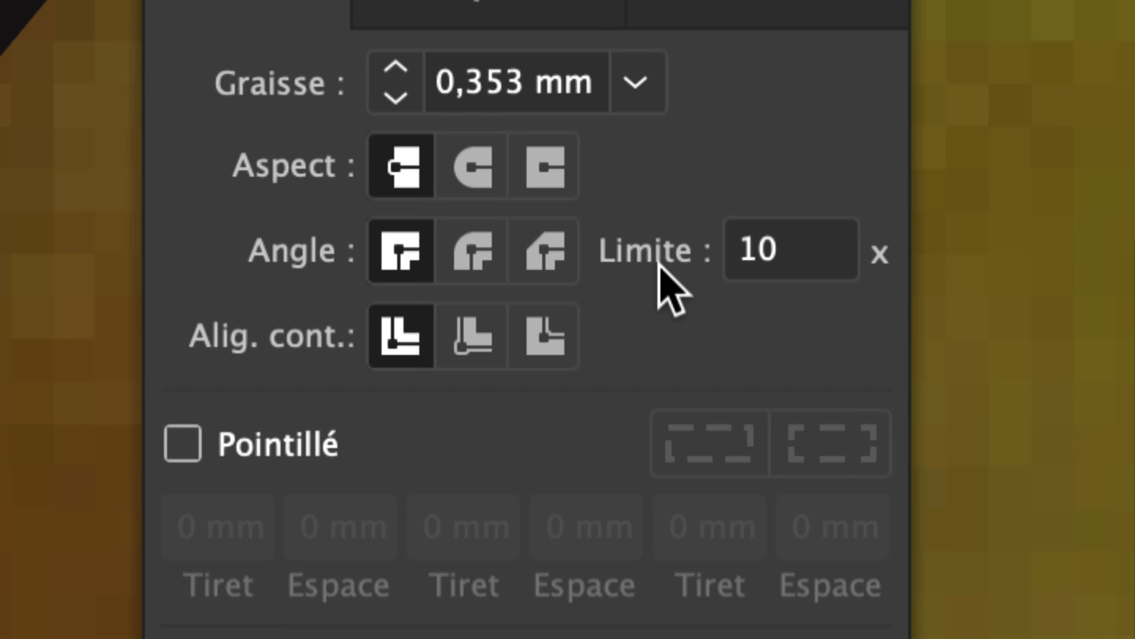
pyautogui.click(489, 269)
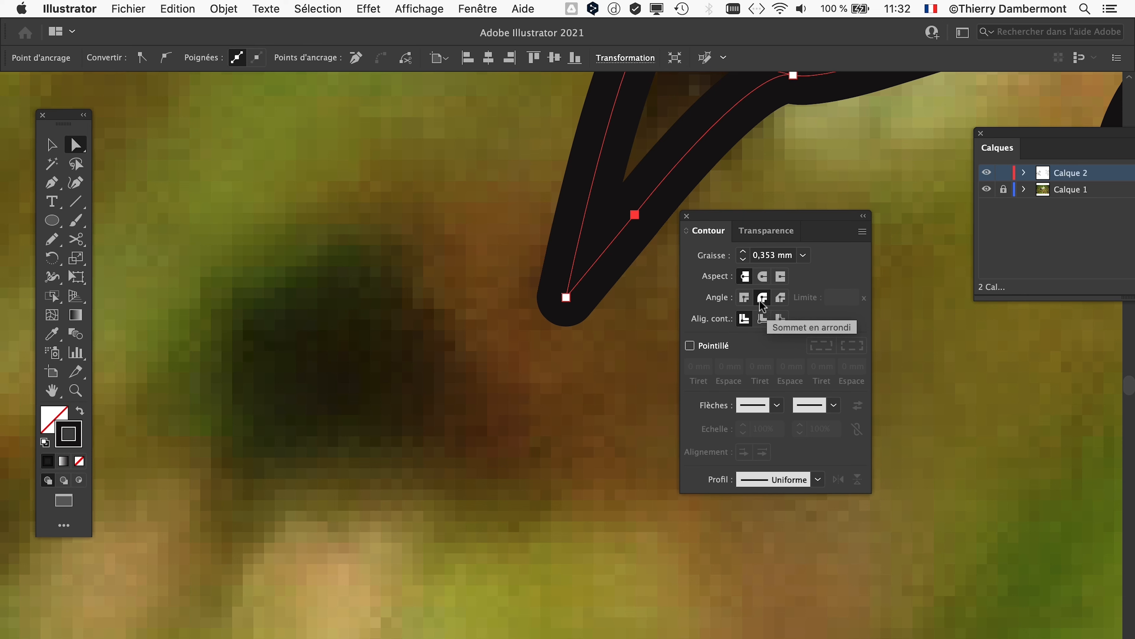
pyautogui.click(744, 299)
pyautogui.click(762, 298)
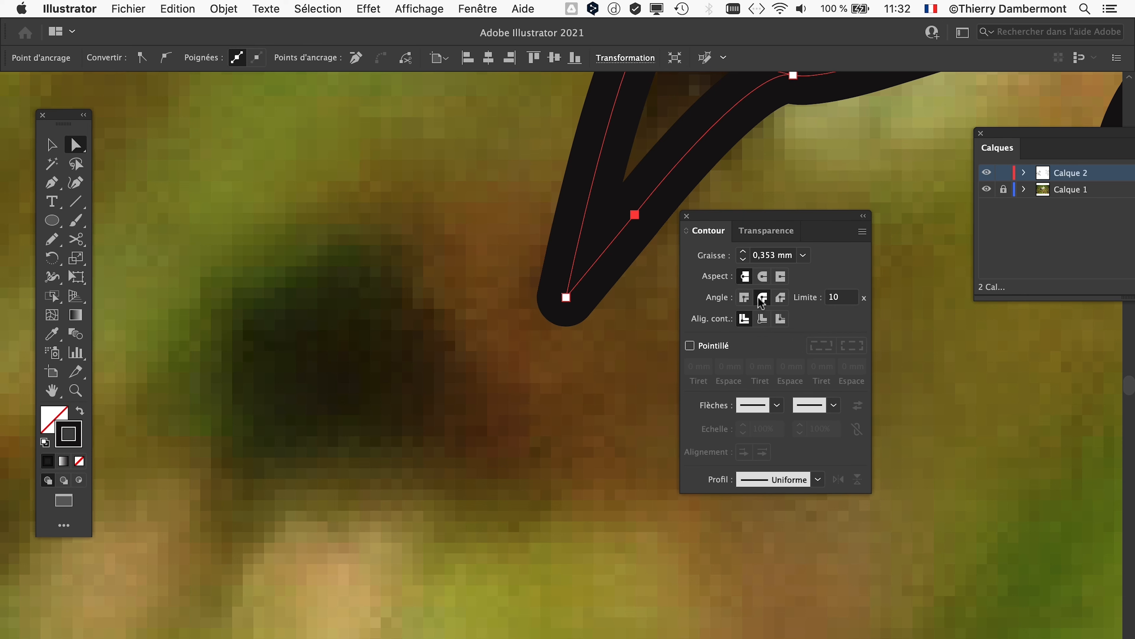
# Save the drawing as a new Illustrator file named dessin oiseau 3 - 03.ai, keeping the Illustrator 2020 version options
pyautogui.scroll(-3, 631, 345)
pyautogui.scroll(-4, 631, 353)
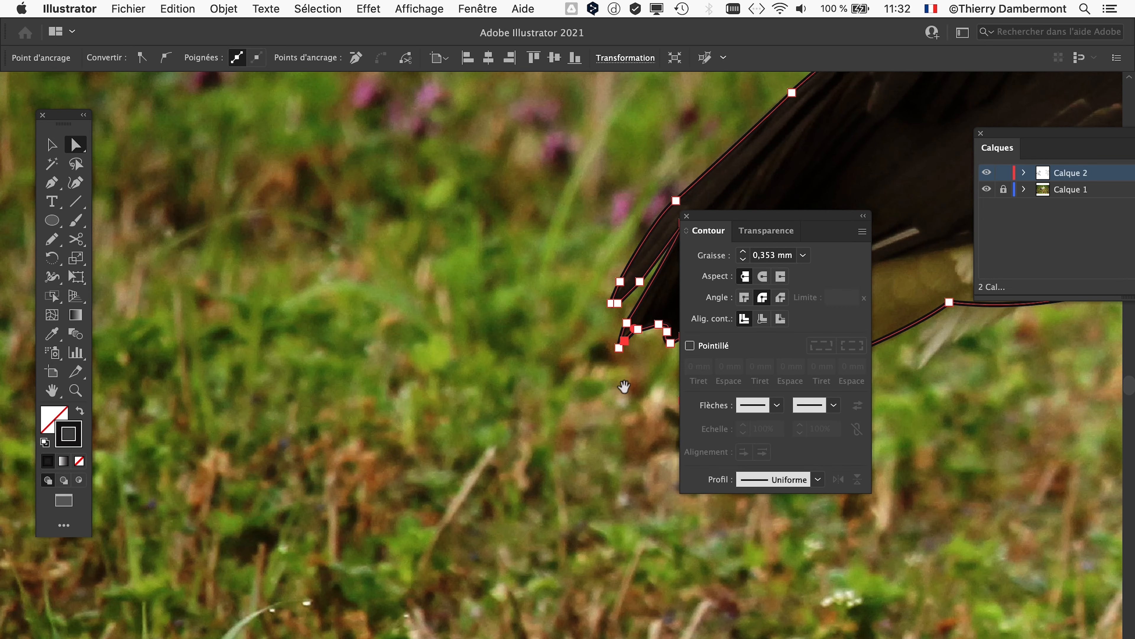
pyautogui.moveTo(621, 396); pyautogui.dragTo(306, 401)
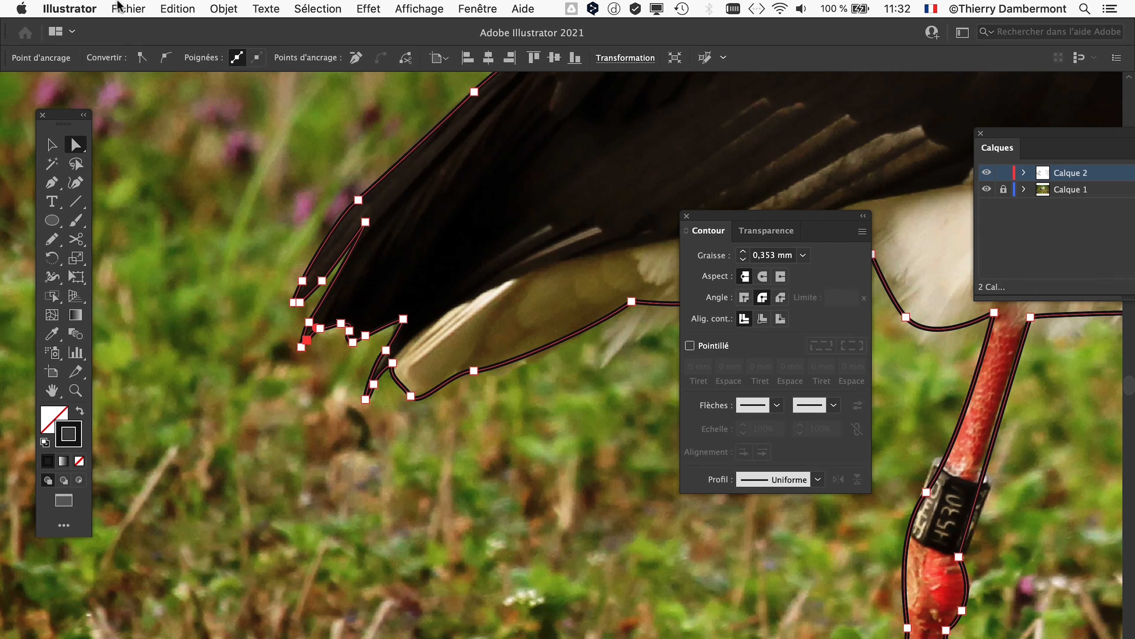
pyautogui.click(127, 8)
pyautogui.click(179, 156)
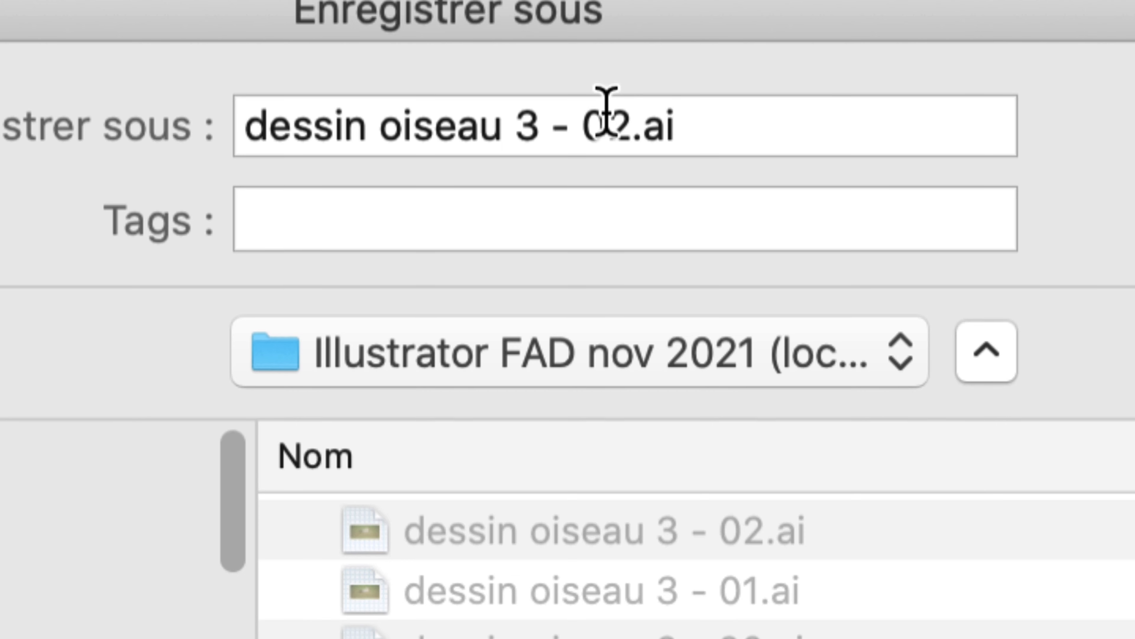
pyautogui.click(605, 126)
pyautogui.moveTo(606, 125); pyautogui.dragTo(625, 127)
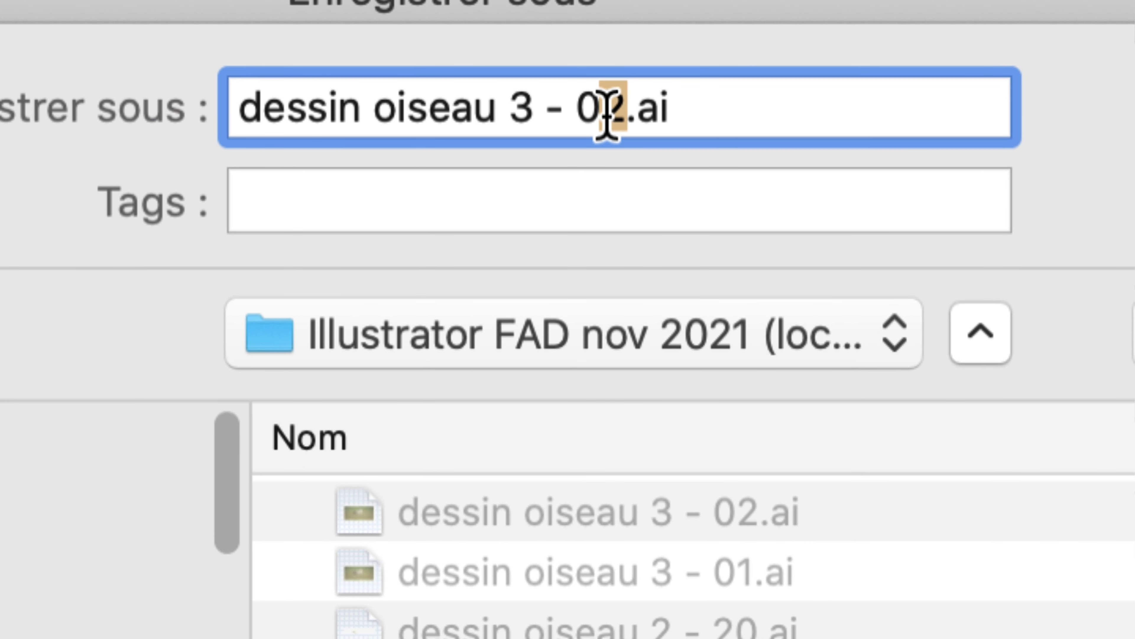
pyautogui.write('3')
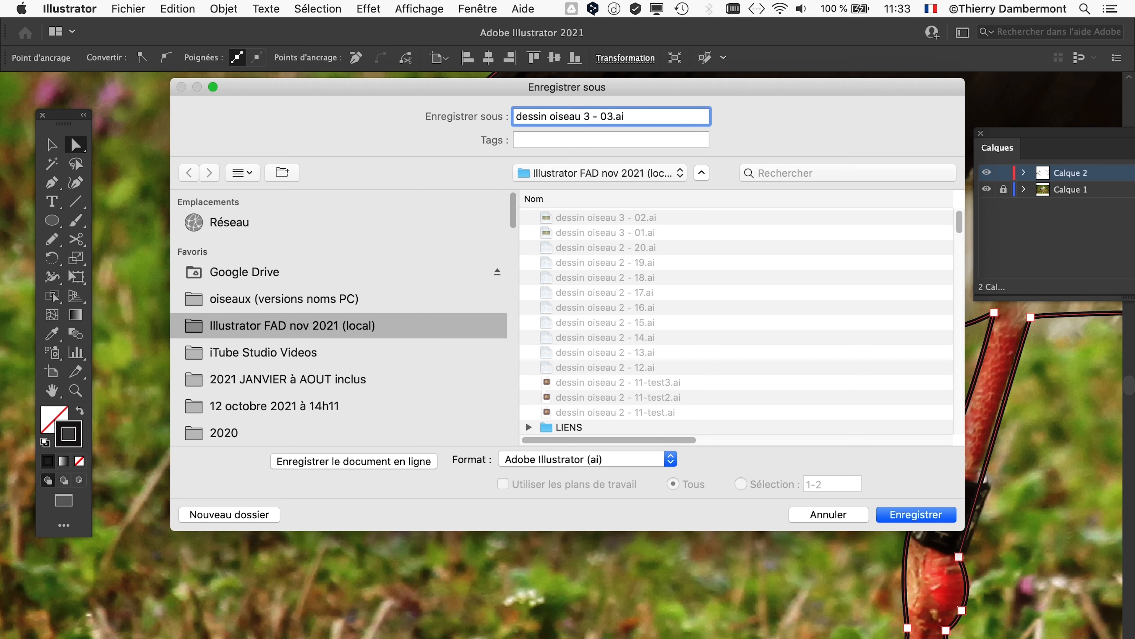
pyautogui.press('Return')
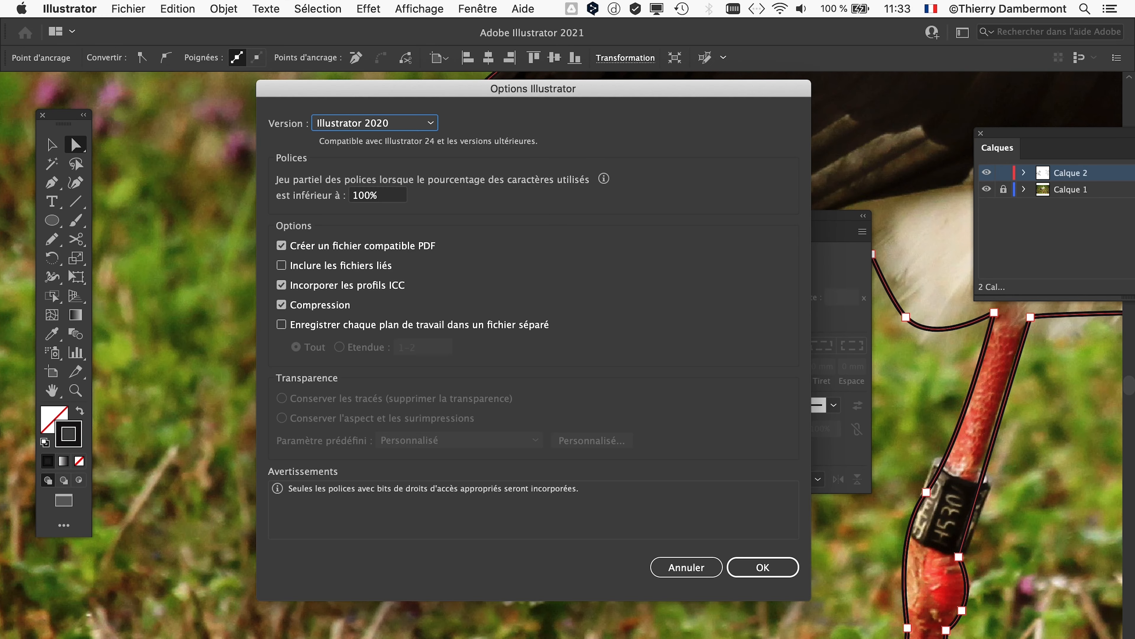
pyautogui.press('Return')
# Fit the stork's artboard in view and unlock the photo's layer, Calque 1
pyautogui.press('super+0')
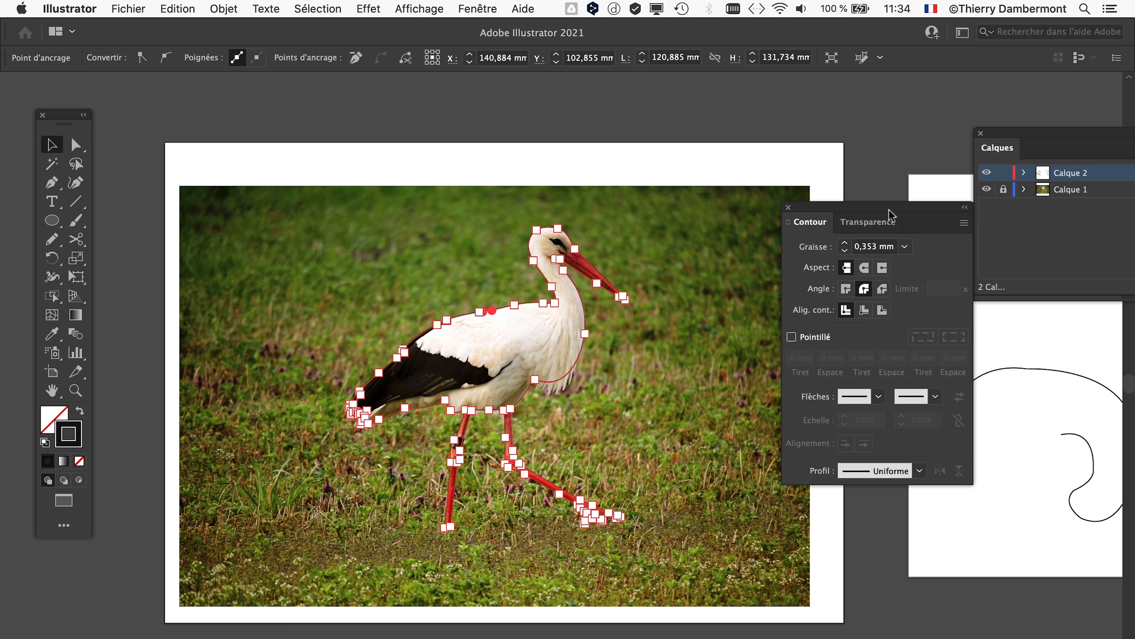
pyautogui.moveTo(890, 210); pyautogui.dragTo(1051, 524)
pyautogui.moveTo(1011, 131); pyautogui.dragTo(667, 132)
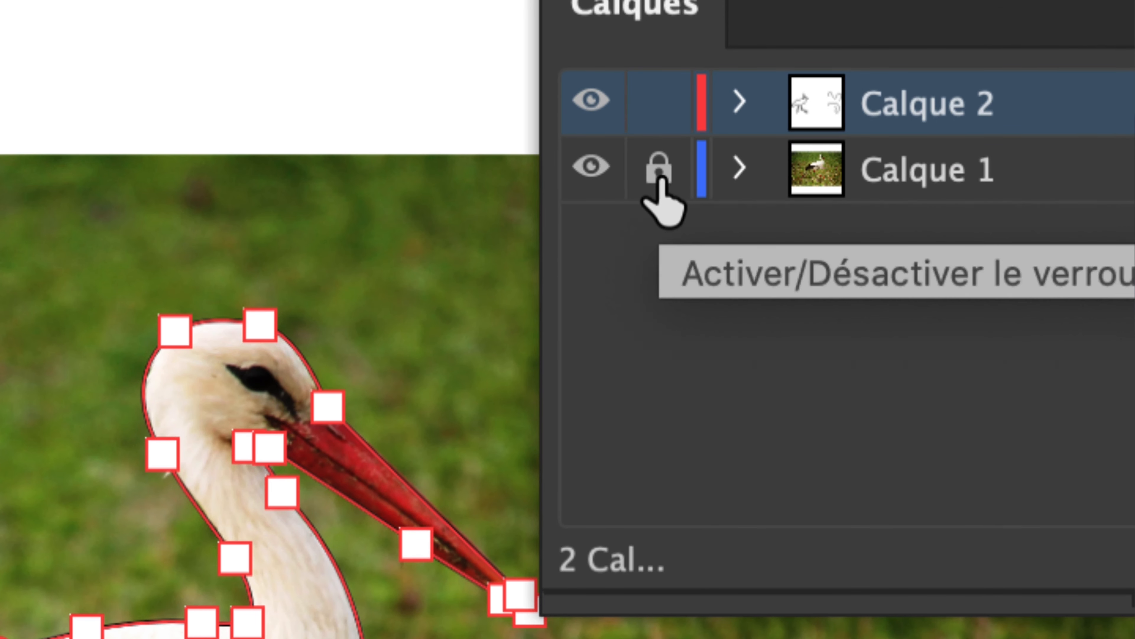
pyautogui.click(660, 179)
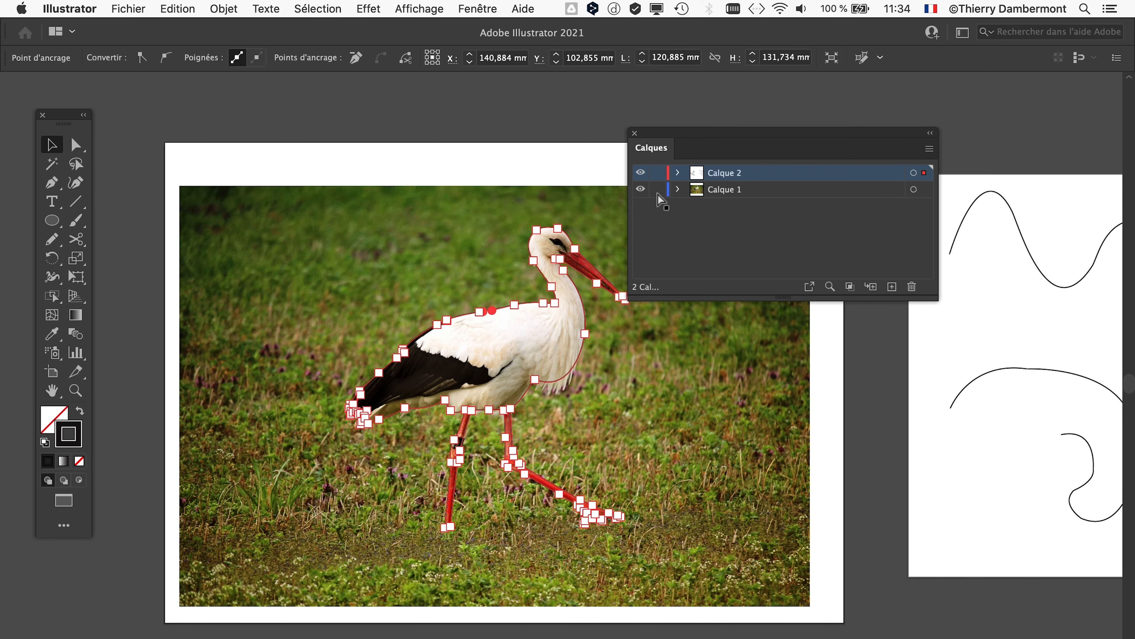
# Select all objects on both artboards, check the curves included on the second artboard, and clear the selection
pyautogui.press('super+a')
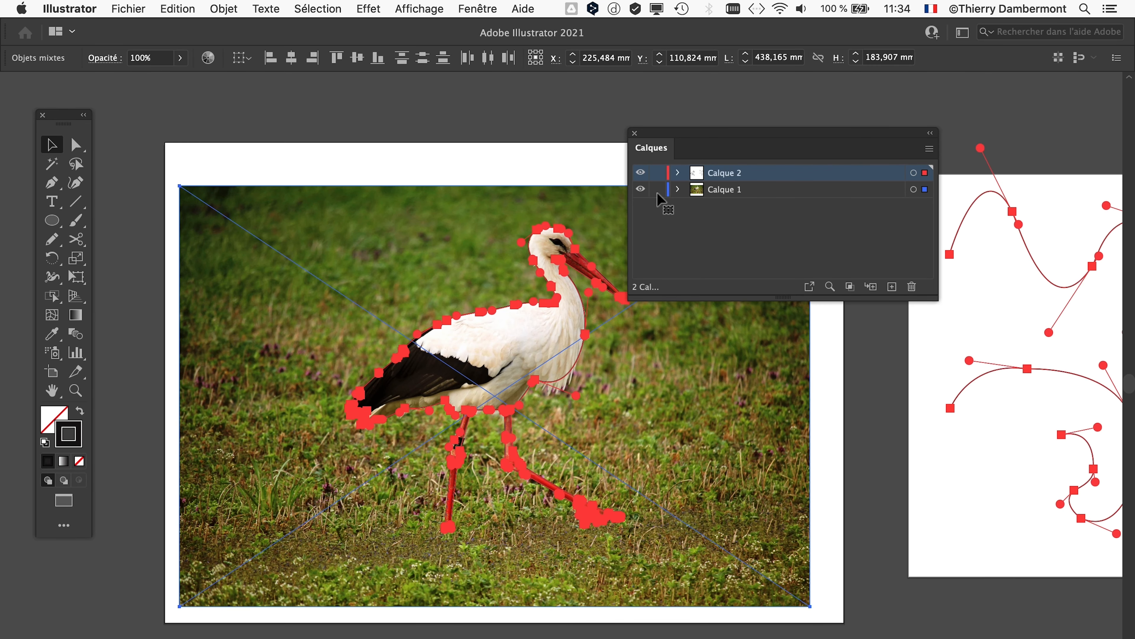
pyautogui.moveTo(717, 142); pyautogui.dragTo(456, 119)
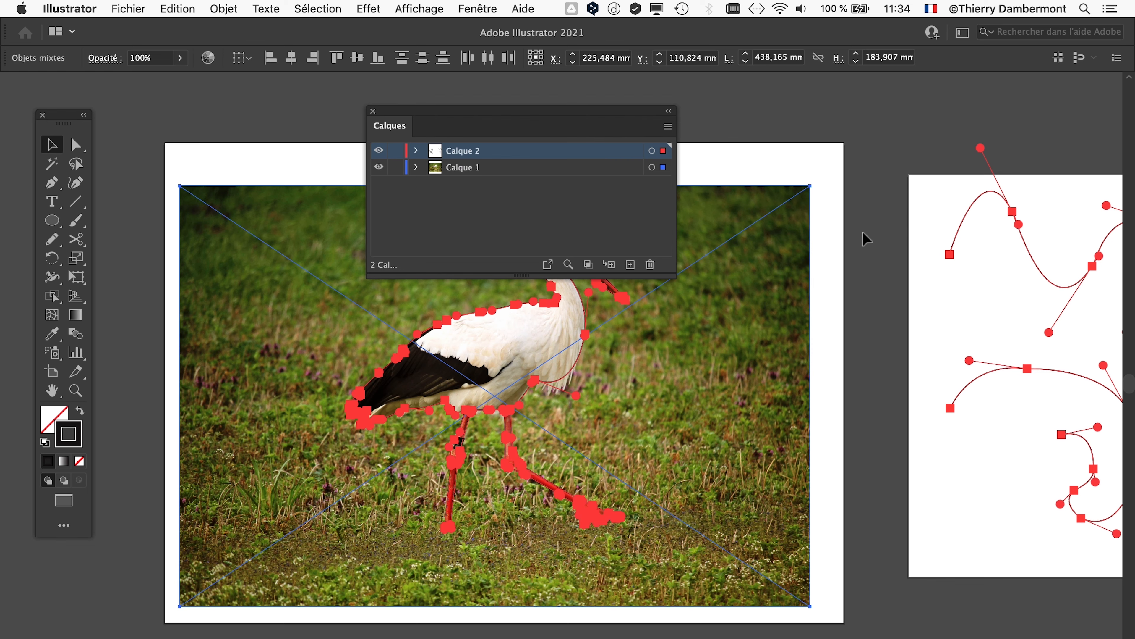
pyautogui.moveTo(927, 280); pyautogui.dragTo(593, 345)
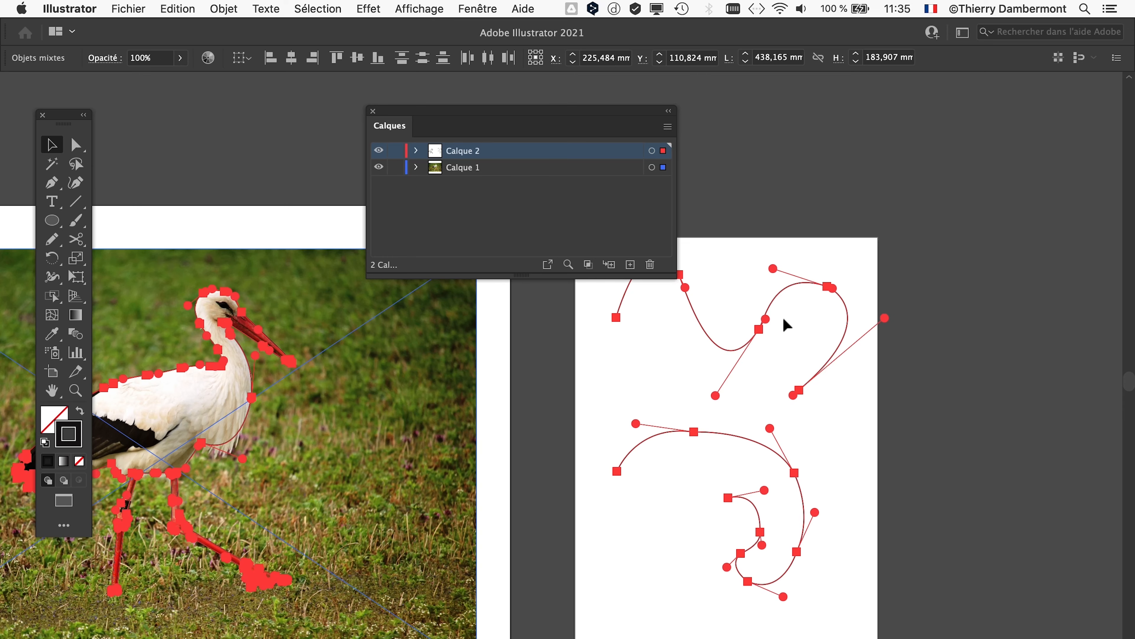
pyautogui.moveTo(486, 112); pyautogui.dragTo(935, 119)
pyautogui.hscroll(-10, 567, 178)
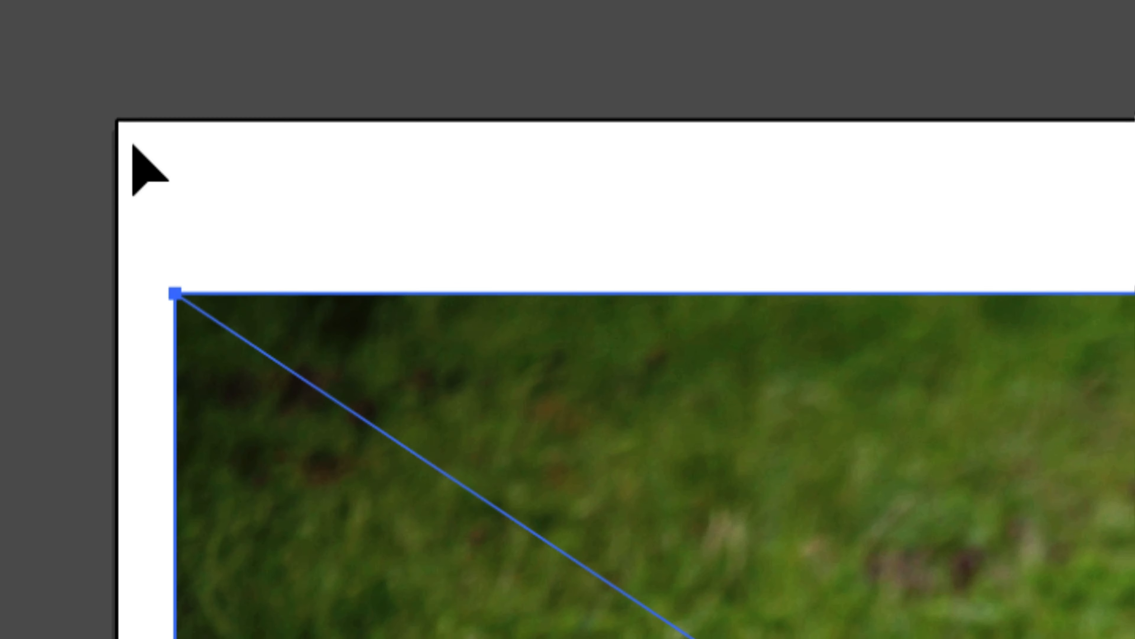
pyautogui.click(483, 158)
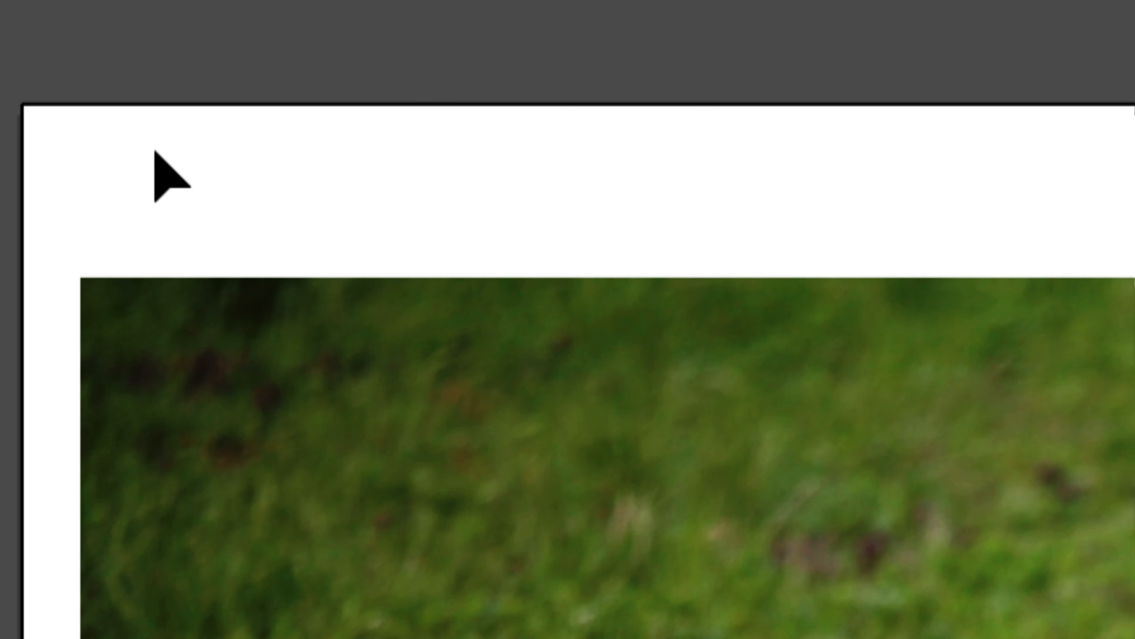
# Select the stork outline together with the photo on the first artboard, and expand Calque 2 to list its paths
pyautogui.moveTo(553, 154); pyautogui.dragTo(596, 181)
pyautogui.moveTo(163, 153); pyautogui.dragTo(349, 319)
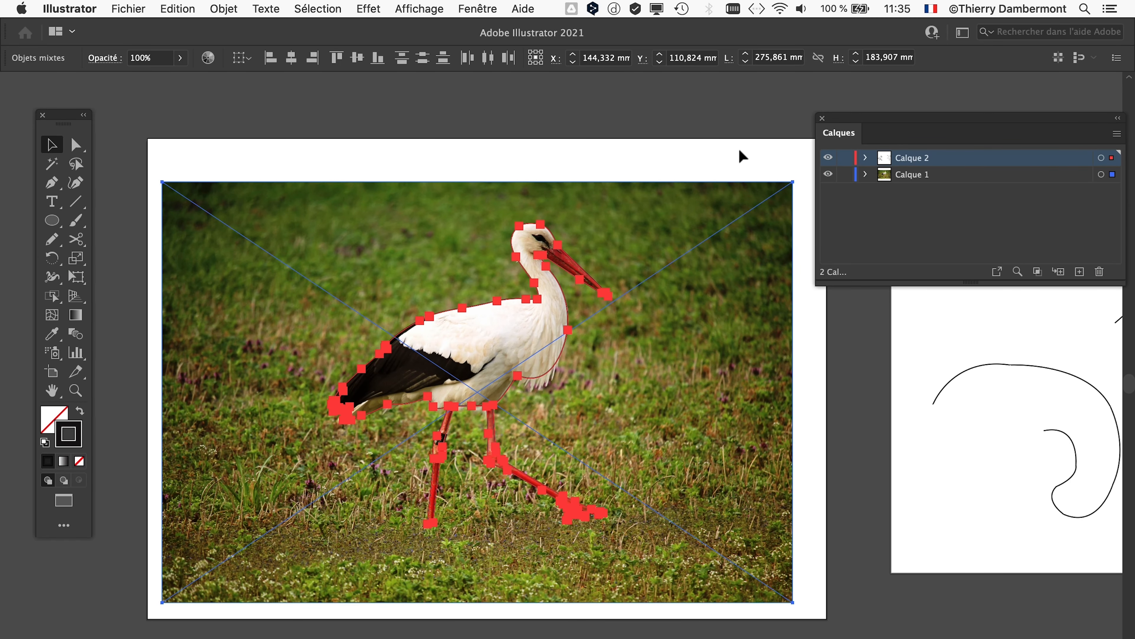
pyautogui.moveTo(848, 125); pyautogui.dragTo(504, 162)
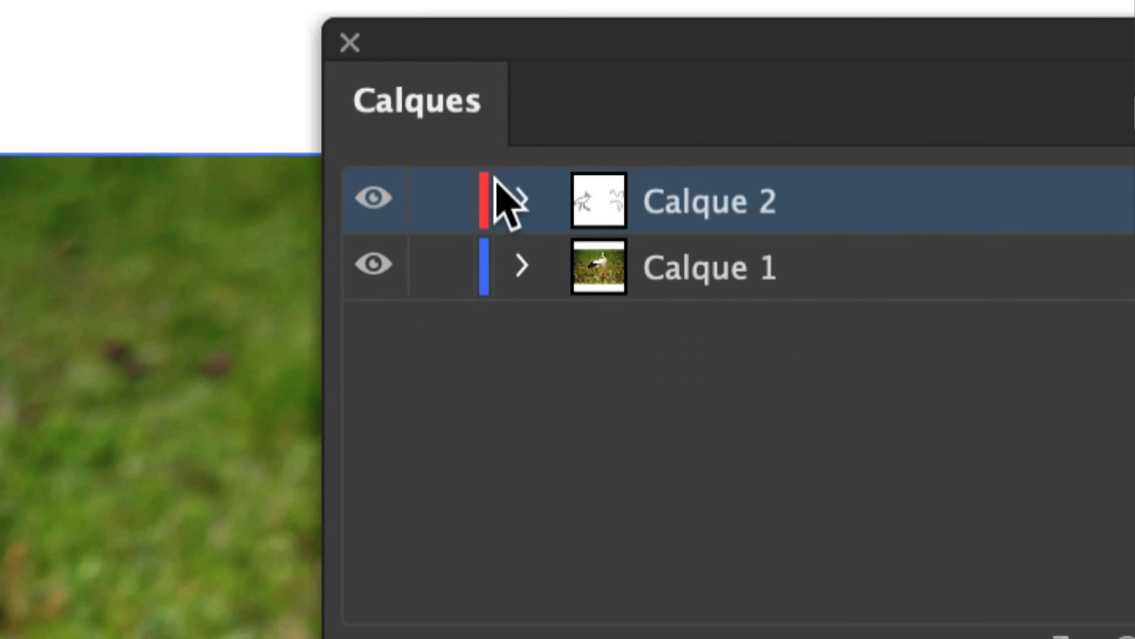
pyautogui.click(518, 200)
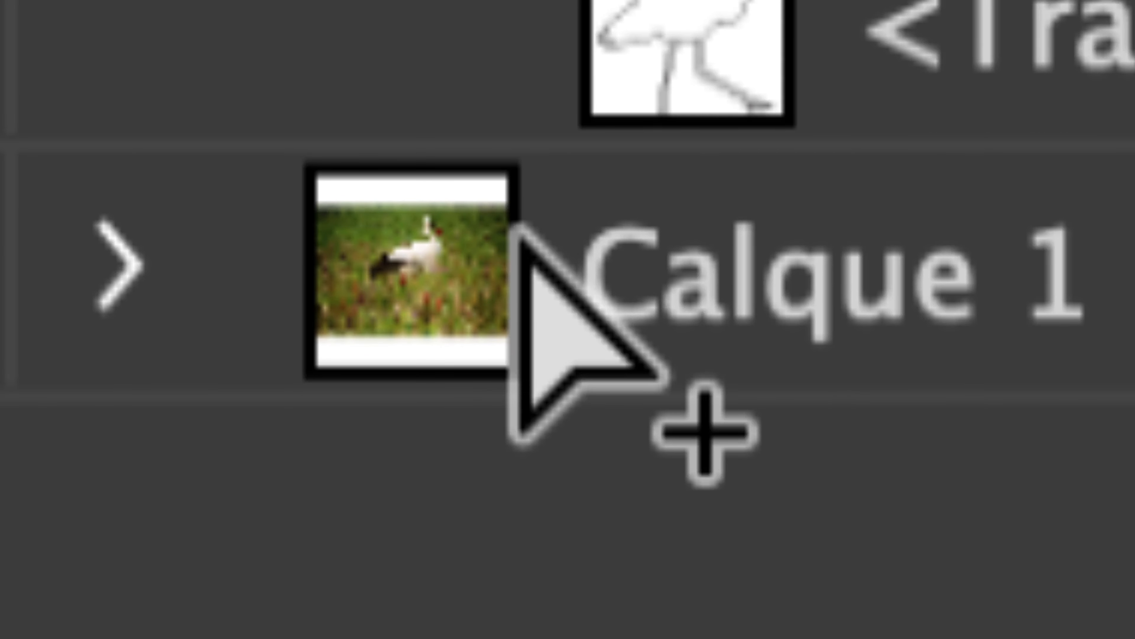
pyautogui.keyDown('alt'); pyautogui.keyDown('shift'); pyautogui.click(382, 371); pyautogui.keyUp('shift'); pyautogui.keyUp('alt')
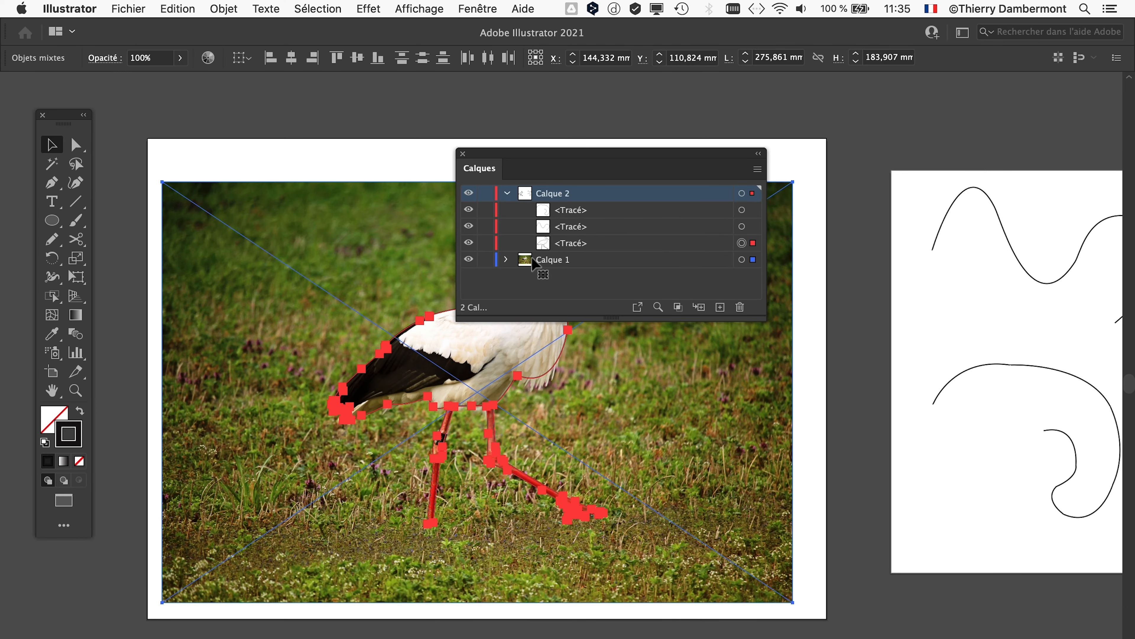
# Create a clipping mask that crops the photo to the stork outline, and inspect the cut-out with nothing selected
pyautogui.moveTo(525, 164); pyautogui.dragTo(879, 130)
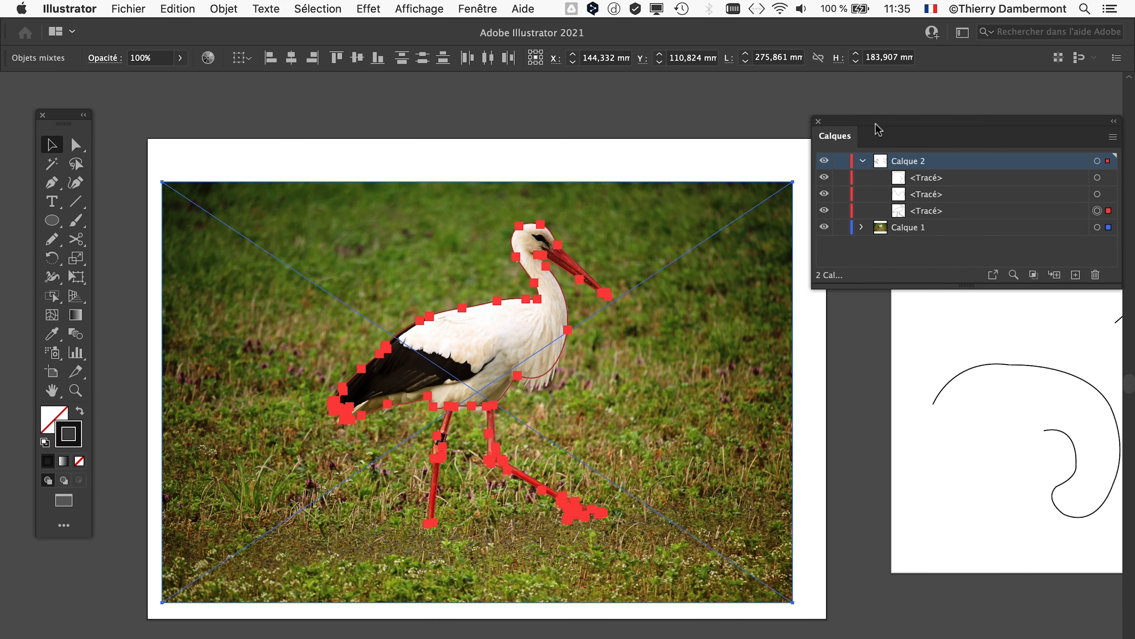
pyautogui.click(208, 11)
pyautogui.moveTo(264, 361)
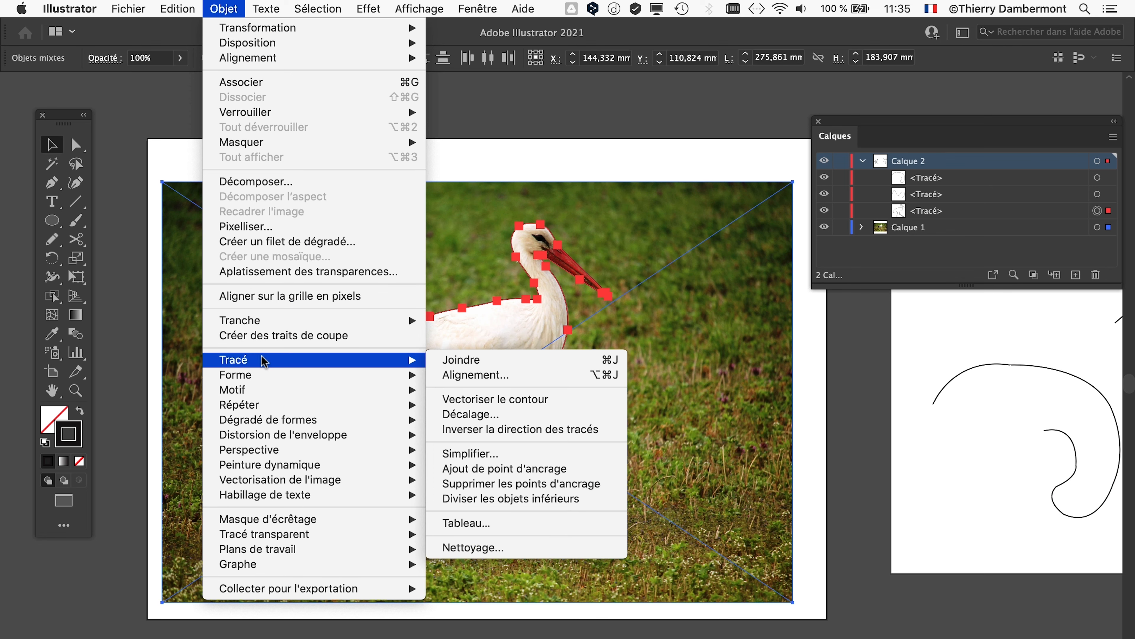
pyautogui.moveTo(257, 526)
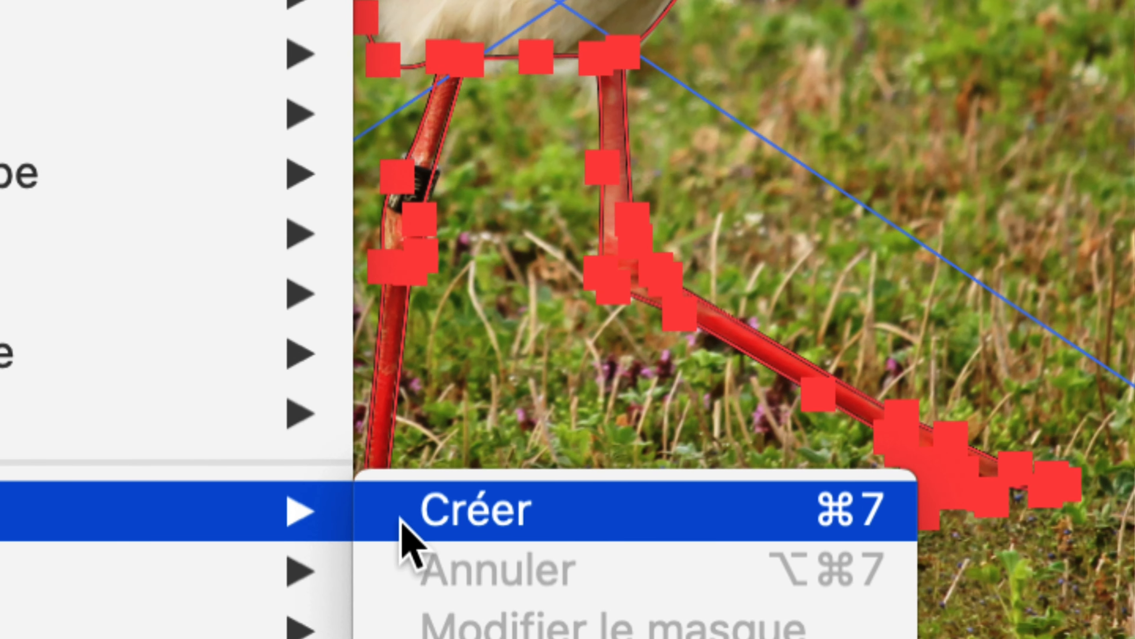
pyautogui.click(983, 516)
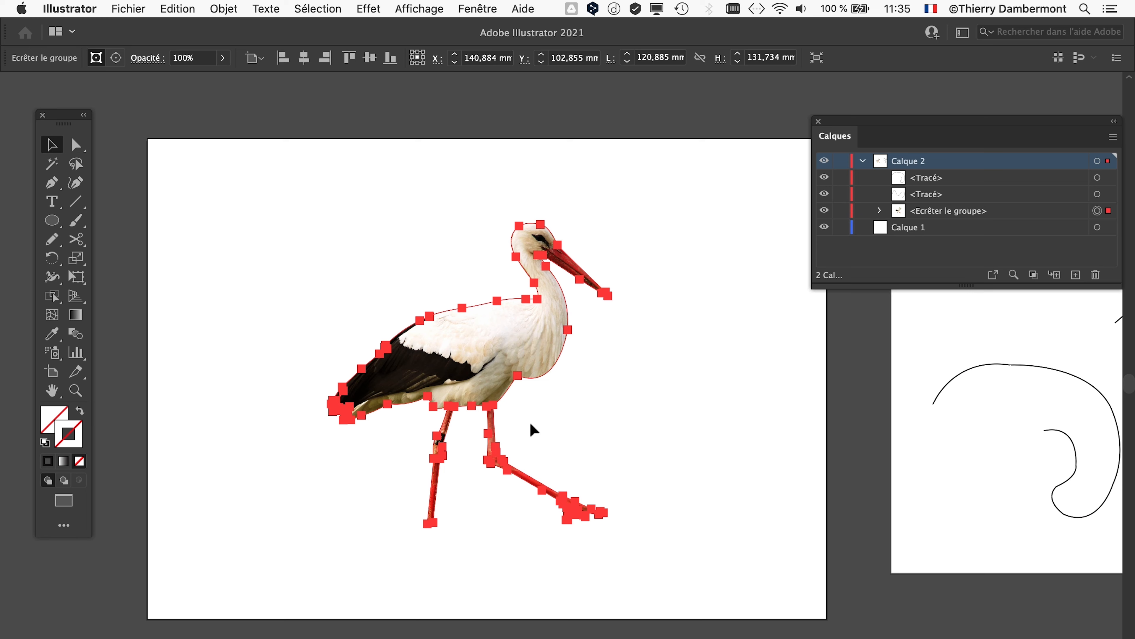
pyautogui.scroll(2, 529, 421)
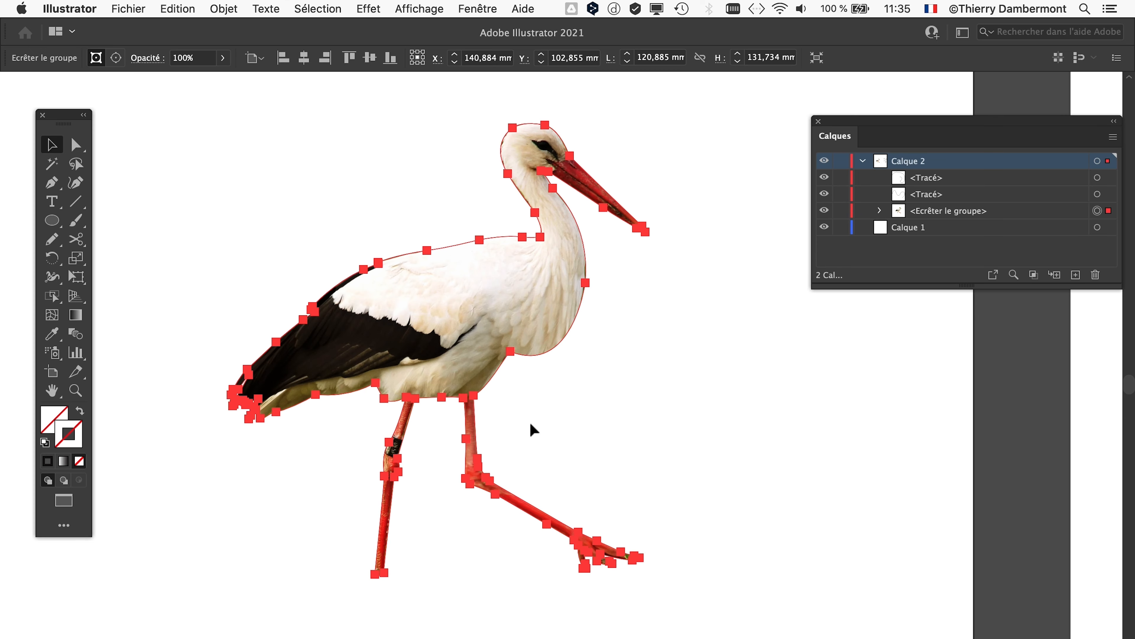
pyautogui.click(634, 396)
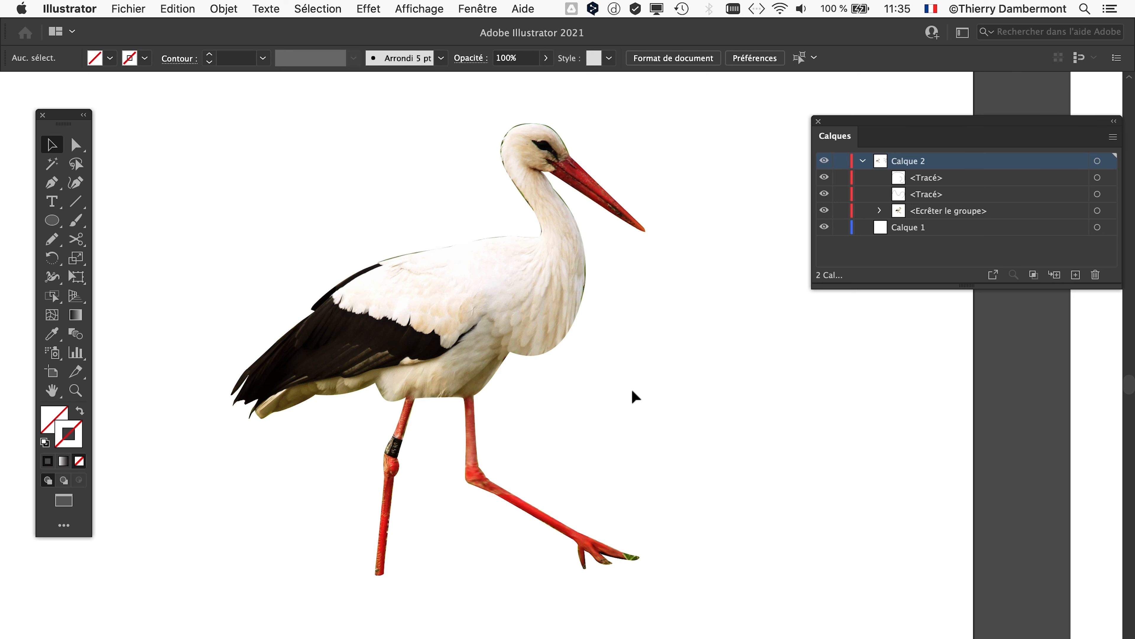
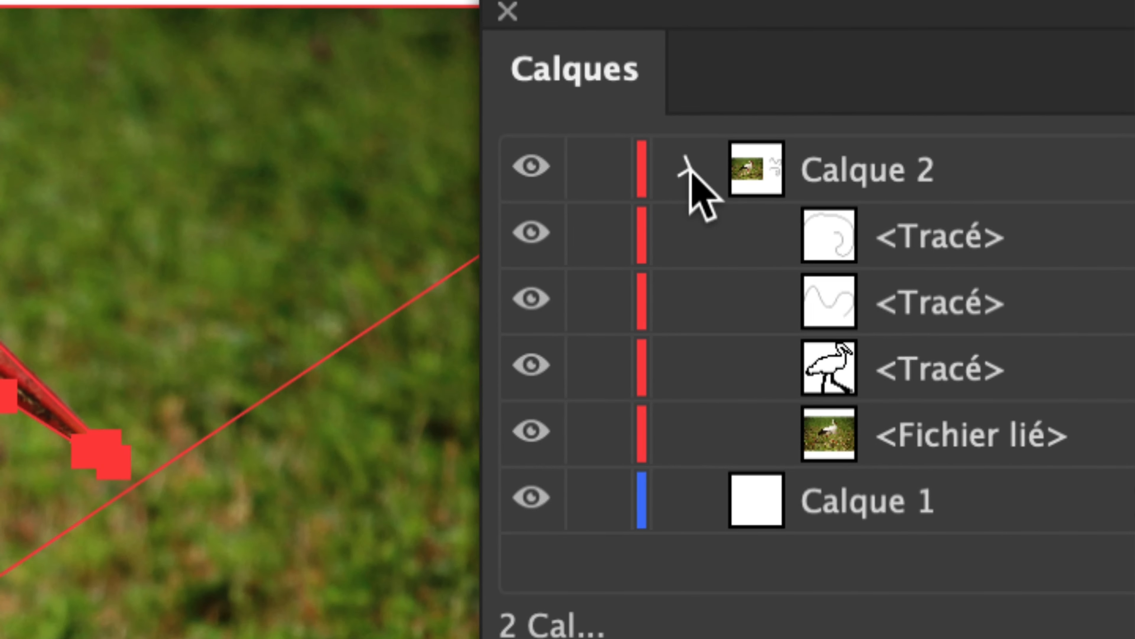
# Move the linked photo from Calque 2 back into Calque 1 and lock Calque 1
pyautogui.click(688, 170)
pyautogui.click(688, 170)
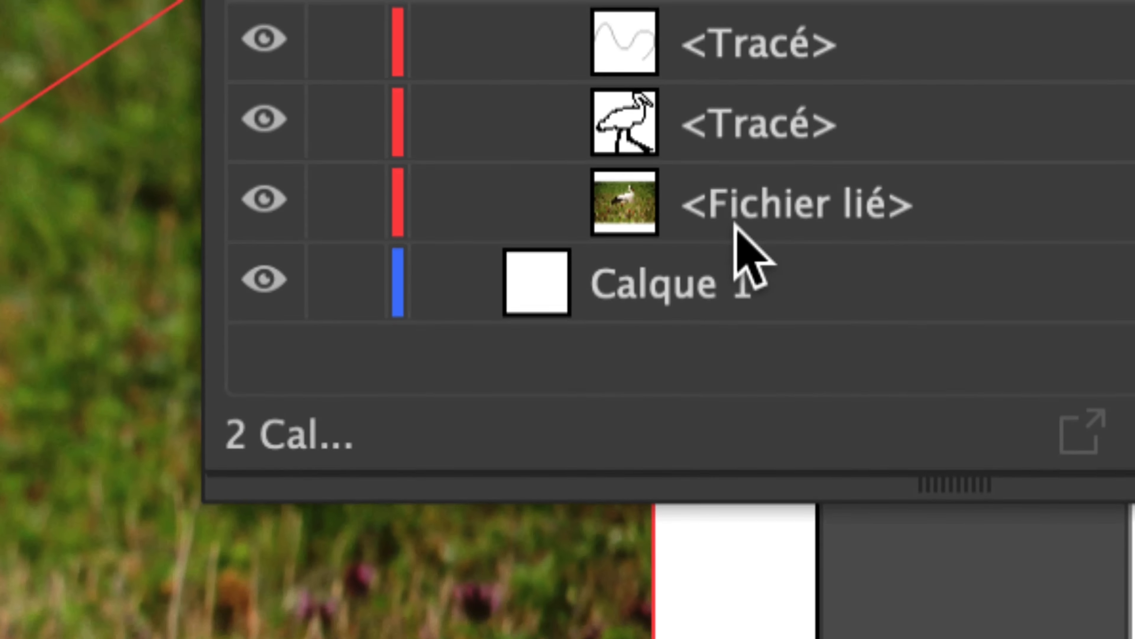
pyautogui.moveTo(830, 470); pyautogui.dragTo(797, 530)
pyautogui.moveTo(735, 244); pyautogui.dragTo(740, 254)
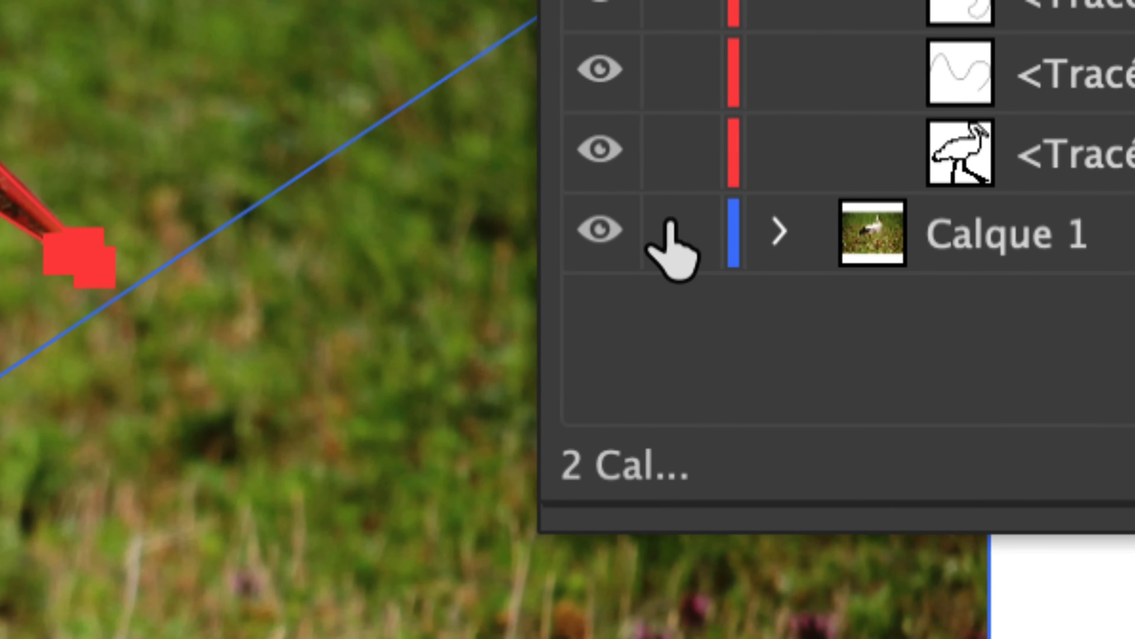
pyautogui.click(346, 152)
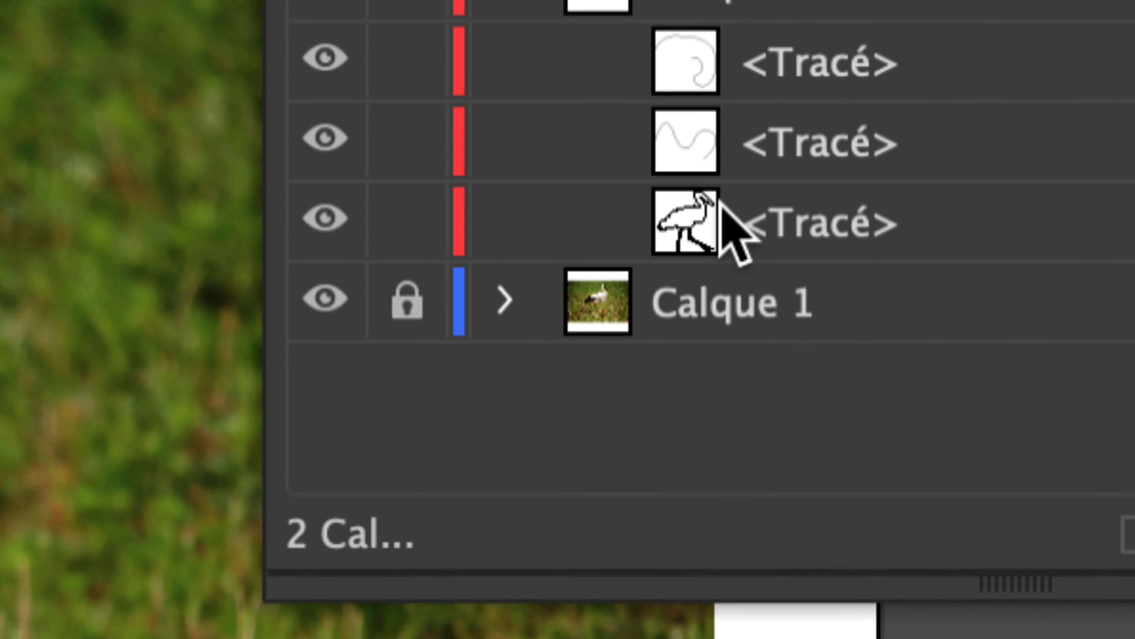
# Highlight the stork path in the layer list, set the list's row size to Grande, and enlarge the Calques panel
pyautogui.click(733, 206)
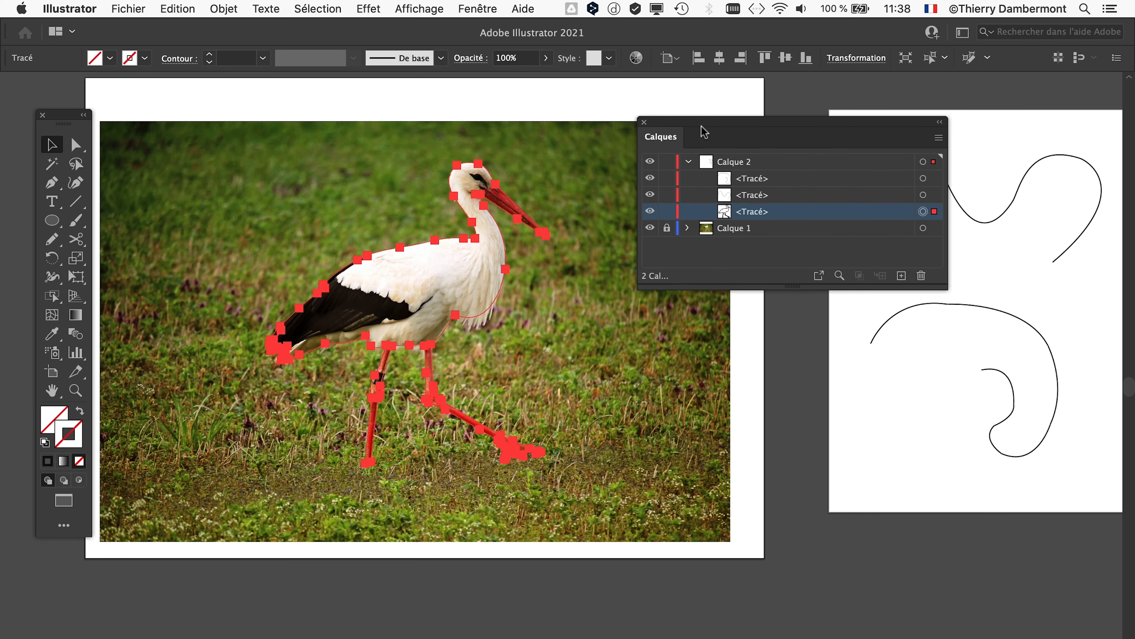
pyautogui.moveTo(701, 129); pyautogui.dragTo(769, 128)
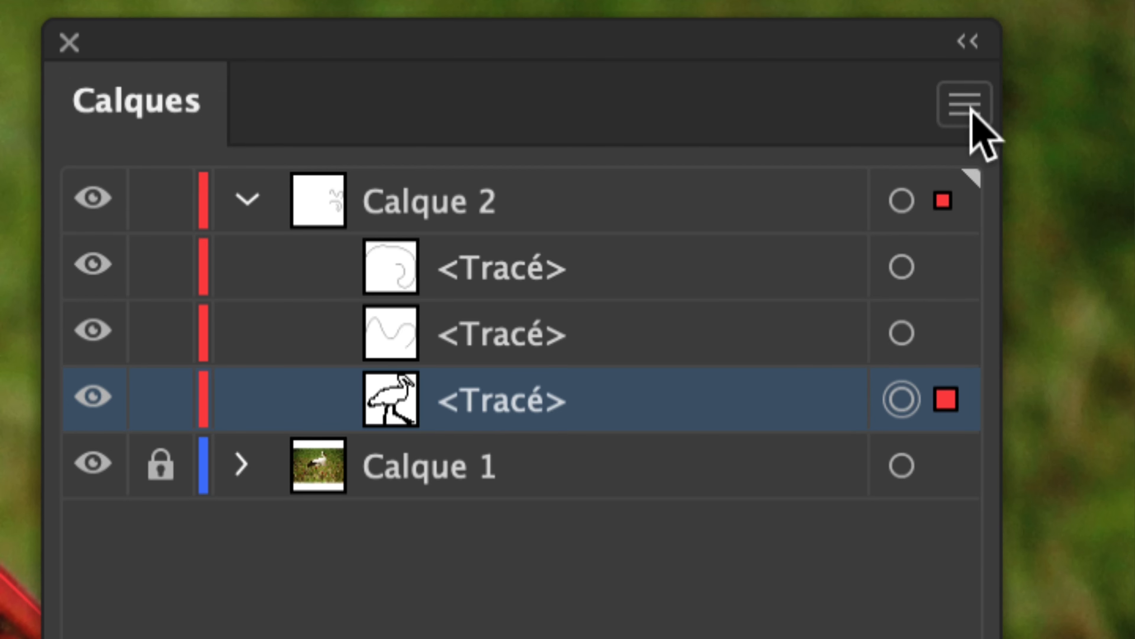
pyautogui.click(971, 113)
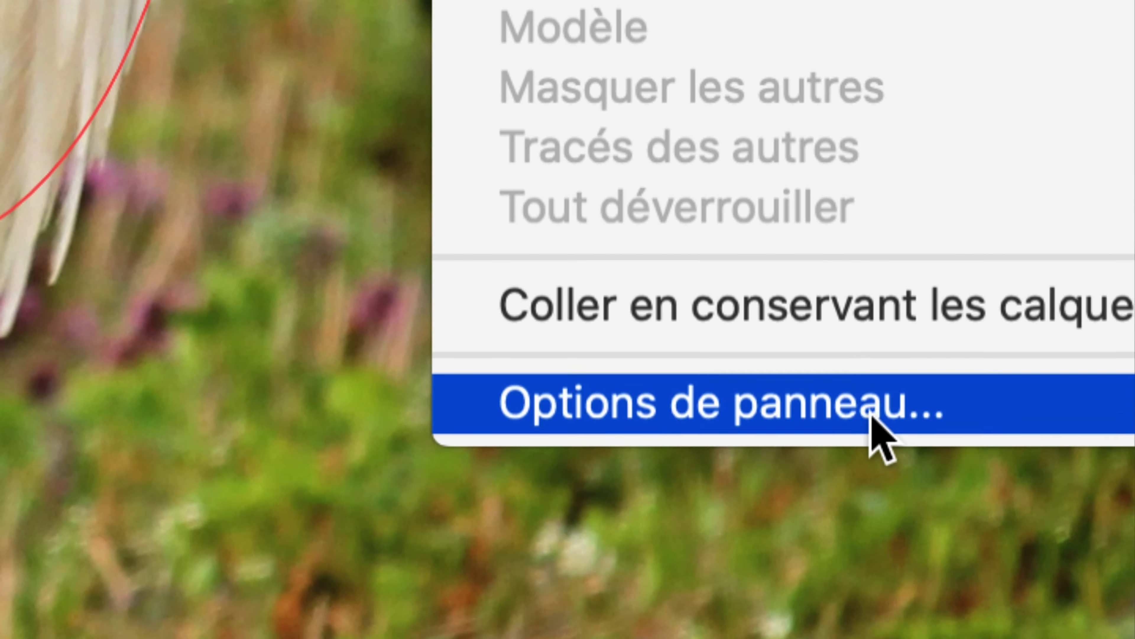
pyautogui.click(874, 431)
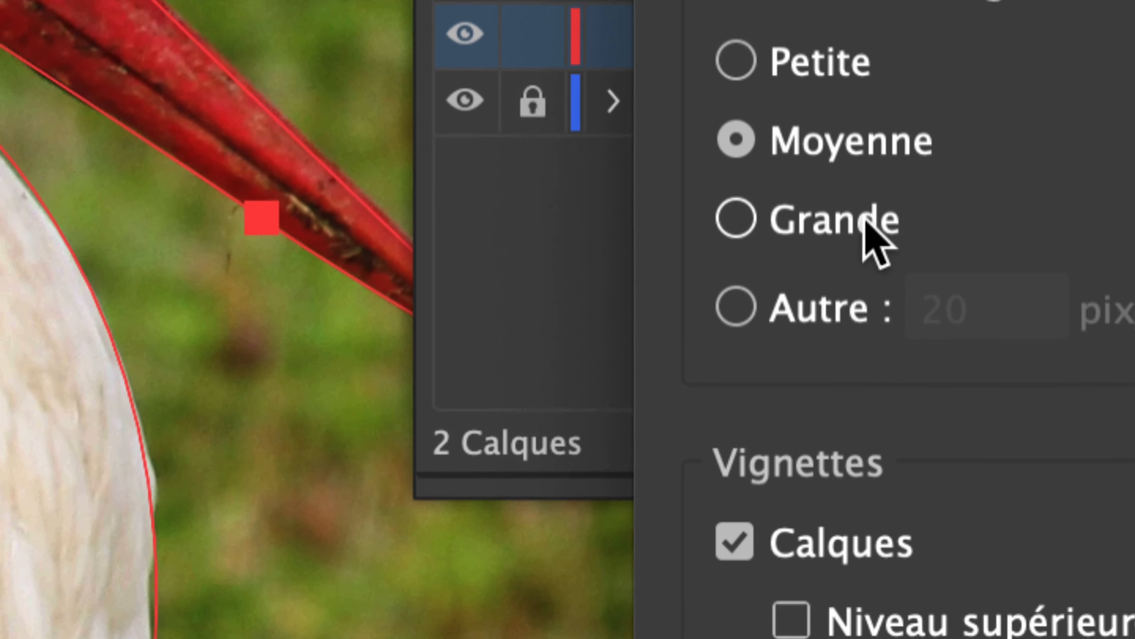
pyautogui.click(864, 221)
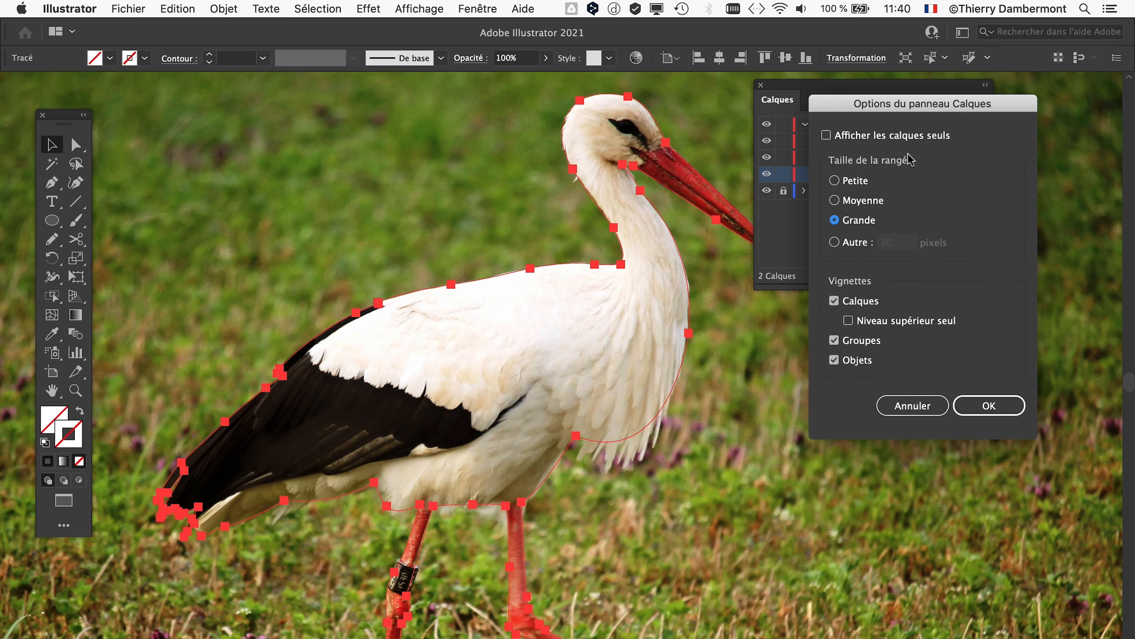
pyautogui.moveTo(908, 103); pyautogui.dragTo(504, 97)
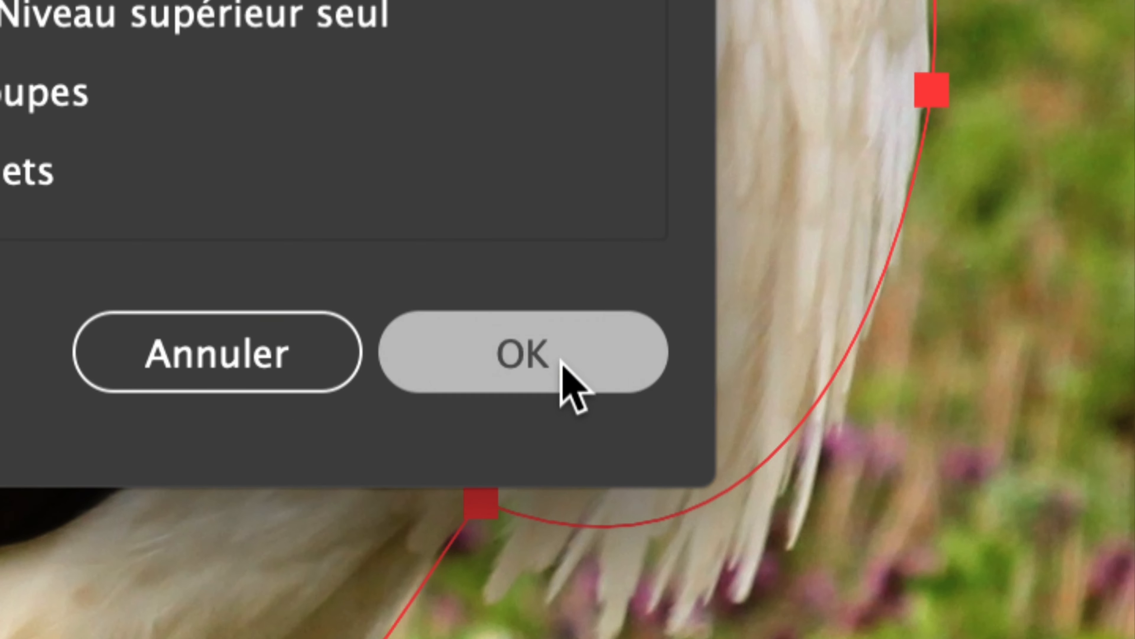
pyautogui.click(688, 458)
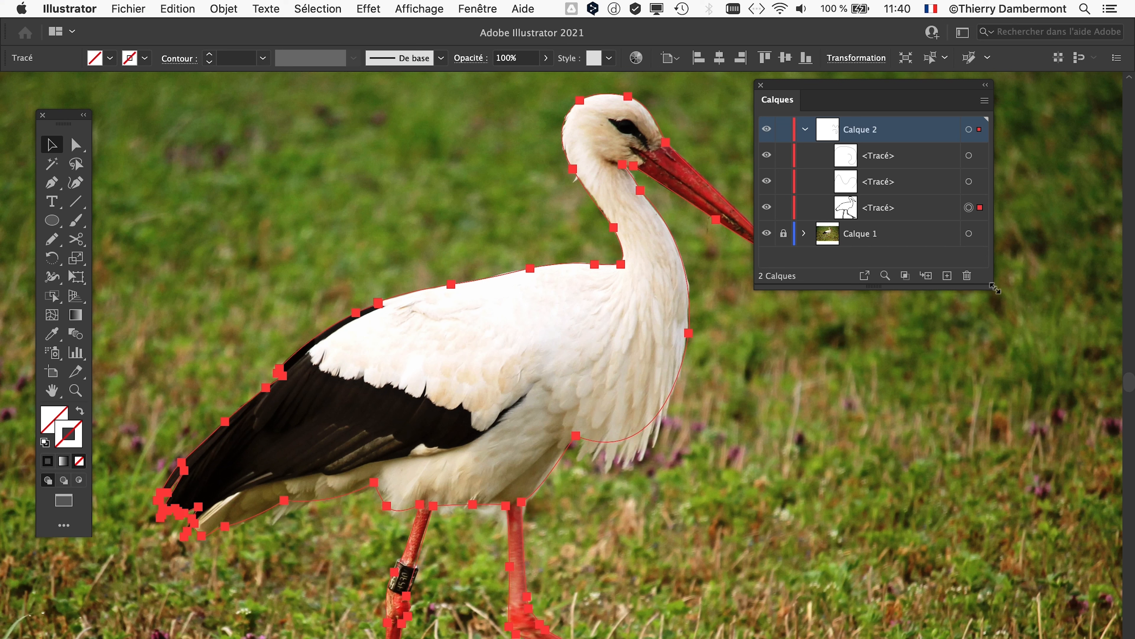
pyautogui.moveTo(993, 288); pyautogui.dragTo(1004, 339)
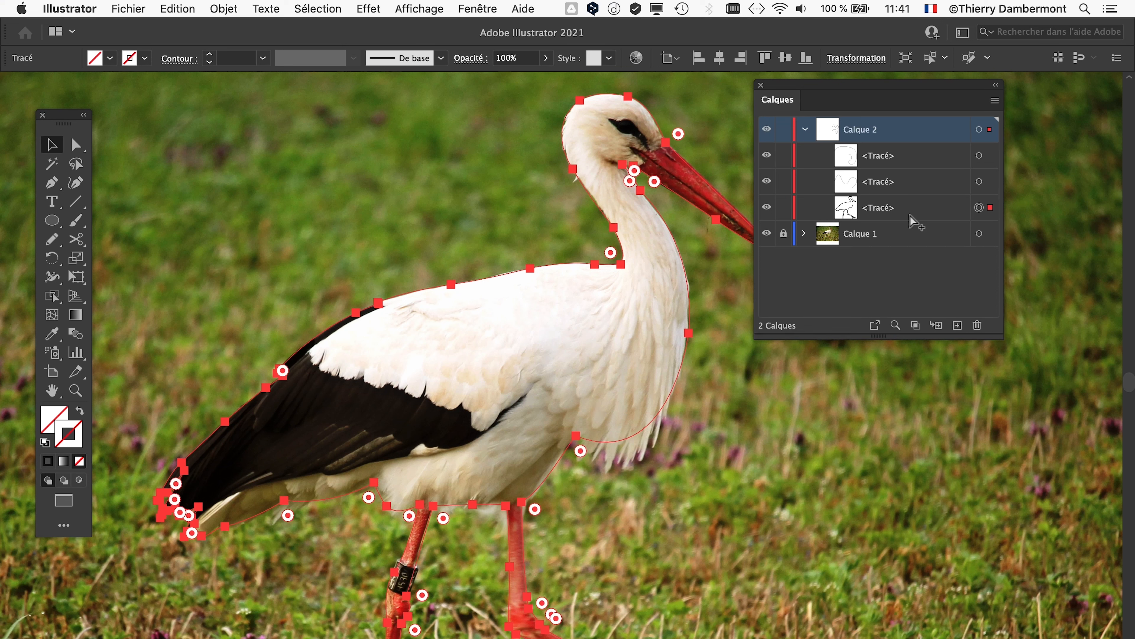
# Delete the two practice curves on the second artboard and highlight the remaining stork path in Calque 2
pyautogui.scroll(-2, 904, 431)
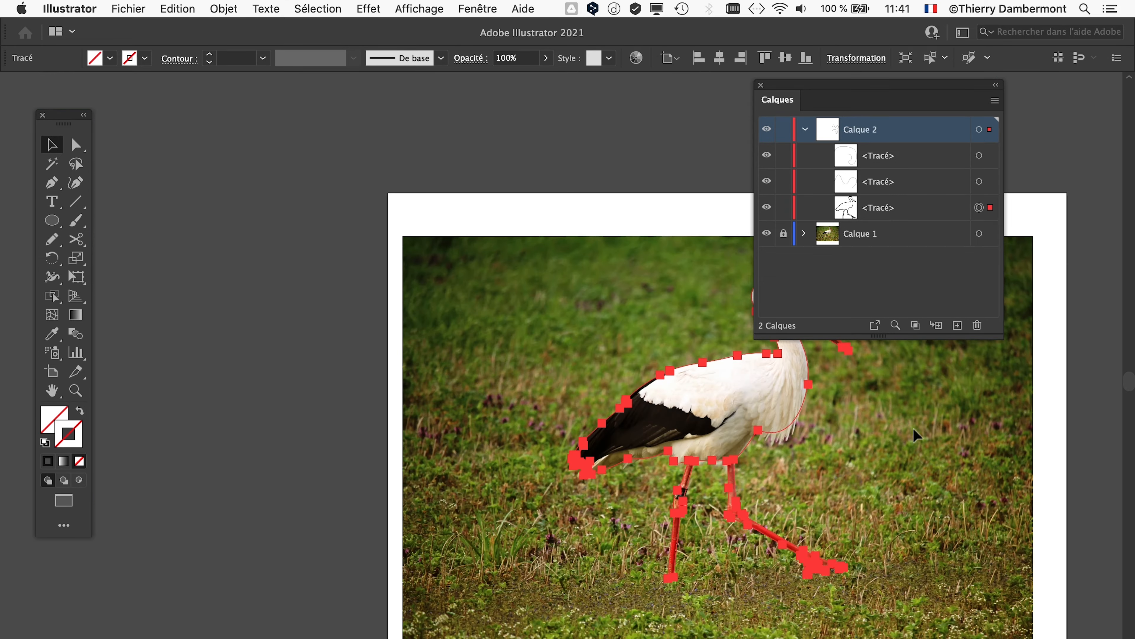
pyautogui.moveTo(932, 448); pyautogui.dragTo(168, 435)
pyautogui.moveTo(398, 192); pyautogui.dragTo(613, 519)
pyautogui.press('Delete')
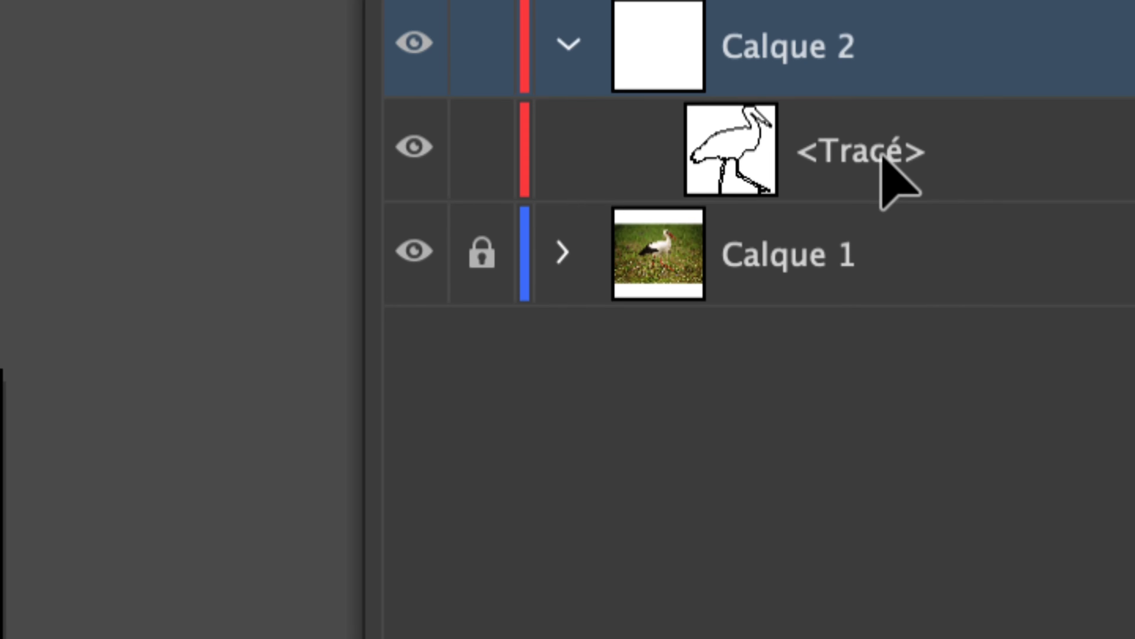
pyautogui.click(881, 154)
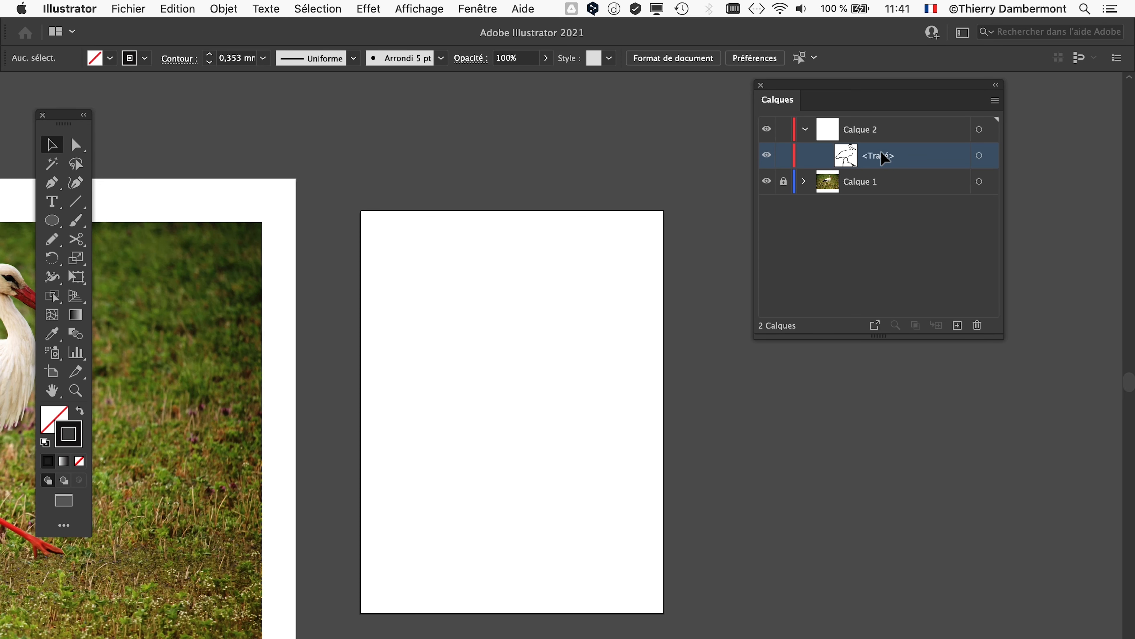
# Select the stork outline over the photo and give it a black stroke from the swatches, leaving the fill empty
pyautogui.moveTo(482, 322); pyautogui.dragTo(893, 374)
pyautogui.scroll(5, 466, 362)
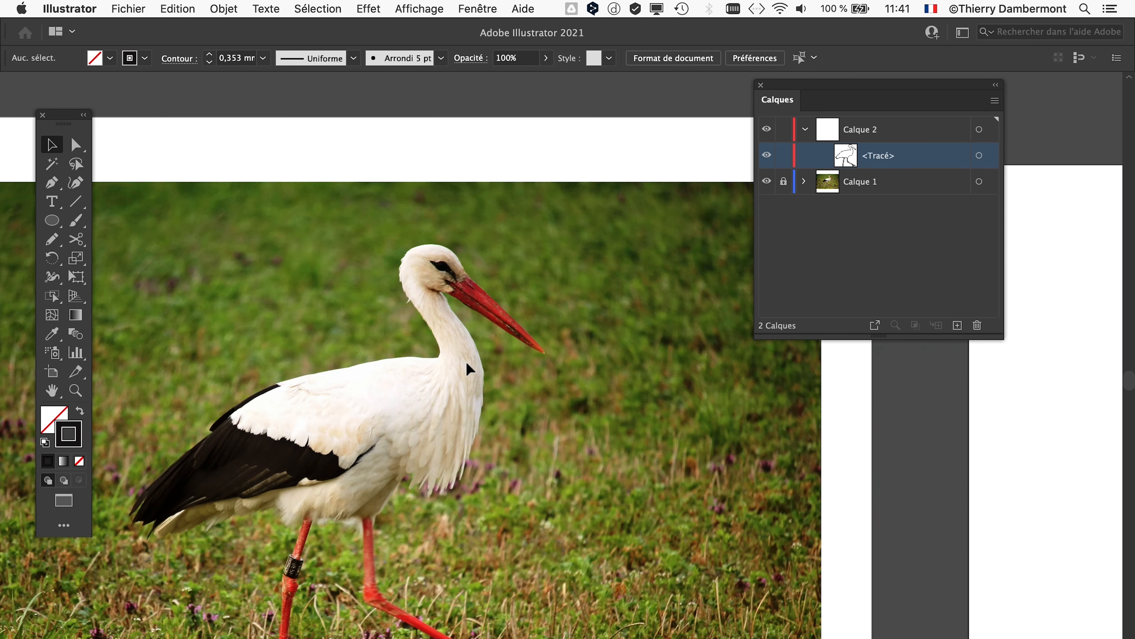
pyautogui.scroll(-3, 521, 317)
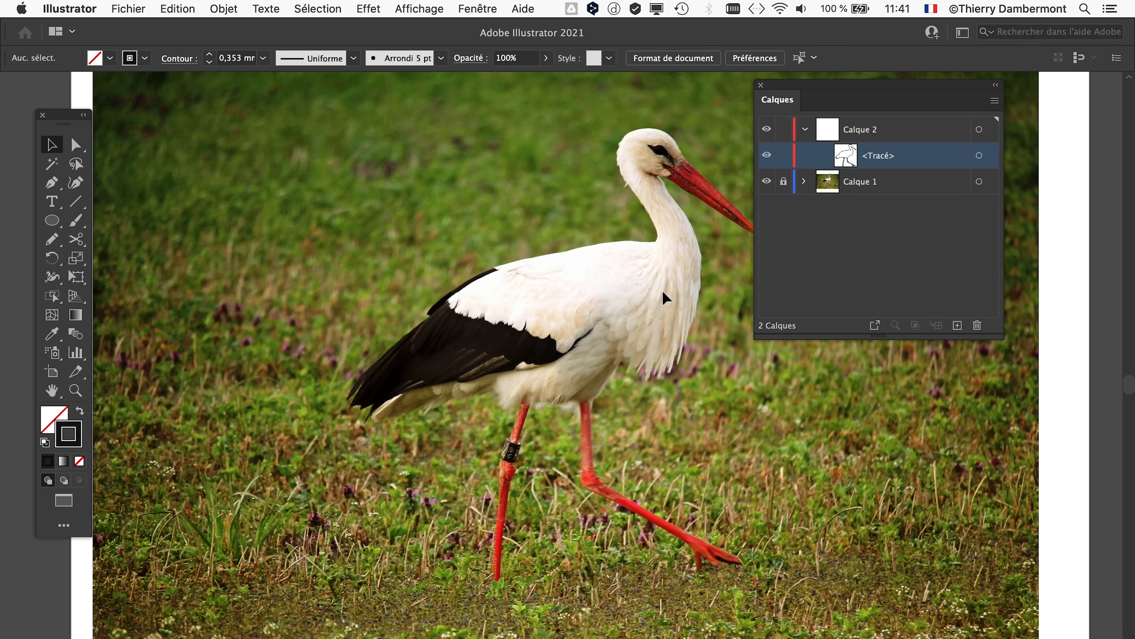
pyautogui.moveTo(666, 297); pyautogui.dragTo(448, 282)
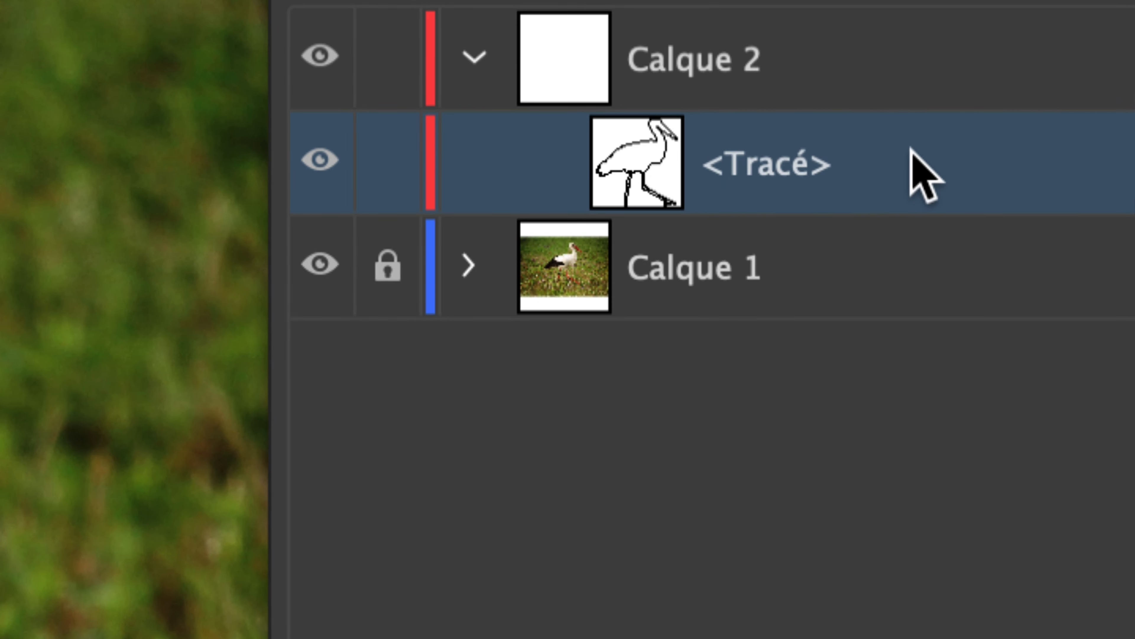
pyautogui.moveTo(910, 150)
pyautogui.mouseDown()
pyautogui.moveTo(930, 158)
pyautogui.moveTo(940, 138)
pyautogui.moveTo(916, 154)
pyautogui.mouseUp()
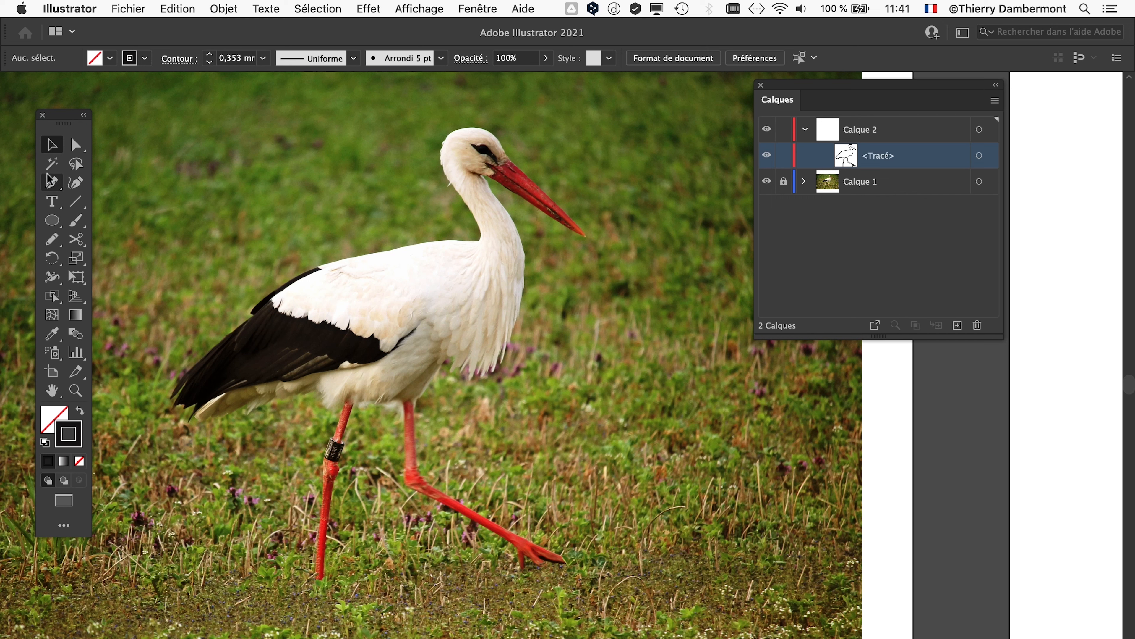
pyautogui.click(303, 281)
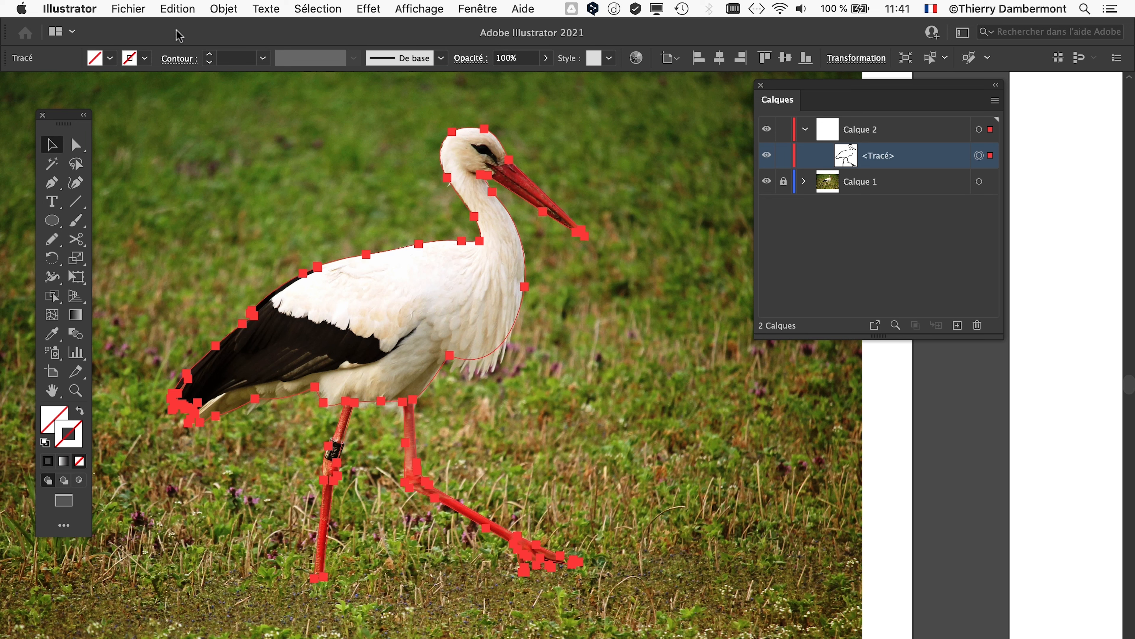
pyautogui.moveTo(820, 84); pyautogui.dragTo(806, 106)
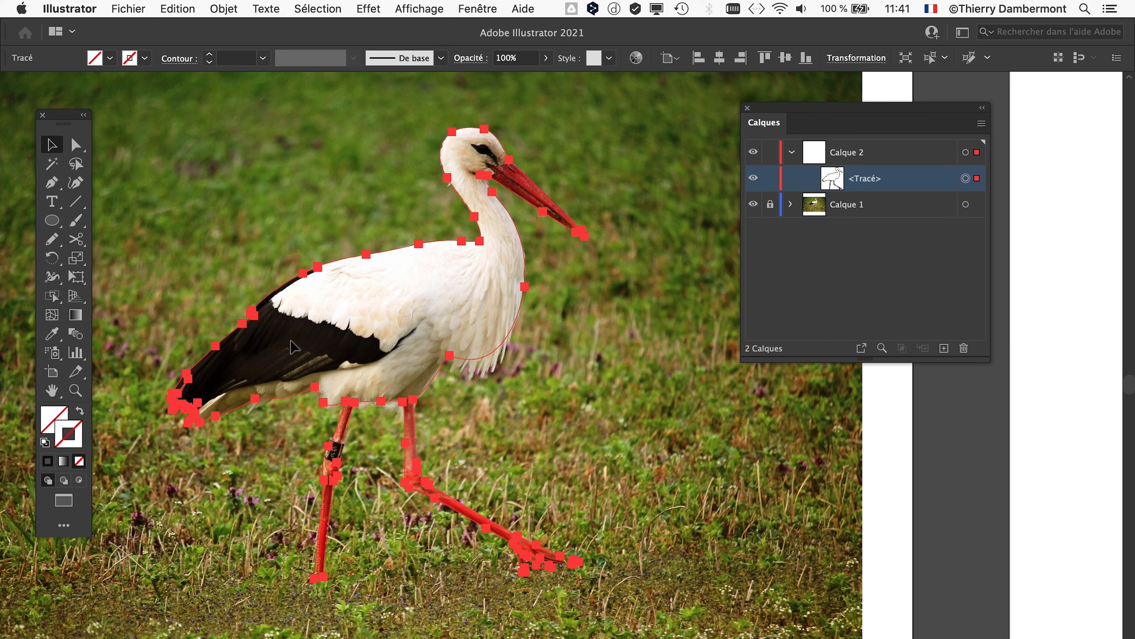
pyautogui.click(476, 8)
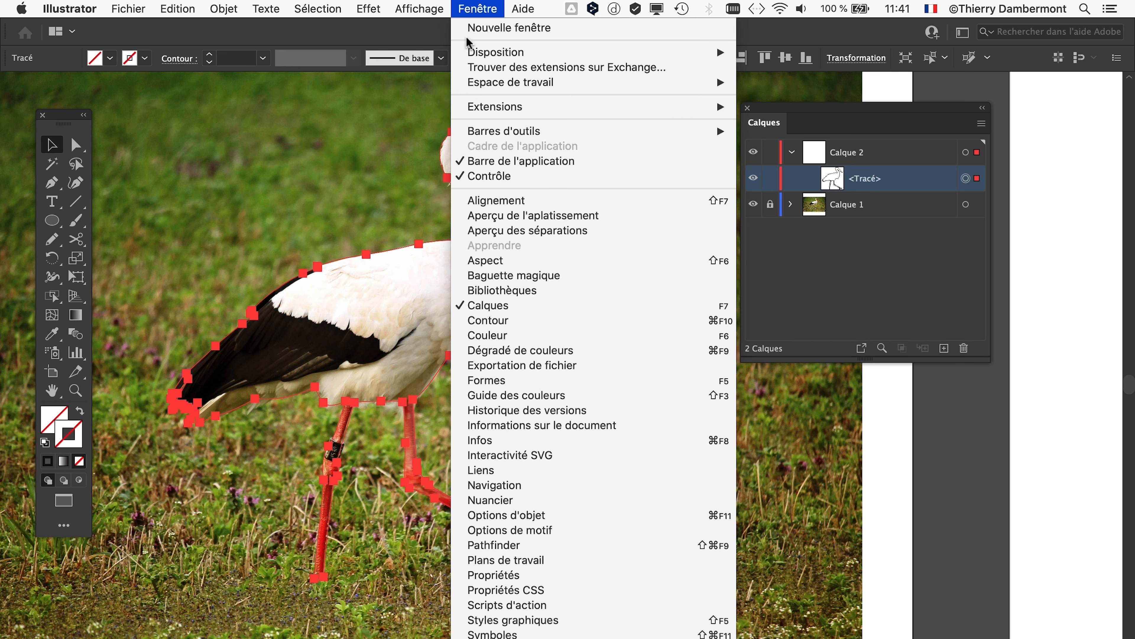
pyautogui.click(521, 500)
pyautogui.moveTo(874, 111); pyautogui.dragTo(487, 212)
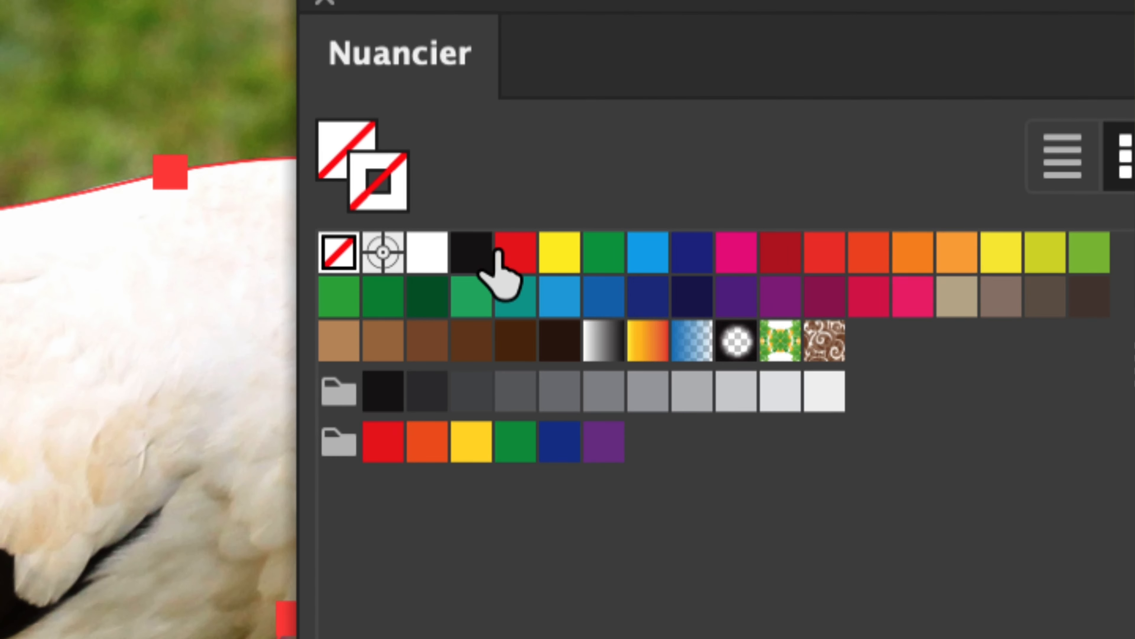
pyautogui.click(499, 385)
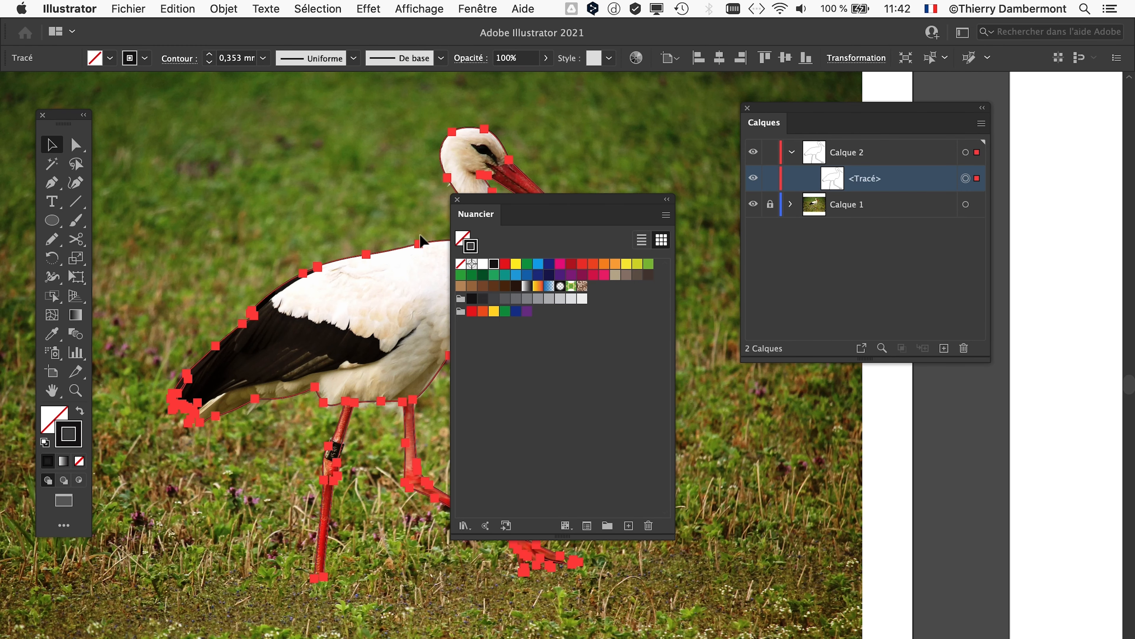
pyautogui.moveTo(512, 205); pyautogui.dragTo(715, 420)
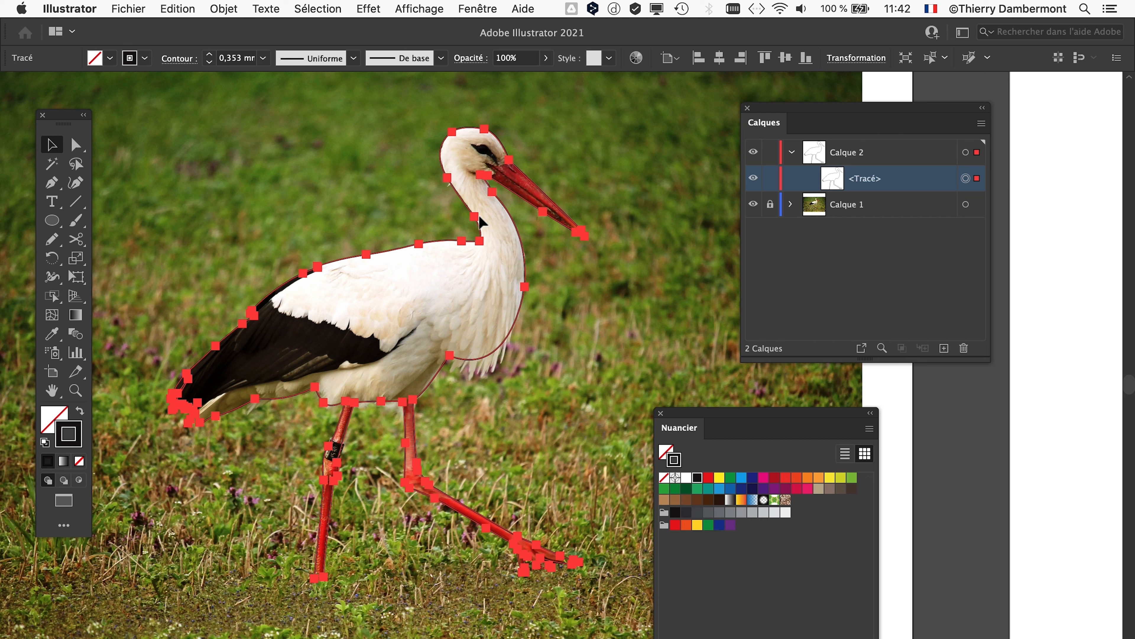
# Copy the stork outline and paste the duplicate in place in Calque 2
pyautogui.click(185, 8)
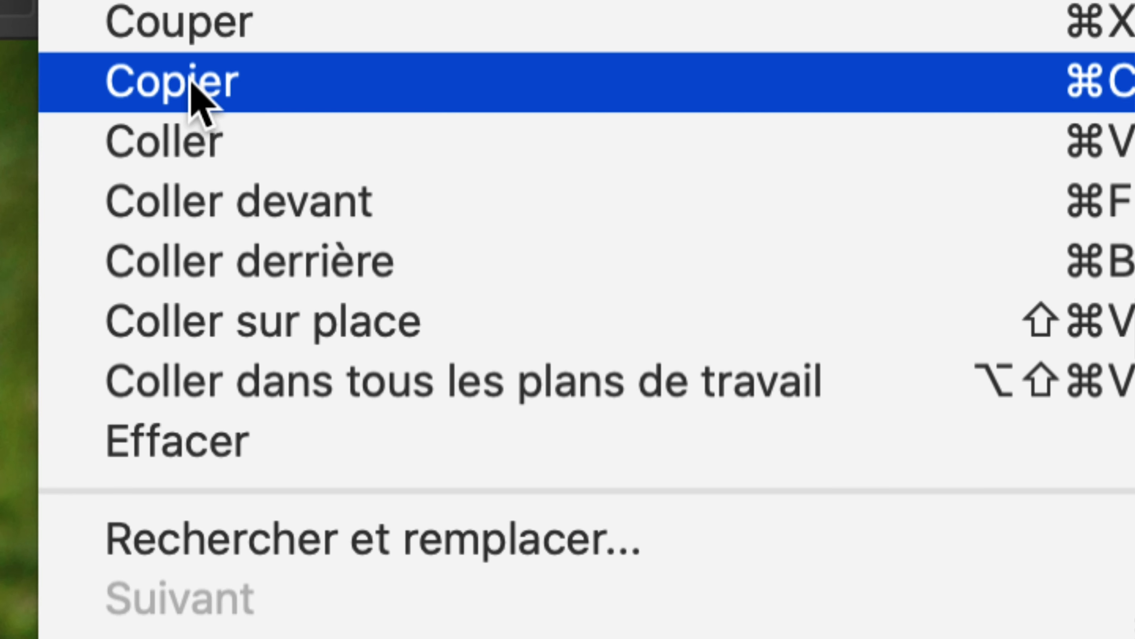
pyautogui.click(192, 87)
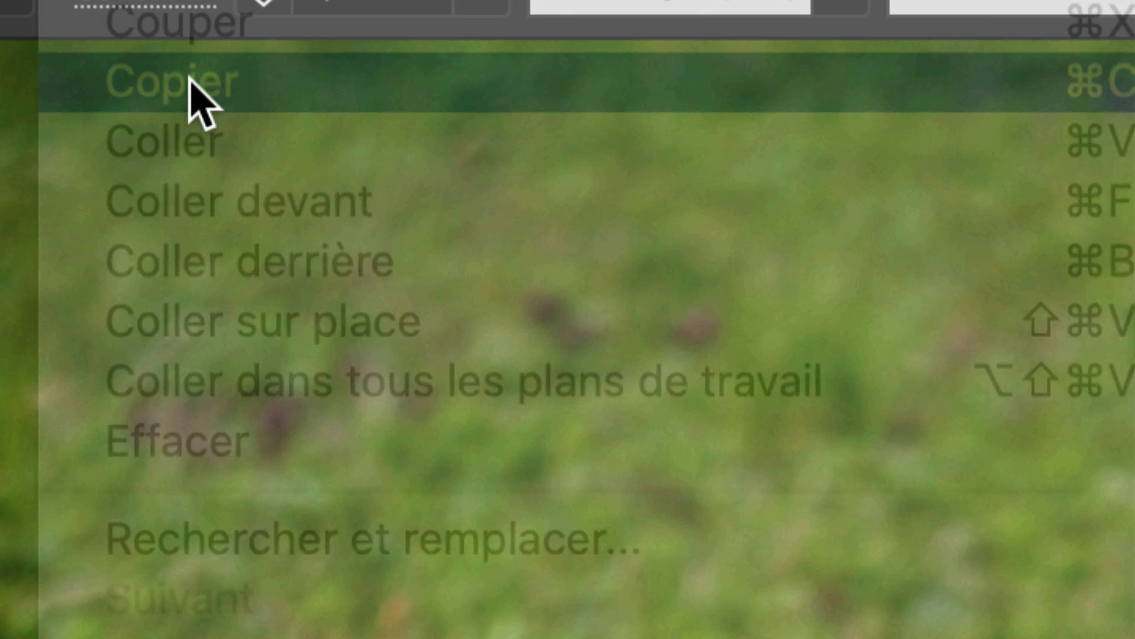
pyautogui.click(191, 7)
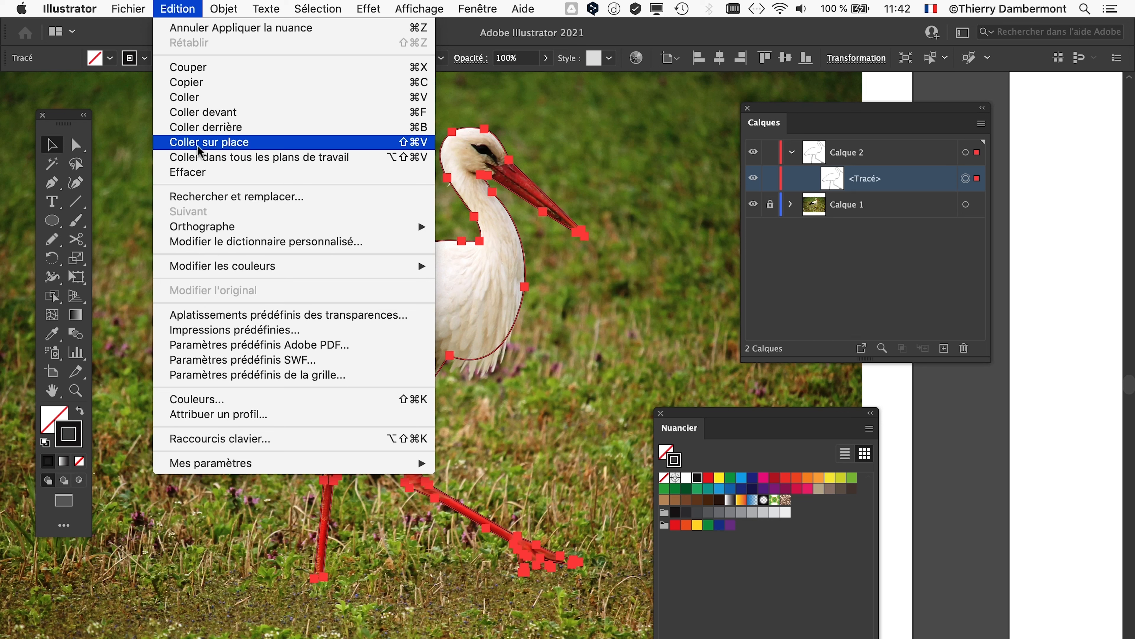
pyautogui.click(199, 148)
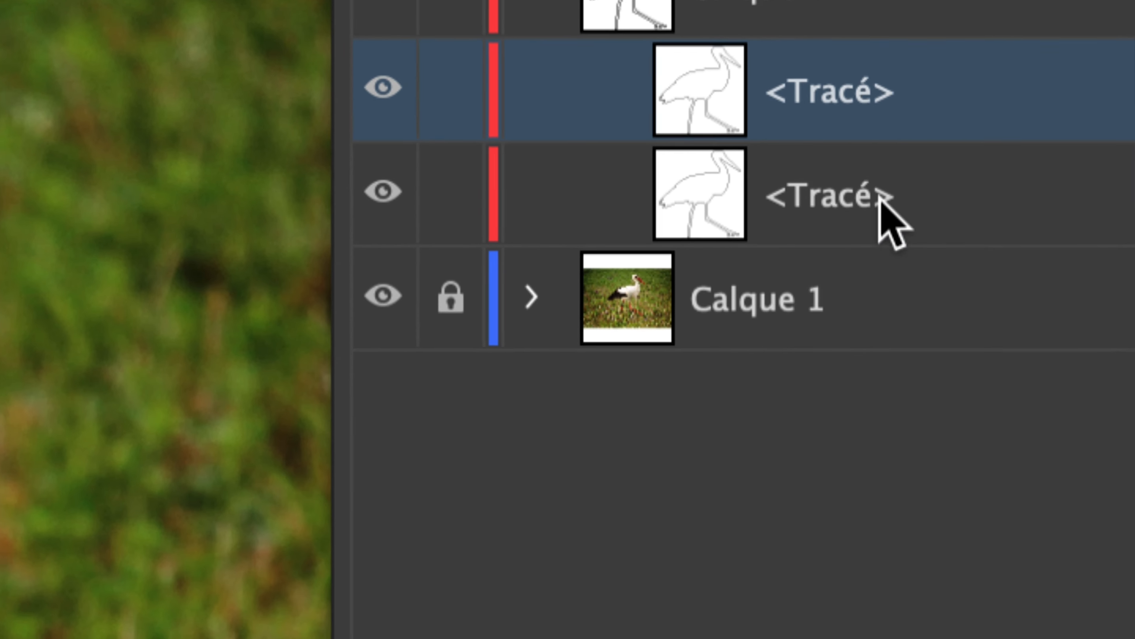
# Rename the lower of the two stork paths in Calque 2 as "backup silhouette"
pyautogui.click(876, 201)
pyautogui.doubleClick(875, 198)
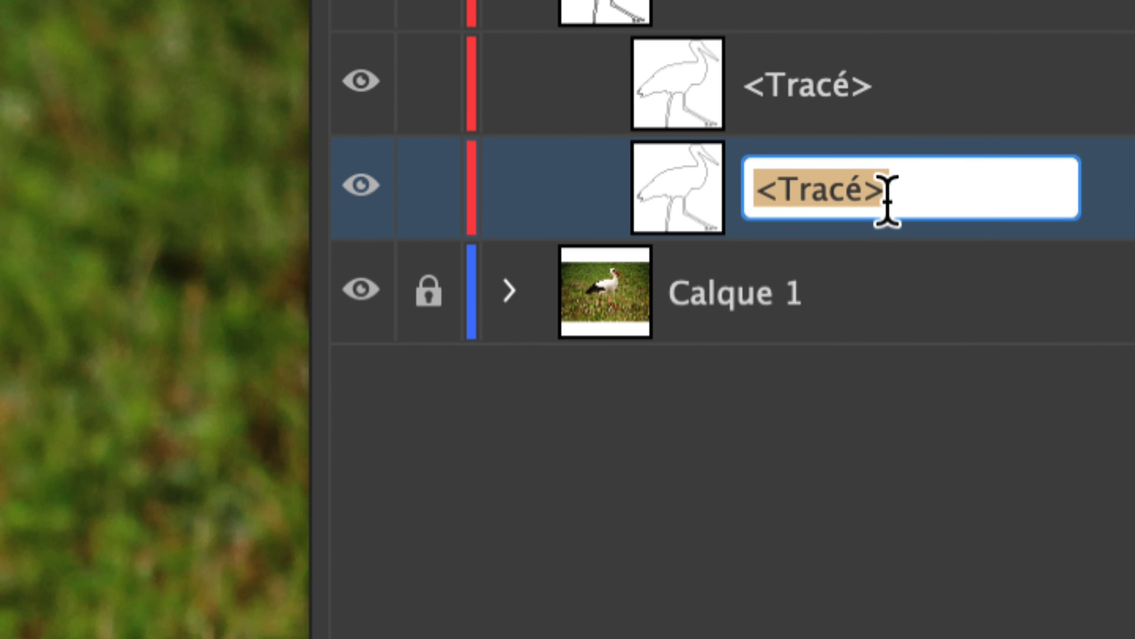
pyautogui.write('backup')
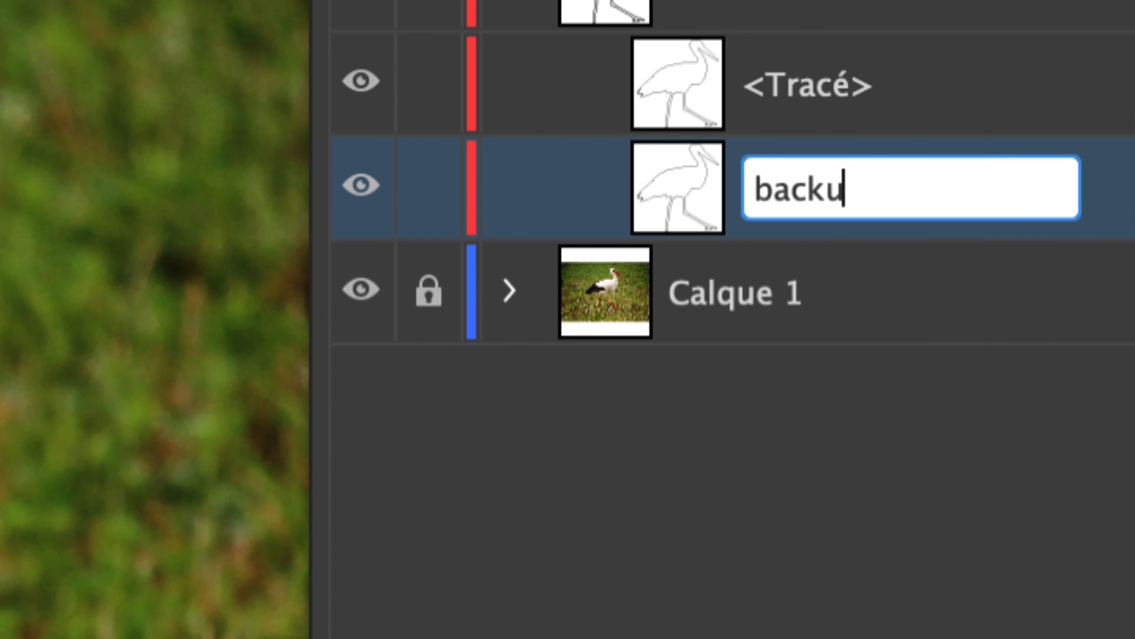
pyautogui.write(' silhouette')
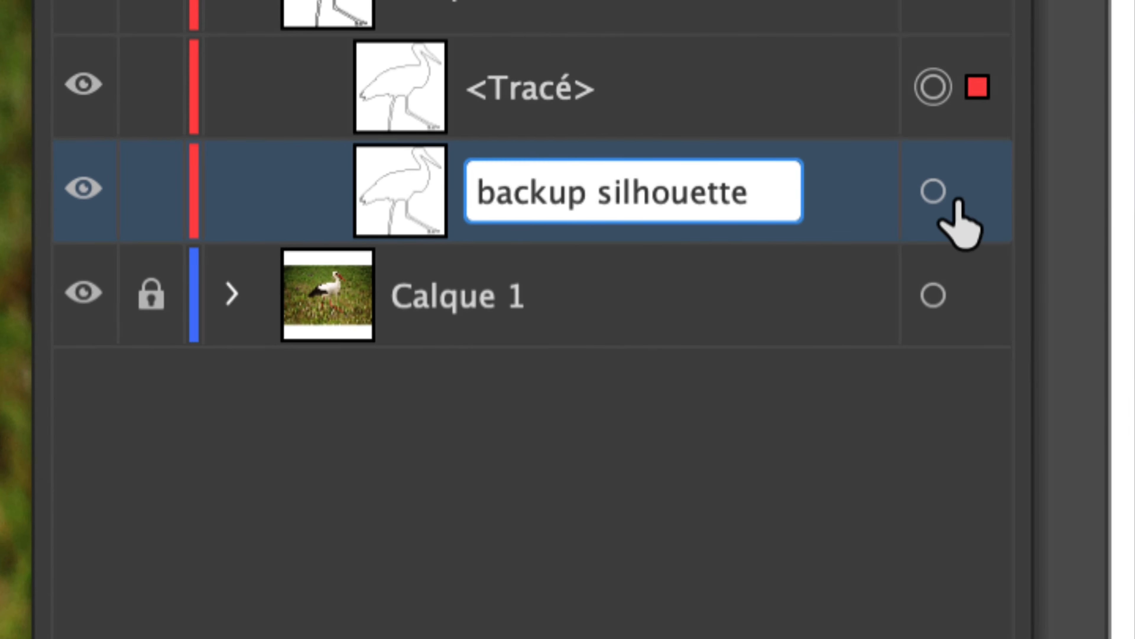
pyautogui.press('Return')
# Lock the backup silhouette path and hide it
pyautogui.click(823, 142)
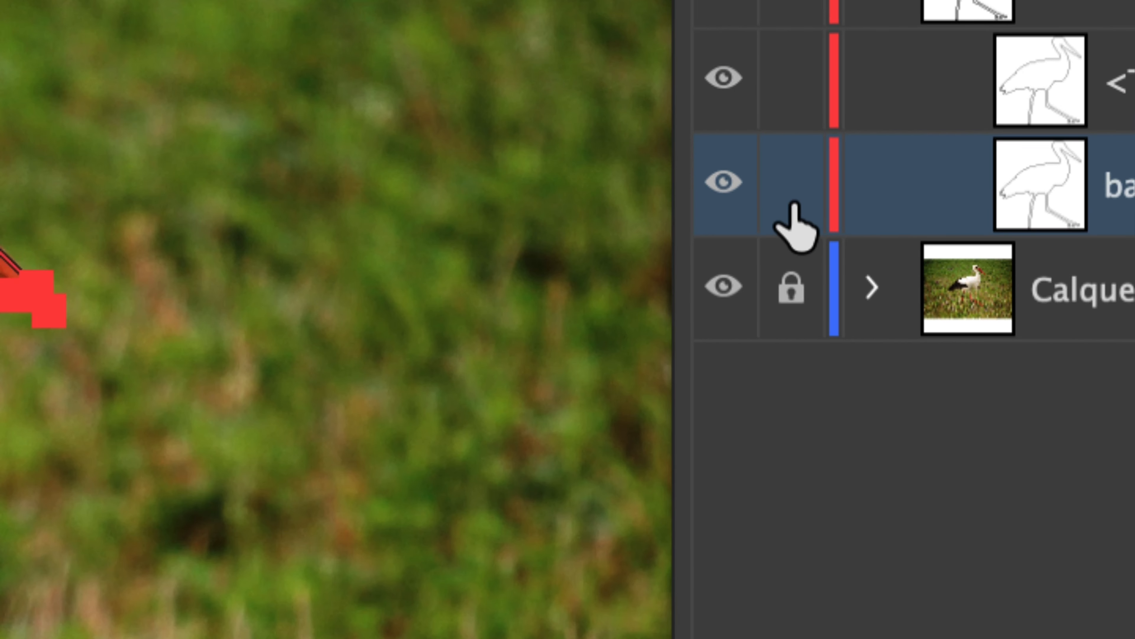
pyautogui.click(447, 190)
pyautogui.click(379, 187)
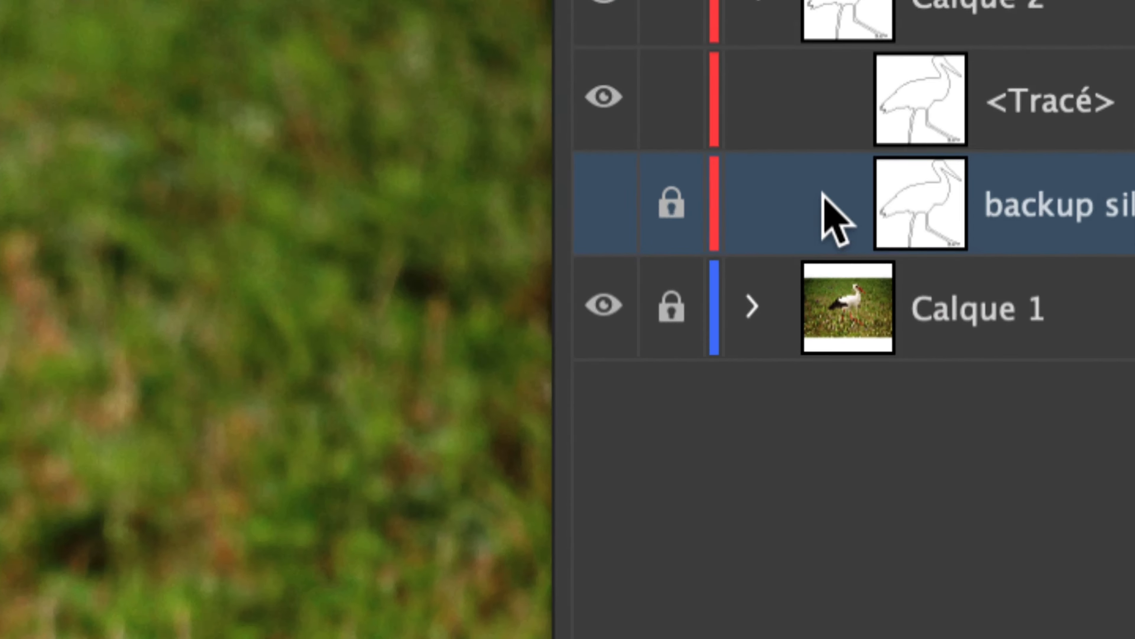
# Lock the visible stork path in Calque 2 and rename it "silhouette qui va être modifiée"
pyautogui.click(864, 197)
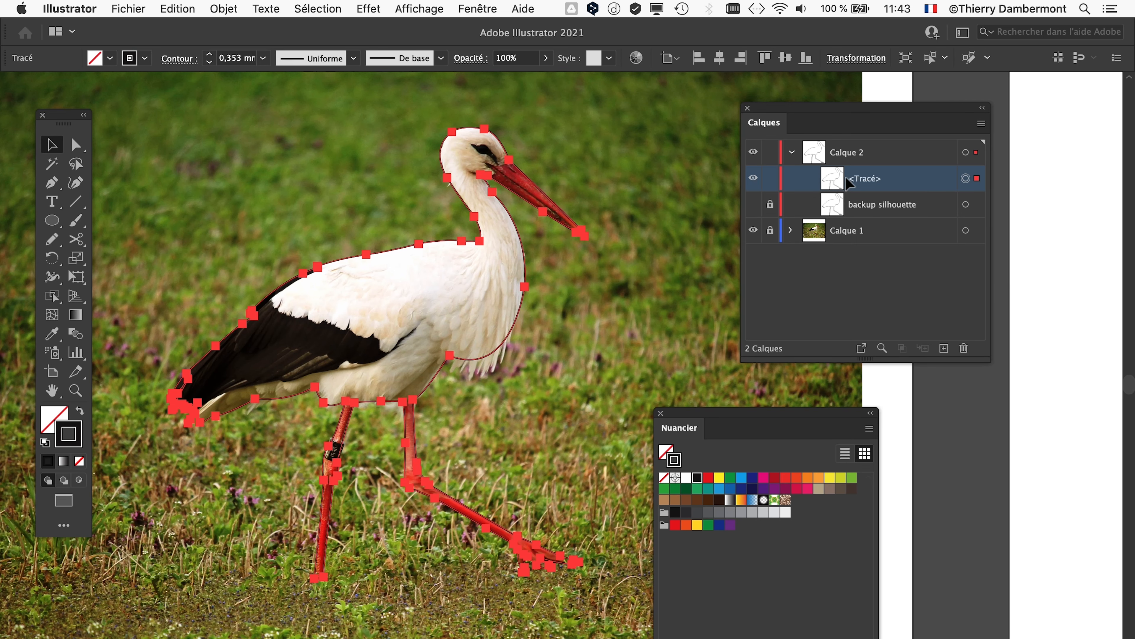
pyautogui.moveTo(669, 296); pyautogui.dragTo(635, 280)
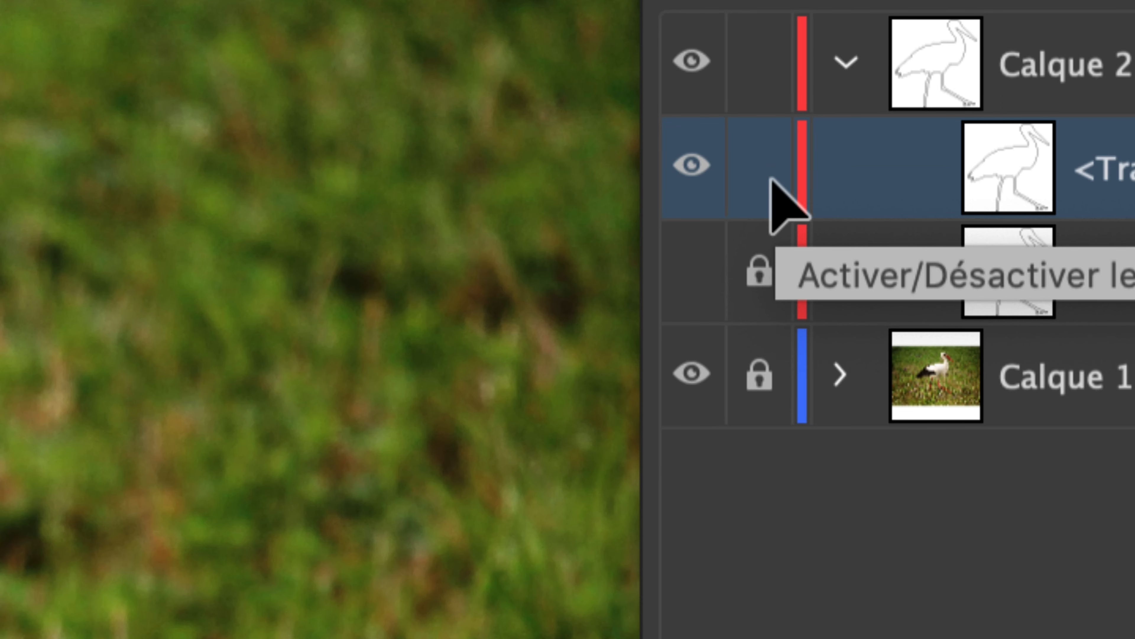
pyautogui.click(762, 172)
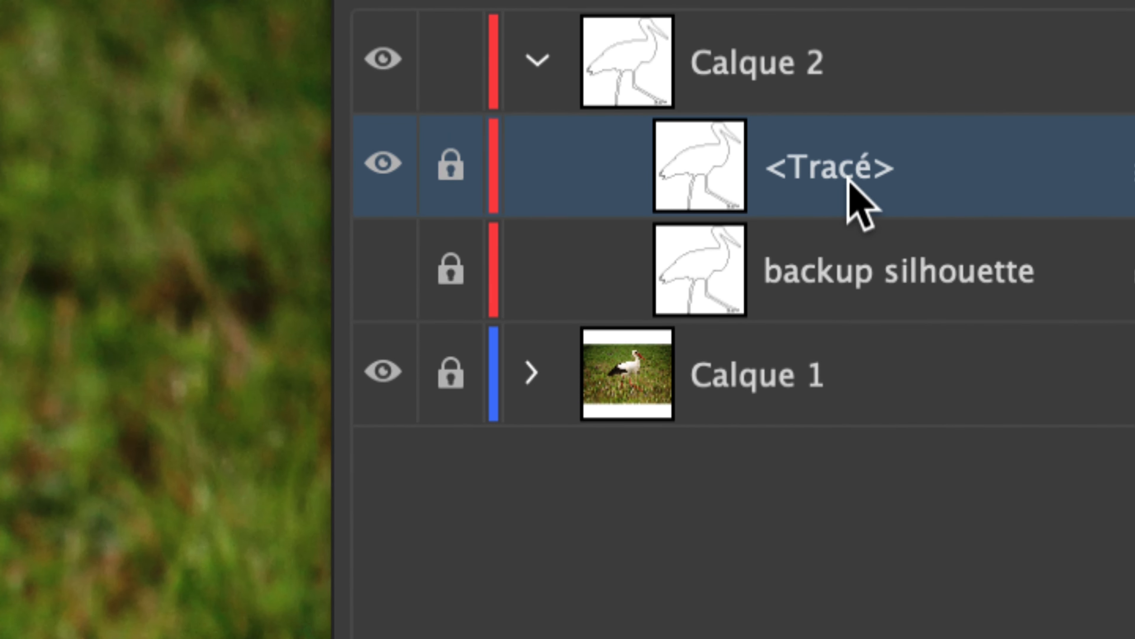
pyautogui.doubleClick(850, 178)
pyautogui.write('sil')
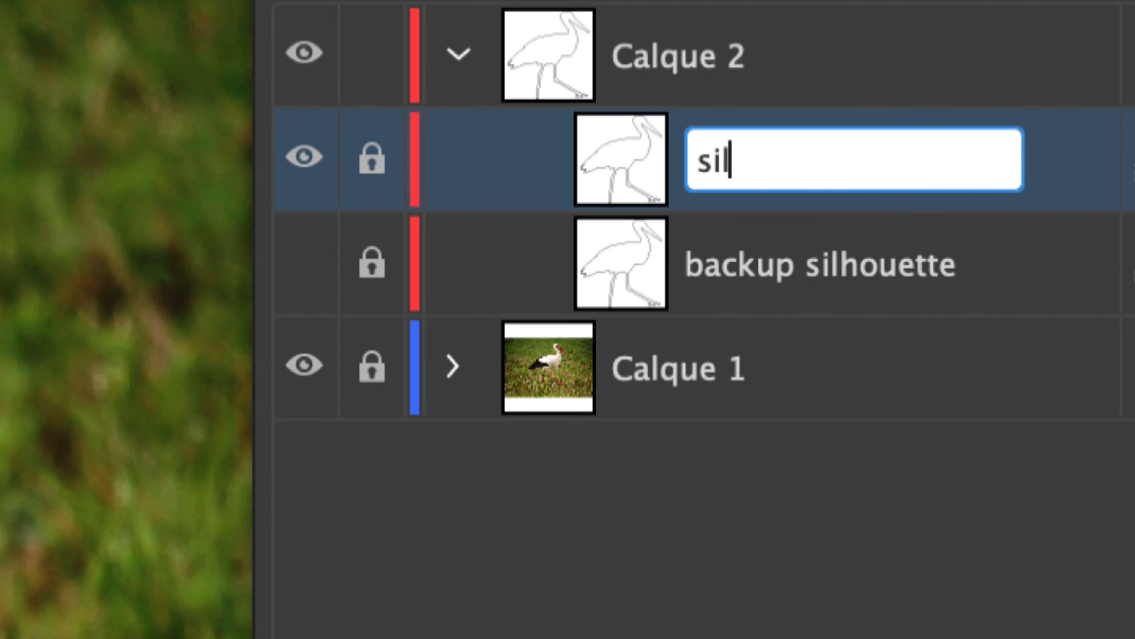
pyautogui.write('houette à ')
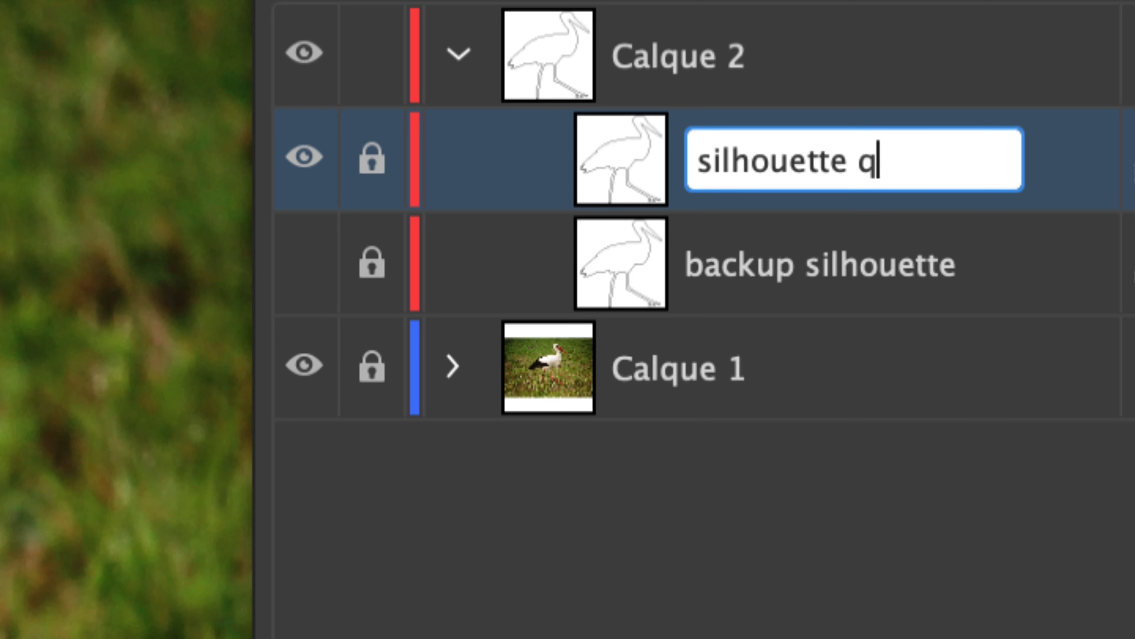
pyautogui.write('ui va être modifiée')
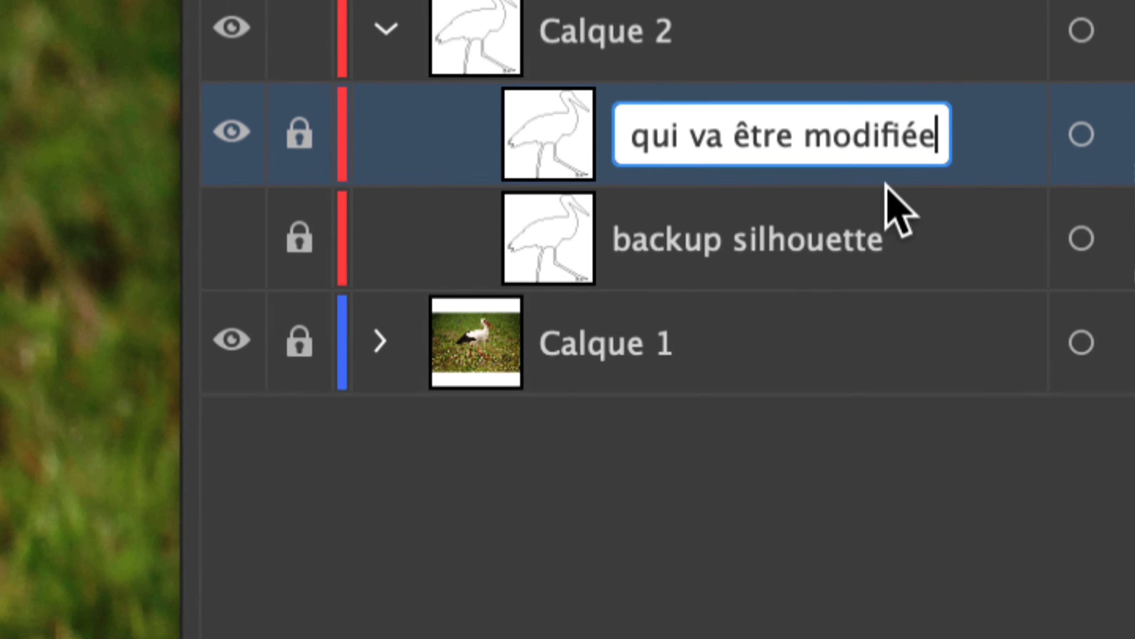
pyautogui.press('Return')
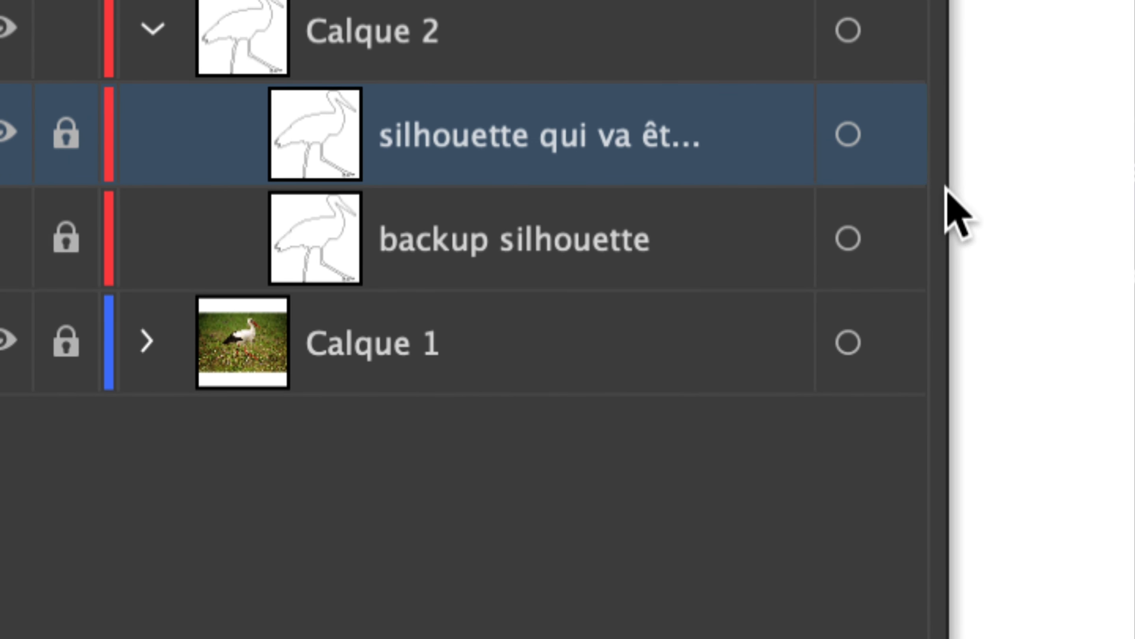
# Widen the Calques panel so the full path names fit, and move the Nuancier panel away from the stork
pyautogui.moveTo(1026, 220); pyautogui.dragTo(1028, 195)
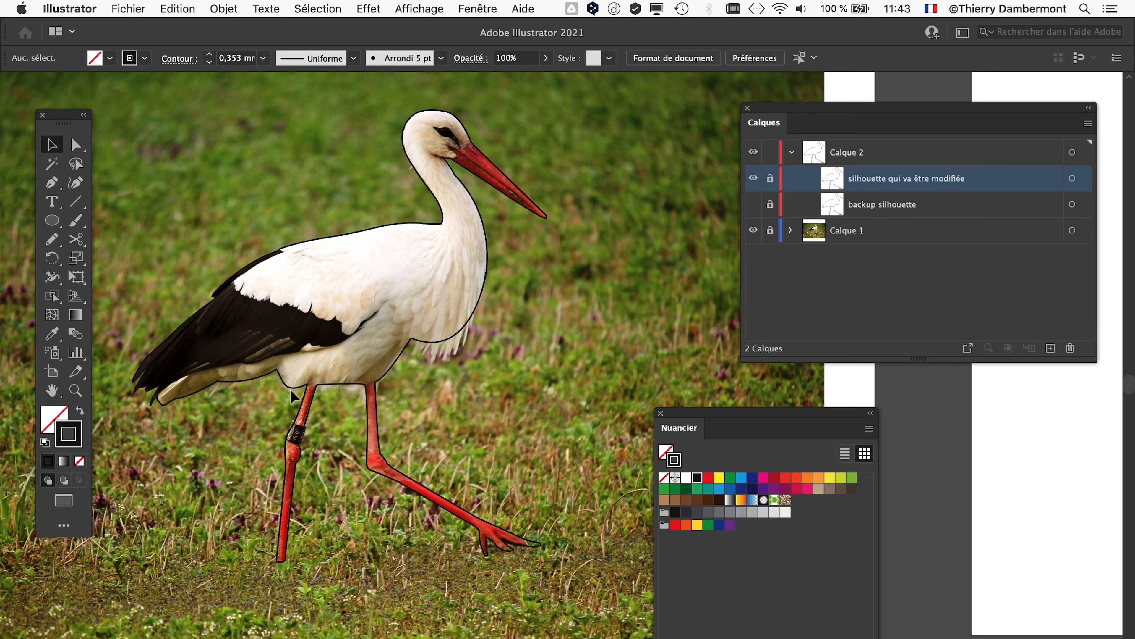
pyautogui.scroll(2, 292, 397)
pyautogui.moveTo(683, 375); pyautogui.dragTo(777, 464)
# Start a Pen path just outside the outline under the beak's base and curve it along the feather edge to the corner of the mouth
pyautogui.scroll(3, 316, 427)
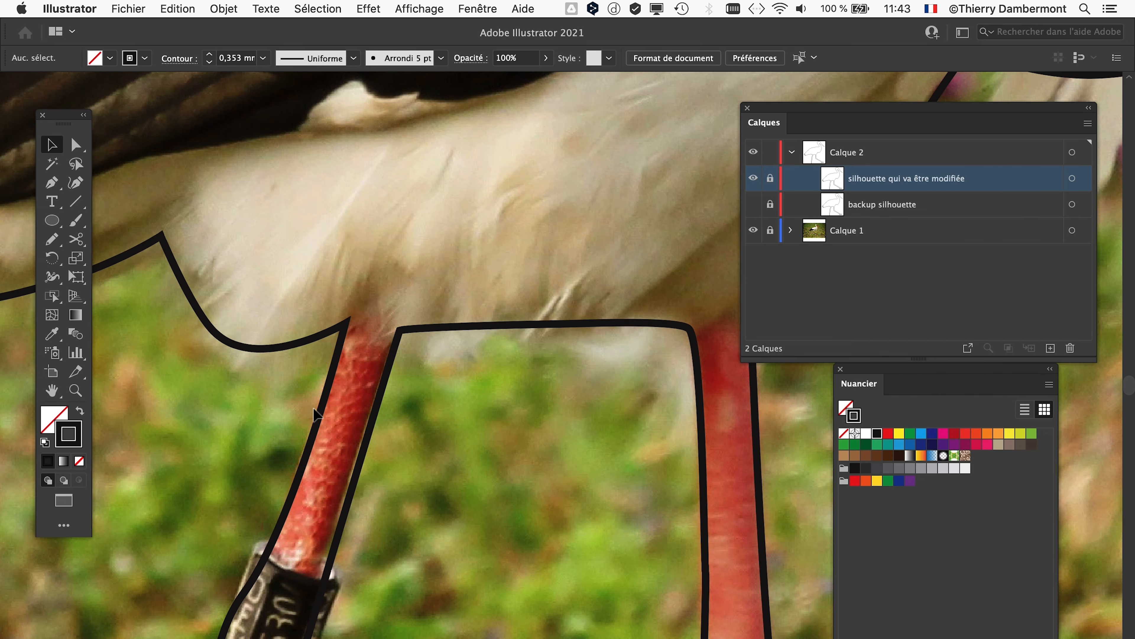
pyautogui.moveTo(562, 351); pyautogui.dragTo(386, 603)
pyautogui.scroll(-2, 474, 404)
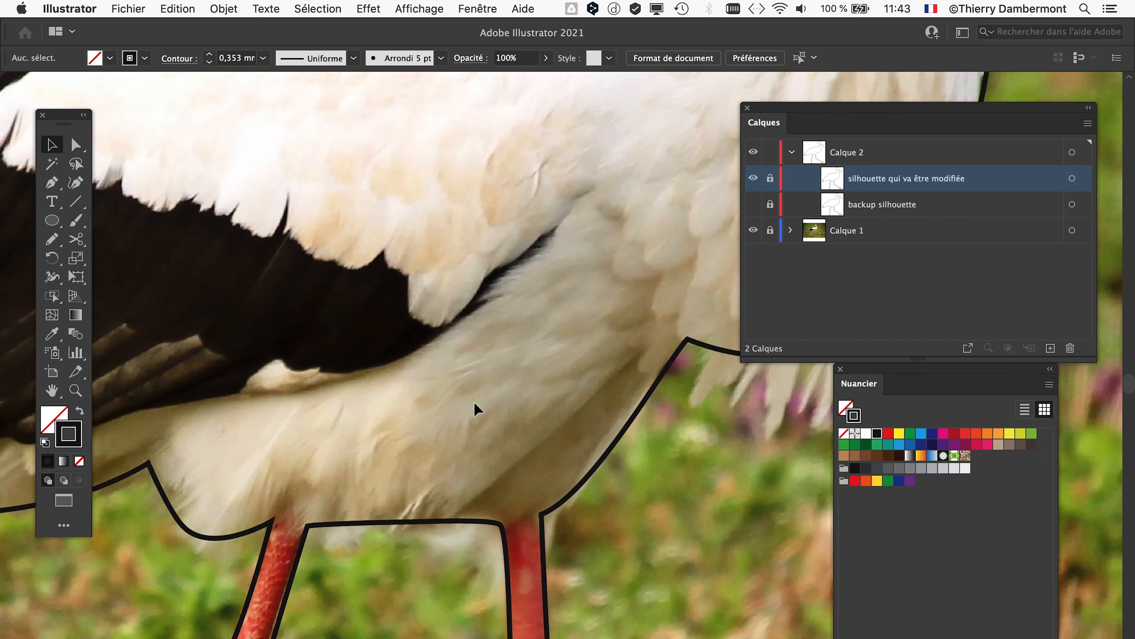
pyautogui.moveTo(549, 293); pyautogui.dragTo(344, 516)
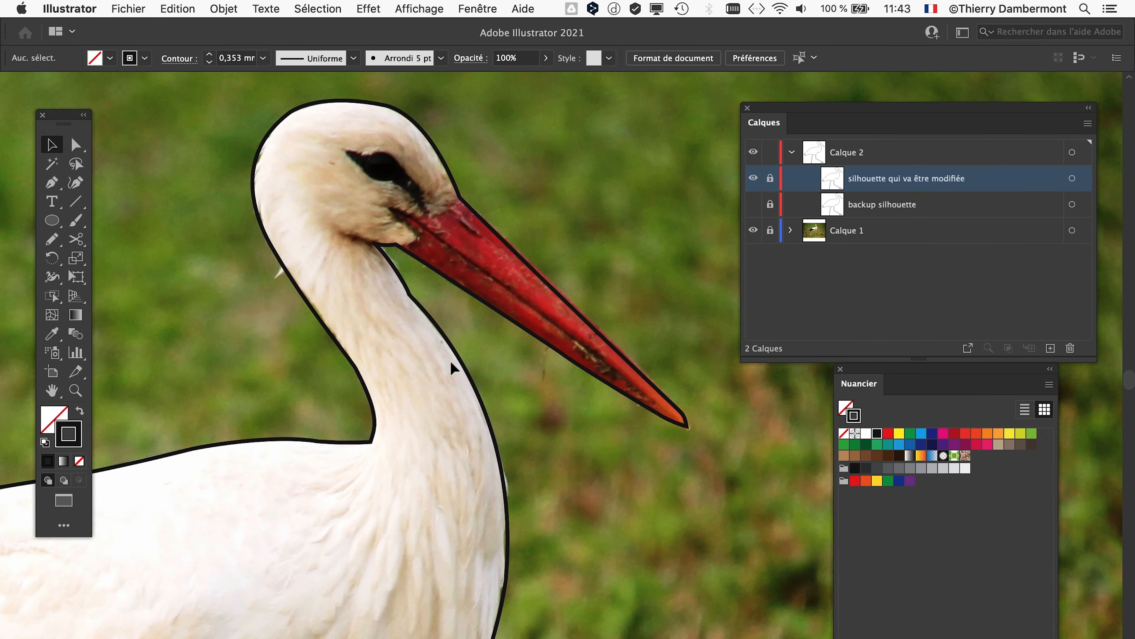
pyautogui.scroll(3, 423, 283)
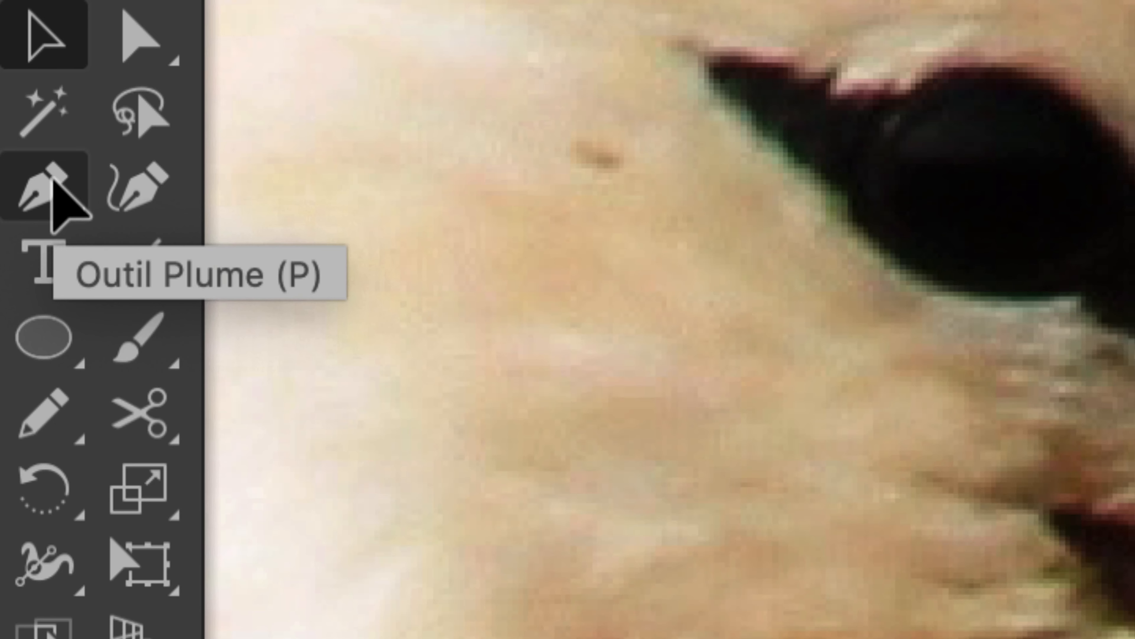
pyautogui.click(54, 181)
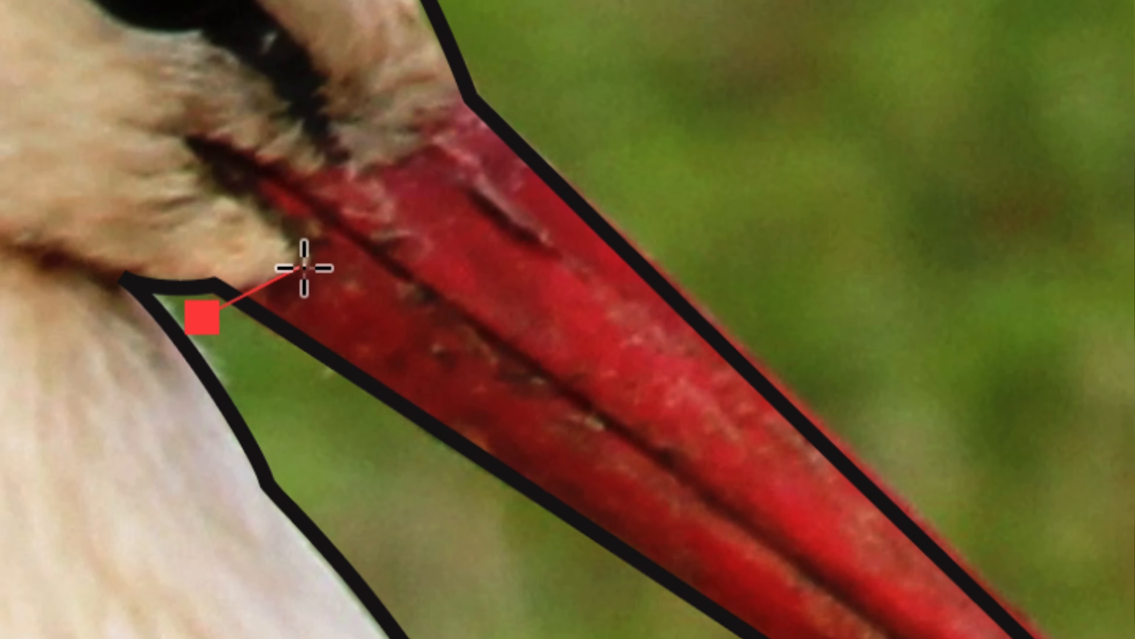
pyautogui.moveTo(388, 224); pyautogui.dragTo(395, 209)
pyautogui.scroll(5, 307, 266)
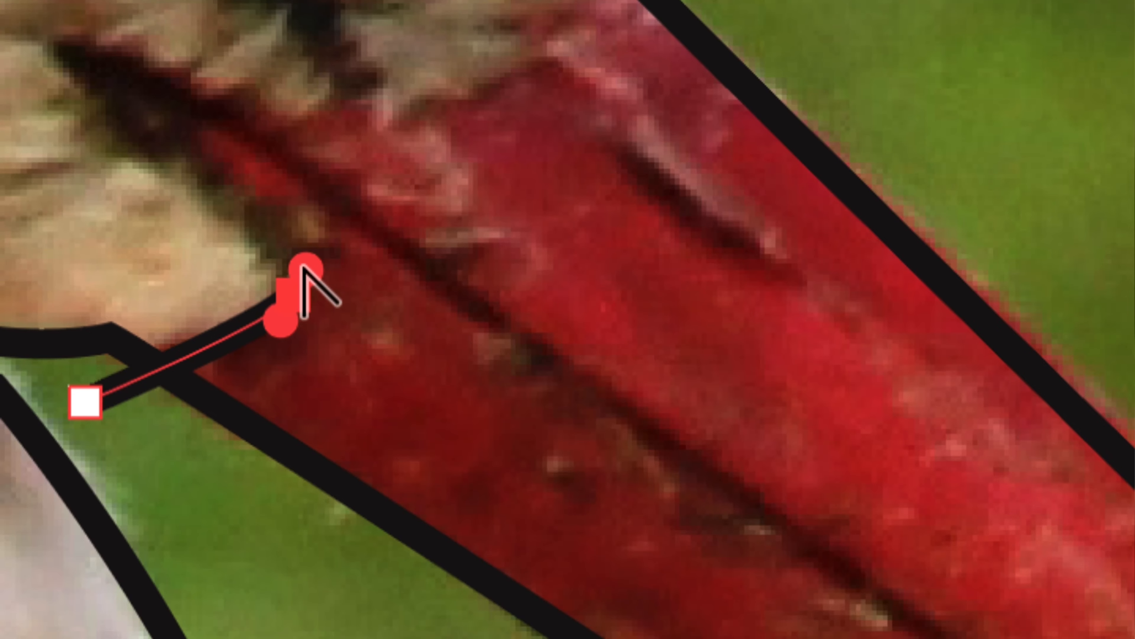
pyautogui.moveTo(306, 270); pyautogui.dragTo(296, 255)
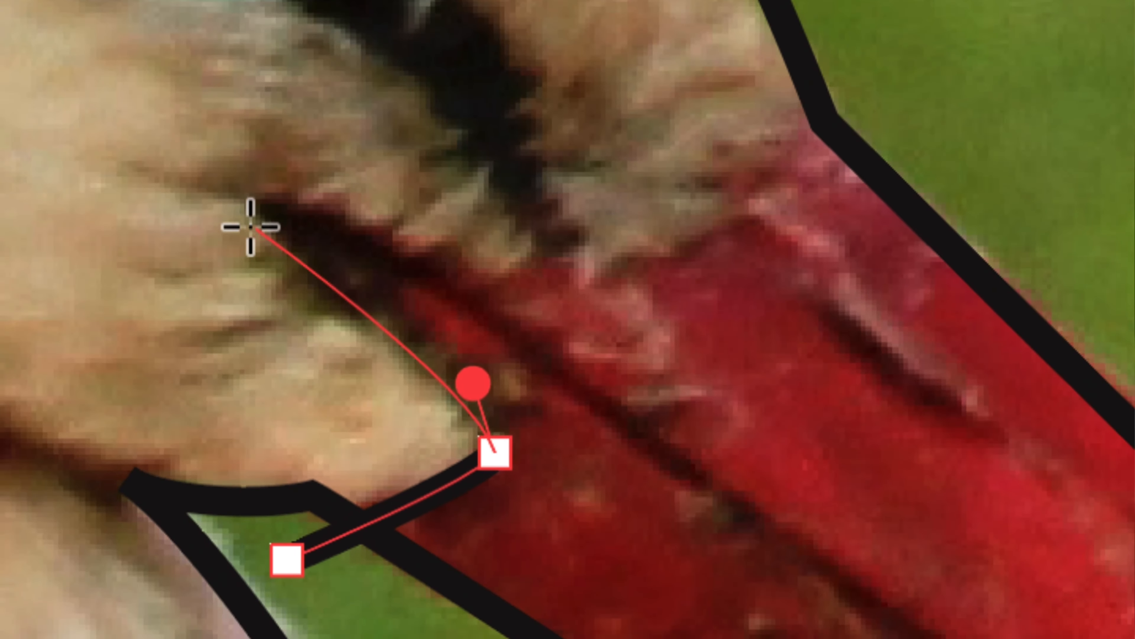
pyautogui.moveTo(70, 98); pyautogui.dragTo(69, 55)
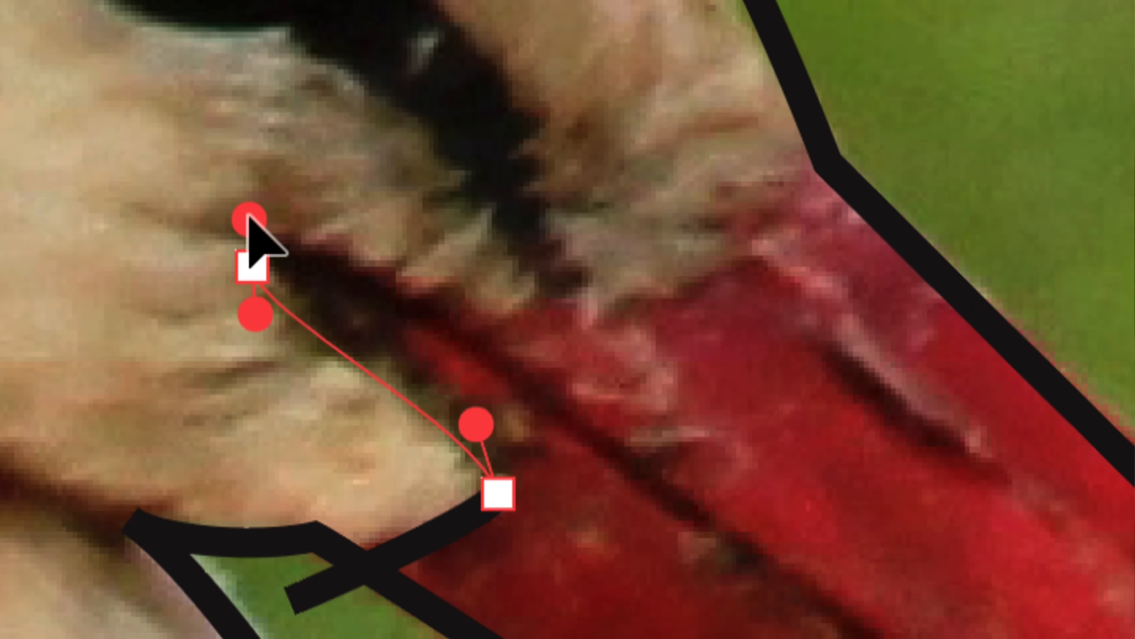
pyautogui.moveTo(253, 210); pyautogui.dragTo(353, 265)
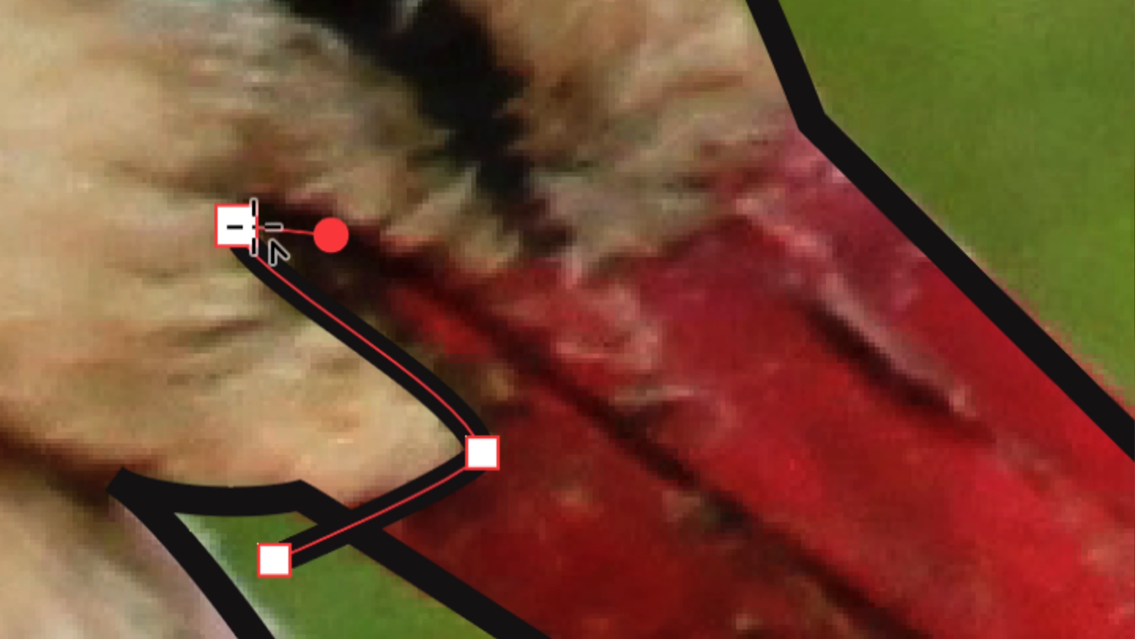
# Continue the path along the upper feather edge of the beak, end it beyond the outline above the beak, and deselect it
pyautogui.moveTo(252, 227); pyautogui.dragTo(425, 146)
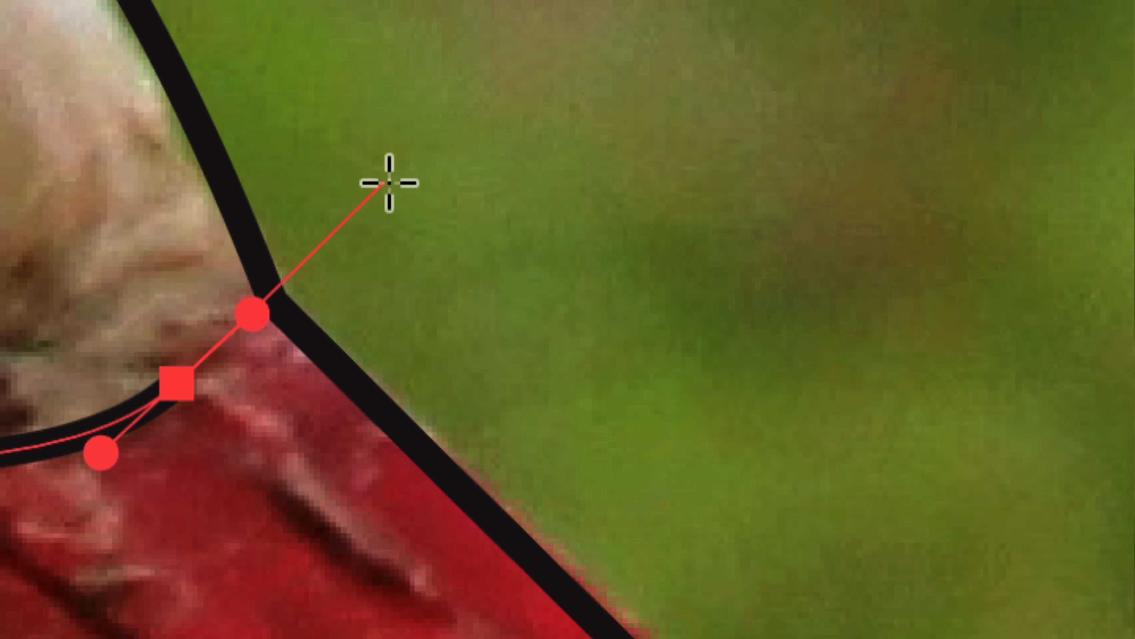
pyautogui.click(436, 155)
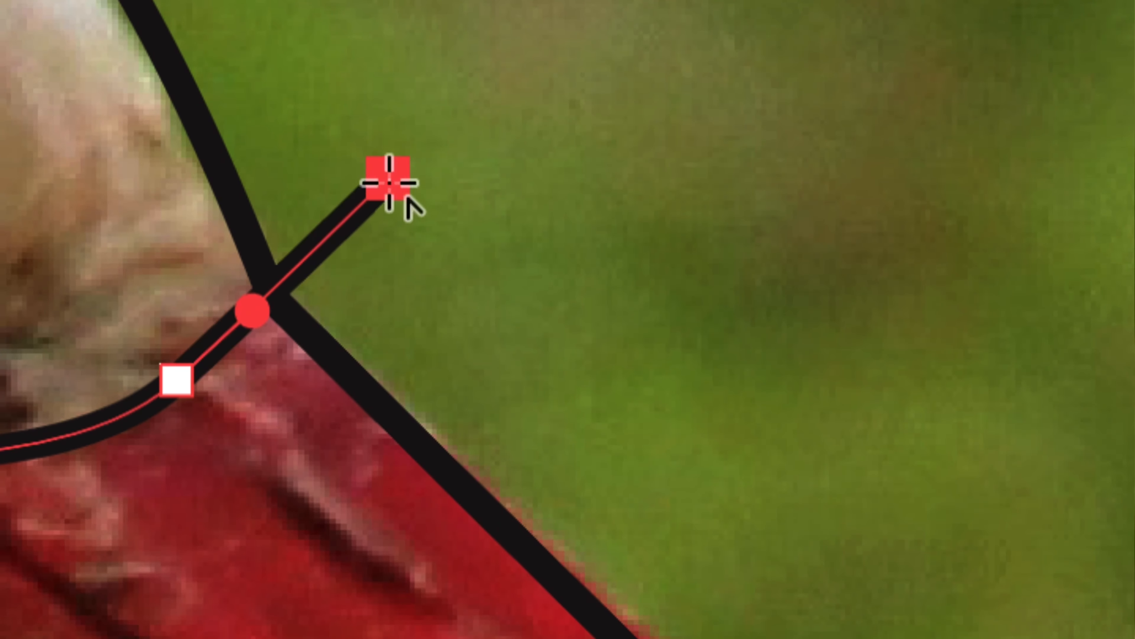
pyautogui.keyDown('ctrl'); pyautogui.click(387, 193); pyautogui.keyUp('ctrl')
pyautogui.scroll(-2, 375, 200)
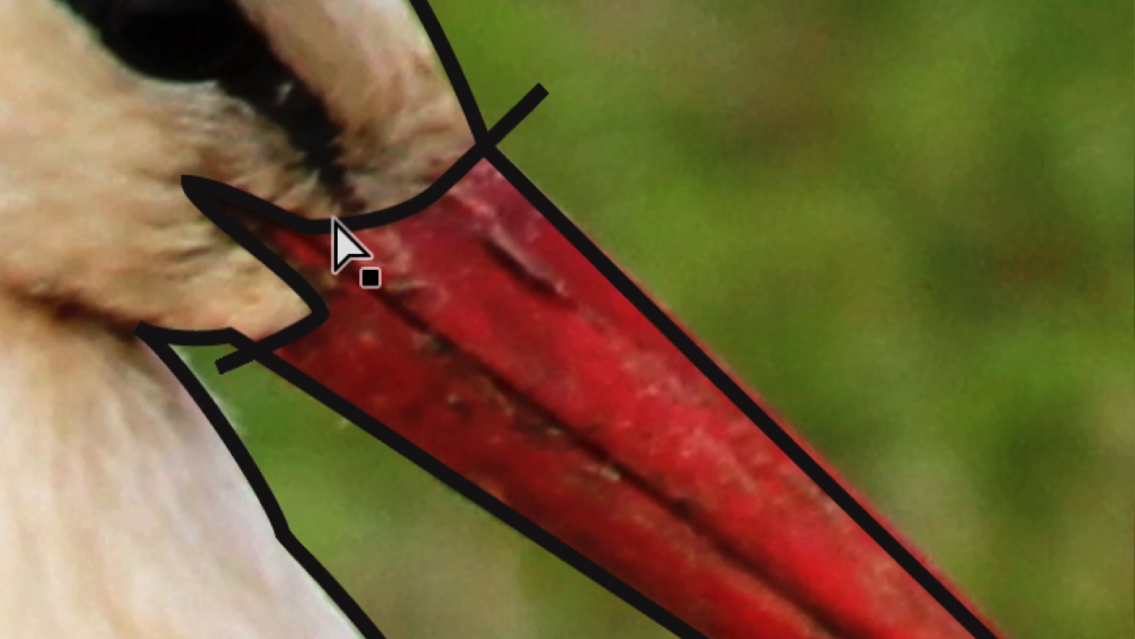
# Select the whole dividing curve at the base of the beak with the Selection tool
pyautogui.keyDown('ctrl'); pyautogui.click(334, 222); pyautogui.keyUp('ctrl')
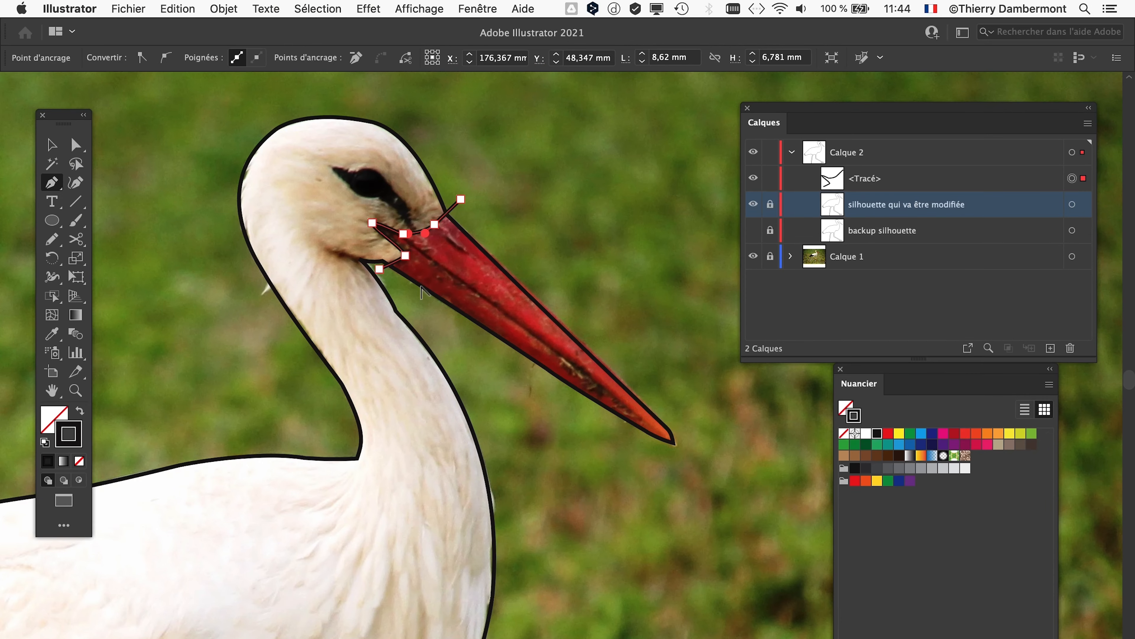
pyautogui.moveTo(493, 434); pyautogui.dragTo(559, 462)
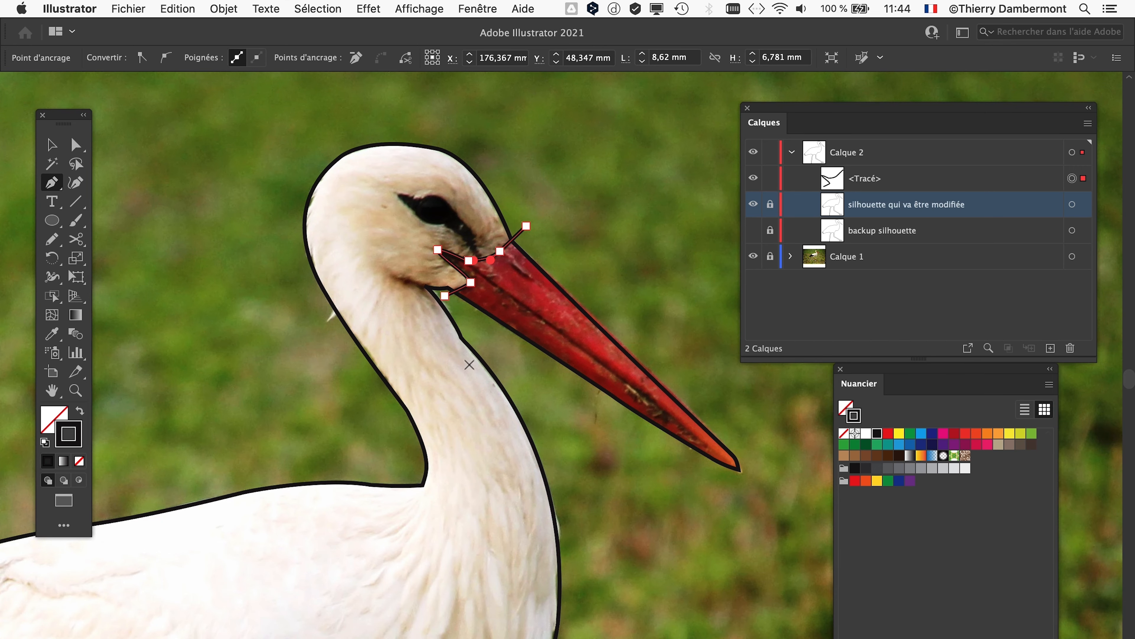
pyautogui.moveTo(469, 365); pyautogui.dragTo(336, 338)
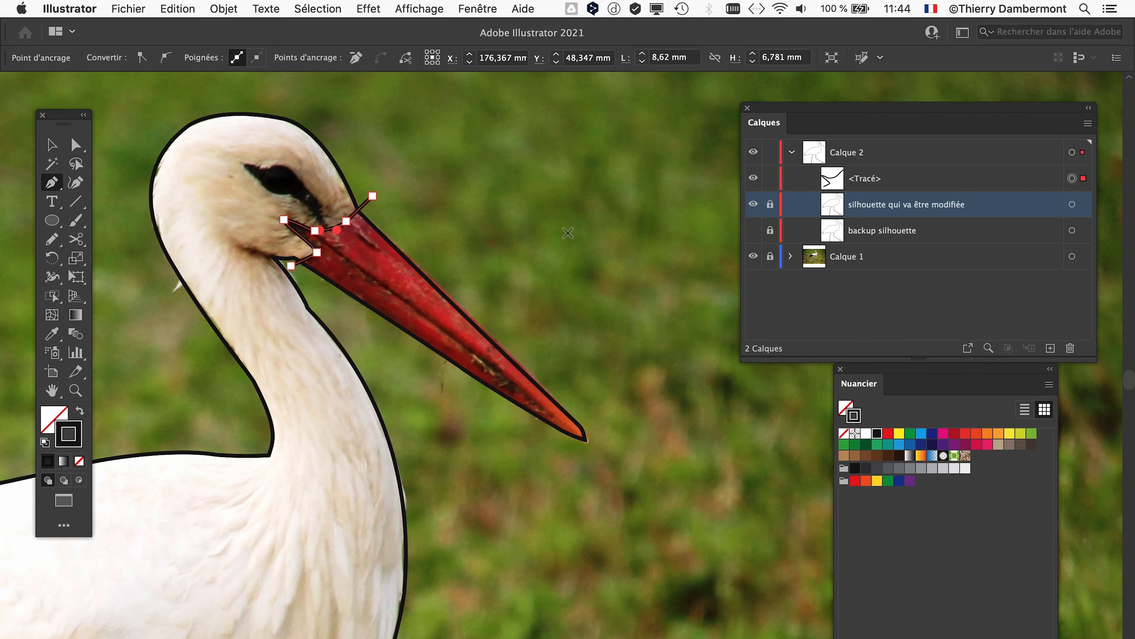
pyautogui.press('super+plus')
pyautogui.press('v')
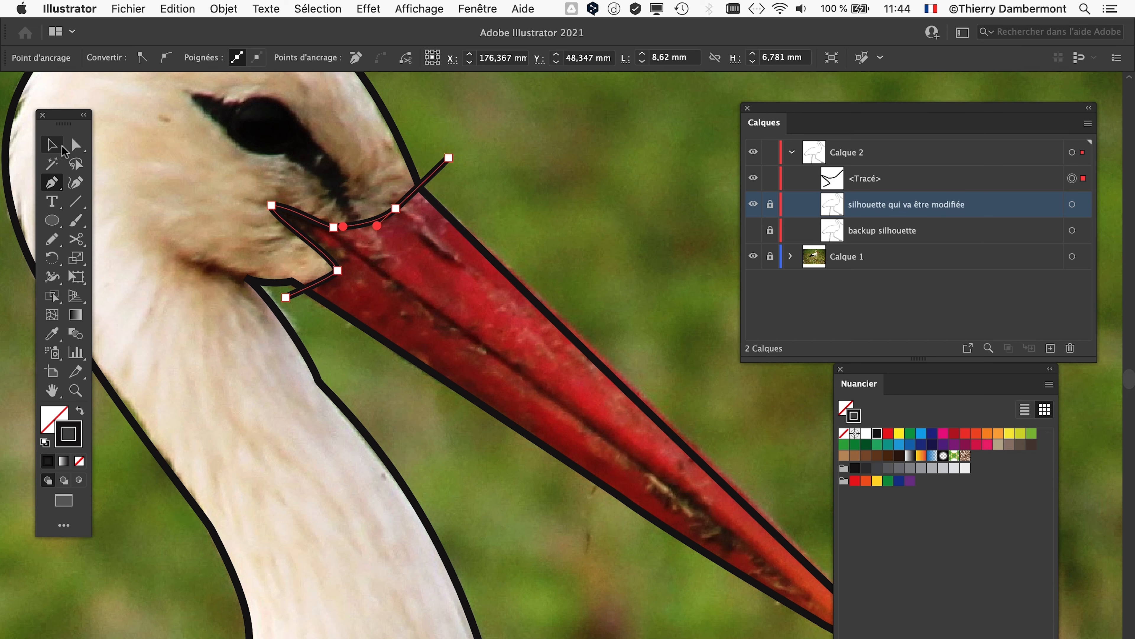
pyautogui.click(401, 206)
pyautogui.scroll(2, 401, 206)
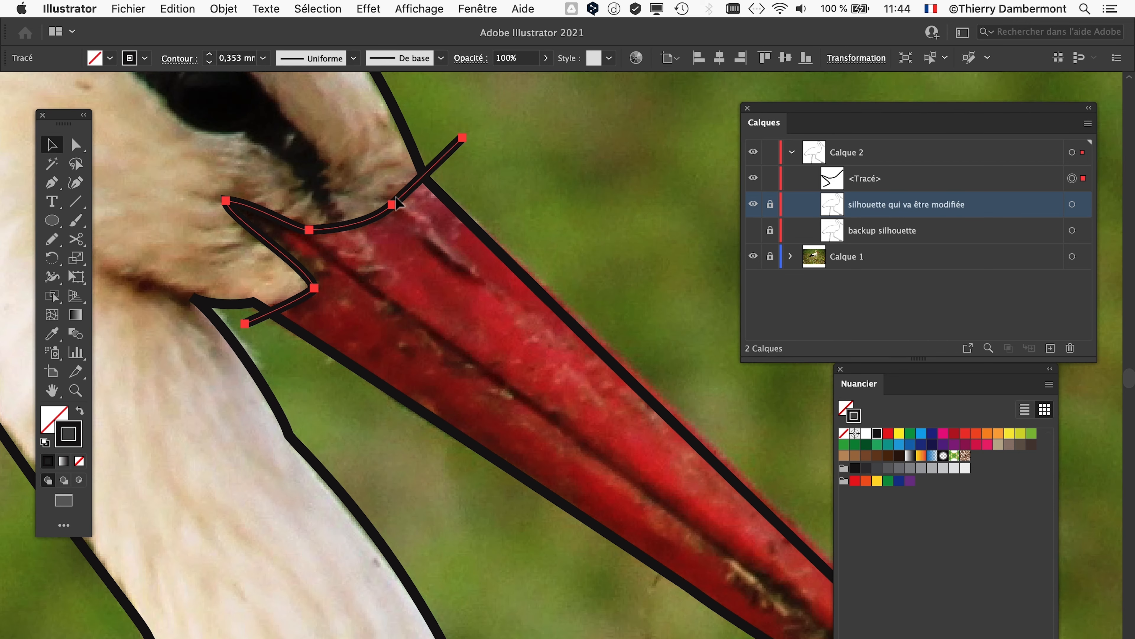
pyautogui.moveTo(429, 281); pyautogui.dragTo(518, 292)
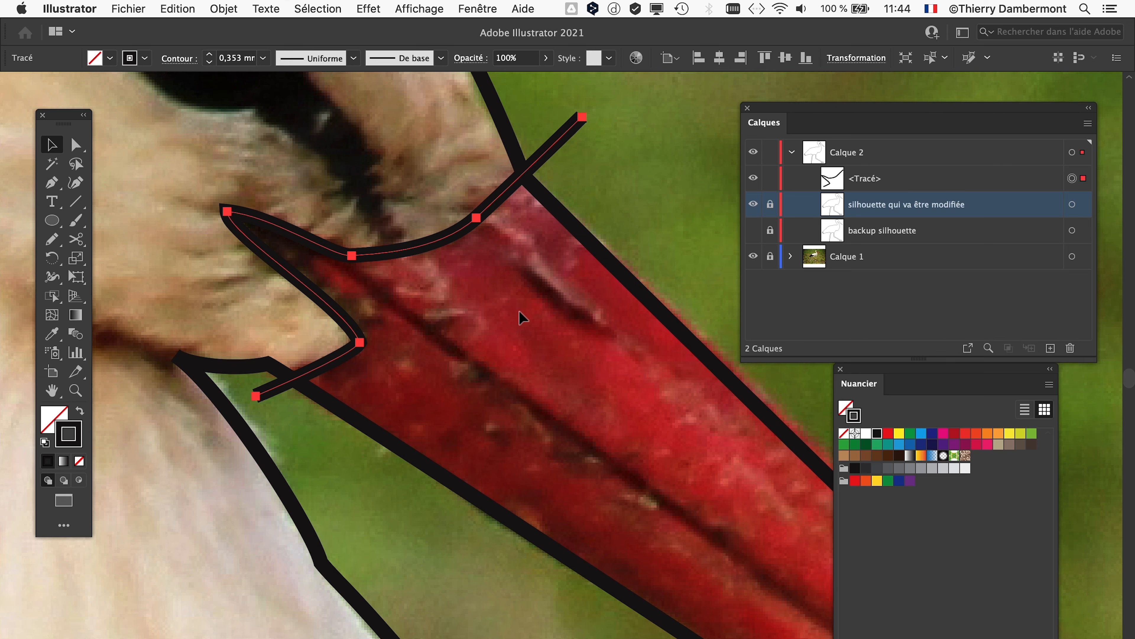
pyautogui.scroll(-2, 522, 318)
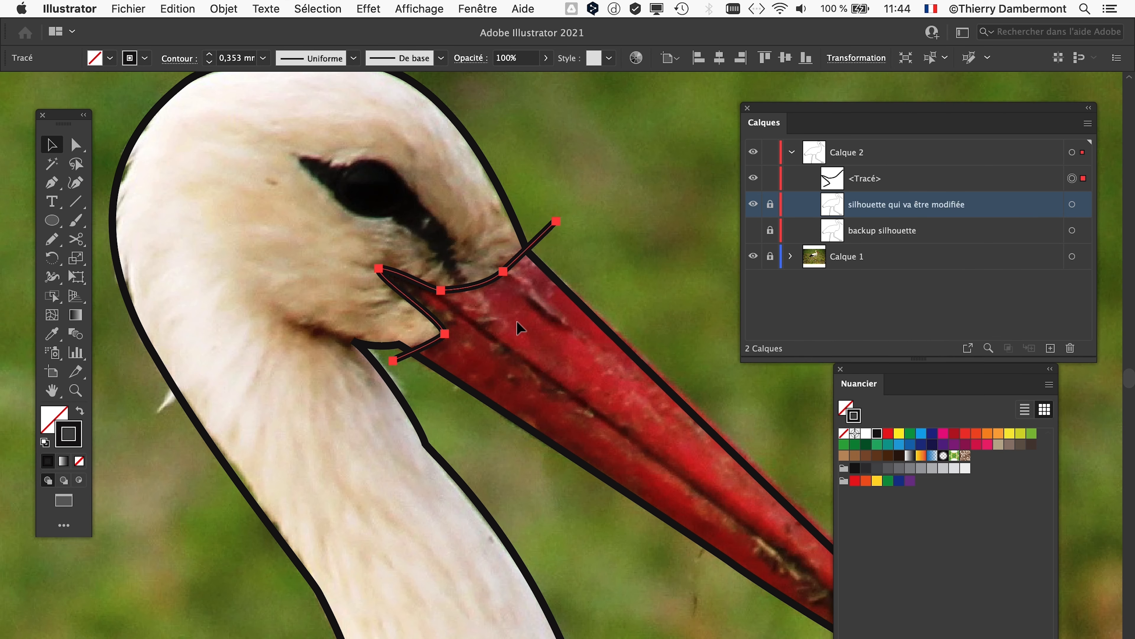
pyautogui.scroll(-1, 507, 357)
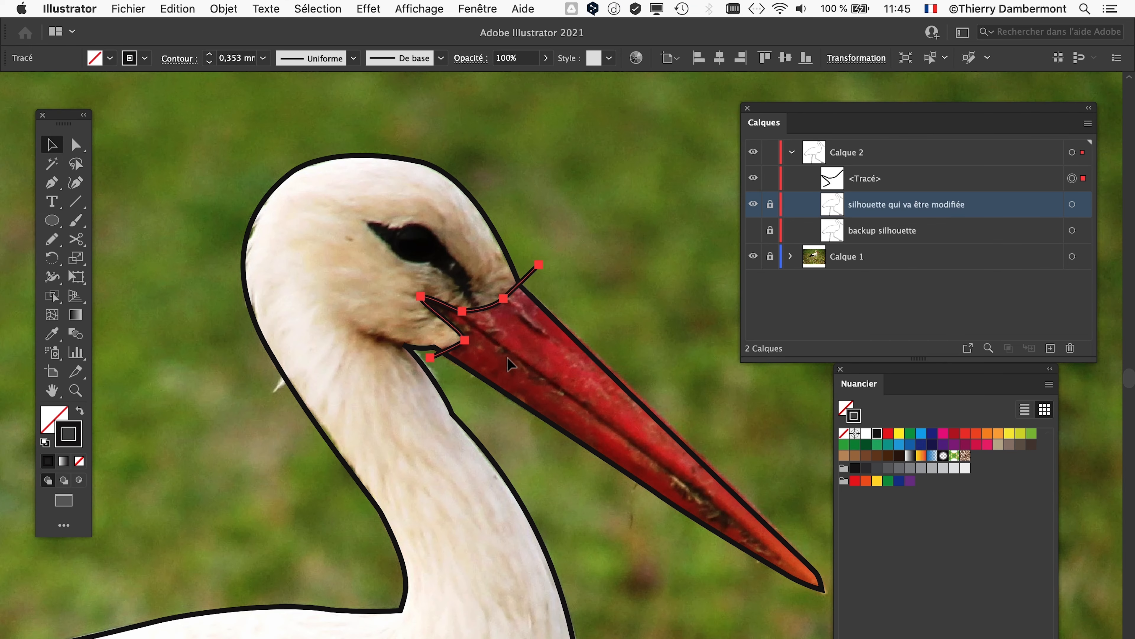
pyautogui.moveTo(507, 398); pyautogui.dragTo(420, 339)
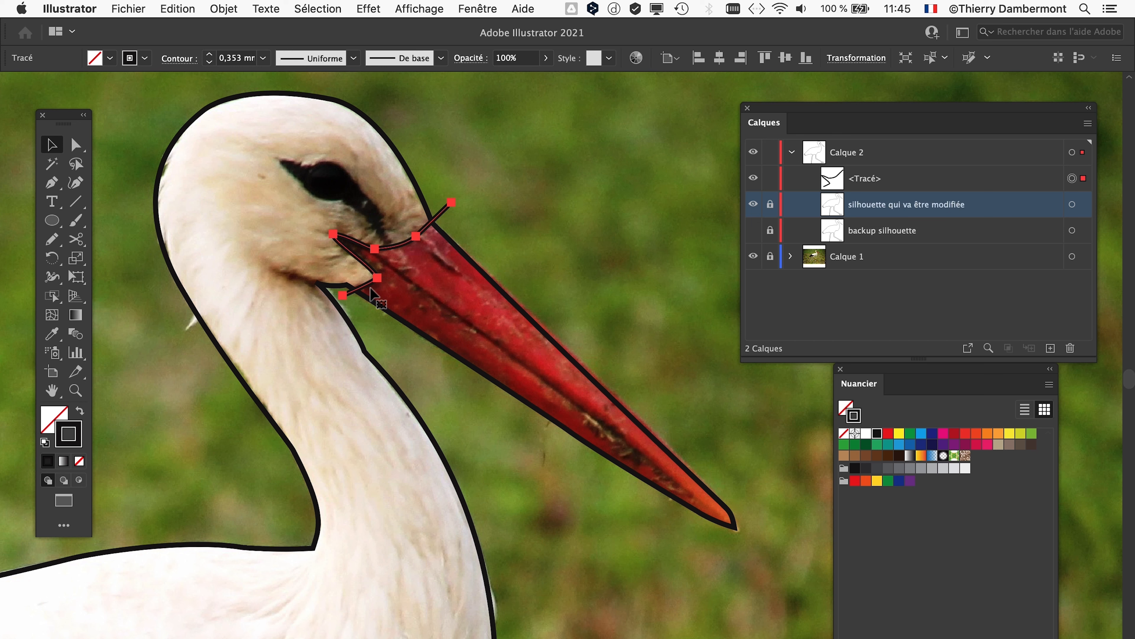
pyautogui.scroll(2, 374, 293)
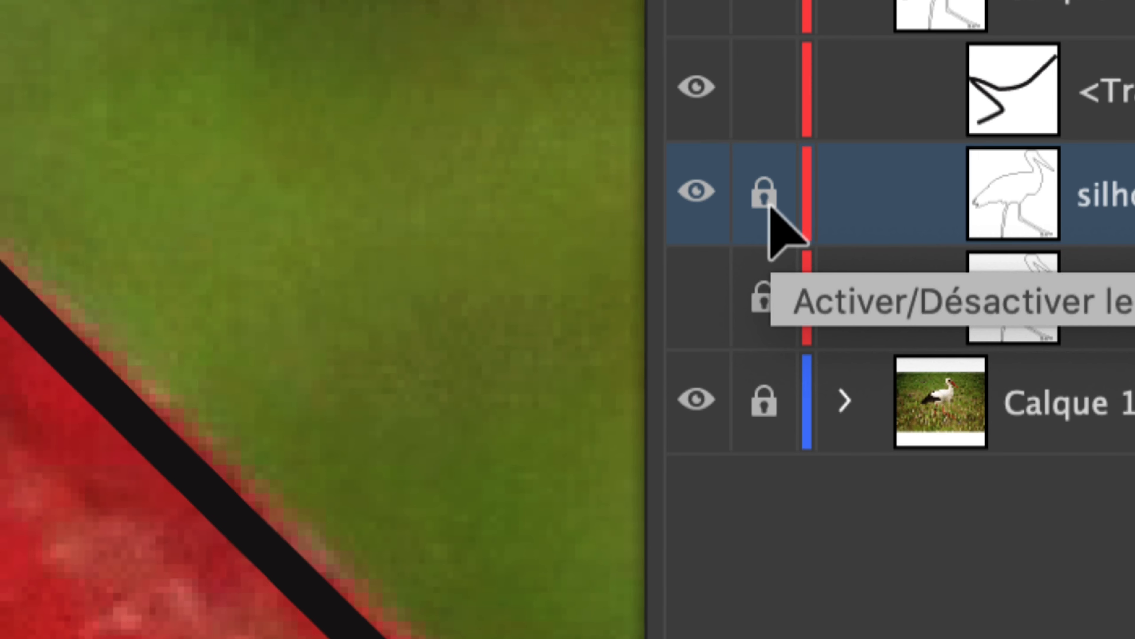
# Unlock the path "silhouette qui va être modifiée", add it to the selected beak dividing curve, and open the Tracé path commands
pyautogui.click(765, 199)
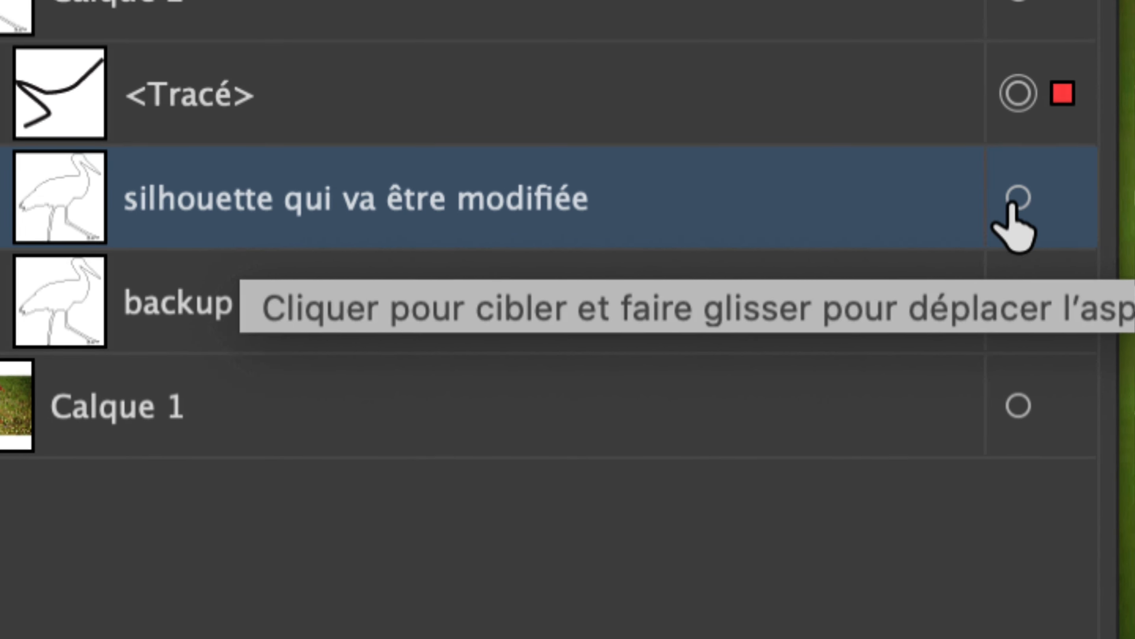
pyautogui.click(1012, 201)
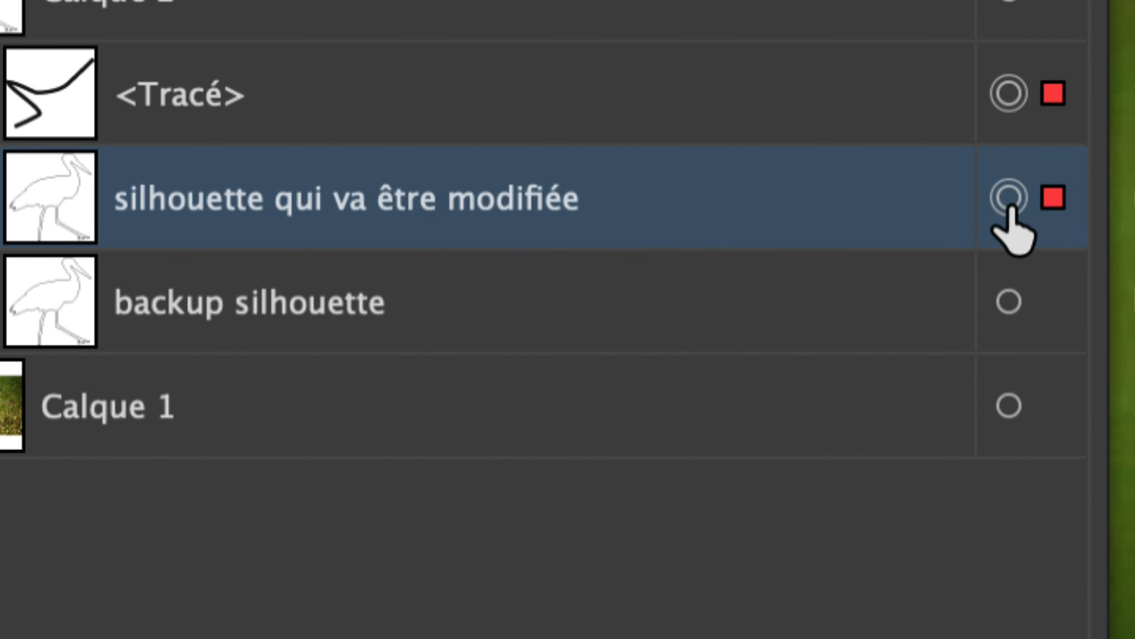
pyautogui.scroll(-2, 494, 167)
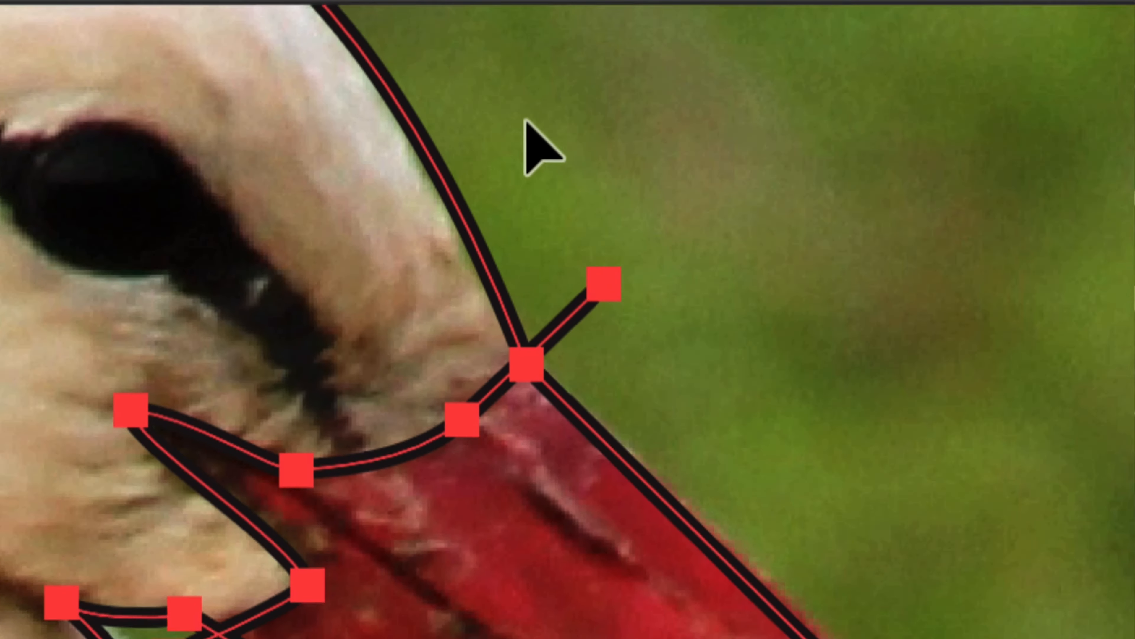
pyautogui.click(529, 107)
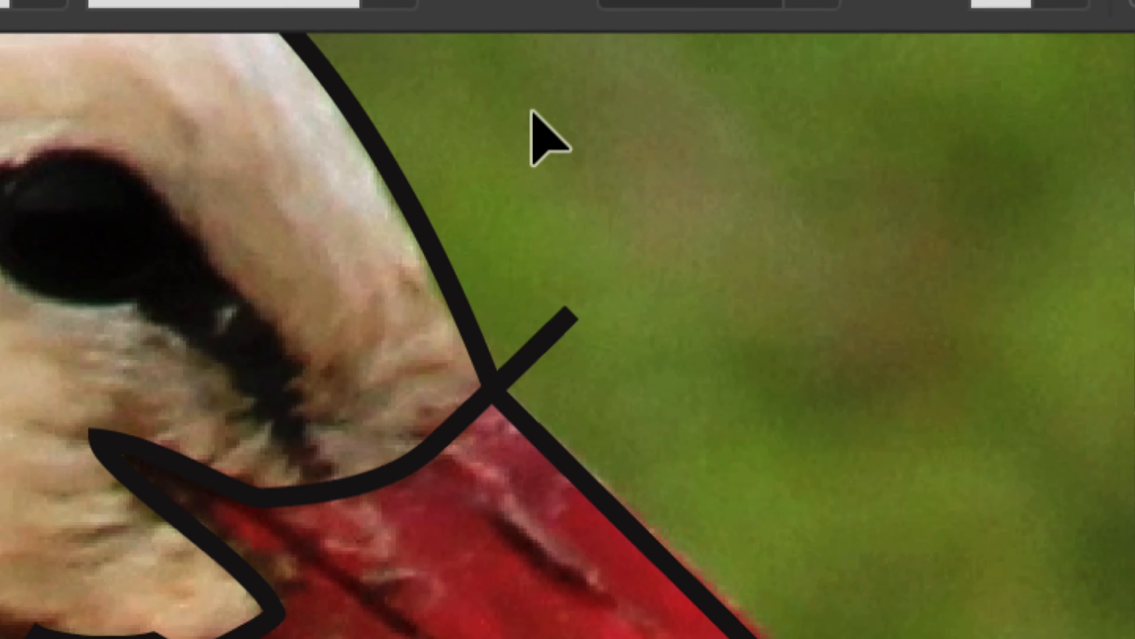
pyautogui.moveTo(533, 106); pyautogui.dragTo(444, 350)
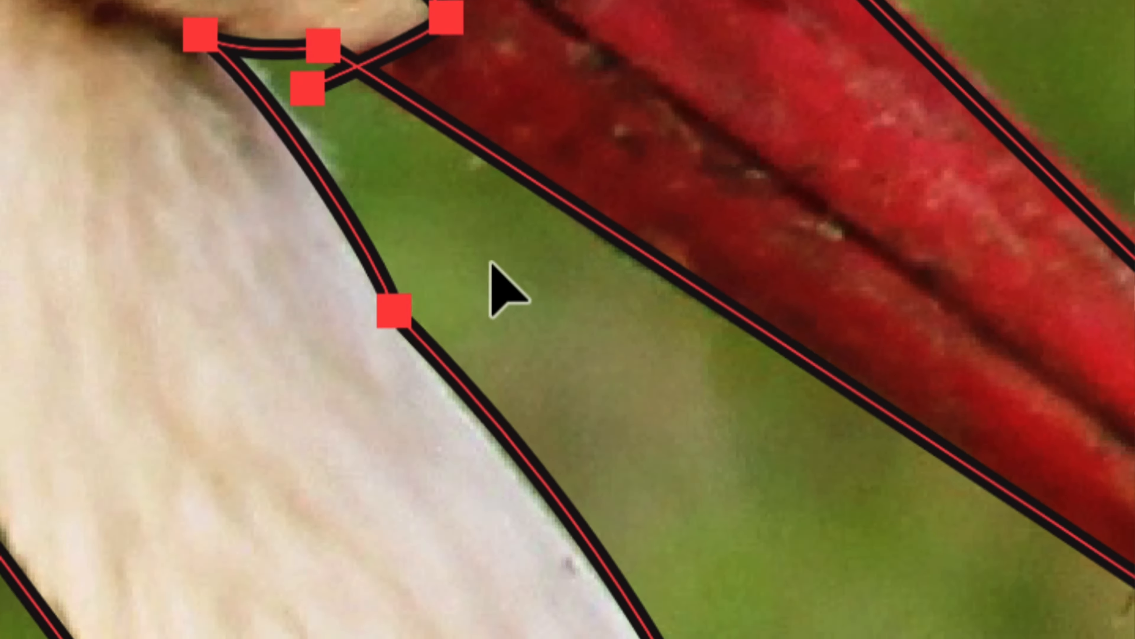
pyautogui.click(503, 268)
pyautogui.moveTo(505, 271); pyautogui.dragTo(466, 209)
pyautogui.scroll(-6, 467, 209)
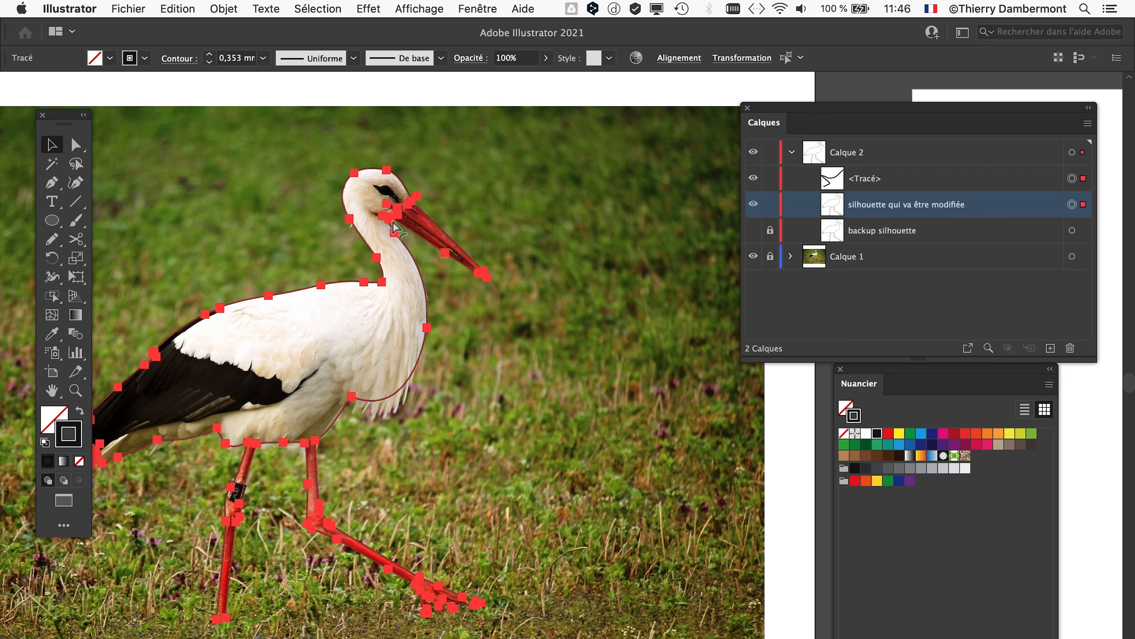
pyautogui.scroll(3, 466, 212)
pyautogui.scroll(1, 400, 226)
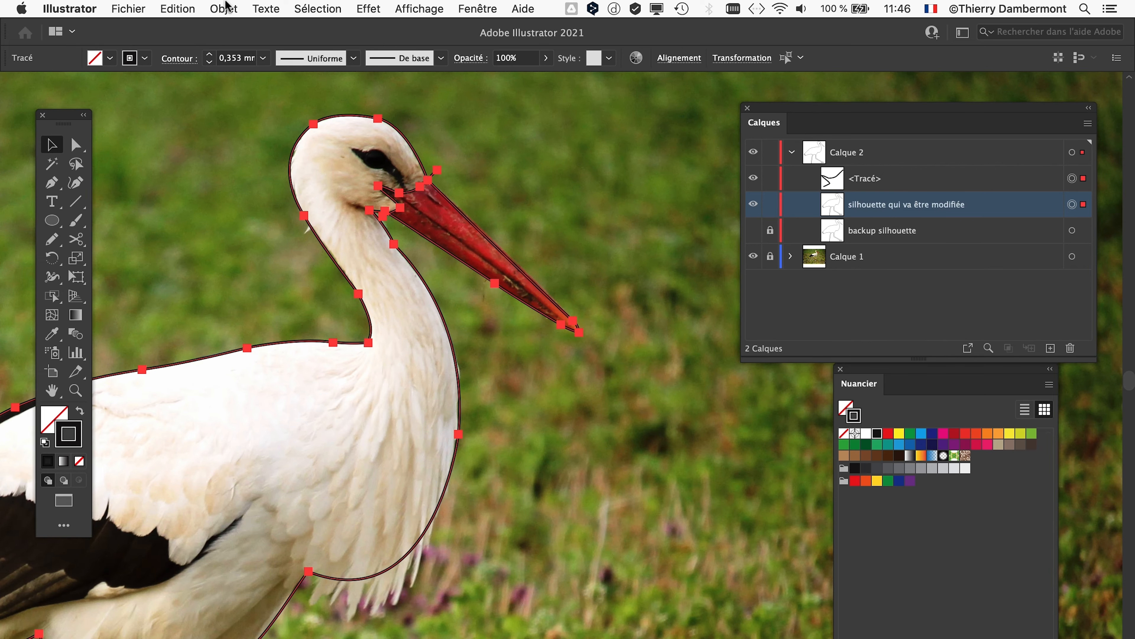
pyautogui.click(224, 9)
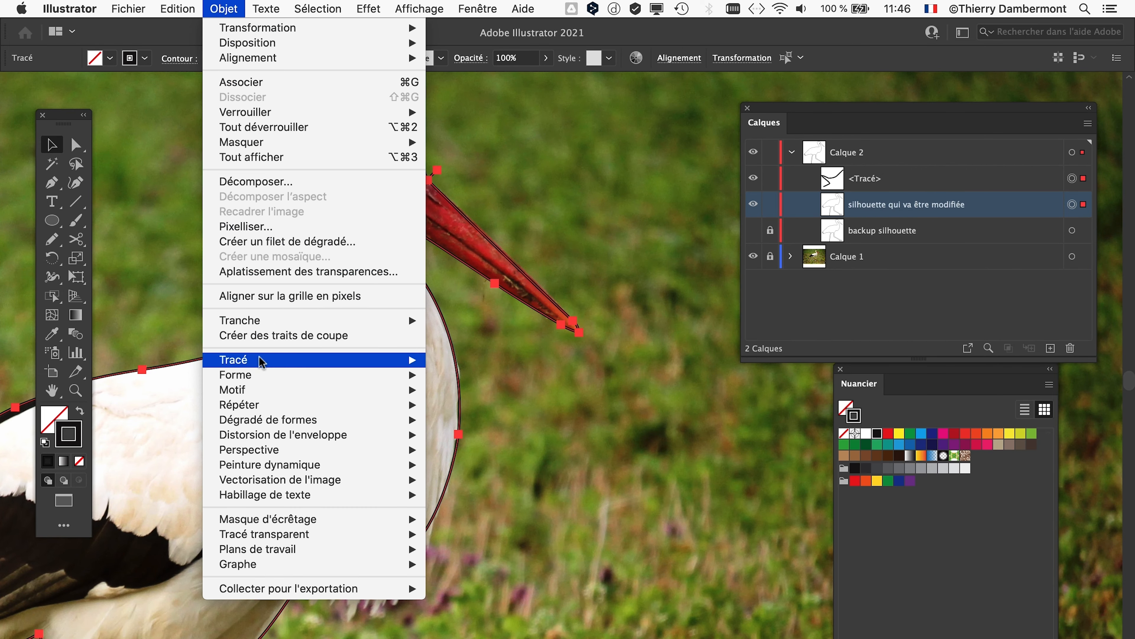
pyautogui.moveTo(262, 362)
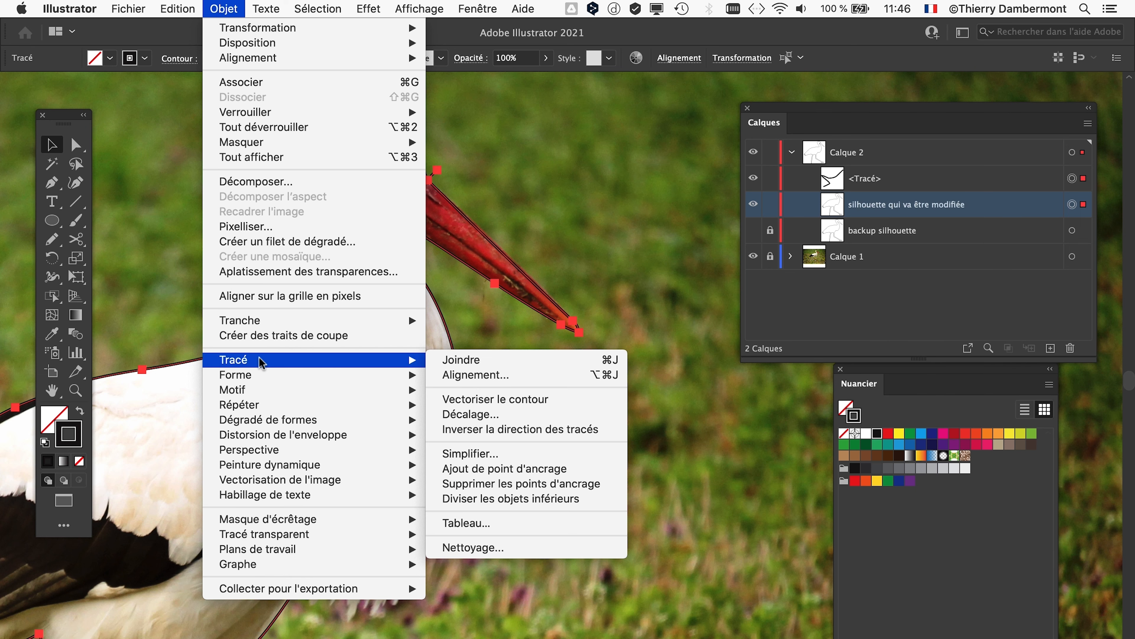
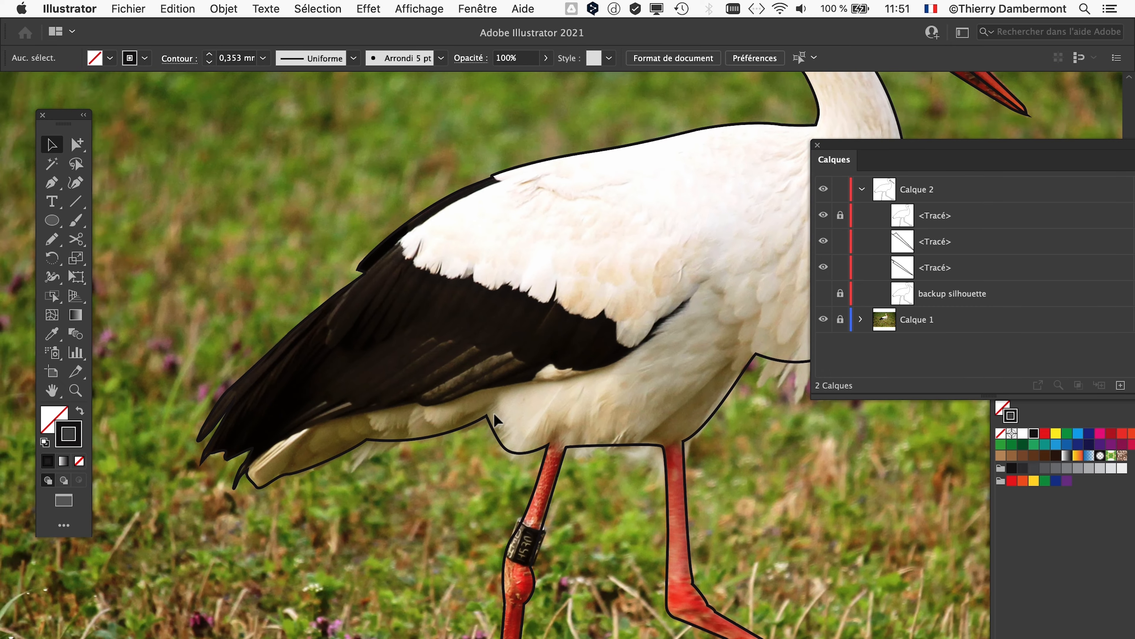
# Uncover the belly area and start a Pen path outside the ringed leg, arching over the leg's top to its other edge
pyautogui.scroll(1, 492, 411)
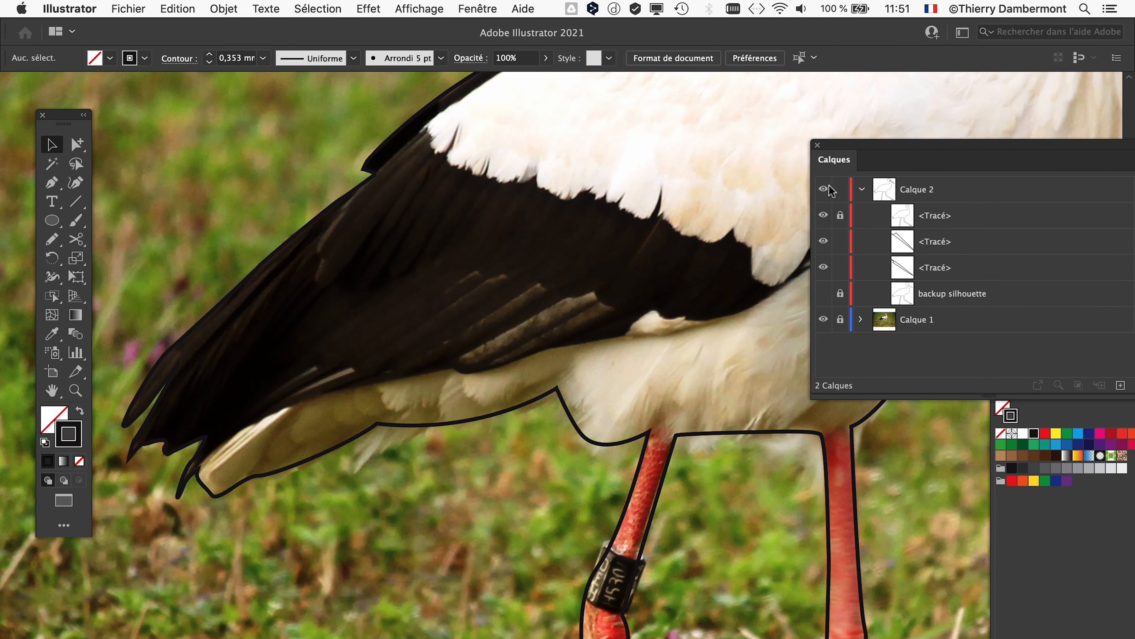
pyautogui.moveTo(846, 149); pyautogui.dragTo(904, 168)
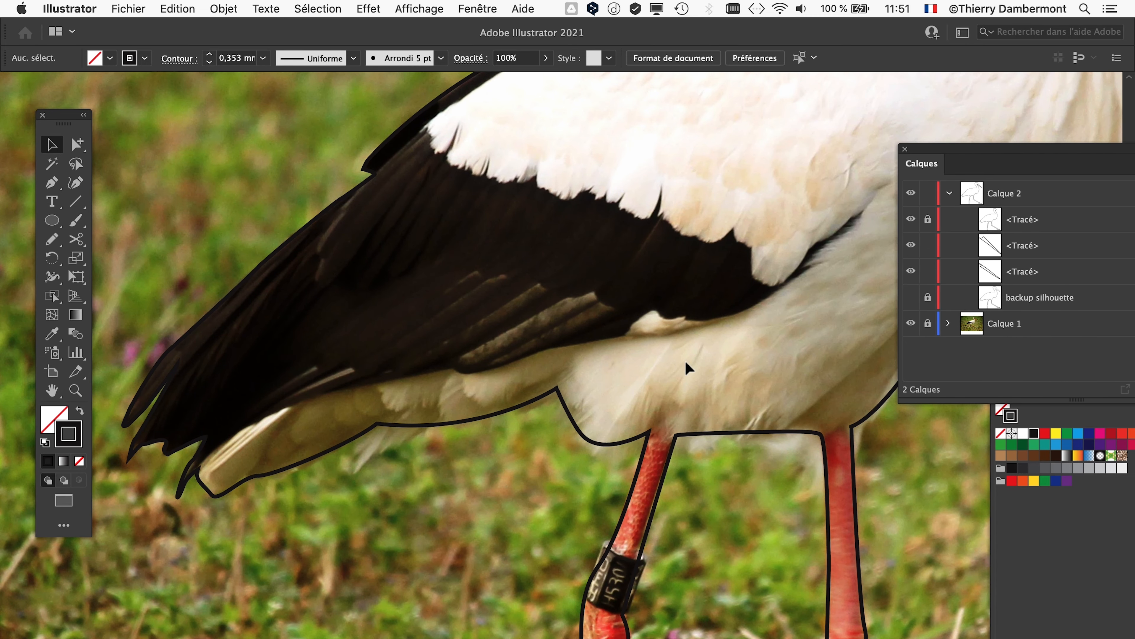
pyautogui.moveTo(686, 416); pyautogui.dragTo(534, 383)
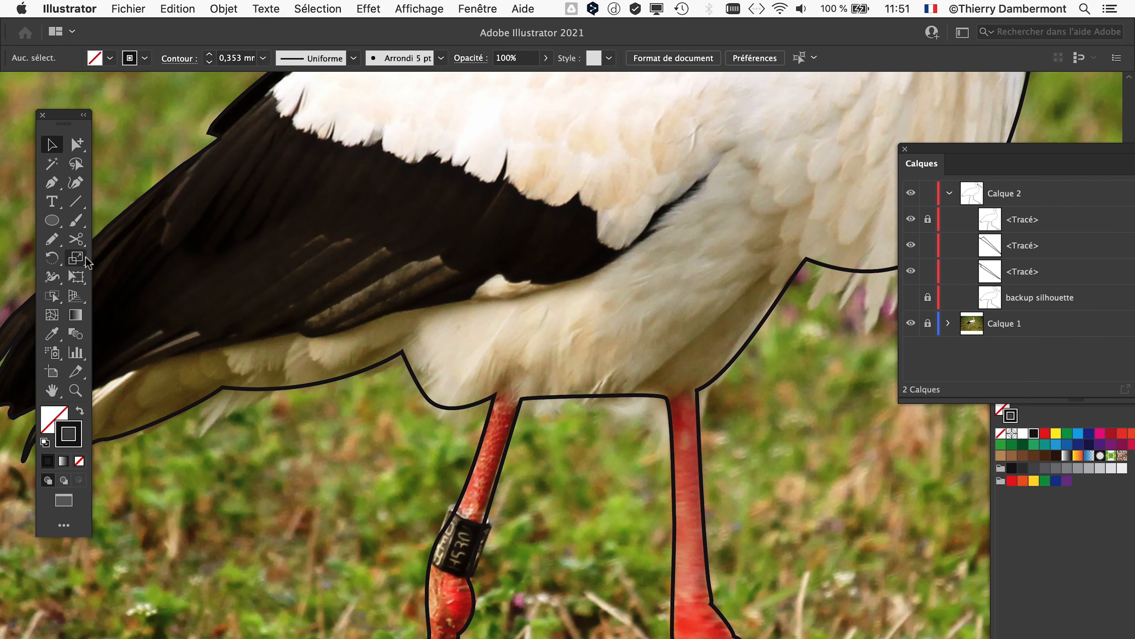
pyautogui.click(52, 183)
pyautogui.scroll(2, 508, 451)
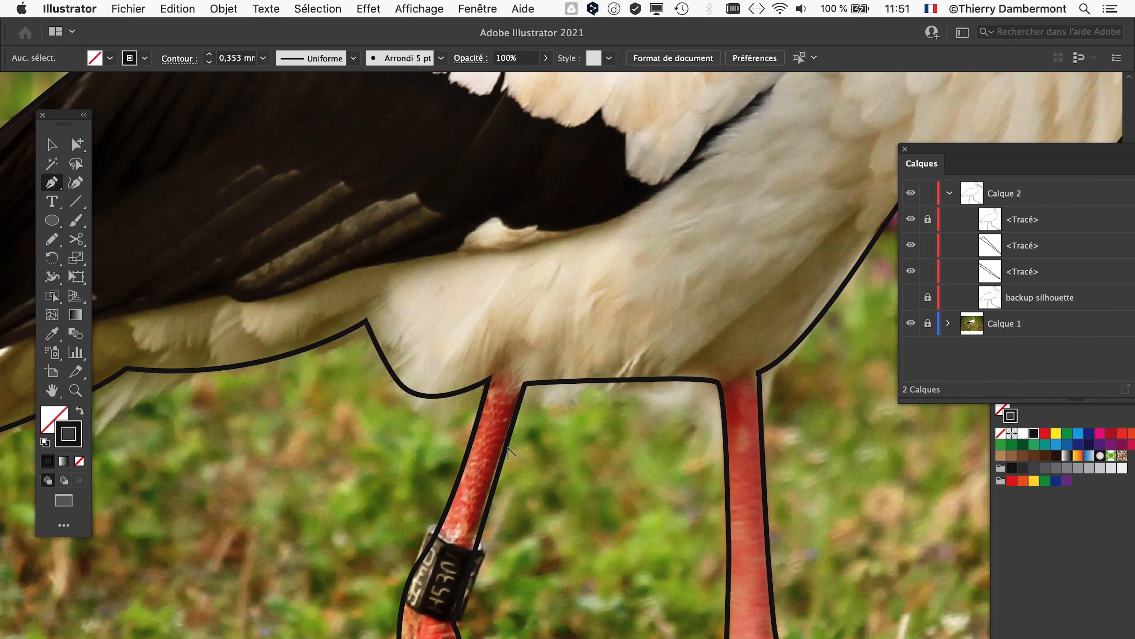
pyautogui.click(472, 402)
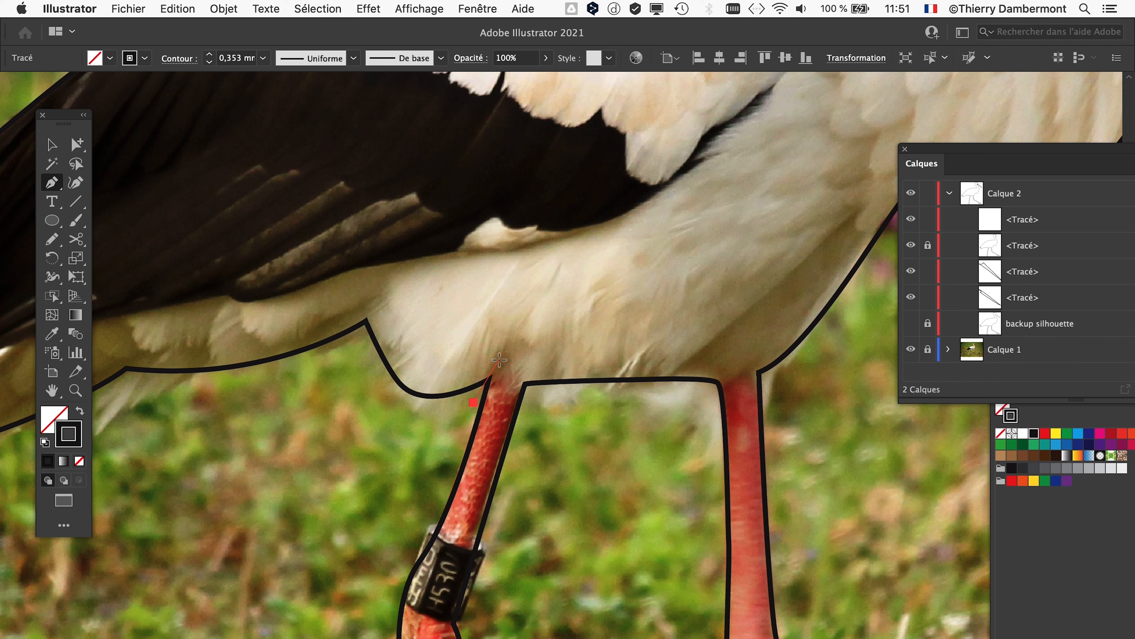
pyautogui.moveTo(514, 356); pyautogui.dragTo(519, 352)
pyautogui.click(531, 393)
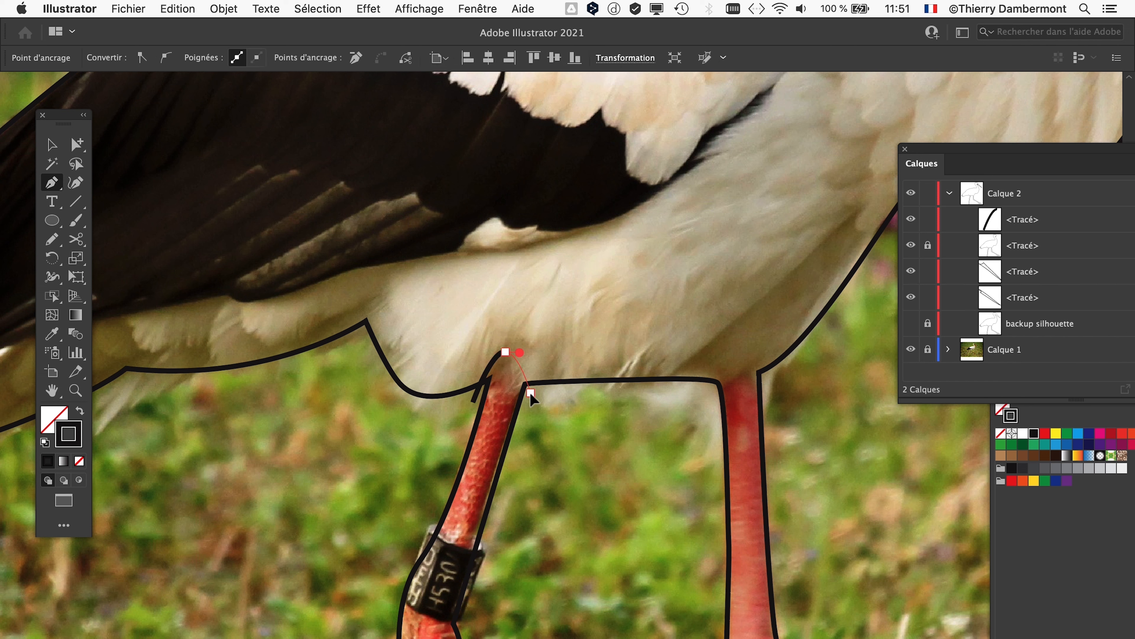
# Continue the curve below the belly outline and over the top of the other leg, end it outside the silhouette, and select it whole
pyautogui.moveTo(540, 416); pyautogui.dragTo(606, 426)
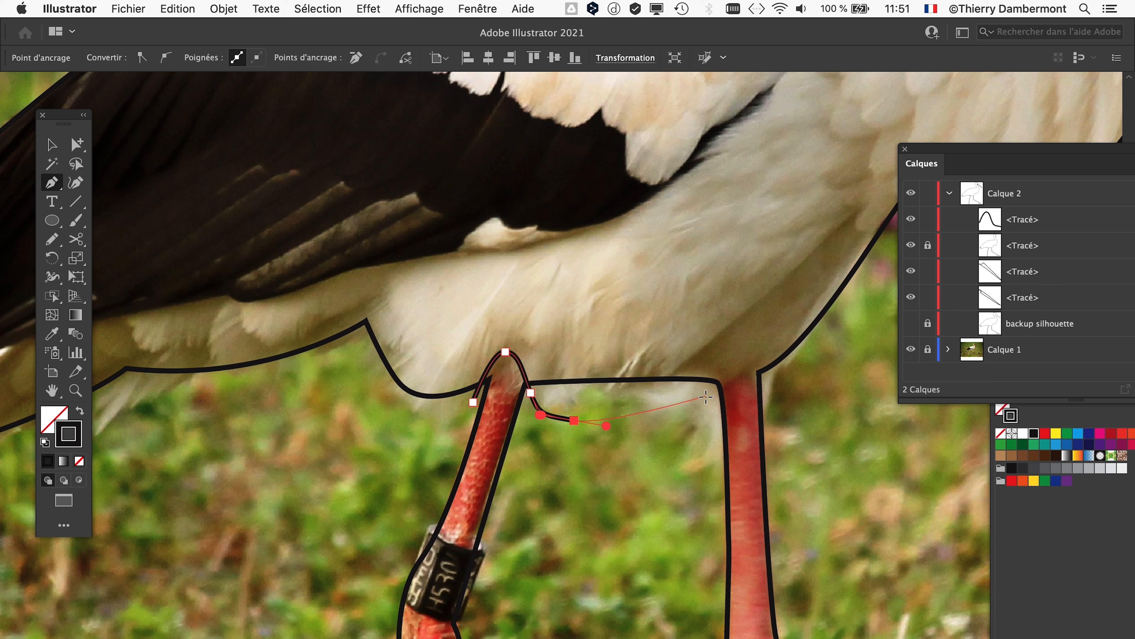
pyautogui.moveTo(733, 369); pyautogui.dragTo(787, 409)
pyautogui.click(798, 425)
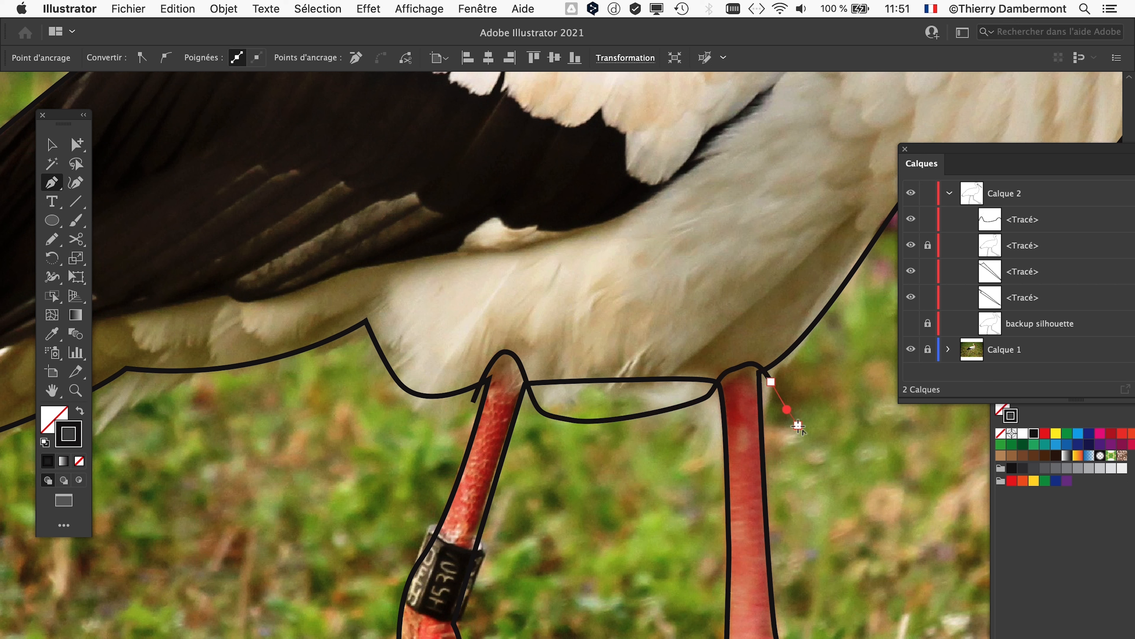
pyautogui.click(61, 151)
pyautogui.click(778, 400)
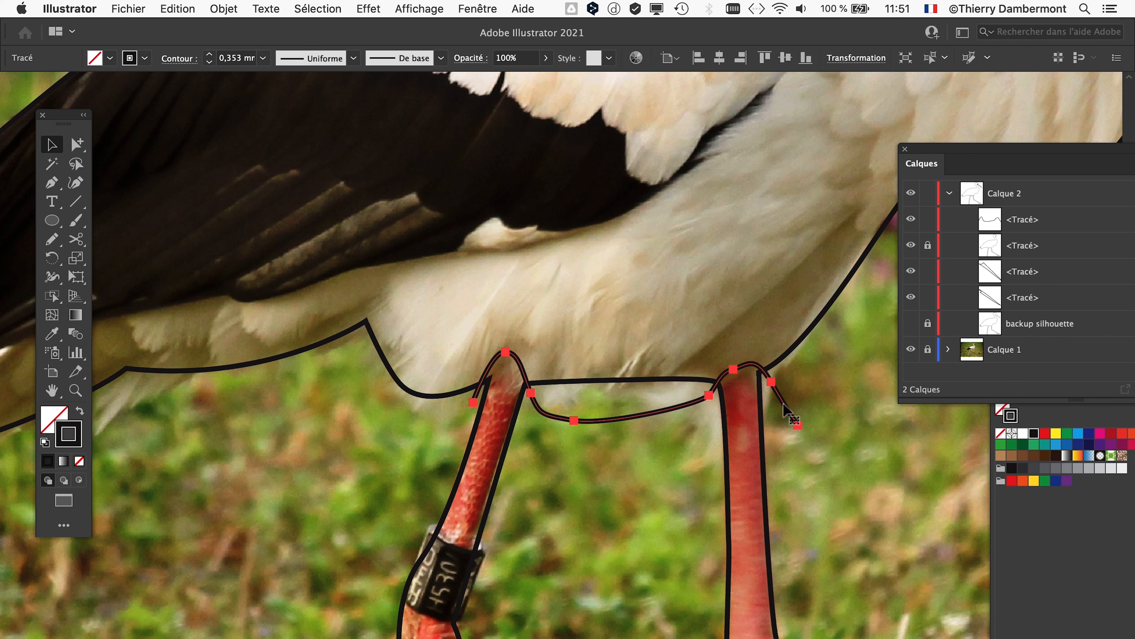
# Bring the Calques panel fully into view and unlock the remaining stork silhouette path
pyautogui.scroll(2, 736, 419)
pyautogui.moveTo(672, 452); pyautogui.dragTo(545, 300)
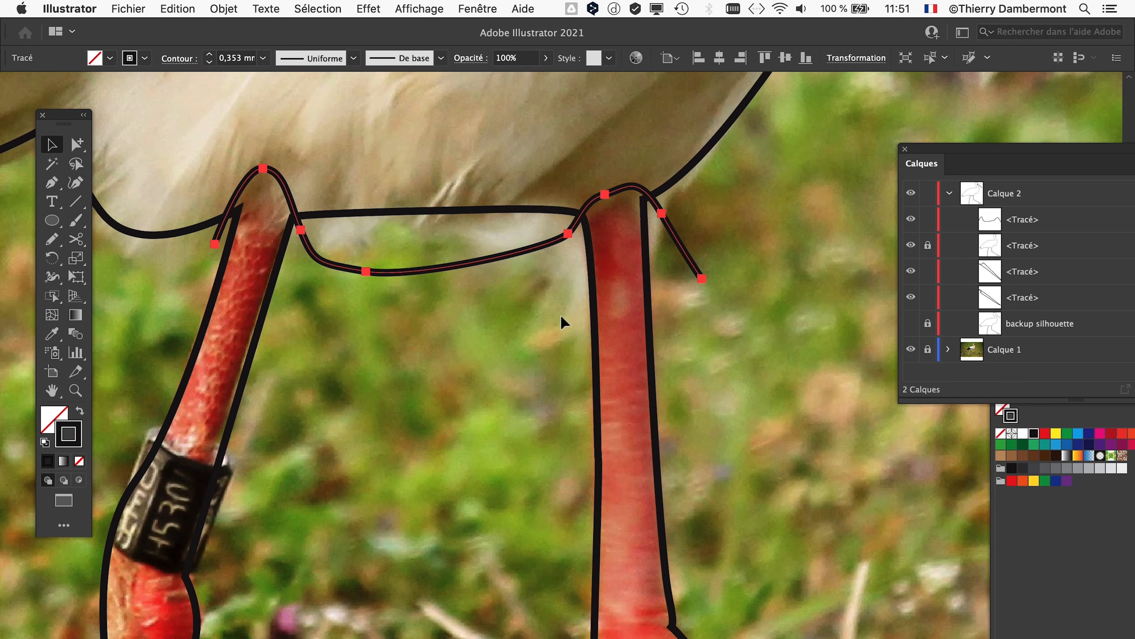
pyautogui.moveTo(958, 146); pyautogui.dragTo(804, 106)
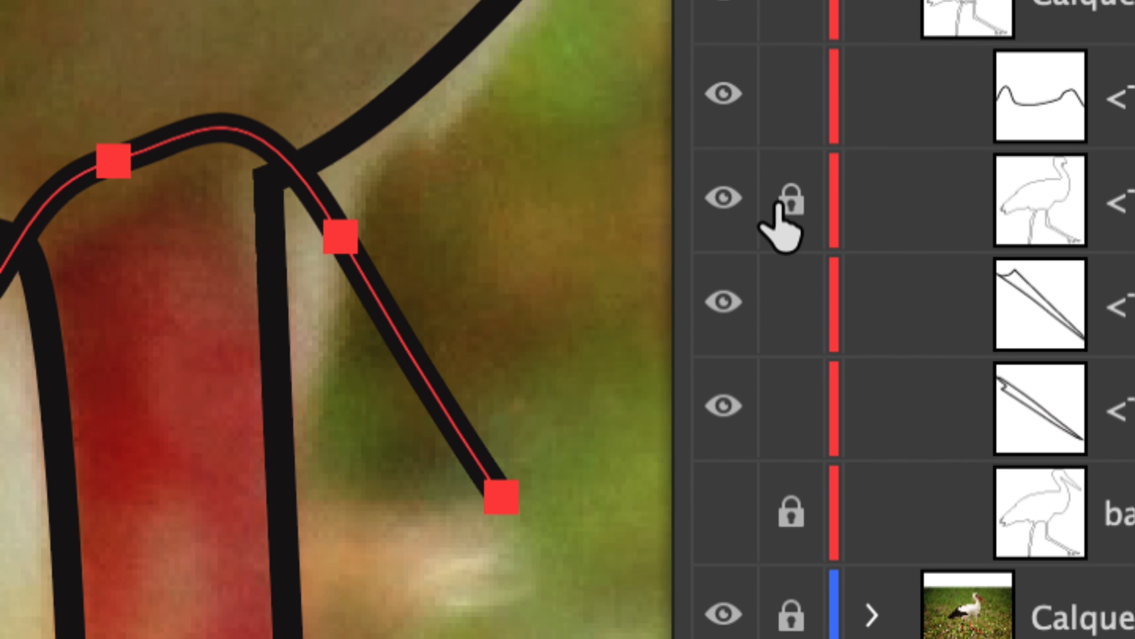
pyautogui.click(736, 197)
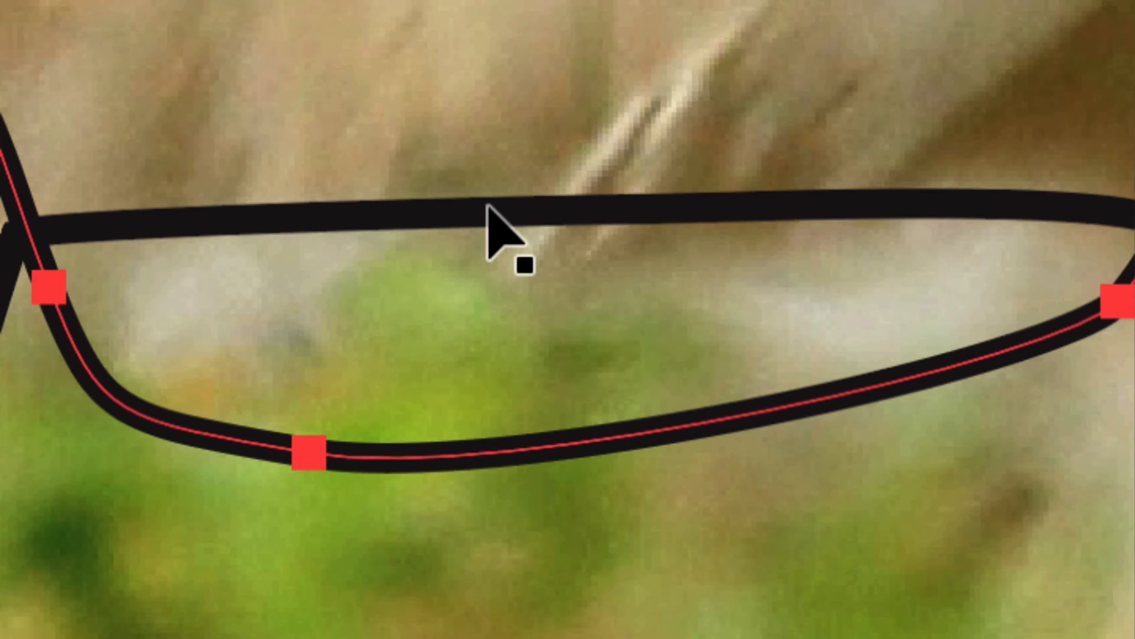
# Cut the silhouette with the selected leg curve using Diviser les objets inférieurs, and lengthen the Calques panel to show all paths
pyautogui.scroll(-3, 385, 223)
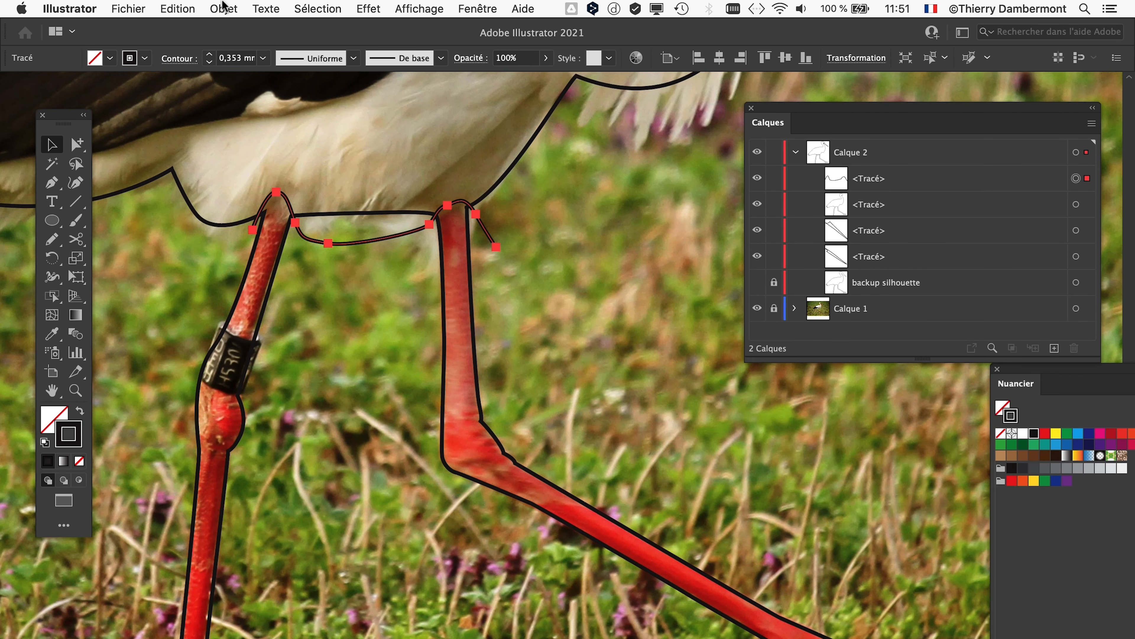
pyautogui.click(223, 8)
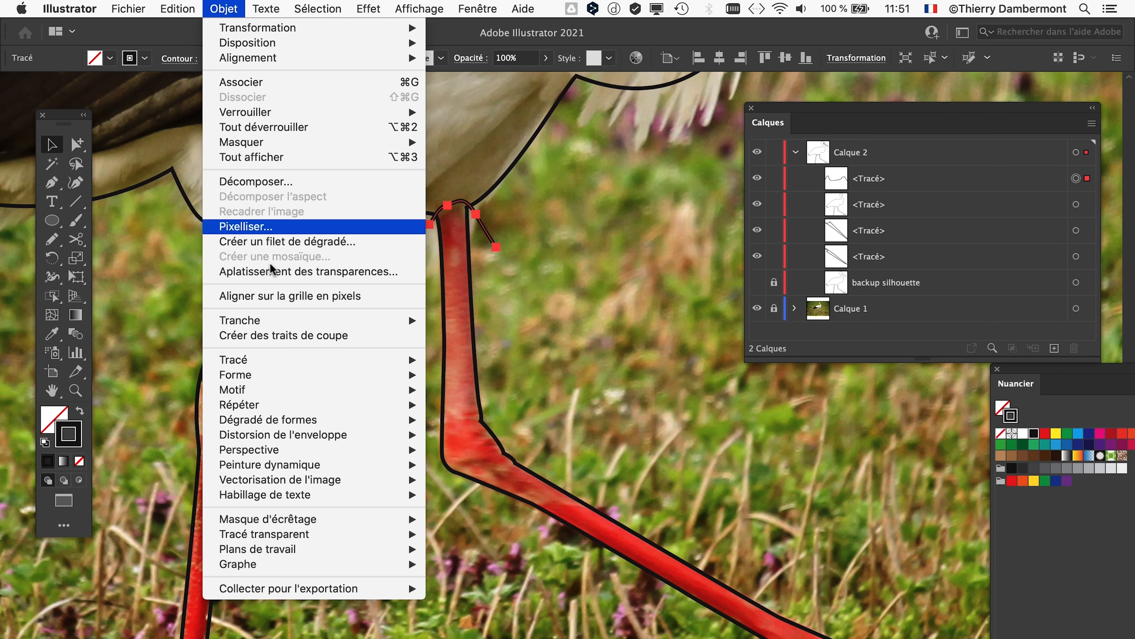
pyautogui.moveTo(285, 362)
pyautogui.click(541, 497)
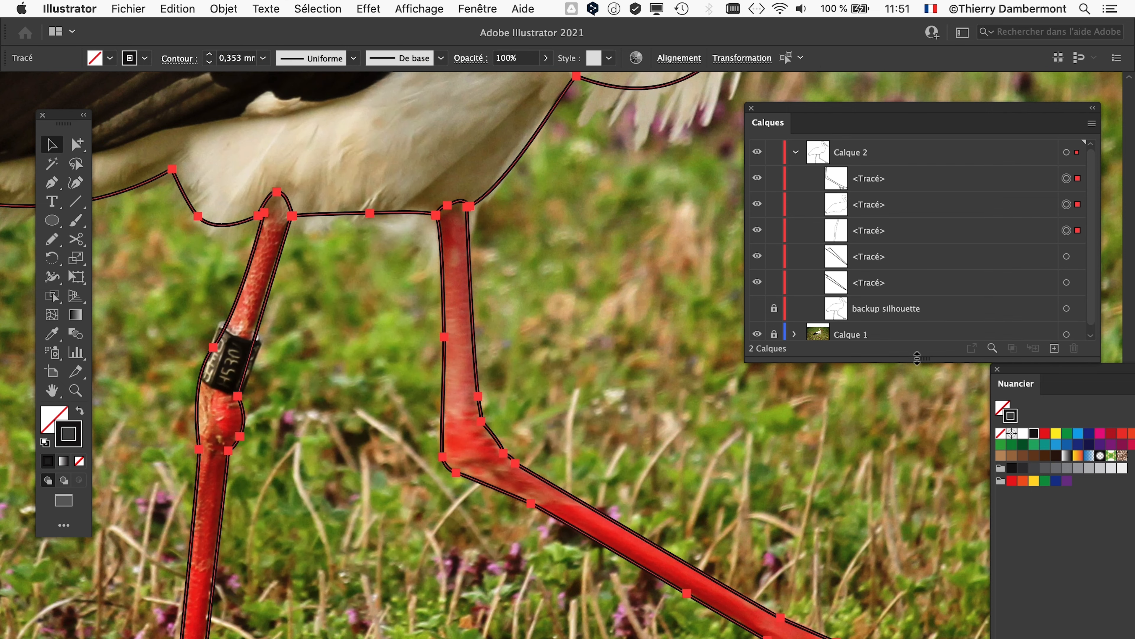
pyautogui.moveTo(917, 357); pyautogui.dragTo(863, 418)
# Test the separation by moving each leg path aside, undo both moves, and clear the selection
pyautogui.click(601, 315)
pyautogui.click(471, 293)
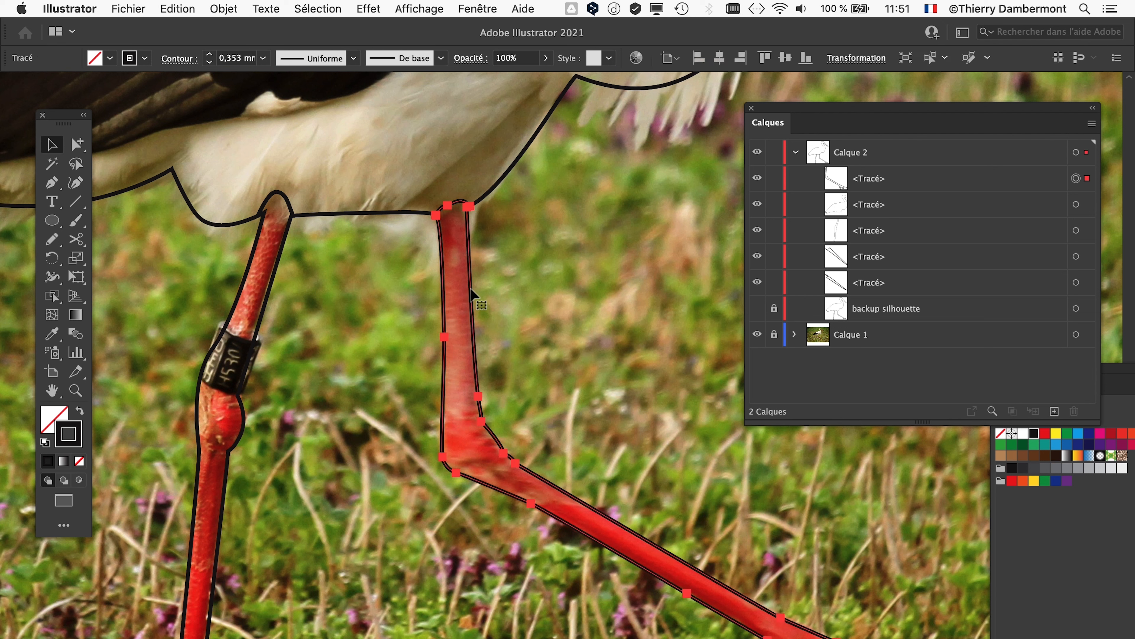
pyautogui.moveTo(472, 293); pyautogui.dragTo(608, 346)
pyautogui.press('cmd+z')
pyautogui.moveTo(271, 305); pyautogui.dragTo(375, 378)
pyautogui.press('cmd+z')
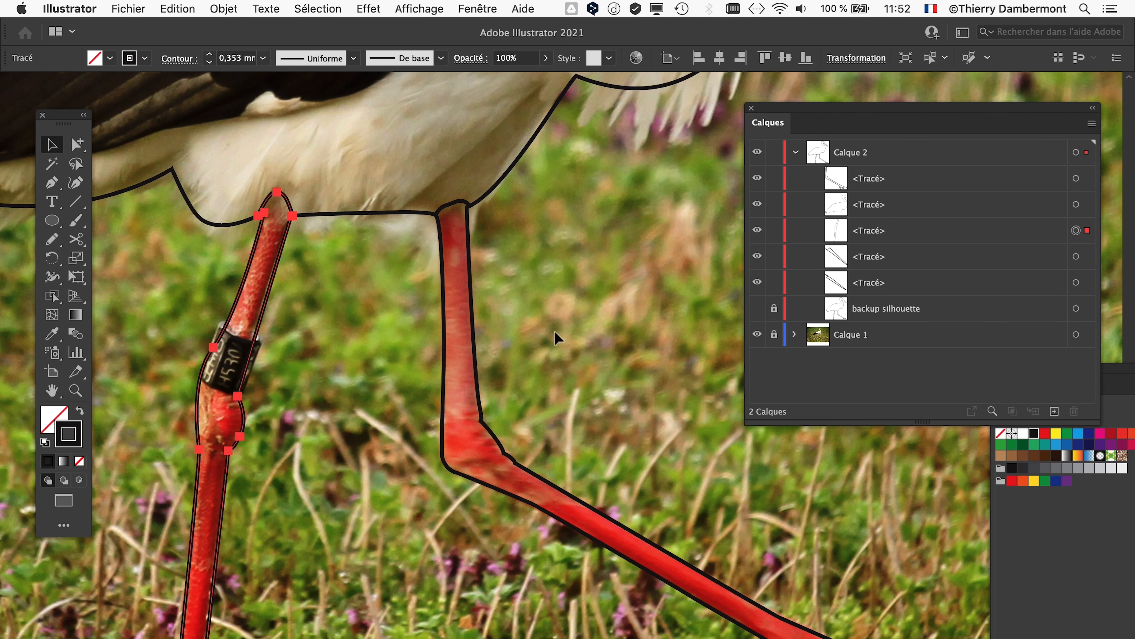
pyautogui.click(603, 328)
# Identify the stork's body path by selecting it, lock it in the Calques panel, and move the panel clear of the bird
pyautogui.scroll(-1, 602, 330)
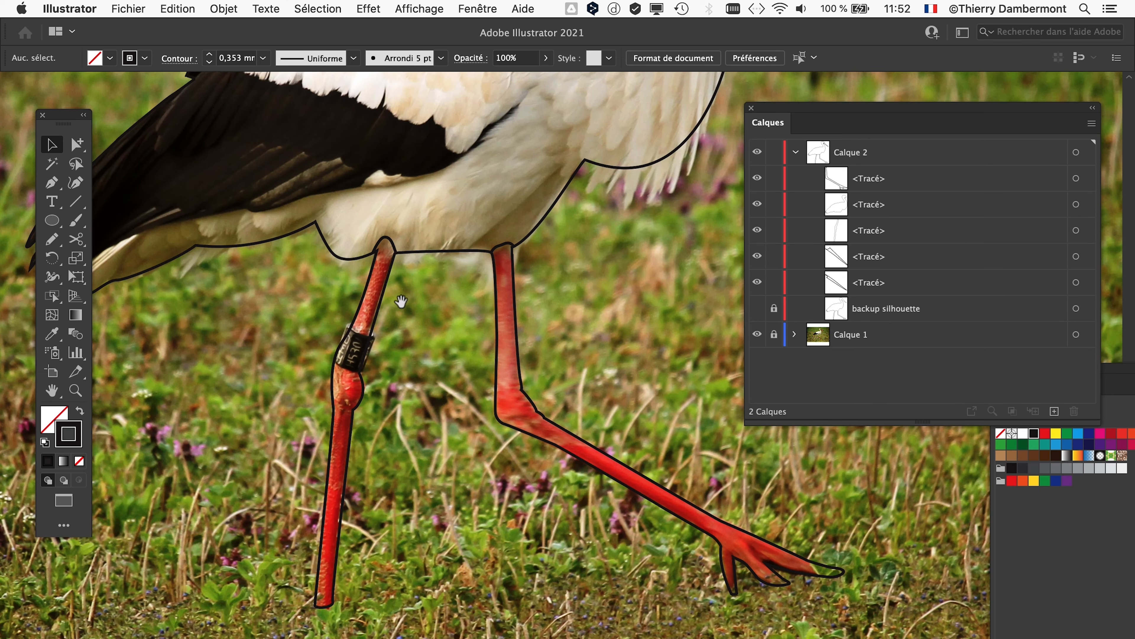
pyautogui.scroll(5, 604, 331)
pyautogui.moveTo(807, 116); pyautogui.dragTo(974, 147)
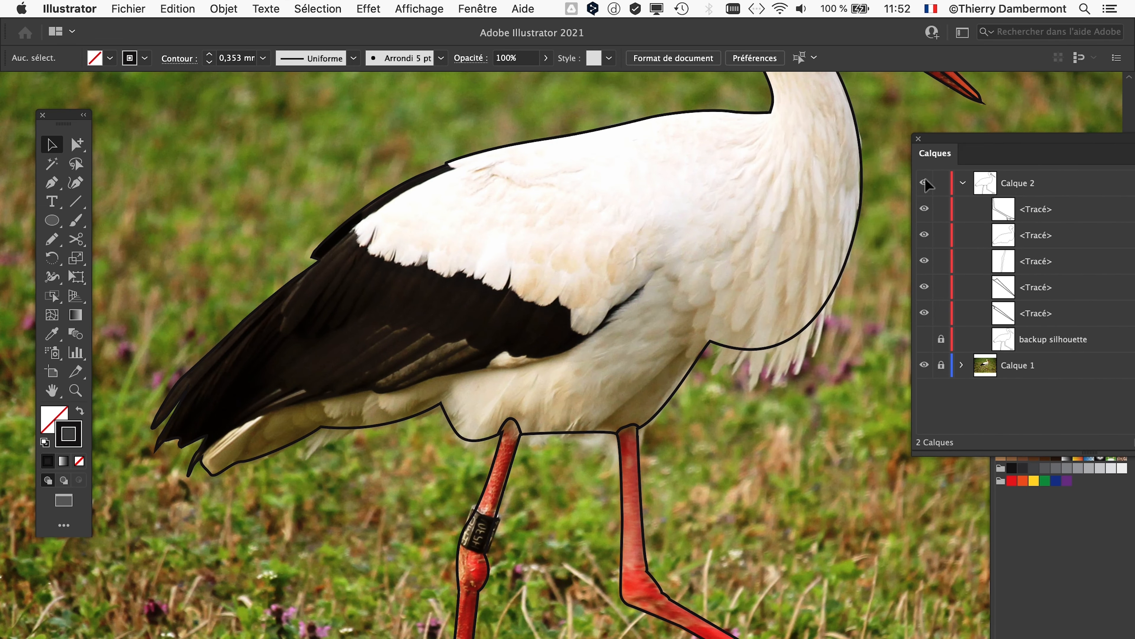
pyautogui.click(459, 438)
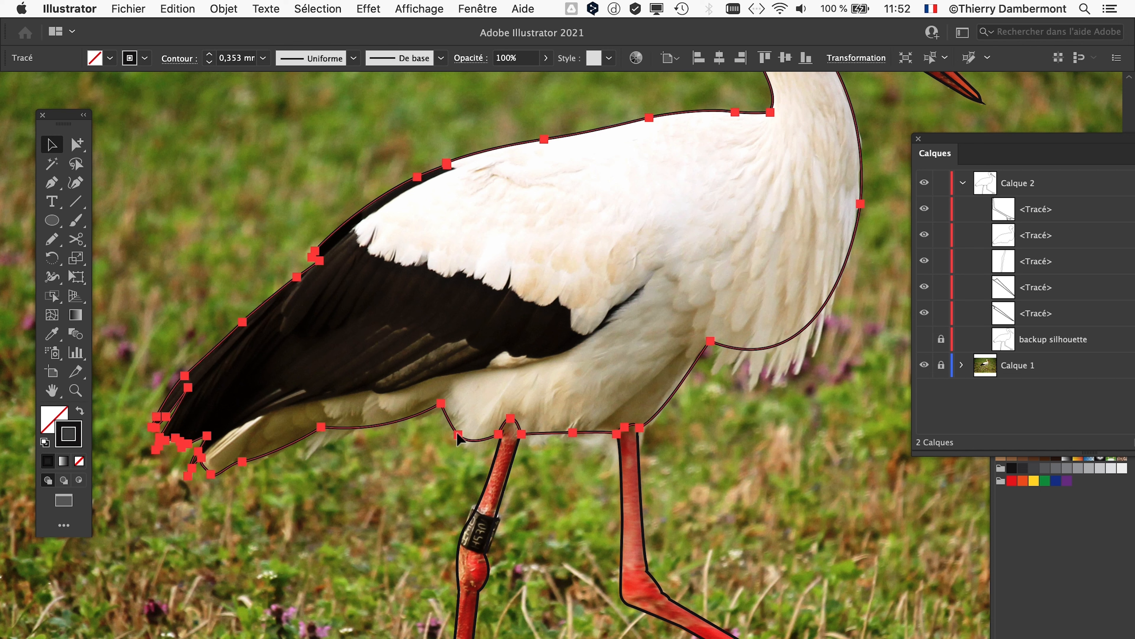
pyautogui.moveTo(986, 144); pyautogui.dragTo(709, 157)
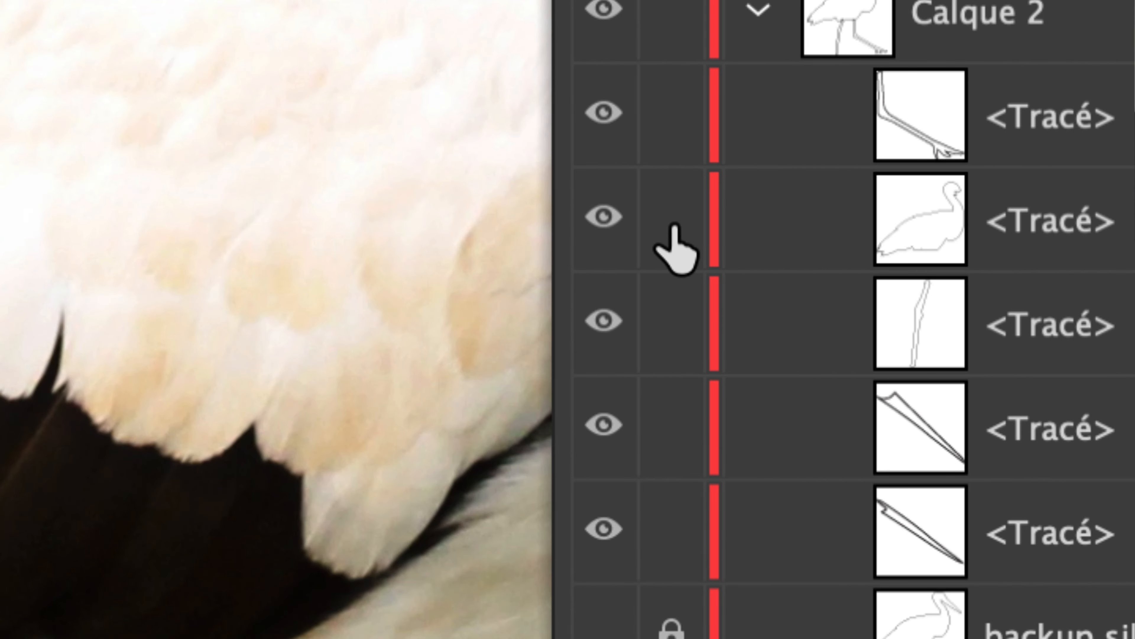
pyautogui.click(537, 219)
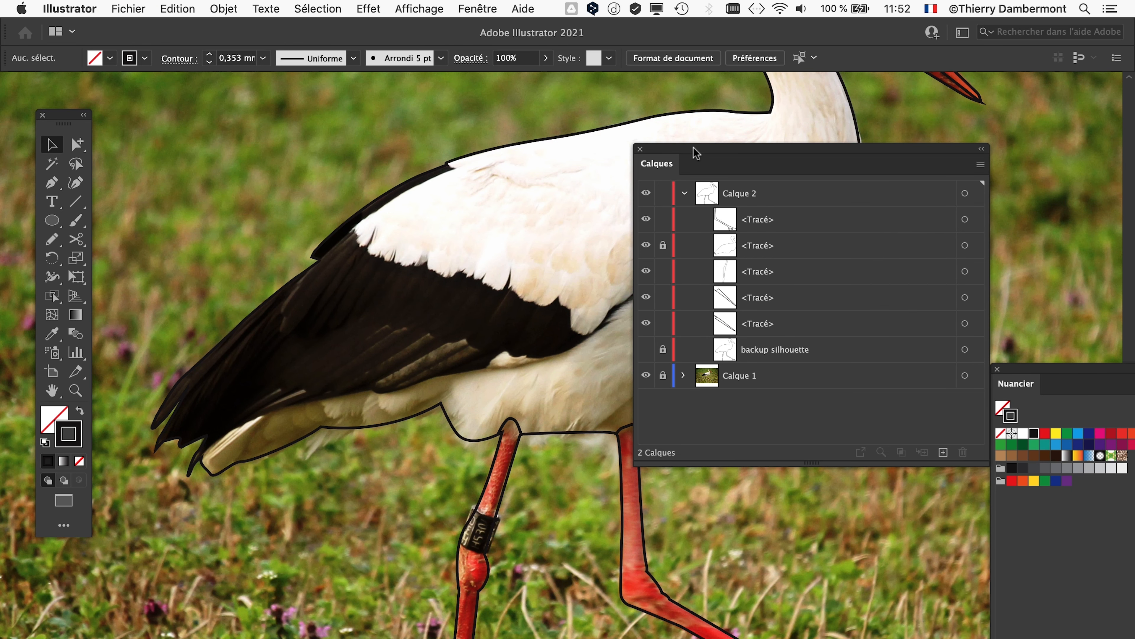
pyautogui.moveTo(695, 151); pyautogui.dragTo(950, 209)
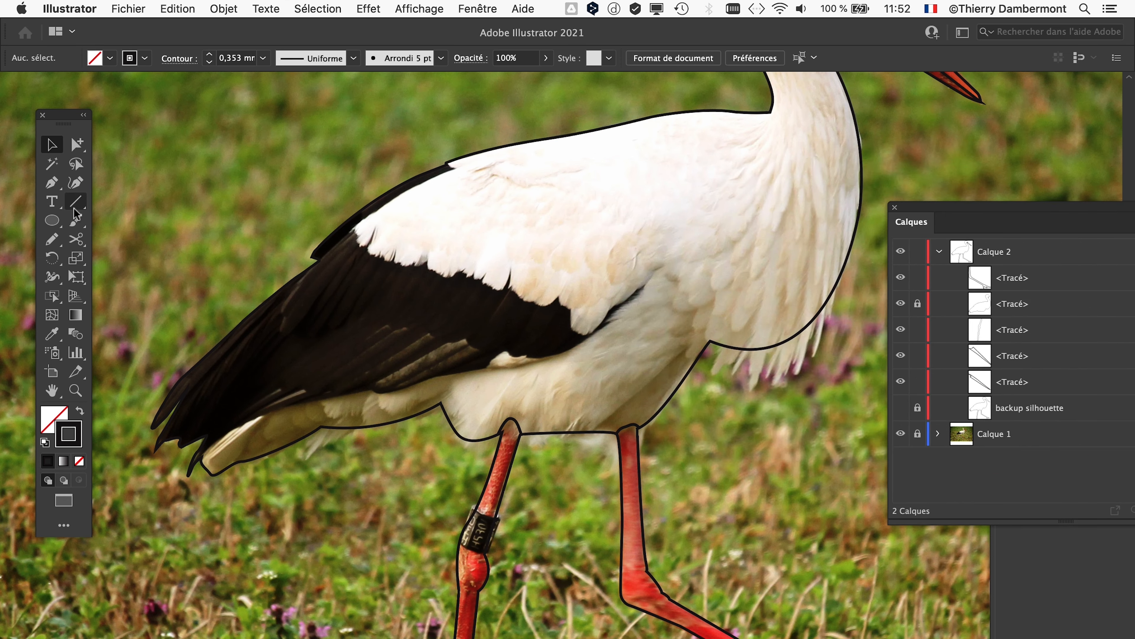
# Start a Pen tool path just outside the back outline and trace the white plumage's upper edge down to its rear corner
pyautogui.click(52, 186)
pyautogui.scroll(1, 363, 308)
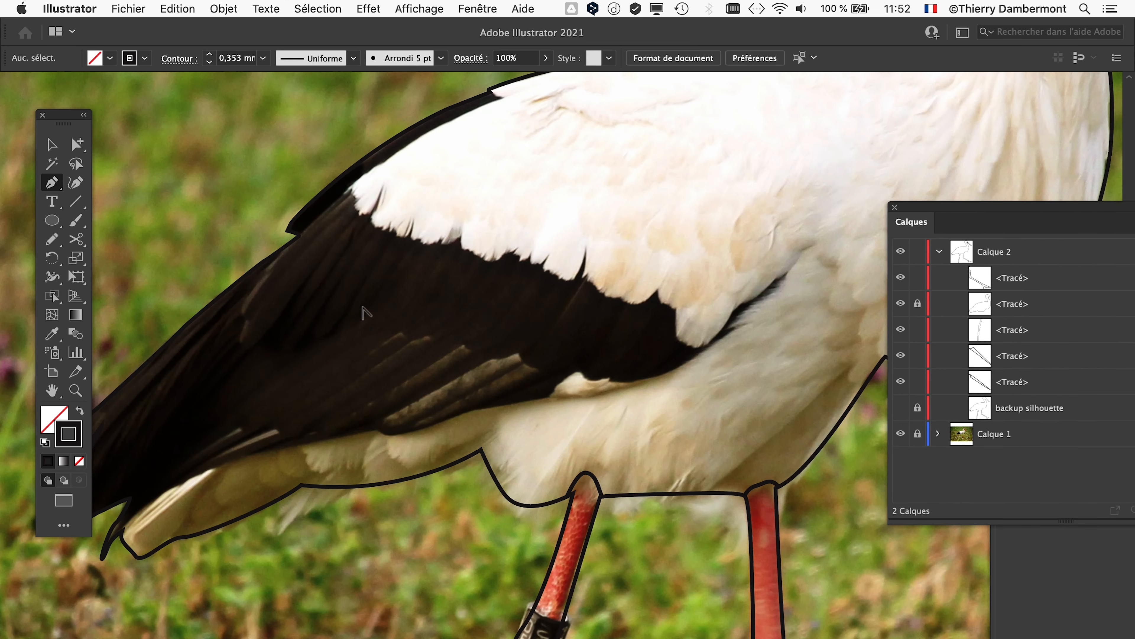
pyautogui.moveTo(538, 234); pyautogui.dragTo(616, 347)
pyautogui.scroll(2, 557, 227)
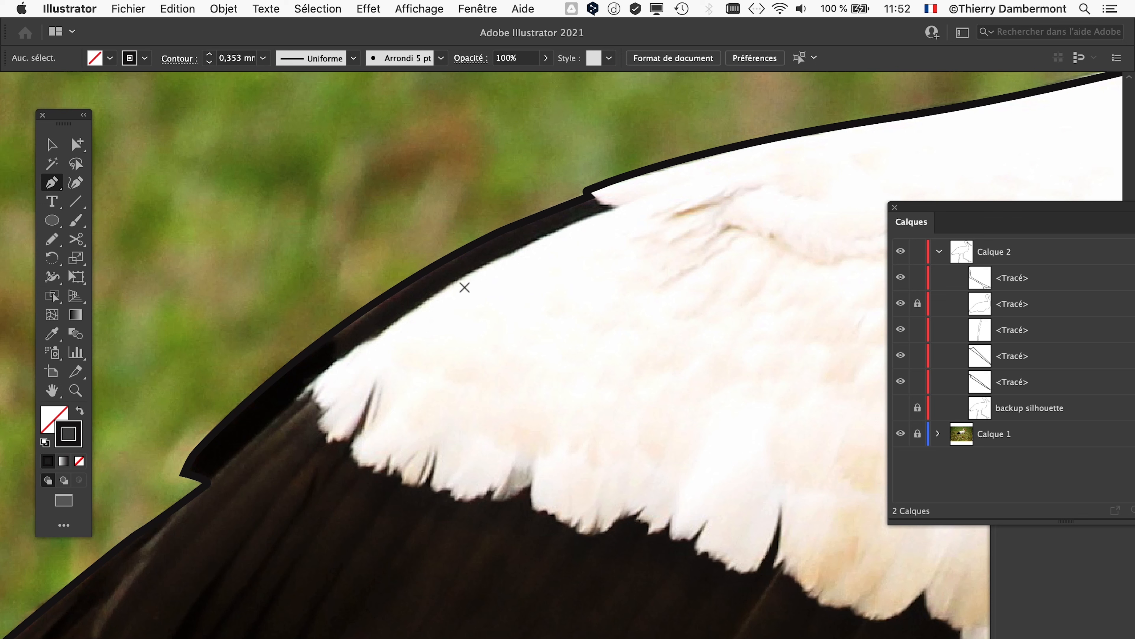
pyautogui.click(571, 168)
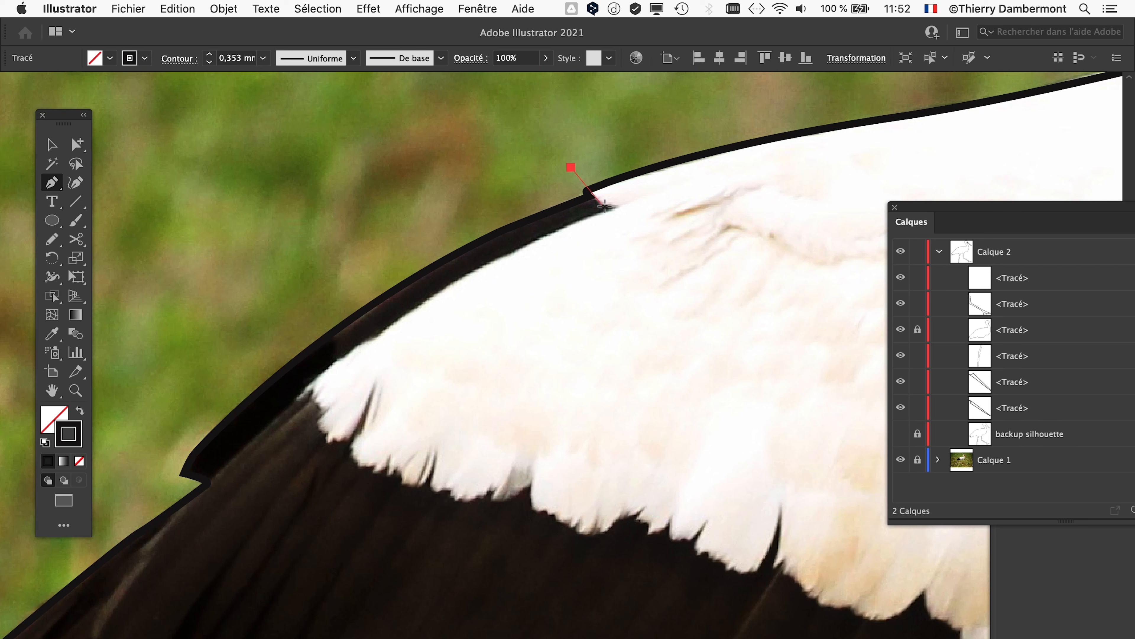
pyautogui.moveTo(614, 208); pyautogui.dragTo(628, 210)
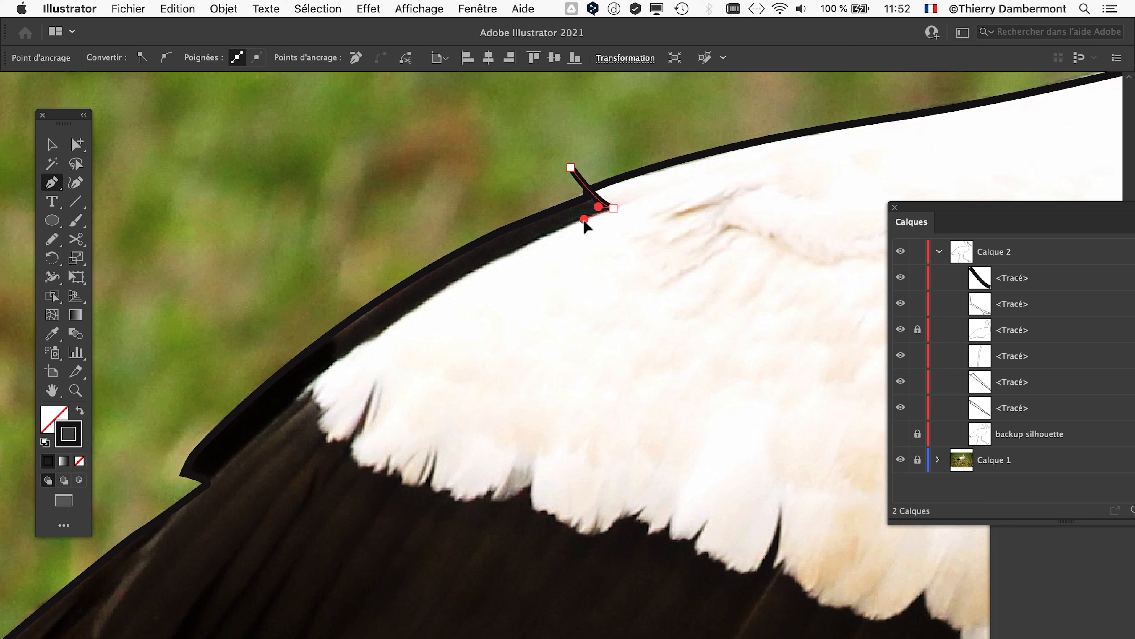
pyautogui.moveTo(309, 386); pyautogui.dragTo(442, 279)
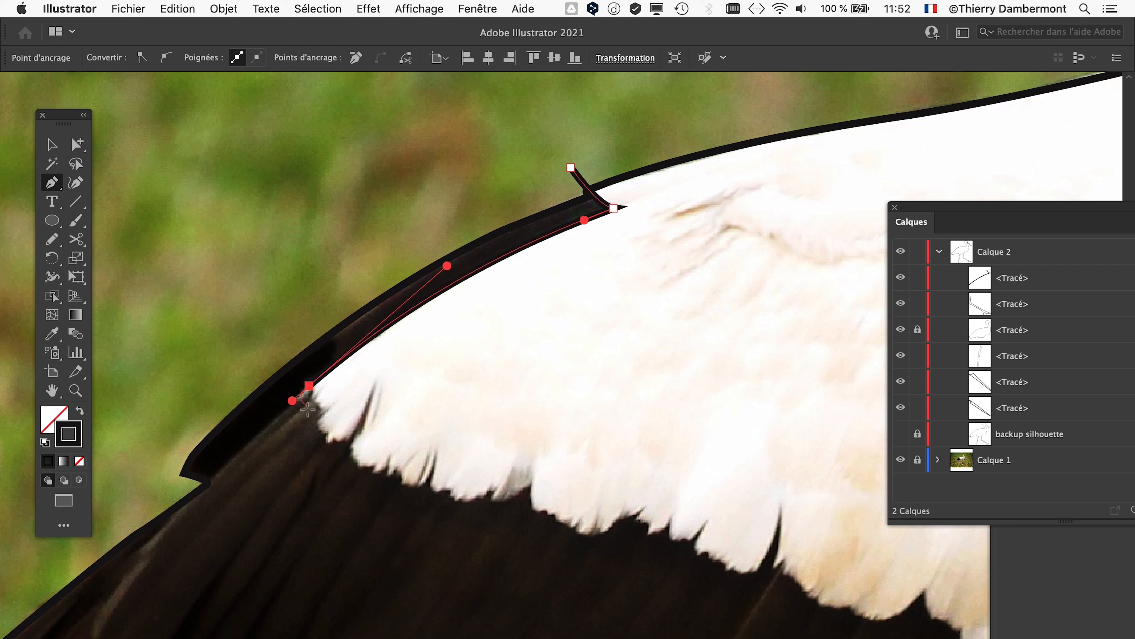
# Continue the path from the plumage's rear corner along the first ragged tips between the white and black wing feathers
pyautogui.moveTo(294, 402); pyautogui.dragTo(315, 406)
pyautogui.press('super+z')
pyautogui.click(327, 438)
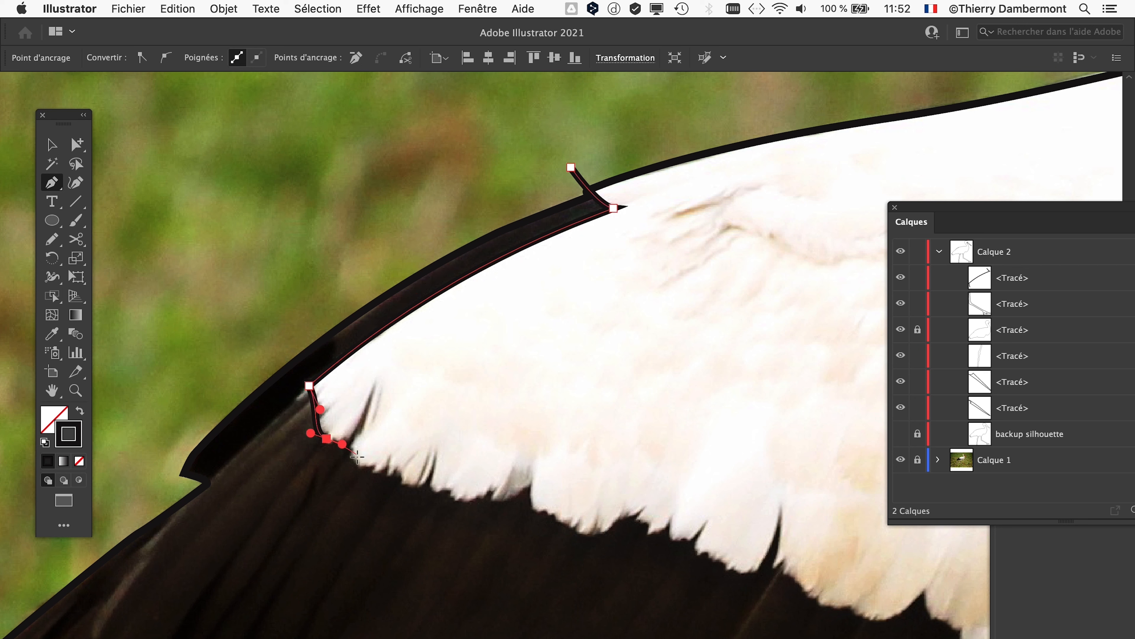
pyautogui.moveTo(358, 458); pyautogui.dragTo(371, 472)
pyautogui.moveTo(433, 487); pyautogui.dragTo(635, 509)
pyautogui.click(531, 482)
pyautogui.moveTo(575, 454); pyautogui.dragTo(489, 209)
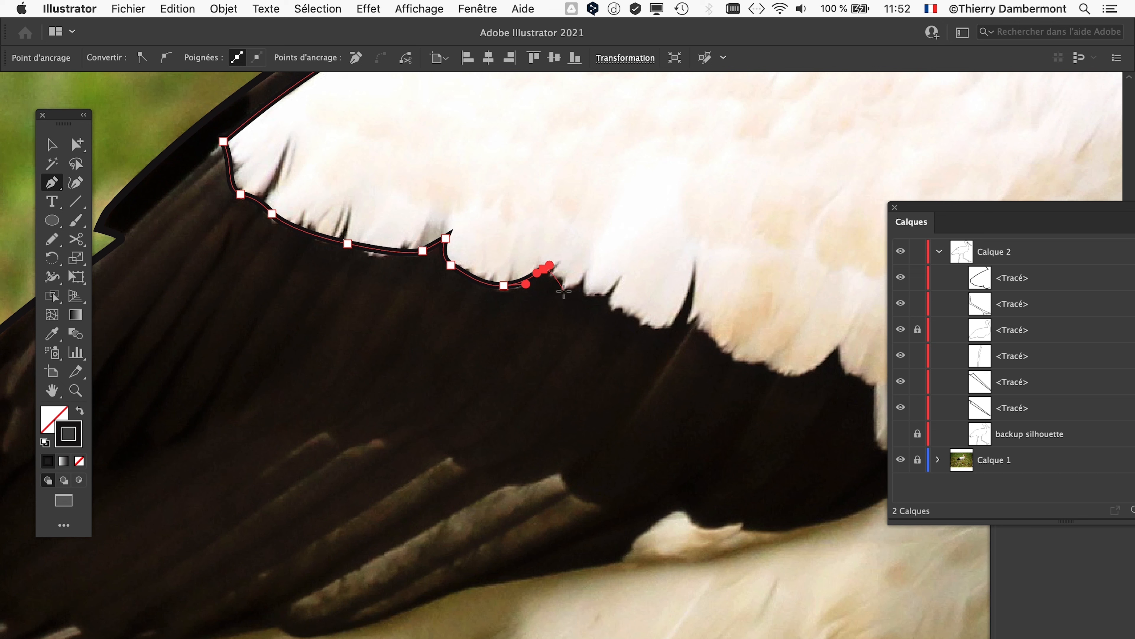
# Extend the path along the feather boundary, into the deep narrow notch and back out under the next white feathers
pyautogui.moveTo(549, 265); pyautogui.dragTo(599, 287)
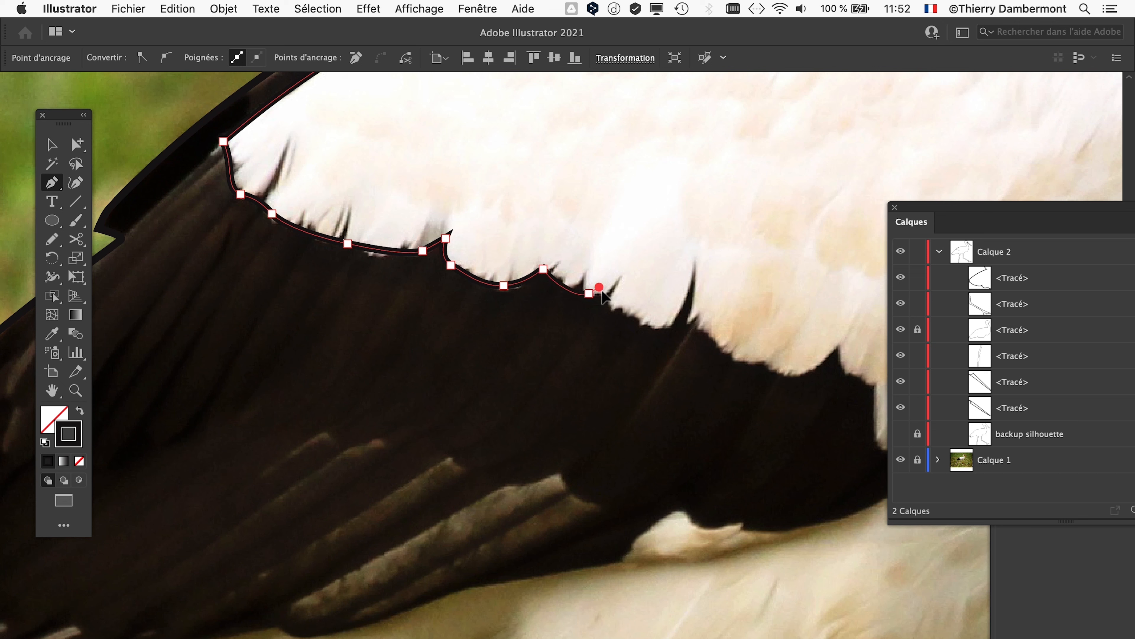
pyautogui.moveTo(667, 328); pyautogui.dragTo(684, 319)
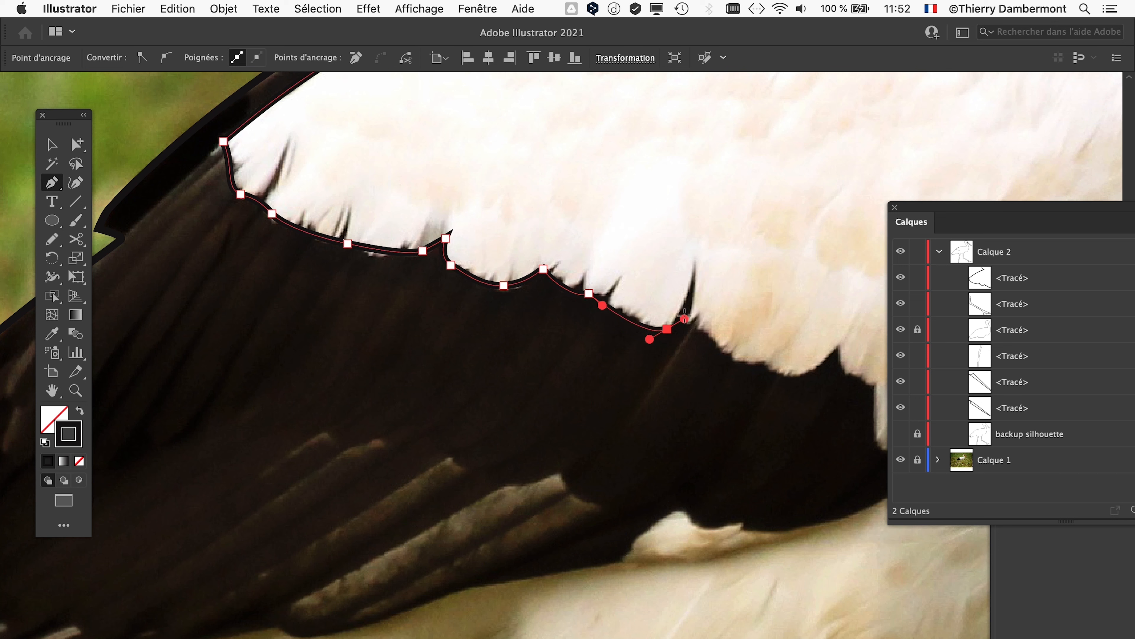
pyautogui.moveTo(696, 273); pyautogui.dragTo(579, 314)
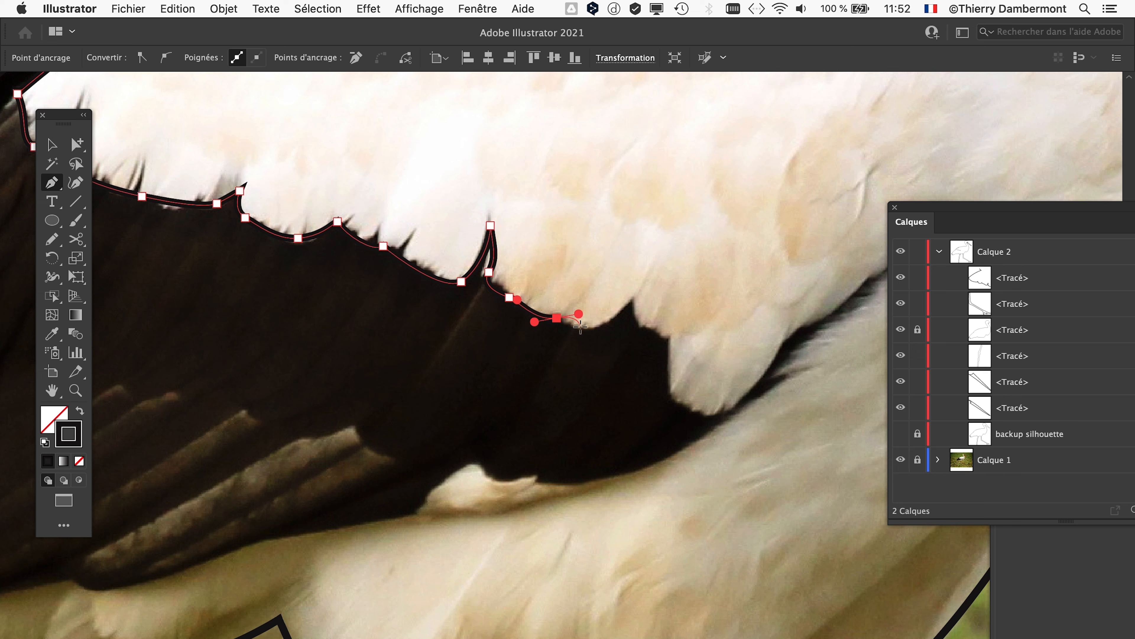
pyautogui.click(573, 332)
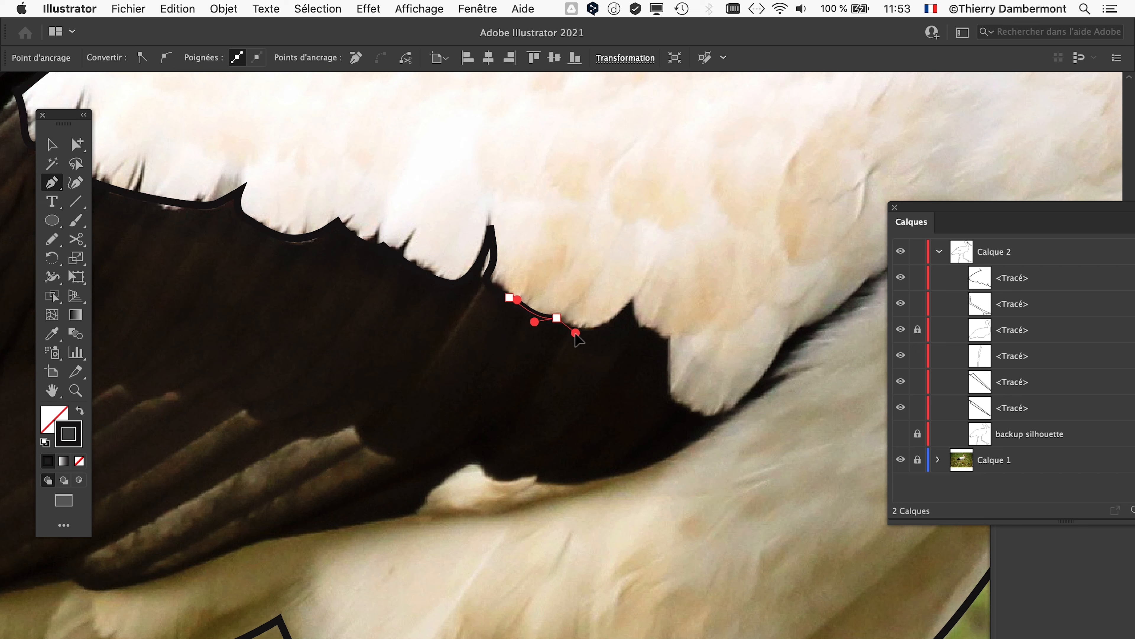
pyautogui.moveTo(634, 300); pyautogui.dragTo(638, 281)
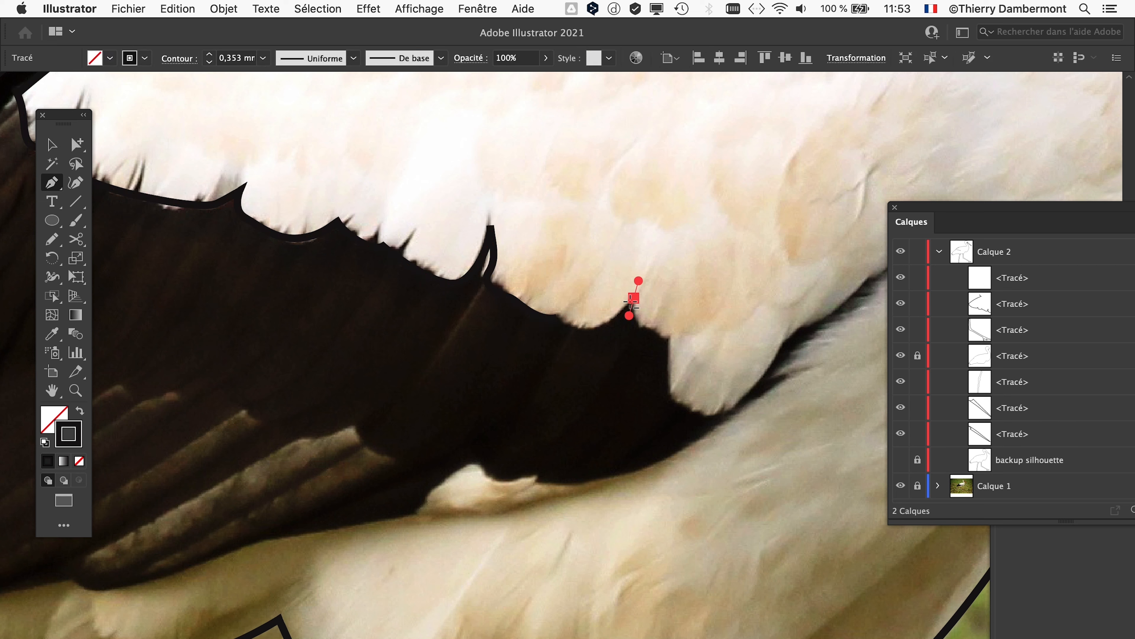
pyautogui.press('super+z')
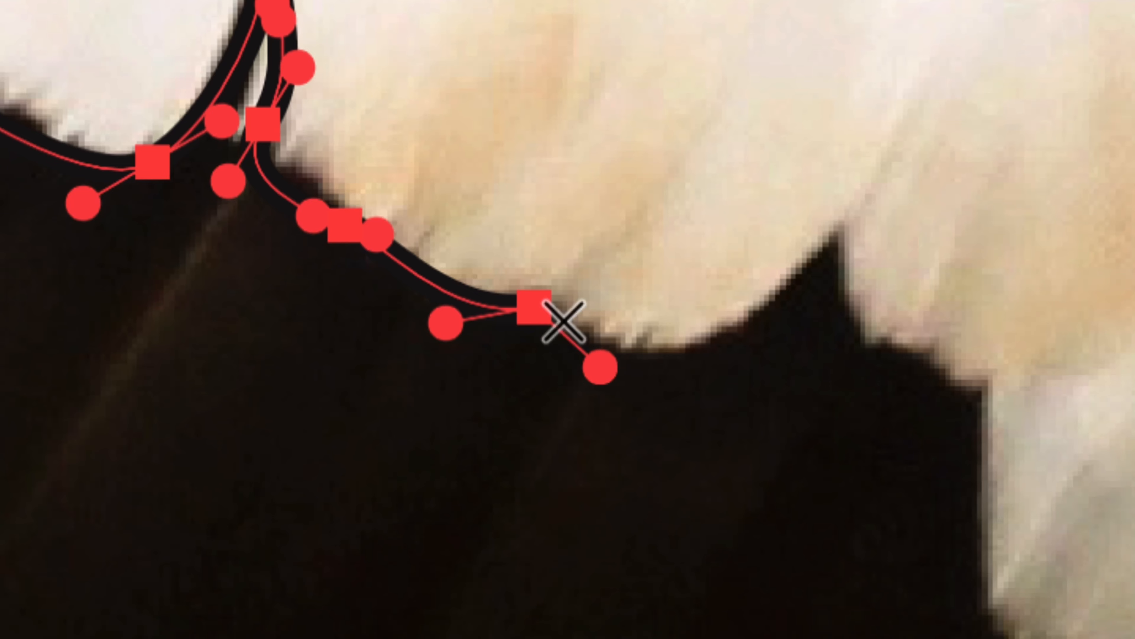
# Resume the path from its last anchor, curve it up to the next pointed notch and redirect the handle downward
pyautogui.click(538, 310)
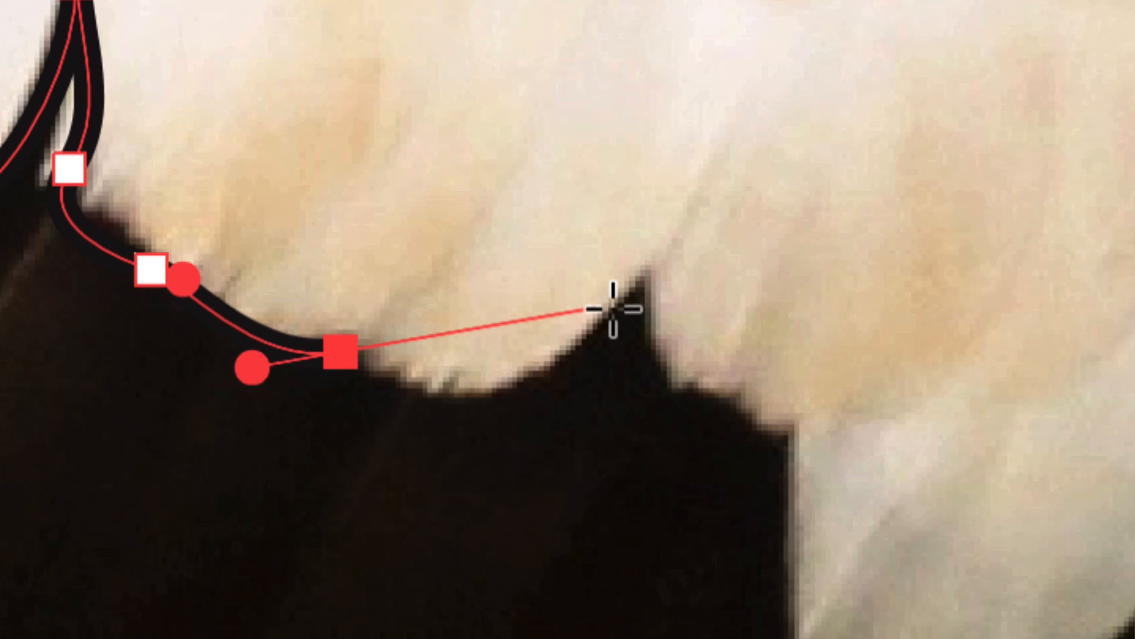
pyautogui.moveTo(660, 267); pyautogui.dragTo(587, 417)
pyautogui.moveTo(604, 330); pyautogui.dragTo(543, 379)
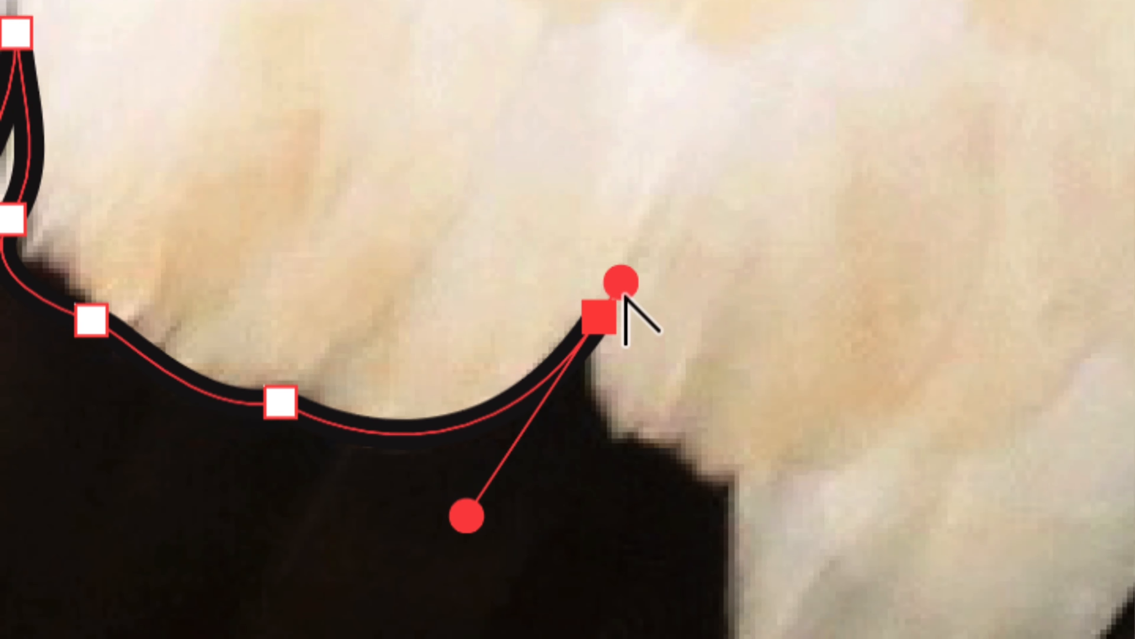
pyautogui.moveTo(696, 140); pyautogui.dragTo(716, 238)
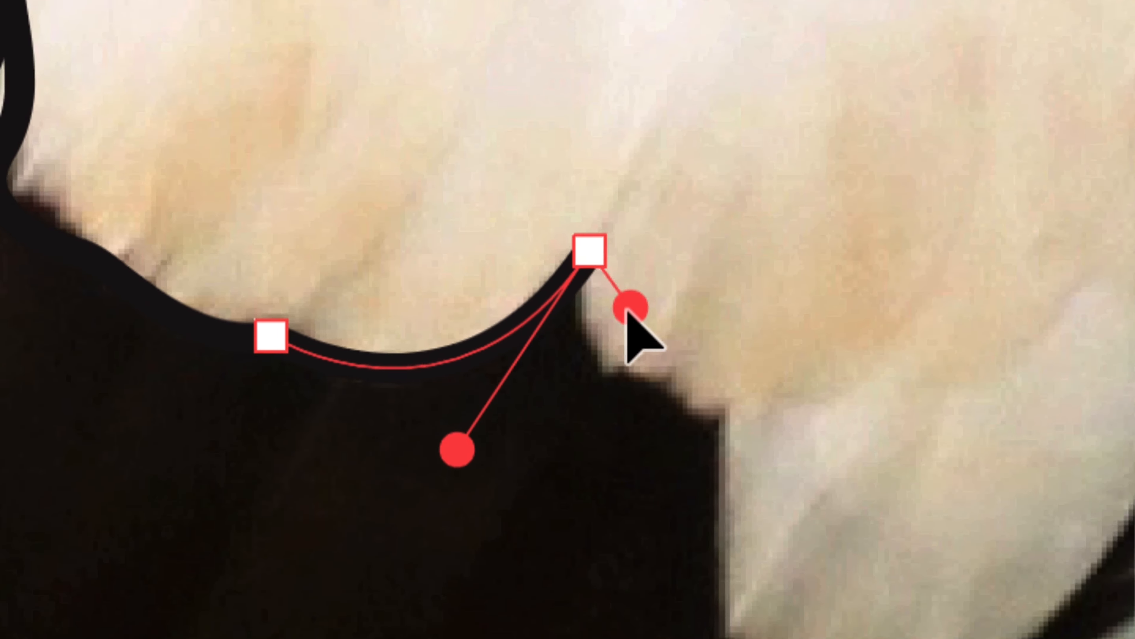
pyautogui.moveTo(628, 310); pyautogui.dragTo(566, 335)
# Trace the following notch with a corner point and continue down to the lower tip of the last white feather
pyautogui.moveTo(728, 415); pyautogui.dragTo(757, 390)
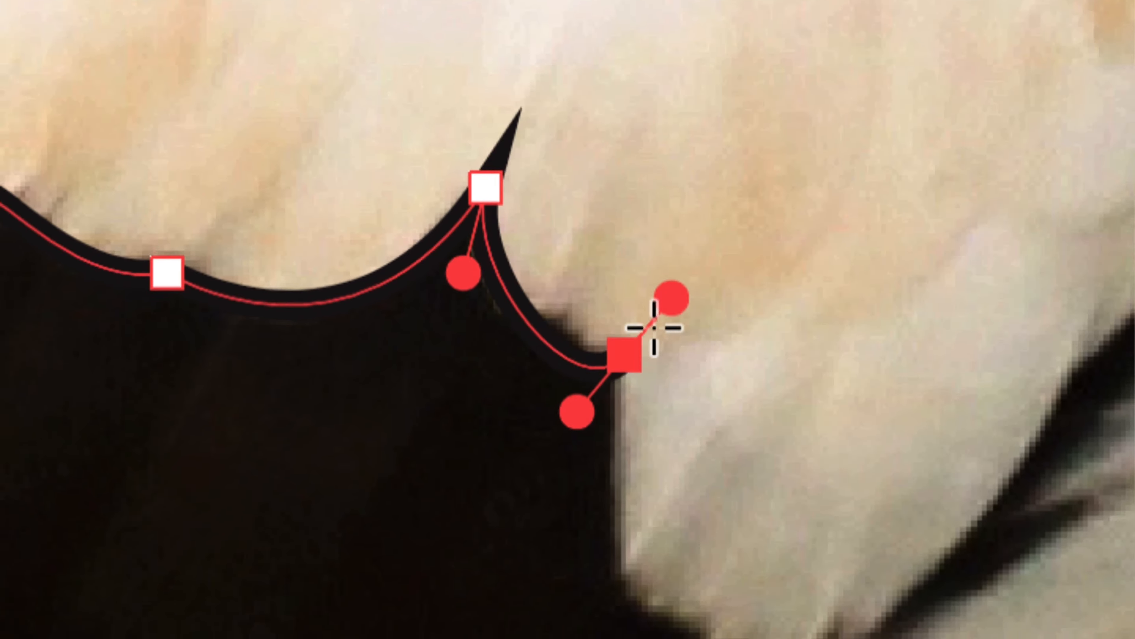
pyautogui.moveTo(672, 298); pyautogui.dragTo(602, 452)
pyautogui.moveTo(677, 415); pyautogui.dragTo(724, 430)
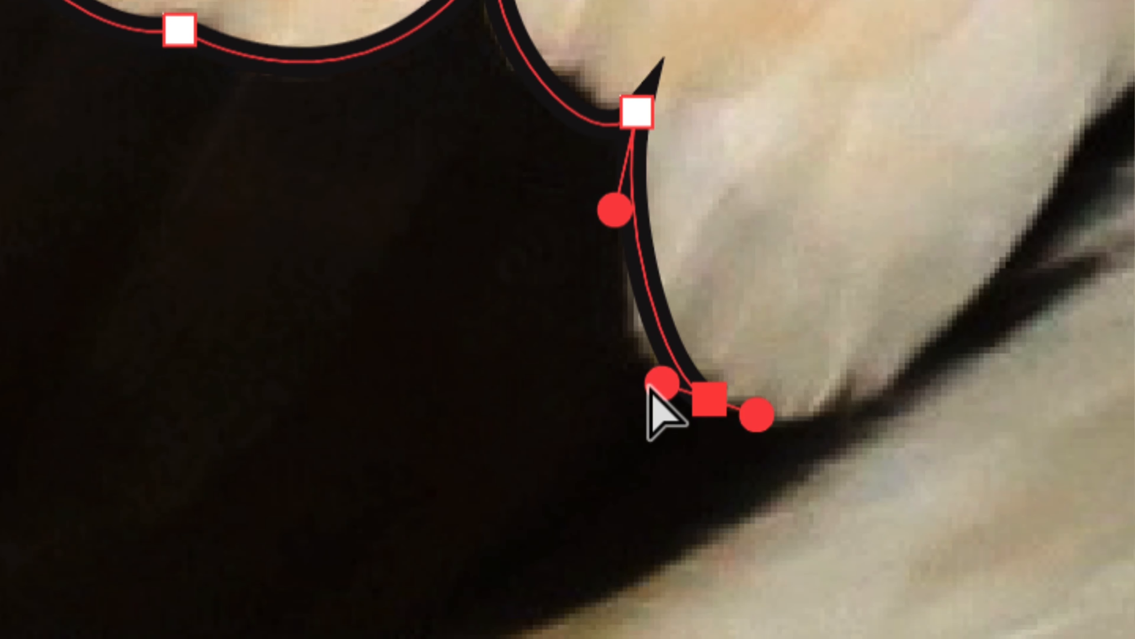
pyautogui.moveTo(631, 399); pyautogui.dragTo(565, 359)
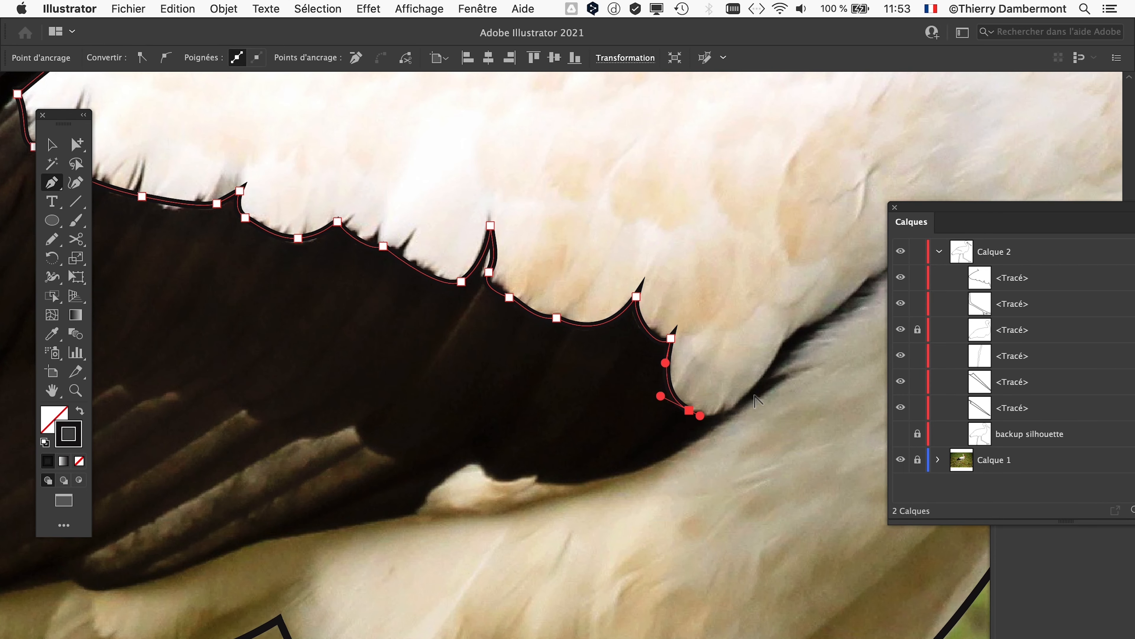
# Trace from the last white feather's tip up along the dark feather streak to its pointed end on the body
pyautogui.scroll(-2, 754, 401)
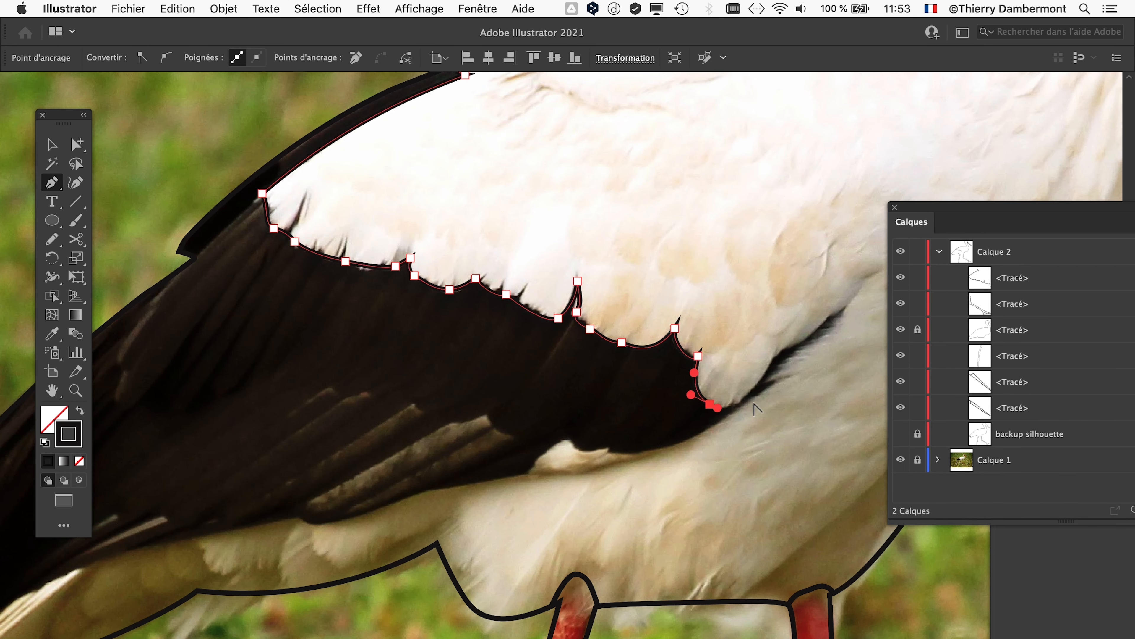
pyautogui.scroll(-1, 754, 408)
pyautogui.moveTo(754, 406); pyautogui.dragTo(728, 295)
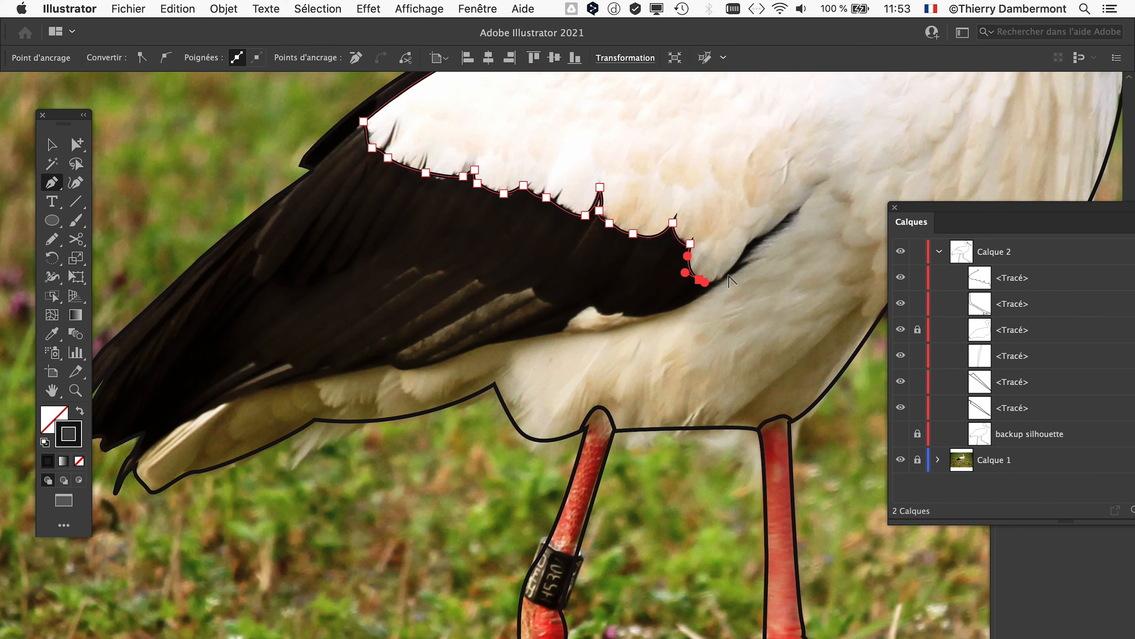
pyautogui.scroll(1, 729, 278)
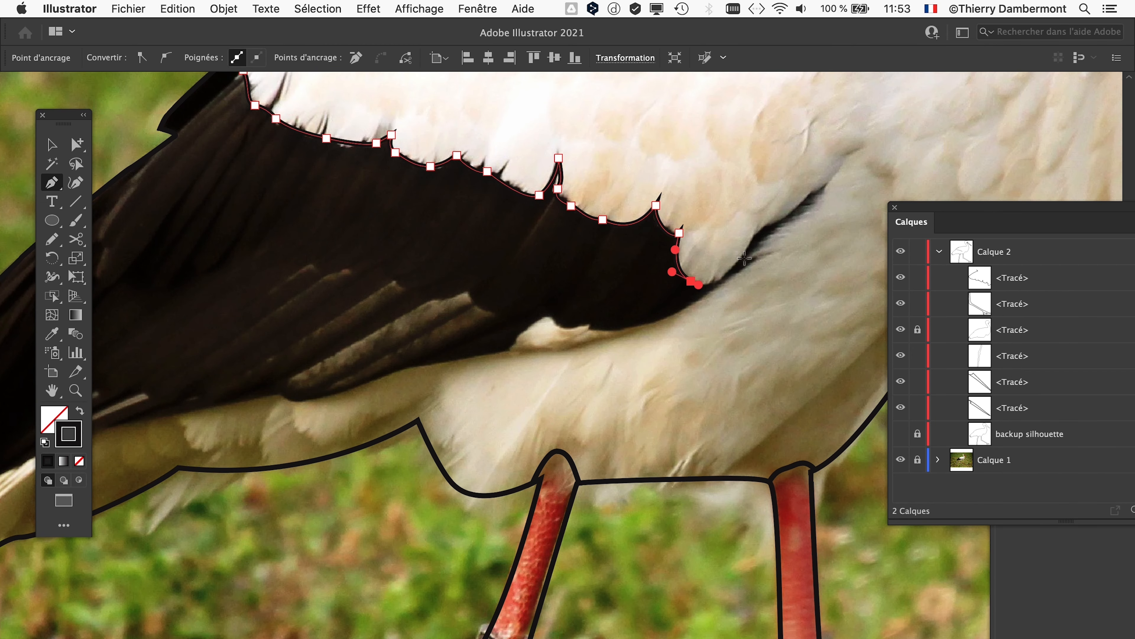
pyautogui.moveTo(746, 249); pyautogui.dragTo(833, 181)
pyautogui.scroll(2, 837, 182)
pyautogui.click(832, 168)
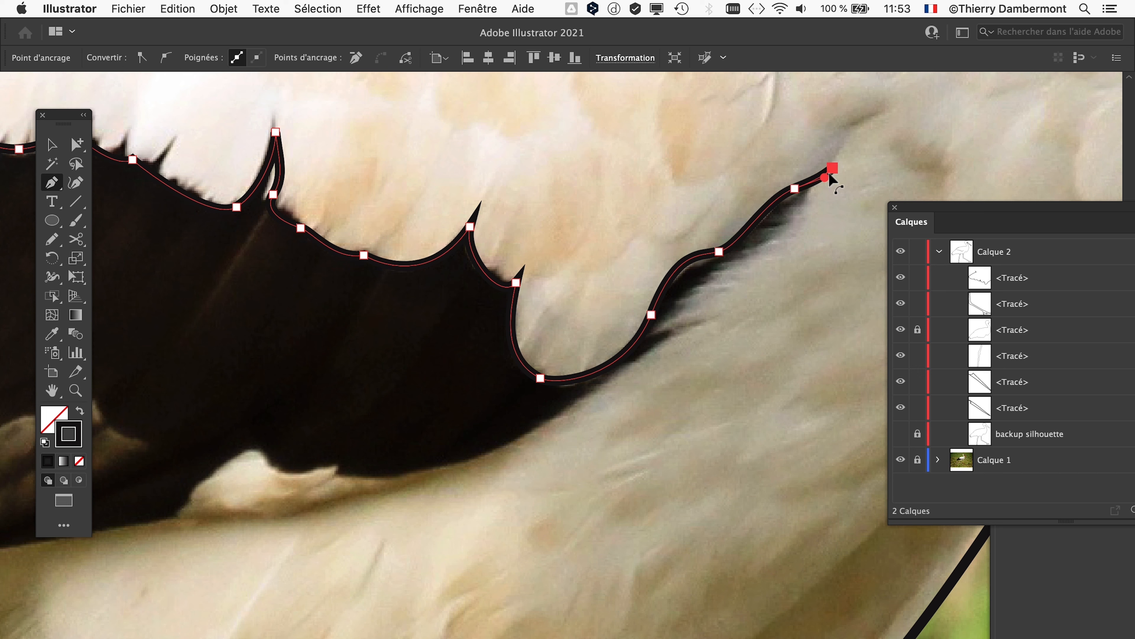
# Trace back along the underside of the dark streak and the wing's lower edge to the front of the small white patch
pyautogui.moveTo(791, 224); pyautogui.dragTo(643, 359)
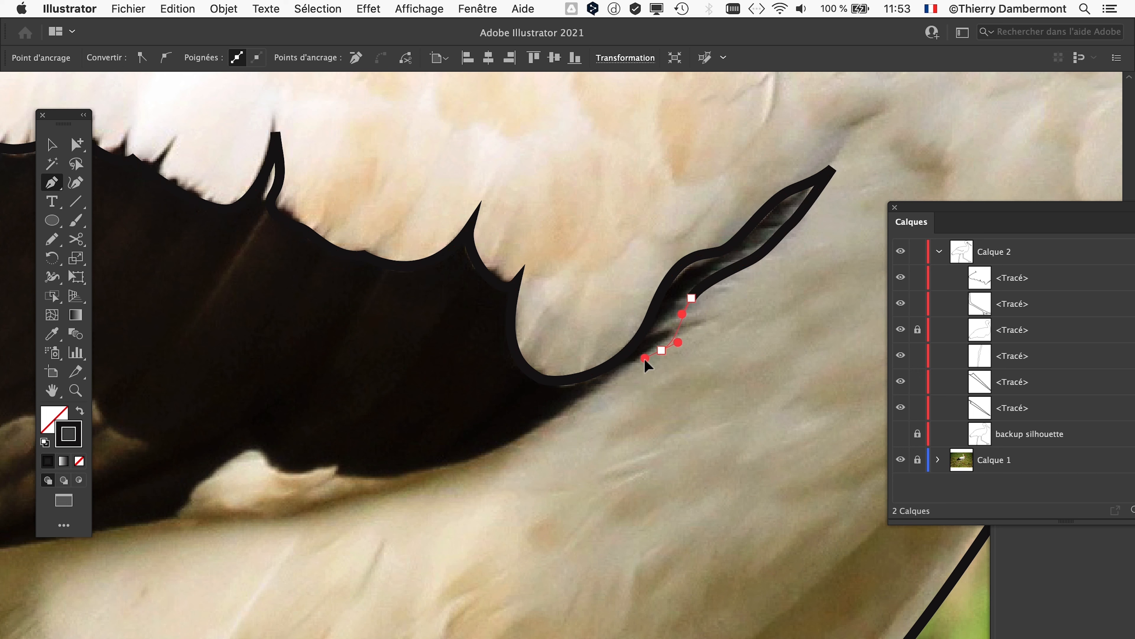
pyautogui.moveTo(517, 439); pyautogui.dragTo(771, 319)
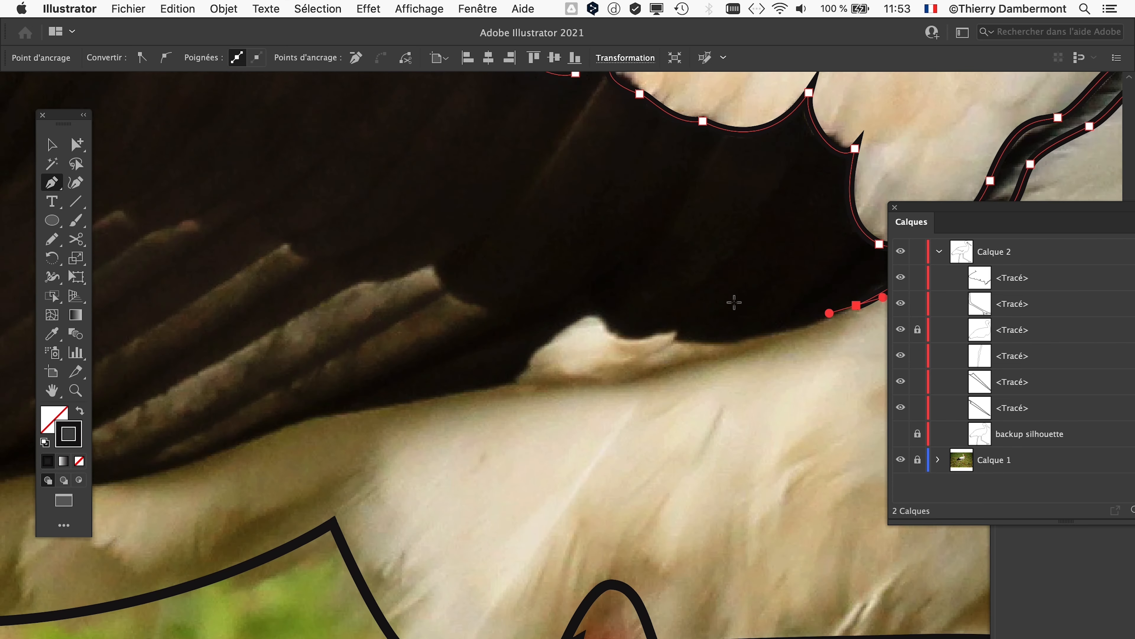
pyautogui.scroll(-1, 707, 324)
pyautogui.moveTo(686, 335); pyautogui.dragTo(671, 319)
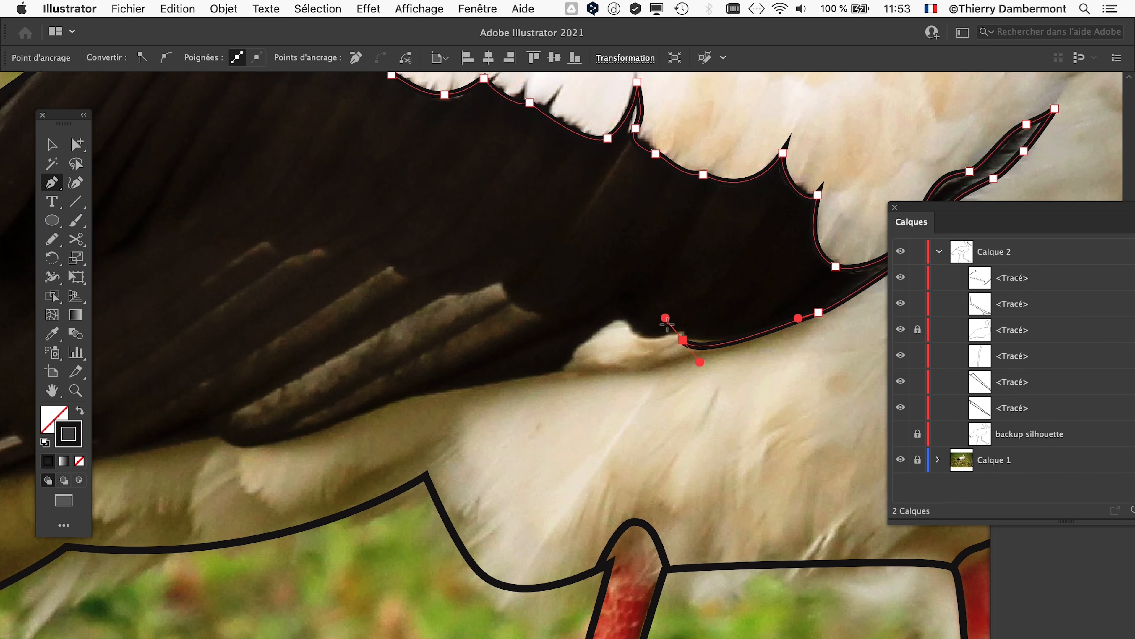
# Turn the path at a corner point and trace over the top of the small white patch down to its rear end
pyautogui.scroll(2, 673, 331)
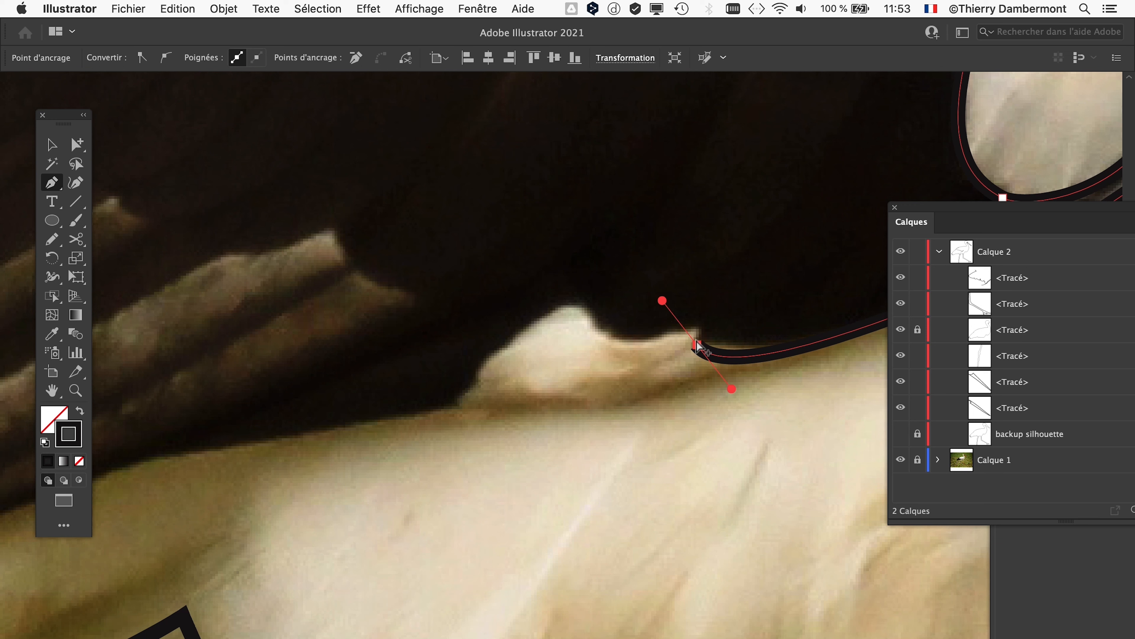
pyautogui.moveTo(663, 301); pyautogui.dragTo(729, 300)
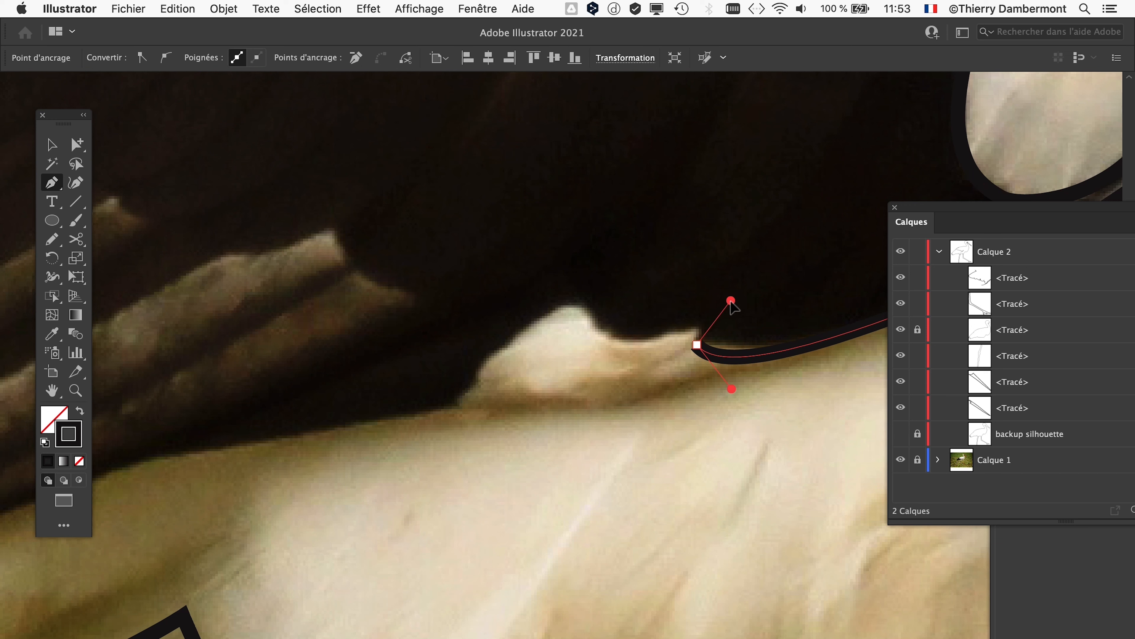
pyautogui.moveTo(642, 339); pyautogui.dragTo(532, 326)
pyautogui.scroll(-1, 529, 334)
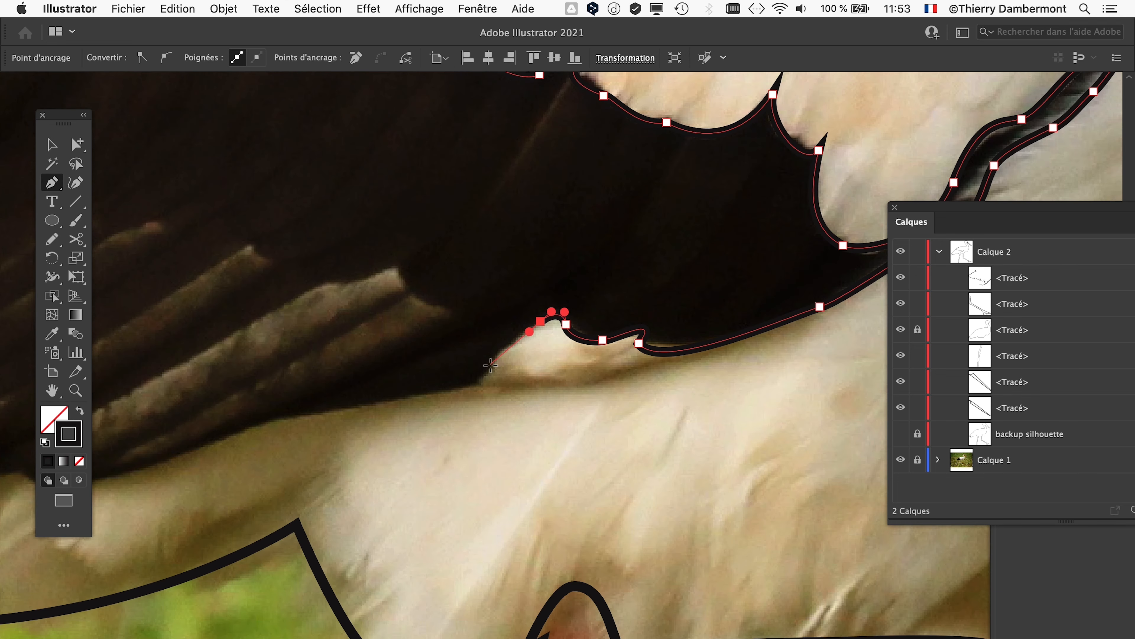
pyautogui.moveTo(490, 366); pyautogui.dragTo(964, 227)
pyautogui.click(479, 387)
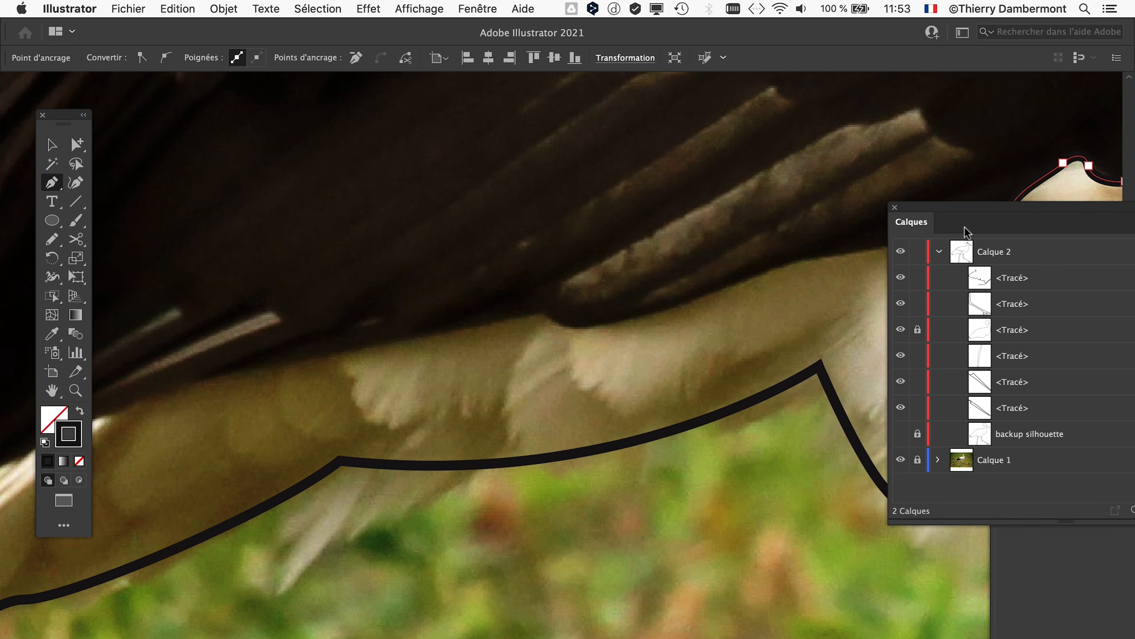
# Continue the Pen path with smooth anchor points along the lower edge of the stork's black wing, towards the tail
pyautogui.moveTo(776, 267); pyautogui.dragTo(759, 277)
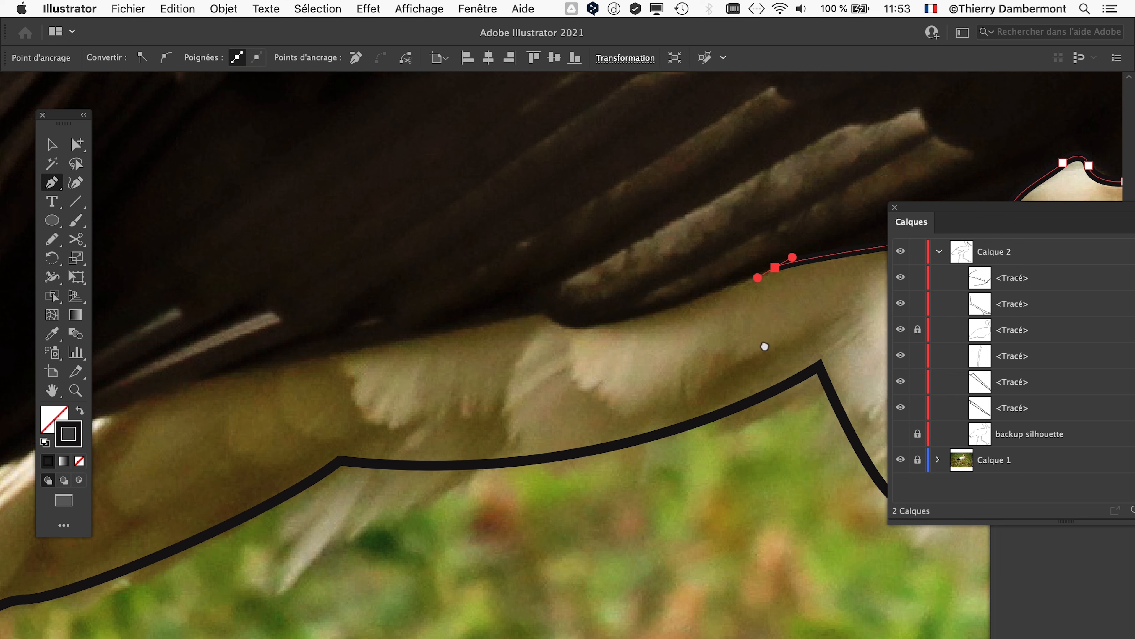
pyautogui.hscroll(5, 762, 345)
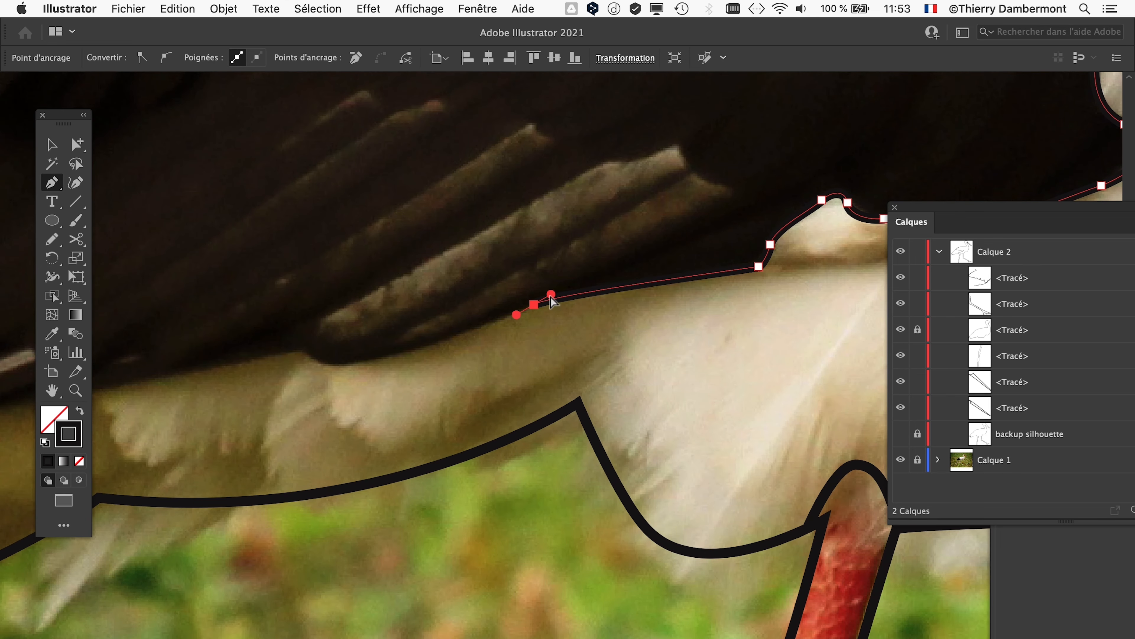
pyautogui.moveTo(552, 300); pyautogui.dragTo(587, 287)
pyautogui.moveTo(357, 362); pyautogui.dragTo(280, 352)
pyautogui.moveTo(343, 396); pyautogui.dragTo(875, 216)
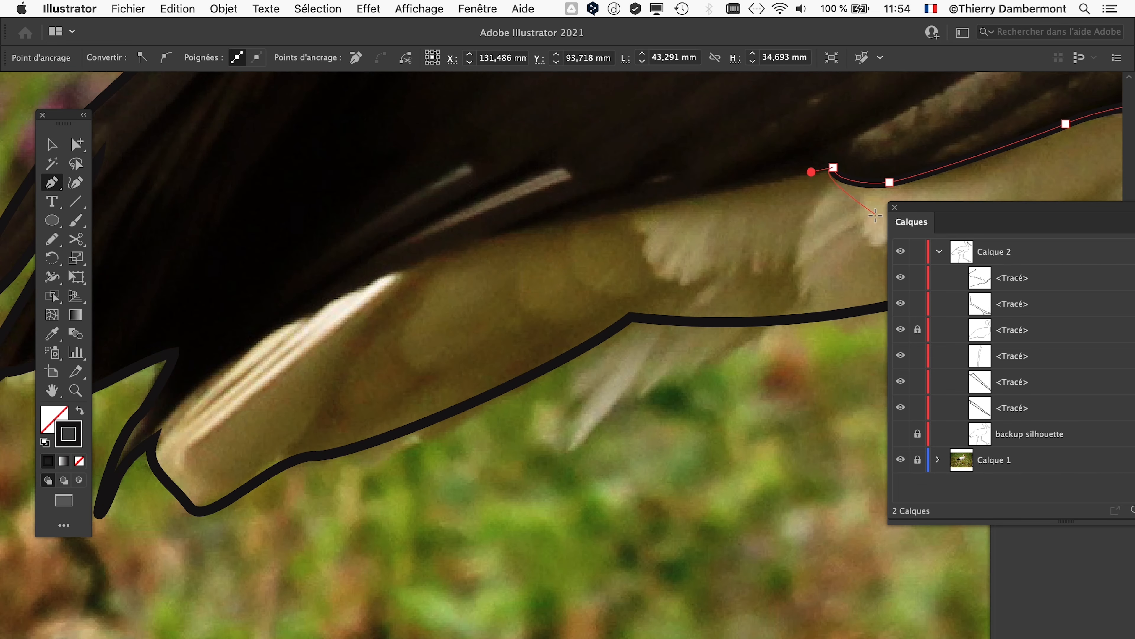
# Extend the path along the wing's lower edge to the tail tip and end it outside the silhouette
pyautogui.moveTo(464, 243); pyautogui.dragTo(431, 259)
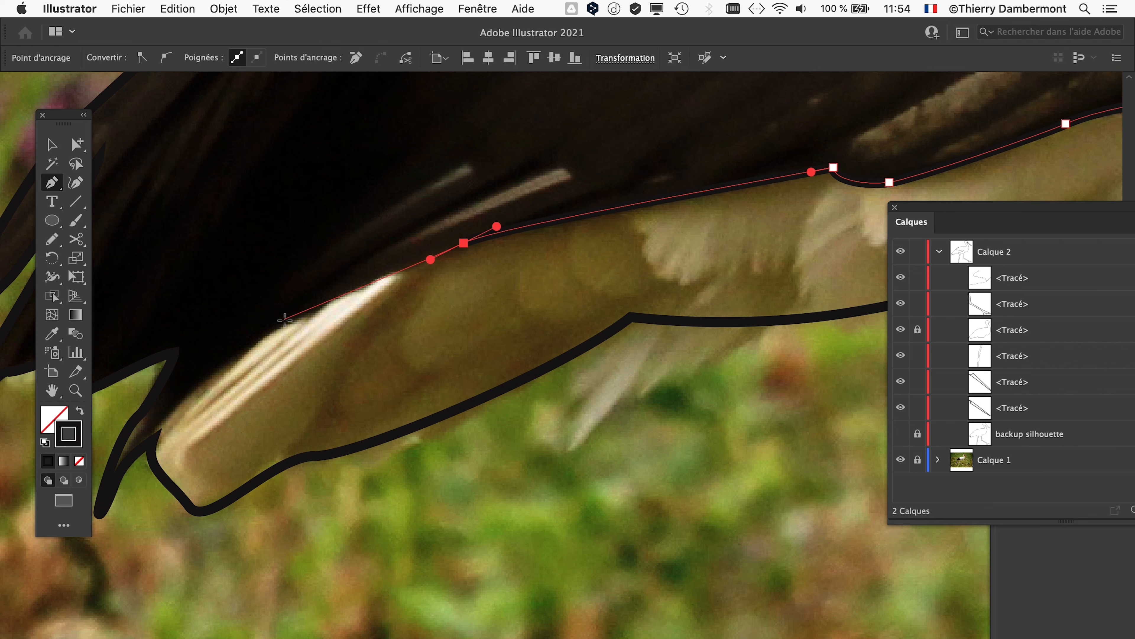
pyautogui.moveTo(287, 321); pyautogui.dragTo(273, 338)
pyautogui.hscroll(-5, 313, 327)
pyautogui.scroll(-4, 313, 327)
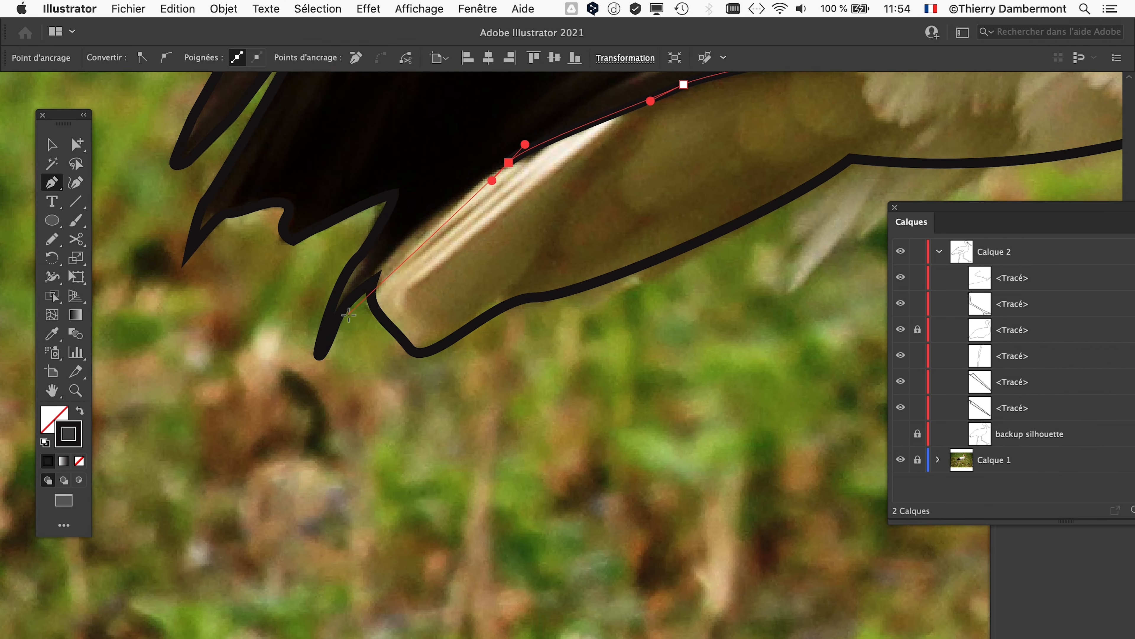
pyautogui.moveTo(358, 308); pyautogui.dragTo(336, 389)
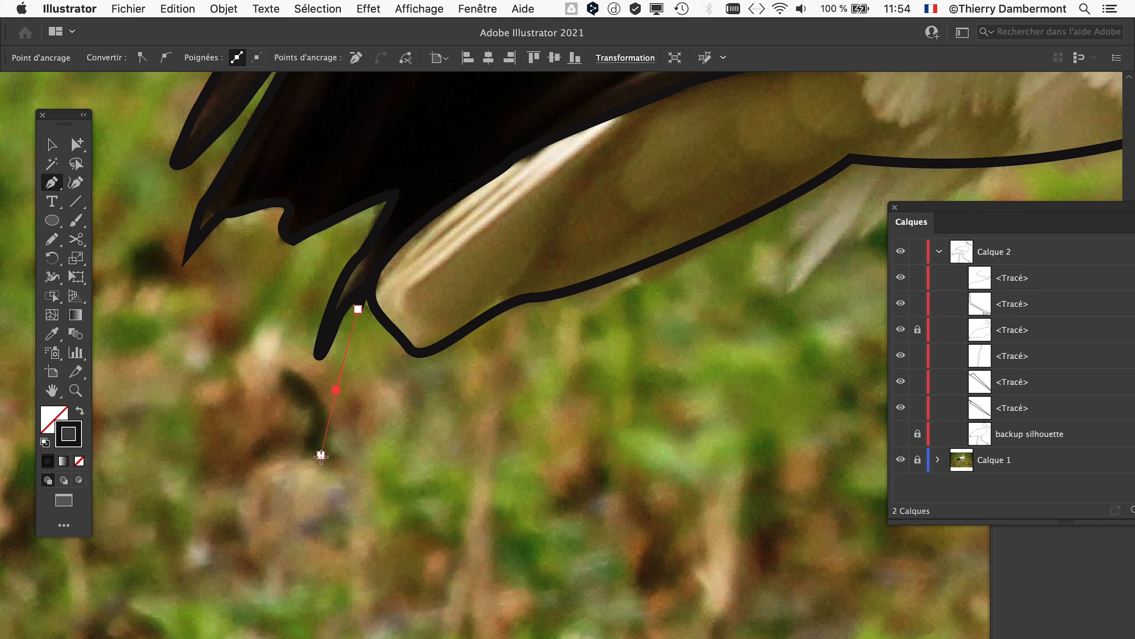
pyautogui.scroll(-6, 289, 458)
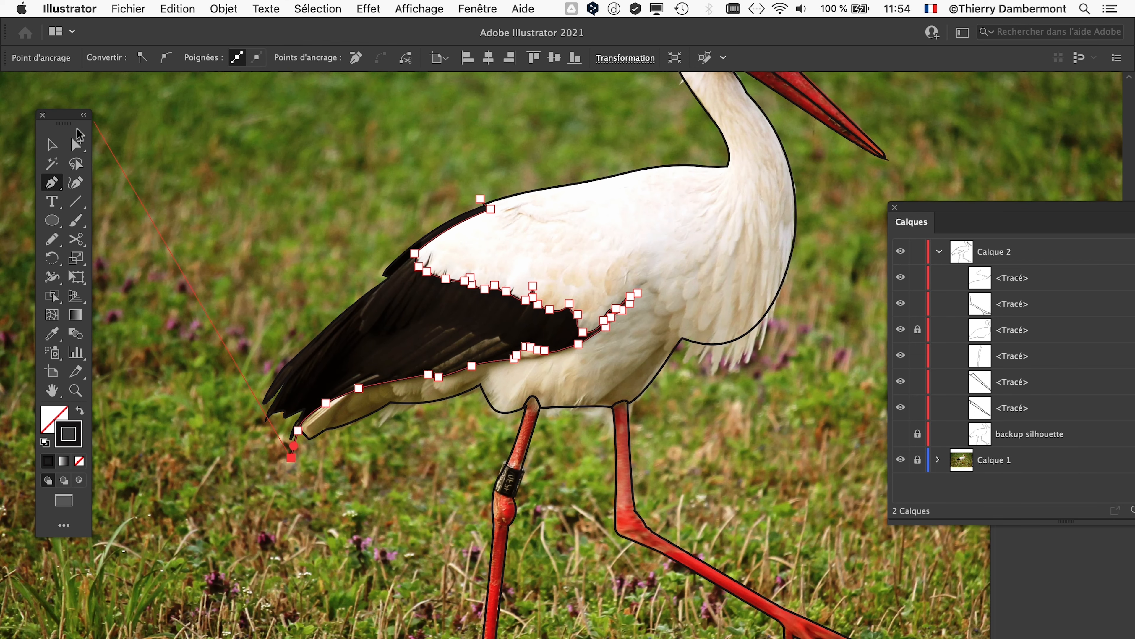
# Colour the wing path's stroke magenta-pink after trying red and green swatches, and deselect the path
pyautogui.click(51, 144)
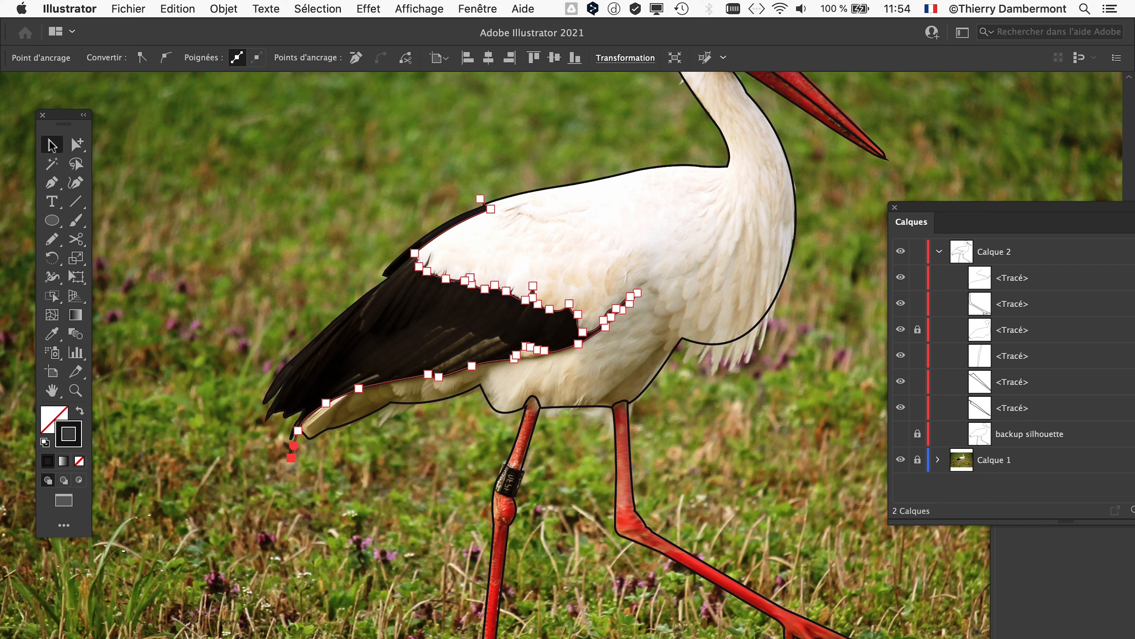
pyautogui.scroll(1, 496, 310)
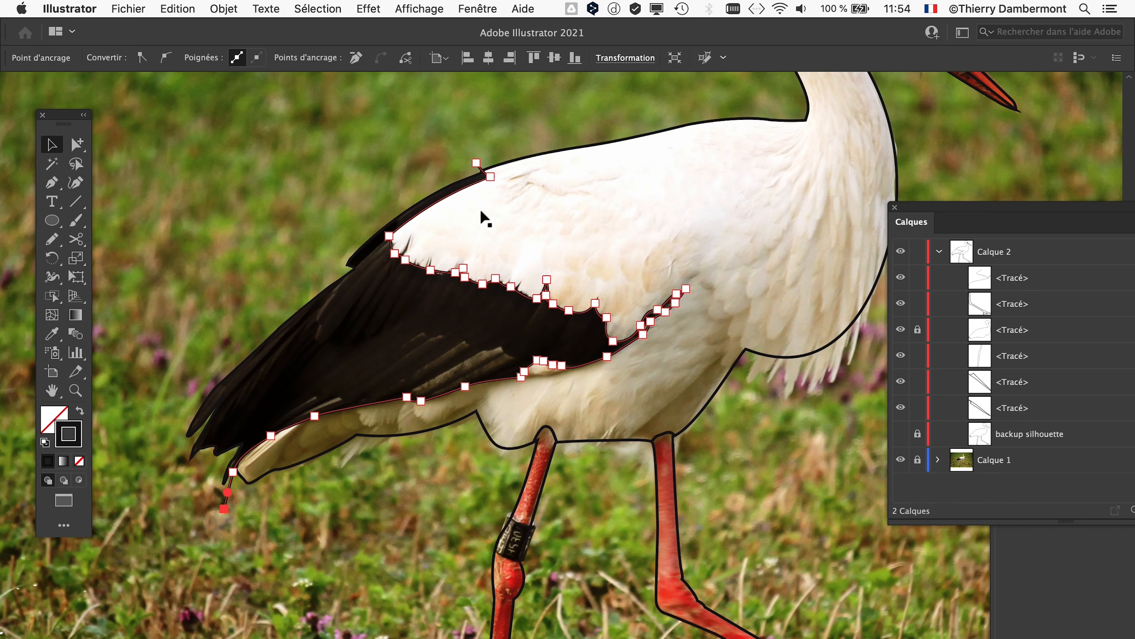
pyautogui.click(478, 9)
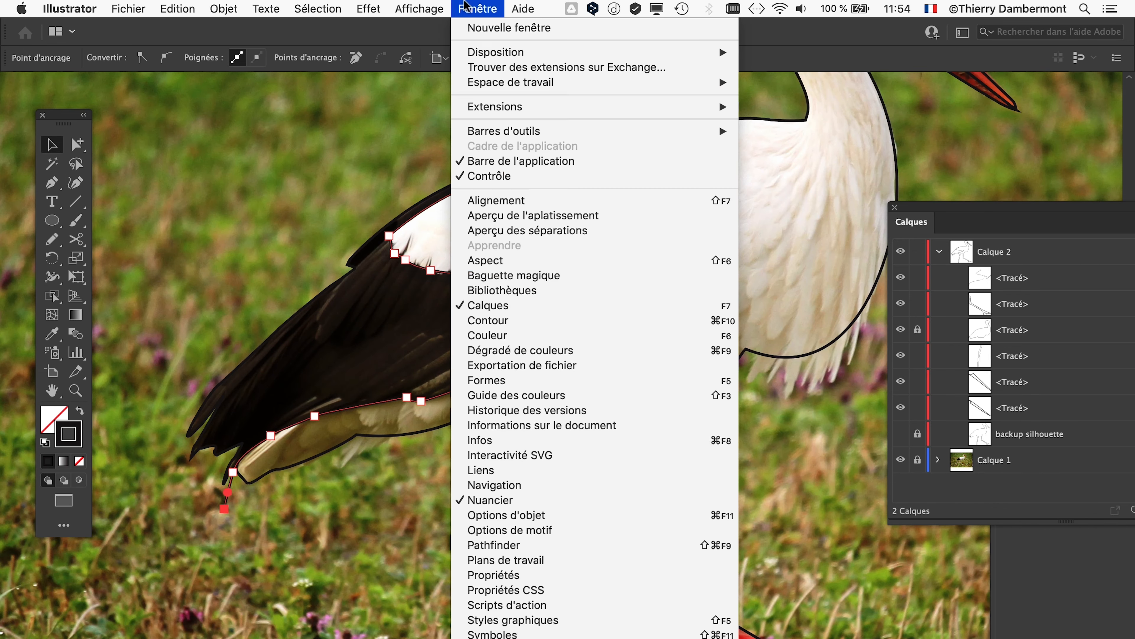
pyautogui.click(510, 505)
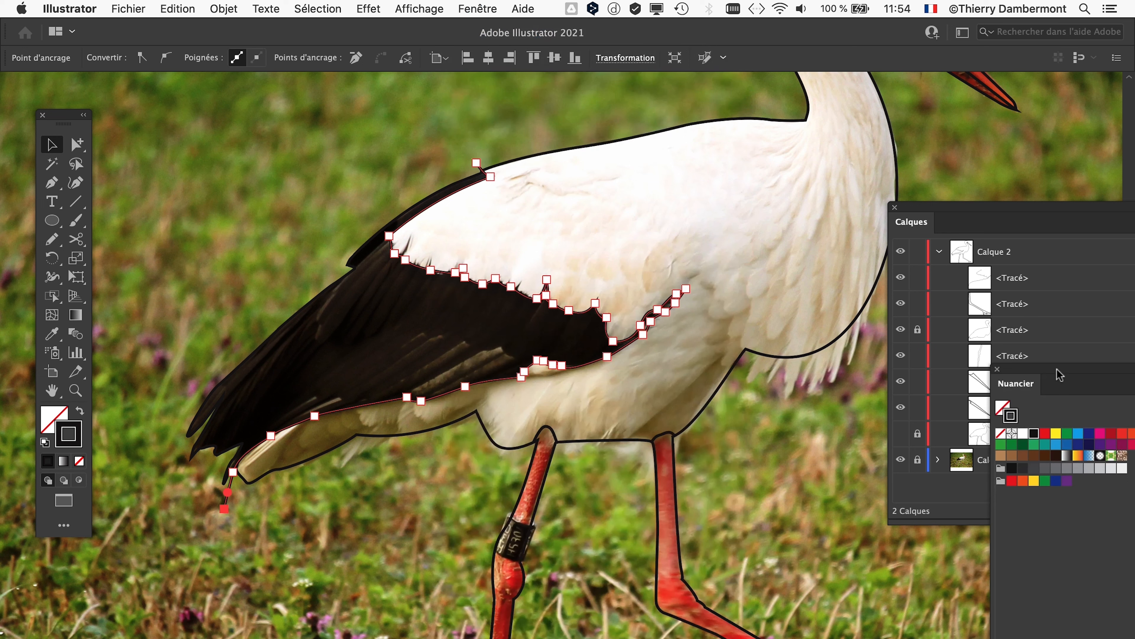
pyautogui.moveTo(1060, 375); pyautogui.dragTo(820, 124)
pyautogui.click(885, 191)
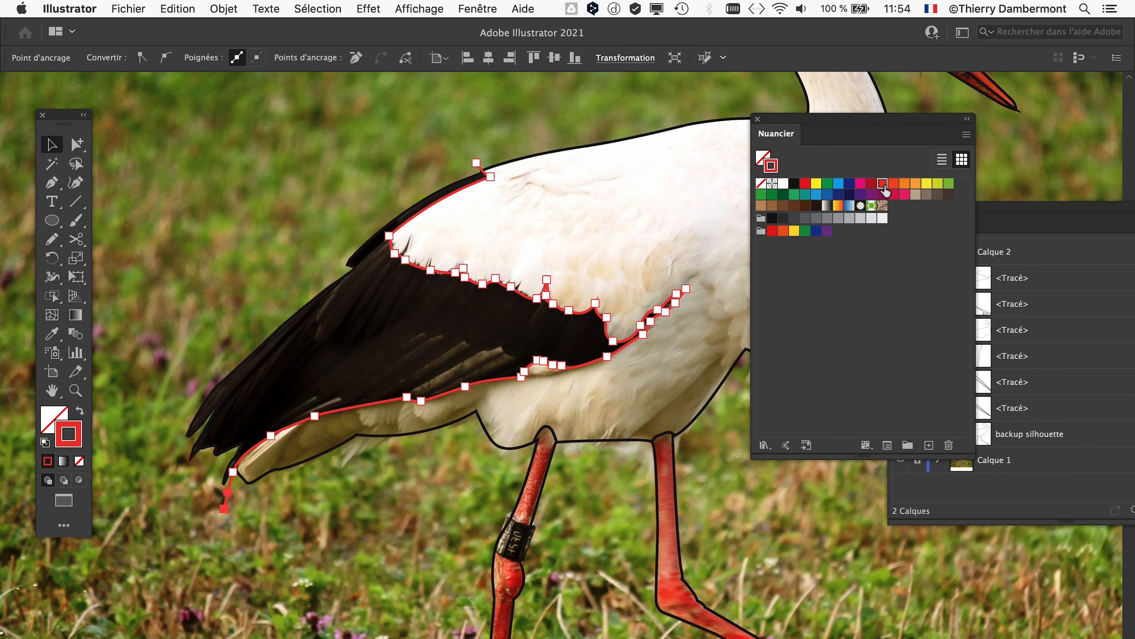
pyautogui.click(948, 184)
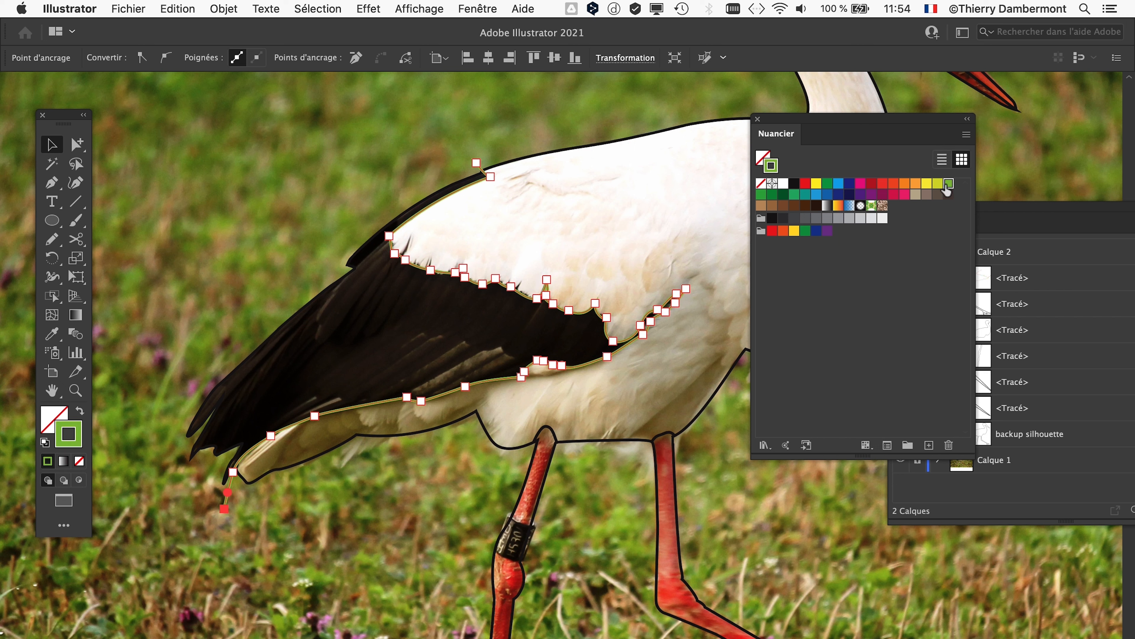
pyautogui.click(903, 195)
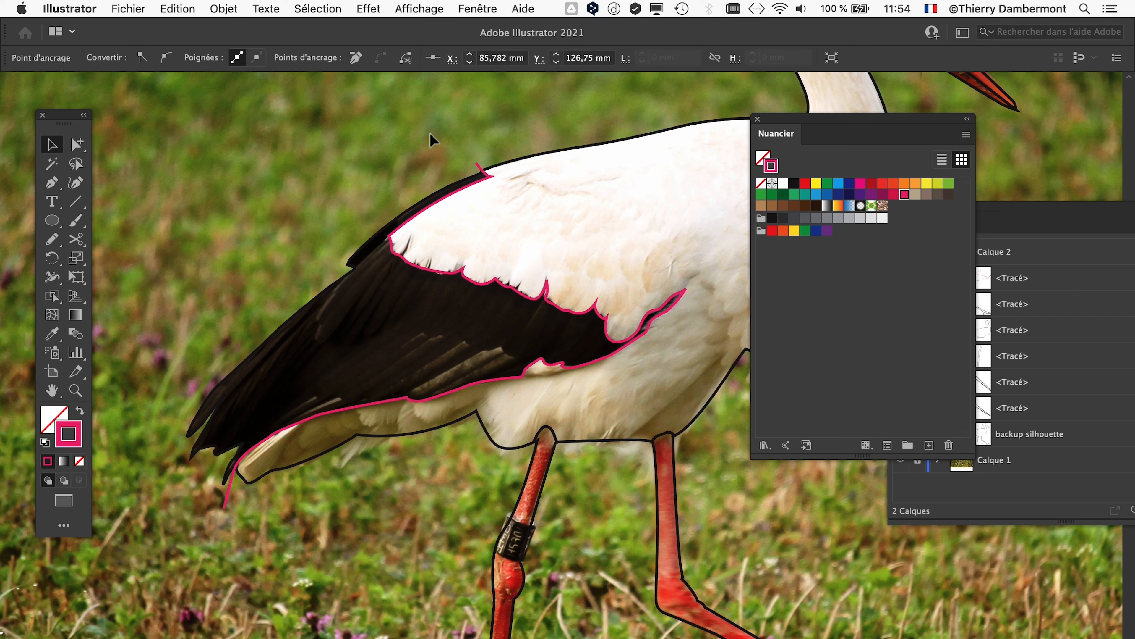
pyautogui.click(415, 148)
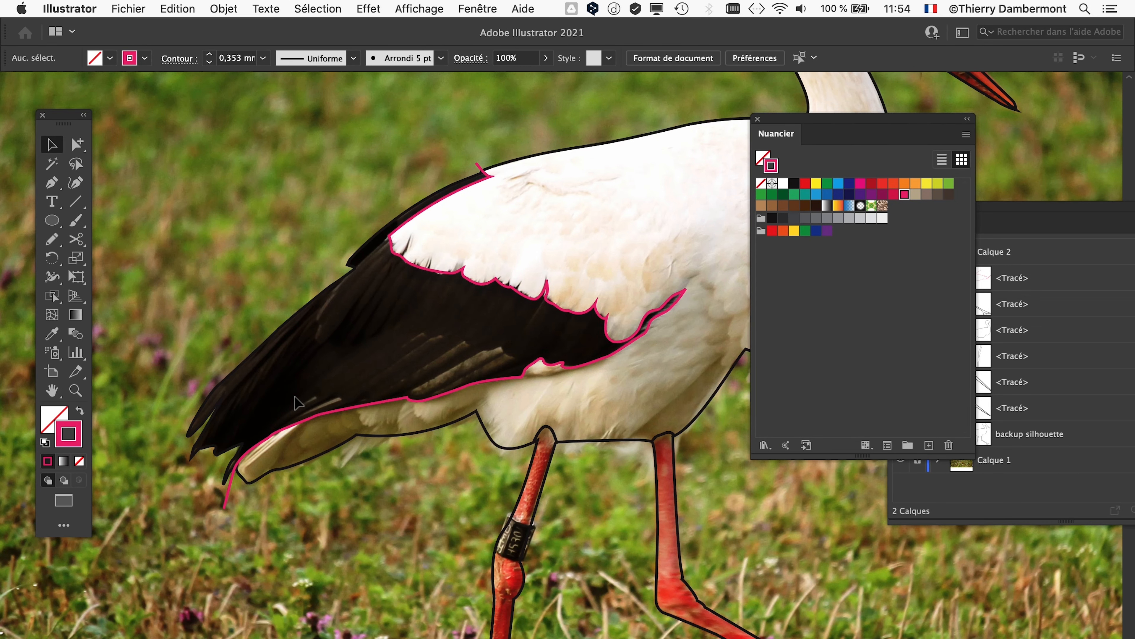
# Save the document as "dessin oiseau 3 - 05.ai" in Adobe Illustrator format with the Illustrator 2020 version options
pyautogui.scroll(-1, 387, 396)
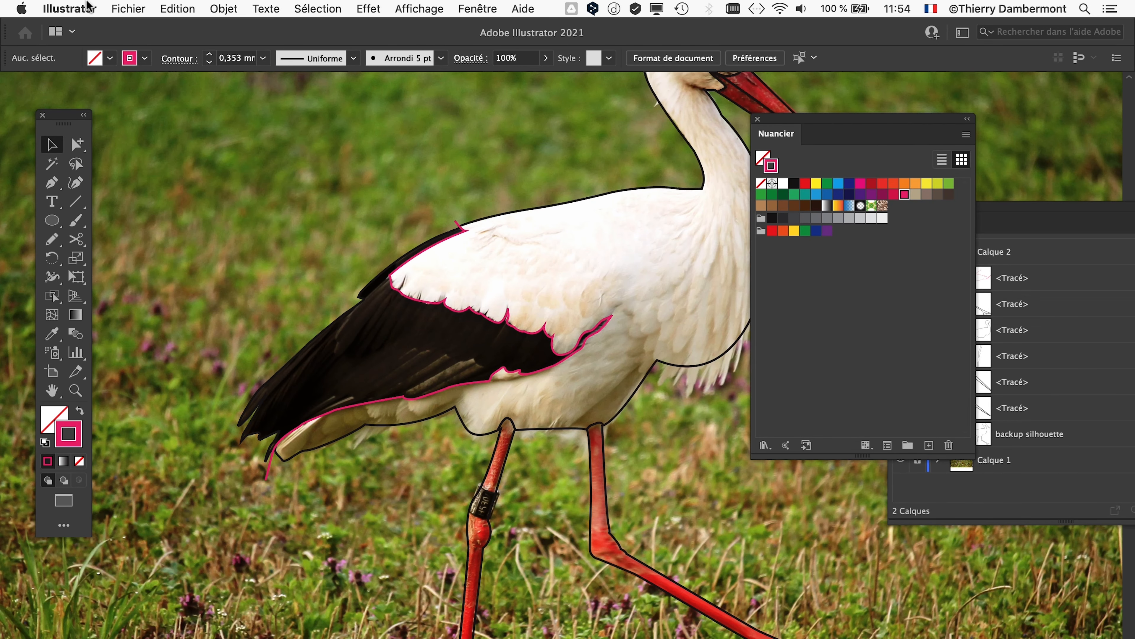
pyautogui.click(128, 9)
pyautogui.click(188, 161)
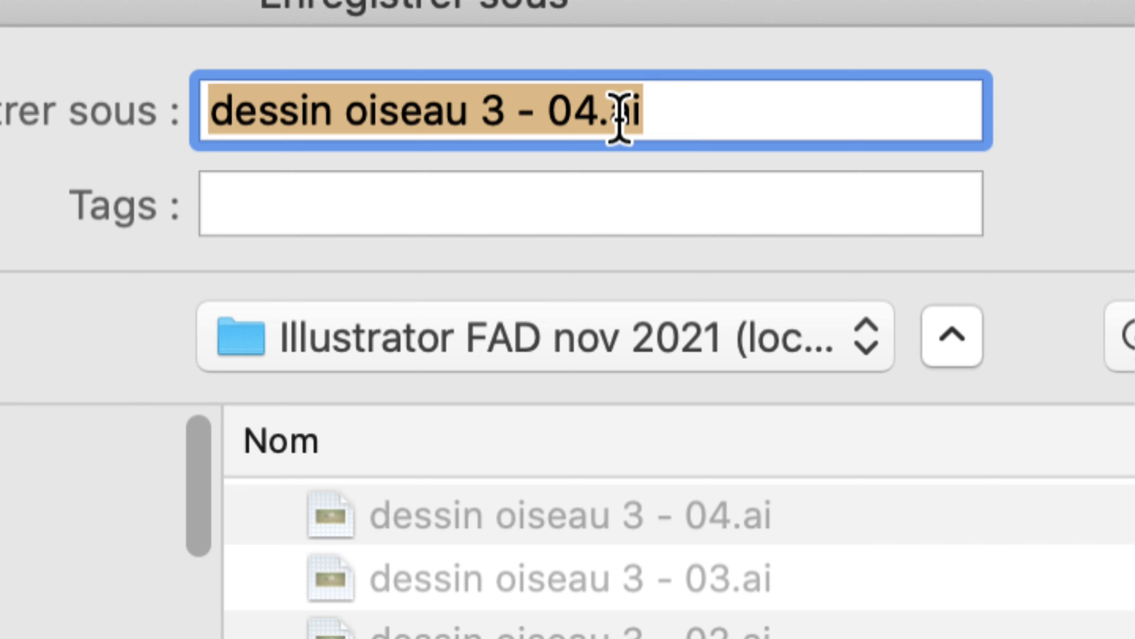
pyautogui.click(588, 98)
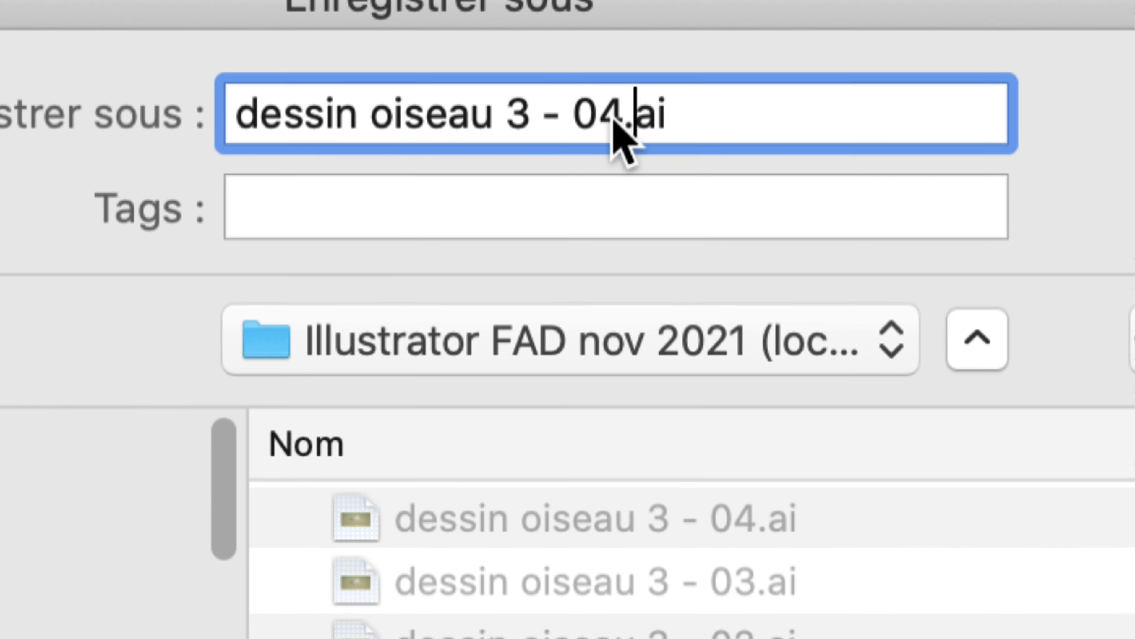
pyautogui.moveTo(616, 120); pyautogui.dragTo(599, 122)
pyautogui.write('5')
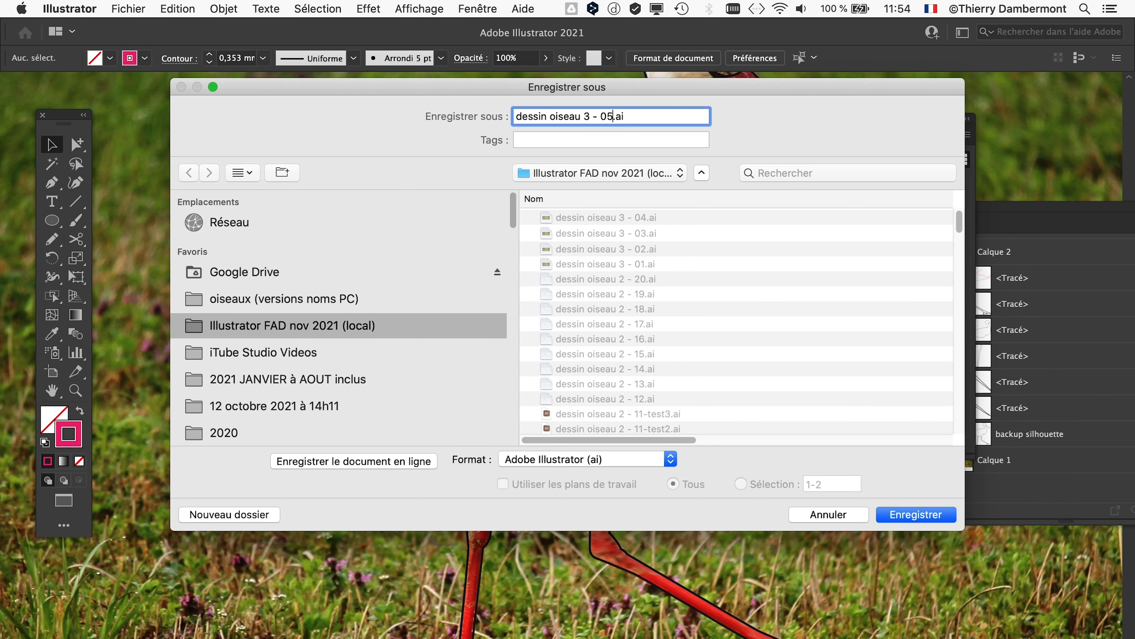
pyautogui.press('Return')
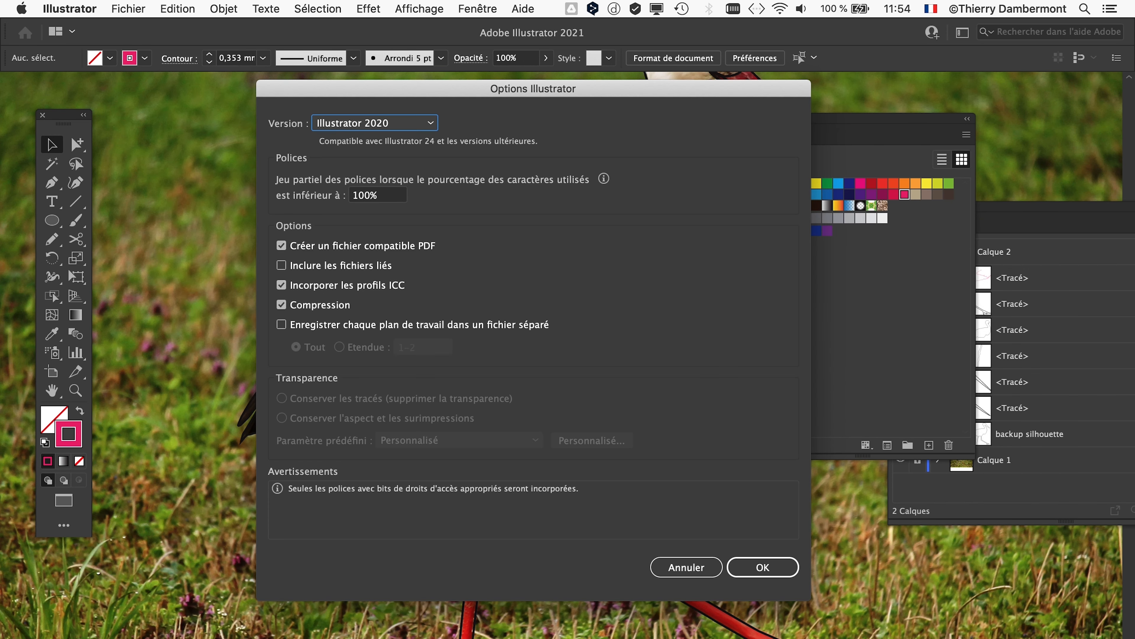
pyautogui.press('Return')
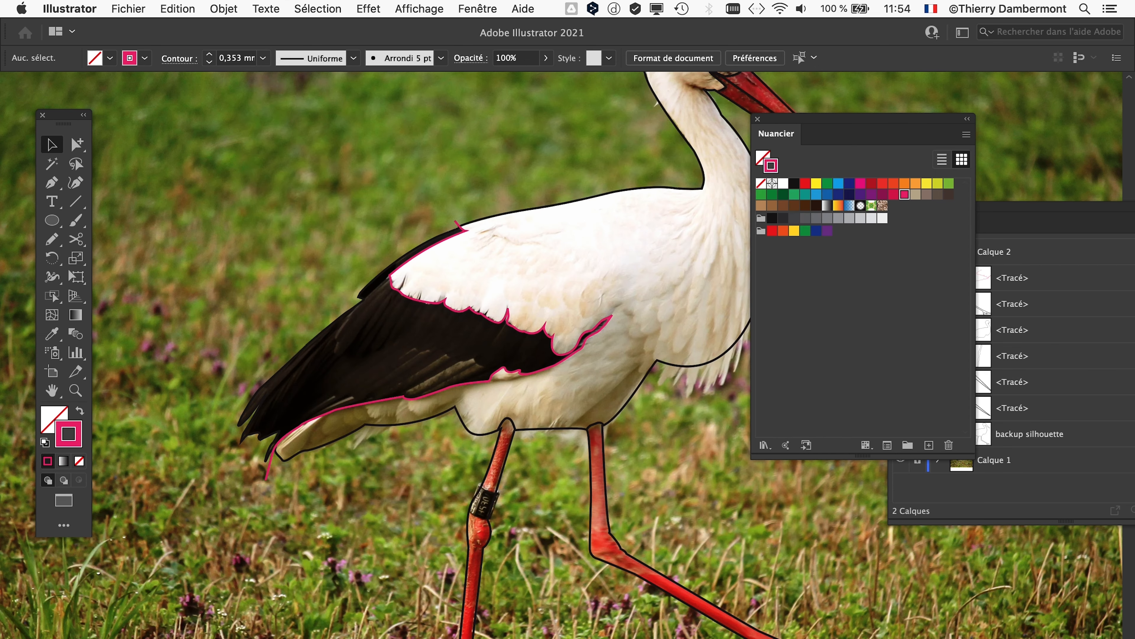
# Select the pink wing path and unlock the stork's body silhouette path in Calque 2
pyautogui.hscroll(10, 562, 355)
pyautogui.hscroll(-8, 562, 354)
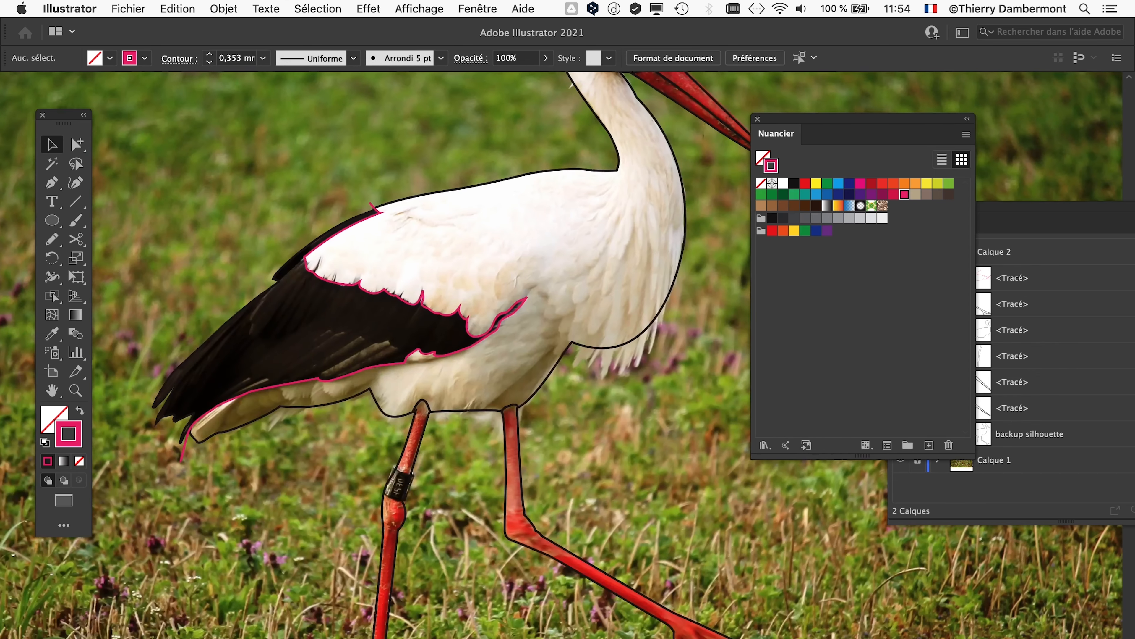
pyautogui.scroll(3, 328, 206)
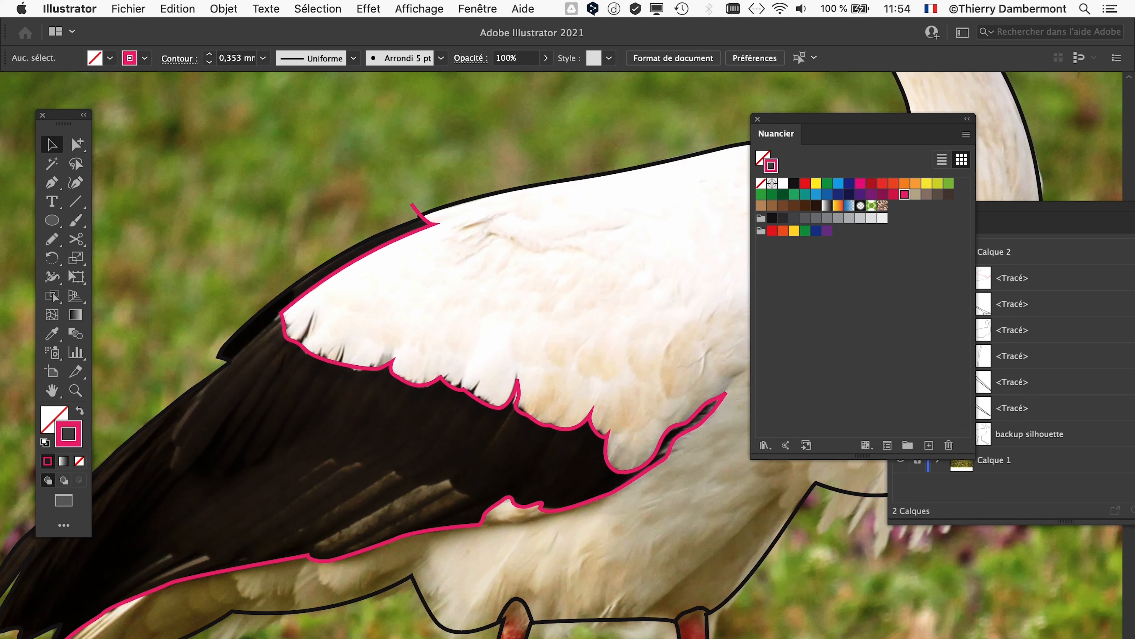
pyautogui.click(343, 270)
pyautogui.scroll(-2, 407, 250)
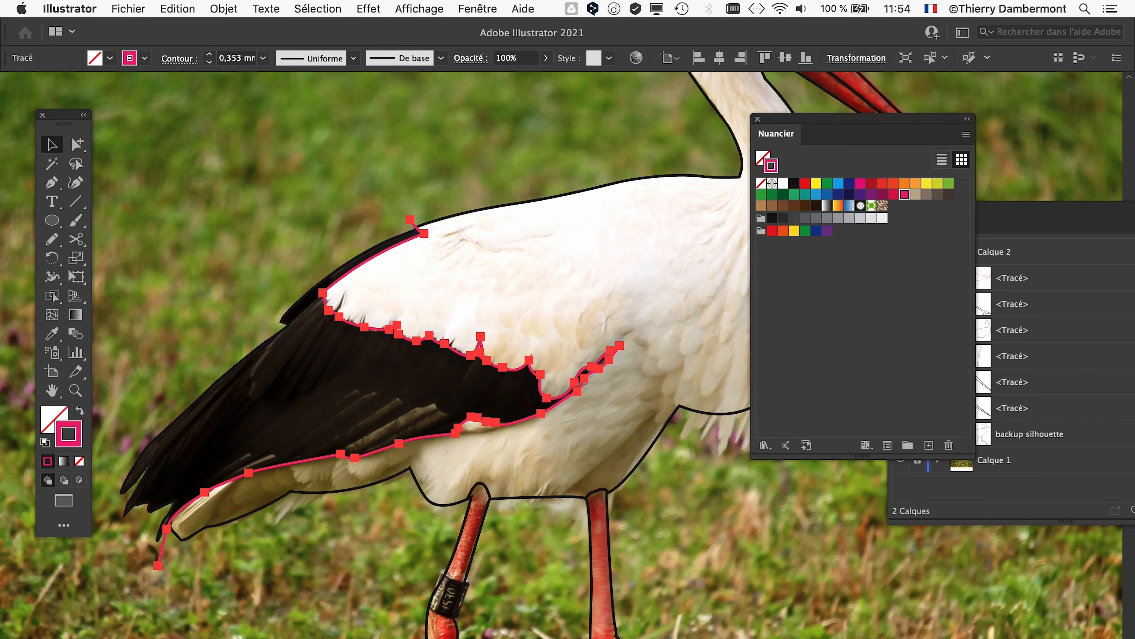
pyautogui.moveTo(1028, 206); pyautogui.dragTo(685, 120)
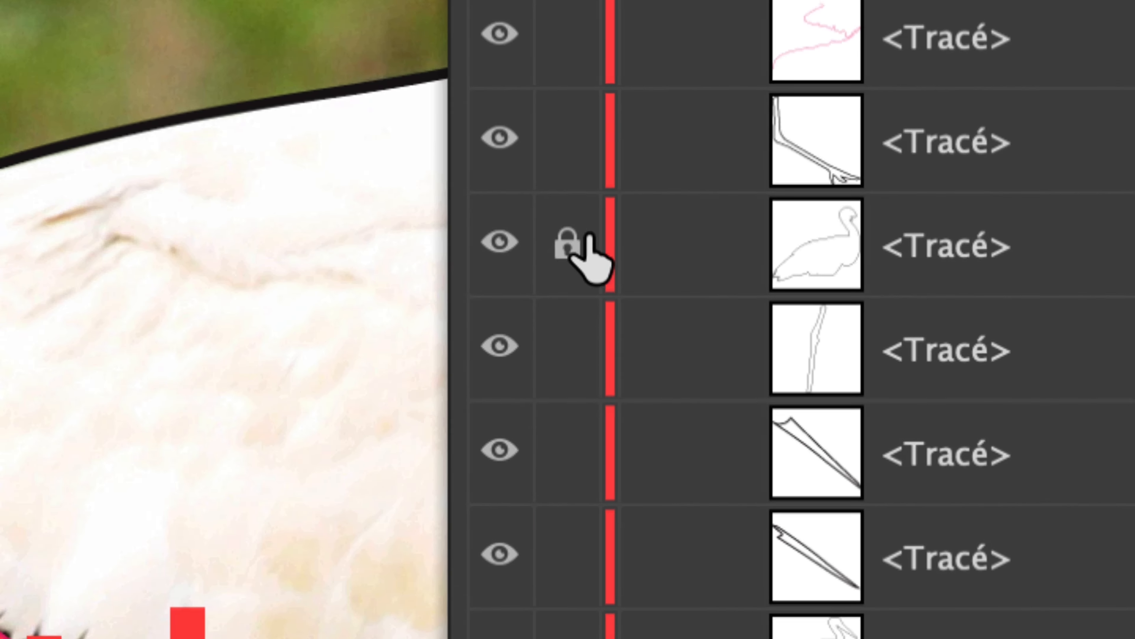
pyautogui.click(576, 242)
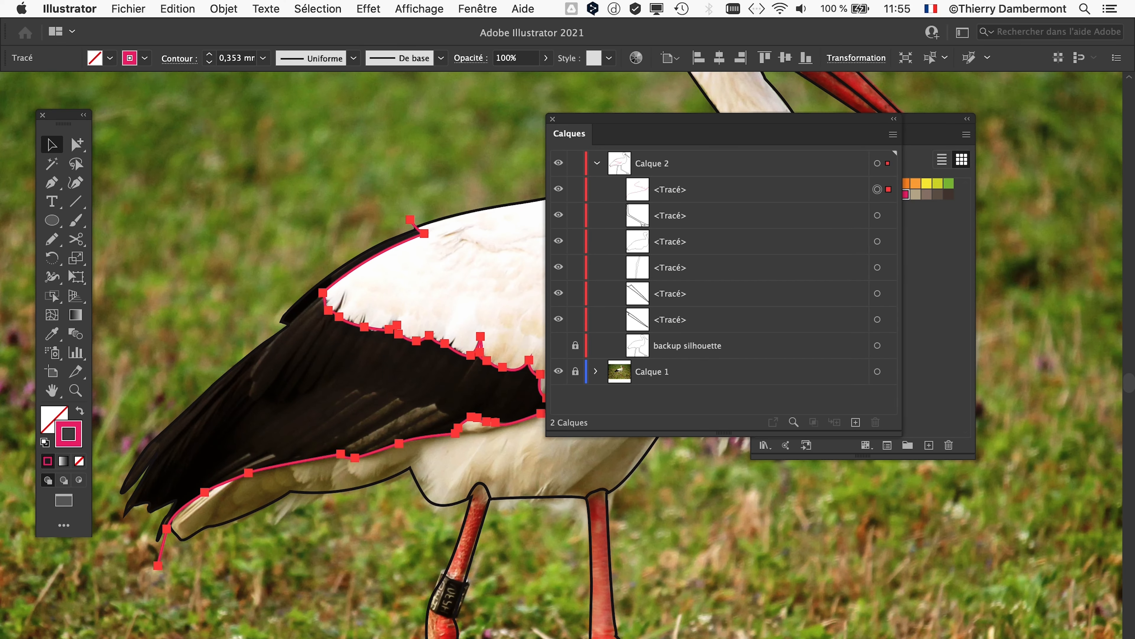
# Divide the objects below with the pink path (Diviser les objets inférieurs), and deselect the resulting pieces
pyautogui.click(224, 9)
pyautogui.moveTo(235, 359)
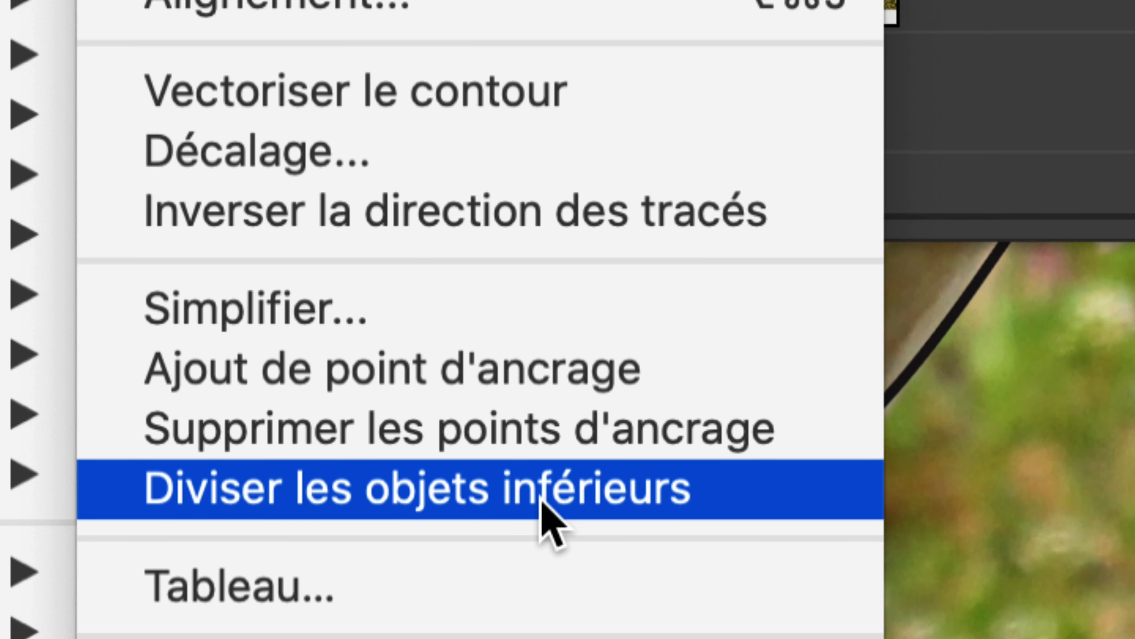
pyautogui.click(542, 501)
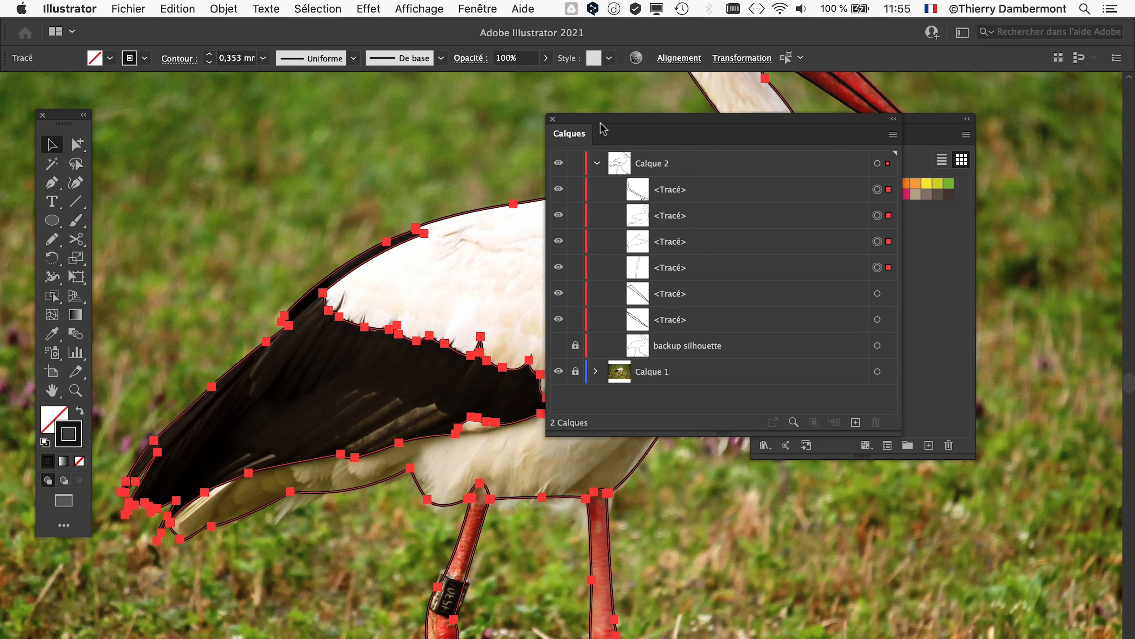
pyautogui.moveTo(600, 120); pyautogui.dragTo(922, 272)
pyautogui.click(310, 202)
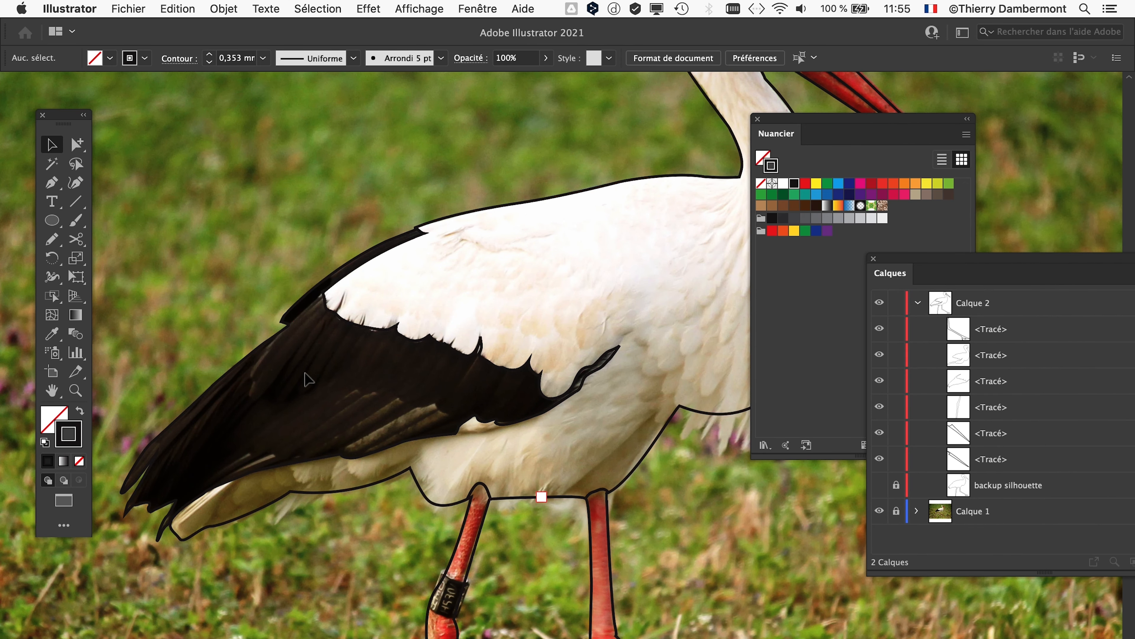
# Select the black wing piece, and hide the photo layer Calque 1 and the selection edges
pyautogui.click(280, 340)
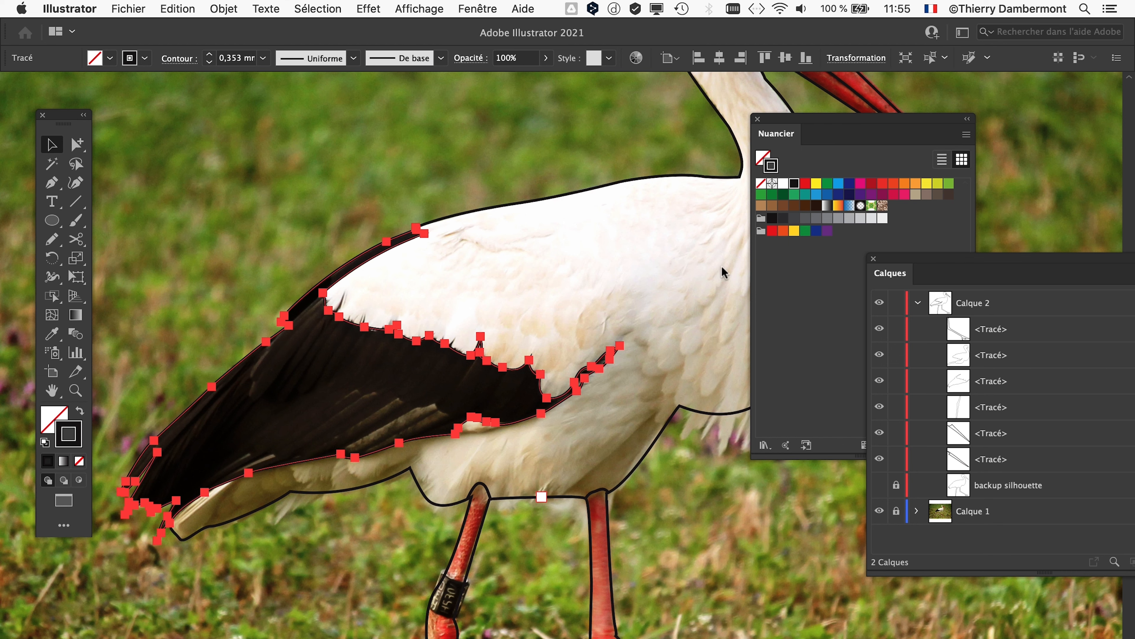
pyautogui.click(879, 513)
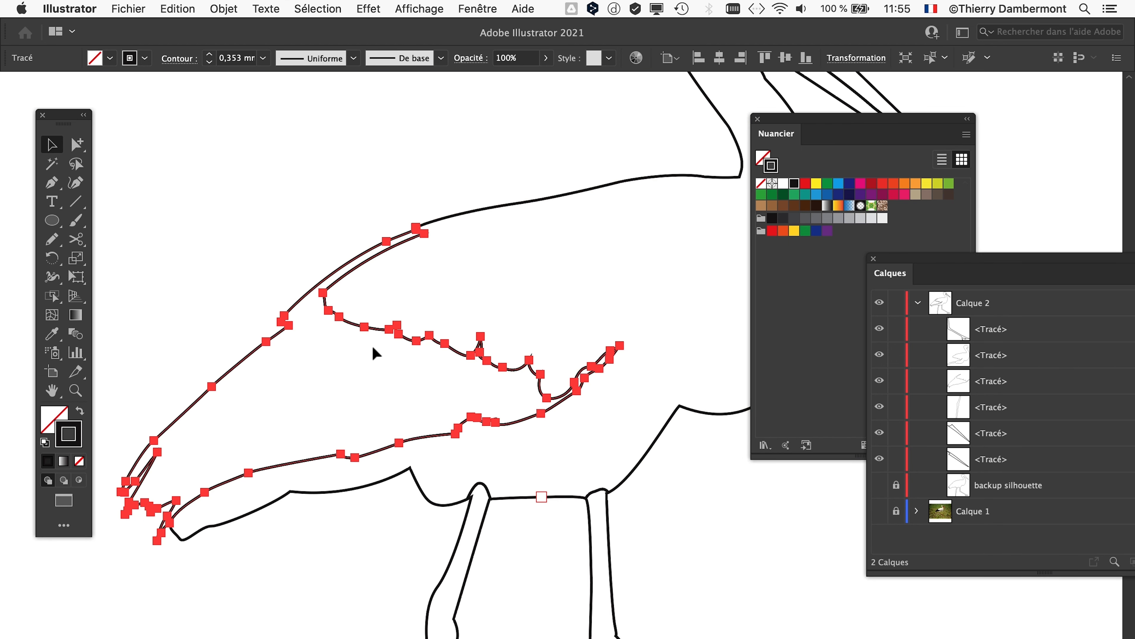
pyautogui.scroll(5, 373, 353)
pyautogui.press('super+h')
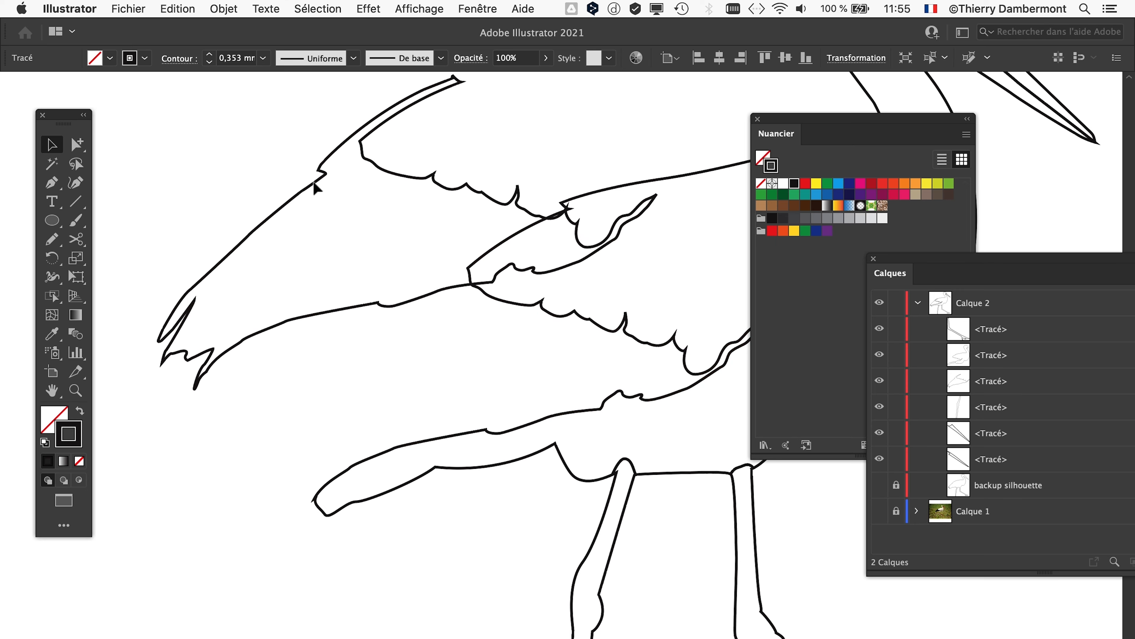
# Move the wing and body pieces apart to check the division, undo the moves and deselect everything
pyautogui.moveTo(314, 181); pyautogui.dragTo(172, 327)
pyautogui.press('super+z')
pyautogui.moveTo(589, 439); pyautogui.dragTo(334, 293)
pyautogui.keyDown('shift'); pyautogui.click(343, 329); pyautogui.keyUp('shift')
pyautogui.moveTo(346, 335); pyautogui.dragTo(637, 387)
pyautogui.press('super+0')
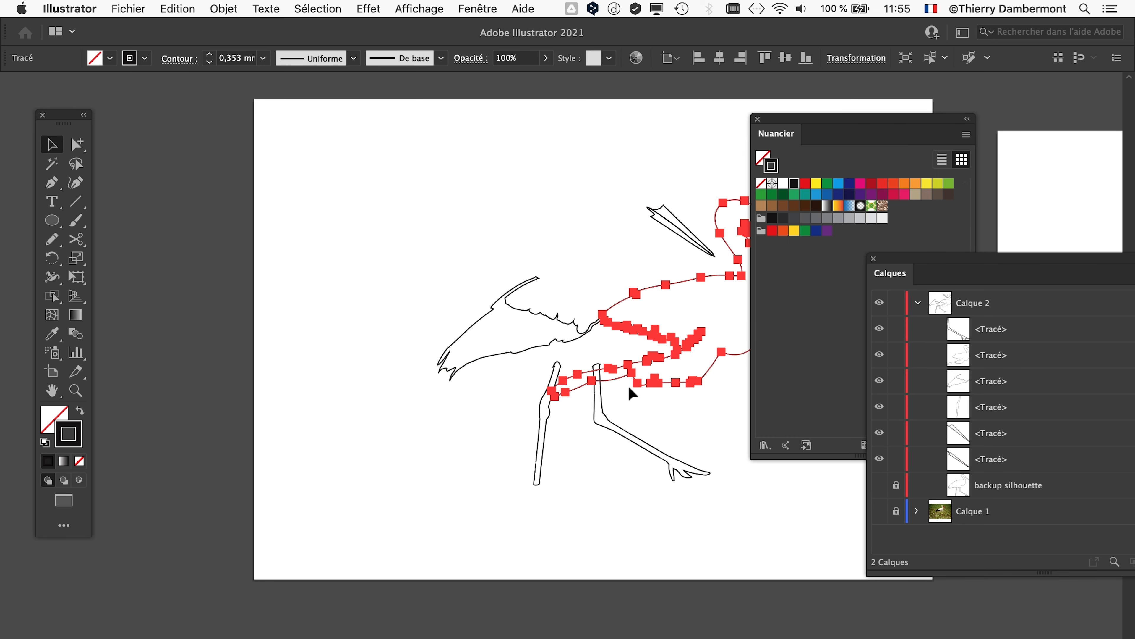
pyautogui.press('super+z')
pyautogui.click(518, 219)
# Move the Nuancier colour swatches away from the stork drawing to clear the view
pyautogui.scroll(2, 559, 340)
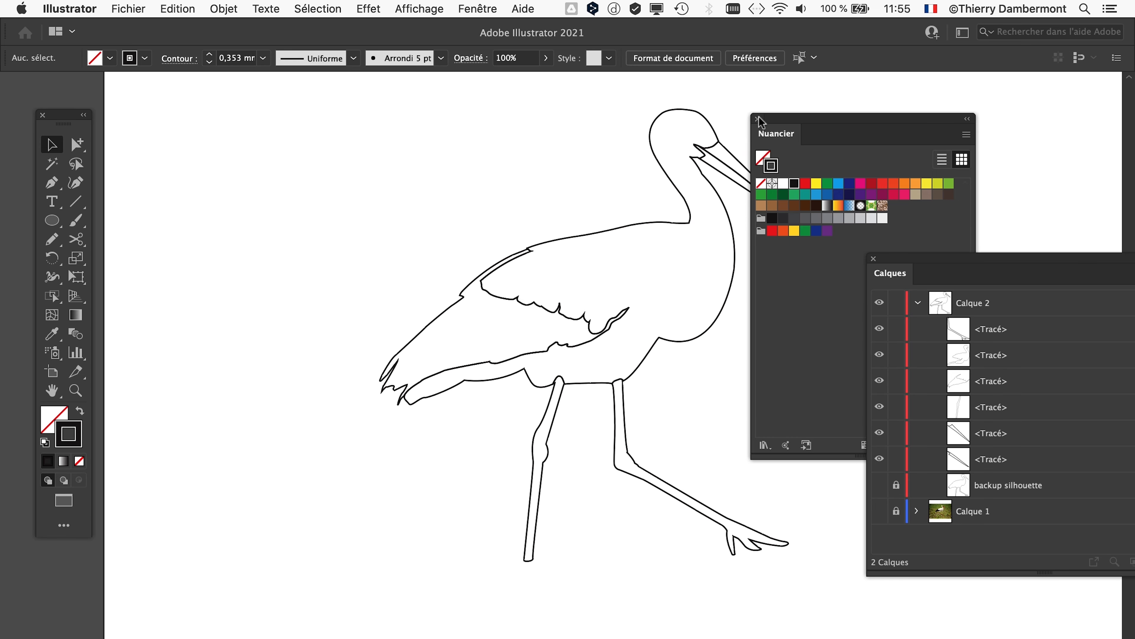
pyautogui.moveTo(778, 124); pyautogui.dragTo(938, 119)
pyautogui.scroll(5, 644, 431)
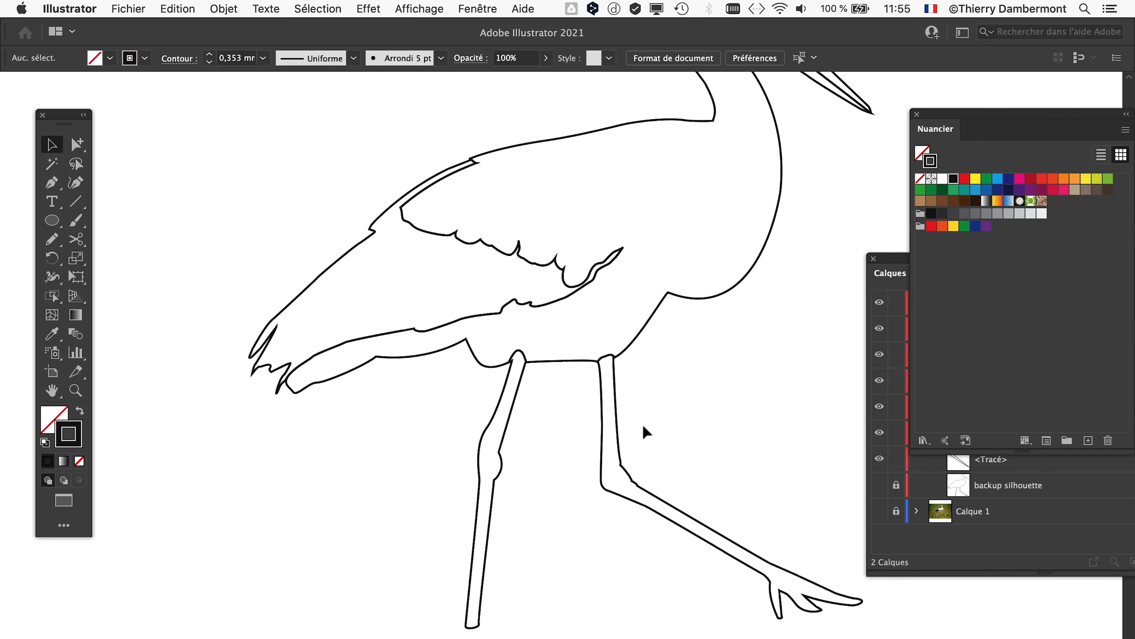
# Show the photo layer Calque 1 again behind the stork outline to work on the head
pyautogui.moveTo(648, 327); pyautogui.dragTo(439, 630)
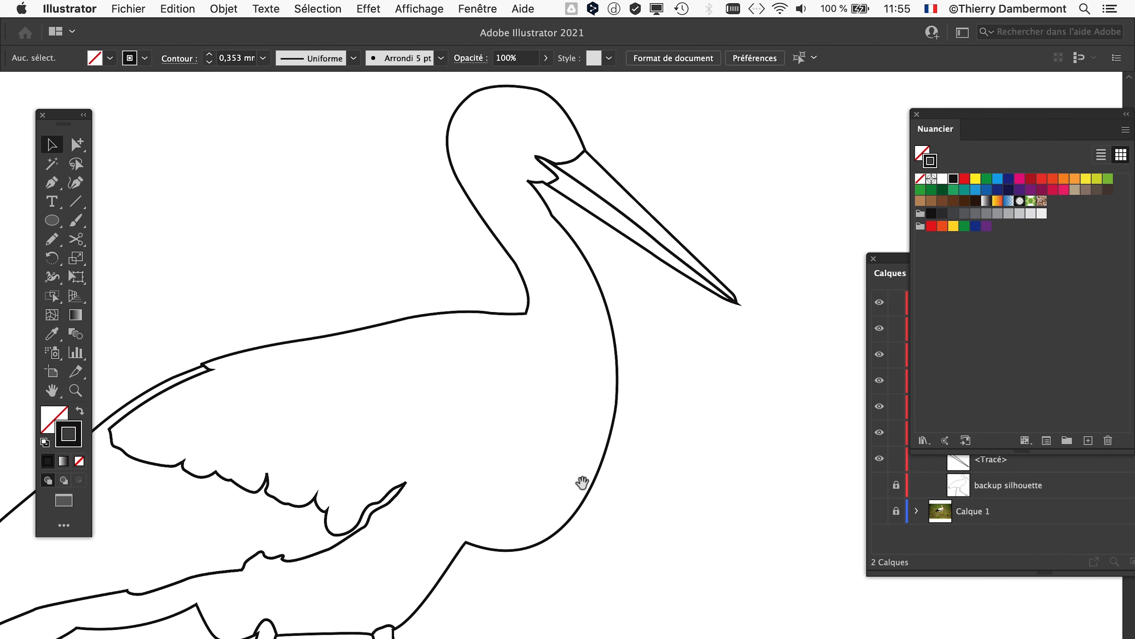
pyautogui.scroll(-3, 479, 468)
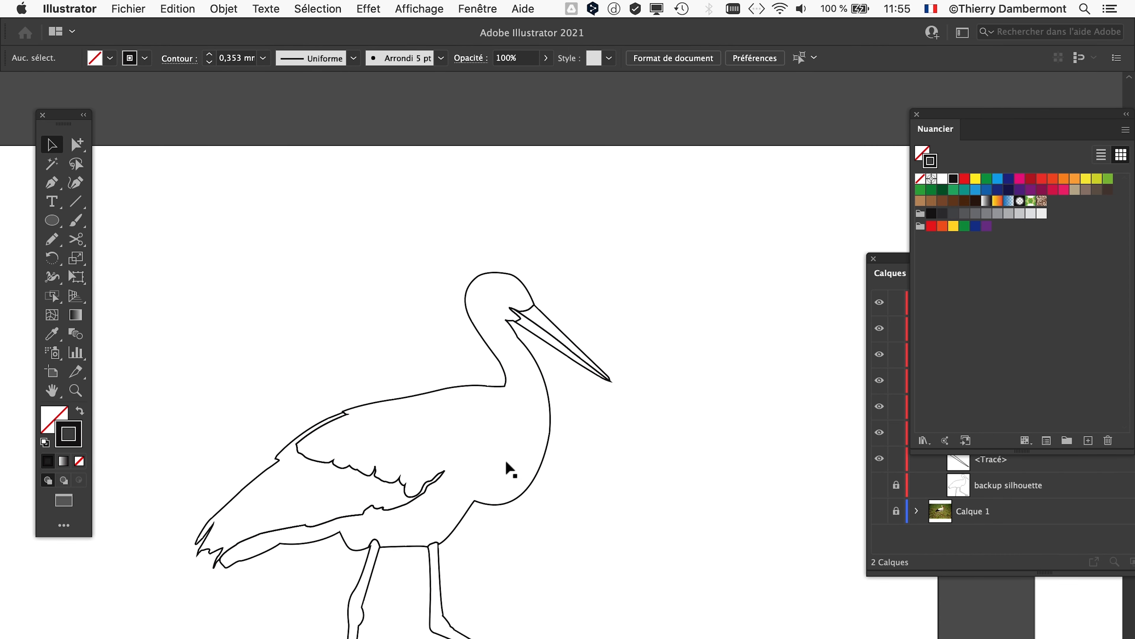
pyautogui.scroll(2, 519, 322)
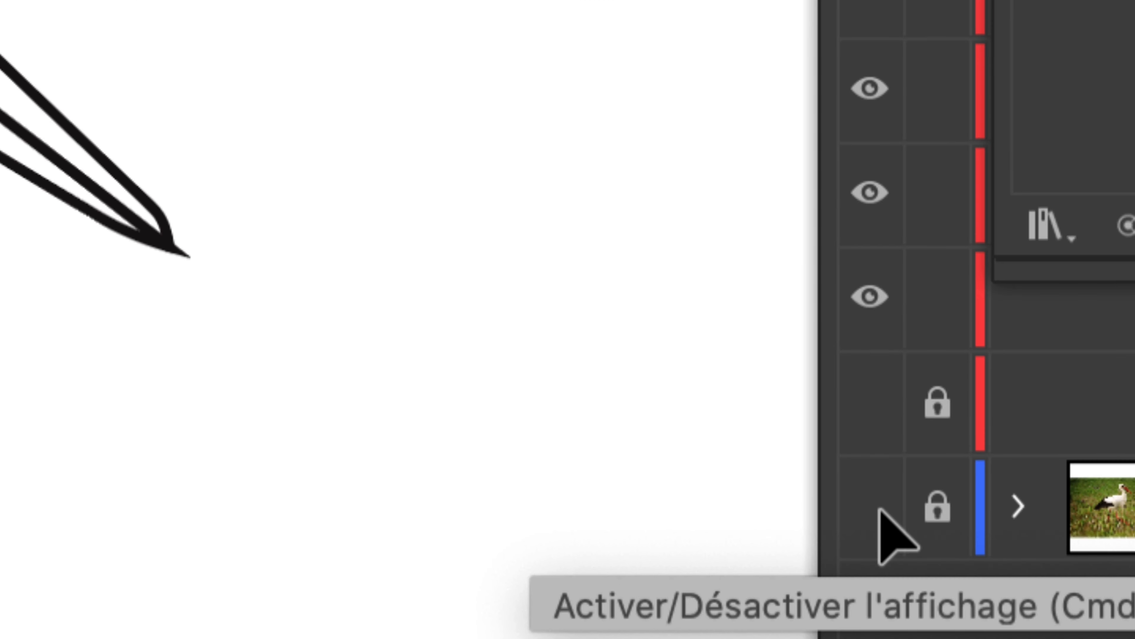
pyautogui.click(879, 511)
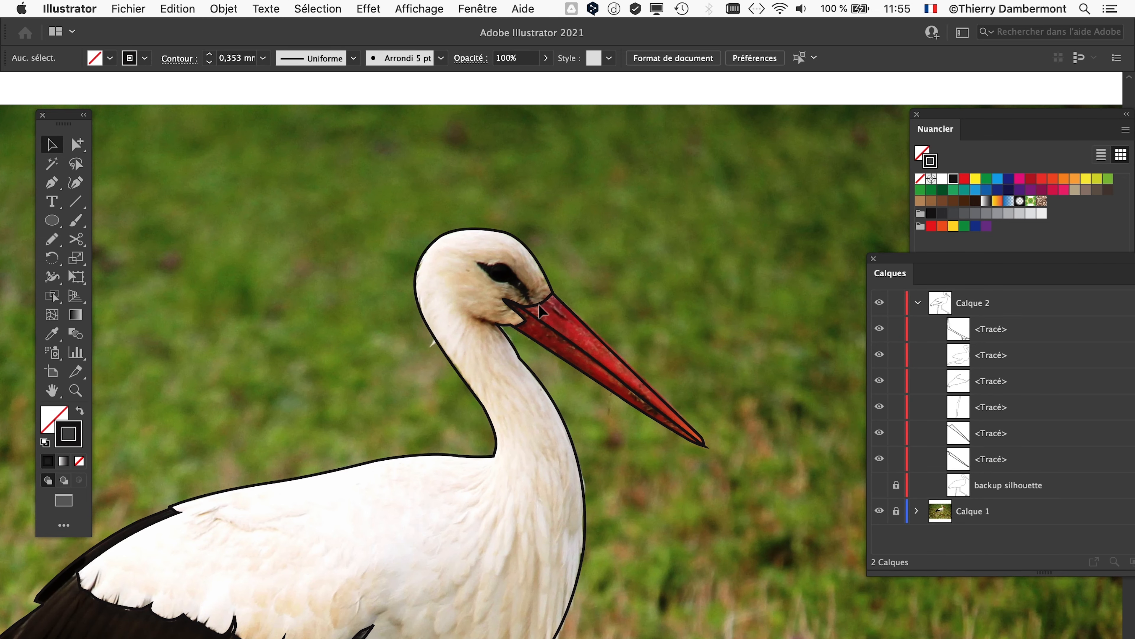
pyautogui.scroll(7, 539, 304)
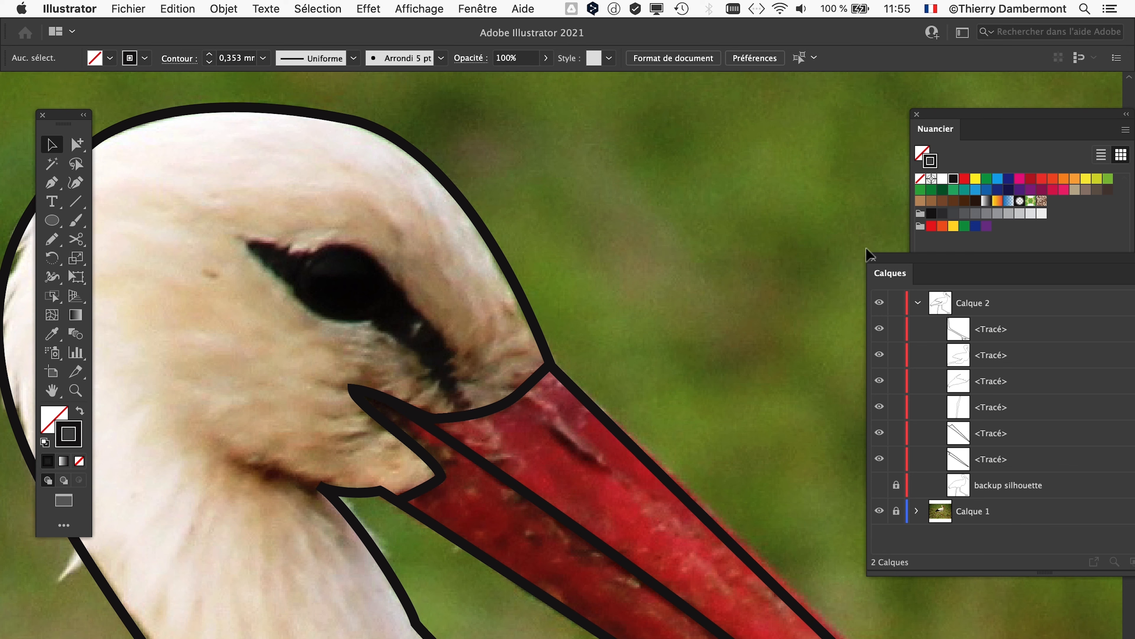
# Lock the six existing <Tracé> paths of Calque 2 and place the layer list clear of the stork's eye
pyautogui.moveTo(887, 263); pyautogui.dragTo(581, 154)
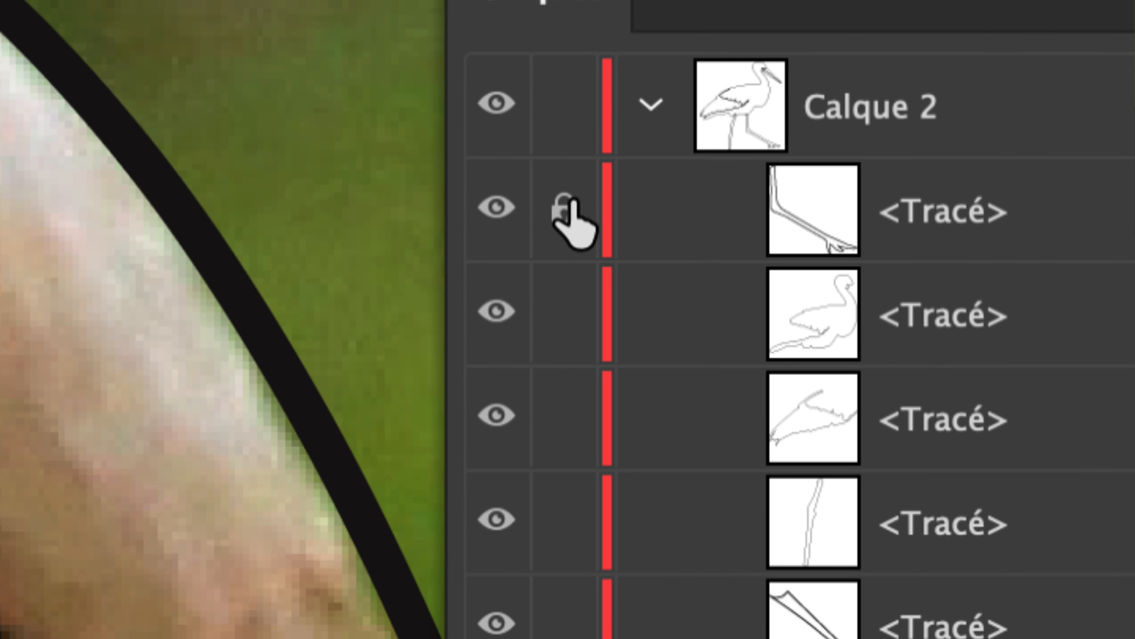
pyautogui.moveTo(568, 210); pyautogui.dragTo(577, 638)
pyautogui.moveTo(576, 295); pyautogui.dragTo(573, 307)
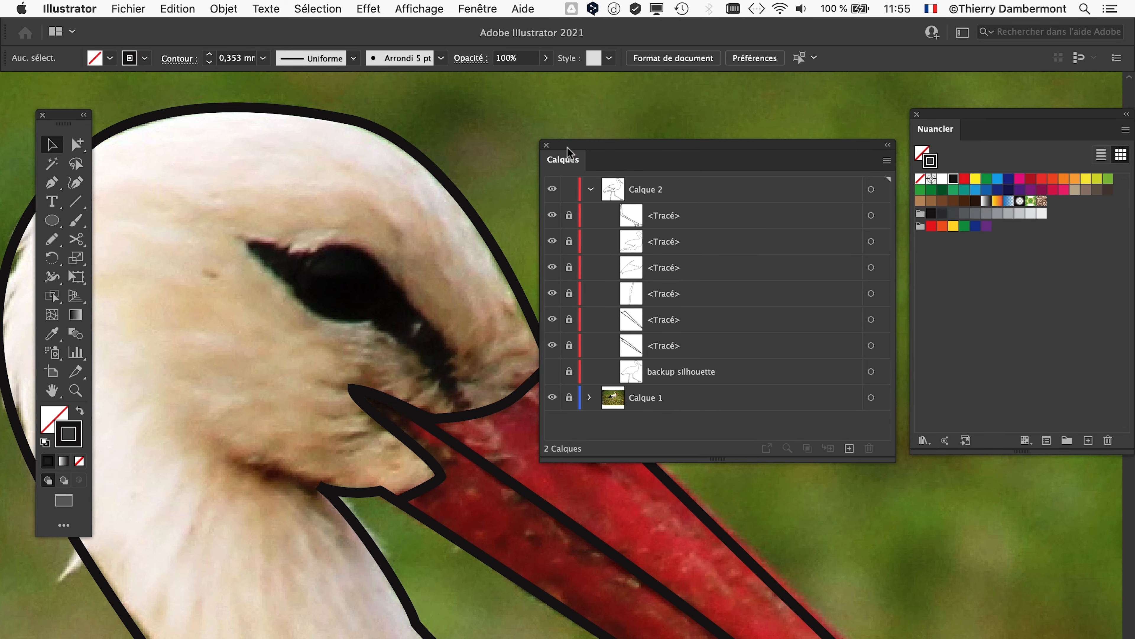
pyautogui.moveTo(567, 146); pyautogui.dragTo(754, 139)
pyautogui.scroll(2, 311, 277)
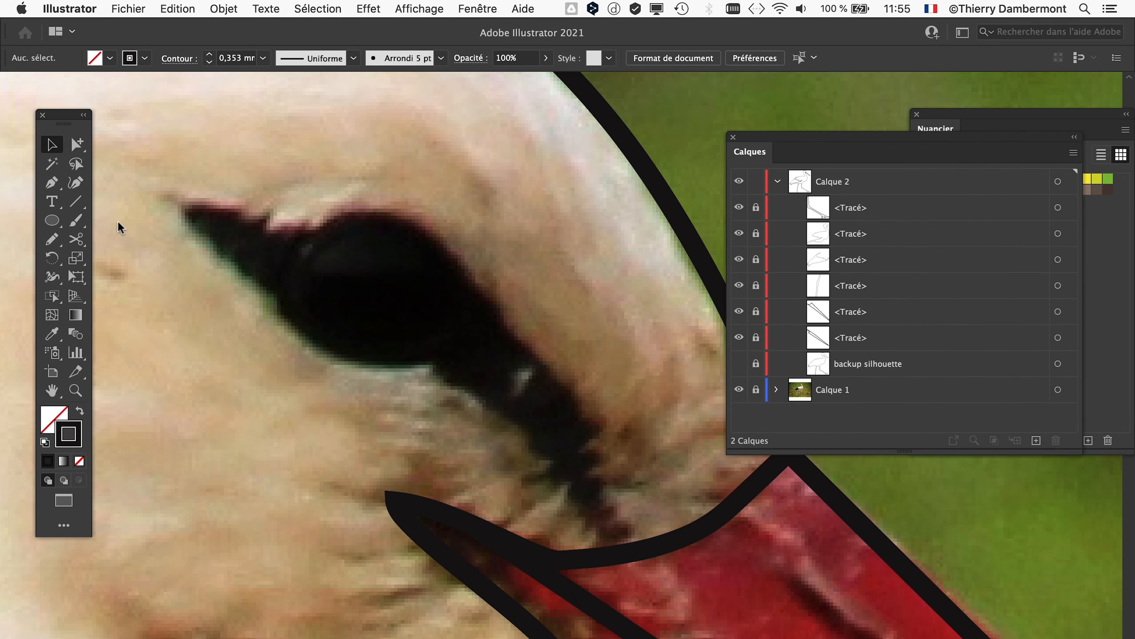
# Start a Pen tool path along the upper edge of the black eye patch from its rear corner, with a Magenta CMJN stroke
pyautogui.click(51, 182)
pyautogui.scroll(-1, 224, 293)
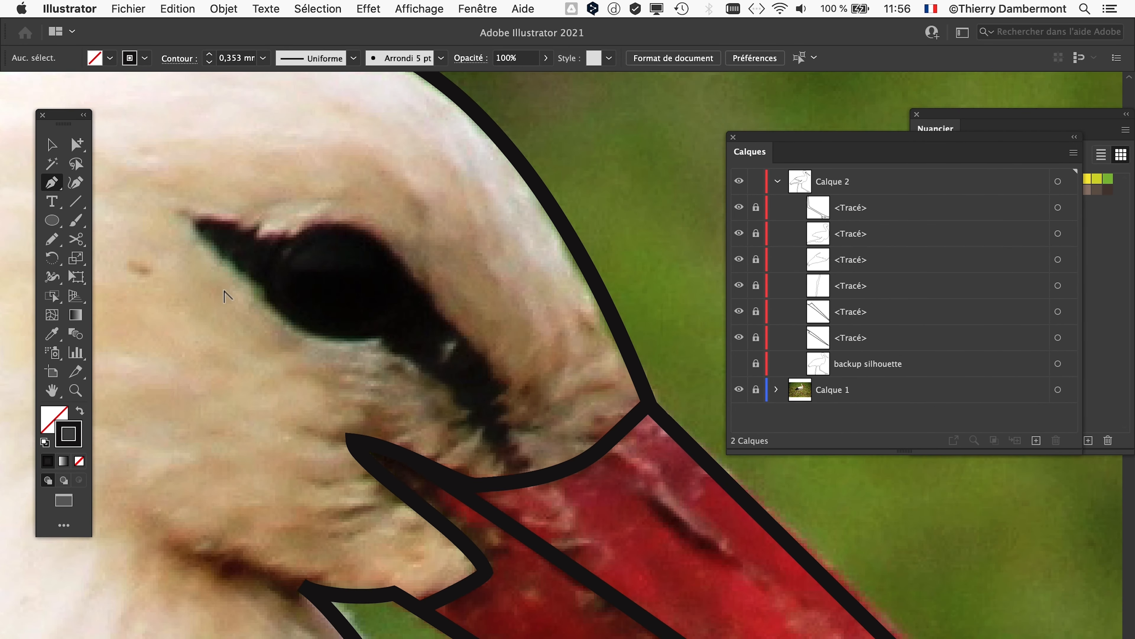
pyautogui.click(186, 219)
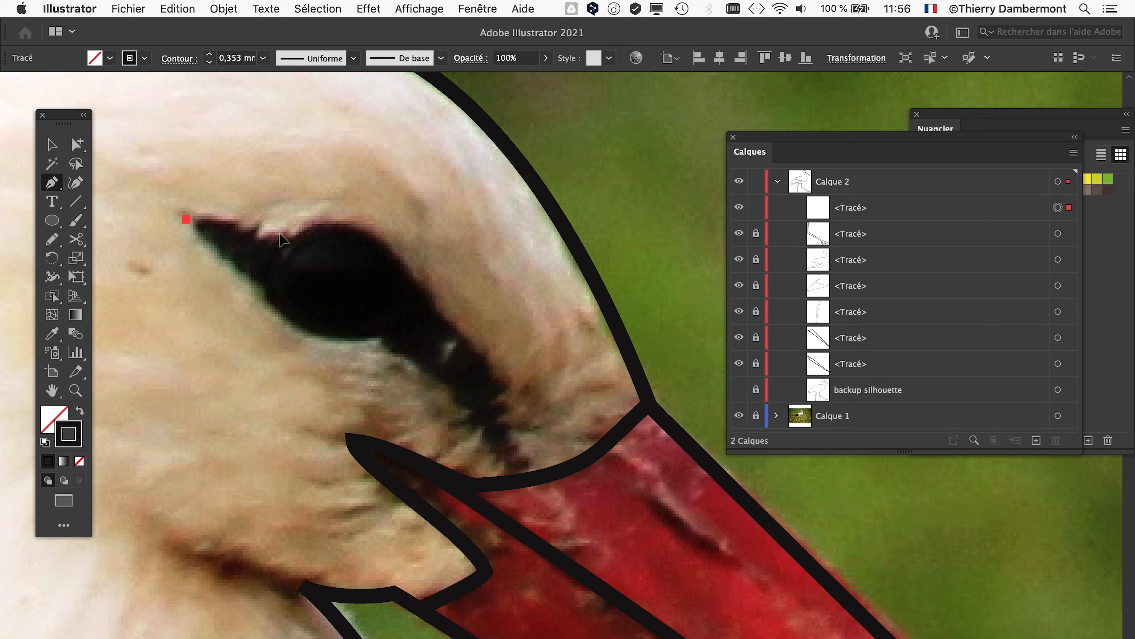
pyautogui.moveTo(279, 233)
pyautogui.mouseDown()
pyautogui.moveTo(295, 243)
pyautogui.moveTo(242, 212)
pyautogui.moveTo(274, 239)
pyautogui.mouseUp()
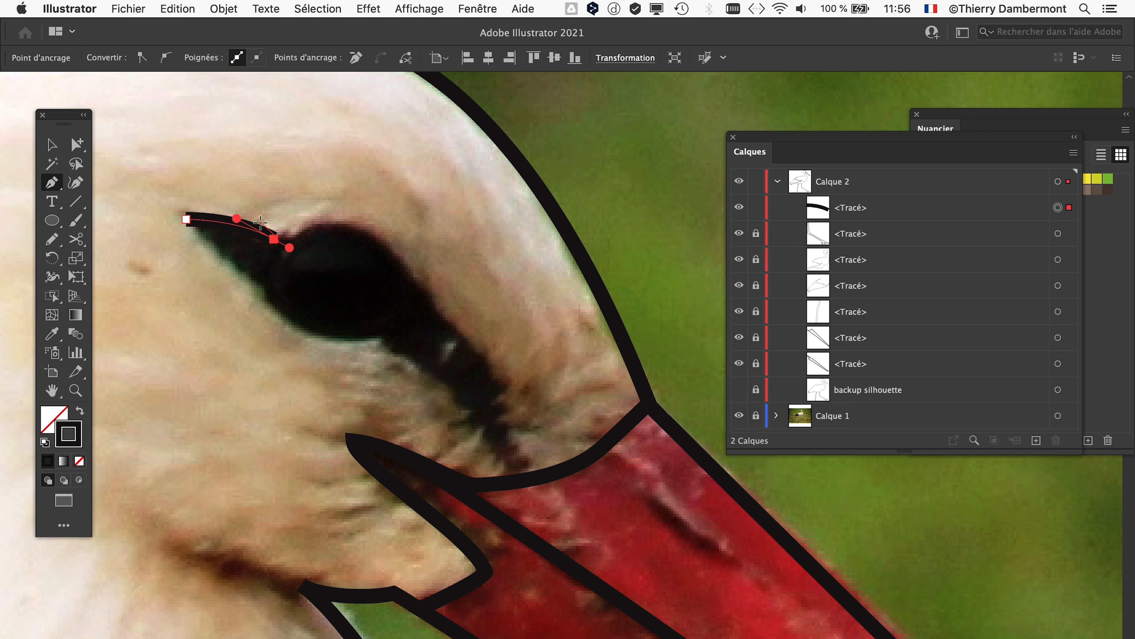
pyautogui.moveTo(955, 114); pyautogui.dragTo(578, 130)
pyautogui.click(640, 195)
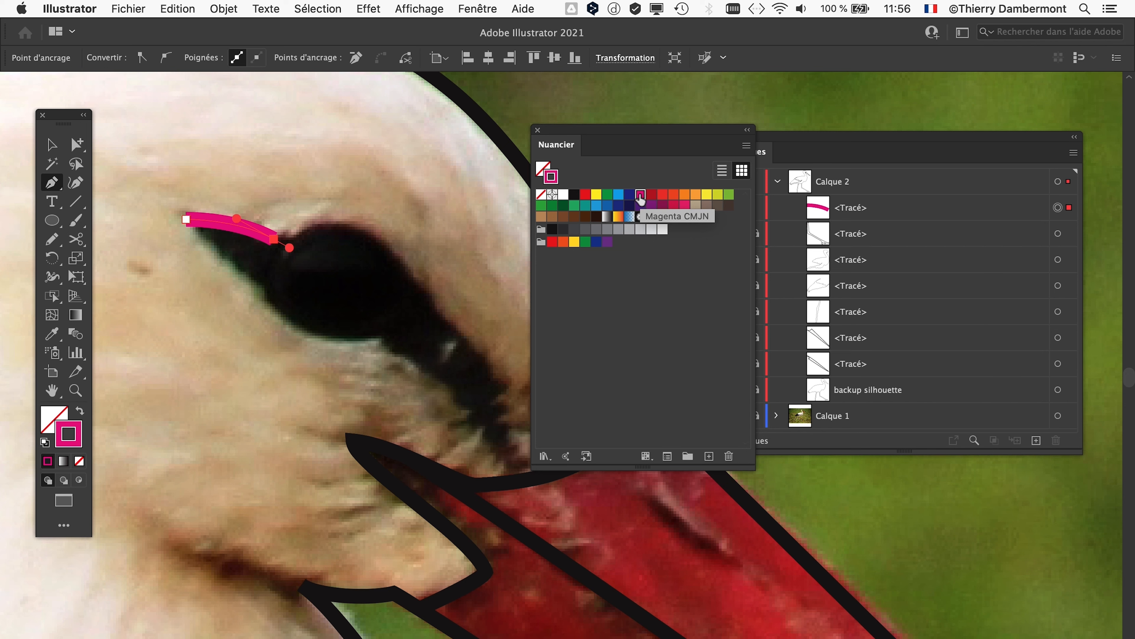
# Set the eye path's stroke weight to 0,15 mm in the Contour settings
pyautogui.click(487, 7)
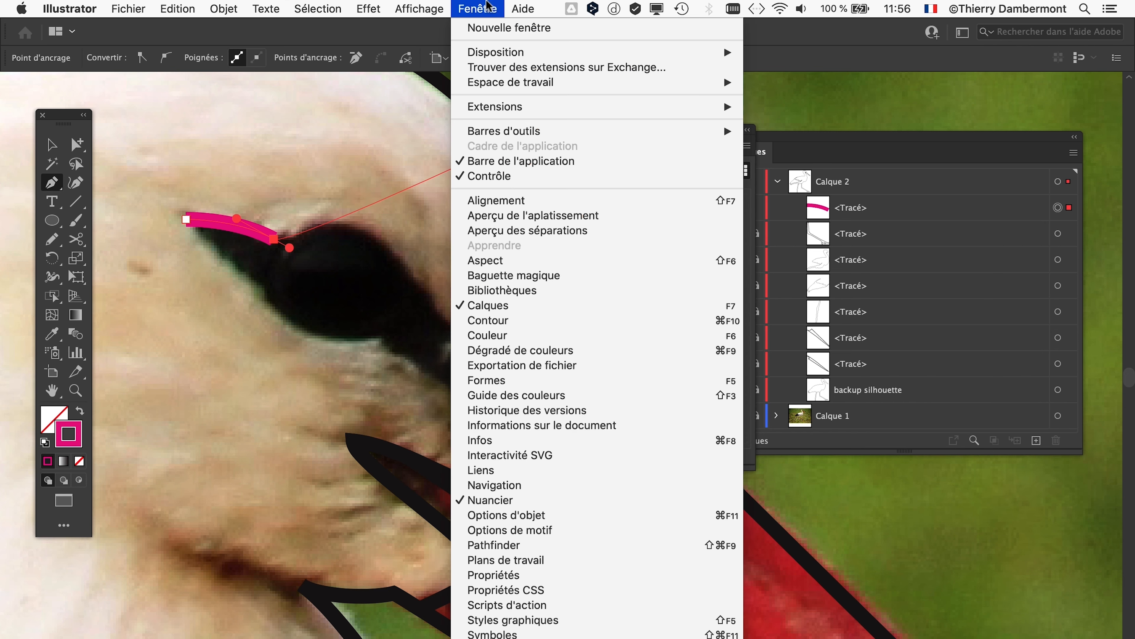
pyautogui.click(535, 320)
pyautogui.moveTo(988, 431); pyautogui.dragTo(397, 121)
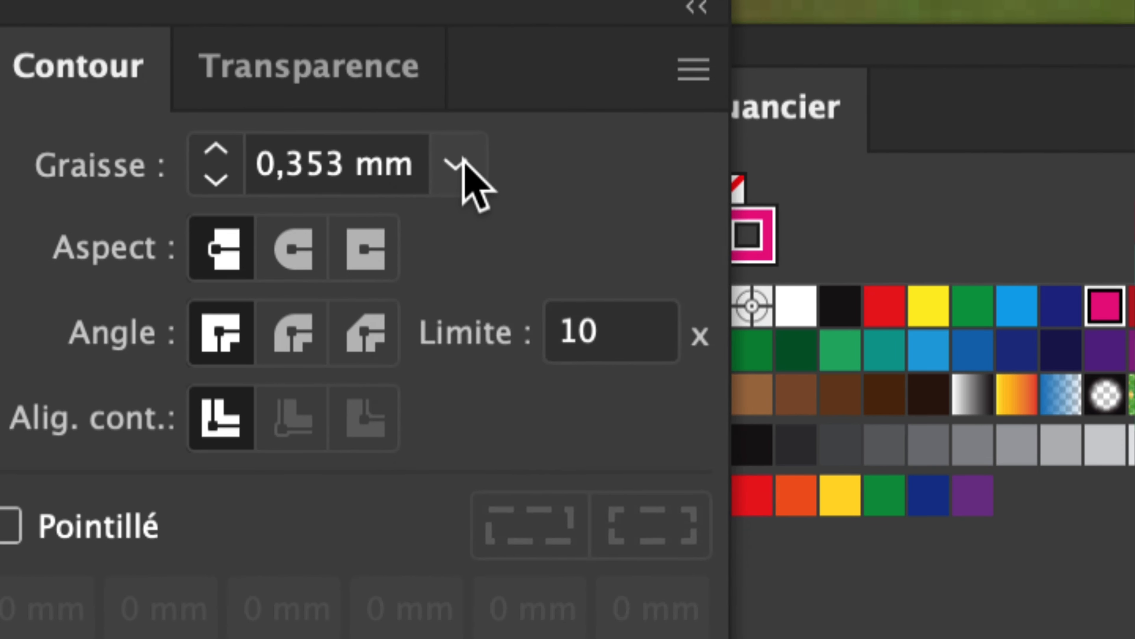
pyautogui.click(462, 163)
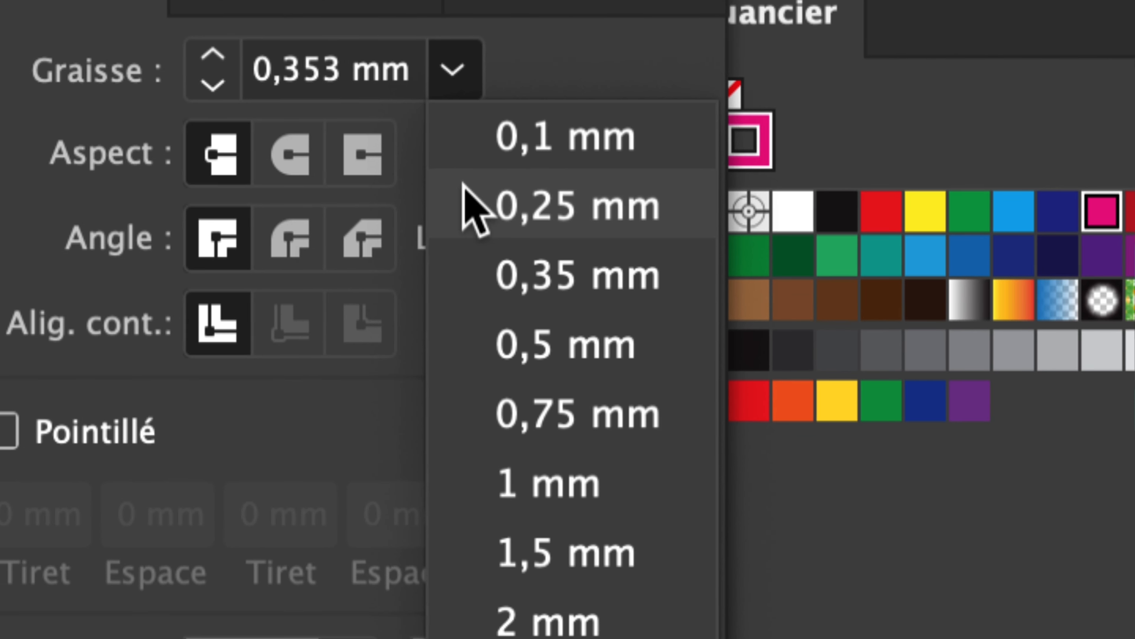
pyautogui.click(468, 298)
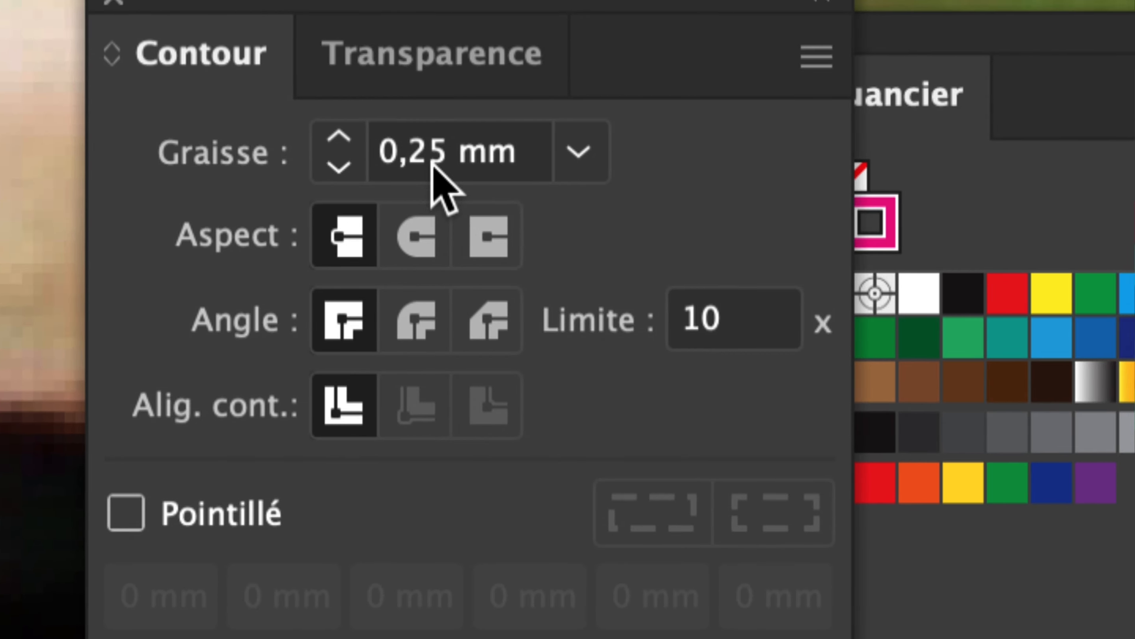
pyautogui.click(291, 67)
pyautogui.moveTo(291, 67); pyautogui.dragTo(313, 77)
pyautogui.moveTo(432, 165); pyautogui.dragTo(445, 168)
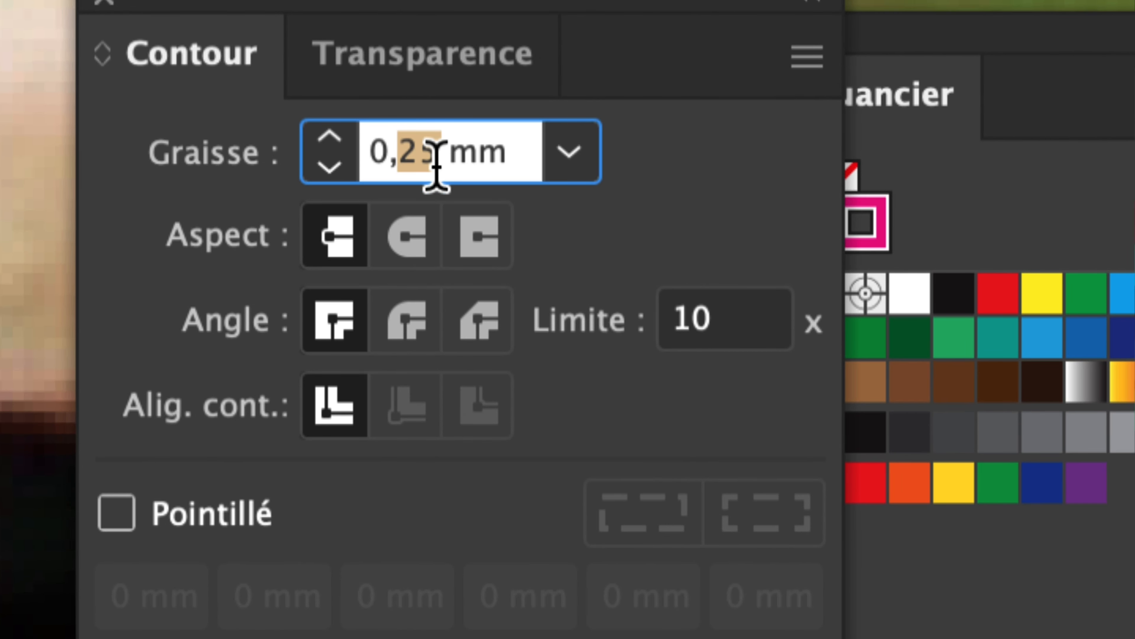
pyautogui.write('15')
pyautogui.press('Tab')
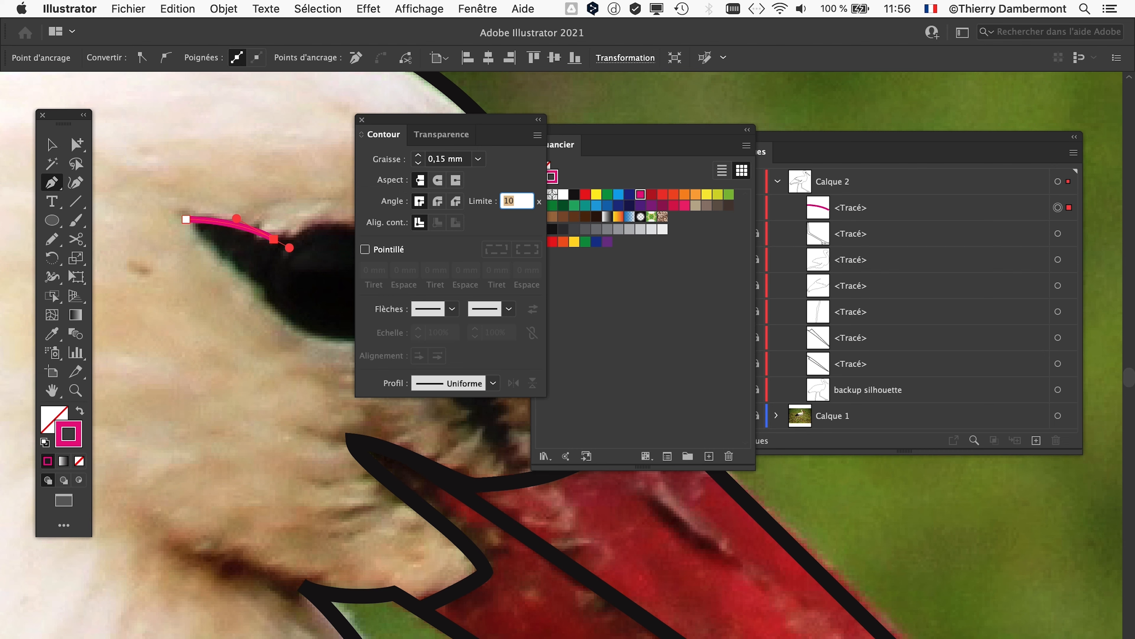
# Close the Contour settings and move the Nuancier colour swatches away from the eye
pyautogui.moveTo(447, 120); pyautogui.dragTo(859, 494)
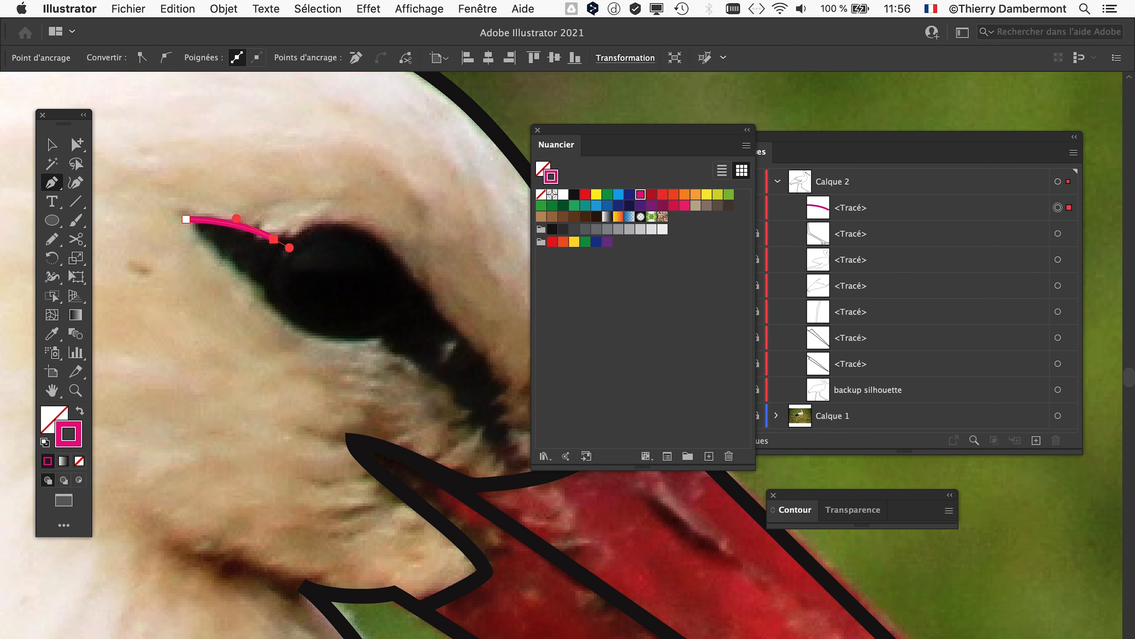
pyautogui.scroll(1, 341, 204)
pyautogui.click(774, 494)
pyautogui.moveTo(641, 130); pyautogui.dragTo(822, 114)
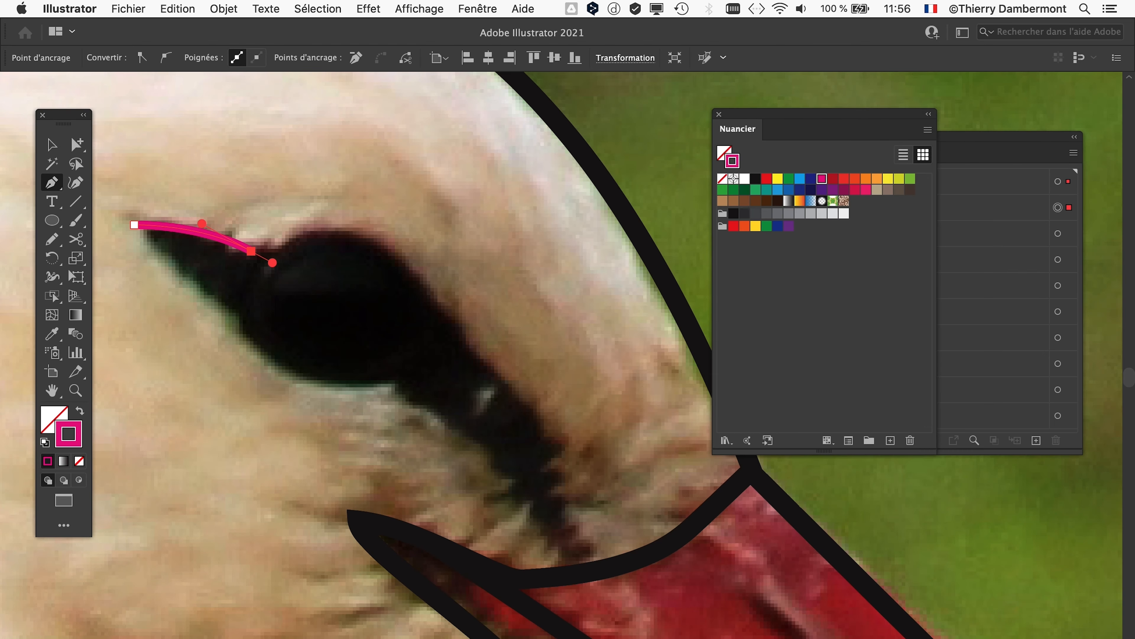
# Refine the path's last anchor, convert it to a corner, and trace the curve over the top of the eye
pyautogui.scroll(2, 265, 221)
pyautogui.scroll(-1, 367, 286)
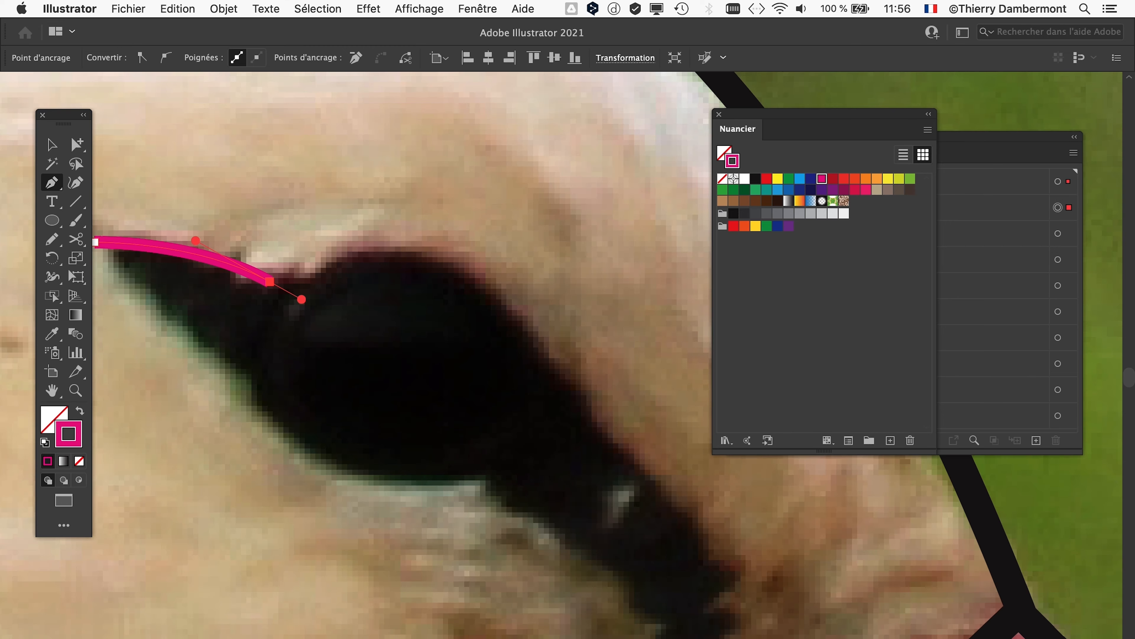
pyautogui.moveTo(269, 281)
pyautogui.mouseDown()
pyautogui.moveTo(299, 257)
pyautogui.moveTo(278, 287)
pyautogui.mouseUp()
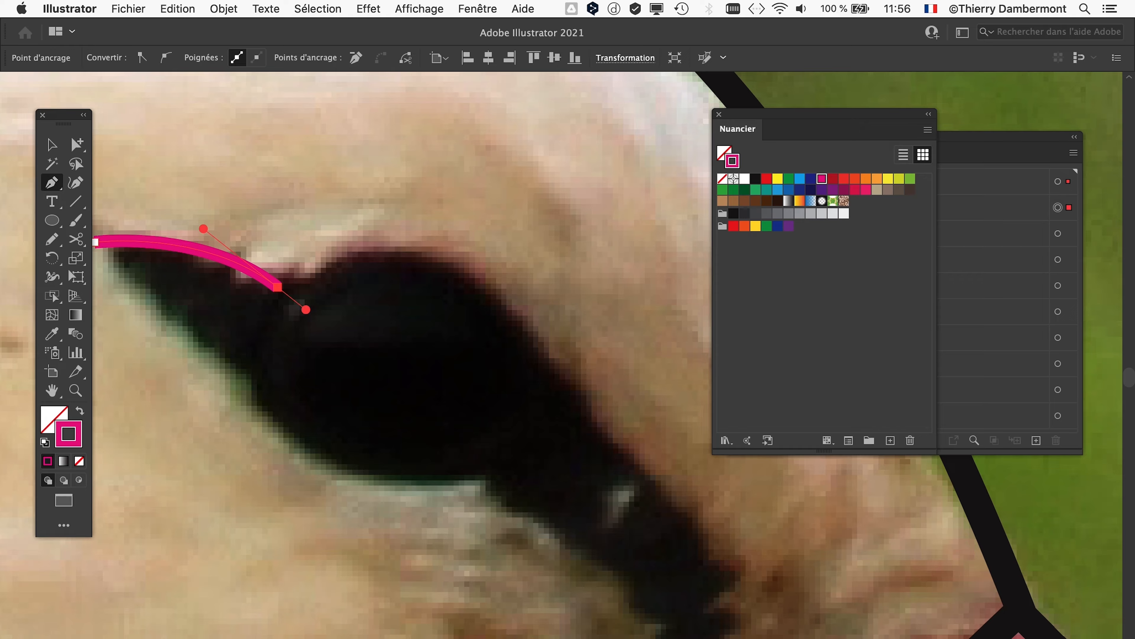
pyautogui.hscroll(-3, 552, 355)
pyautogui.scroll(1, 552, 355)
pyautogui.moveTo(382, 286); pyautogui.dragTo(394, 276)
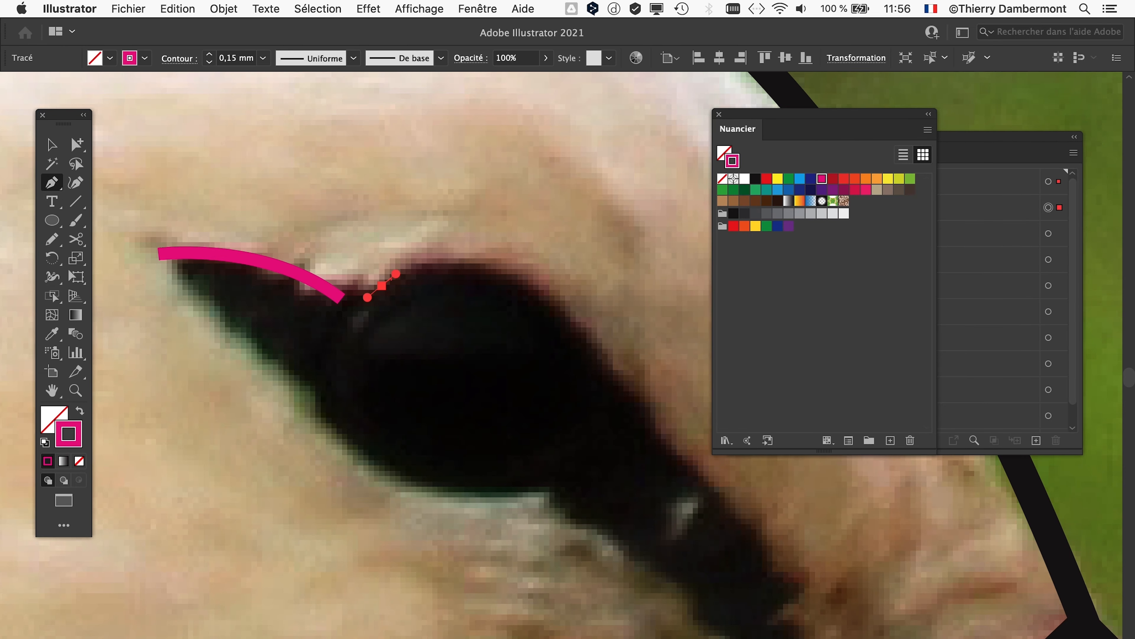
pyautogui.press('super+z')
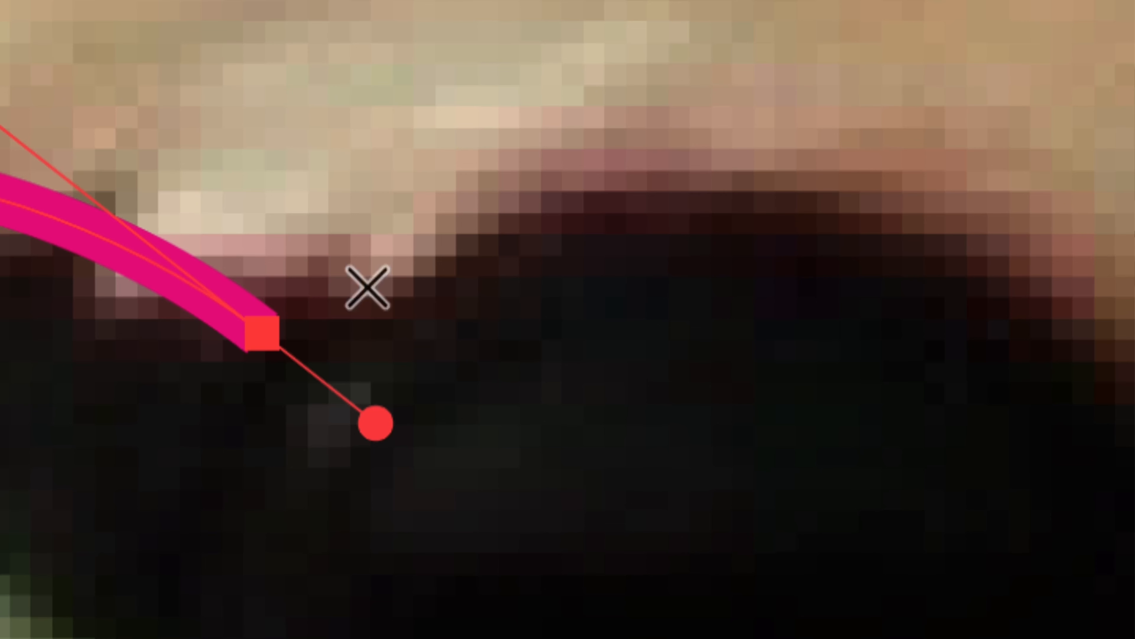
pyautogui.click(348, 296)
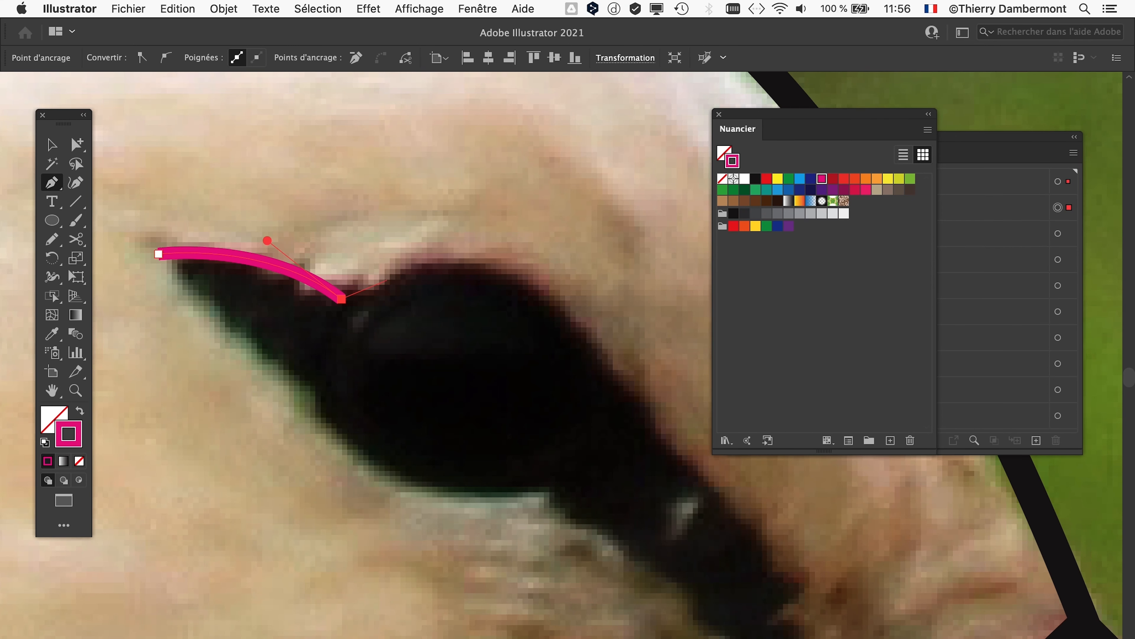
pyautogui.moveTo(387, 280); pyautogui.dragTo(406, 261)
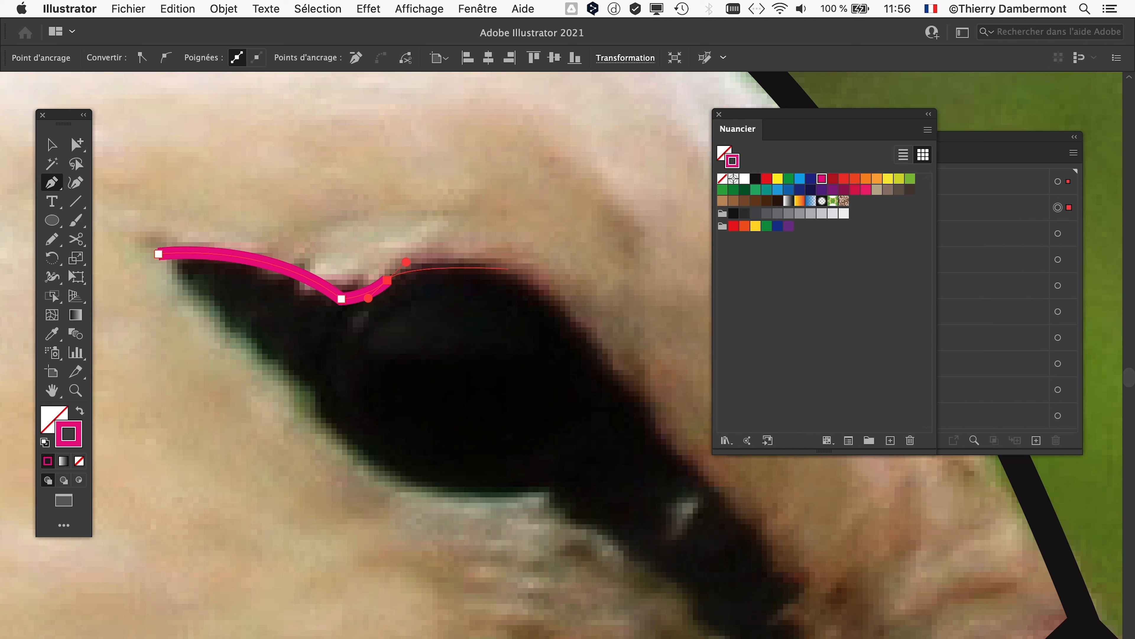
pyautogui.moveTo(510, 270); pyautogui.dragTo(524, 279)
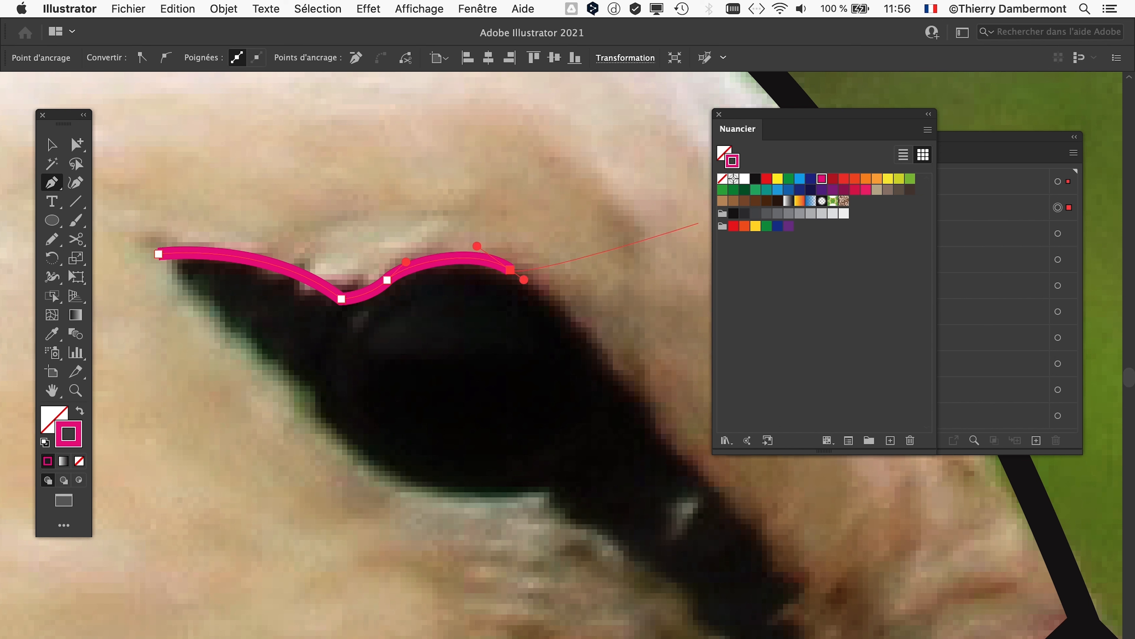
# Recolour the path's stroke light green and continue tracing the eye patch's upper edge down towards the beak
pyautogui.click(910, 178)
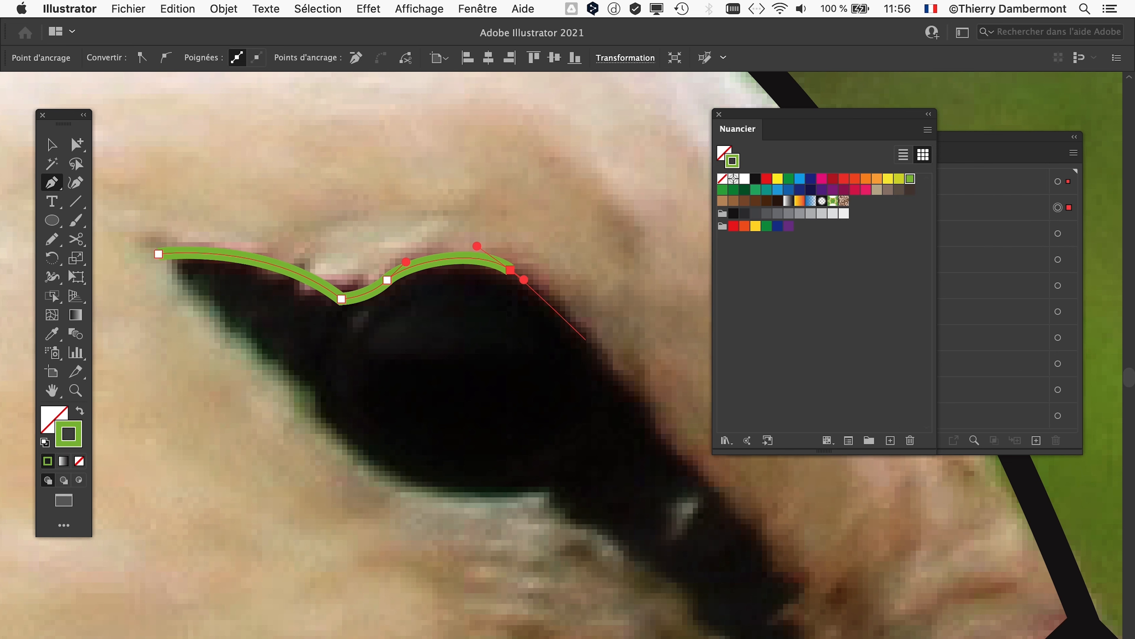
pyautogui.press('super+minus')
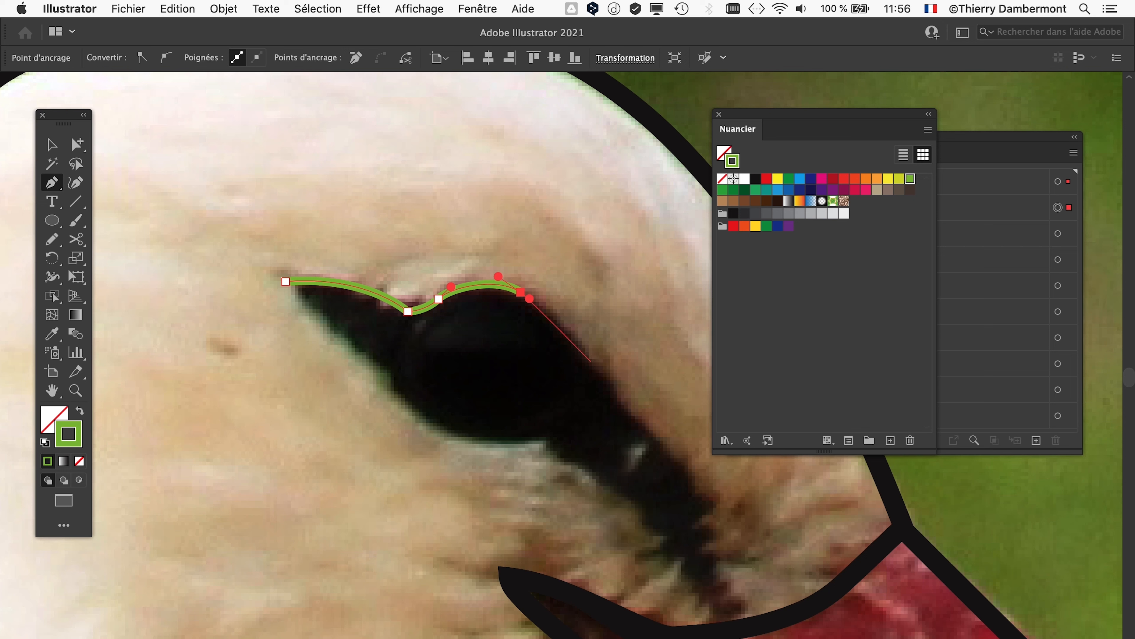
pyautogui.moveTo(587, 361); pyautogui.dragTo(559, 307)
pyautogui.moveTo(619, 413); pyautogui.dragTo(629, 418)
pyautogui.moveTo(693, 481); pyautogui.dragTo(698, 491)
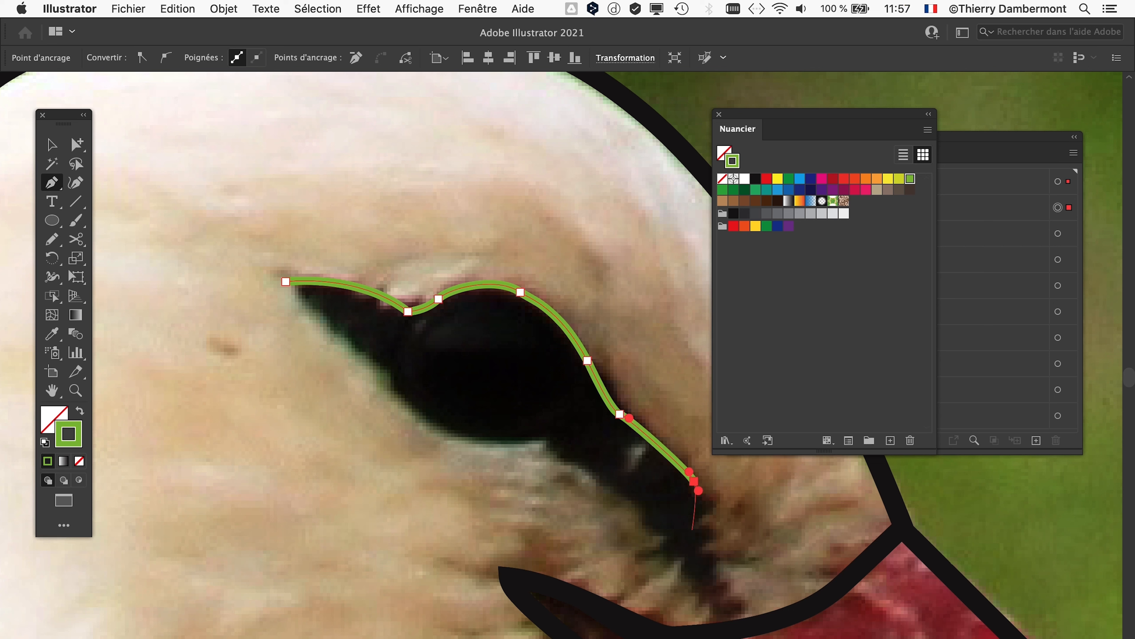
# Trace around the tip near the beak and back along the eye patch's lower edge, closing the outline at its starting point
pyautogui.moveTo(691, 529)
pyautogui.mouseDown()
pyautogui.moveTo(677, 533)
pyautogui.moveTo(677, 517)
pyautogui.mouseUp()
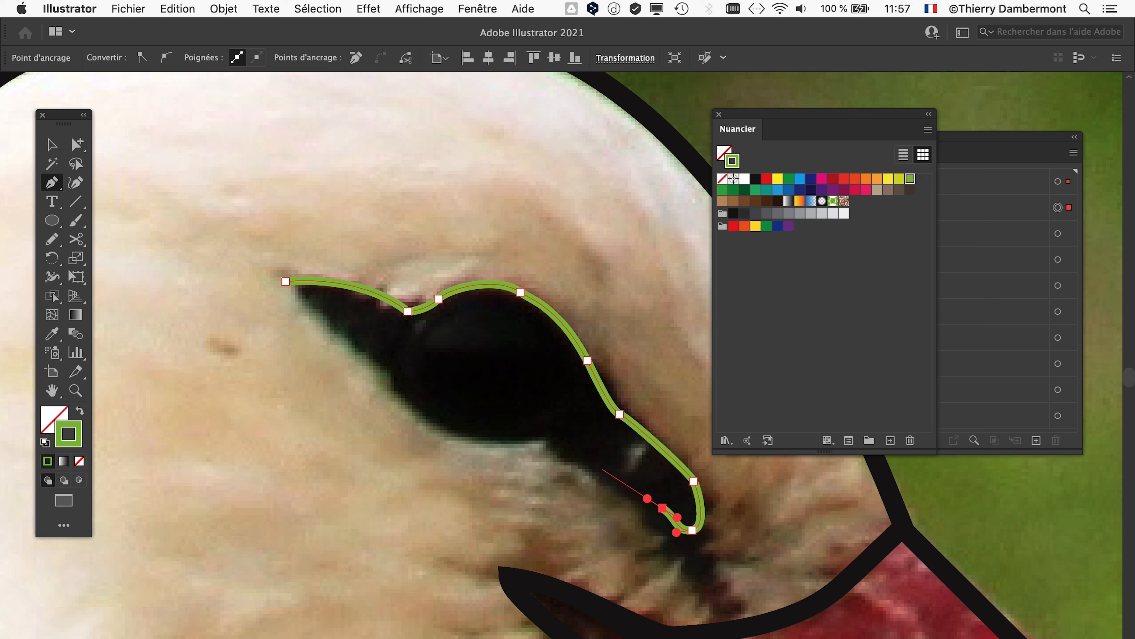
pyautogui.moveTo(549, 438); pyautogui.dragTo(535, 430)
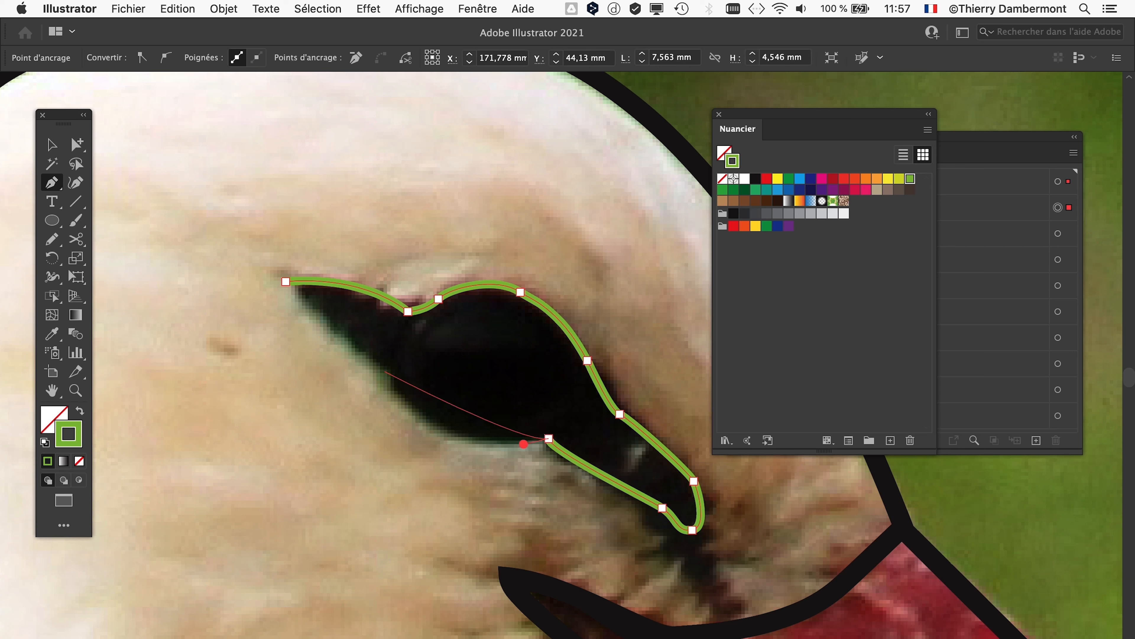
pyautogui.moveTo(386, 371); pyautogui.dragTo(424, 462)
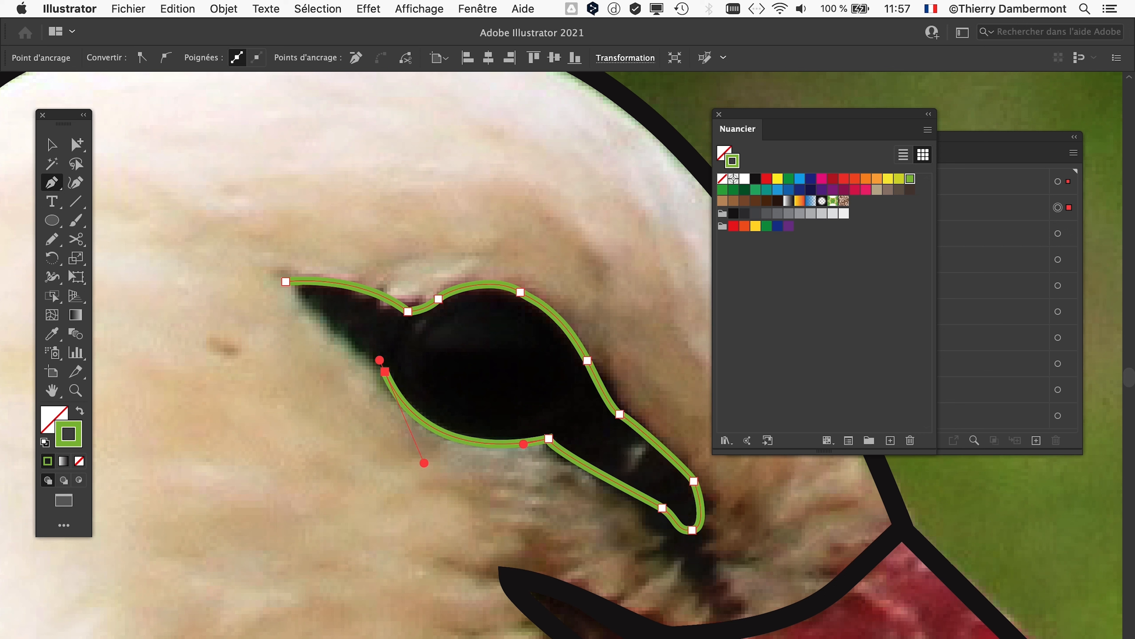
pyautogui.moveTo(286, 281); pyautogui.dragTo(359, 272)
pyautogui.press('super+z')
pyautogui.moveTo(302, 299); pyautogui.dragTo(296, 269)
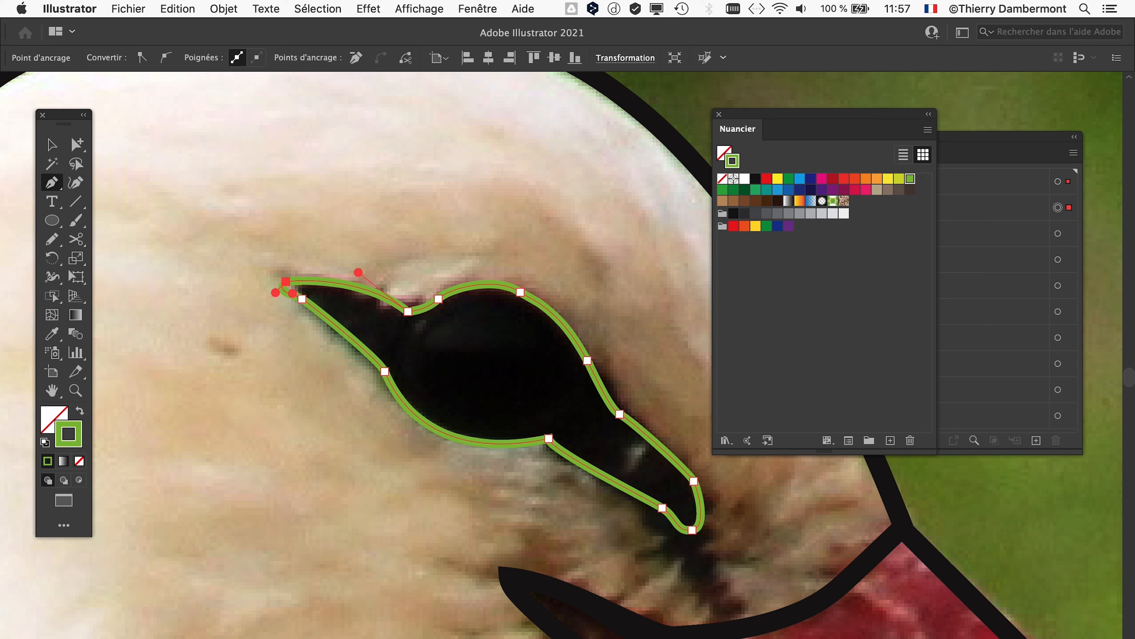
pyautogui.press('shift+super+a')
pyautogui.press('super+z')
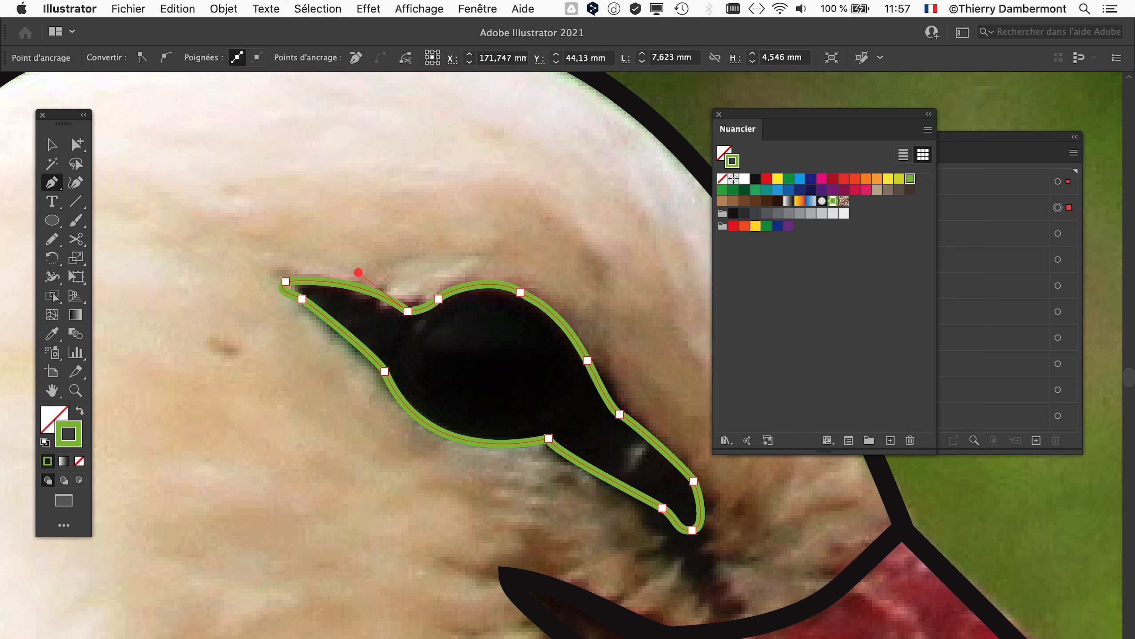
# Recolour the closed eye-patch outline's stroke bright blue and deselect the path
pyautogui.click(755, 179)
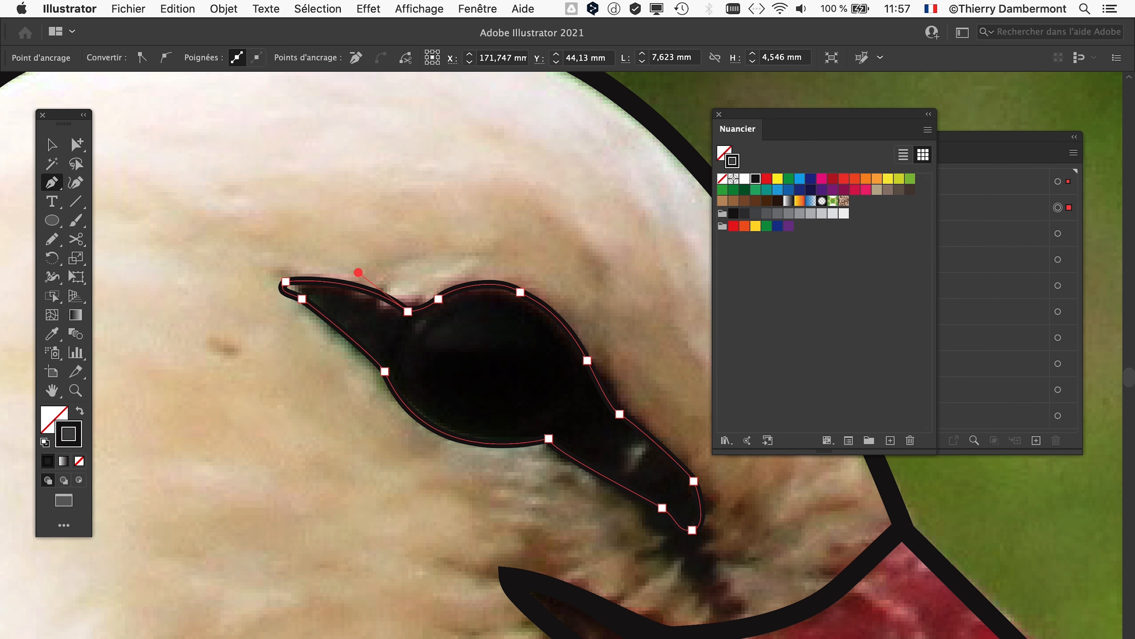
pyautogui.click(800, 179)
pyautogui.press('super+minus')
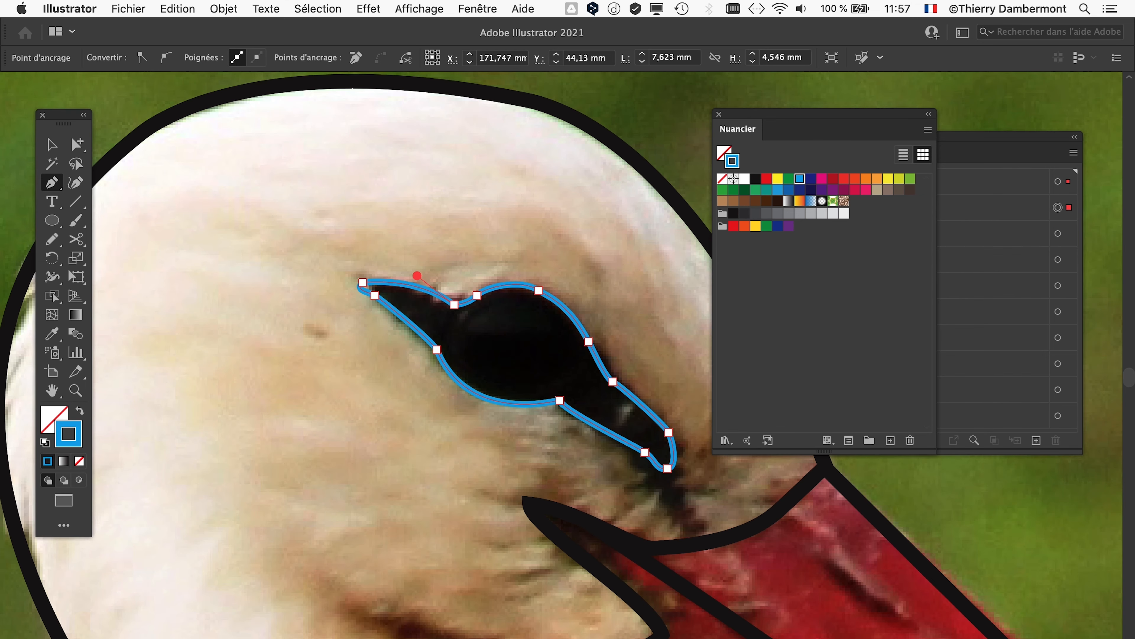
pyautogui.press('super+plus')
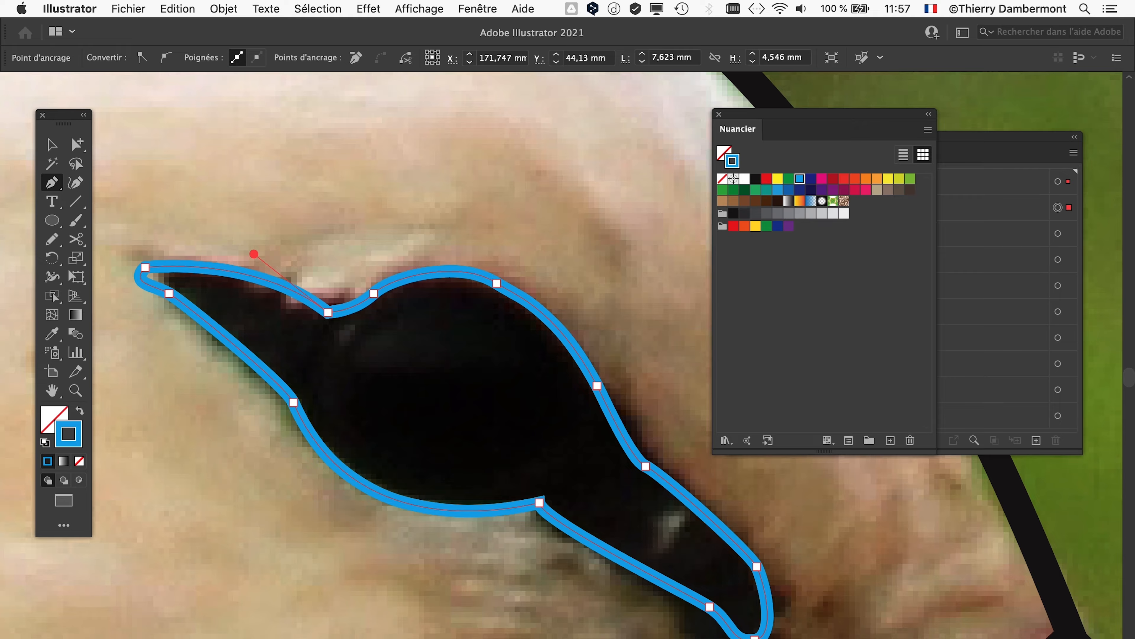
pyautogui.scroll(-5, 568, 354)
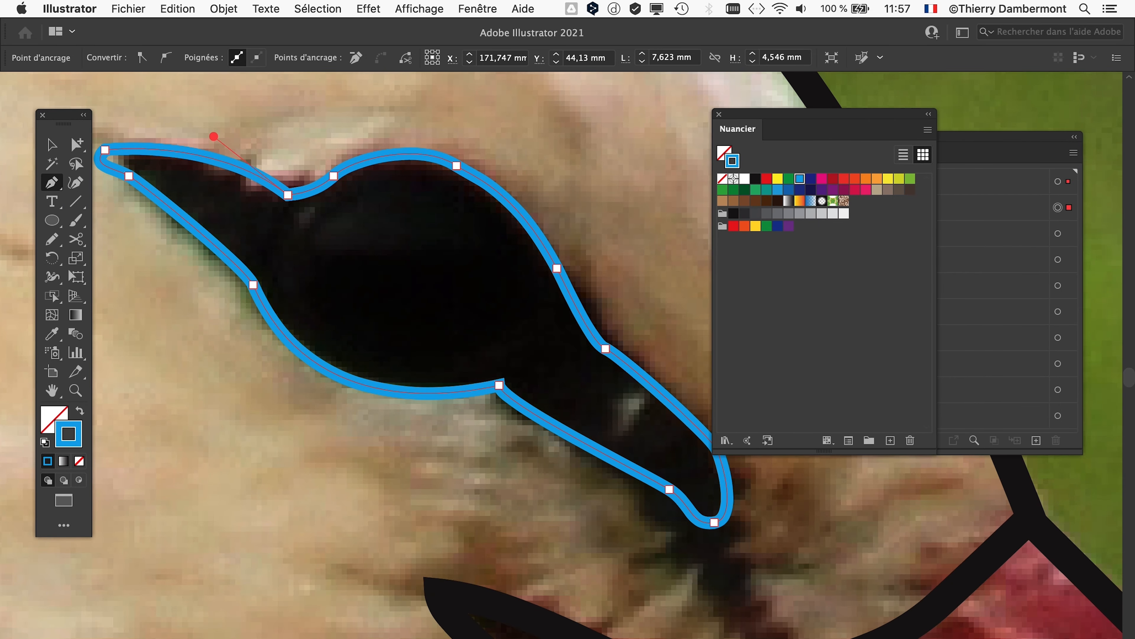
pyautogui.click(52, 144)
pyautogui.press('super+shift+a')
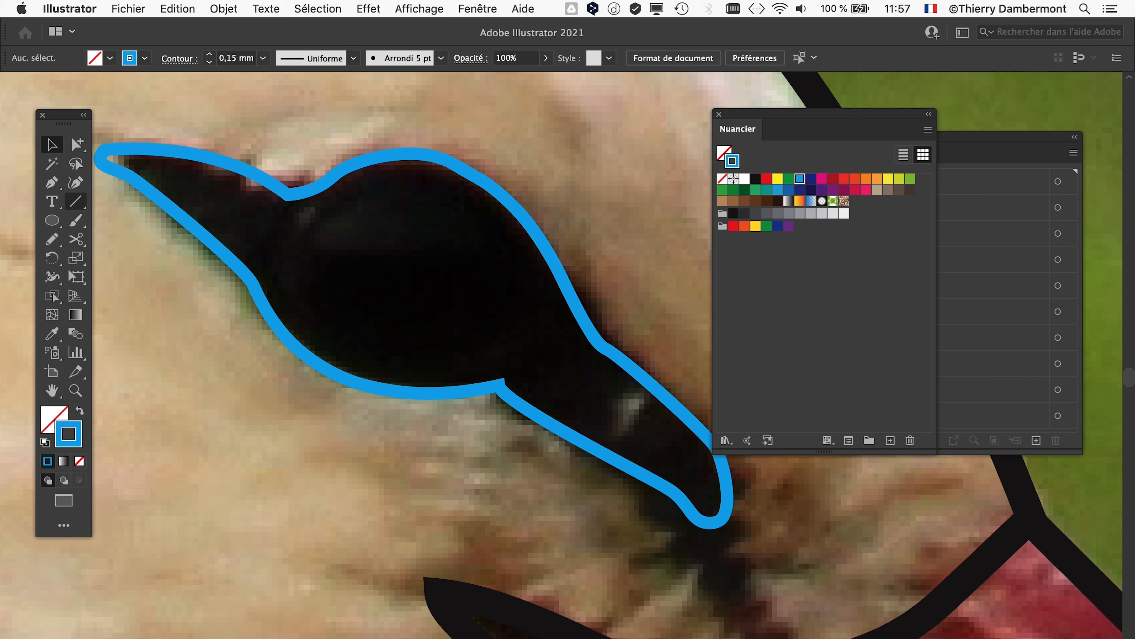
# Start a separate Pen path for the round eyeball with a first anchor on the eyeball's beak-opposite edge
pyautogui.click(54, 184)
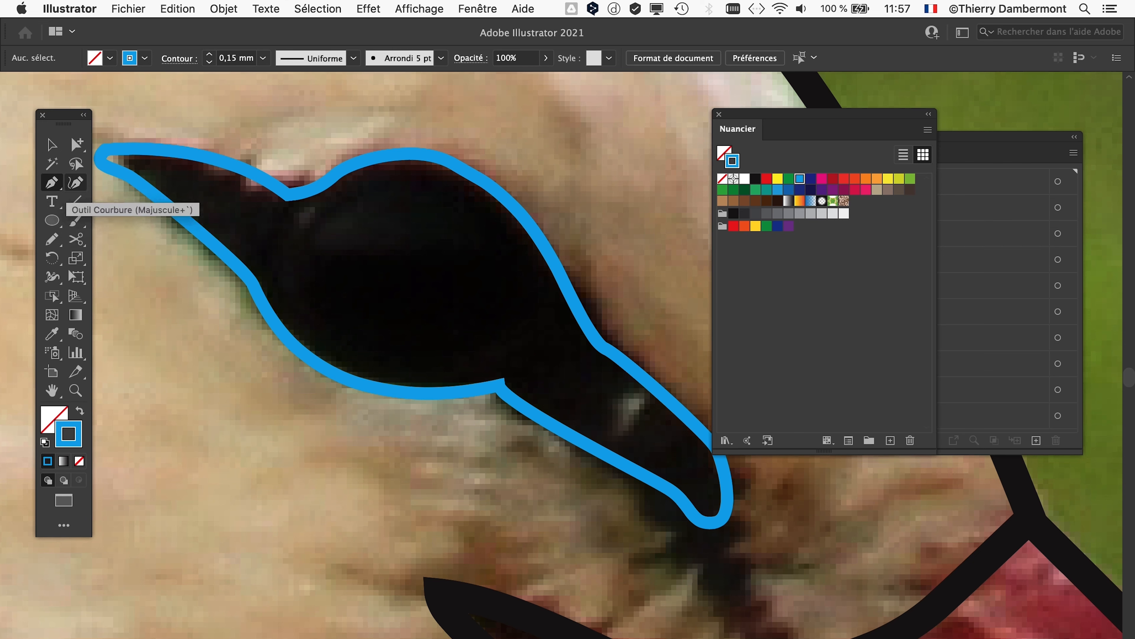
pyautogui.scroll(1, 405, 143)
pyautogui.click(264, 282)
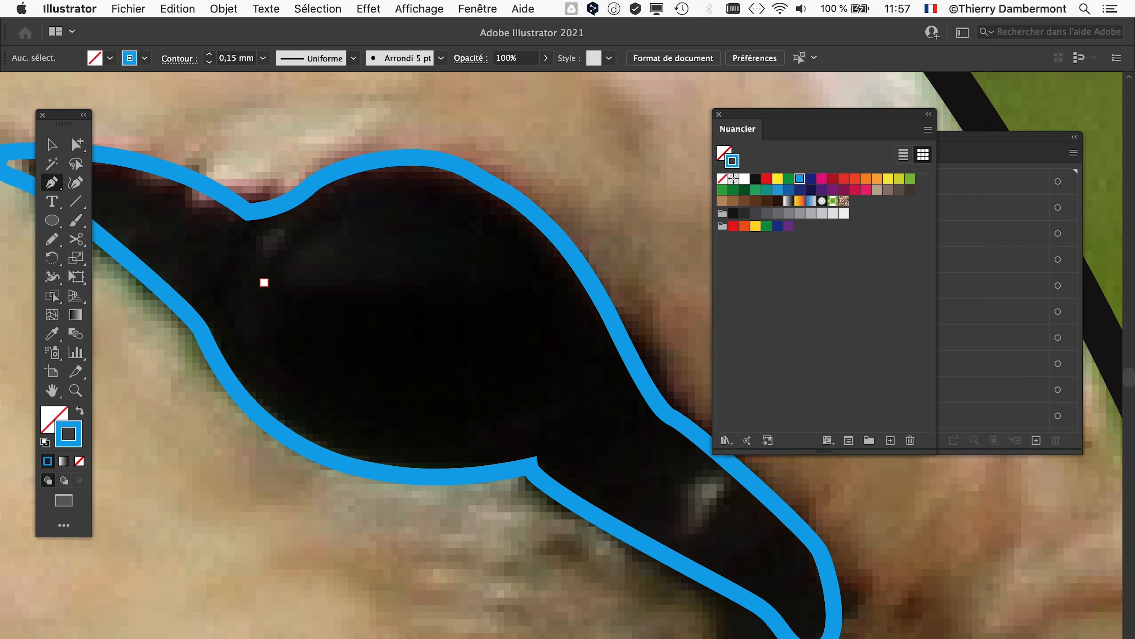
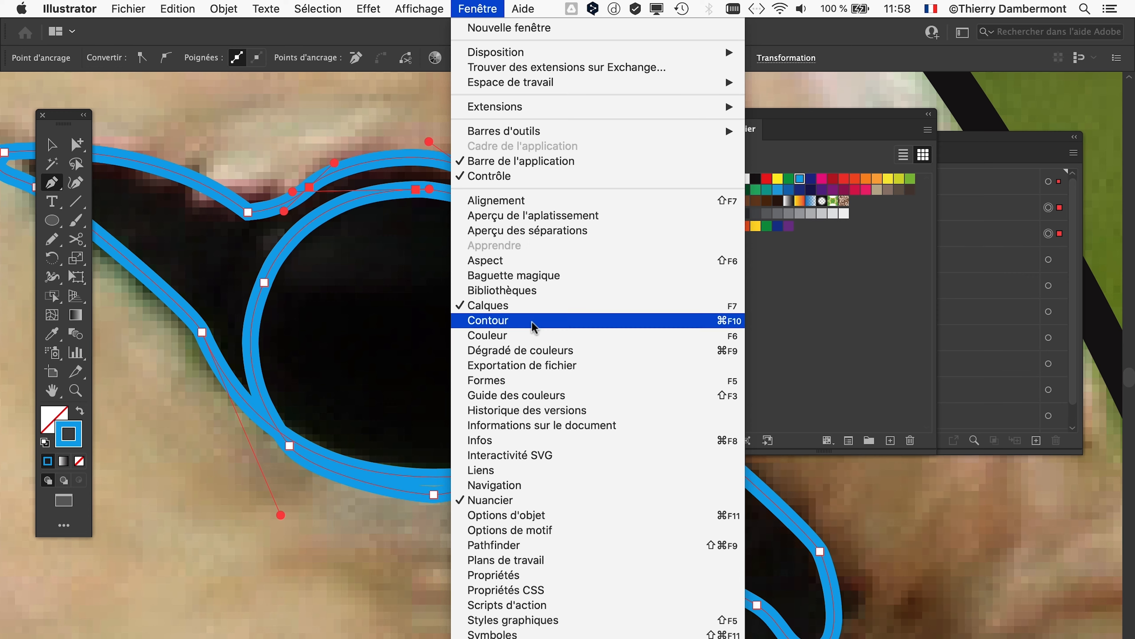
# Set the stroke weight of the selected eye-patch and eyeball paths to 0,05 mm
pyautogui.click(531, 320)
pyautogui.moveTo(807, 387); pyautogui.dragTo(543, 127)
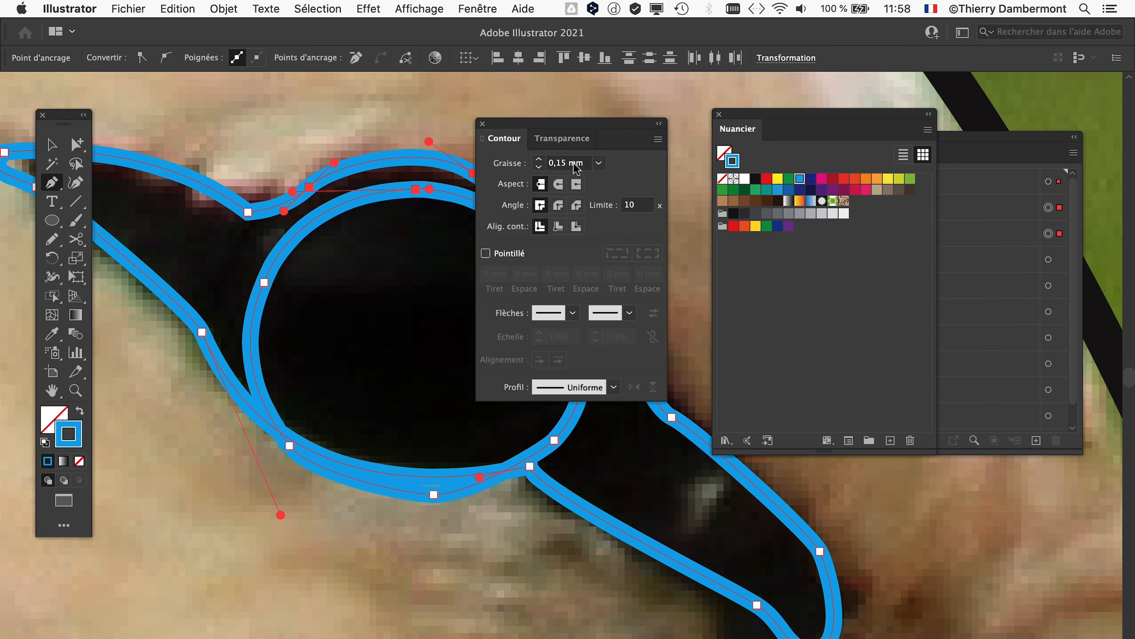
pyautogui.click(562, 162)
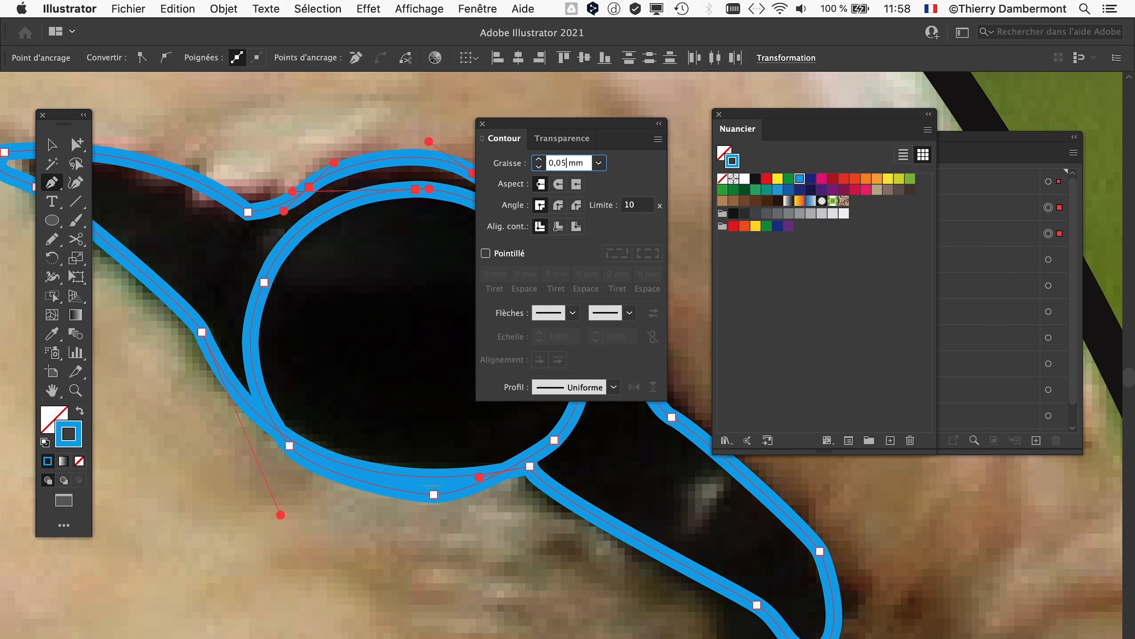
pyautogui.press('Return')
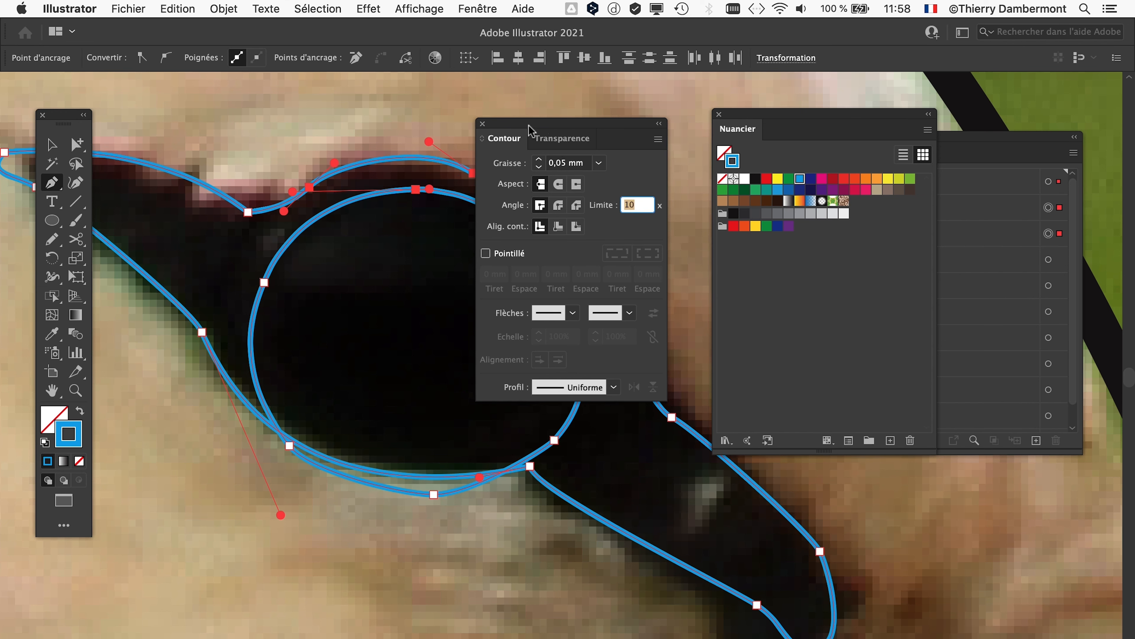
# Move the Contour settings and Nuancier swatches clear of the eye and deselect both paths
pyautogui.moveTo(544, 159); pyautogui.dragTo(545, 154)
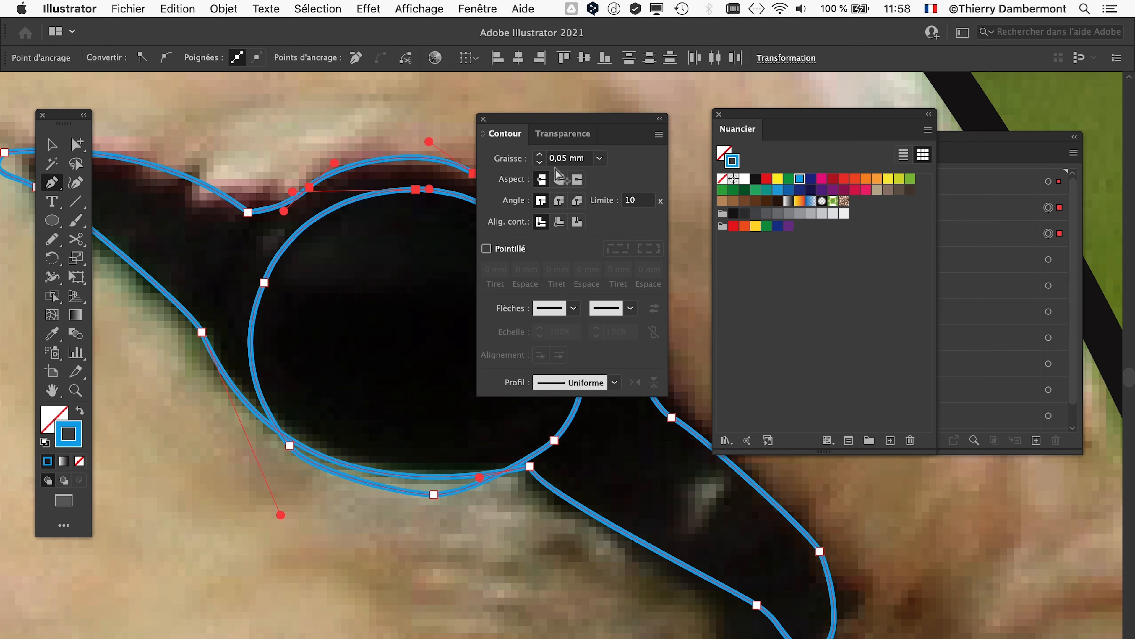
pyautogui.moveTo(756, 121); pyautogui.dragTo(915, 107)
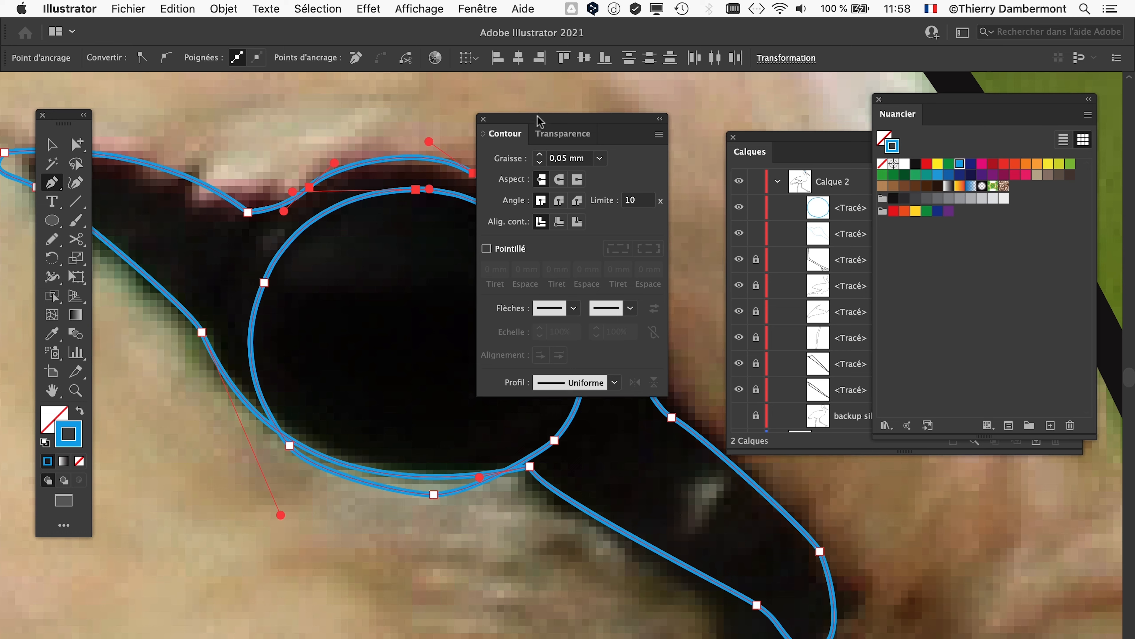
pyautogui.moveTo(543, 116); pyautogui.dragTo(727, 96)
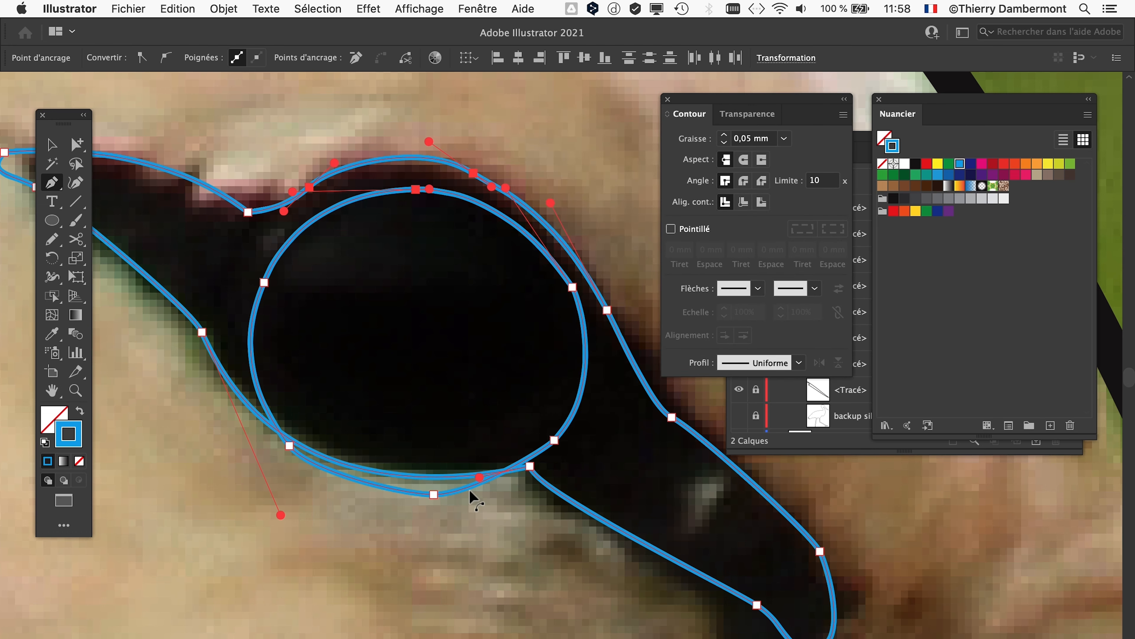
pyautogui.scroll(1, 470, 490)
pyautogui.scroll(-1, 470, 489)
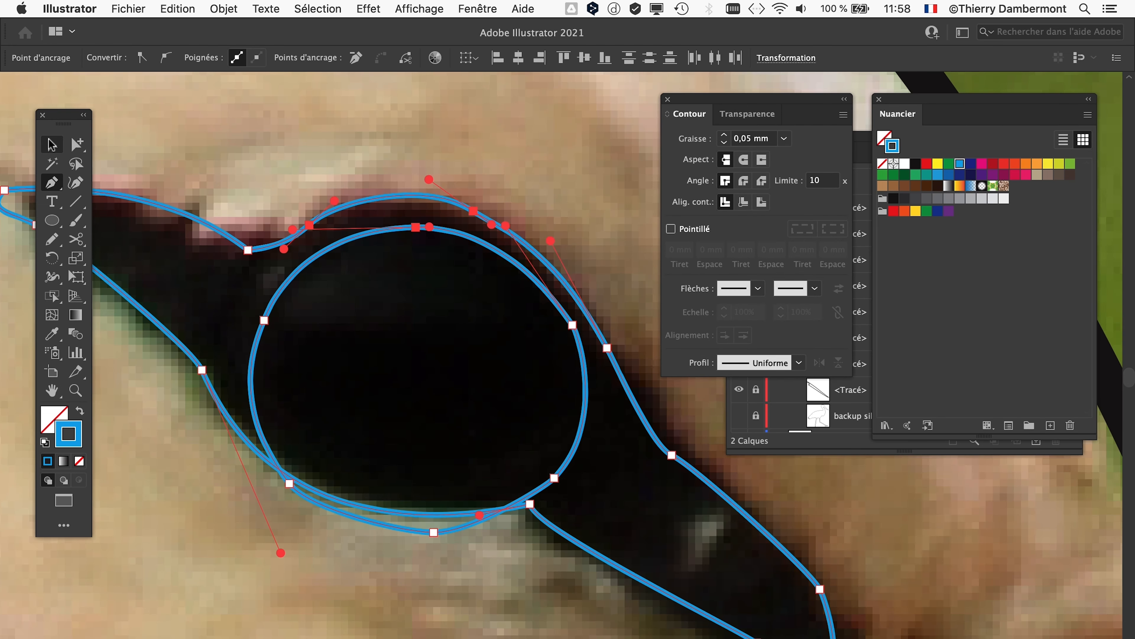
pyautogui.click(51, 144)
pyautogui.click(376, 356)
pyautogui.scroll(-1, 419, 397)
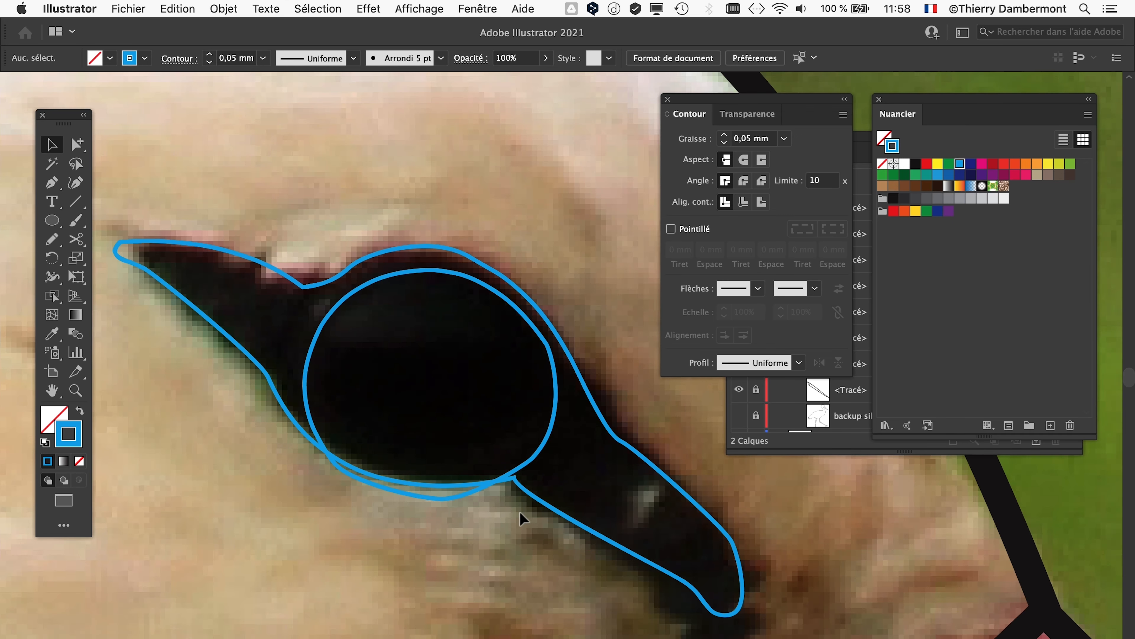
# Recolour the round eyeball path's stroke pink and deselect it
pyautogui.click(469, 496)
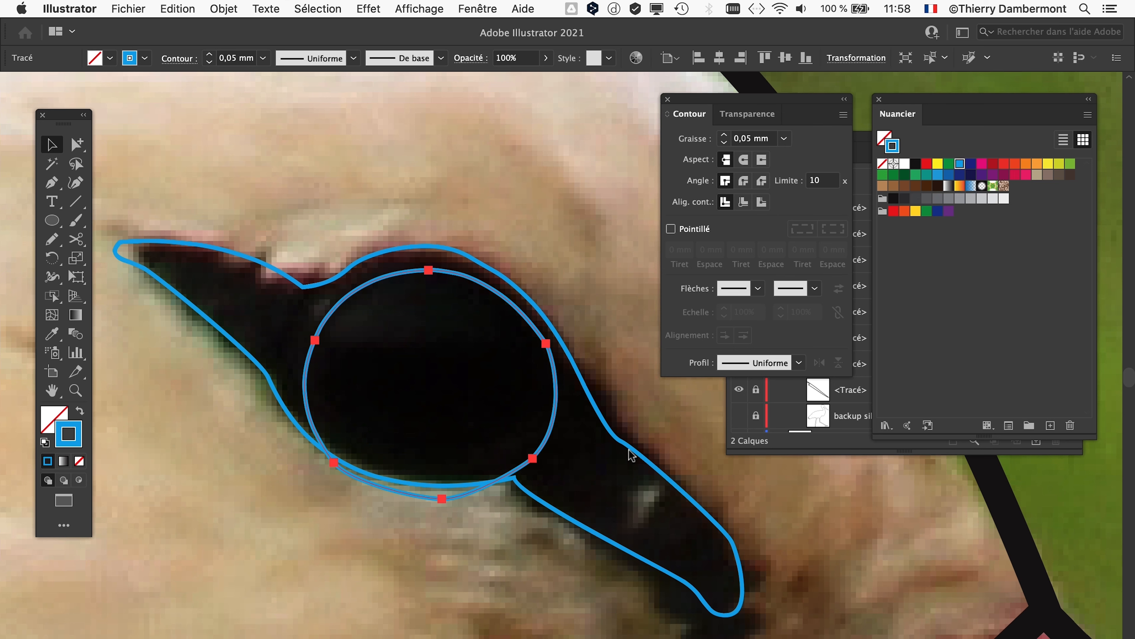
pyautogui.click(1026, 174)
pyautogui.click(644, 291)
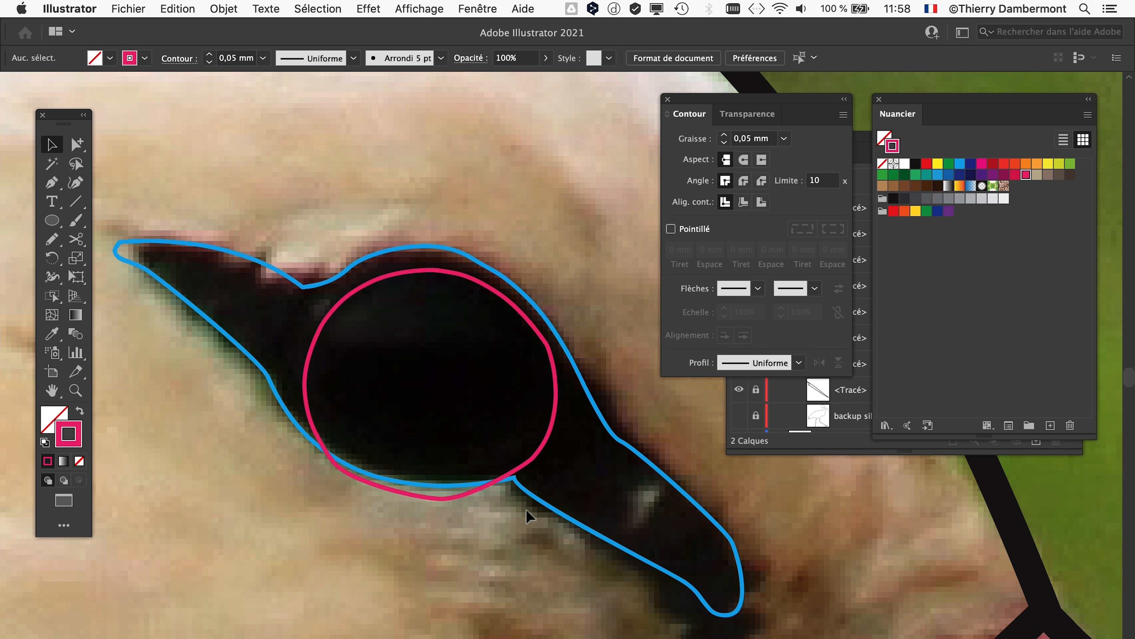
# Select the blue eye-patch outline and the pink eyeball path in turn to compare their lower edges
pyautogui.scroll(1, 526, 509)
pyautogui.click(331, 165)
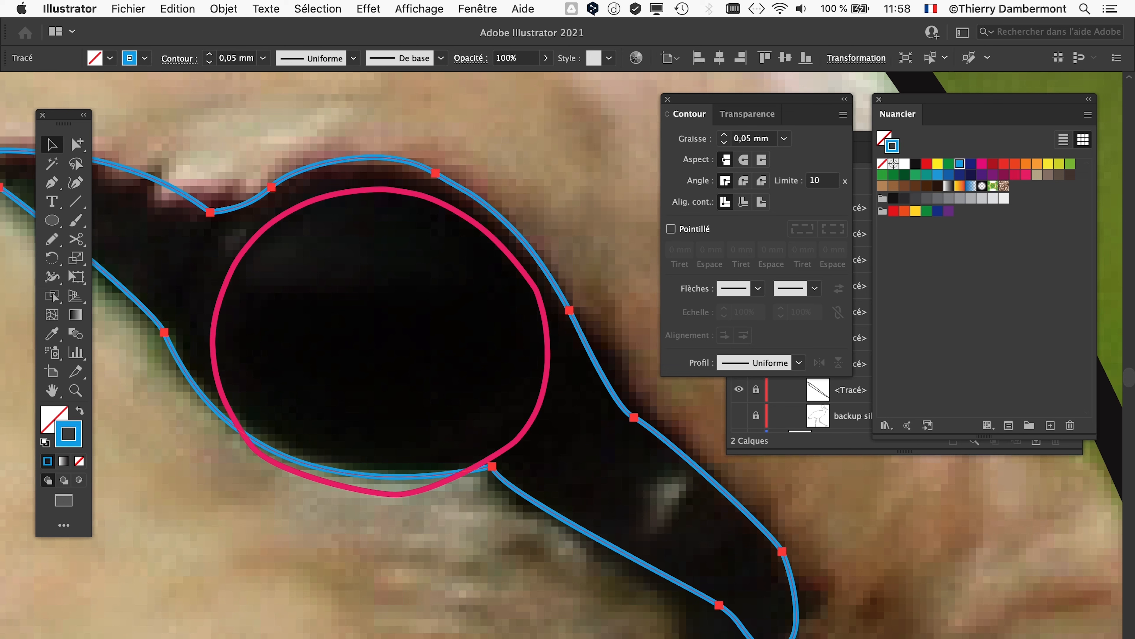
pyautogui.click(379, 491)
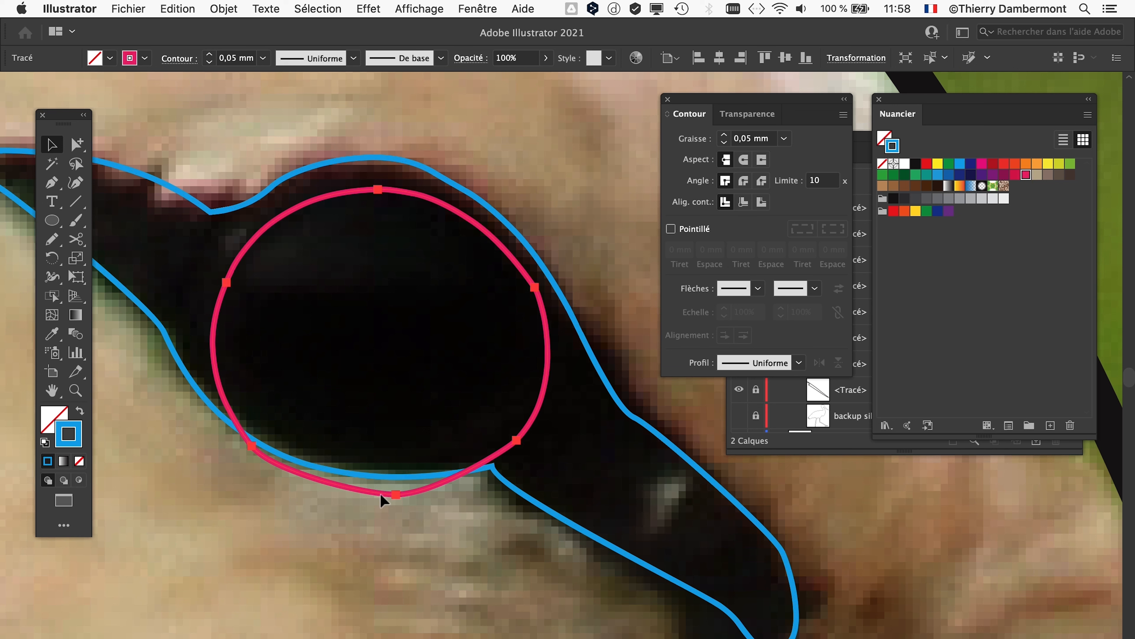
pyautogui.click(327, 508)
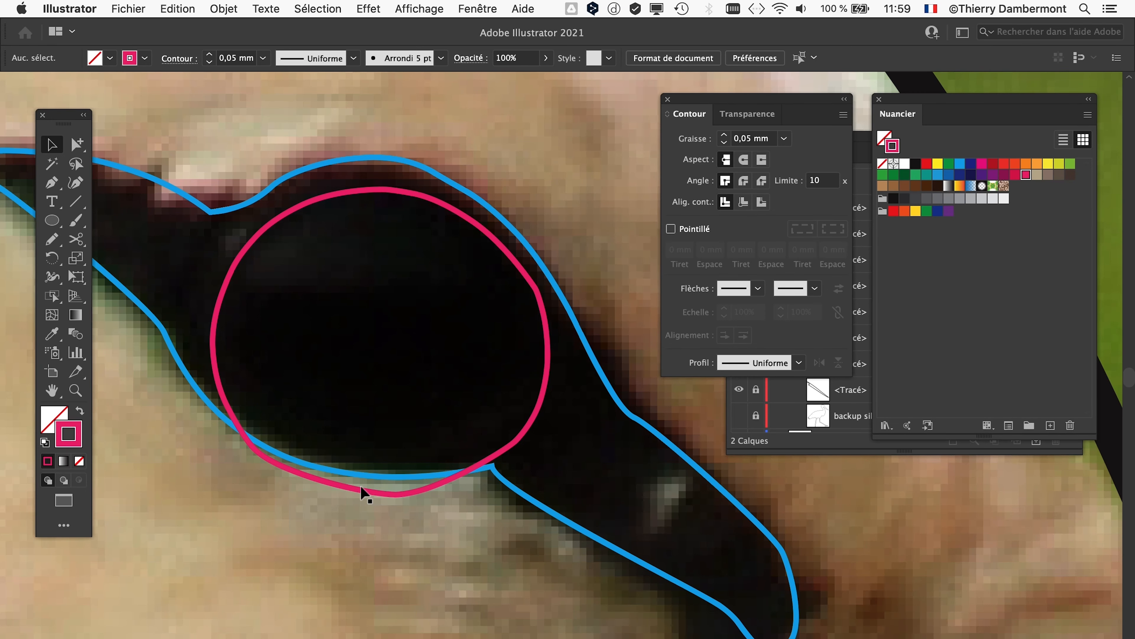
pyautogui.scroll(-2, 502, 539)
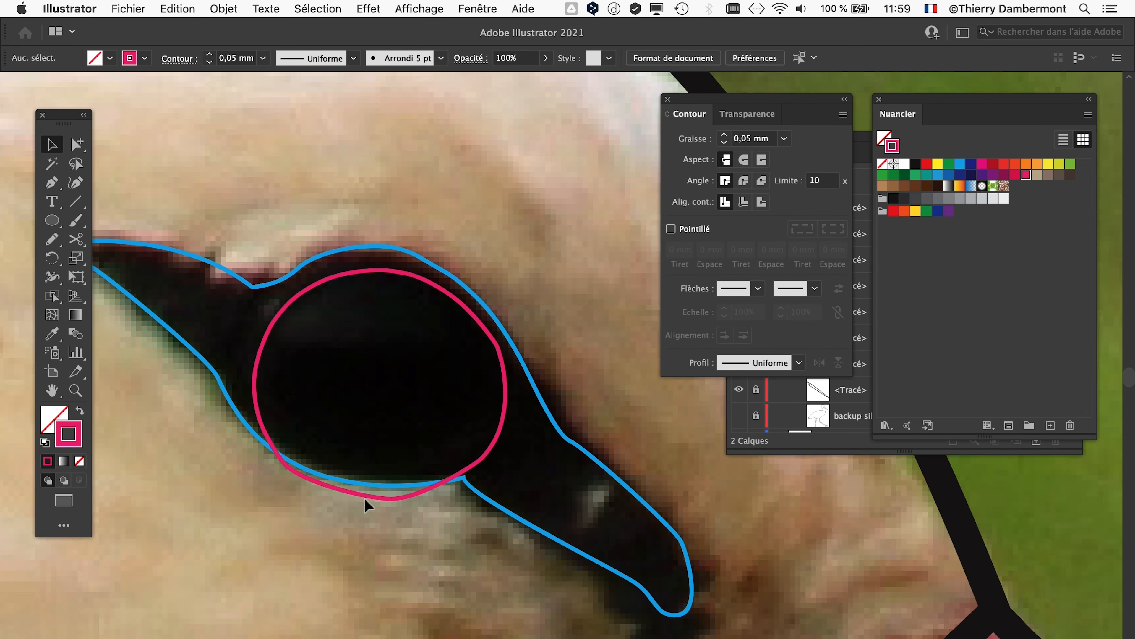
pyautogui.scroll(-5, 489, 254)
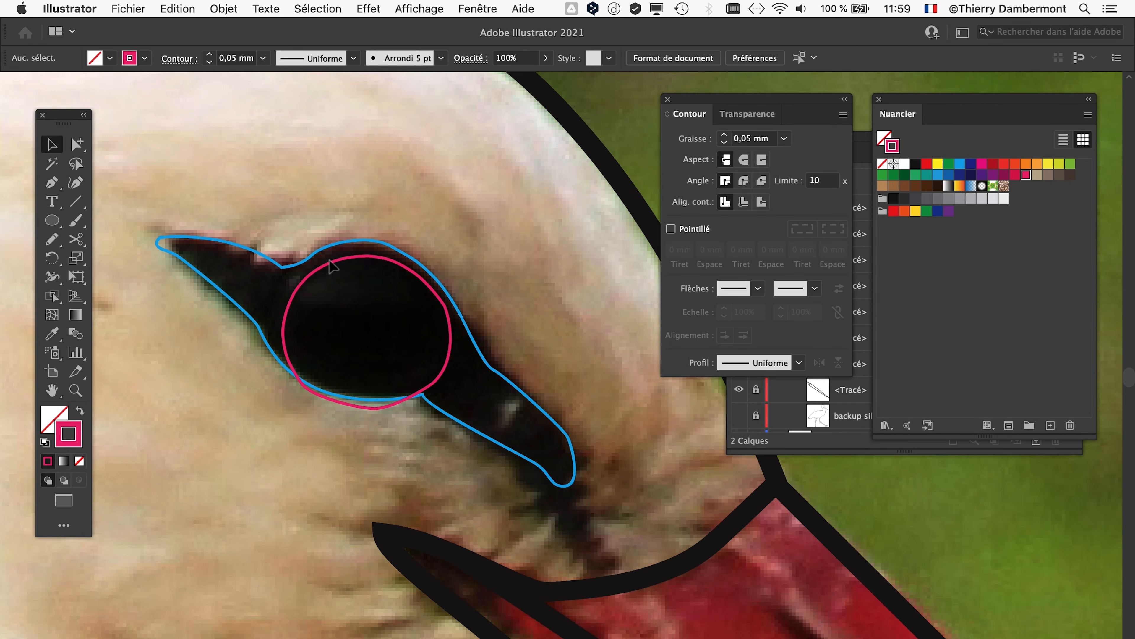
# Save the document as a new version named "dessin oiseau 3 - 06.ai" in the Illustrator FAD nov 2021 (local) folder
pyautogui.click(128, 8)
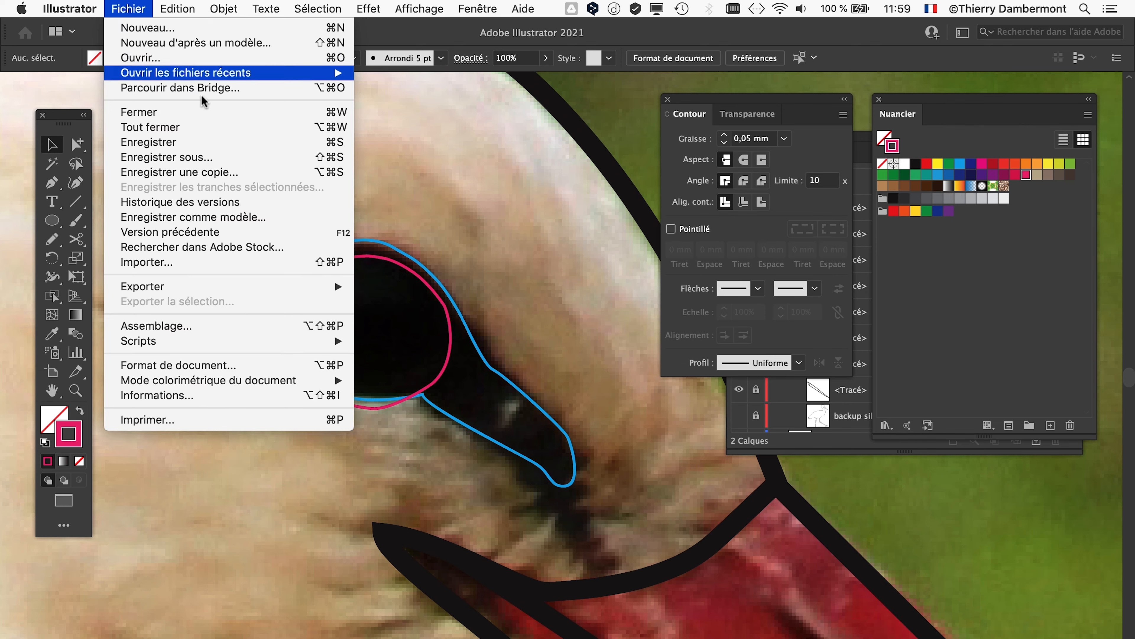
pyautogui.click(220, 156)
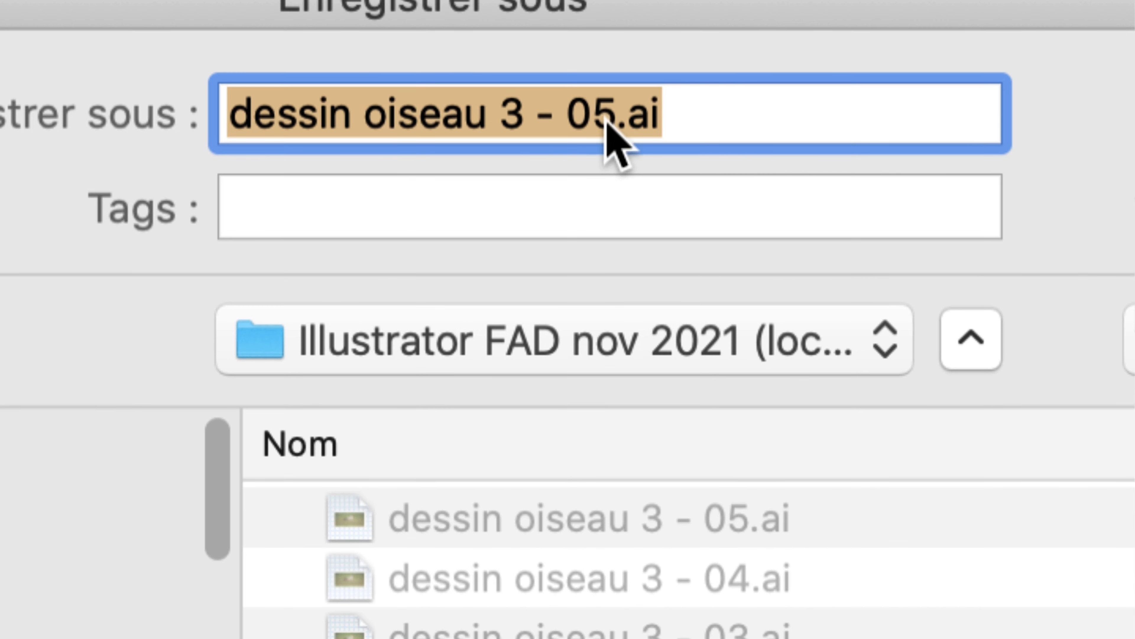
pyautogui.click(610, 118)
pyautogui.hotkey('shift', 'Right')
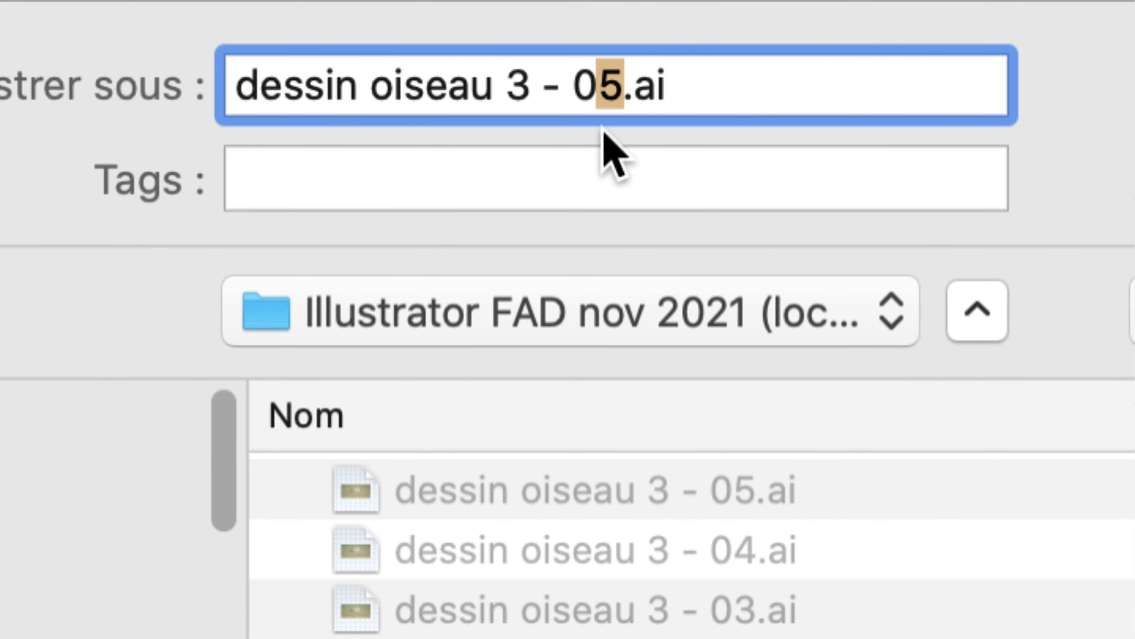
pyautogui.write('6')
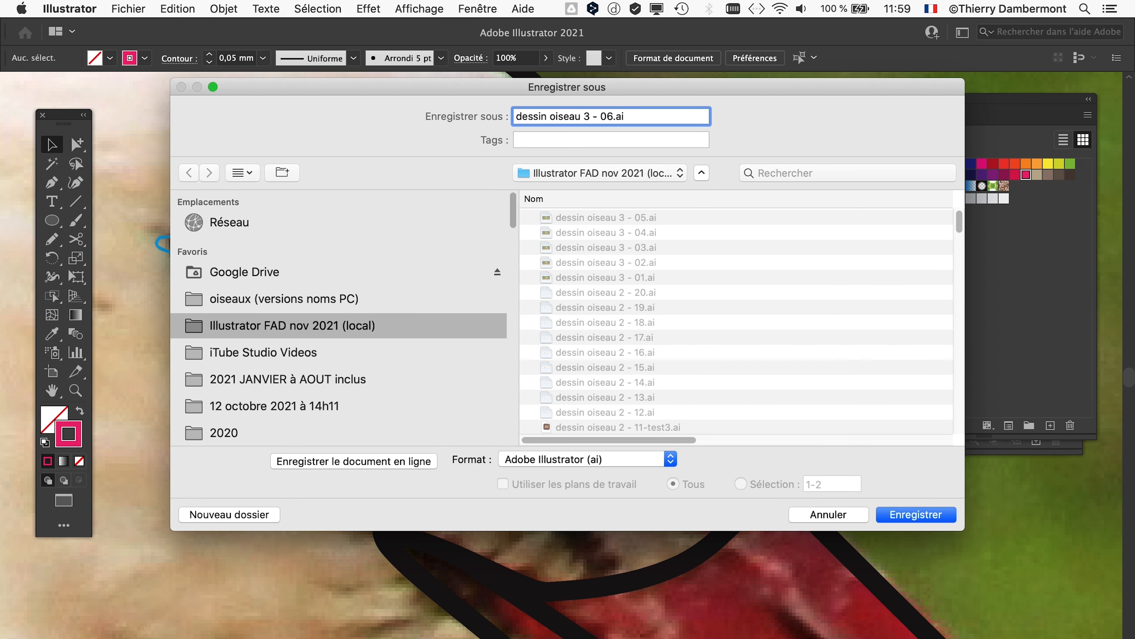
pyautogui.press('Return')
pyautogui.press('Return')
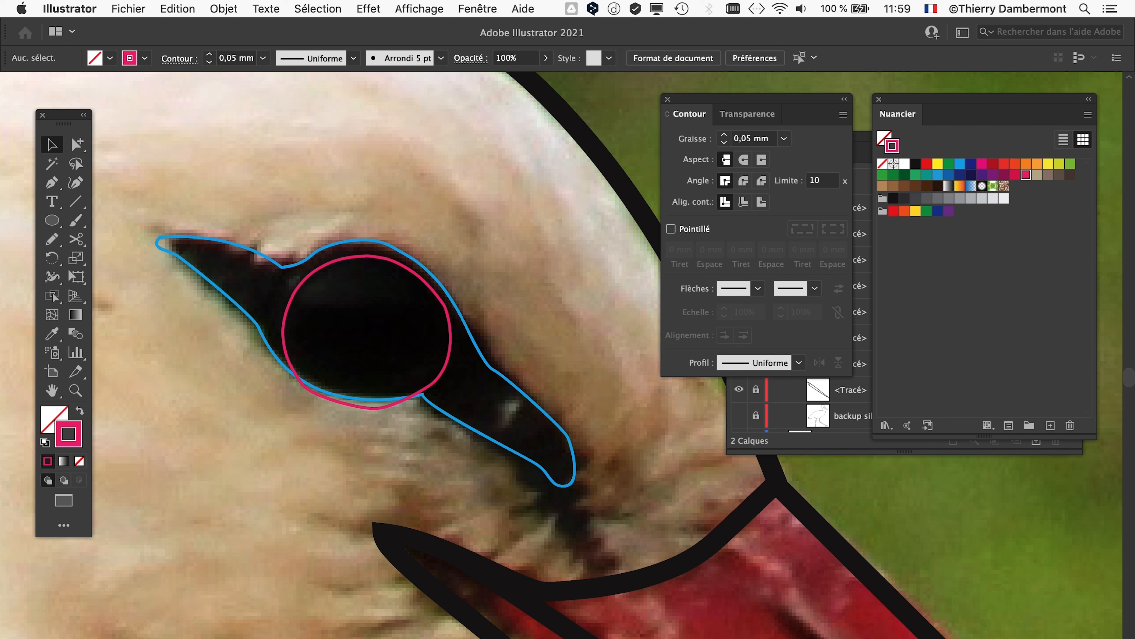
# Simplify the blue eye-patch outline with the curve simplification set to 55%
pyautogui.scroll(1, 390, 278)
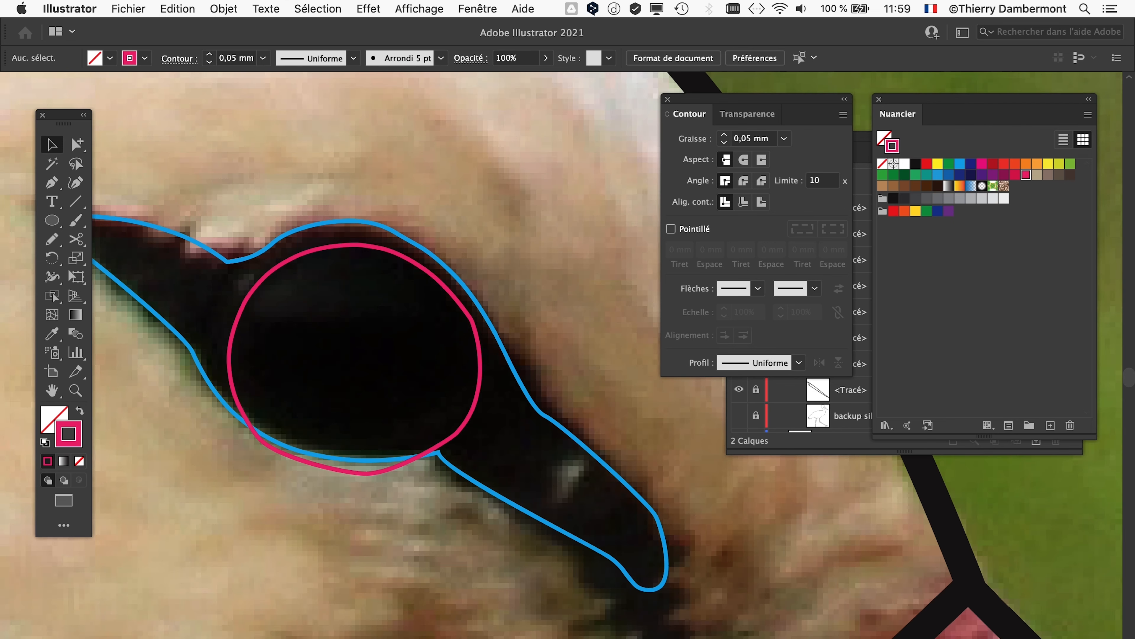
pyautogui.scroll(-1, 430, 297)
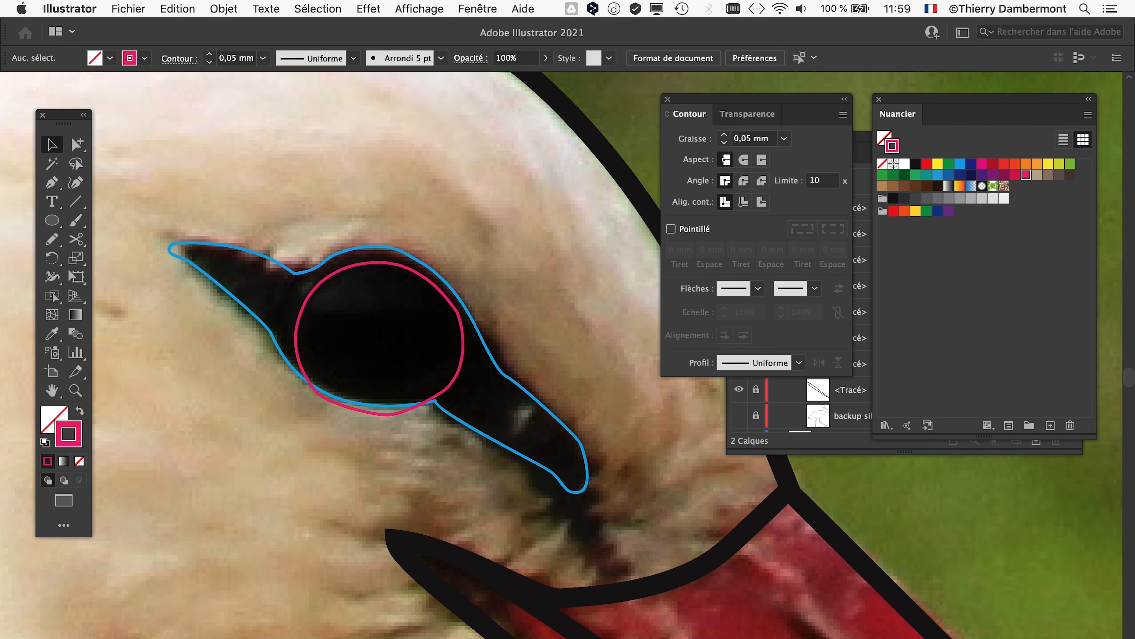
pyautogui.click(469, 315)
pyautogui.scroll(1, 429, 313)
pyautogui.scroll(-1, 429, 313)
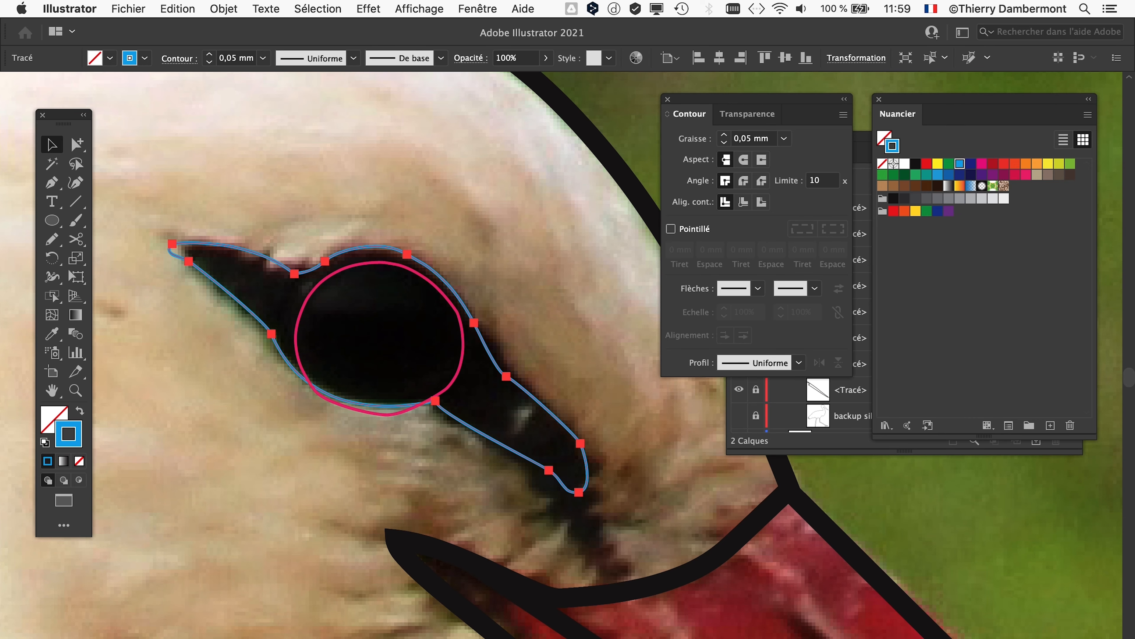
pyautogui.scroll(1, 378, 246)
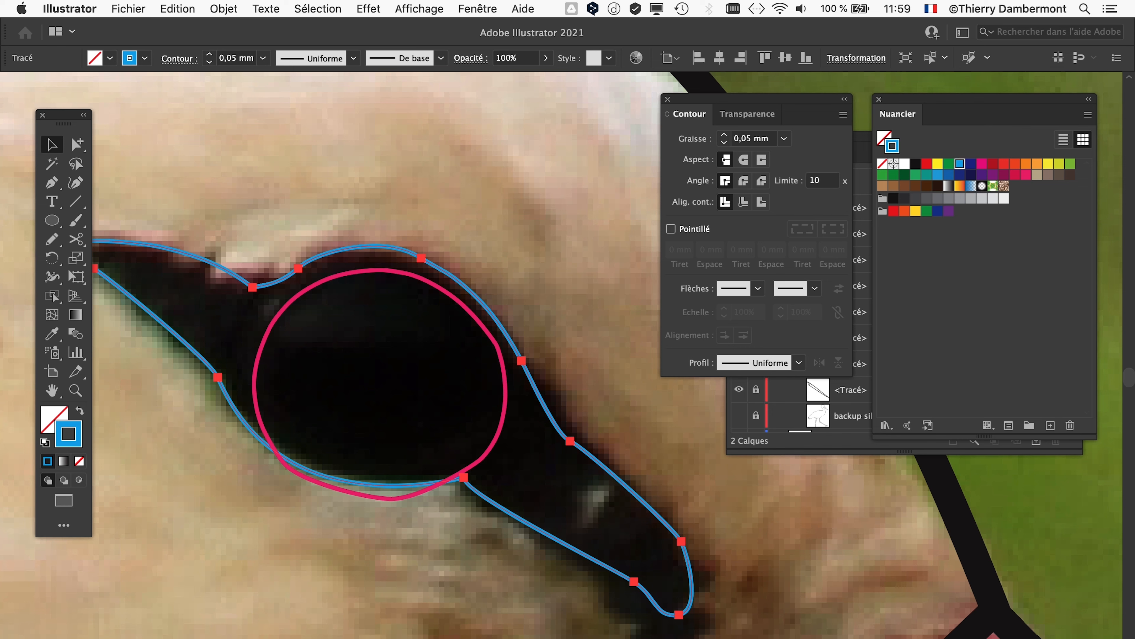
pyautogui.click(224, 9)
pyautogui.moveTo(287, 359)
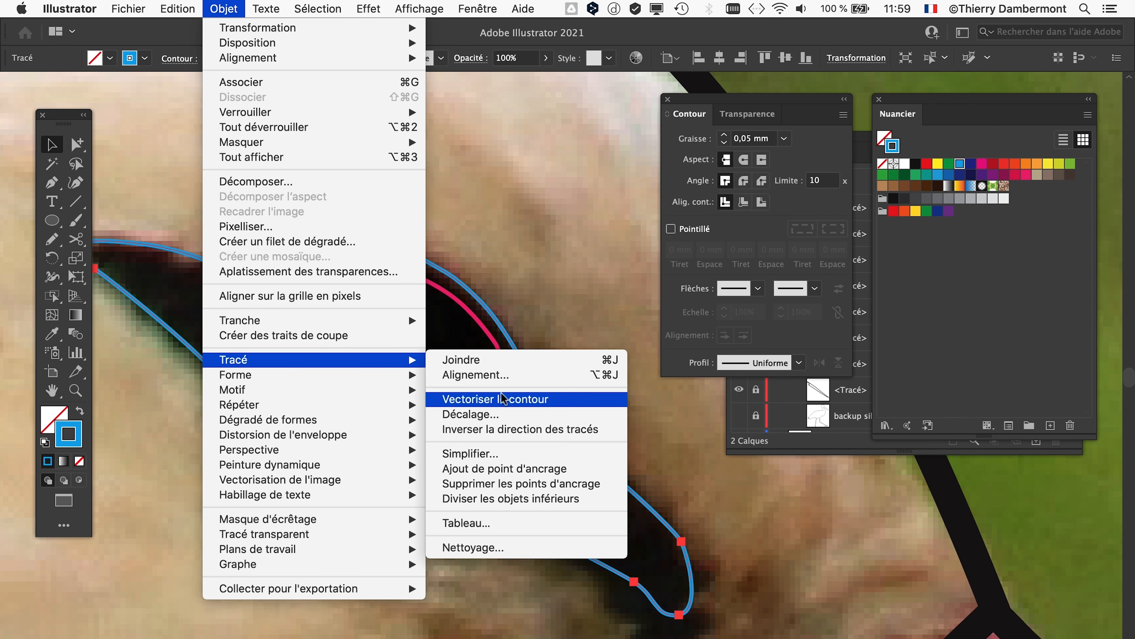
pyautogui.click(514, 454)
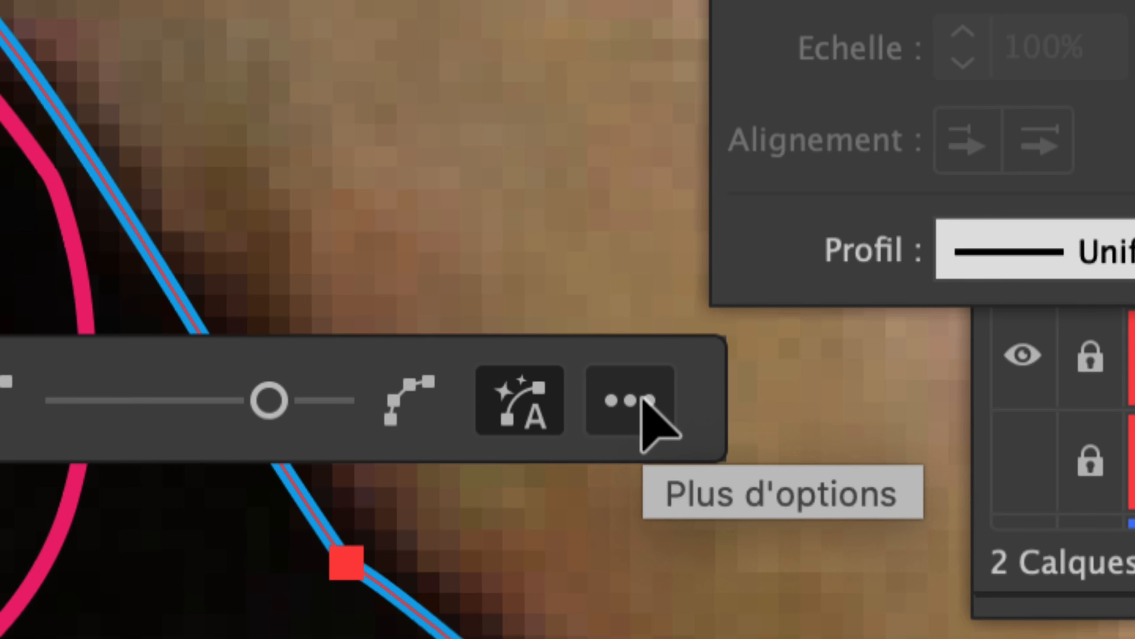
pyautogui.click(643, 400)
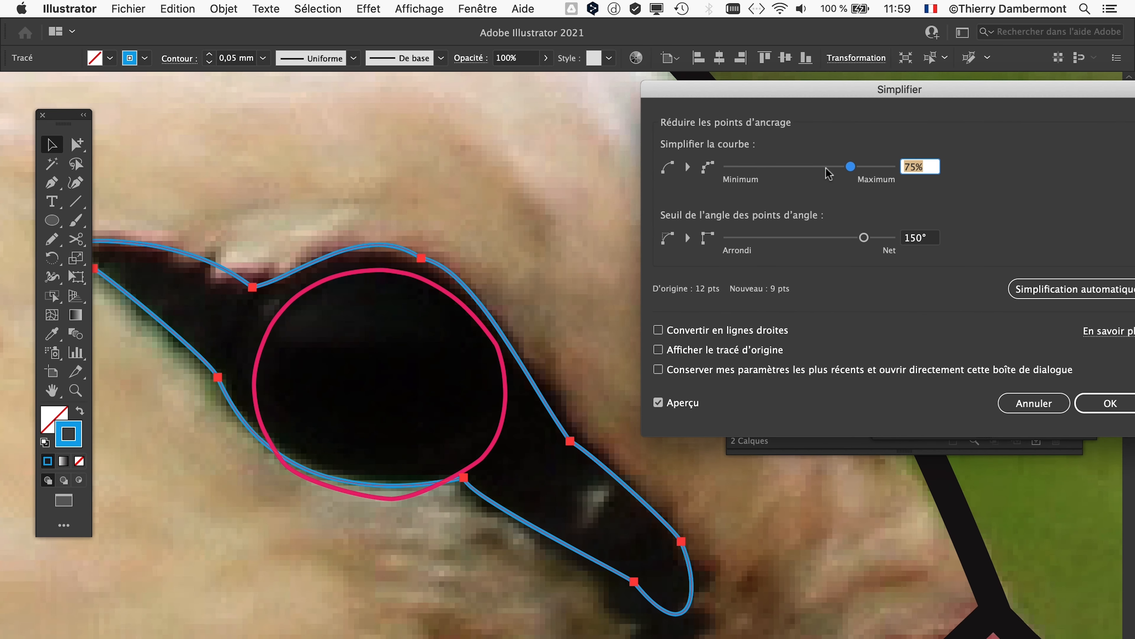
pyautogui.moveTo(826, 170)
pyautogui.mouseDown()
pyautogui.moveTo(793, 170)
pyautogui.moveTo(817, 170)
pyautogui.mouseUp()
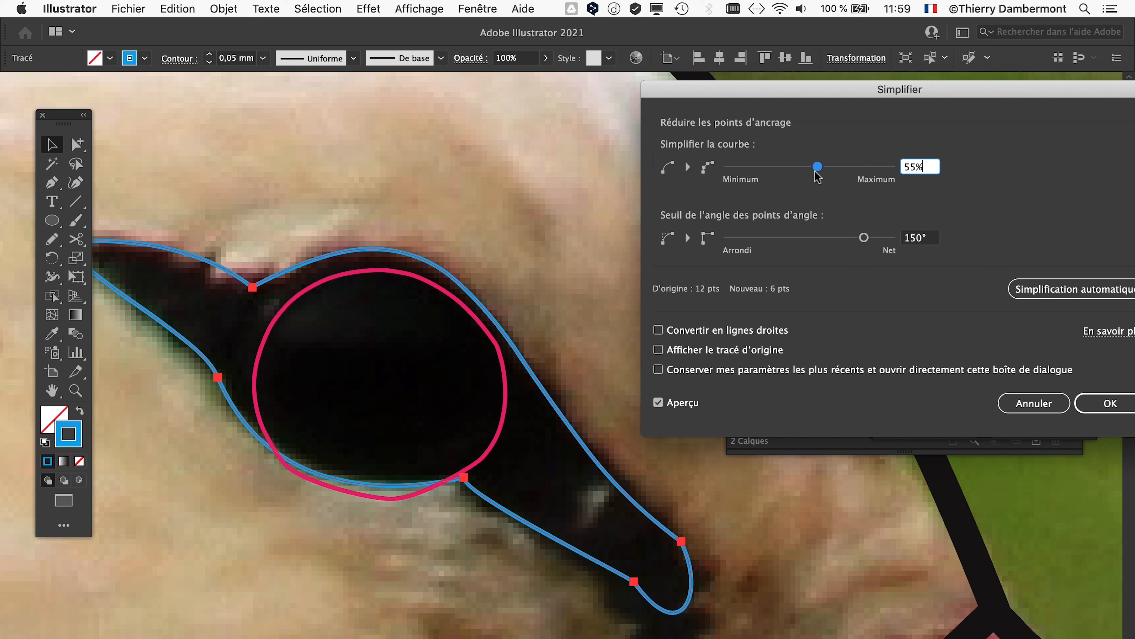
pyautogui.click(1098, 405)
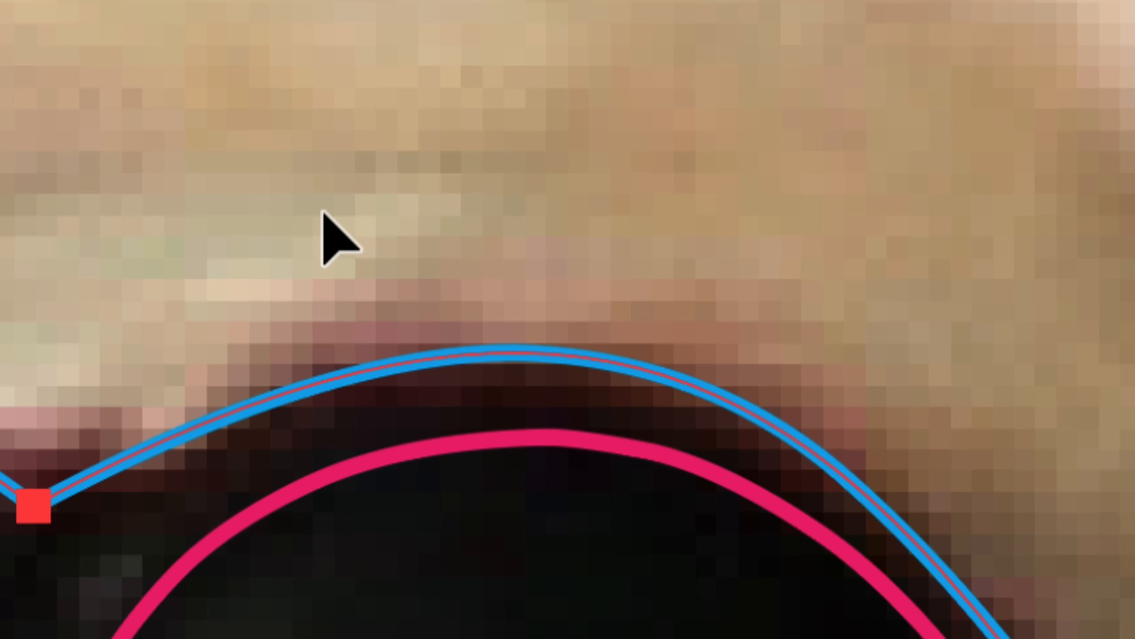
# Select both eye paths and extend the Calques list to show every sublayer and Calque 1
pyautogui.moveTo(323, 211); pyautogui.dragTo(567, 551)
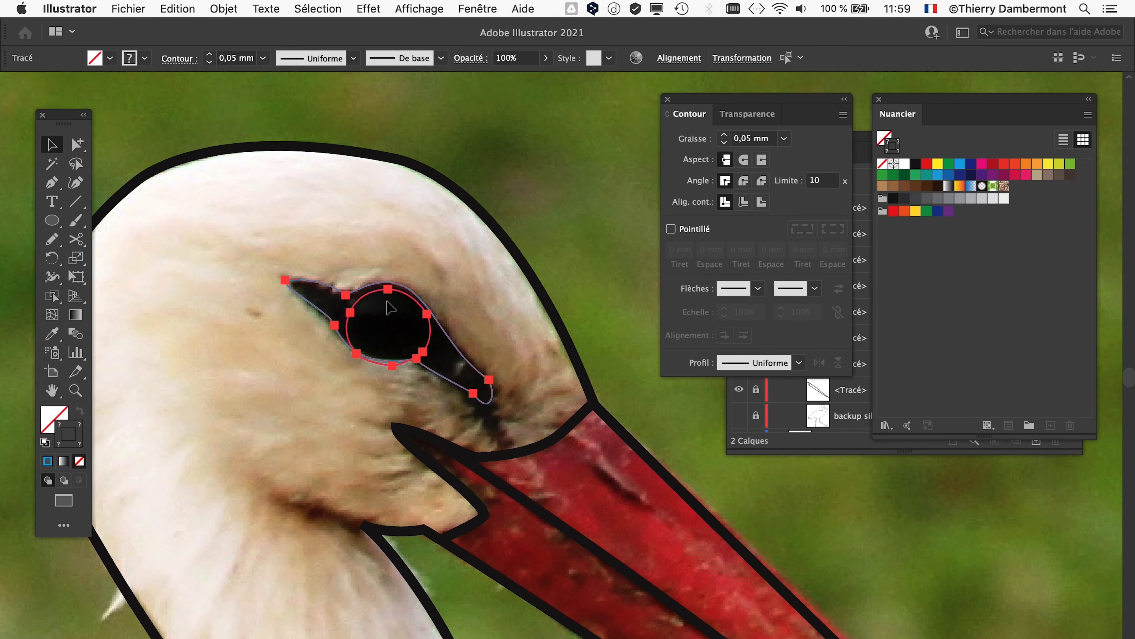
pyautogui.click(757, 446)
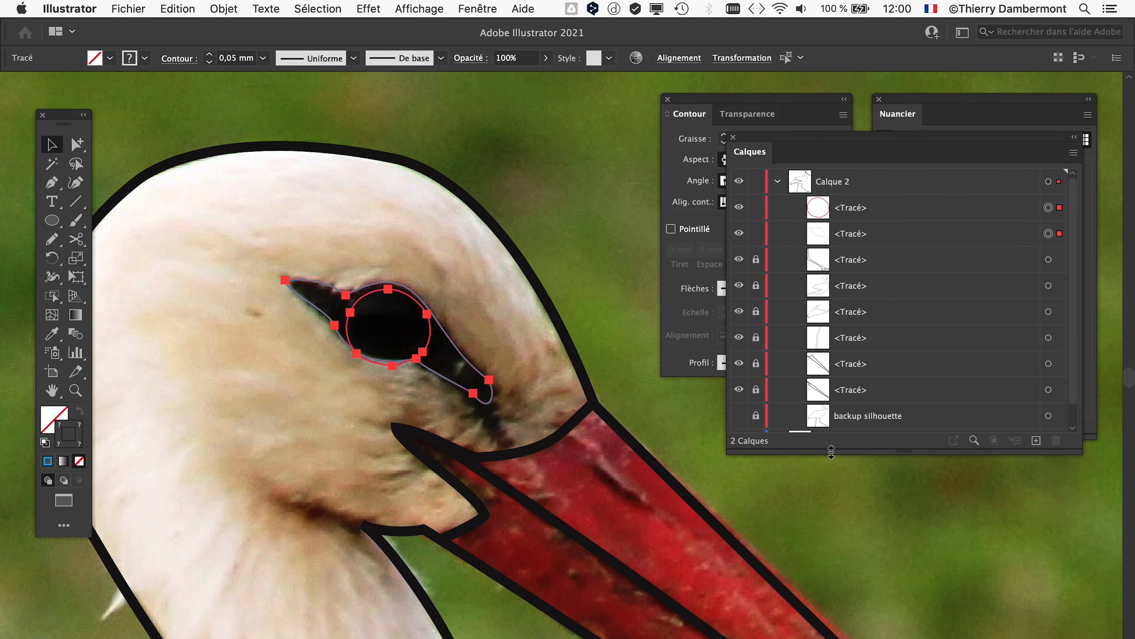
pyautogui.moveTo(831, 452); pyautogui.dragTo(830, 608)
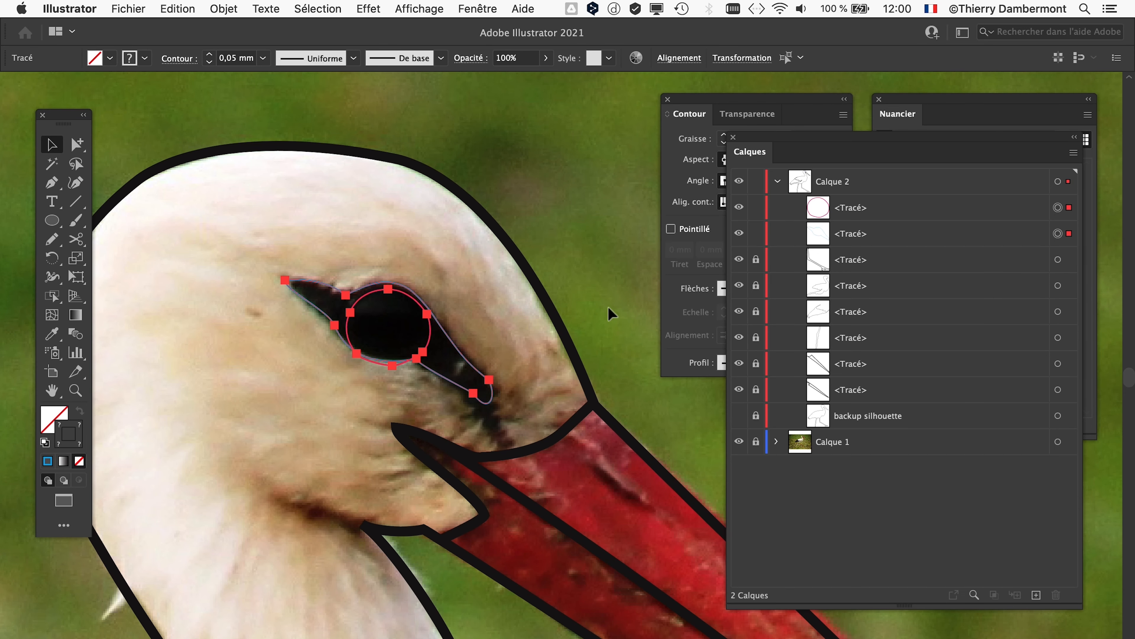
# Display the Pathfinder options in full beside the eye paths
pyautogui.scroll(2, 404, 350)
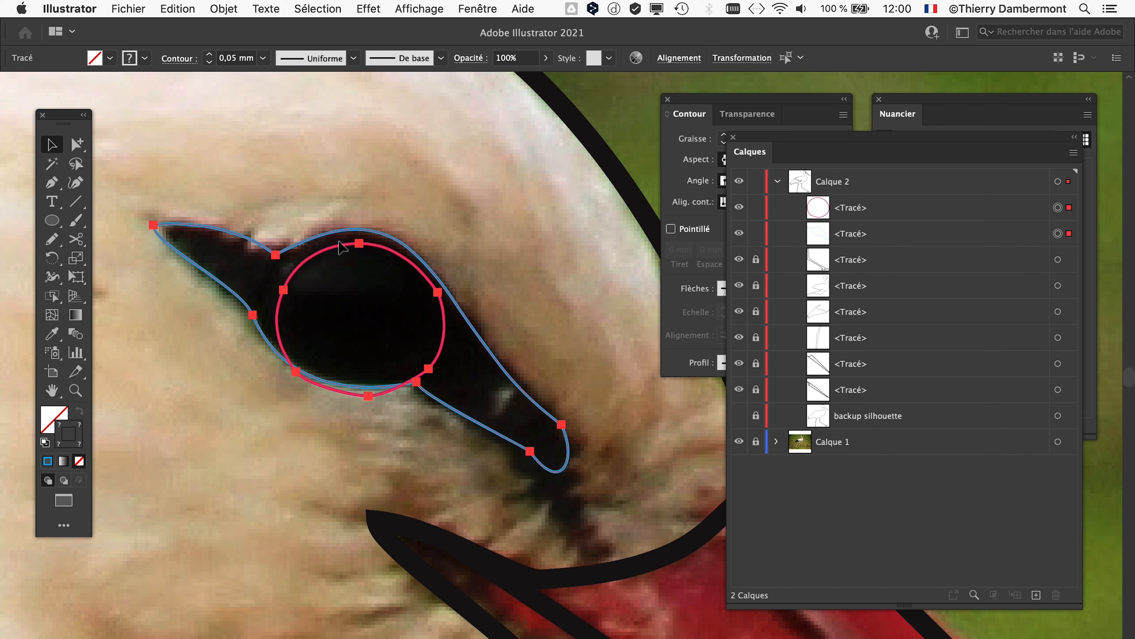
pyautogui.click(491, 8)
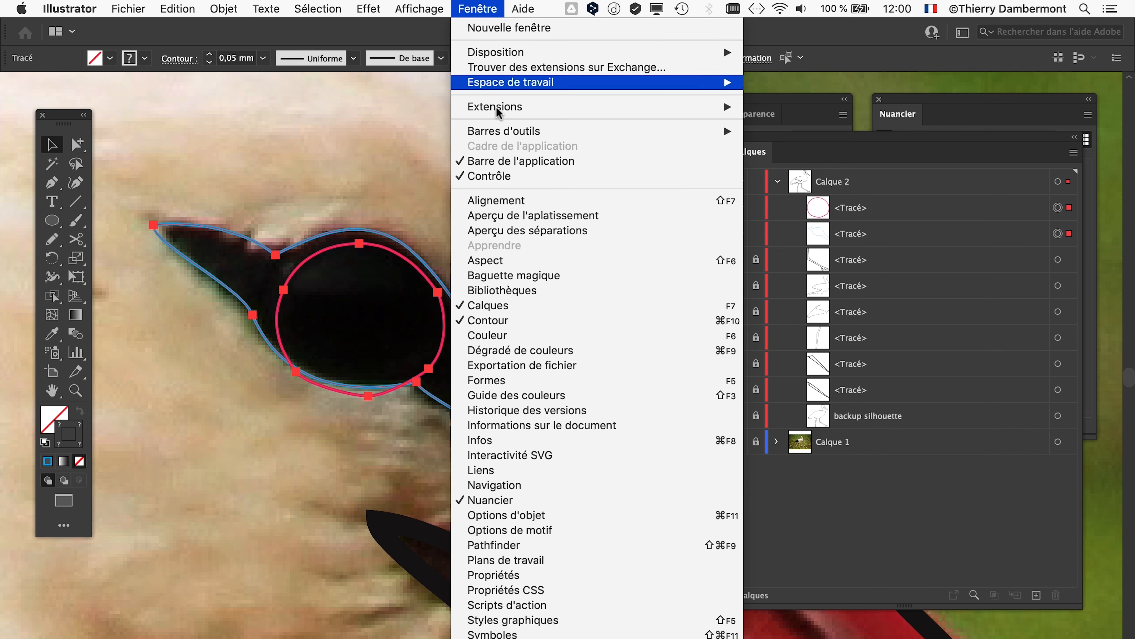
pyautogui.click(528, 546)
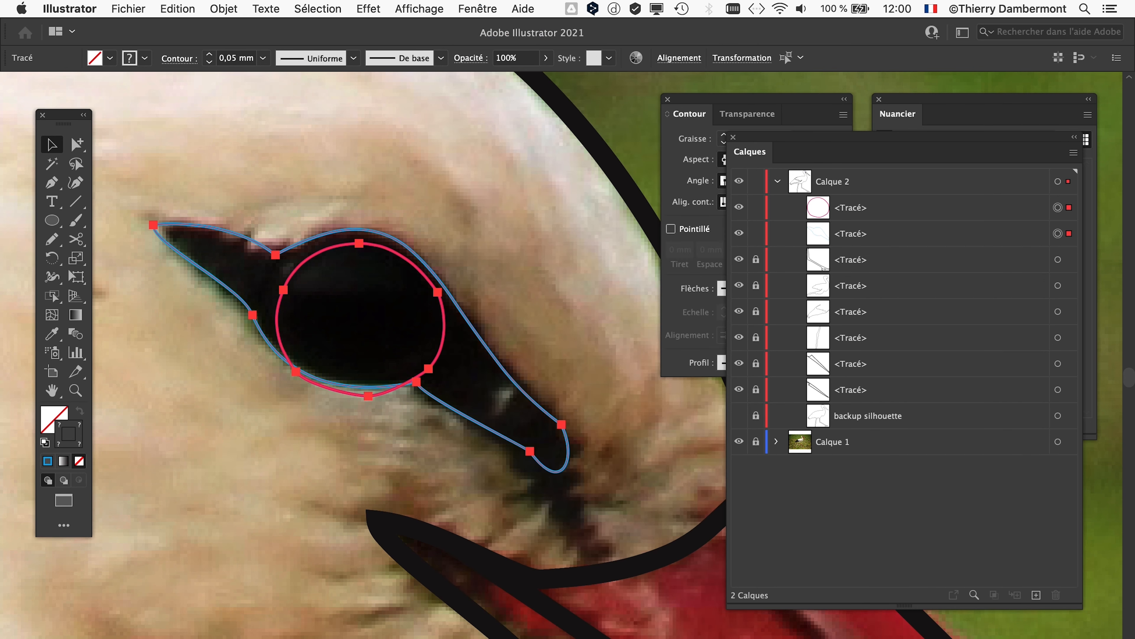
pyautogui.moveTo(534, 235); pyautogui.dragTo(541, 140)
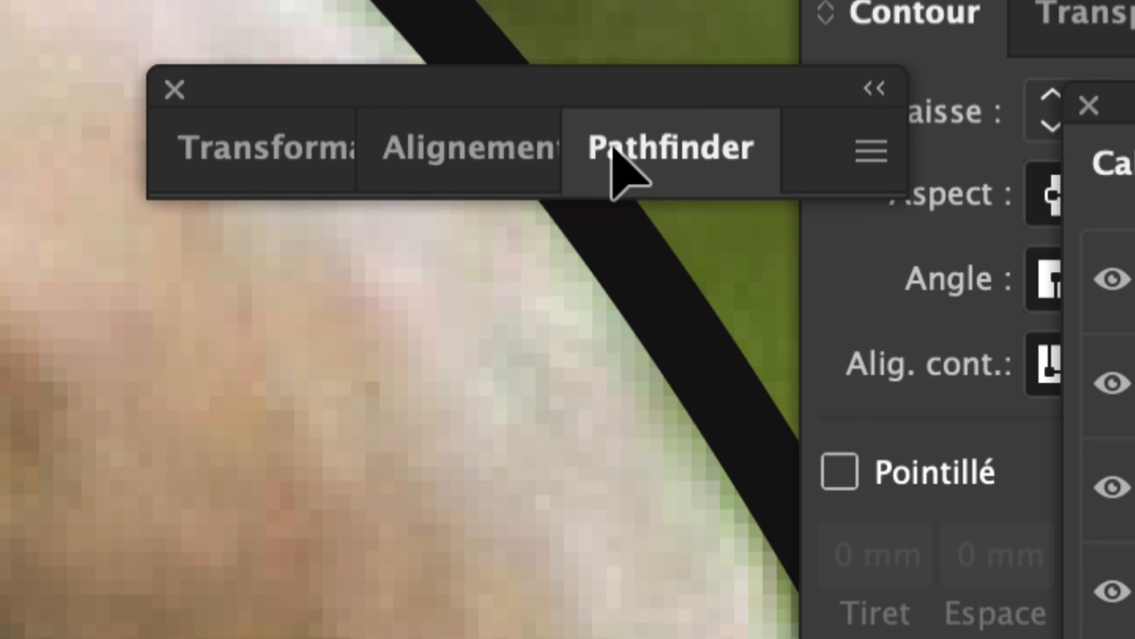
pyautogui.click(613, 149)
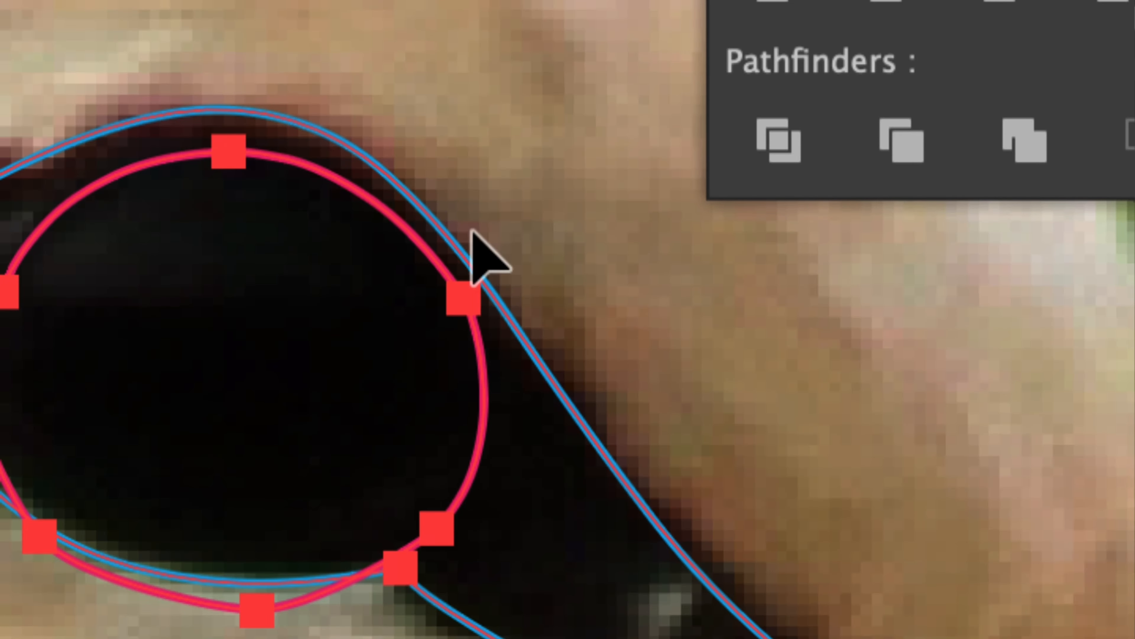
# Select the blue eye-patch and pink eyeball paths together and split them with the Pathfinder Division operation
pyautogui.press('super+minus')
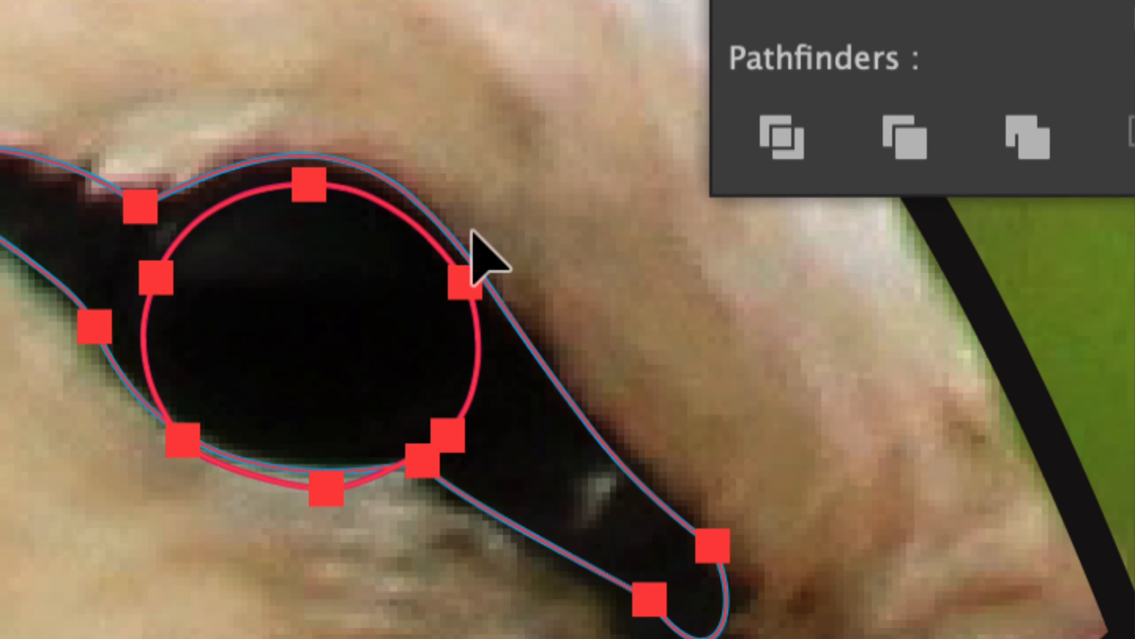
pyautogui.press('space')
pyautogui.moveTo(438, 201); pyautogui.dragTo(634, 161)
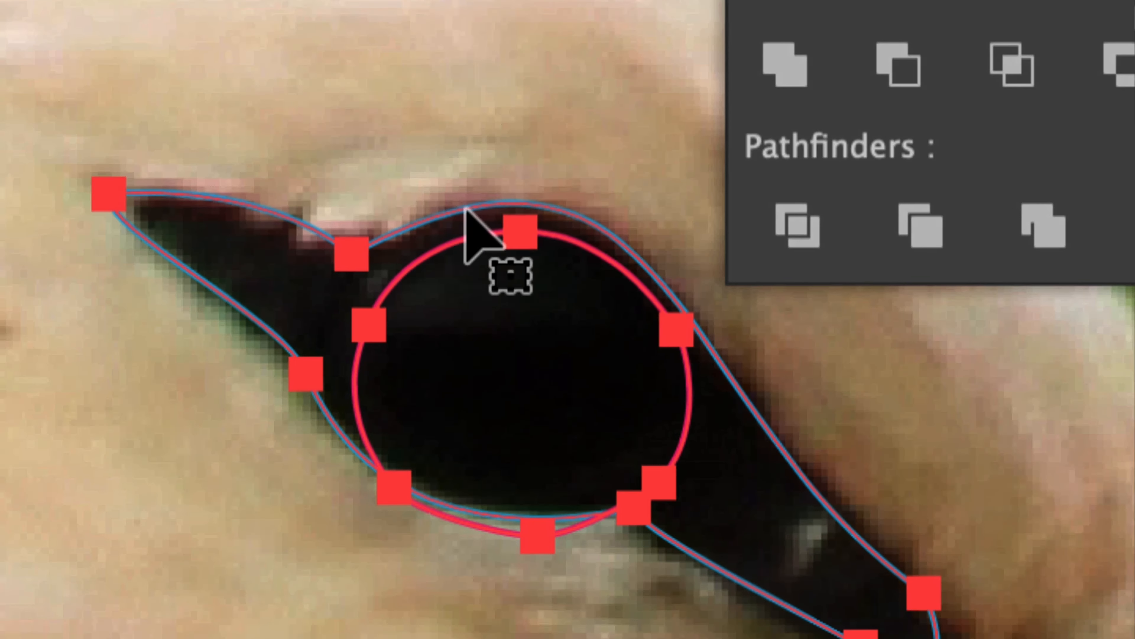
pyautogui.click(319, 151)
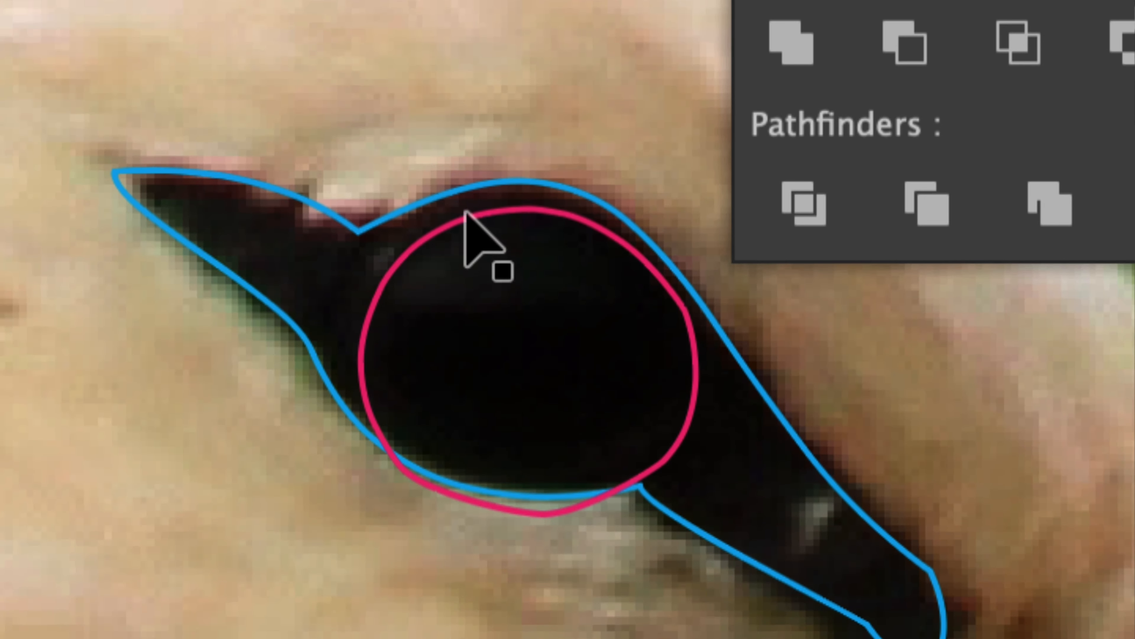
pyautogui.click(465, 215)
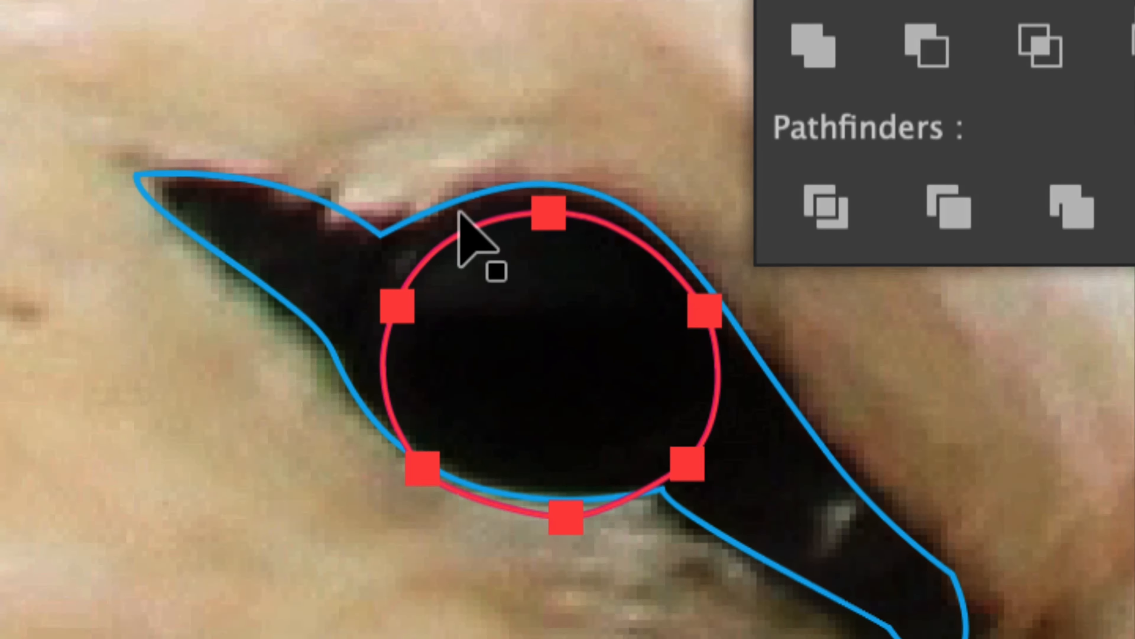
pyautogui.click(434, 199)
pyautogui.keyDown('shift'); pyautogui.click(443, 227); pyautogui.keyUp('shift')
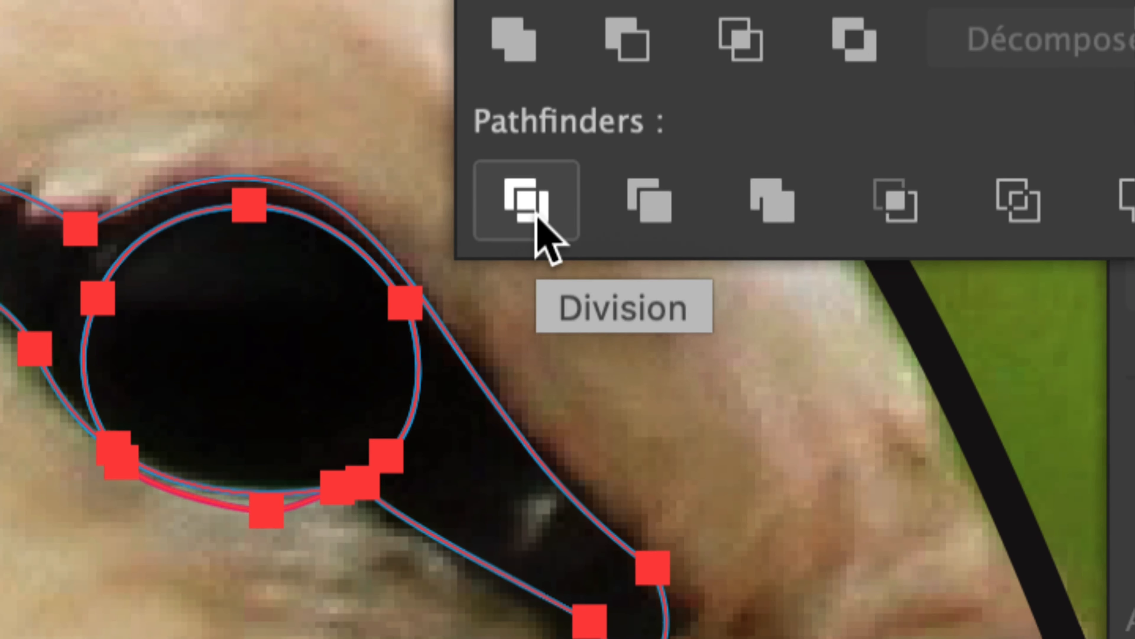
pyautogui.click(528, 203)
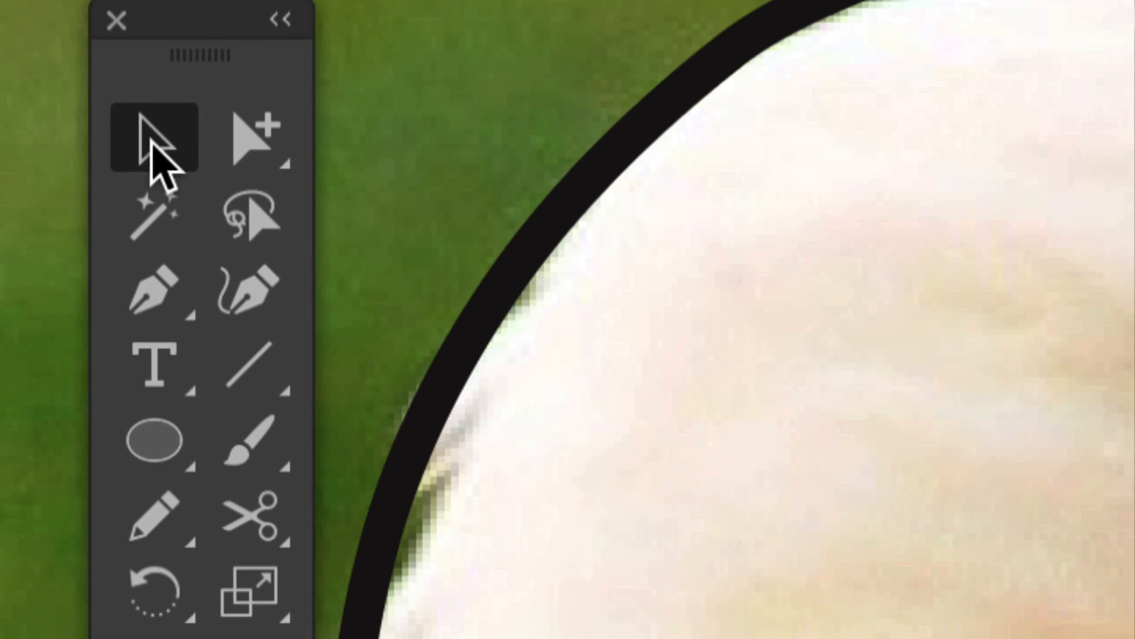
# Select the divided eye artwork as a whole group to check how its pieces are held together
pyautogui.click(176, 141)
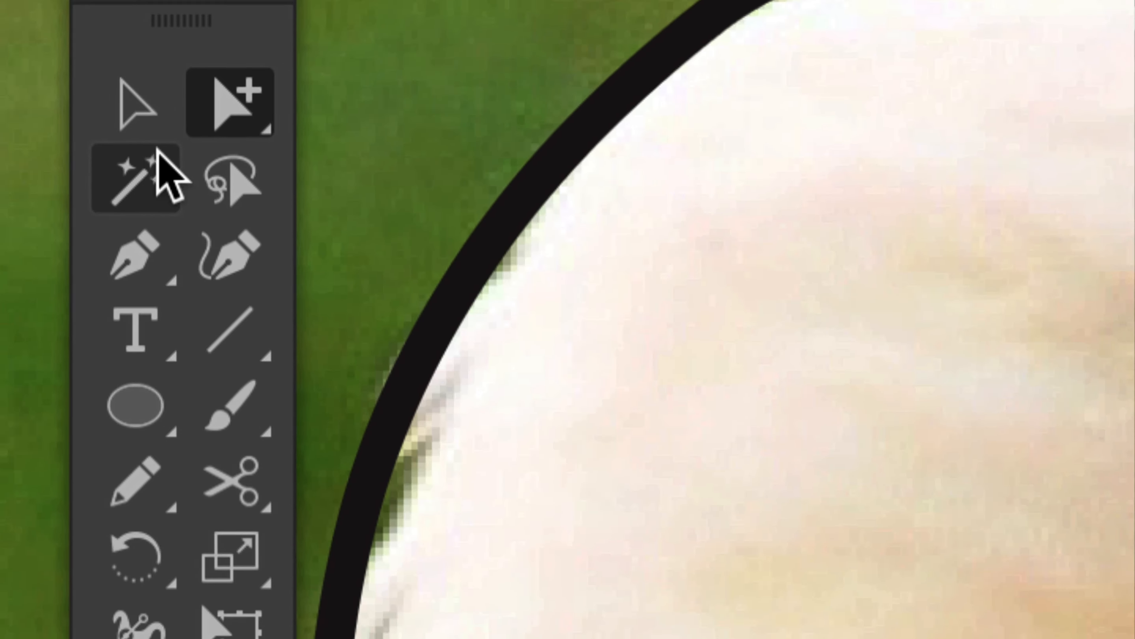
pyautogui.click(76, 154)
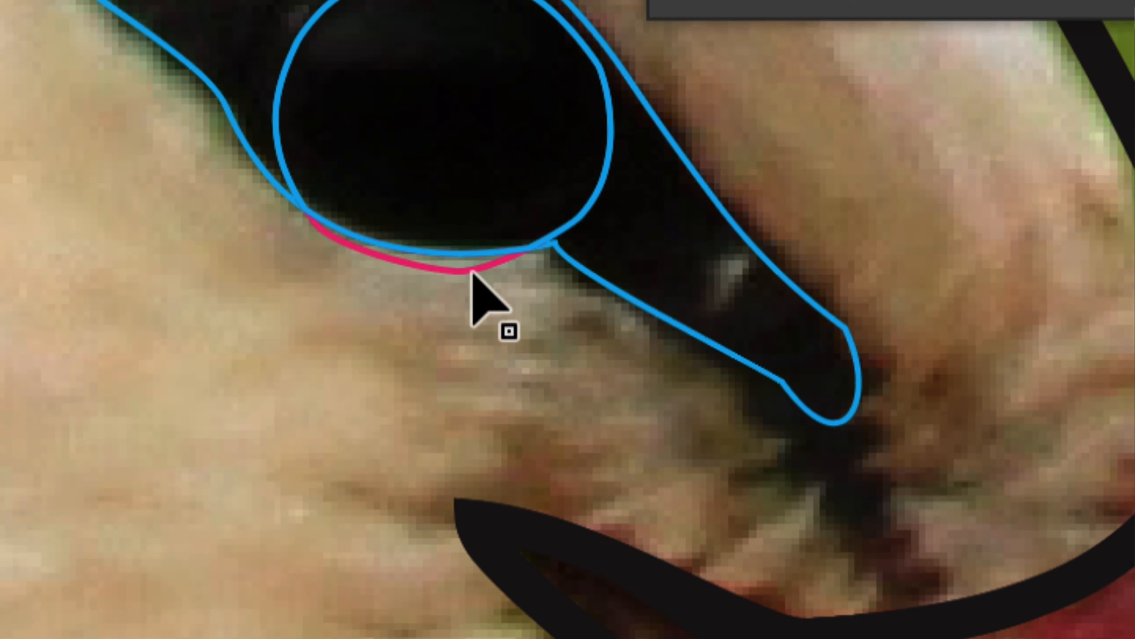
pyautogui.click(471, 273)
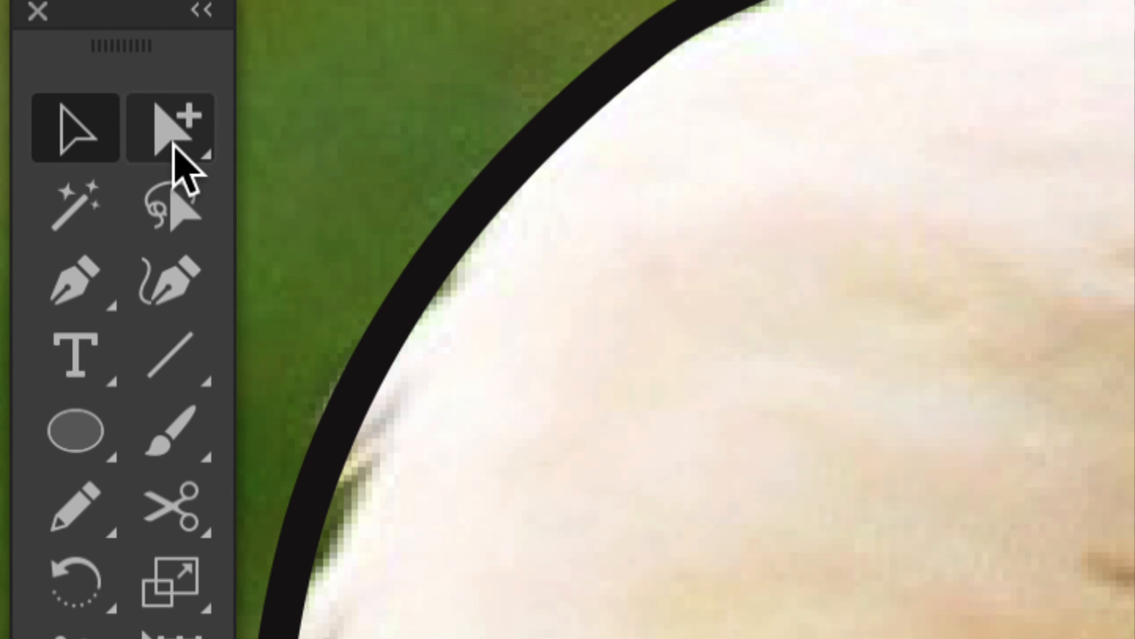
# Isolate the thin pink crescent below the eyeball with the Group Selection tool, pull it away and delete it
pyautogui.click(174, 144)
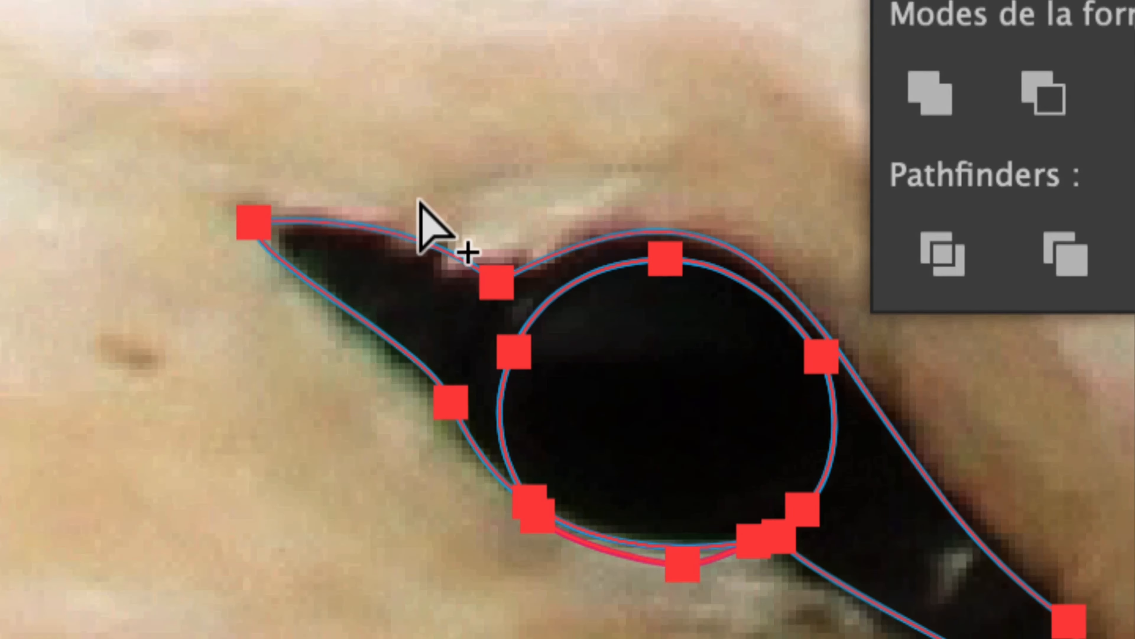
pyautogui.click(424, 203)
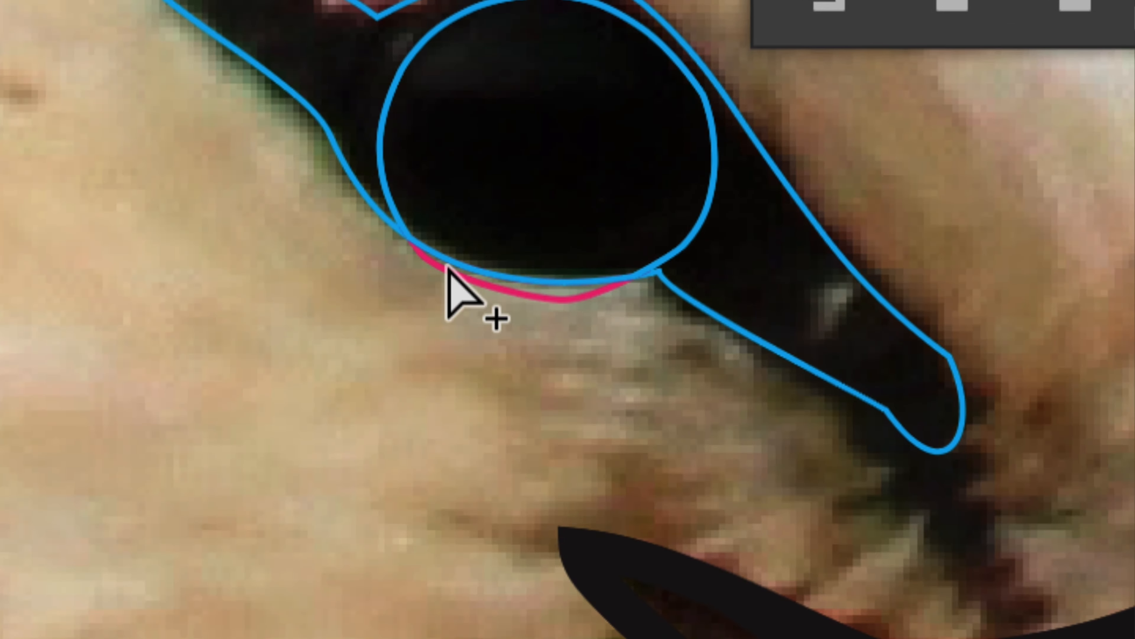
pyautogui.click(496, 309)
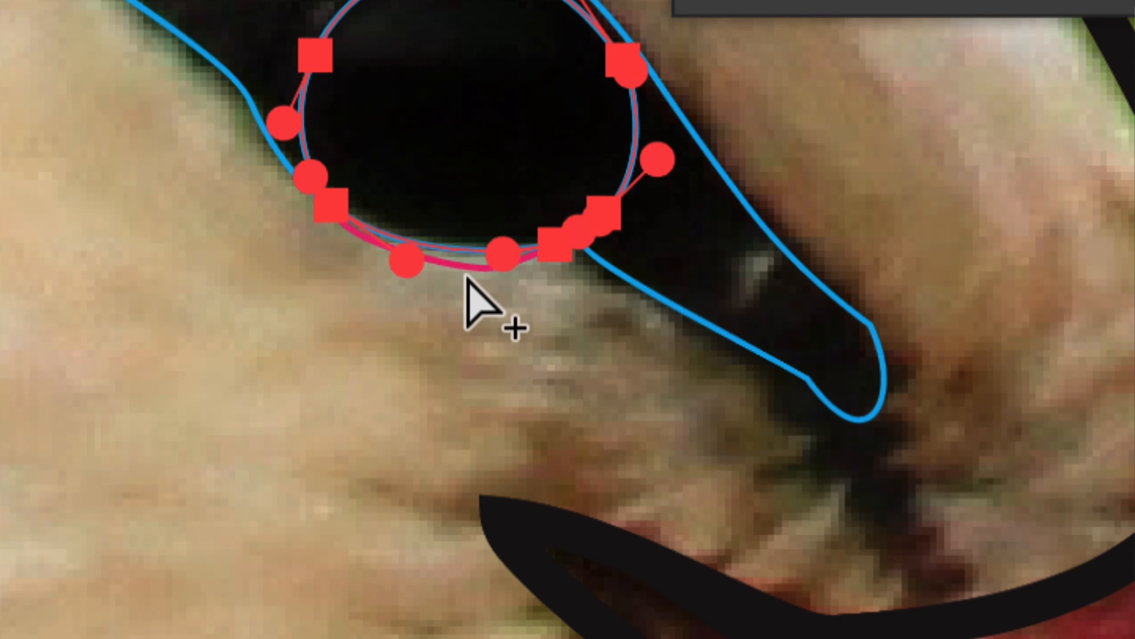
pyautogui.scroll(2, 466, 274)
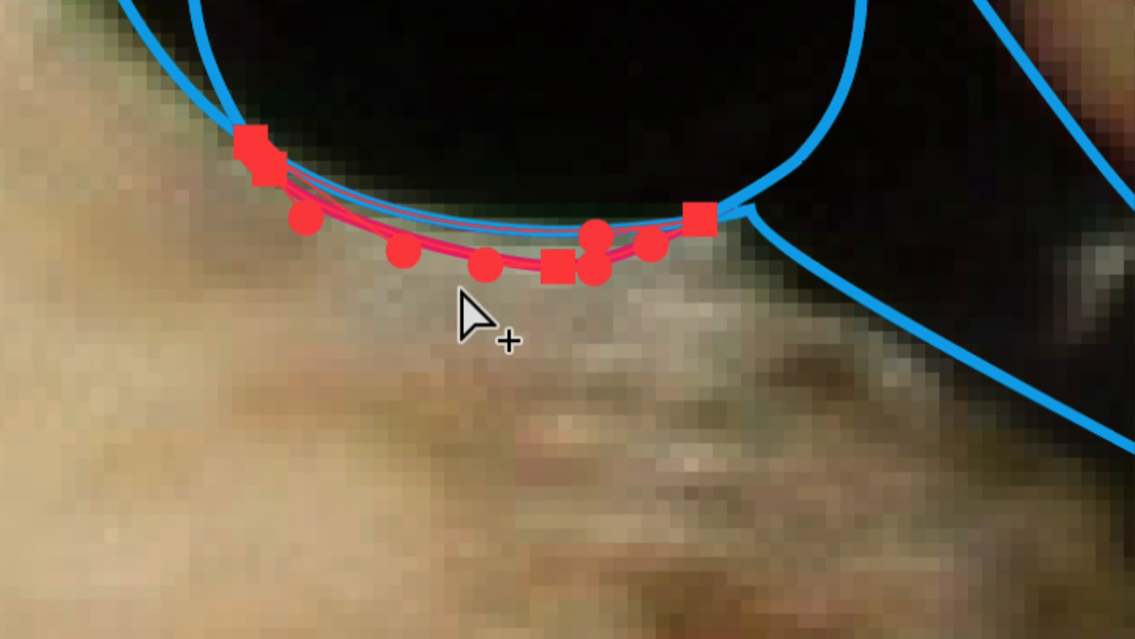
pyautogui.scroll(-2, 455, 286)
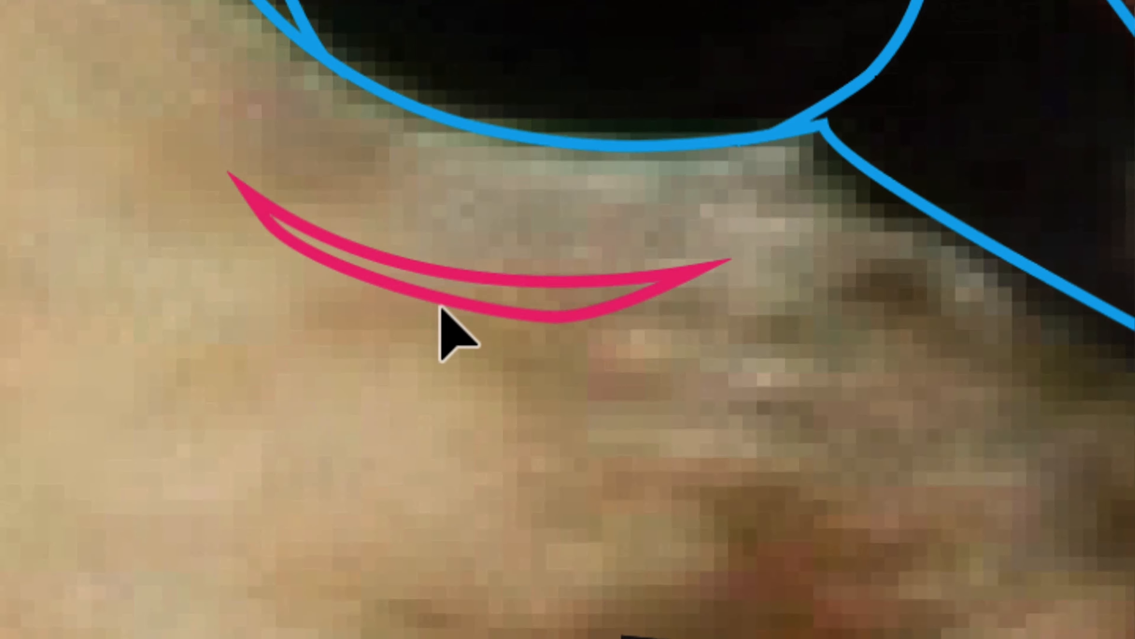
pyautogui.click(438, 318)
pyautogui.press('Delete')
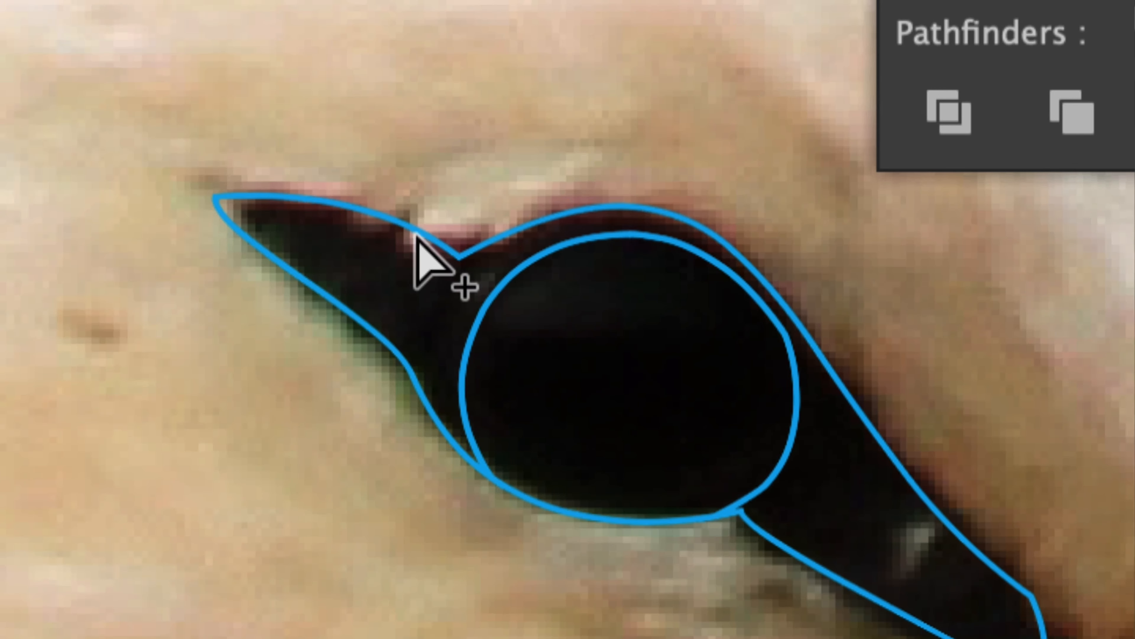
# Move the eye-patch piece away from the eyeball to check the division, and restore its original position
pyautogui.click(414, 234)
pyautogui.press('super+shift+a')
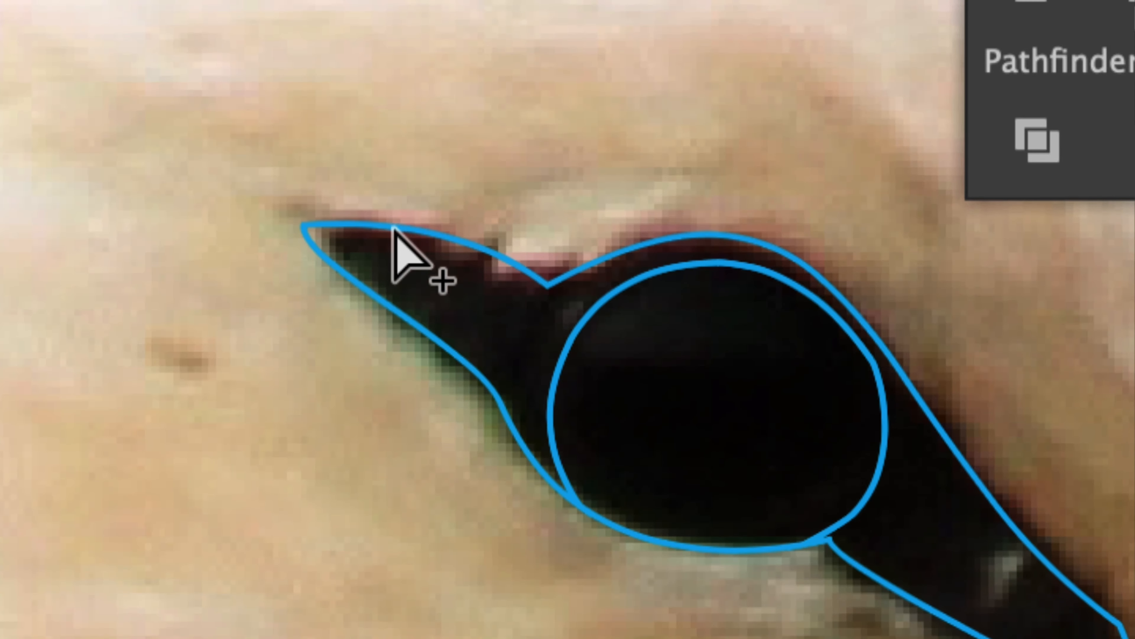
pyautogui.keyDown('alt'); pyautogui.click(393, 227); pyautogui.keyUp('alt')
pyautogui.moveTo(393, 227); pyautogui.dragTo(311, 110)
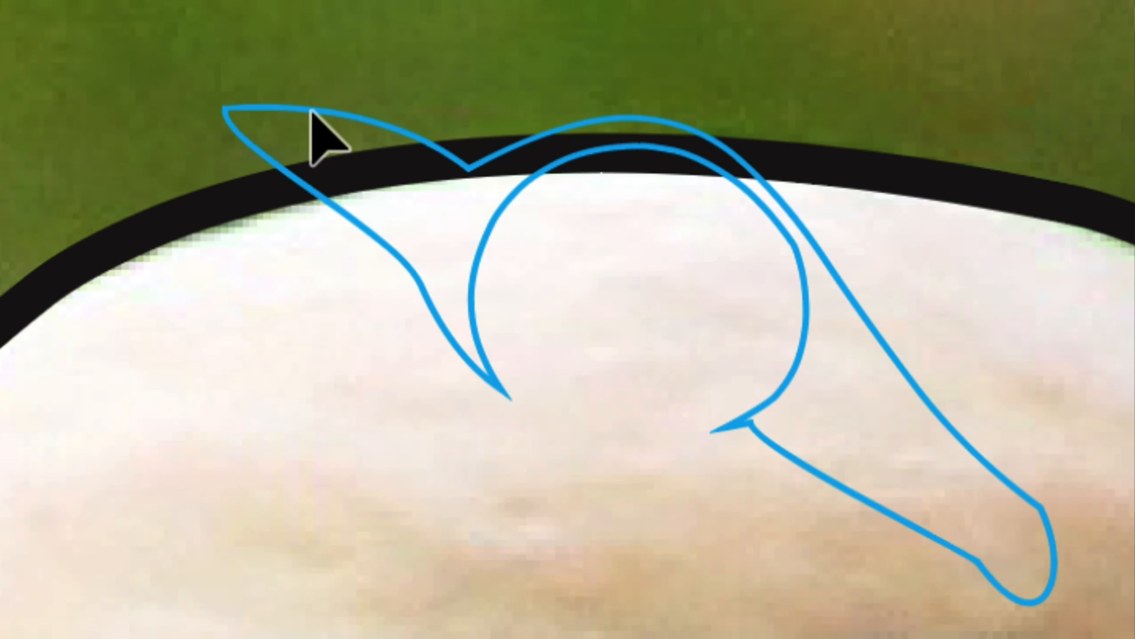
pyautogui.click(312, 112)
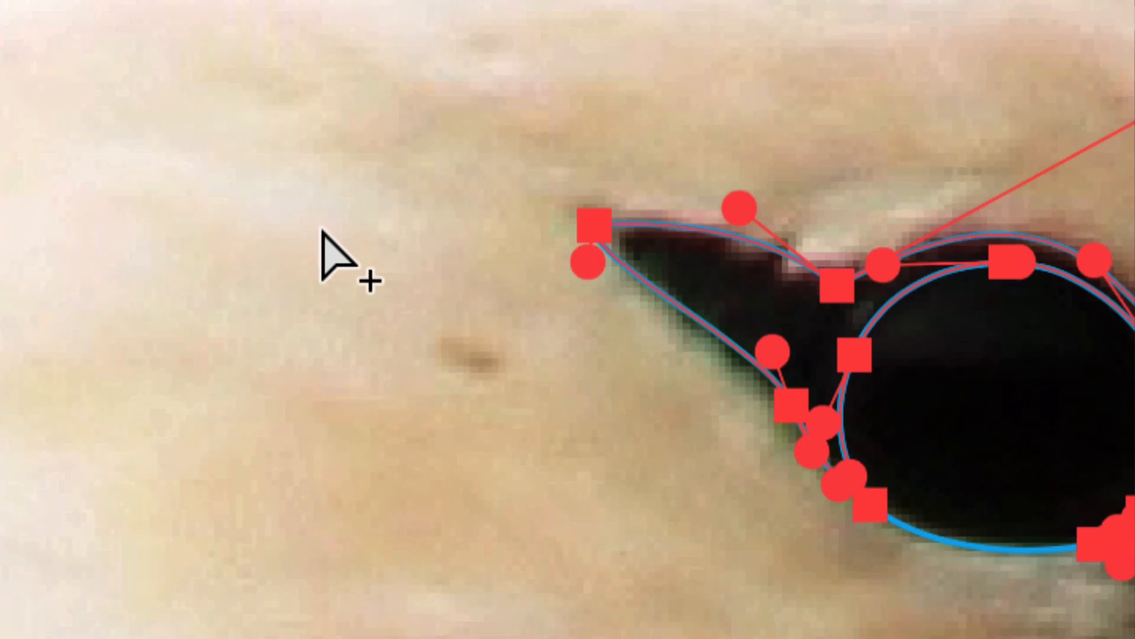
# Pull the divided eyeball piece away from the eye patch to check the division, and restore its original position
pyautogui.click(690, 543)
pyautogui.click(984, 546)
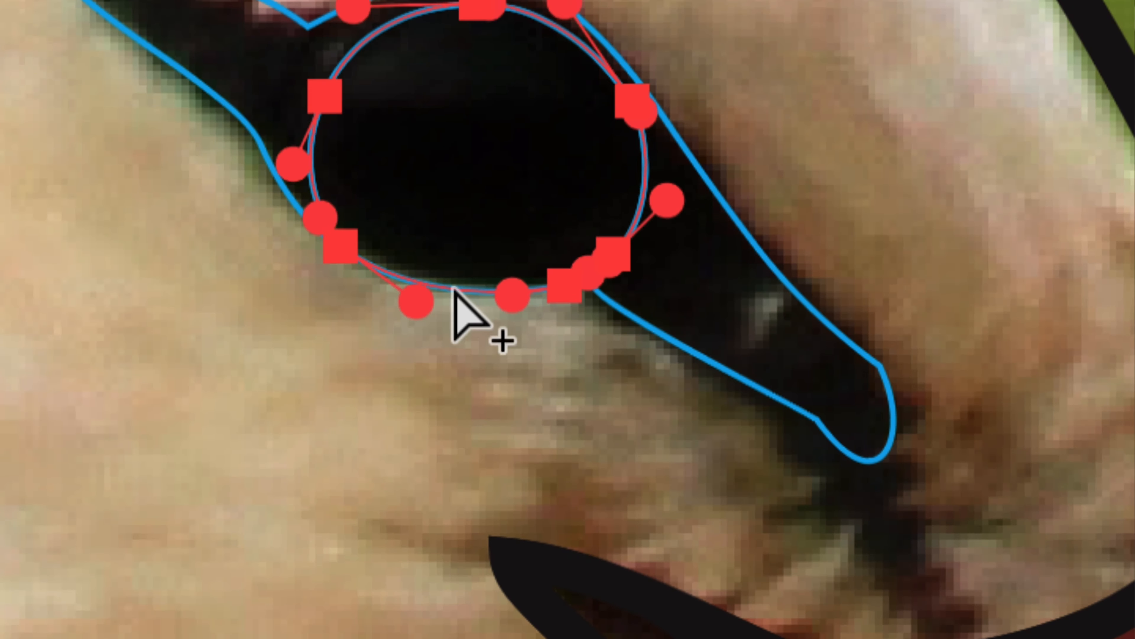
pyautogui.moveTo(454, 288); pyautogui.dragTo(360, 362)
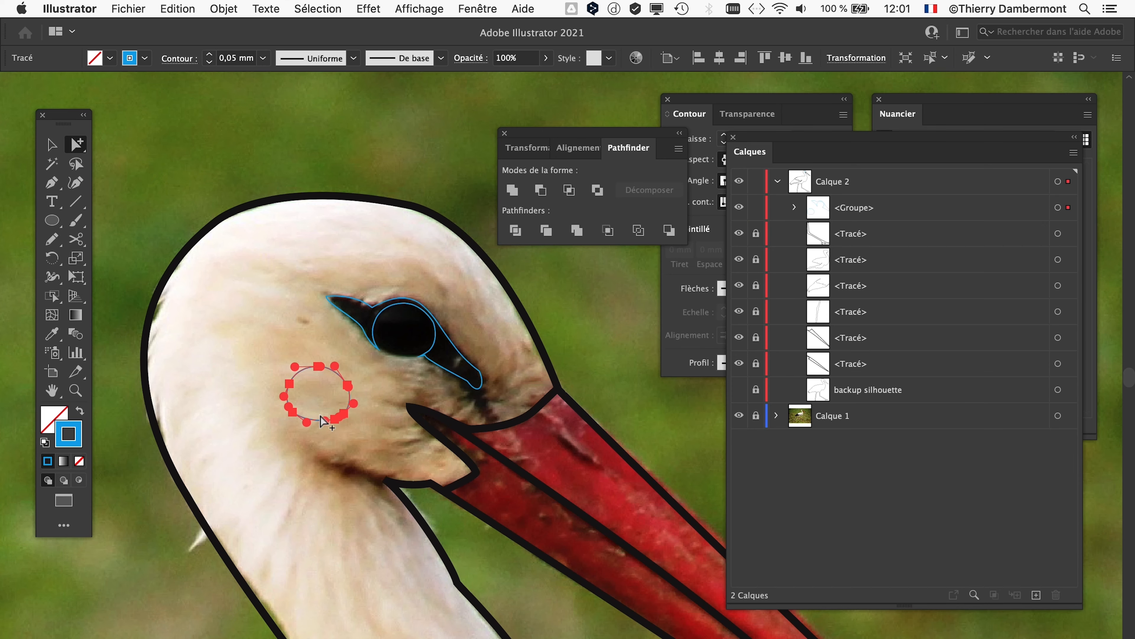
pyautogui.press('super+z')
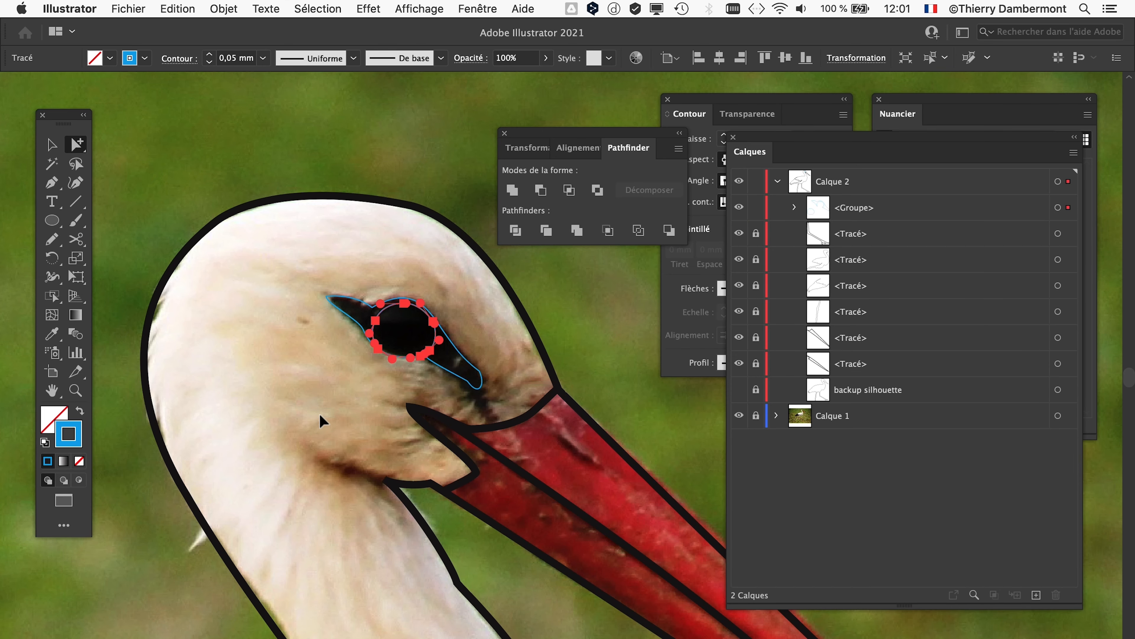
pyautogui.scroll(3, 418, 375)
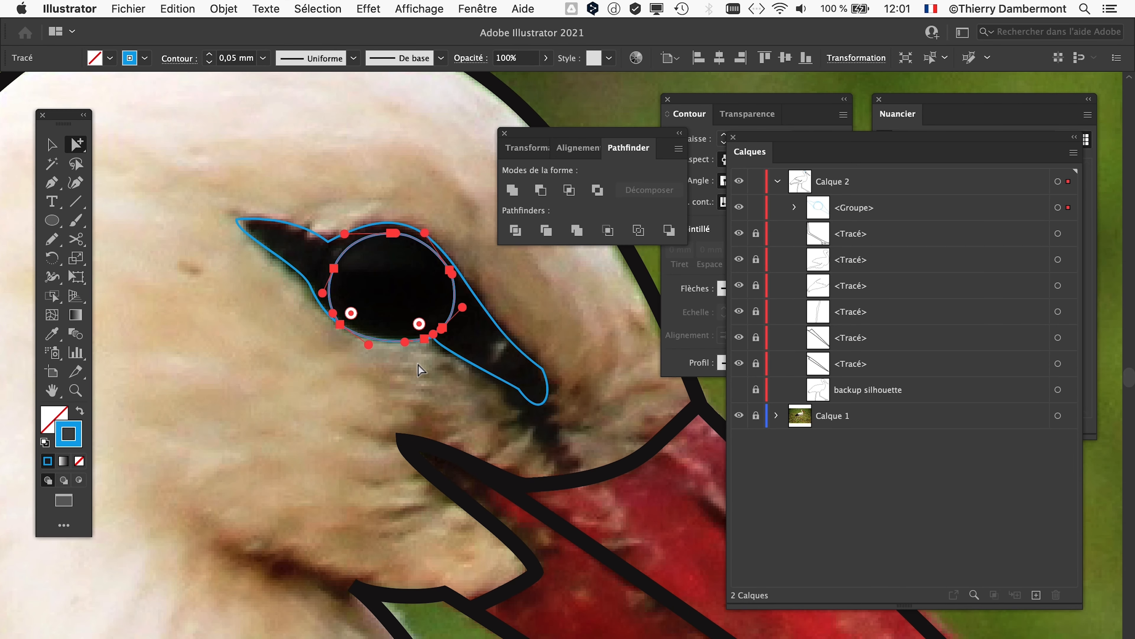
pyautogui.click(427, 217)
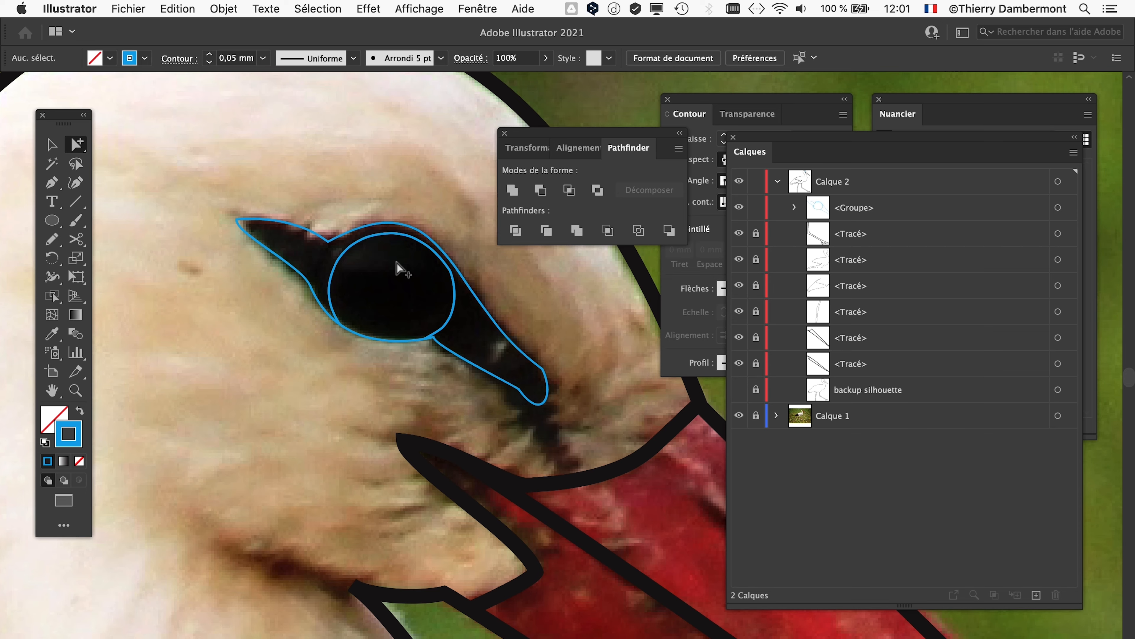
# Select the eyeball outline and its enclosing group, move the eyeball piece below the eye as a second check, and undo the move
pyautogui.scroll(-10, 388, 258)
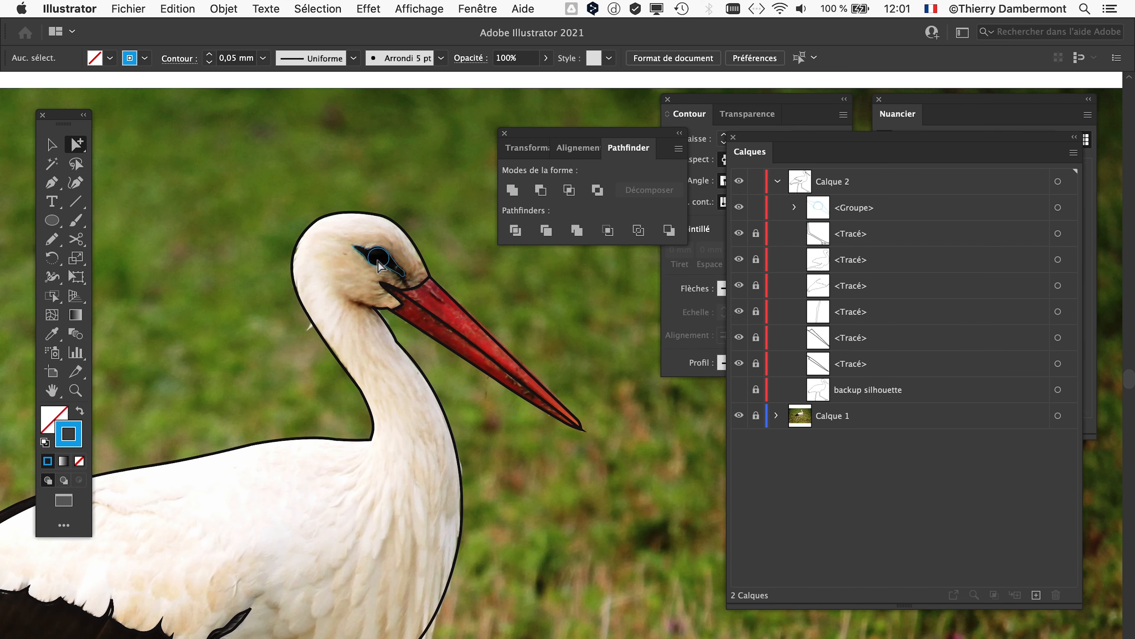
pyautogui.scroll(-2, 349, 364)
pyautogui.scroll(10, 353, 304)
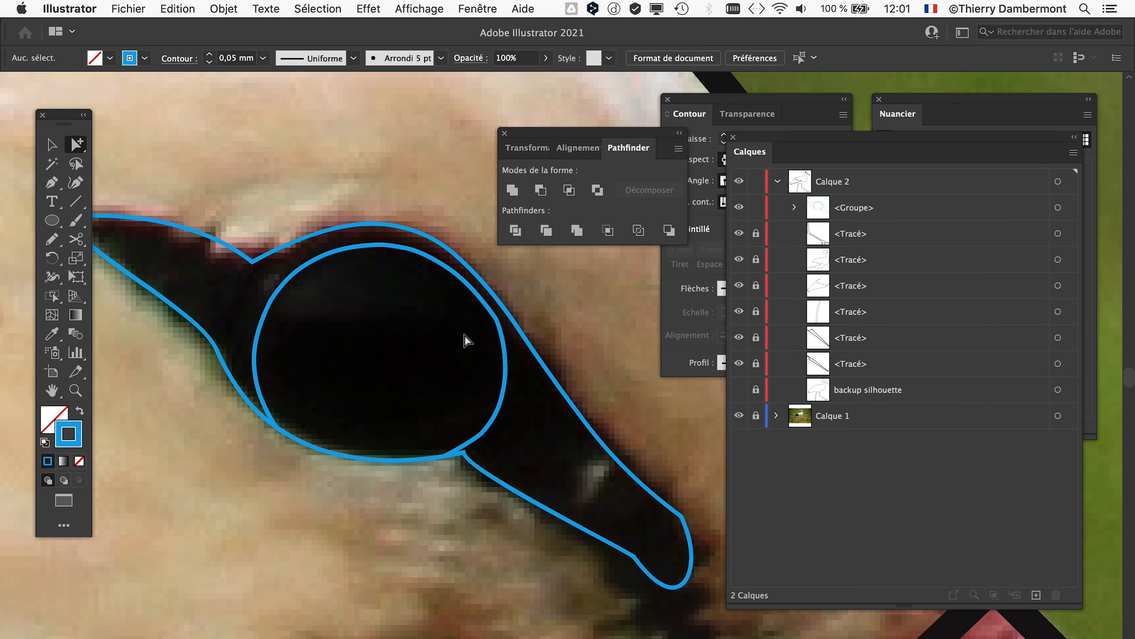
pyautogui.scroll(2, 466, 340)
pyautogui.click(402, 514)
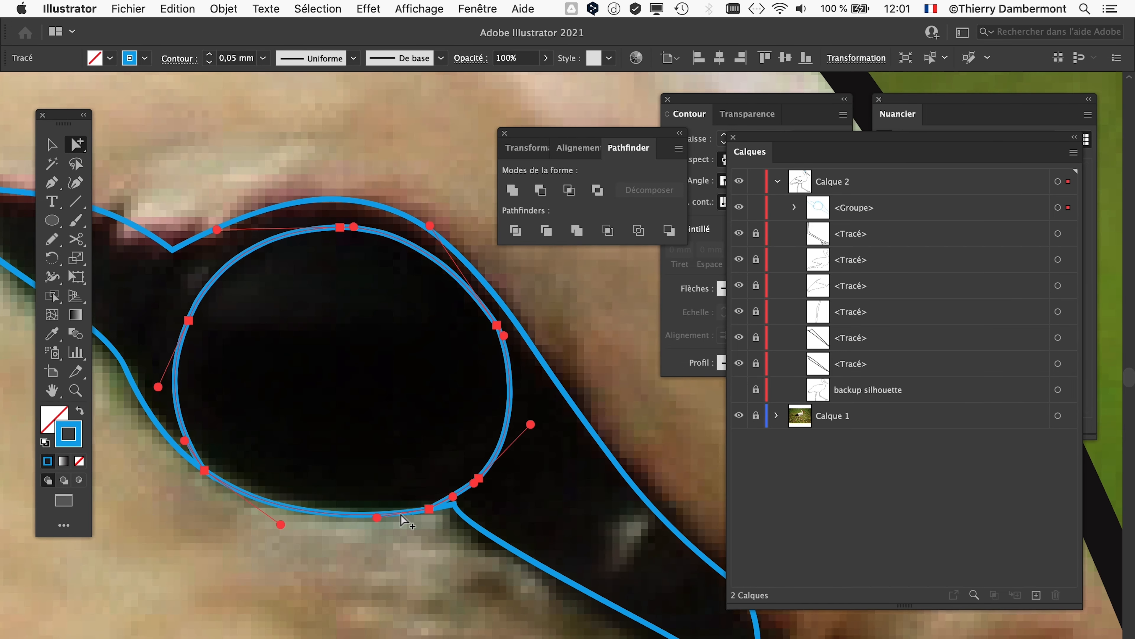
pyautogui.click(400, 513)
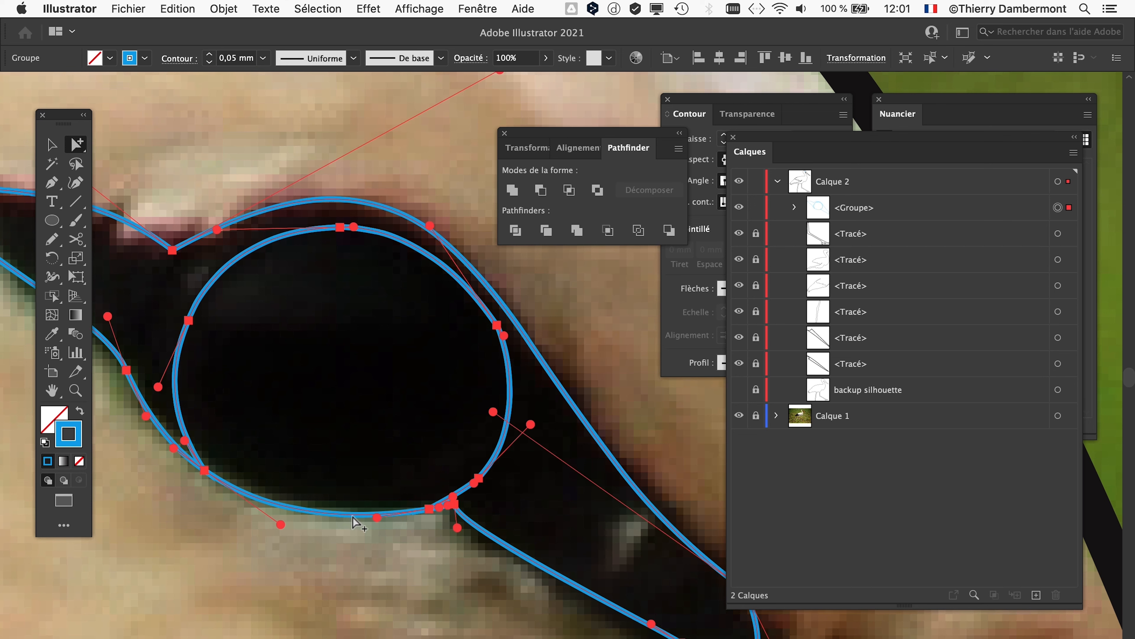
pyautogui.click(353, 522)
pyautogui.moveTo(355, 518); pyautogui.dragTo(304, 636)
pyautogui.scroll(-5, 351, 371)
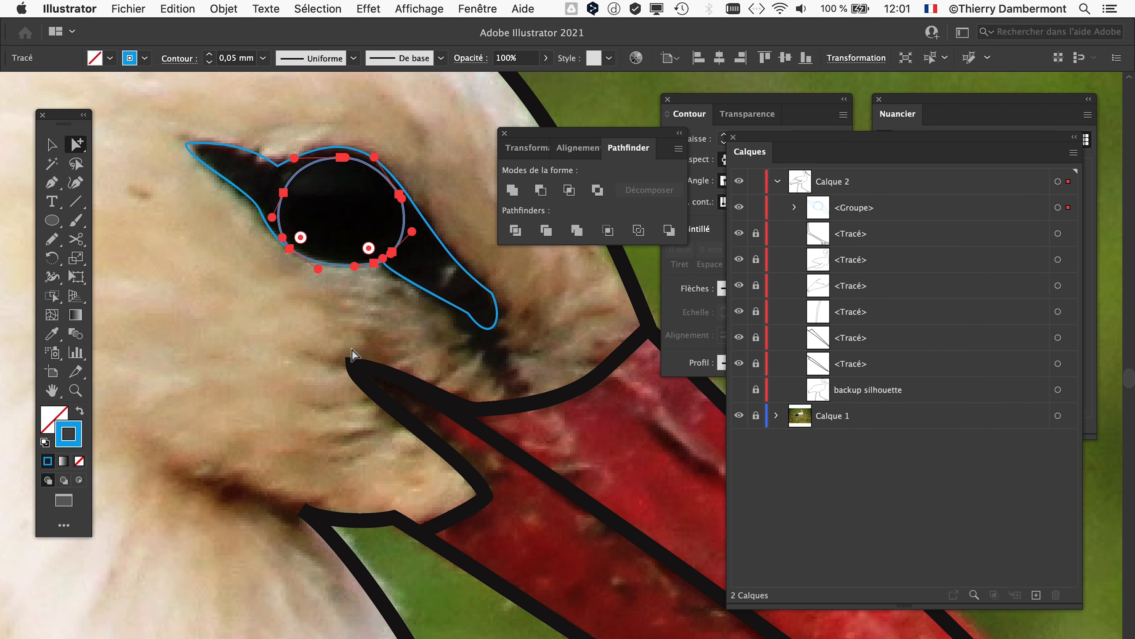
pyautogui.click(336, 279)
pyautogui.click(336, 279)
pyautogui.moveTo(336, 280); pyautogui.dragTo(301, 401)
pyautogui.press('super+z')
pyautogui.scroll(2, 361, 214)
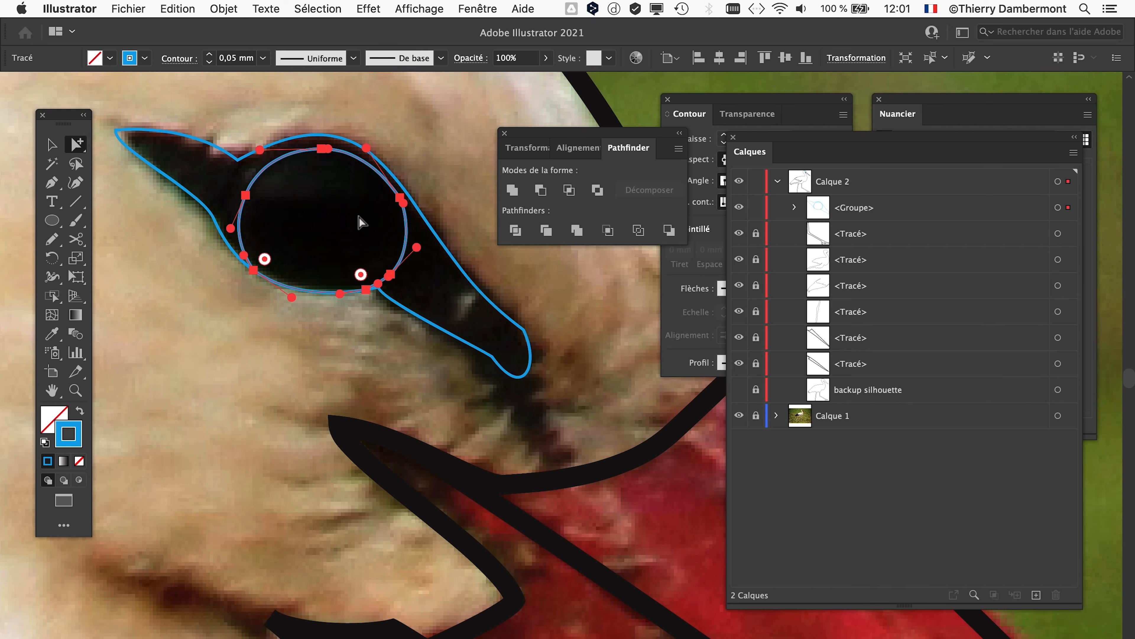
pyautogui.scroll(-2, 338, 399)
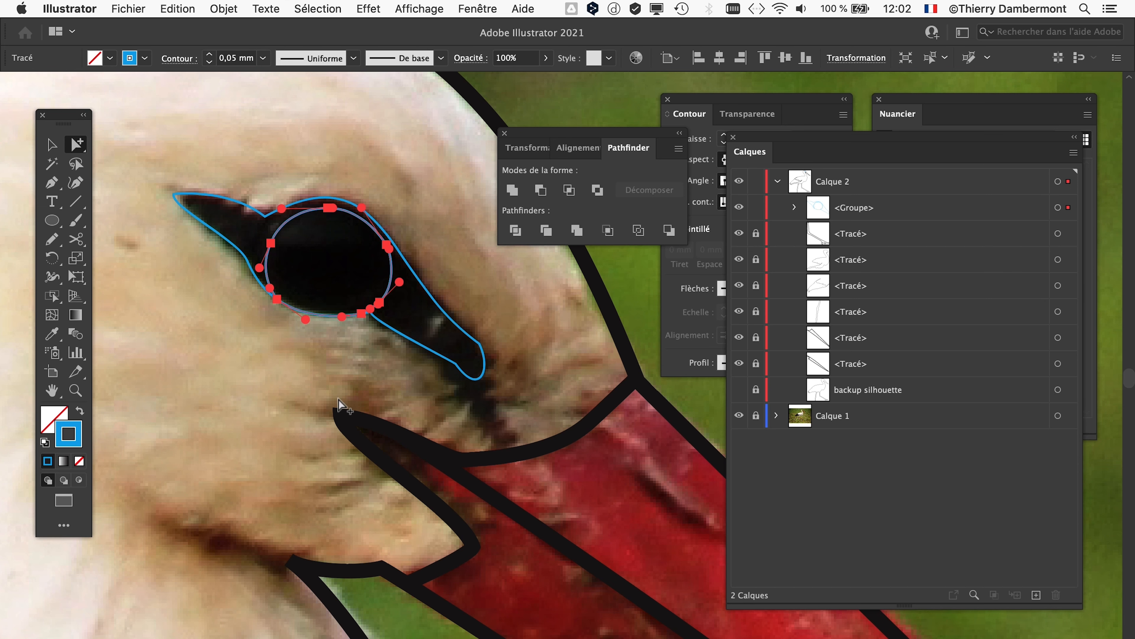
pyautogui.click(350, 368)
# Lock the divided eye group in Calque 2 and move the Pathfinder panel clear of the stork's breast area
pyautogui.scroll(-3, 350, 369)
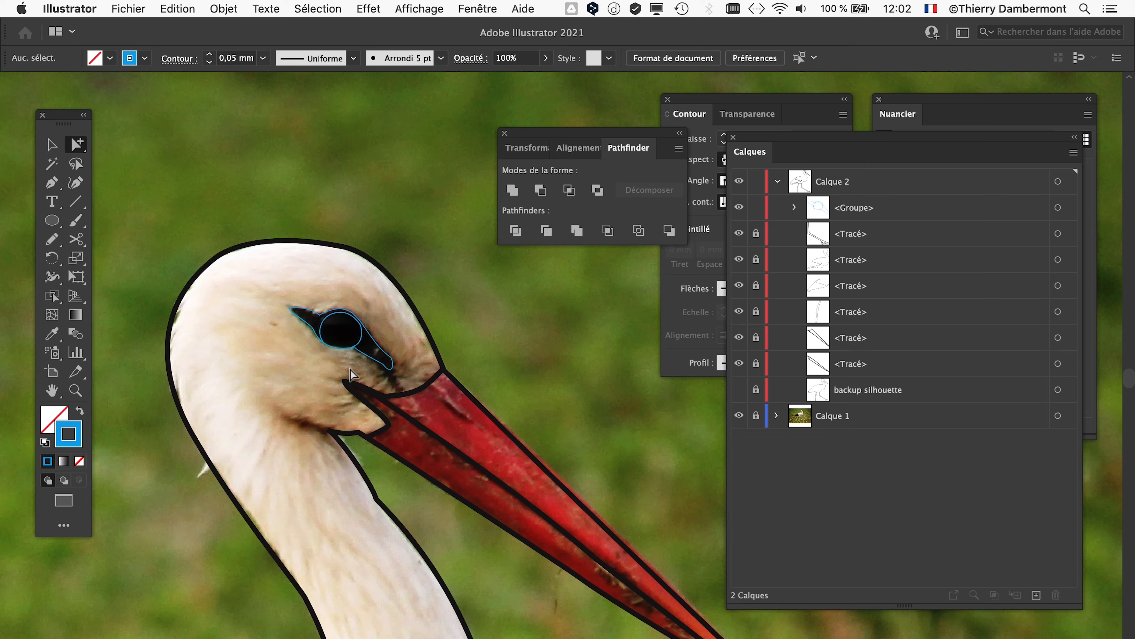
pyautogui.scroll(-3, 351, 369)
pyautogui.scroll(4, 315, 426)
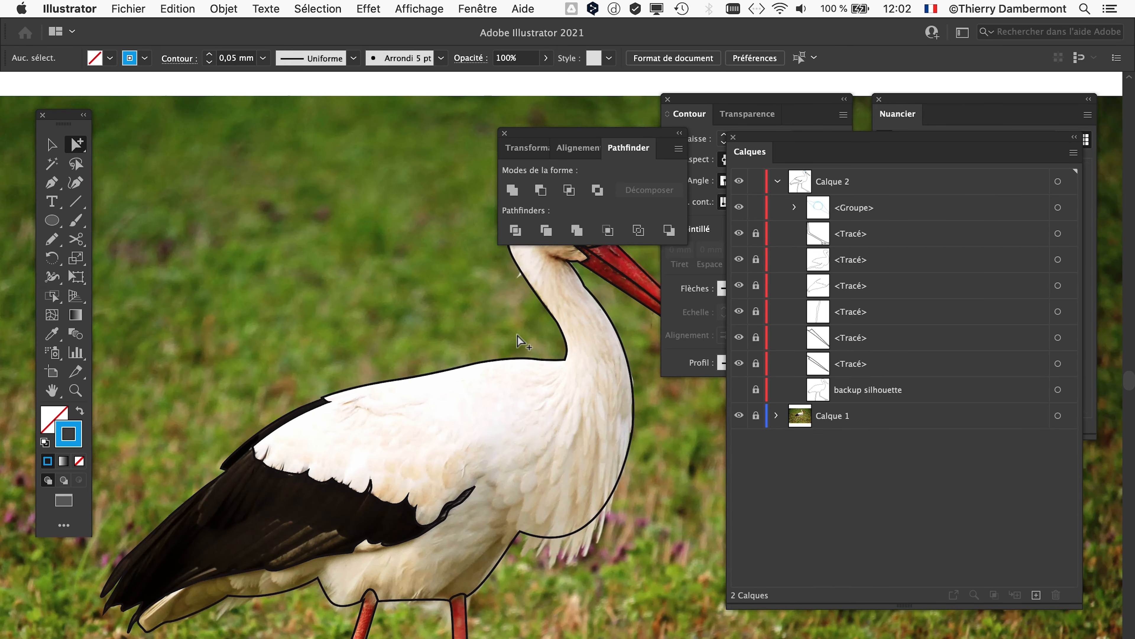
pyautogui.scroll(2, 595, 534)
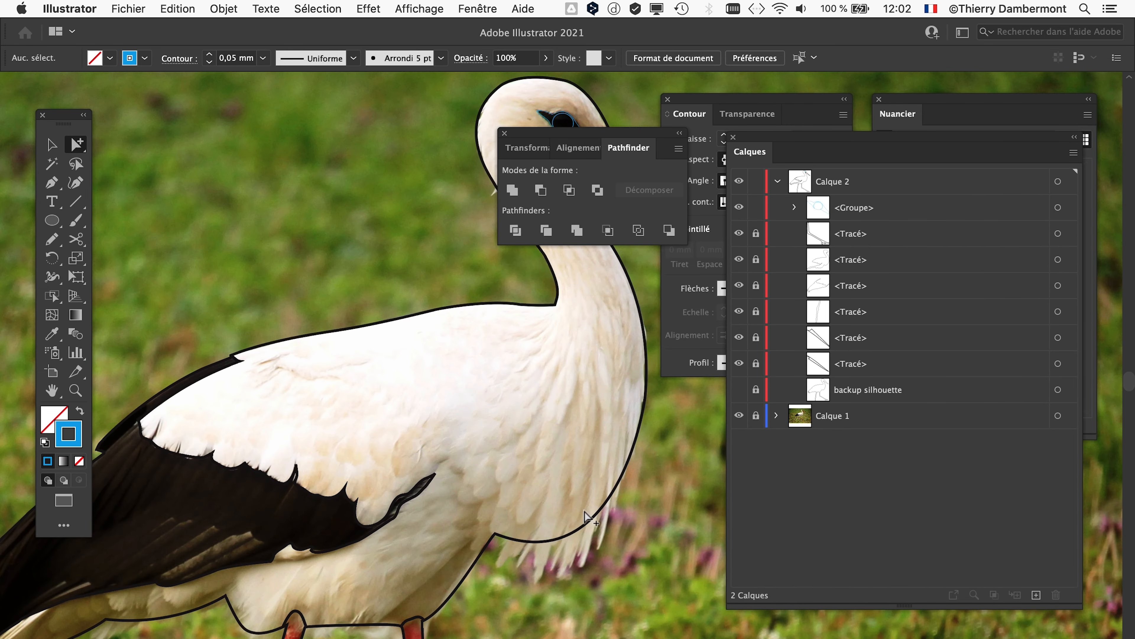
pyautogui.scroll(-3, 486, 398)
pyautogui.scroll(5, 435, 403)
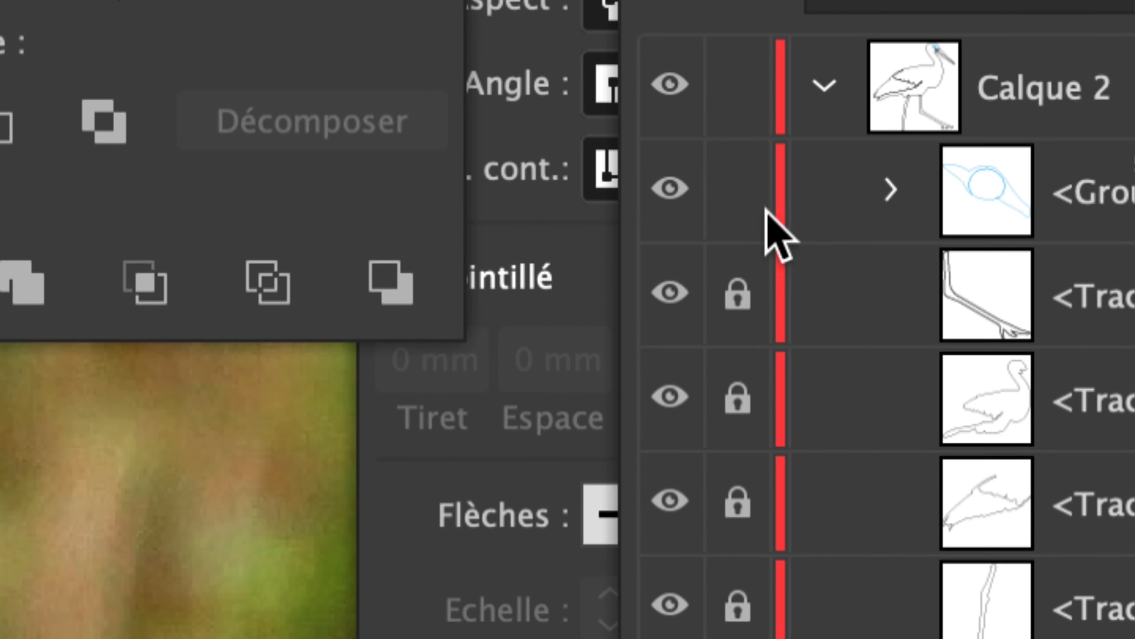
pyautogui.click(757, 208)
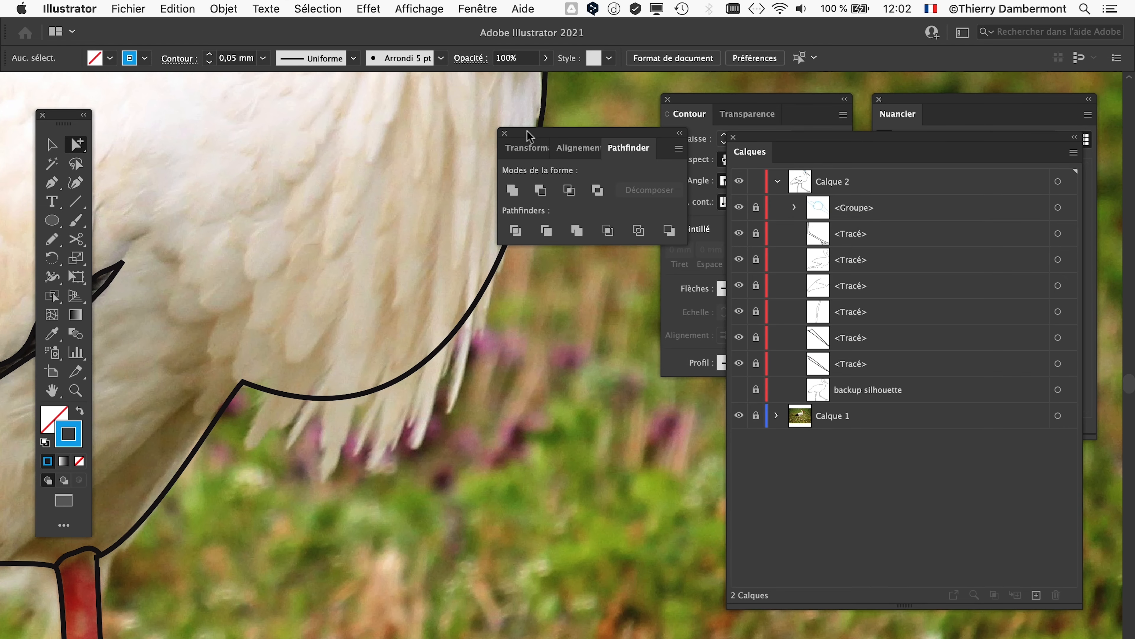
pyautogui.moveTo(530, 136); pyautogui.dragTo(617, 536)
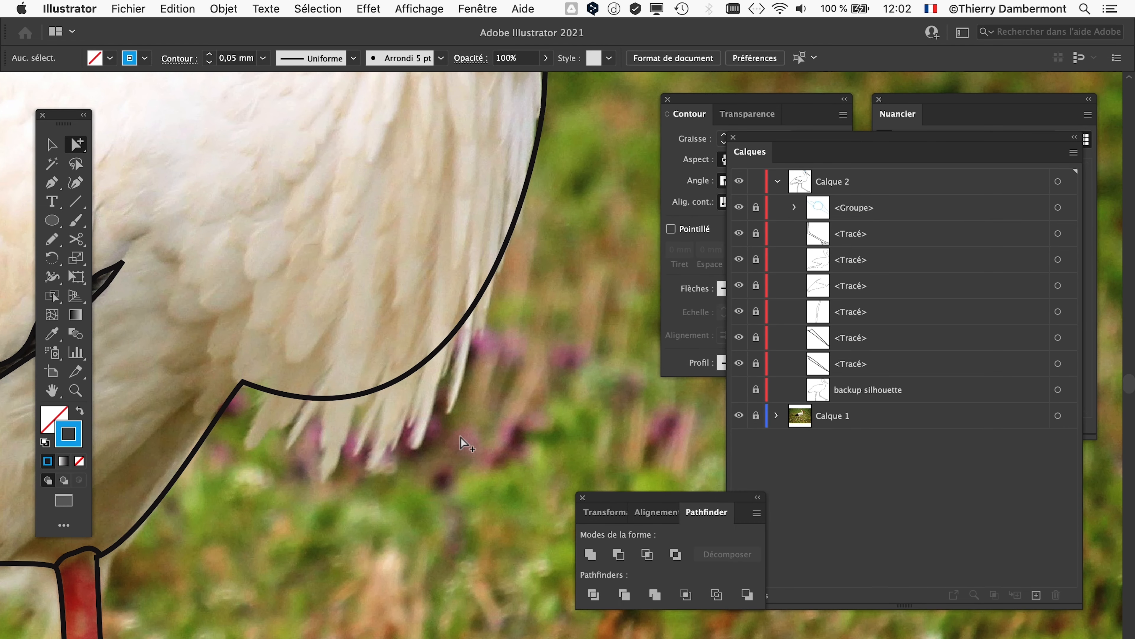
# Start a Pen path inside the breast silhouette and trace the first feather tip hanging below the body outline beside the corner
pyautogui.scroll(2, 365, 425)
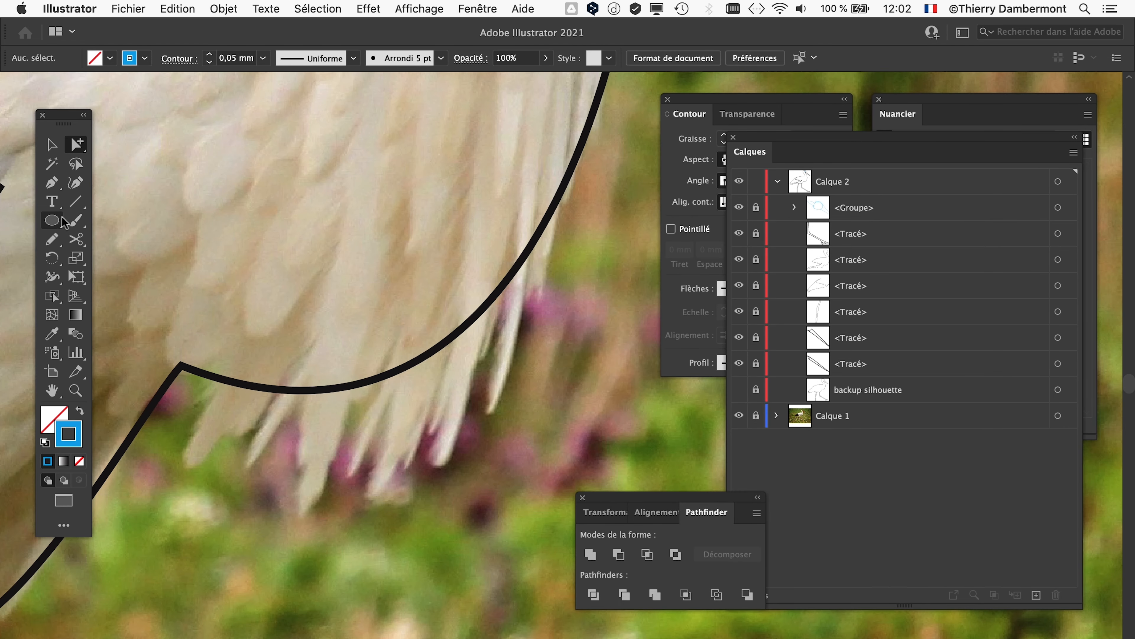
pyautogui.click(52, 241)
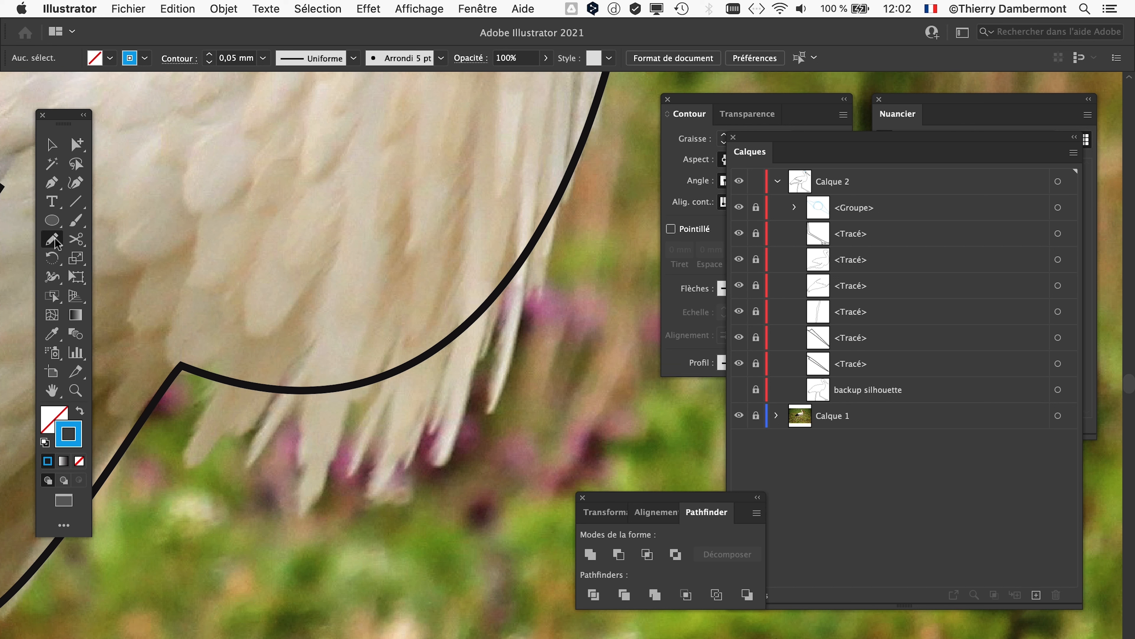
pyautogui.click(58, 180)
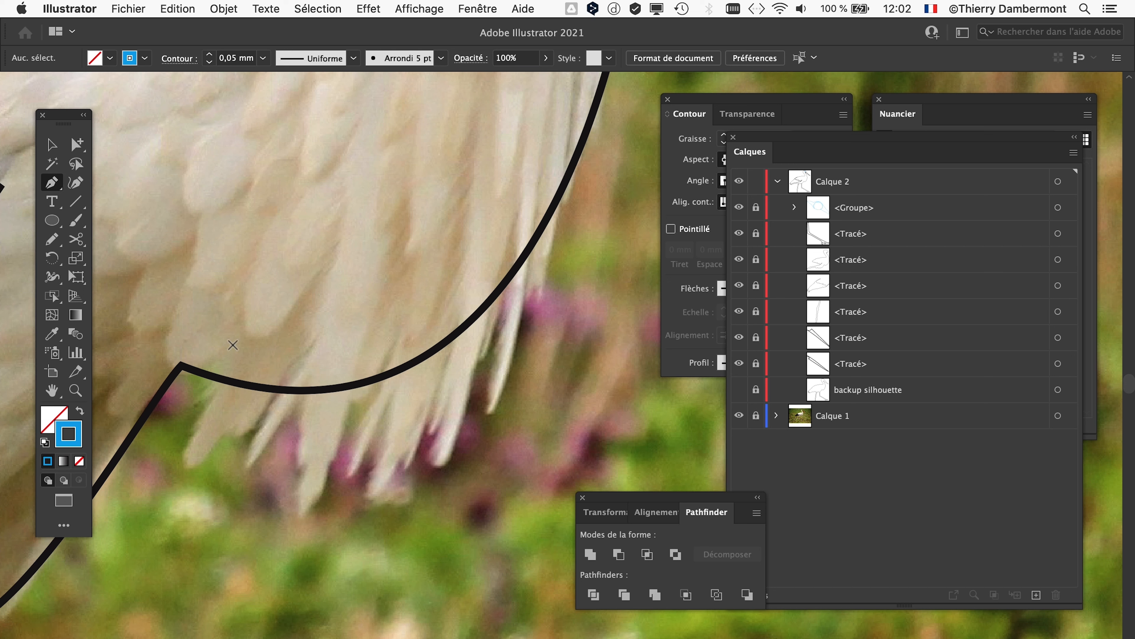
pyautogui.click(238, 341)
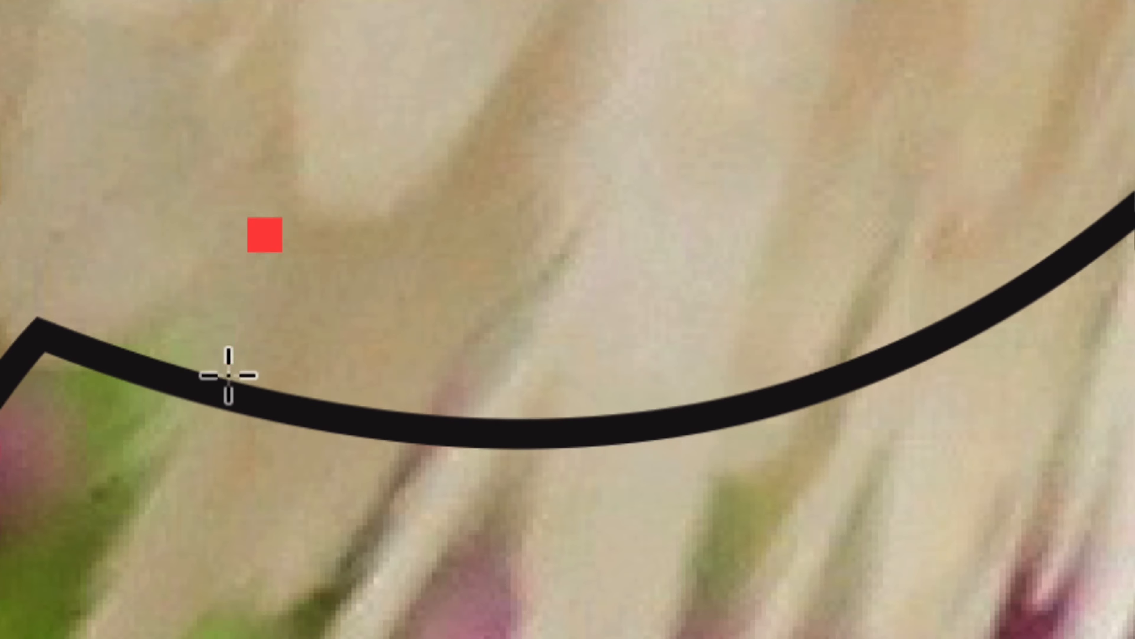
pyautogui.click(229, 375)
pyautogui.moveTo(177, 452); pyautogui.dragTo(154, 495)
pyautogui.moveTo(182, 422); pyautogui.dragTo(184, 451)
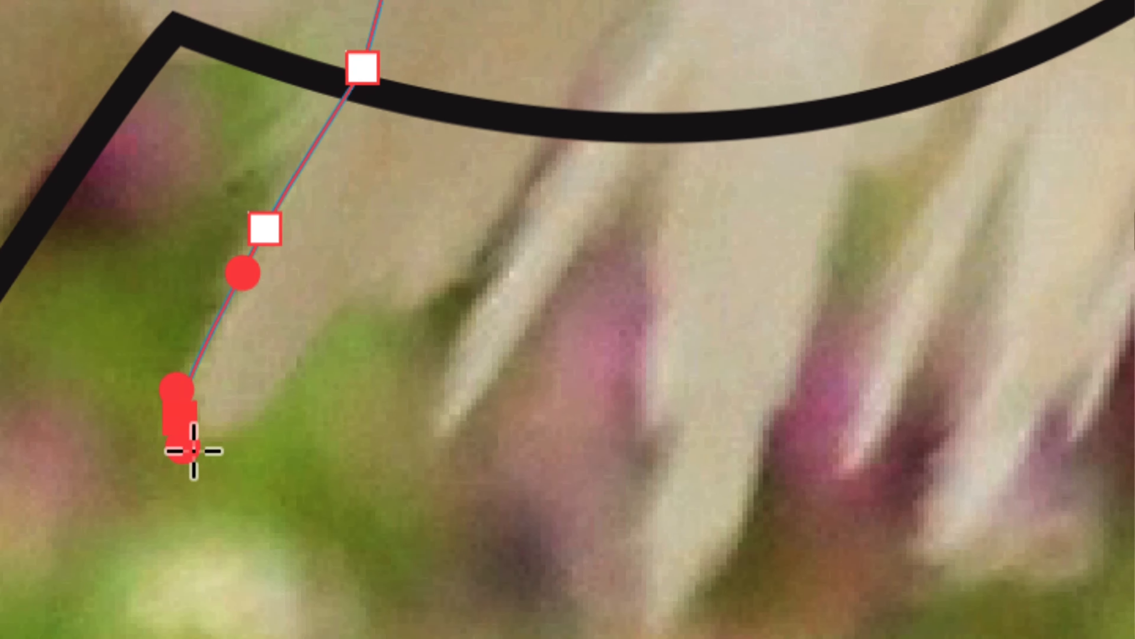
pyautogui.moveTo(200, 632); pyautogui.dragTo(214, 613)
pyautogui.moveTo(215, 435); pyautogui.dragTo(227, 413)
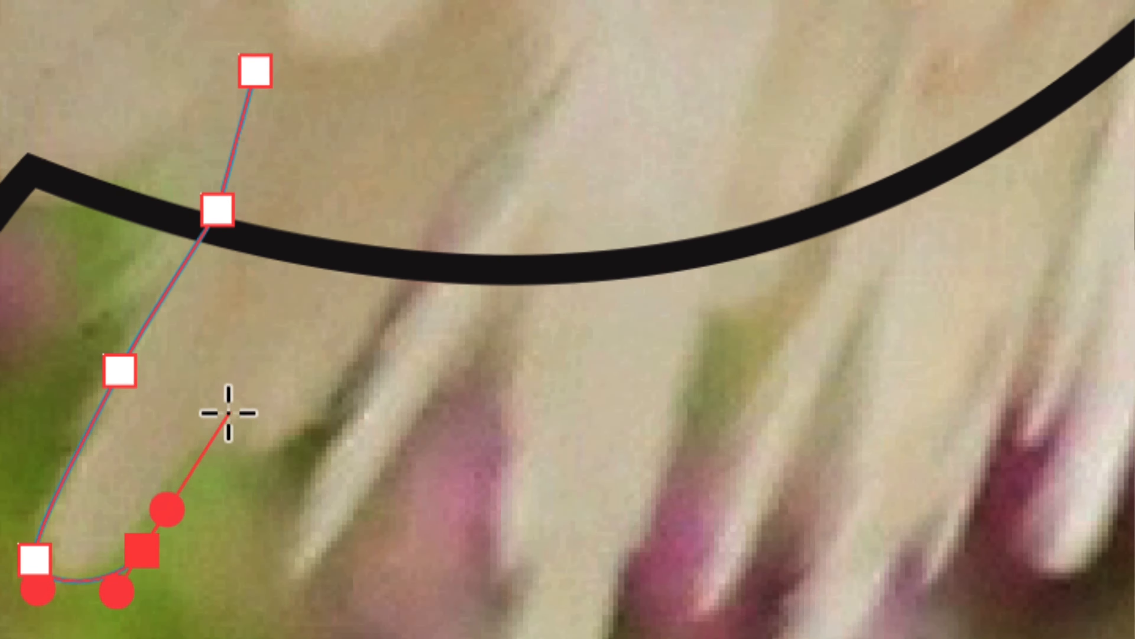
pyautogui.moveTo(142, 442); pyautogui.dragTo(157, 480)
pyautogui.moveTo(312, 393); pyautogui.dragTo(347, 334)
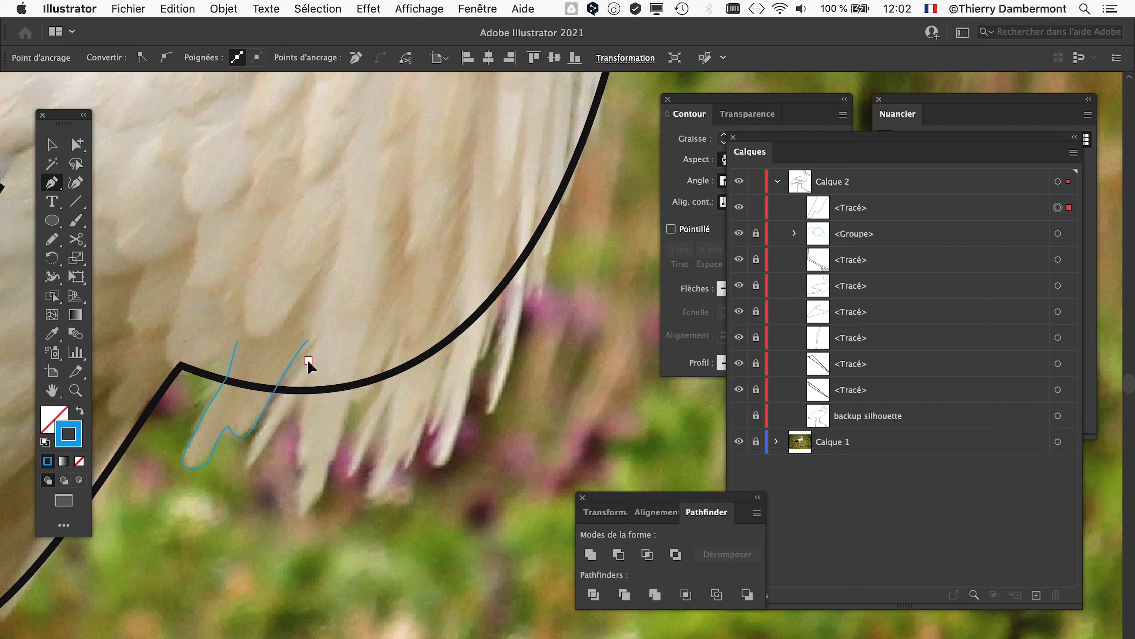
# Continue the Pen path down and back up around the second, narrow breast feather, turning just inside the body outline
pyautogui.moveTo(308, 360); pyautogui.dragTo(299, 375)
pyautogui.press('super+z')
pyautogui.click(310, 340)
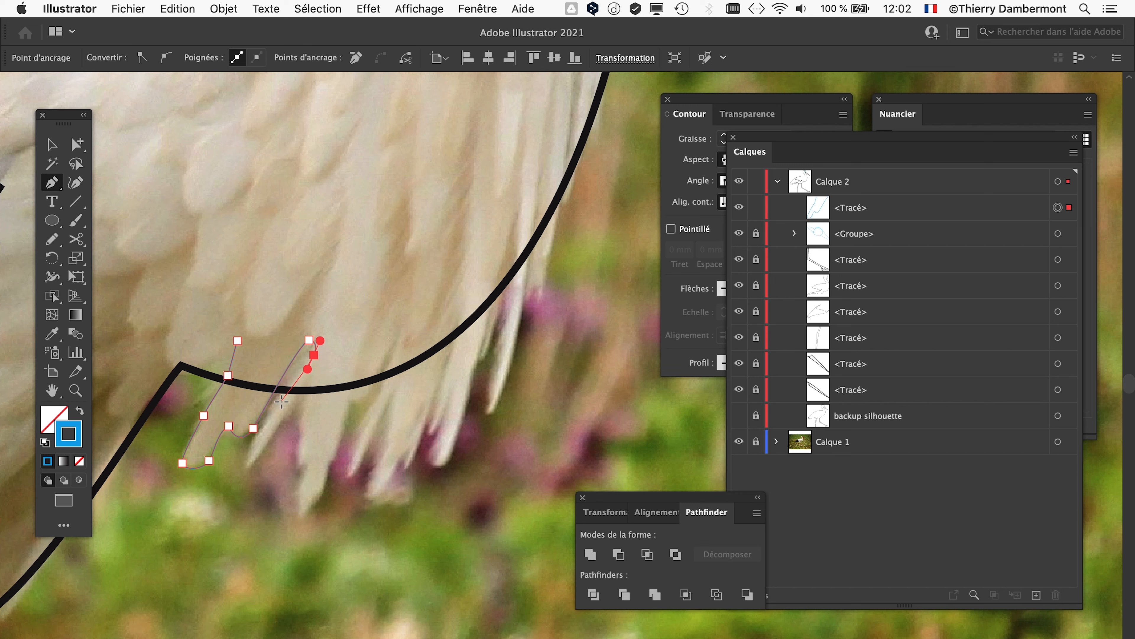
pyautogui.moveTo(257, 442); pyautogui.dragTo(264, 466)
pyautogui.moveTo(293, 416); pyautogui.dragTo(328, 364)
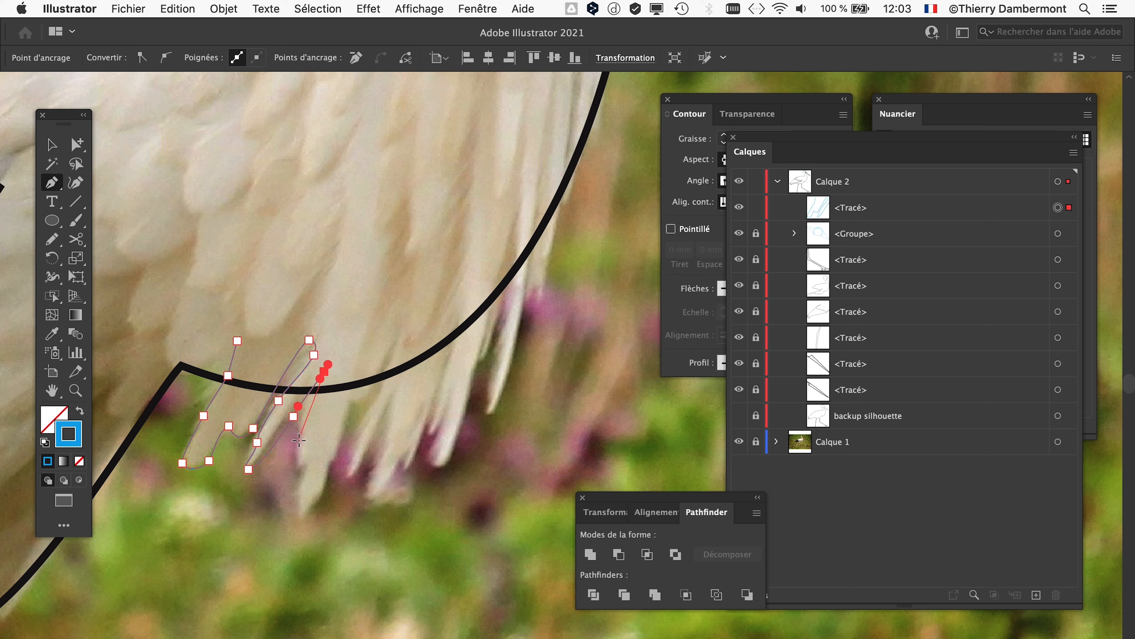
# Trace the long, wide third breast feather with the Pen path and carry it down to the tip of the fourth feather
pyautogui.moveTo(299, 442); pyautogui.dragTo(343, 435)
pyautogui.moveTo(356, 389); pyautogui.dragTo(393, 391)
pyautogui.click(376, 398)
pyautogui.click(360, 442)
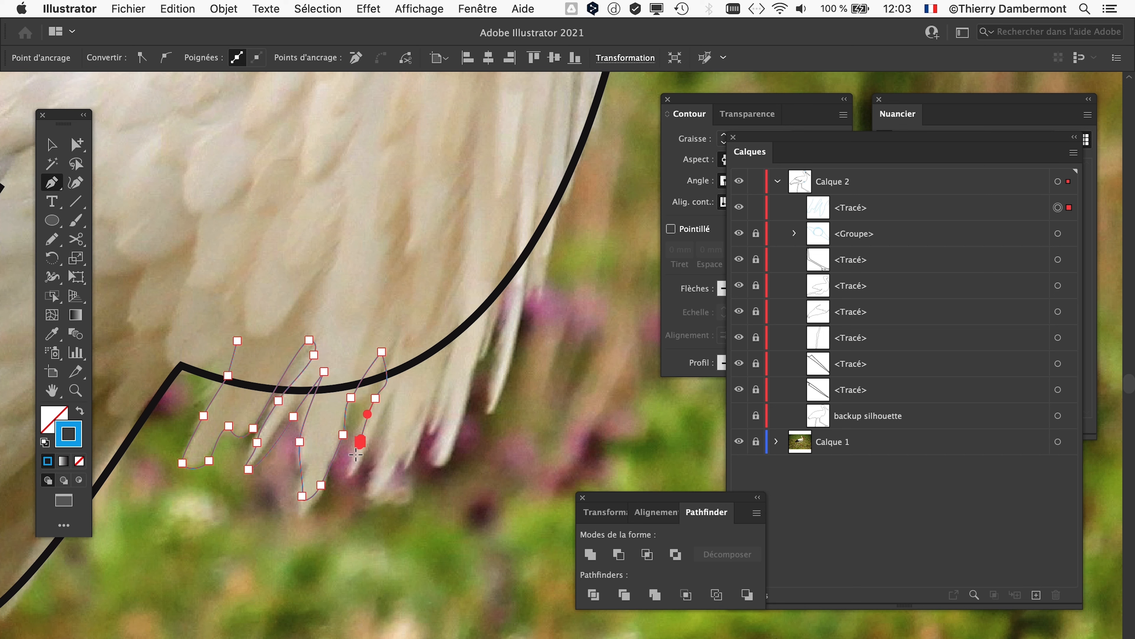
pyautogui.click(351, 466)
# Continue the Pen path around the next two breast feather tips and bring it up across the curved body outline
pyautogui.moveTo(393, 399); pyautogui.dragTo(397, 388)
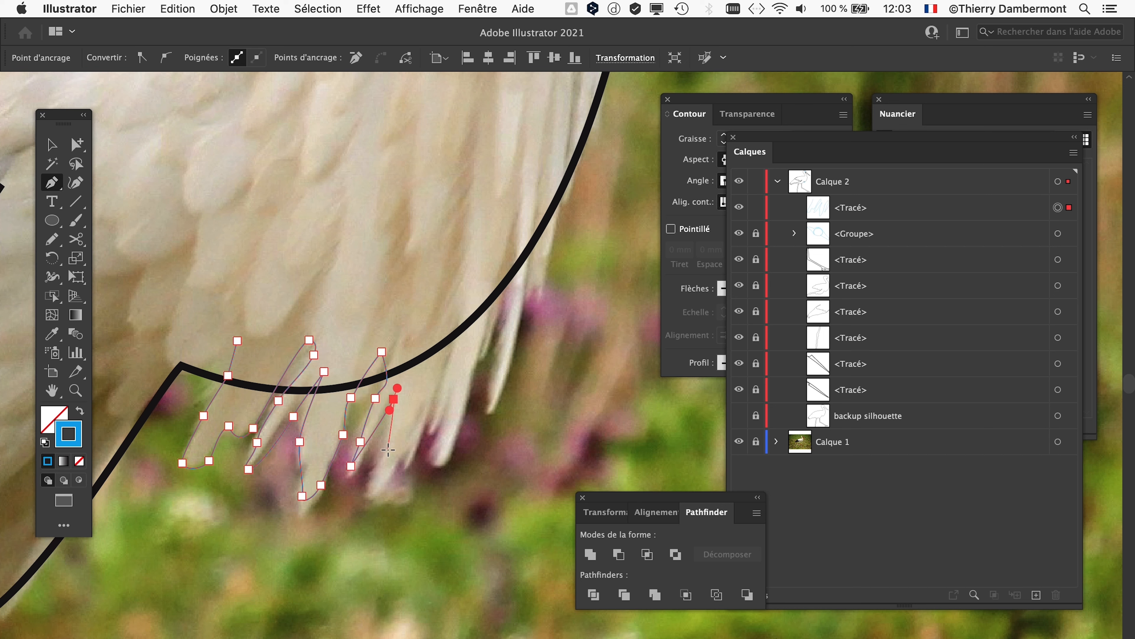
pyautogui.moveTo(384, 460); pyautogui.dragTo(459, 373)
pyautogui.click(372, 490)
pyautogui.moveTo(447, 388); pyautogui.dragTo(509, 242)
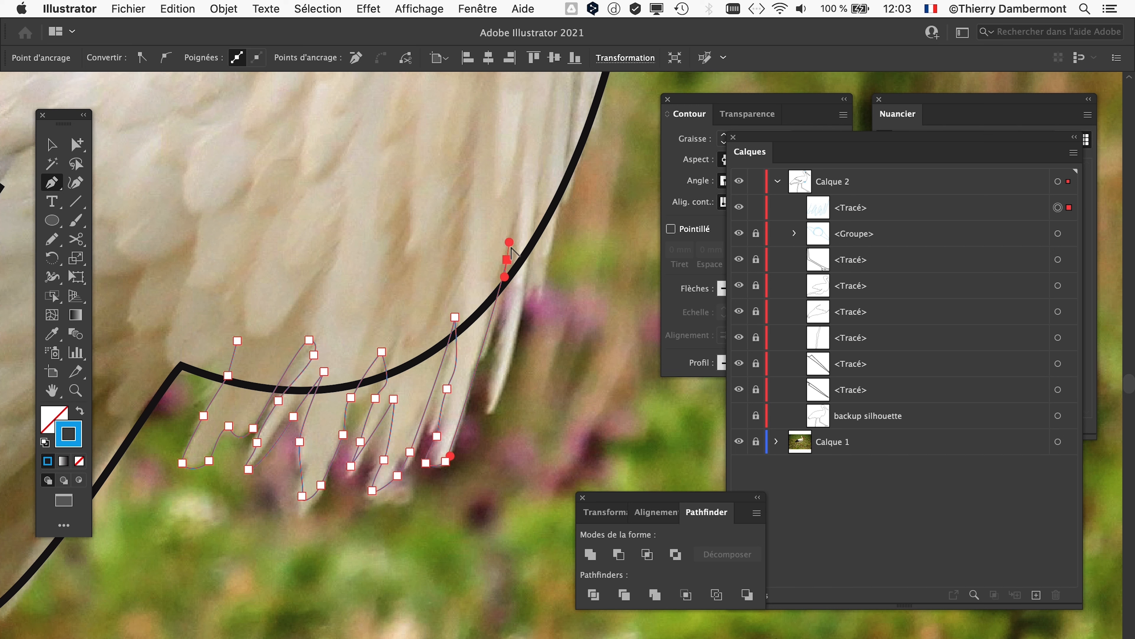
pyautogui.moveTo(508, 307); pyautogui.dragTo(498, 342)
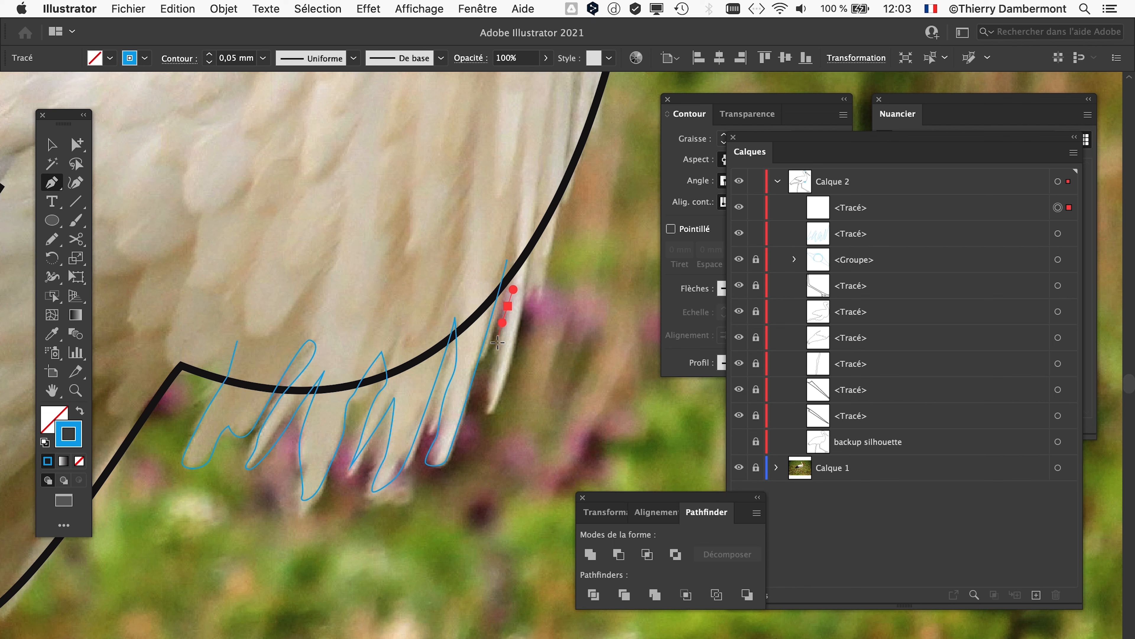
pyautogui.press('super+z')
pyautogui.press('super+z')
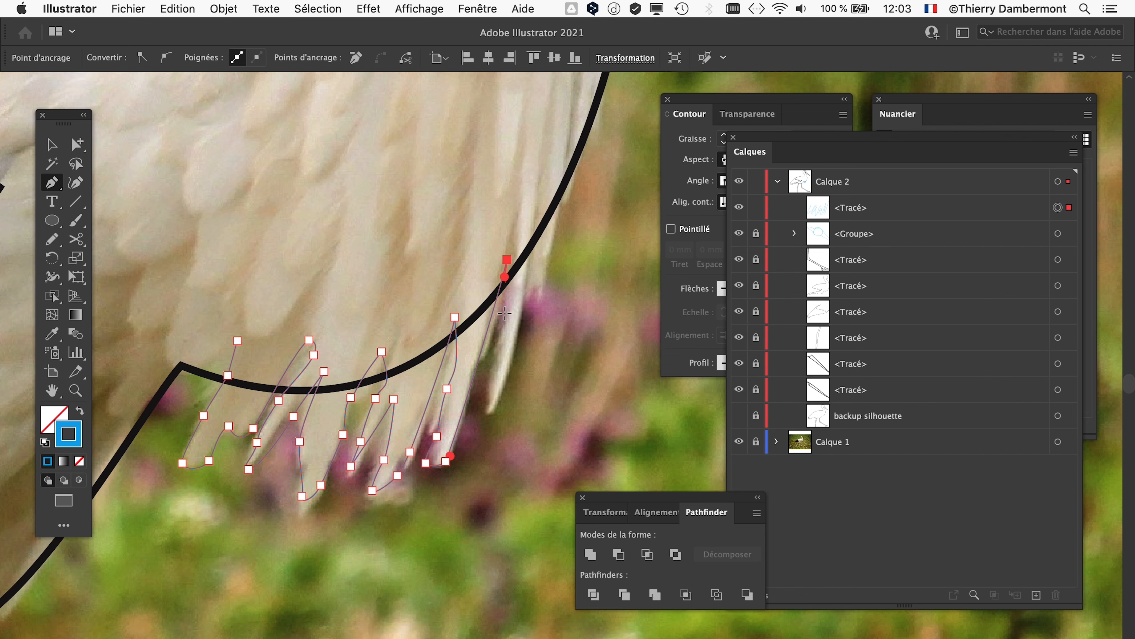
# Trace the long, narrow breast feather near the curved edge with the Pen path, rounding its tip and returning just inside the body outline
pyautogui.scroll(1, 502, 323)
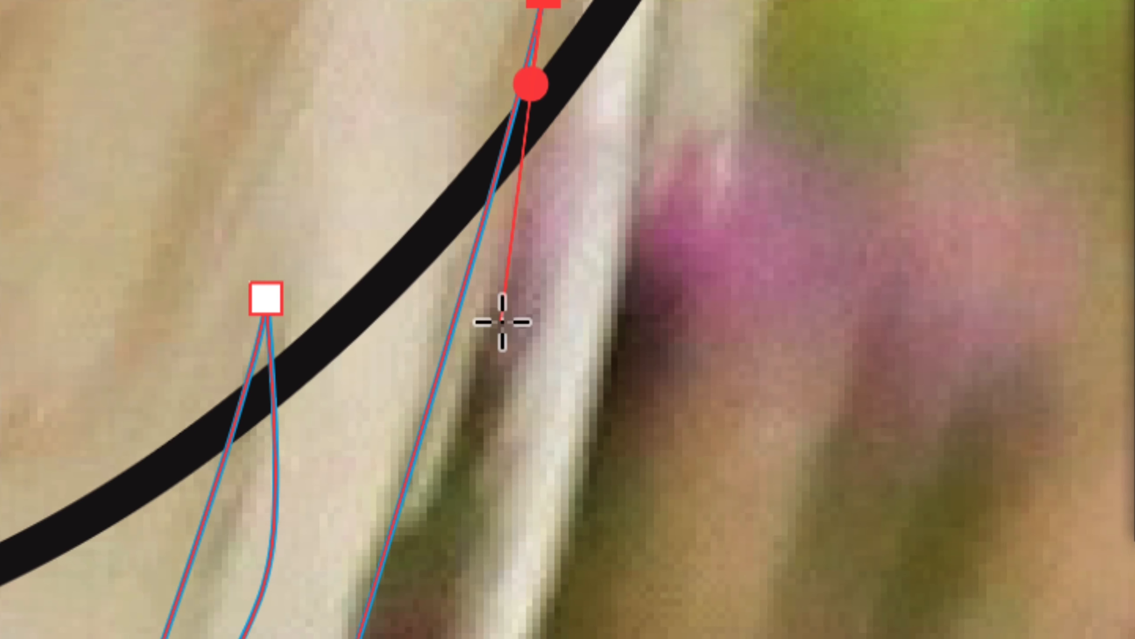
pyautogui.moveTo(502, 323); pyautogui.dragTo(492, 352)
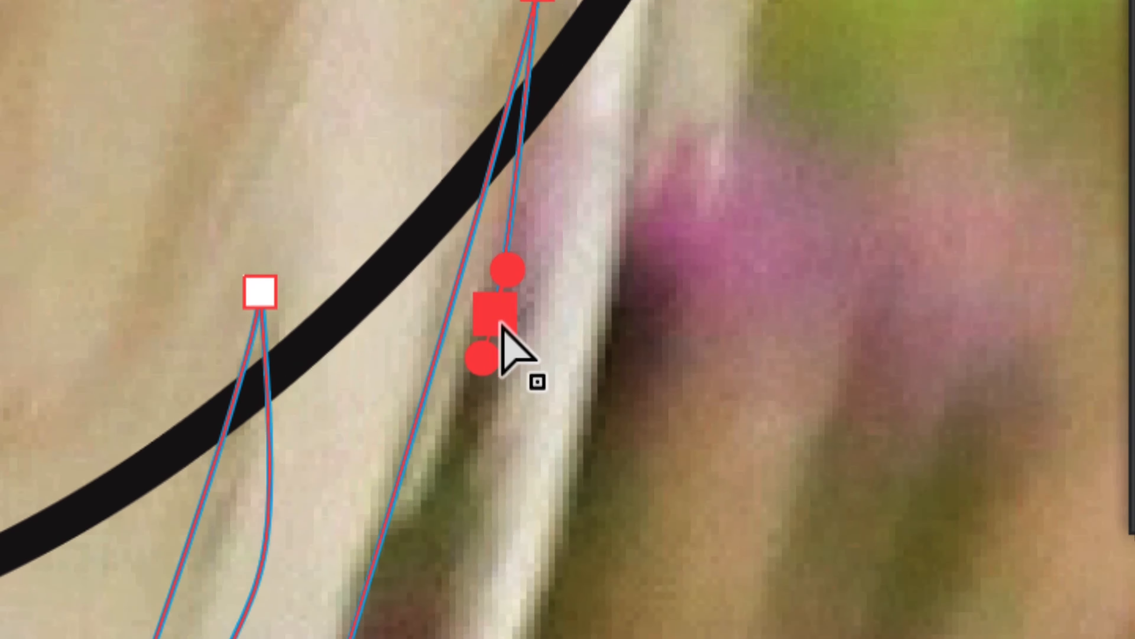
pyautogui.moveTo(505, 311); pyautogui.dragTo(494, 425)
pyautogui.click(468, 451)
pyautogui.moveTo(565, 328); pyautogui.dragTo(580, 299)
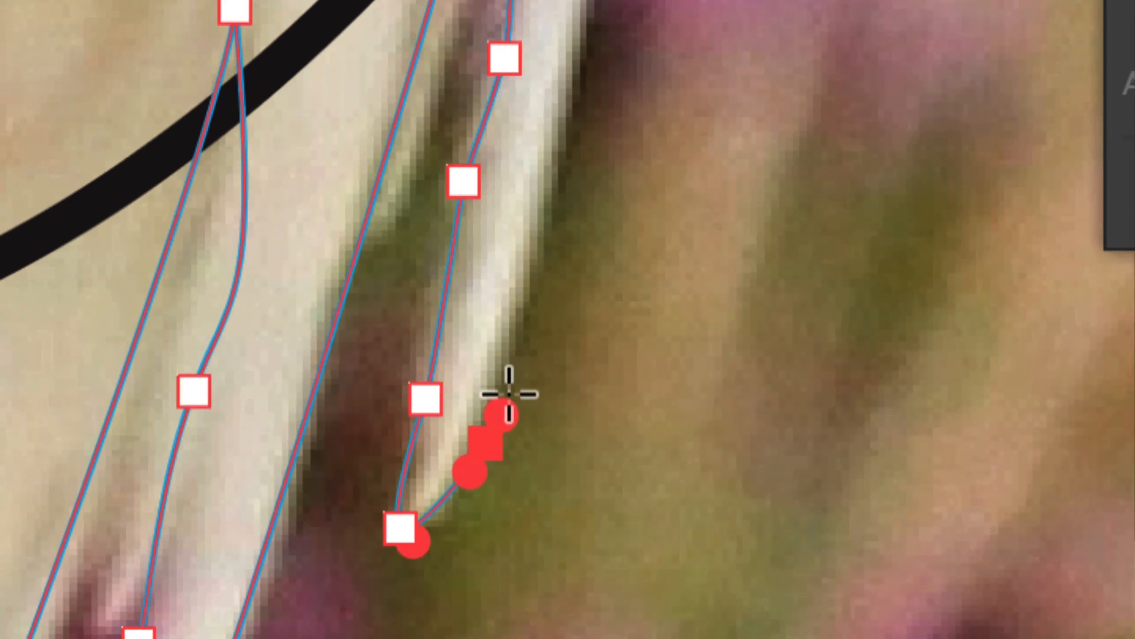
pyautogui.moveTo(538, 181); pyautogui.dragTo(535, 136)
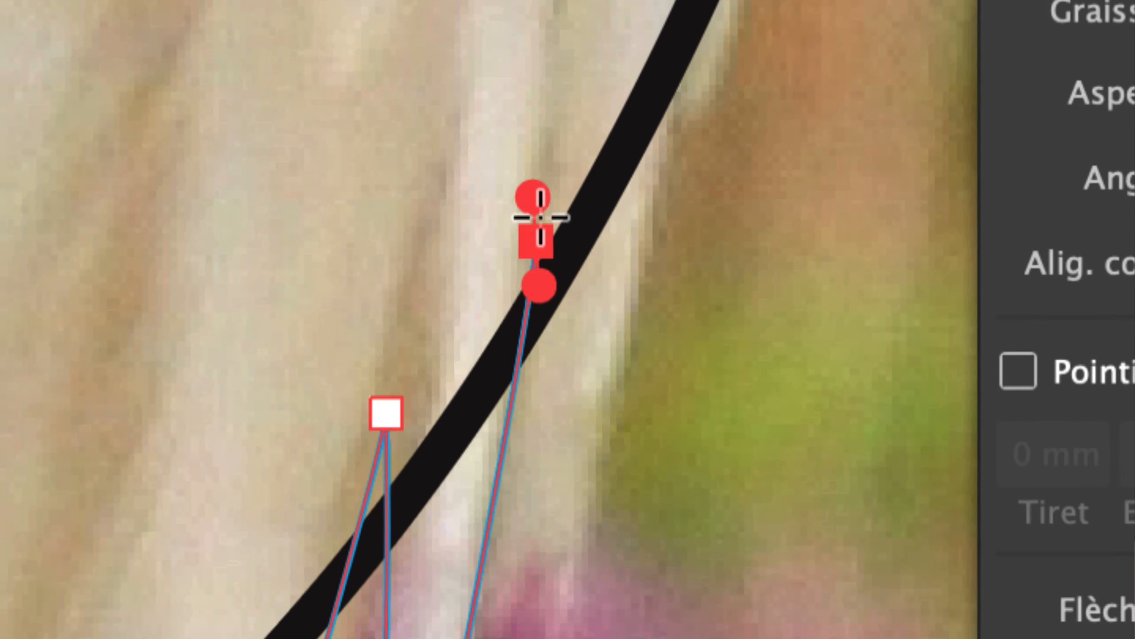
# Trace the last short breast feather tip with the Pen path and end it just inside the body outline
pyautogui.moveTo(517, 466); pyautogui.dragTo(512, 480)
pyautogui.moveTo(532, 280); pyautogui.dragTo(529, 286)
pyautogui.moveTo(517, 339); pyautogui.dragTo(551, 339)
pyautogui.moveTo(612, 247); pyautogui.dragTo(623, 212)
pyautogui.moveTo(564, 133); pyautogui.dragTo(559, 89)
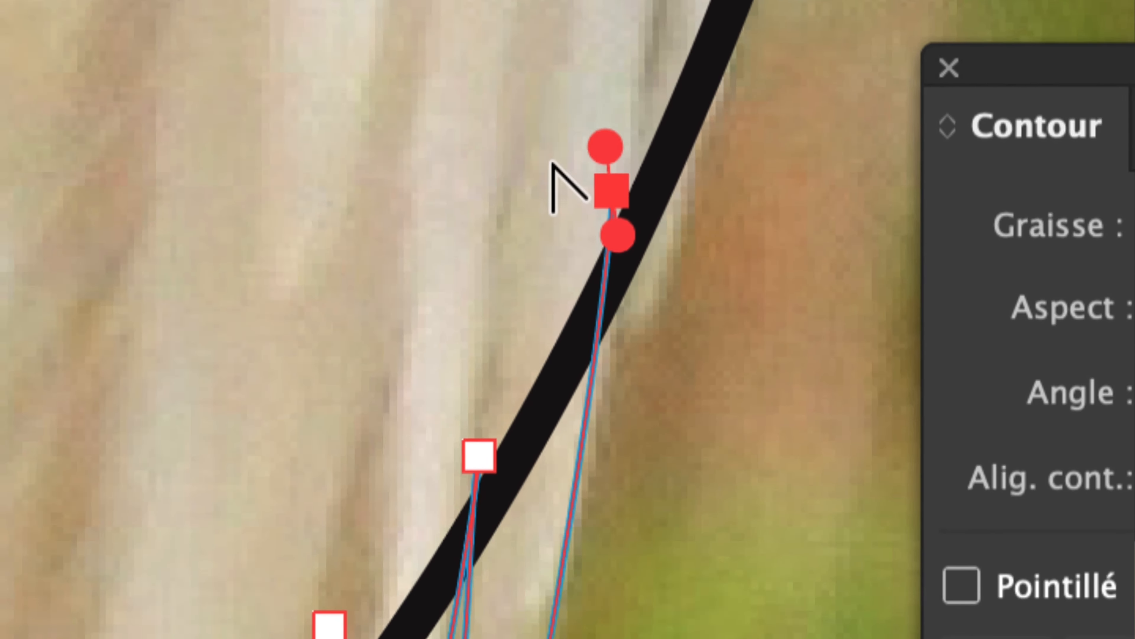
# Close the feather path through the inside of the breast, back to its starting anchor
pyautogui.scroll(-2, 501, 128)
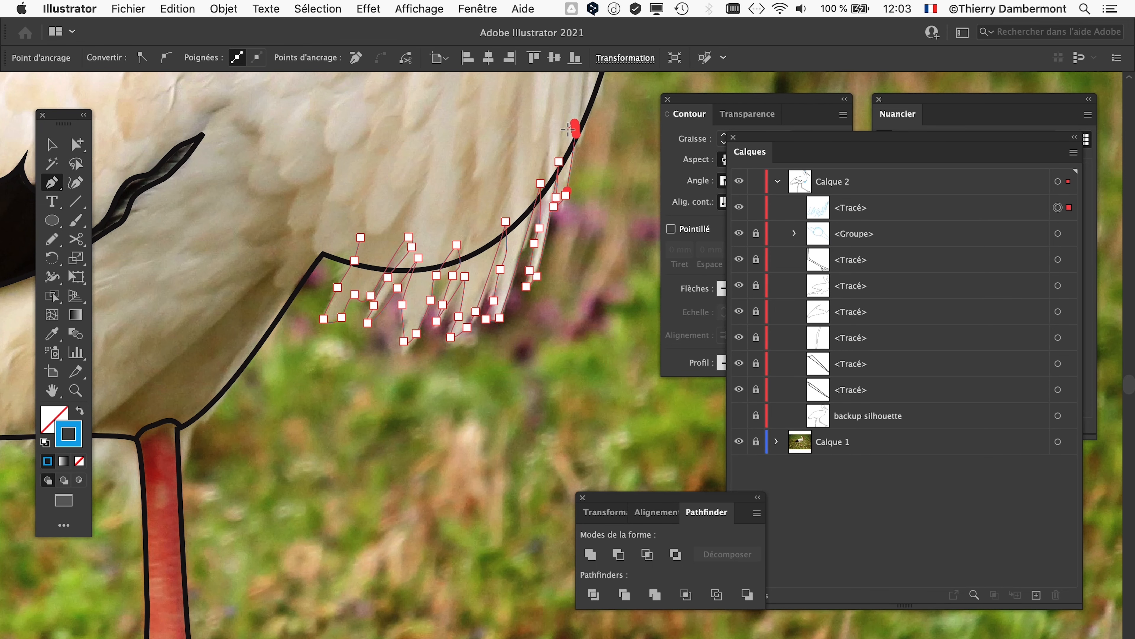
pyautogui.click(539, 130)
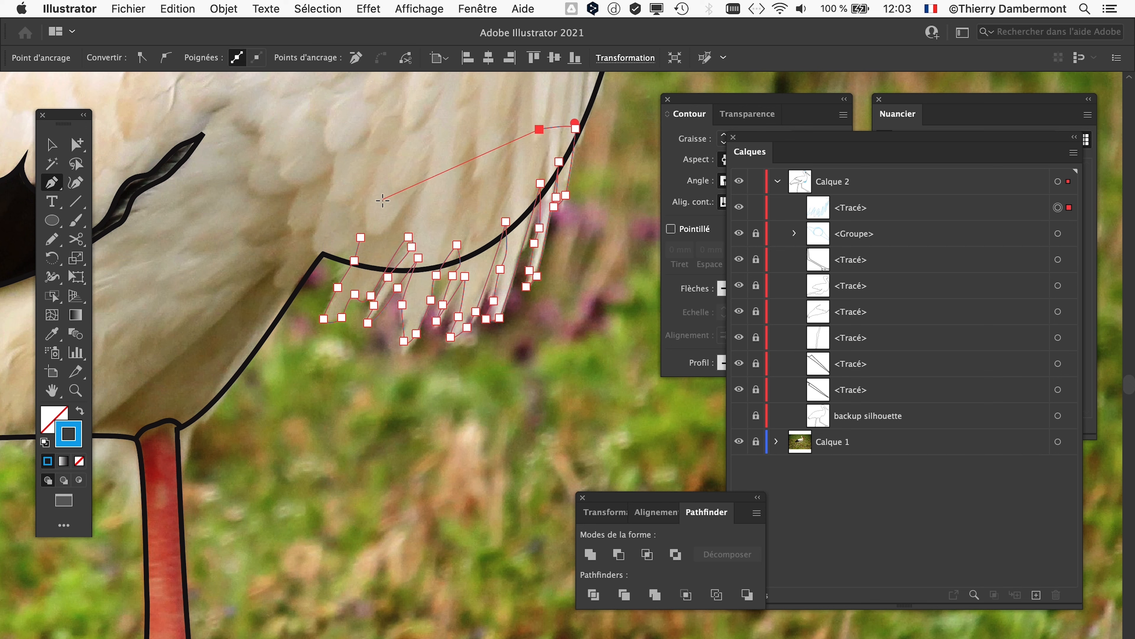
pyautogui.click(361, 238)
pyautogui.scroll(1, 452, 244)
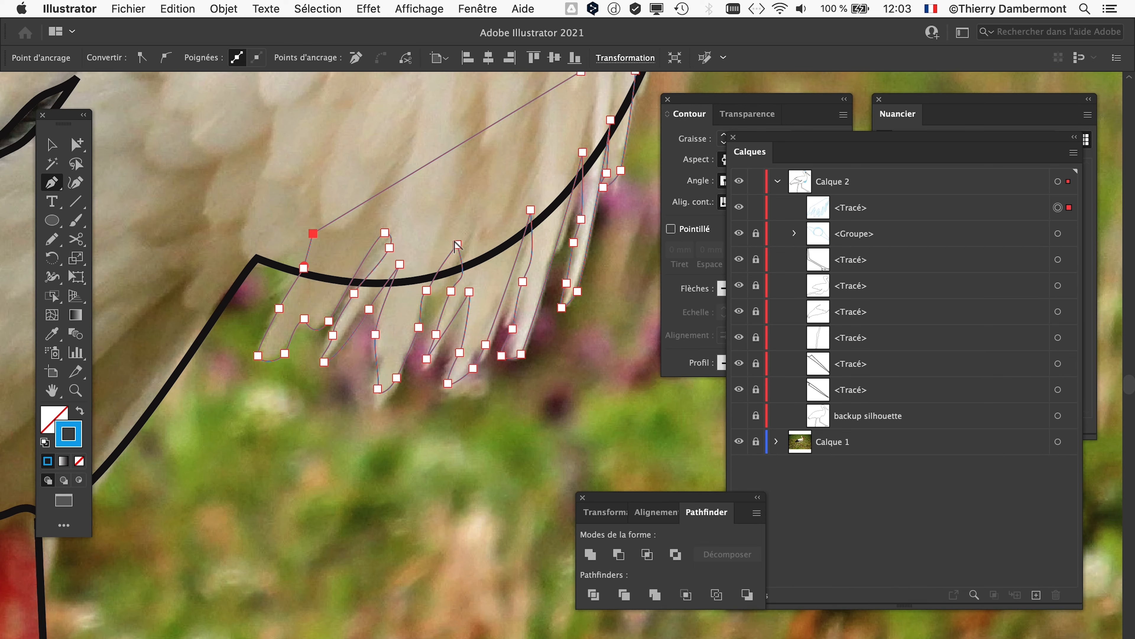
pyautogui.scroll(-2, 453, 245)
pyautogui.moveTo(473, 250); pyautogui.dragTo(413, 328)
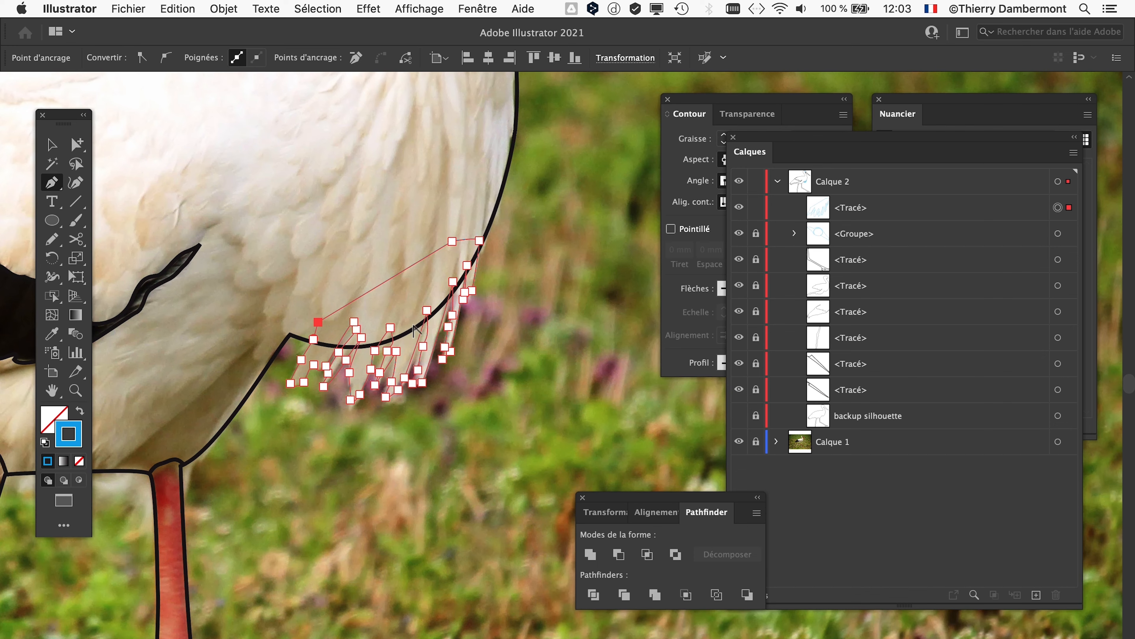
# Save the document under the new name "dessin oiseau 3 - 07.ai" in Adobe Illustrator format
pyautogui.click(129, 9)
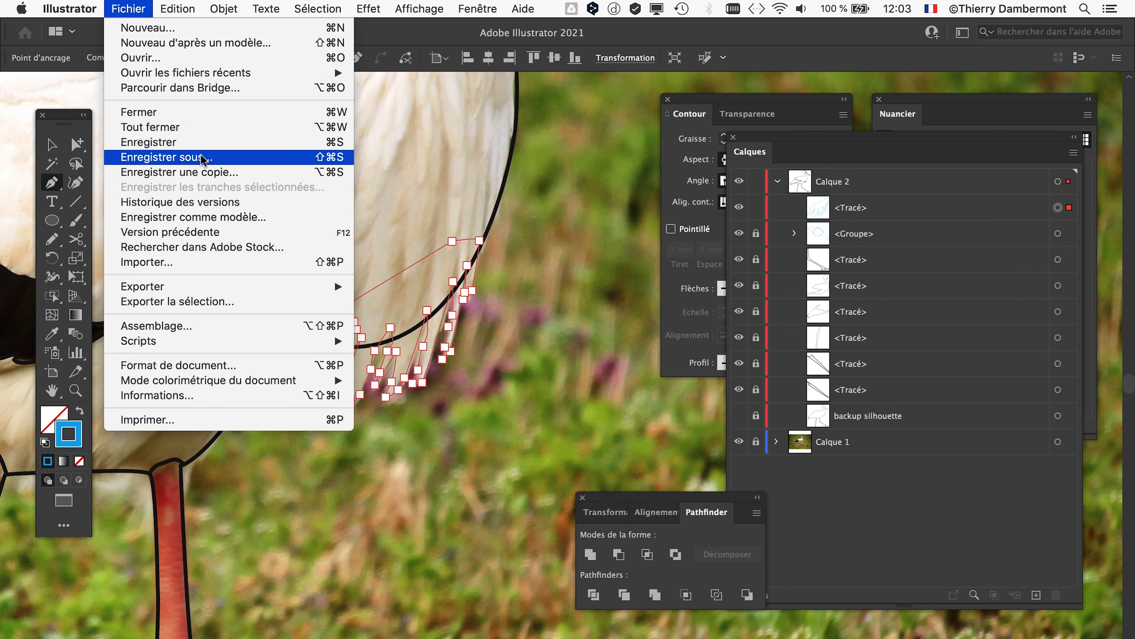
pyautogui.click(187, 159)
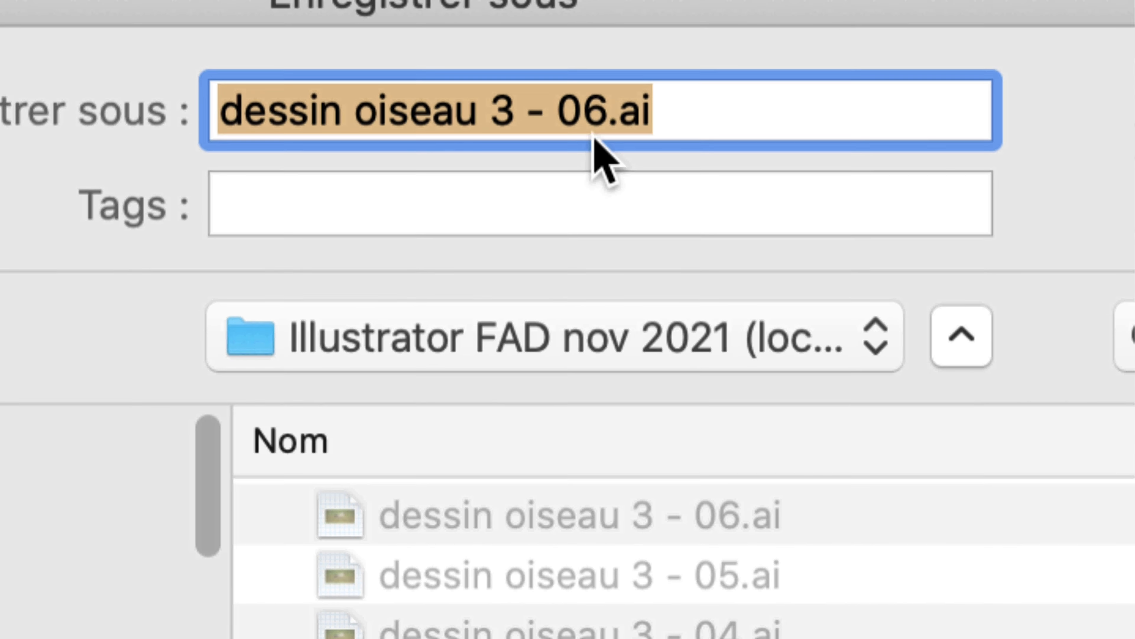
pyautogui.click(599, 131)
pyautogui.hotkey('shift', 'Left')
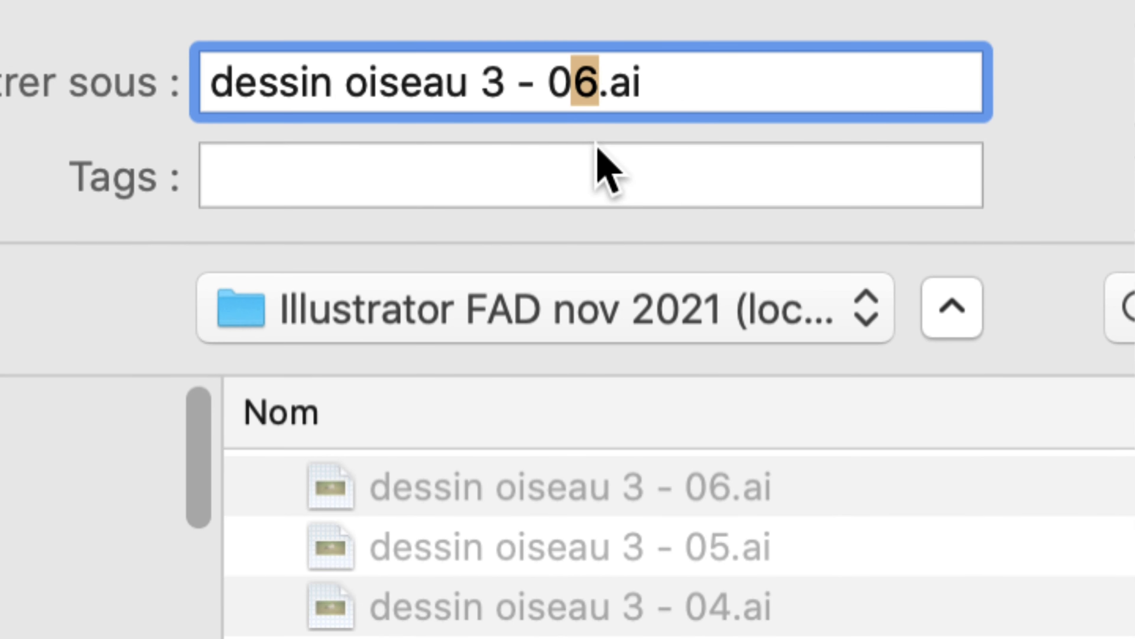
pyautogui.write('7')
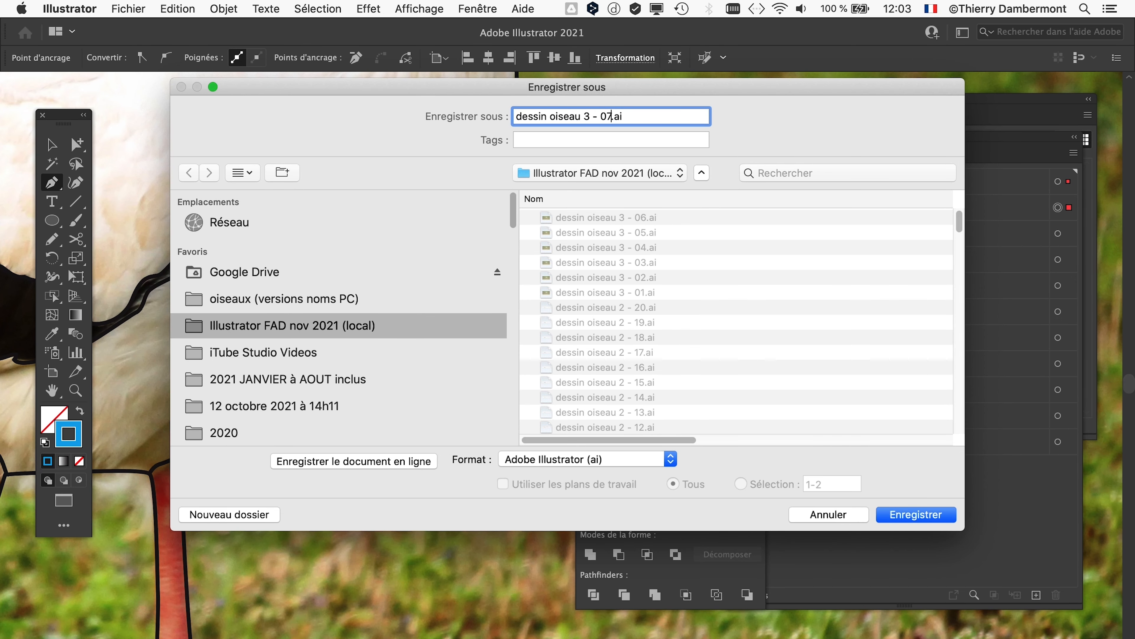
pyautogui.press('Return')
pyautogui.press('Return')
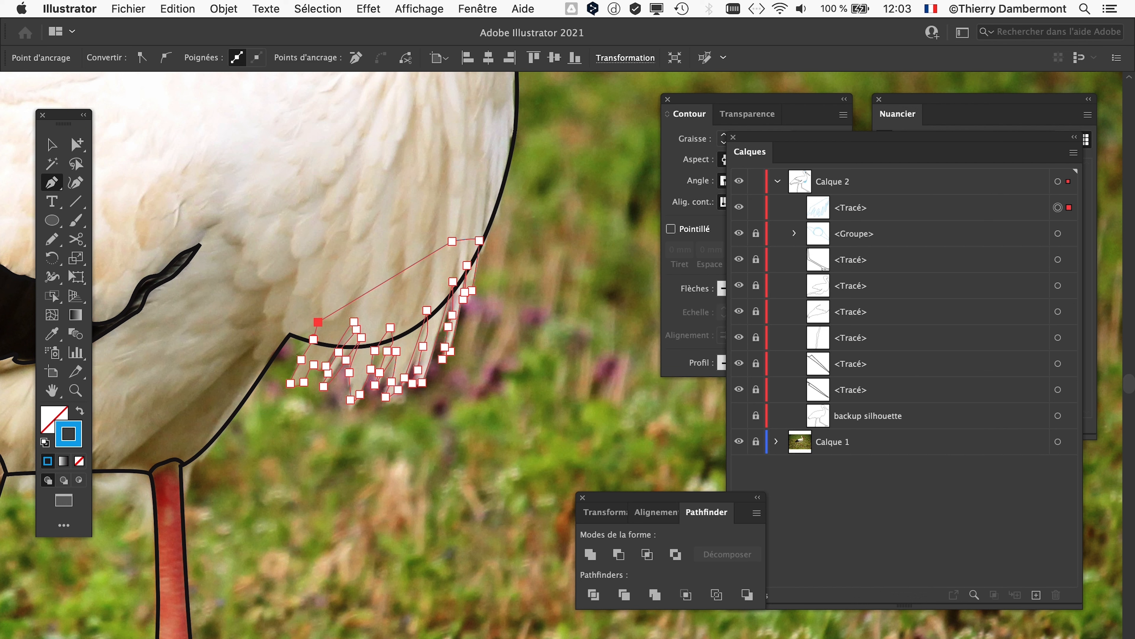
# Close the Contour and Nuancier panels and reposition the Calques and Pathfinder panels
pyautogui.click(668, 100)
pyautogui.click(879, 100)
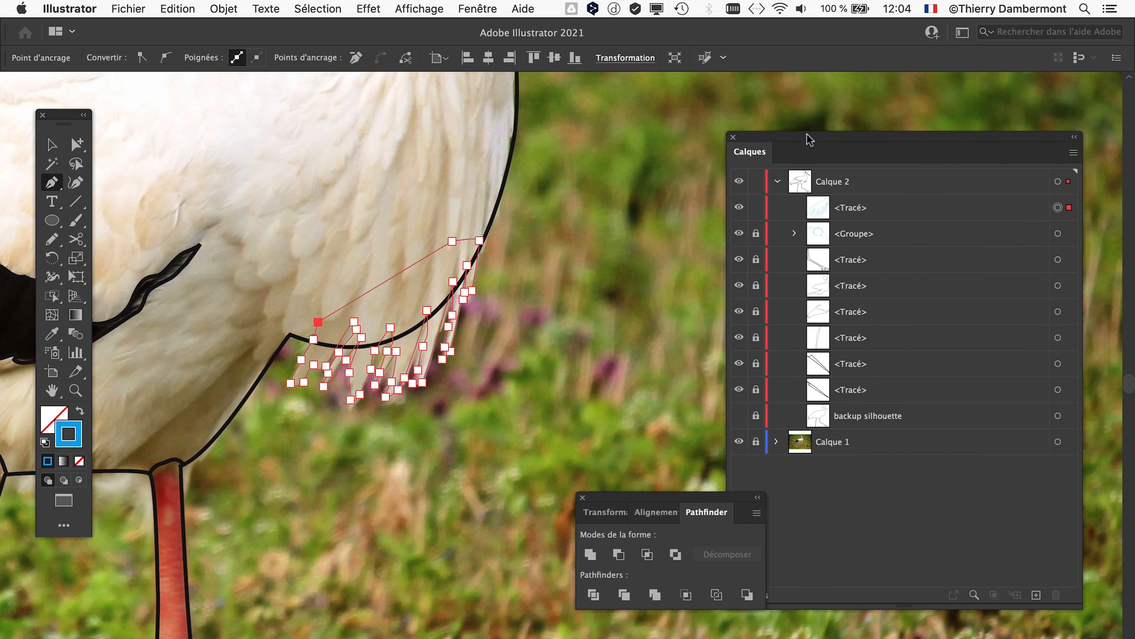
pyautogui.moveTo(809, 140); pyautogui.dragTo(740, 98)
pyautogui.moveTo(601, 498); pyautogui.dragTo(389, 517)
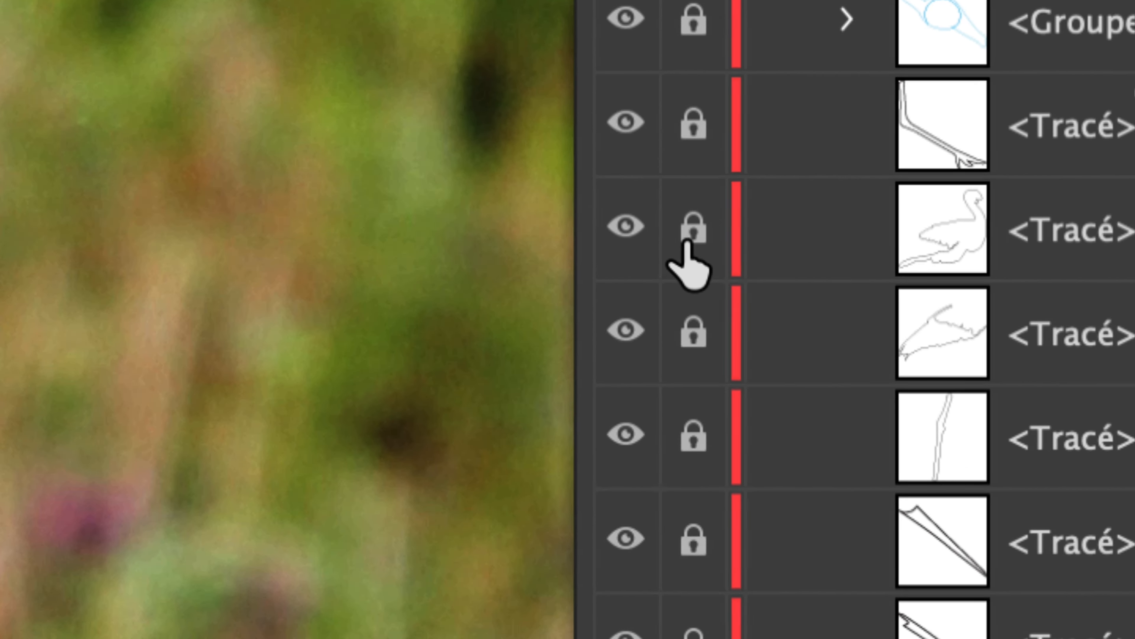
# Unlock the stork's body silhouette path and select it together with the breast feather path
pyautogui.click(574, 223)
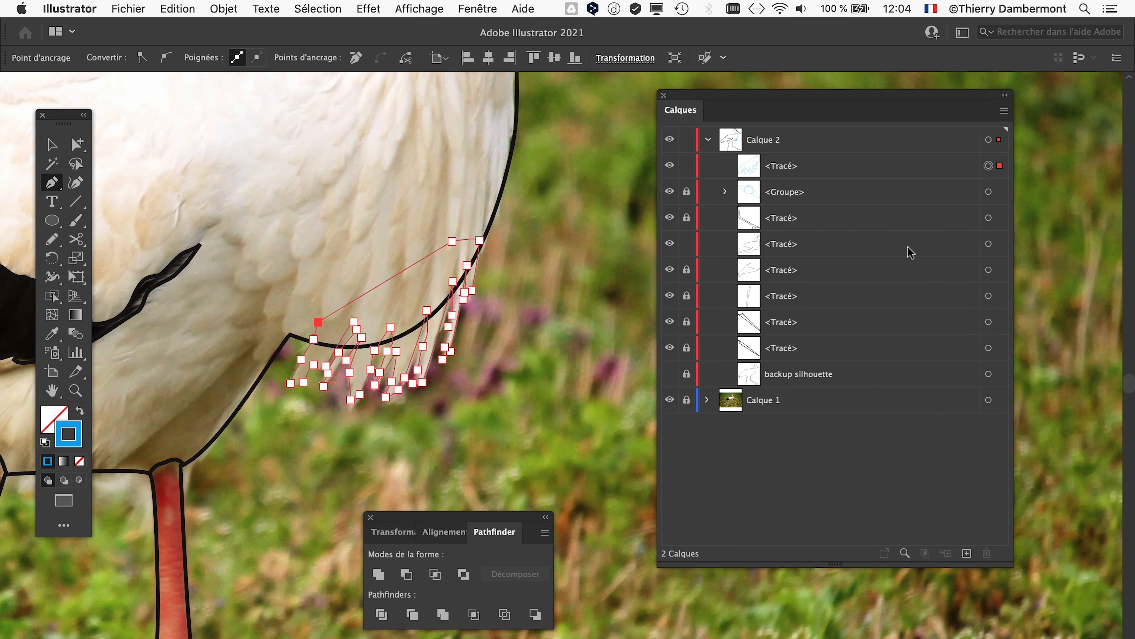
pyautogui.click(987, 245)
pyautogui.press('super+minus')
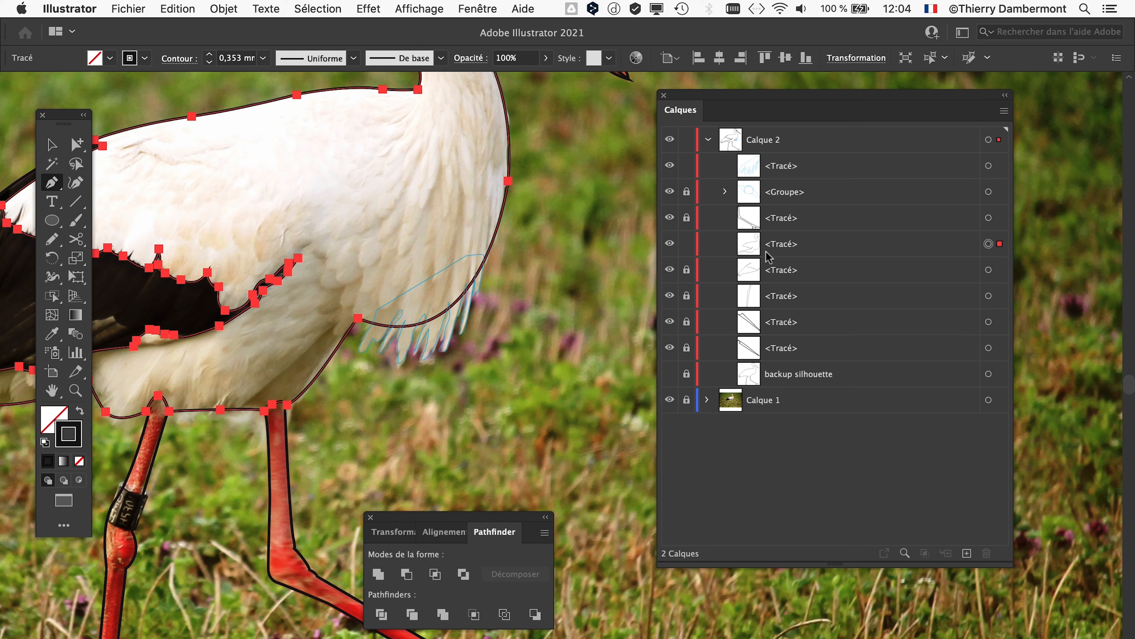
pyautogui.click(54, 148)
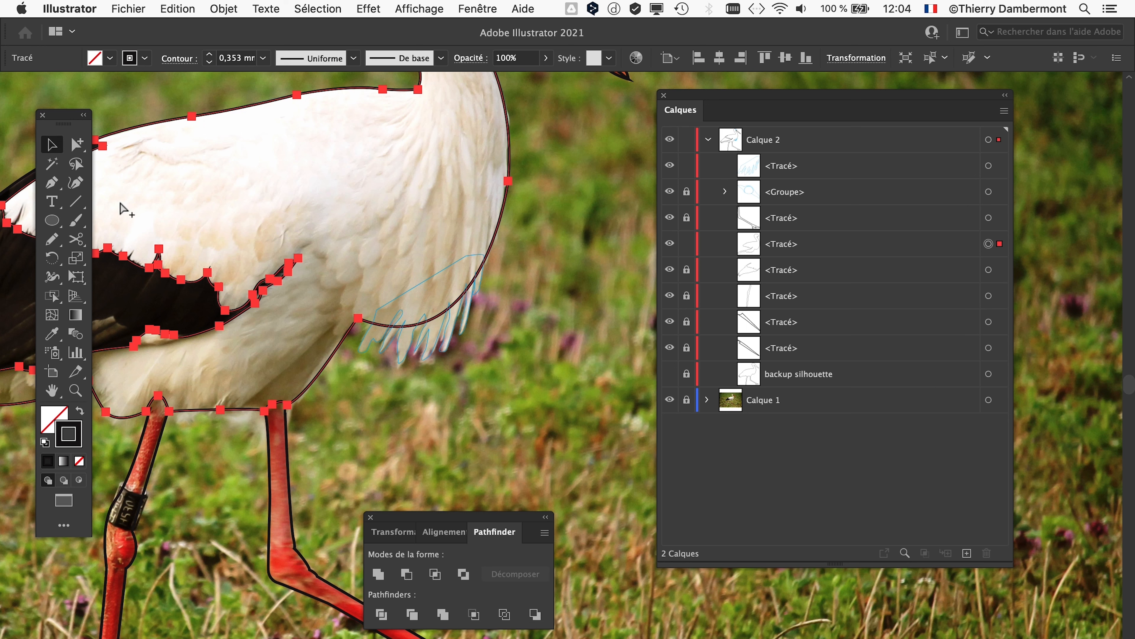
pyautogui.press('v')
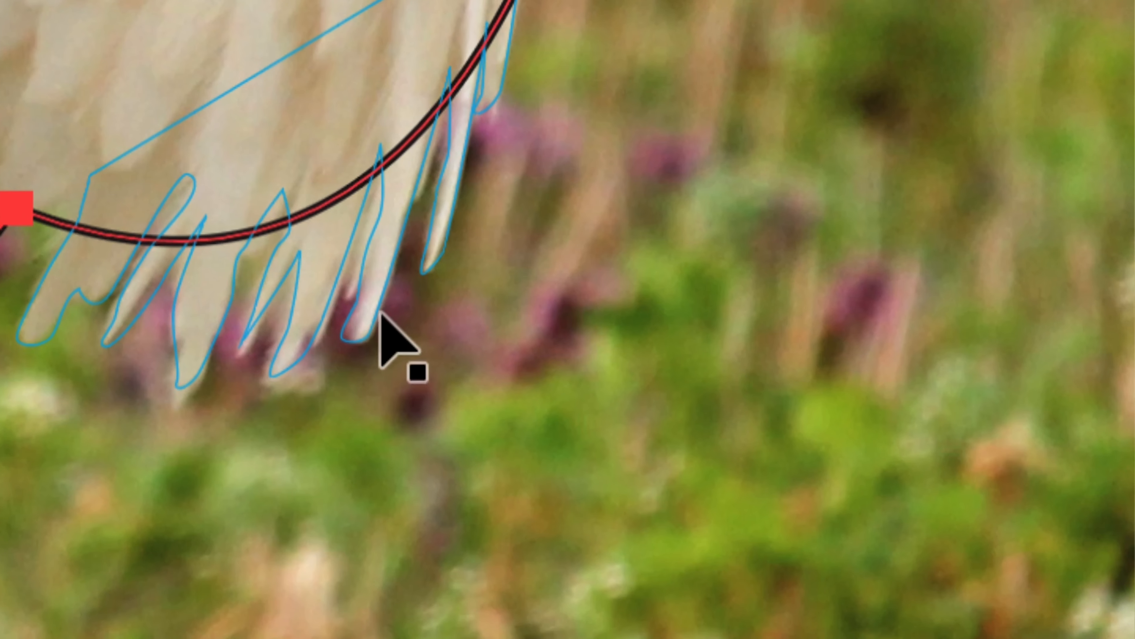
pyautogui.click(380, 313)
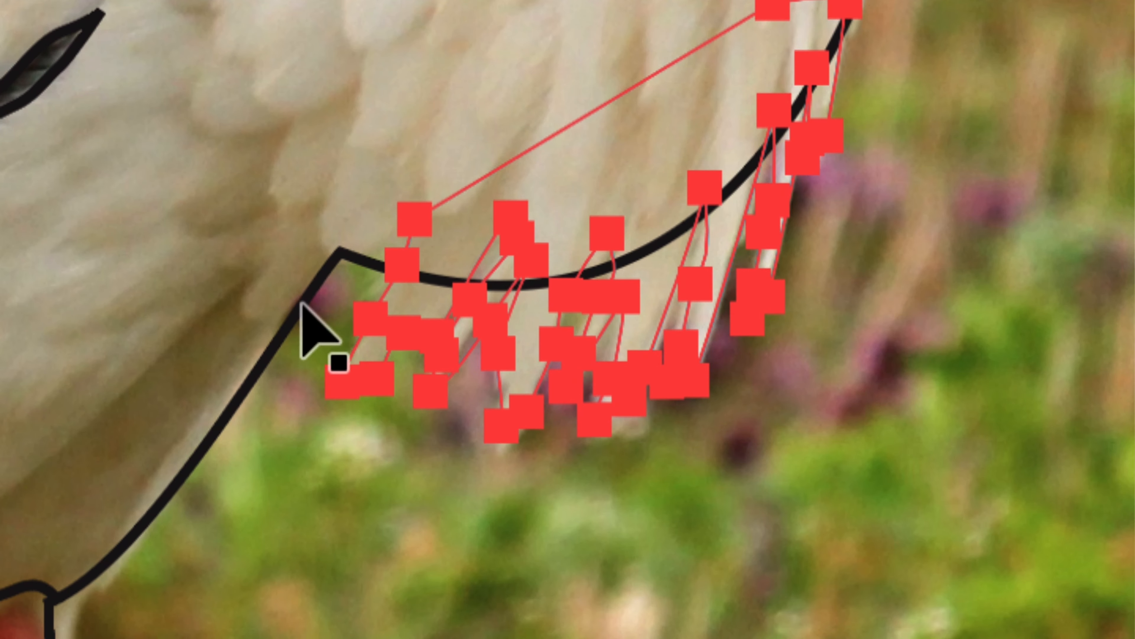
pyautogui.click(301, 303)
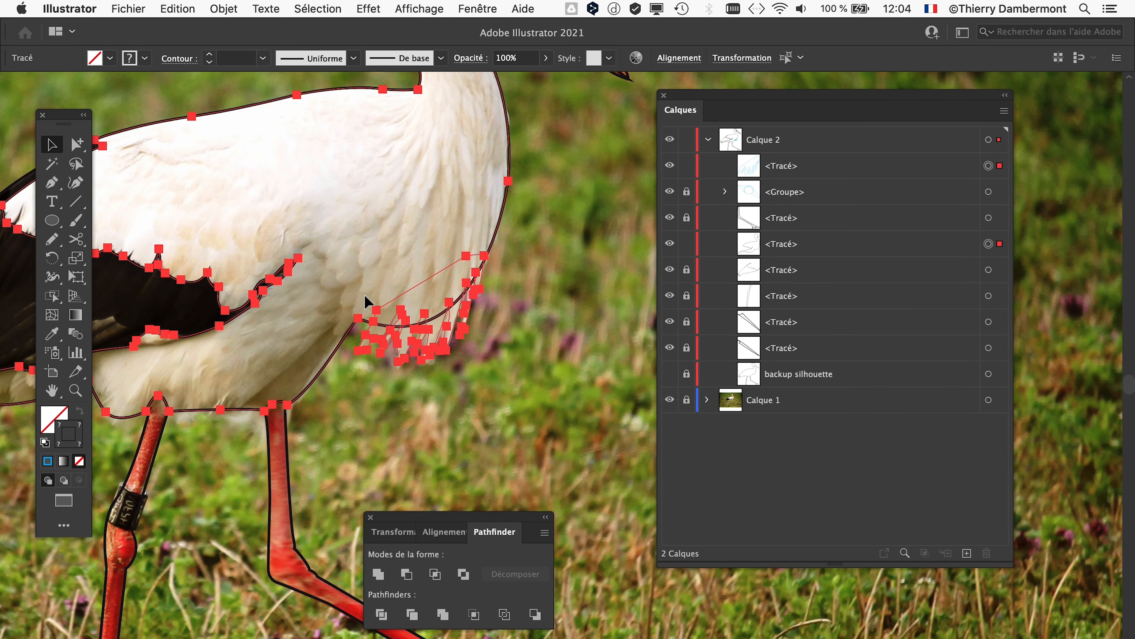
# Move the panels around the feathers and apply the Pathfinder Division to the silhouette and feather path
pyautogui.moveTo(804, 95); pyautogui.dragTo(955, 90)
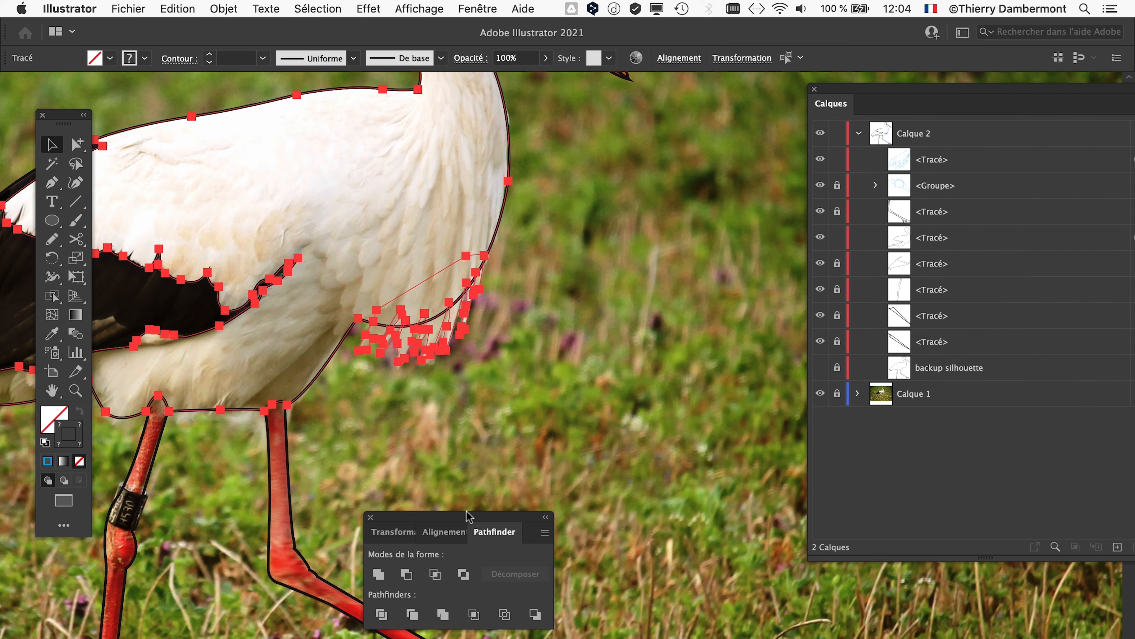
pyautogui.moveTo(465, 520); pyautogui.dragTo(629, 193)
pyautogui.press('super+equal')
pyautogui.press('super+equal')
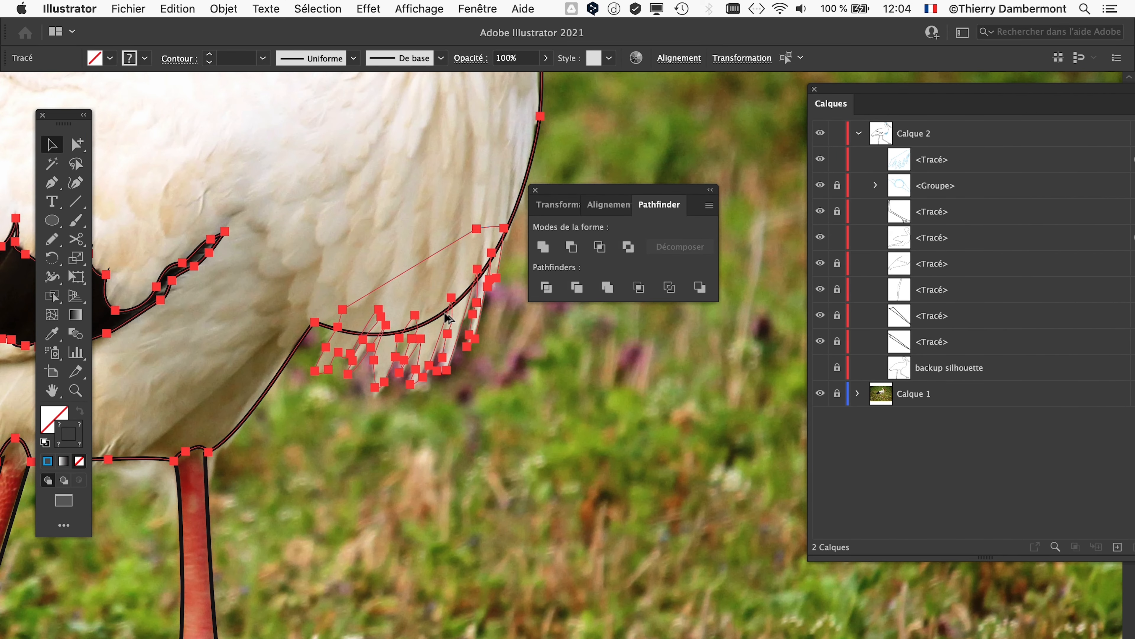
pyautogui.moveTo(559, 189); pyautogui.dragTo(585, 187)
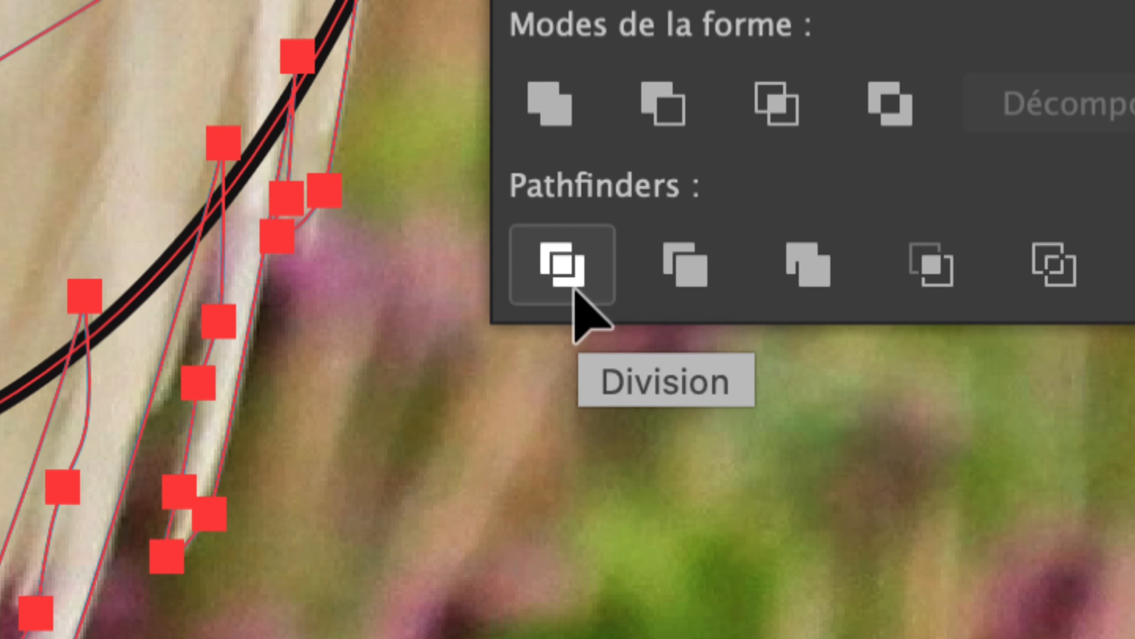
pyautogui.click(564, 266)
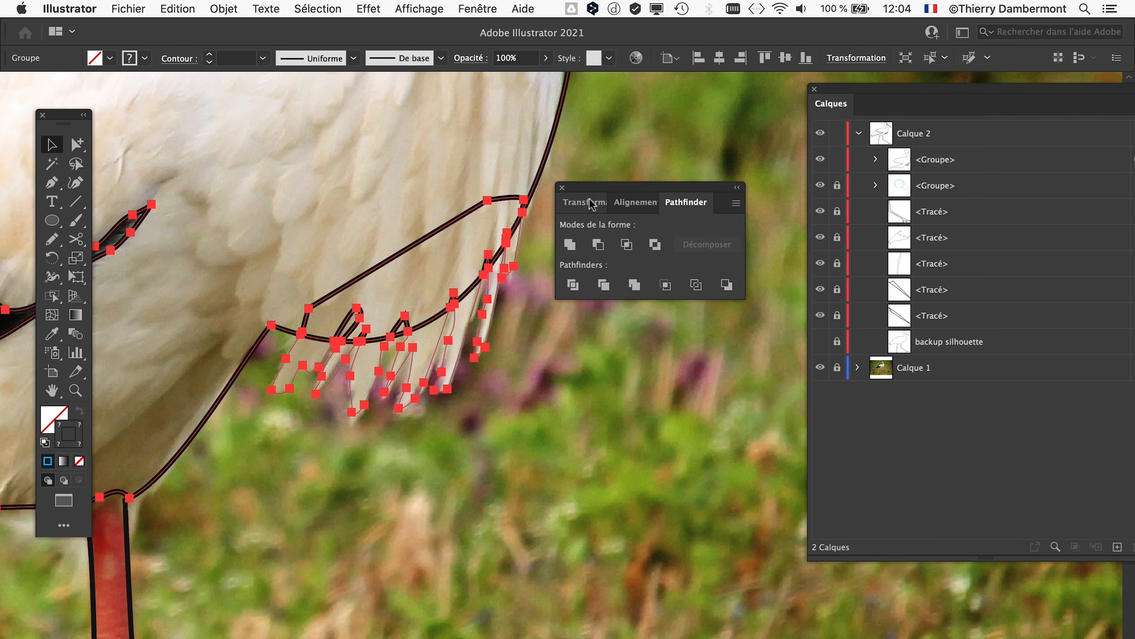
# Move the Pathfinder panel clear of the feathers and deselect the divided group with the Direct Selection tool
pyautogui.moveTo(580, 204); pyautogui.dragTo(666, 173)
pyautogui.scroll(3, 521, 264)
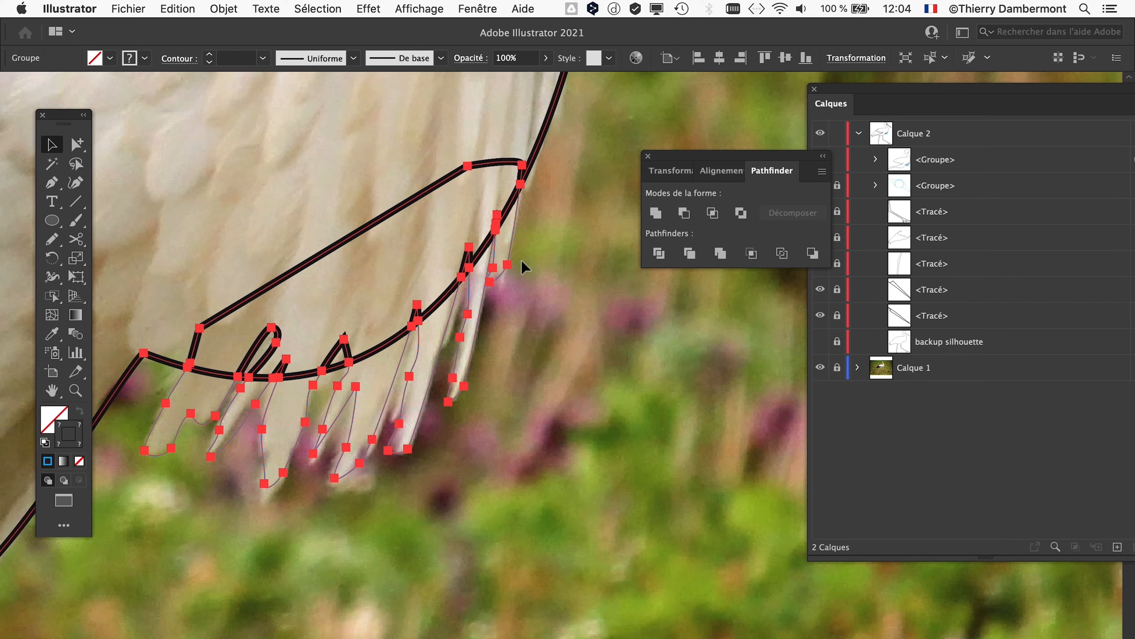
pyautogui.scroll(-2, 526, 266)
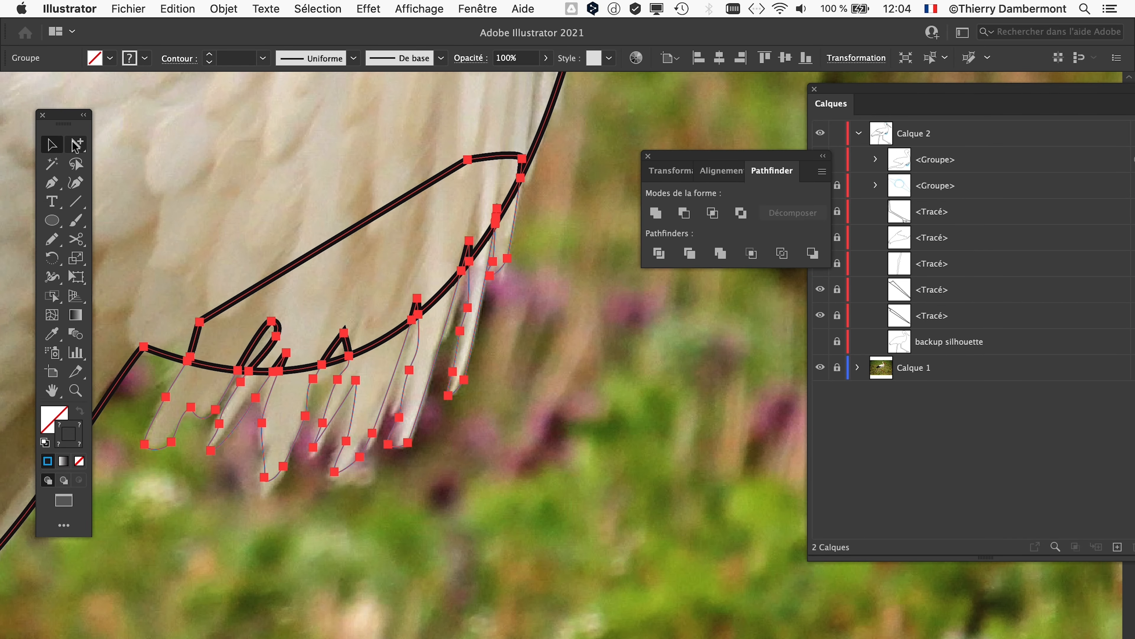
pyautogui.click(76, 144)
pyautogui.click(257, 493)
pyautogui.scroll(3, 282, 398)
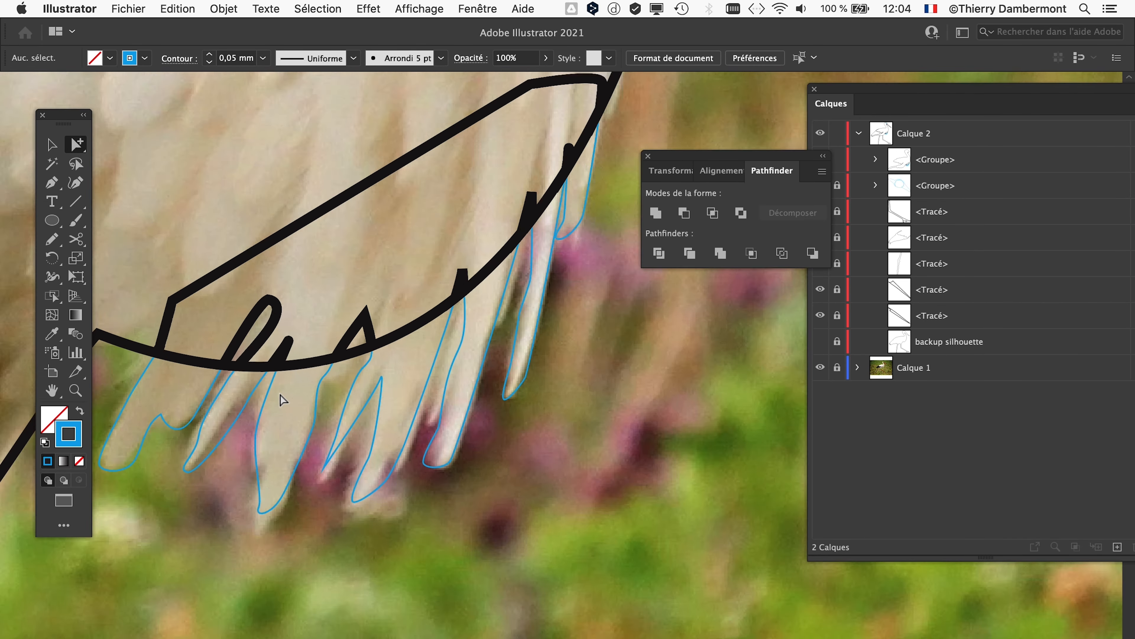
# Delete the small triangular piece above the body outline between the middle breast feathers
pyautogui.click(281, 346)
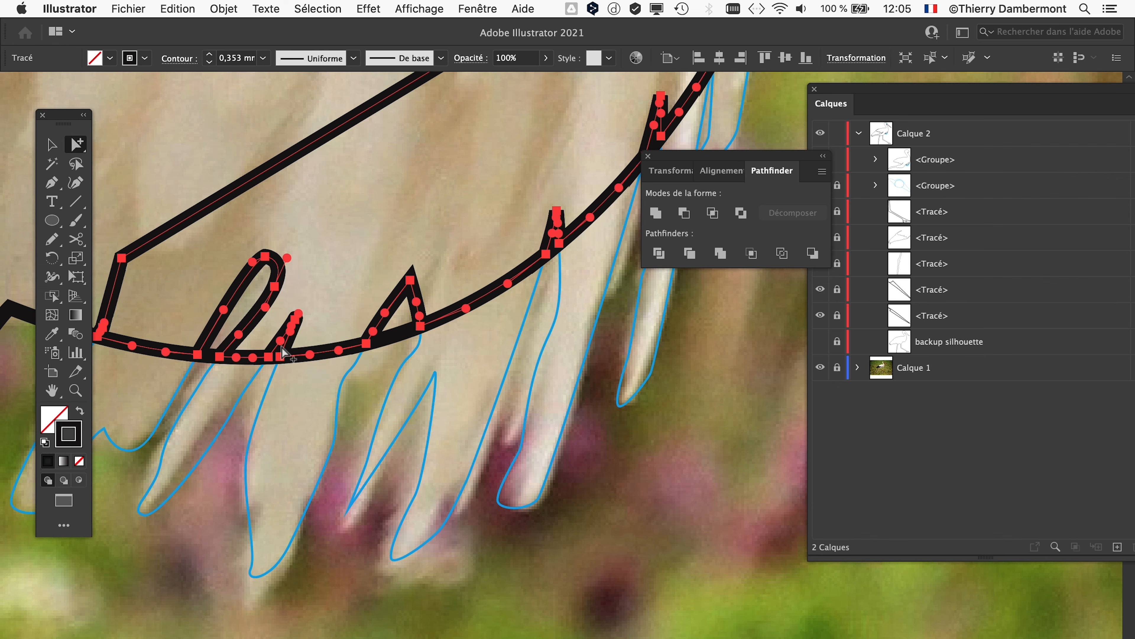
pyautogui.scroll(5, 303, 369)
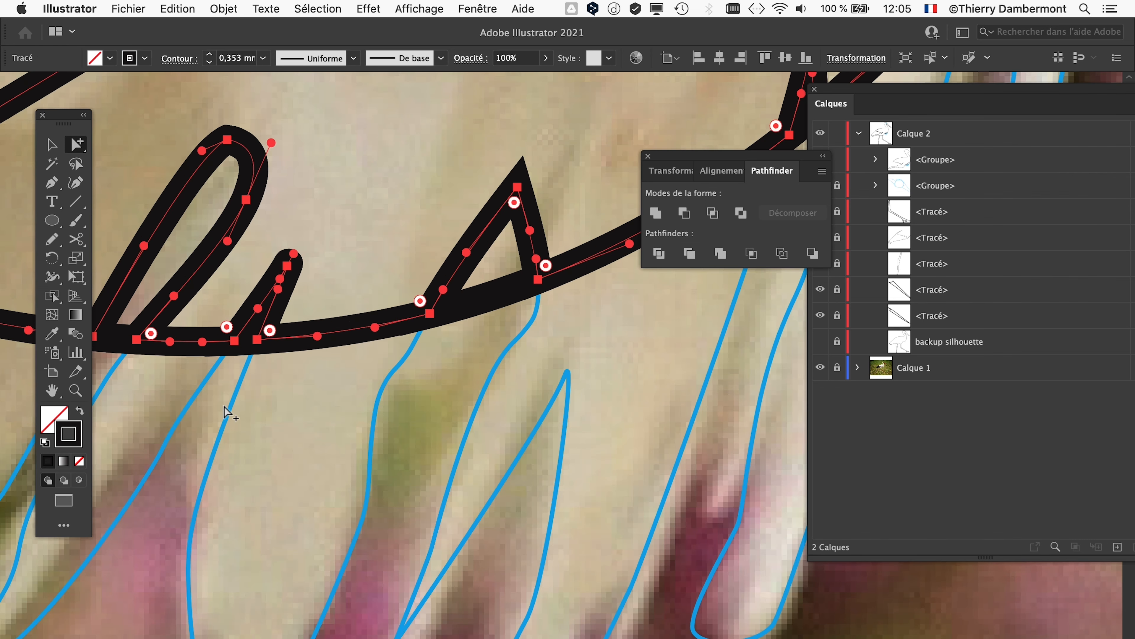
pyautogui.click(226, 406)
pyautogui.click(244, 325)
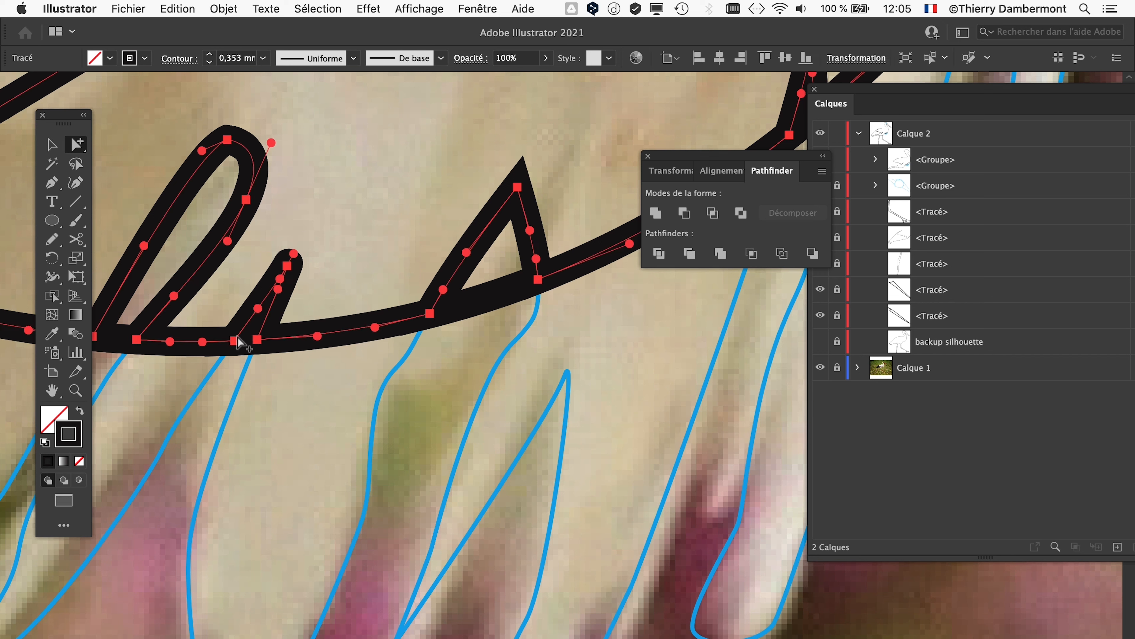
pyautogui.click(495, 282)
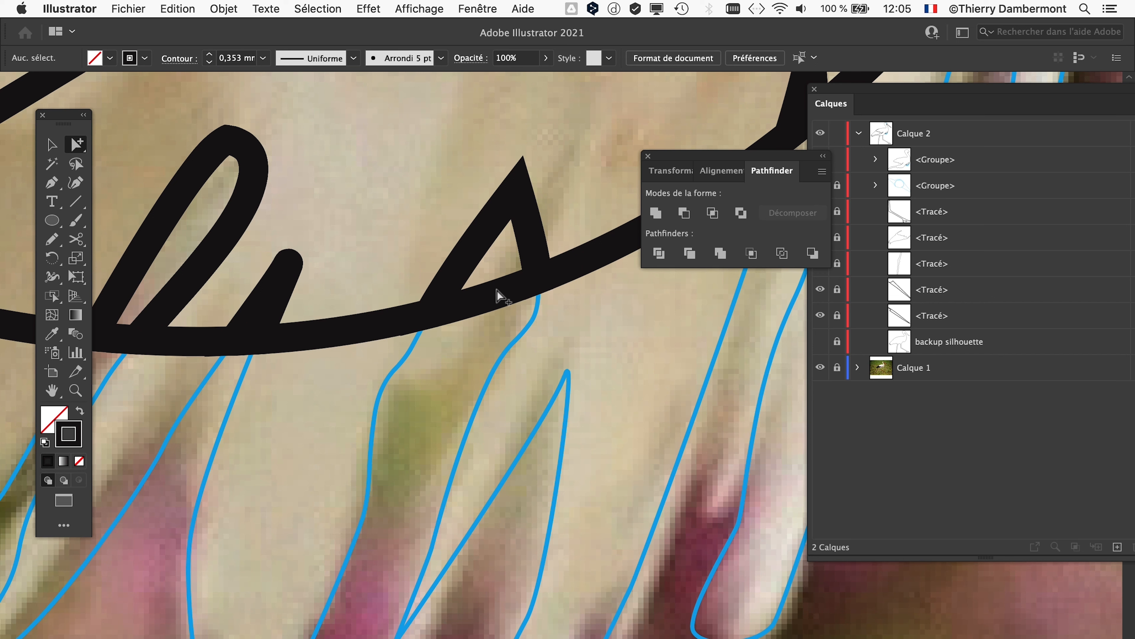
pyautogui.click(496, 291)
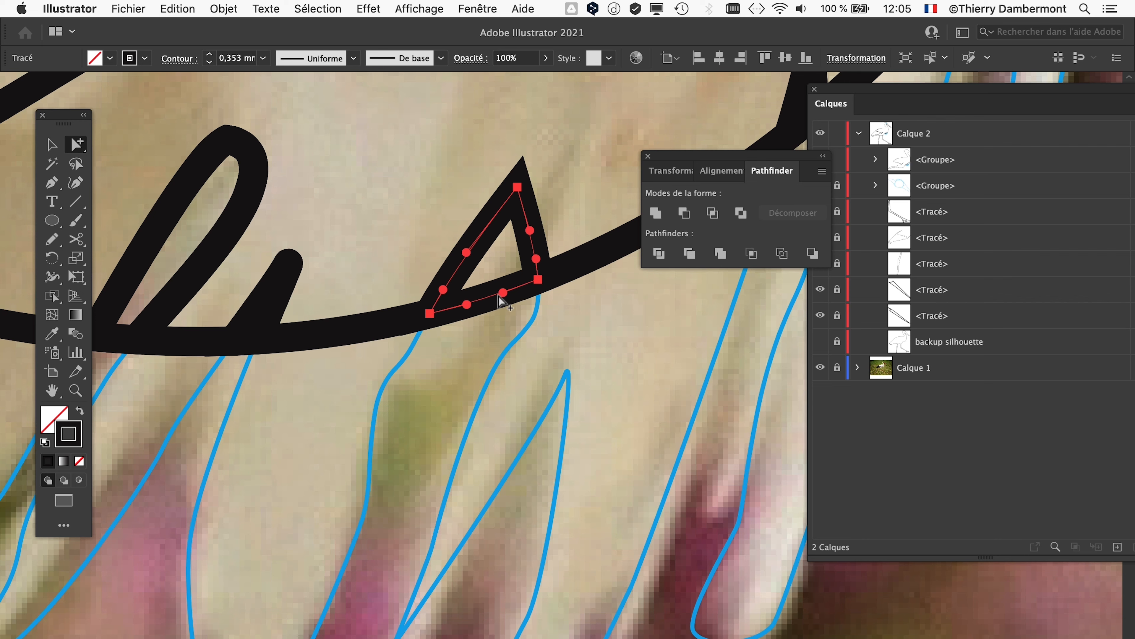
pyautogui.press('Delete')
pyautogui.hscroll(-5, 500, 322)
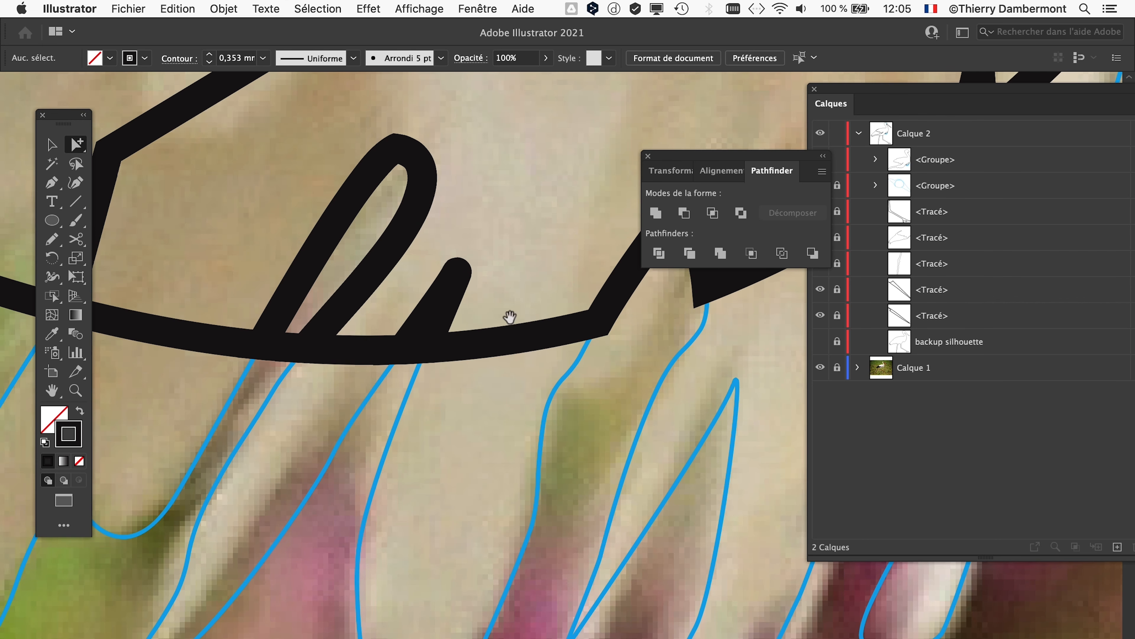
# Select the breast piece with the leftmost feathers in the divided group and colour its stroke magenta
pyautogui.click(302, 291)
pyautogui.click(257, 452)
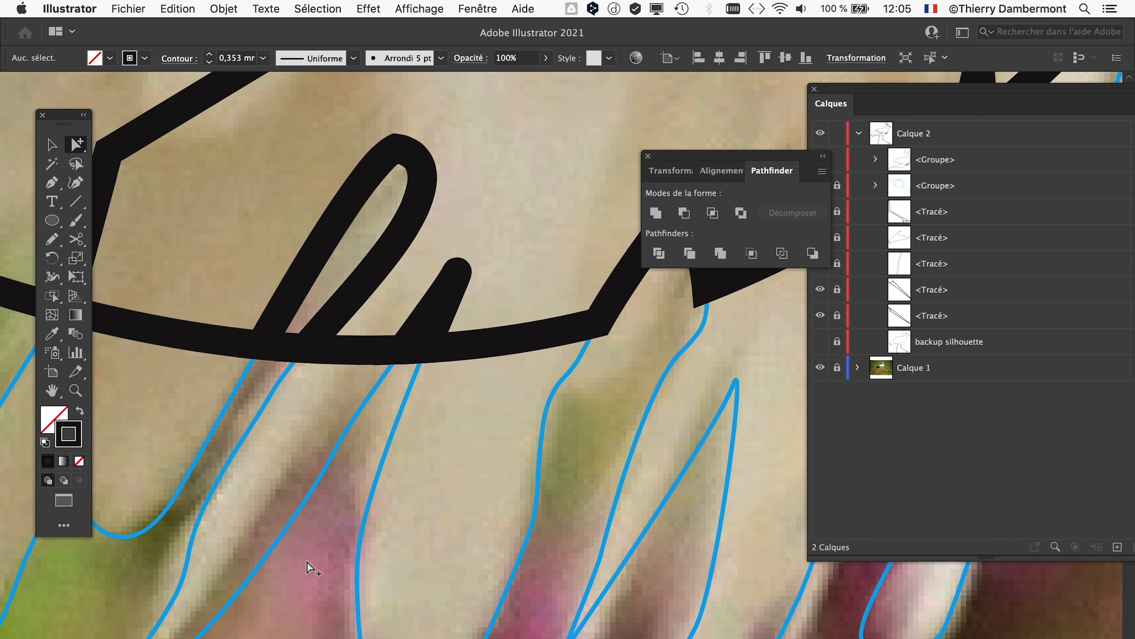
pyautogui.click(263, 271)
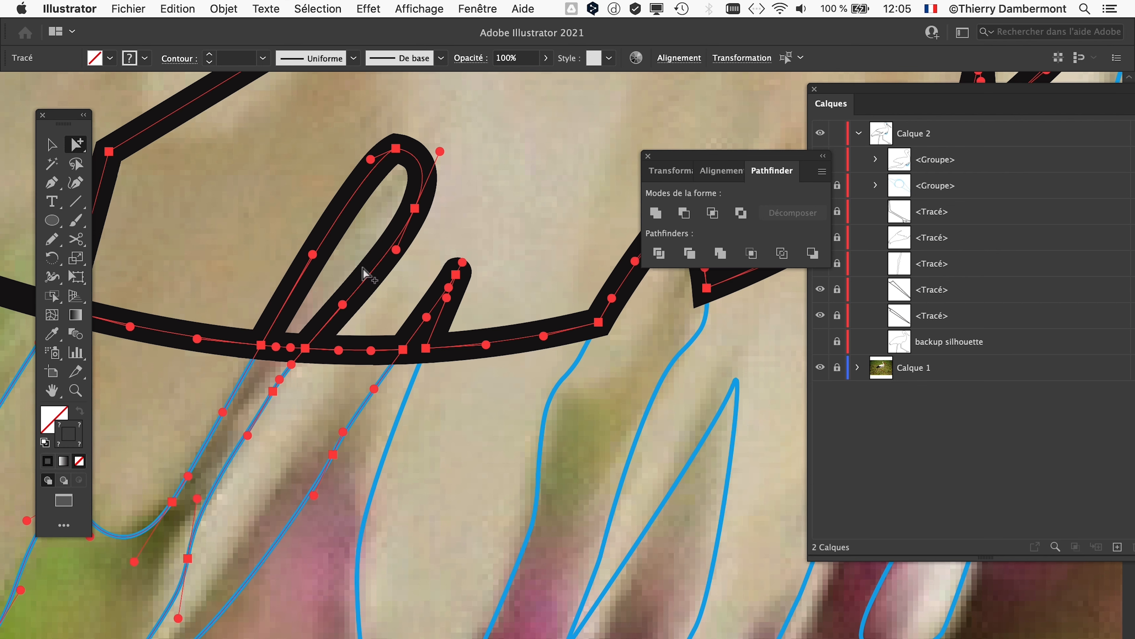
pyautogui.click(487, 8)
pyautogui.click(532, 500)
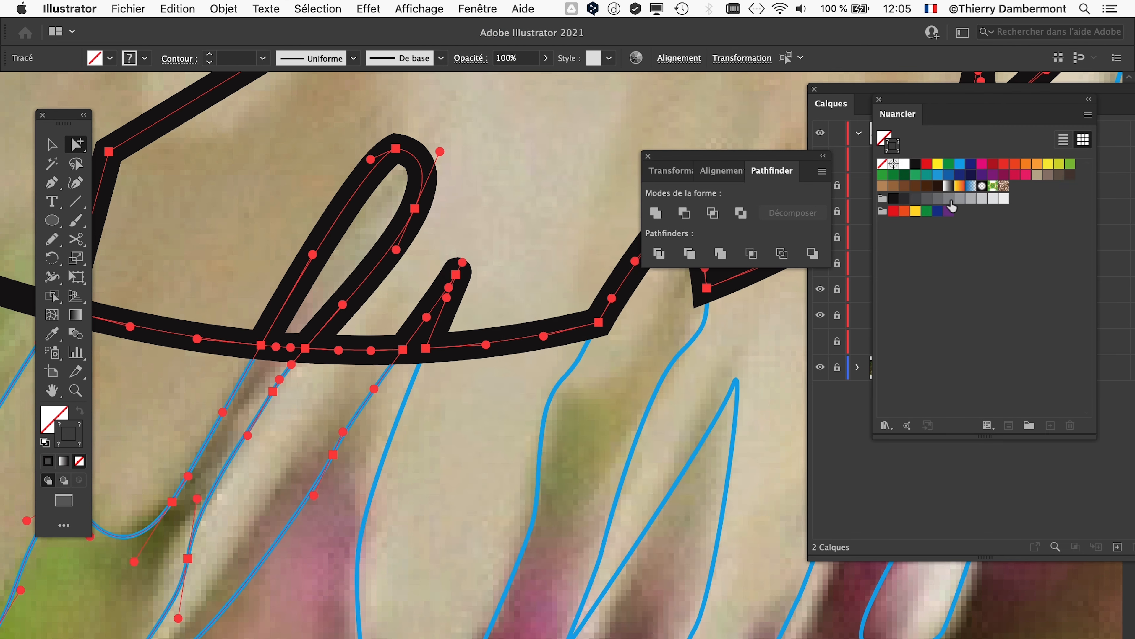
pyautogui.click(980, 165)
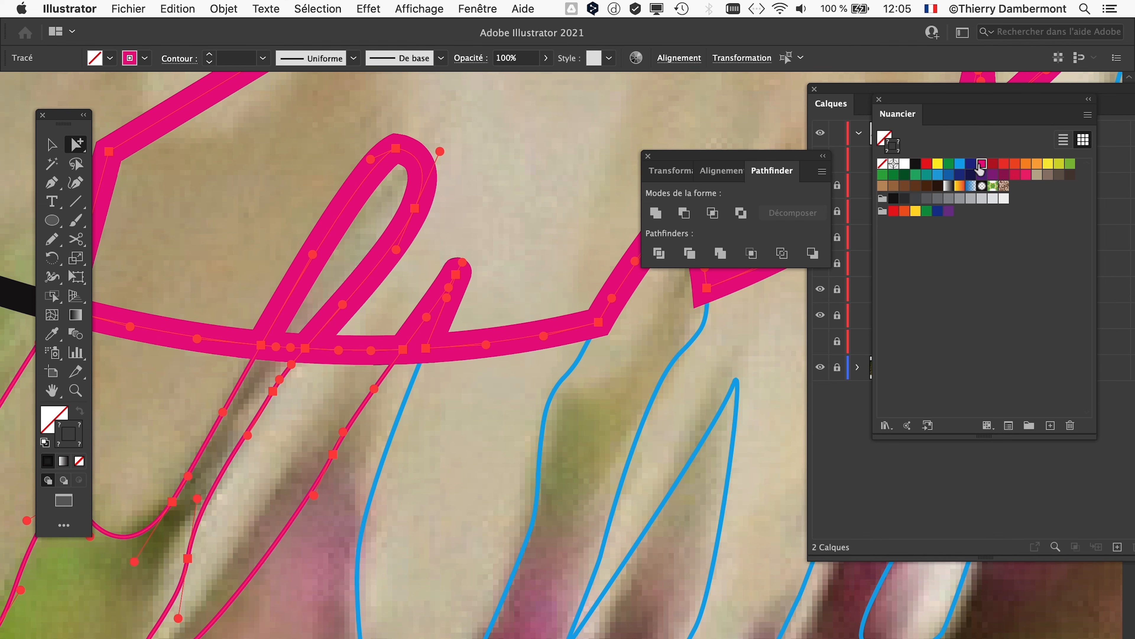
# Set the stroke weight of the magenta breast and leftmost feather pieces to 0.35 mm and deselect them
pyautogui.click(479, 7)
pyautogui.click(528, 325)
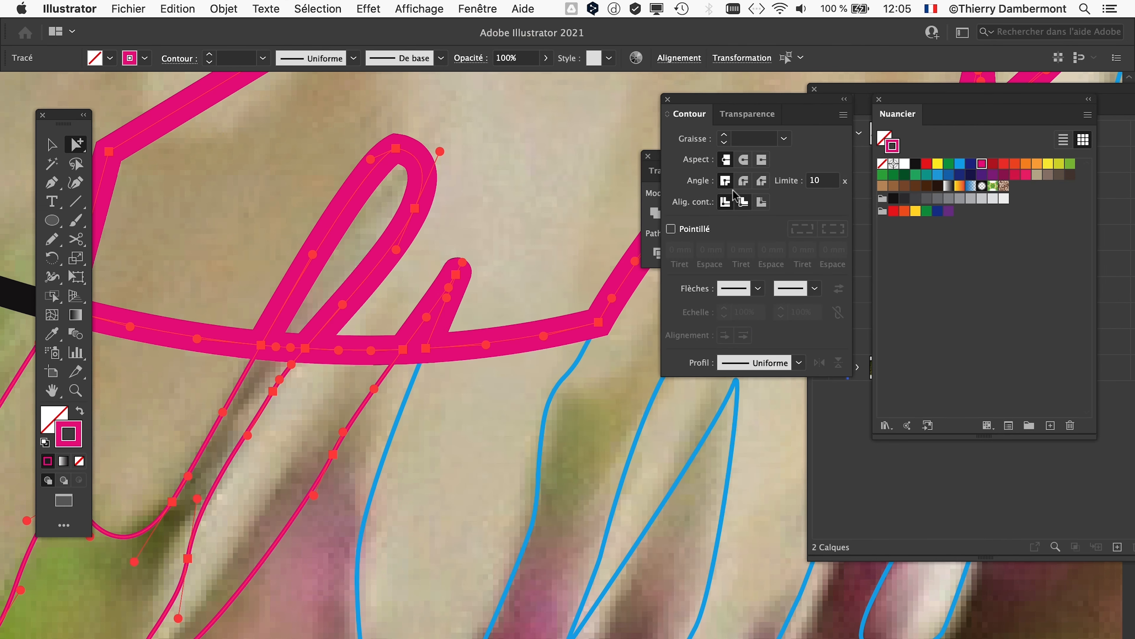
pyautogui.click(785, 138)
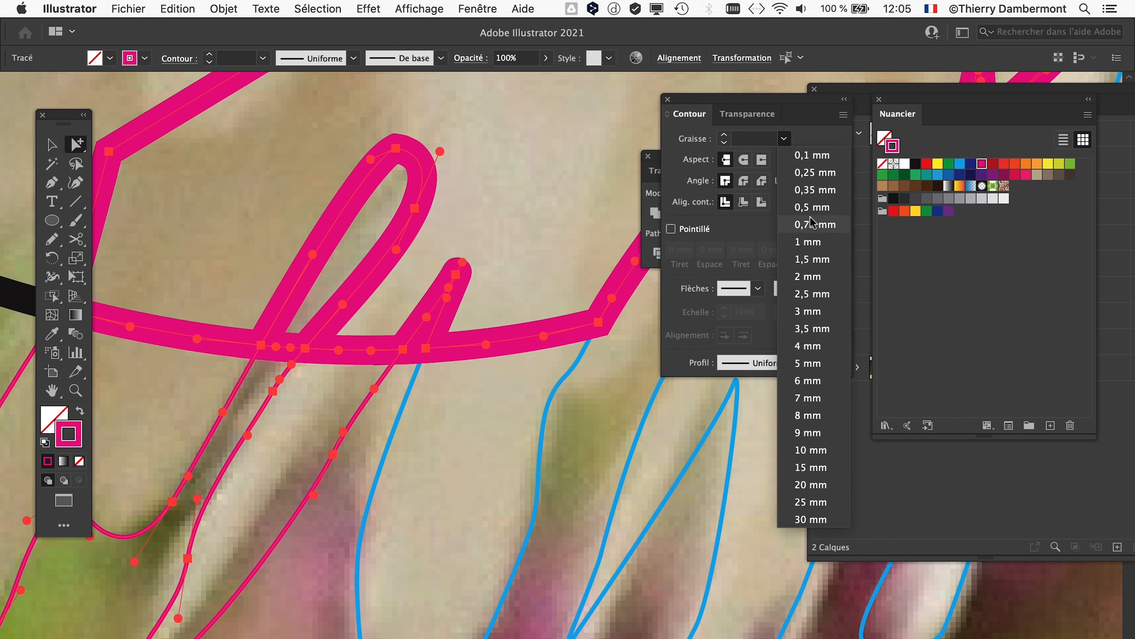
pyautogui.click(812, 191)
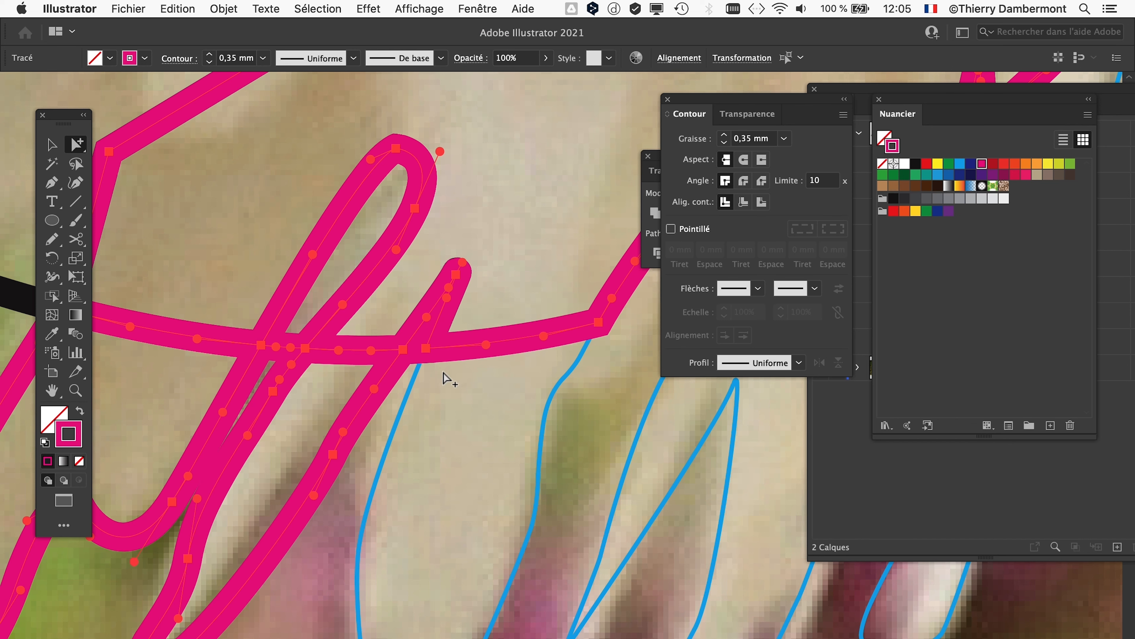
pyautogui.click(415, 411)
pyautogui.scroll(-2, 420, 412)
pyautogui.scroll(-4, 419, 411)
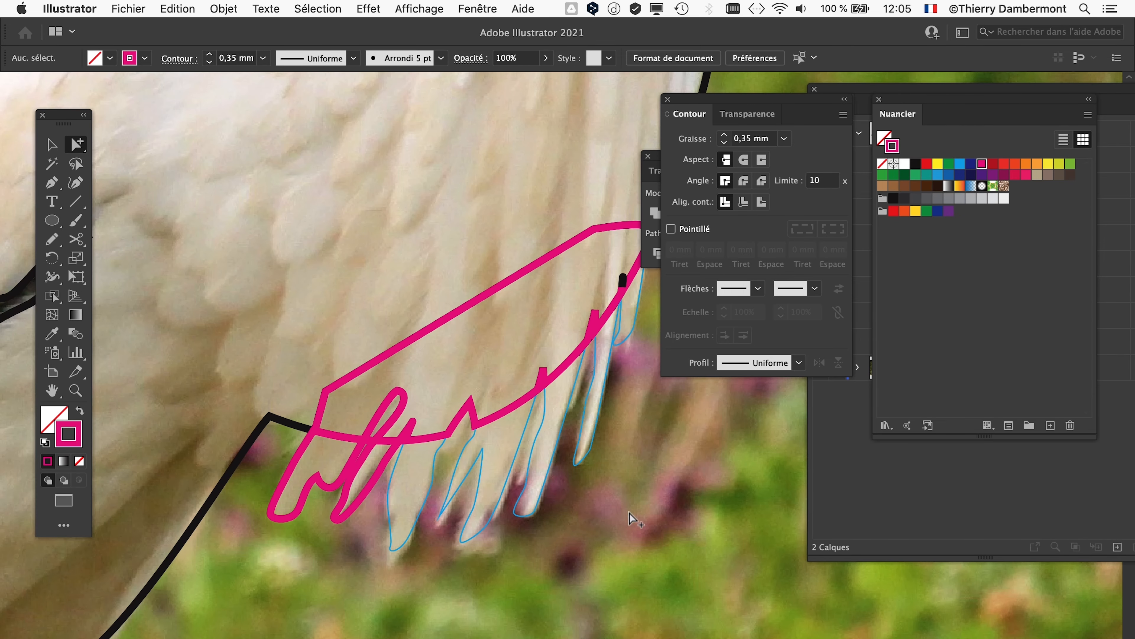
# Select the whole divided group of silhouette and feathers and give it a magenta stroke
pyautogui.click(524, 516)
pyautogui.moveTo(592, 523); pyautogui.dragTo(498, 543)
pyautogui.moveTo(627, 547); pyautogui.dragTo(418, 480)
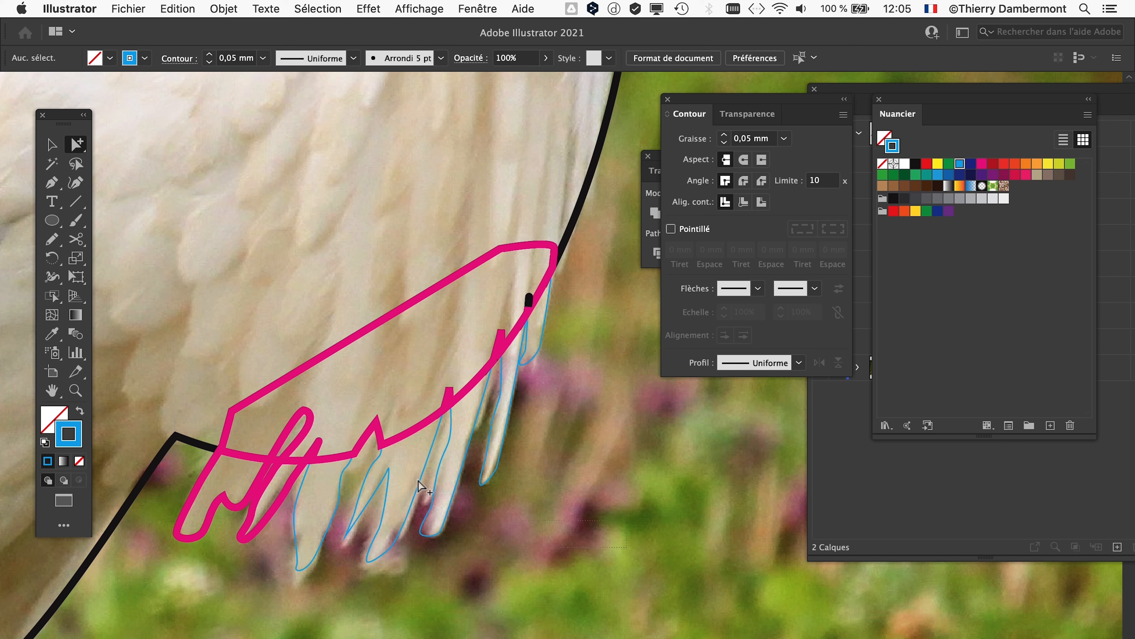
pyautogui.moveTo(270, 291); pyautogui.dragTo(270, 291)
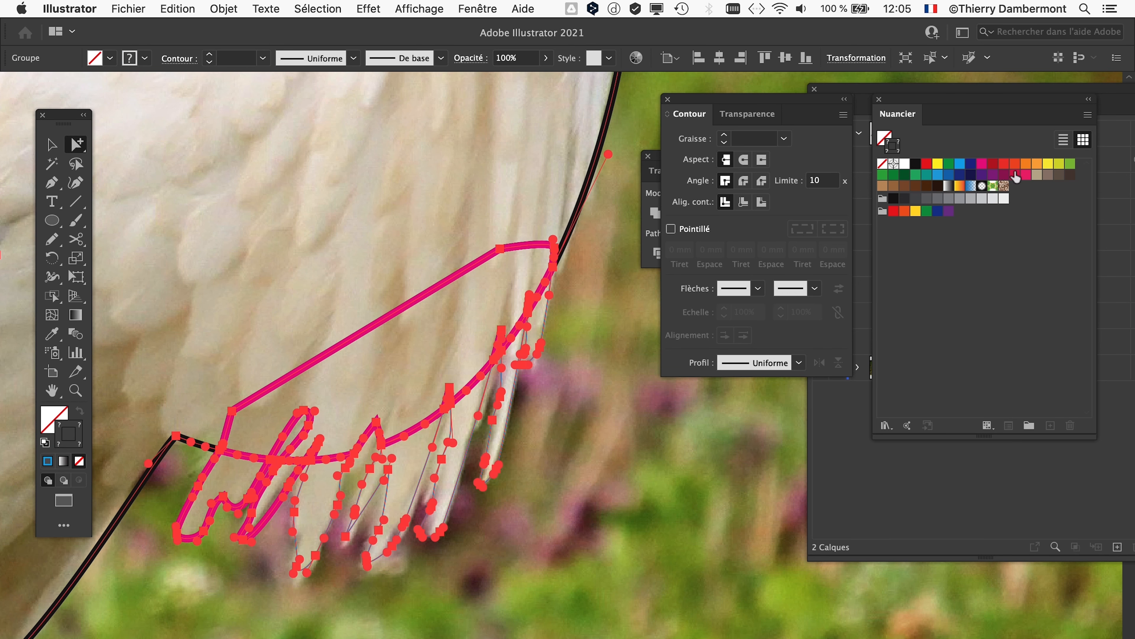
pyautogui.click(982, 164)
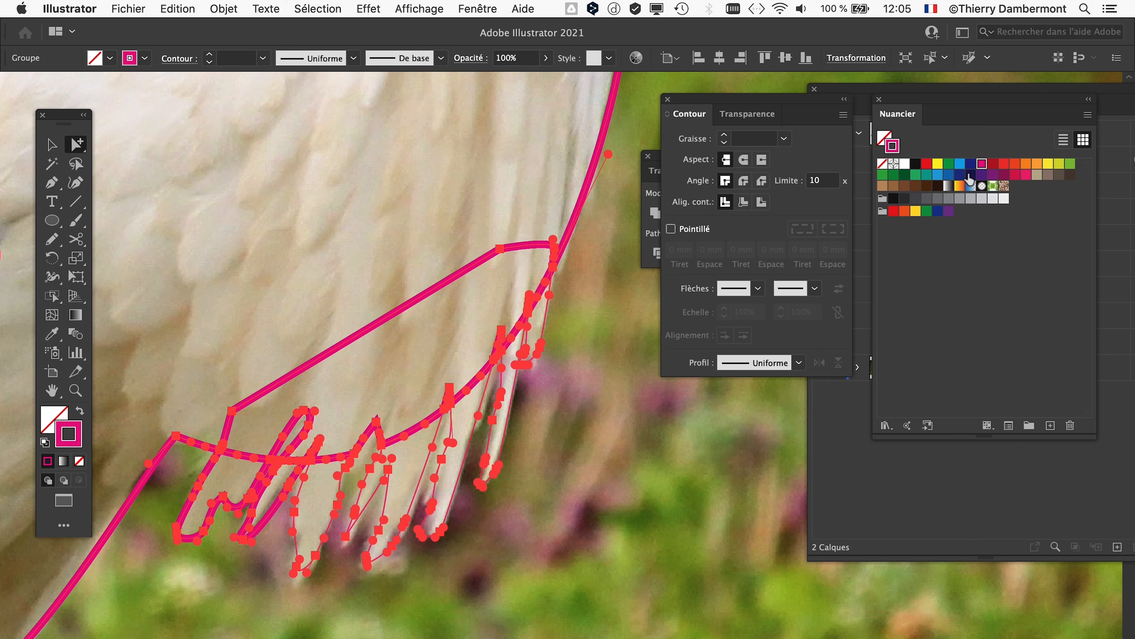
# Select the silhouette and the remaining feather pieces, set their stroke weight to 0.35 mm and deselect them
pyautogui.click(602, 419)
pyautogui.moveTo(322, 286); pyautogui.dragTo(527, 358)
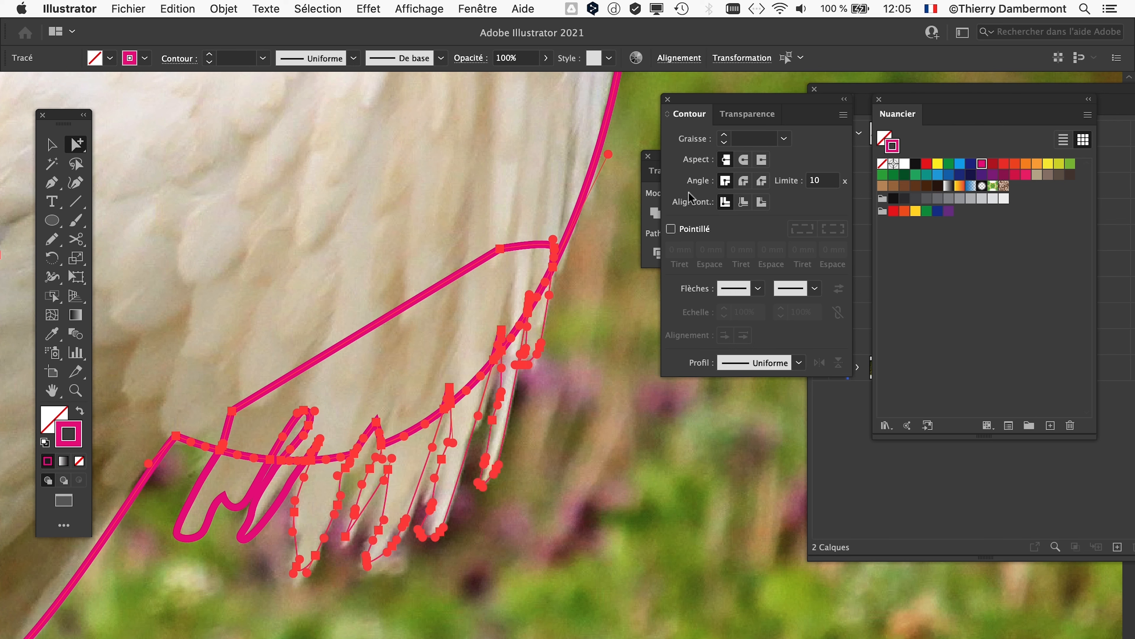
pyautogui.click(784, 140)
pyautogui.click(814, 190)
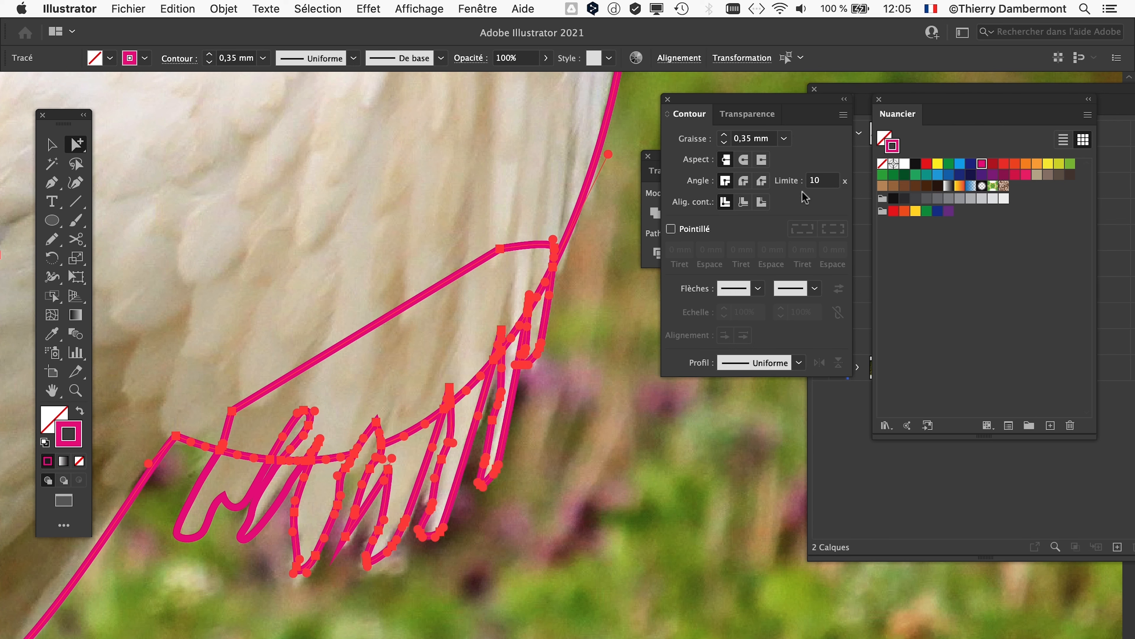
pyautogui.click(424, 449)
# Delete the rounded loop piece protruding above the body outline between the first breast feathers
pyautogui.scroll(3, 361, 459)
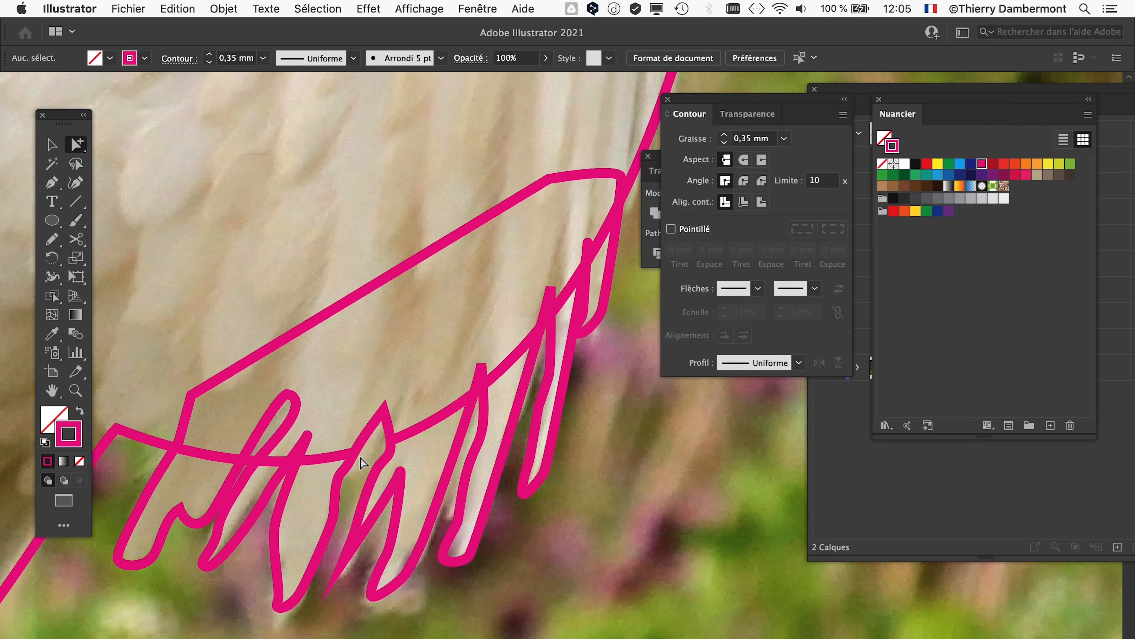
pyautogui.scroll(3, 251, 446)
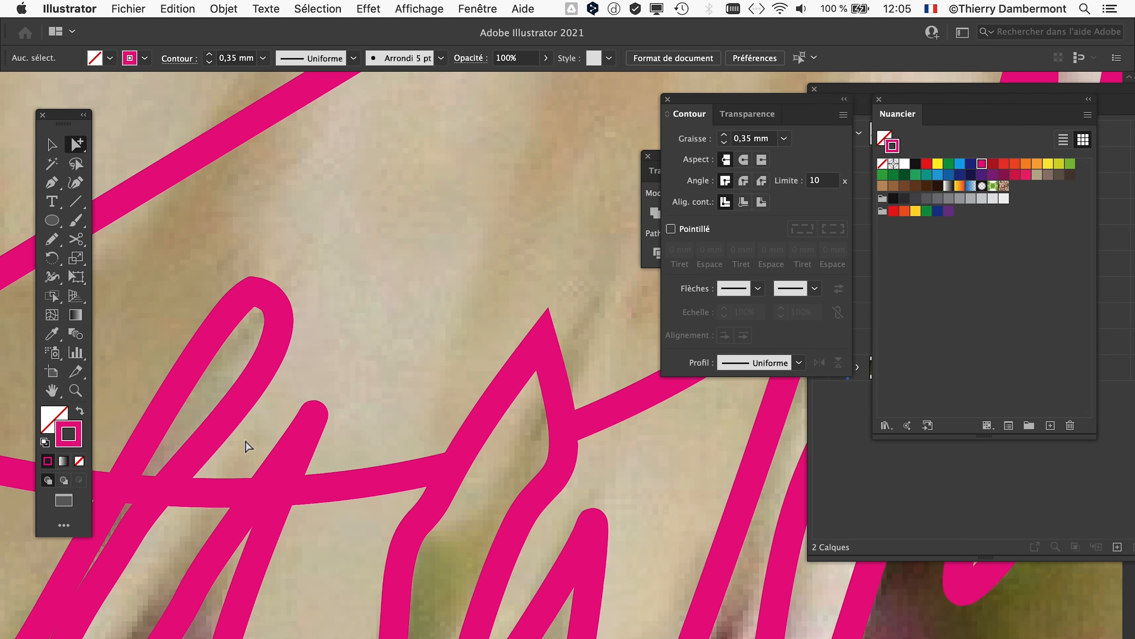
pyautogui.moveTo(315, 436); pyautogui.dragTo(587, 353)
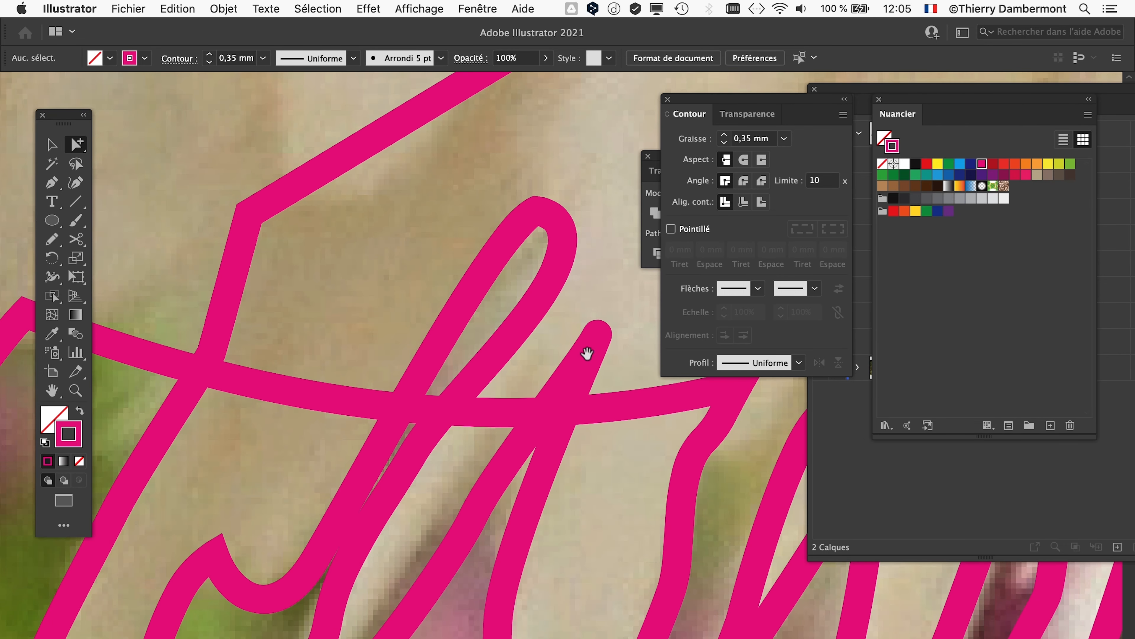
pyautogui.click(434, 359)
pyautogui.click(436, 381)
pyautogui.click(427, 409)
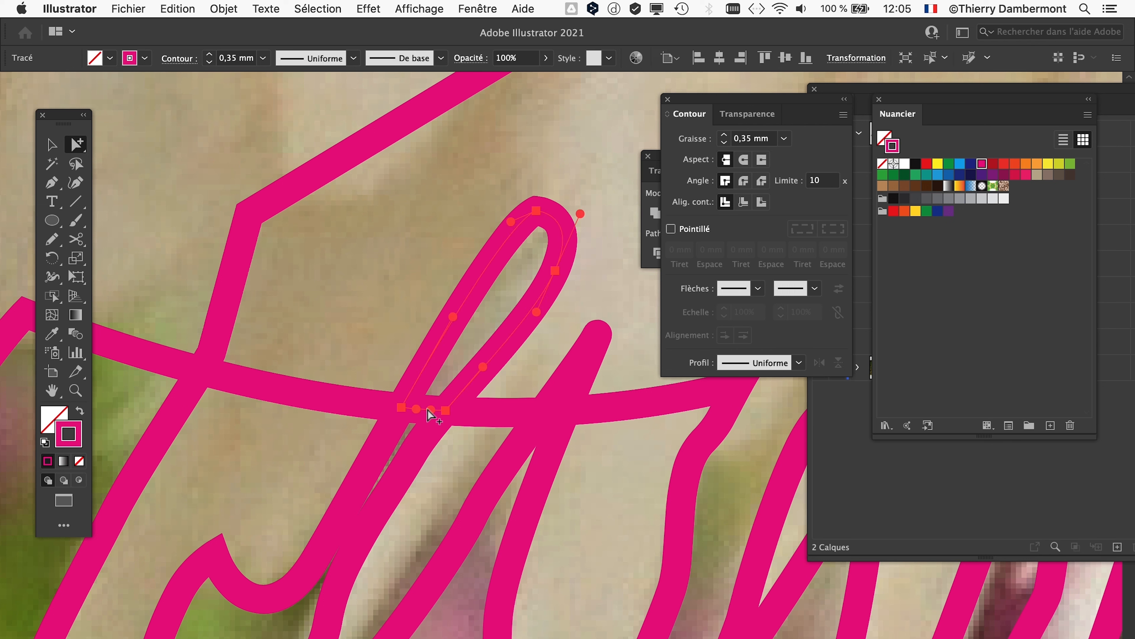
pyautogui.press('Delete')
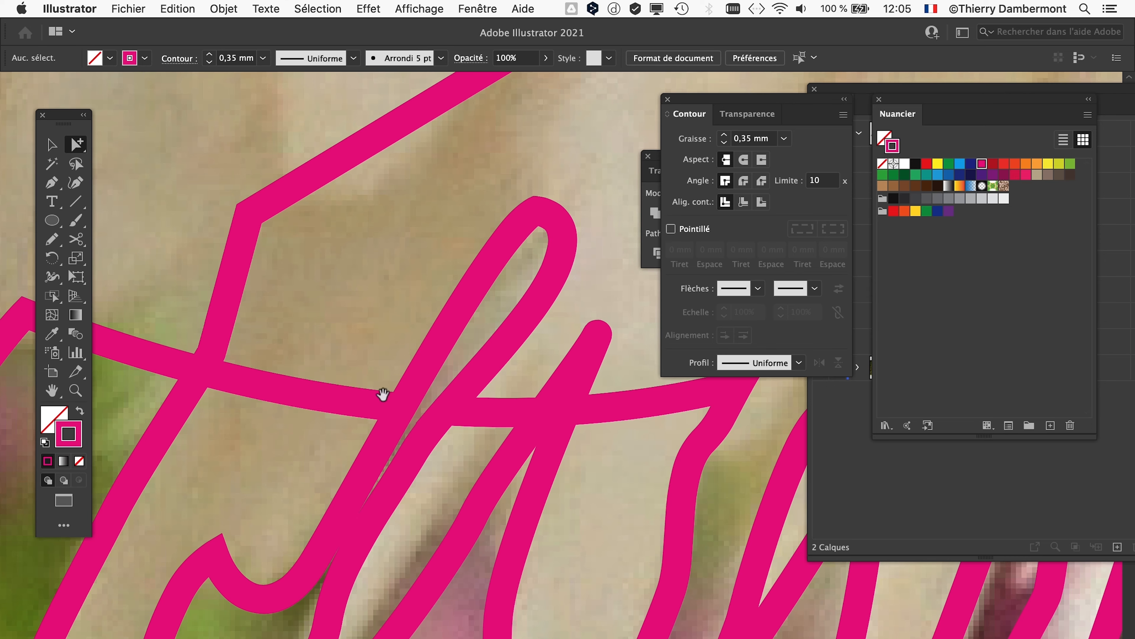
# Delete the small pointed piece above the body outline just right of the rounded feather gap
pyautogui.moveTo(383, 395)
pyautogui.mouseDown()
pyautogui.moveTo(215, 355)
pyautogui.moveTo(130, 373)
pyautogui.mouseUp()
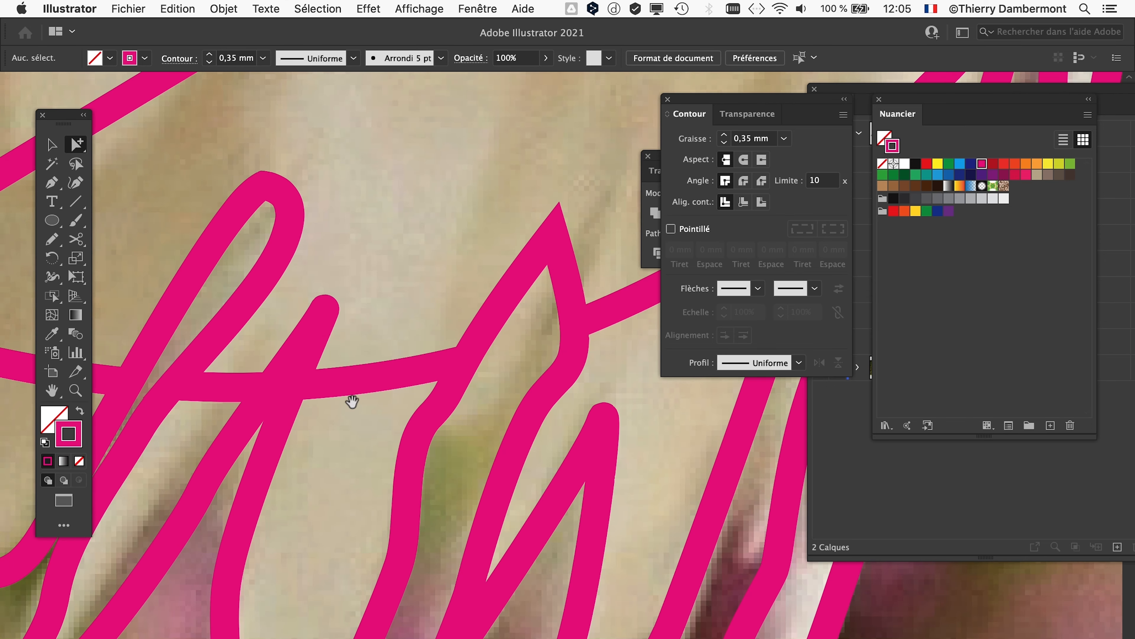
pyautogui.click(283, 386)
pyautogui.press('Delete')
pyautogui.moveTo(403, 422); pyautogui.dragTo(221, 441)
pyautogui.scroll(-4, 367, 447)
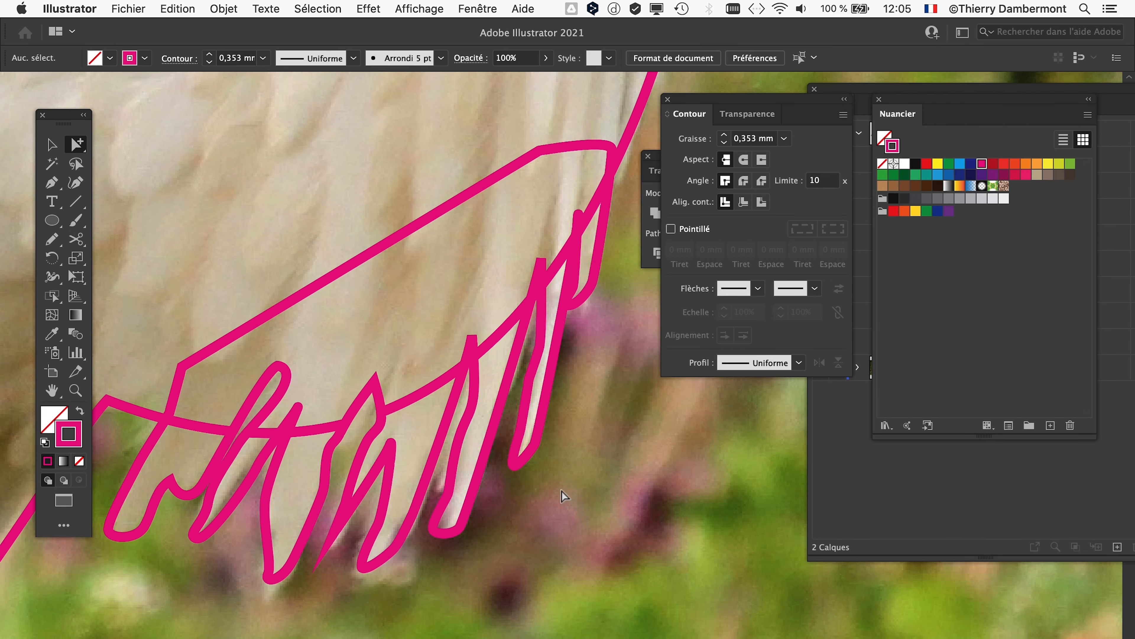
# Select the entire divided group, set its stroke weight to 0.1 mm and deselect it
pyautogui.moveTo(668, 526)
pyautogui.mouseDown()
pyautogui.moveTo(509, 487)
pyautogui.moveTo(127, 170)
pyautogui.mouseUp()
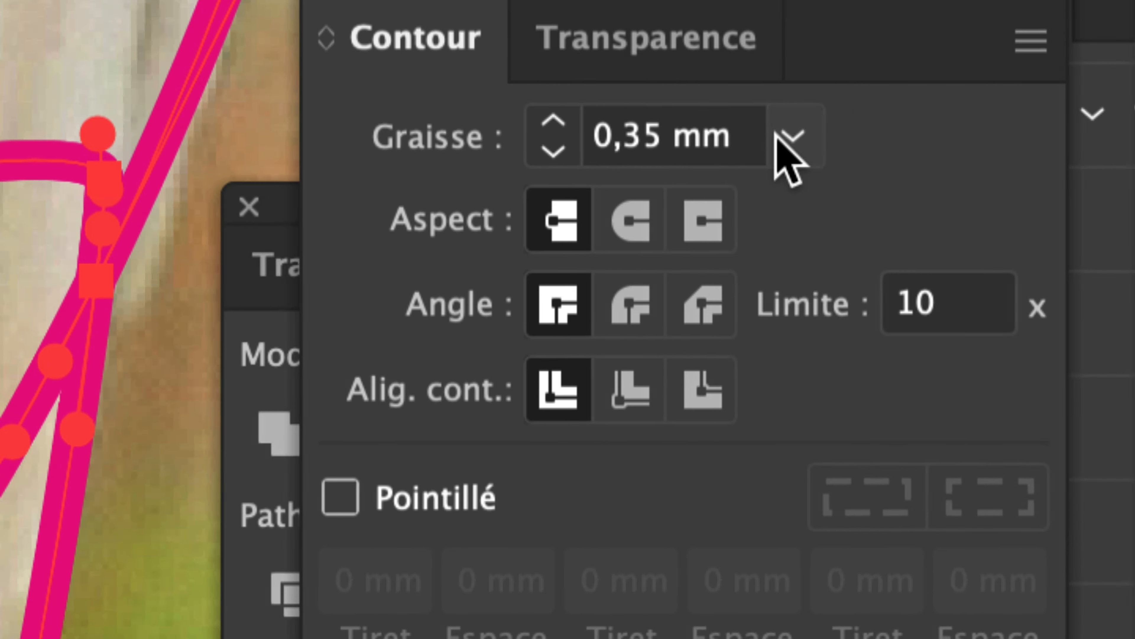
pyautogui.click(784, 138)
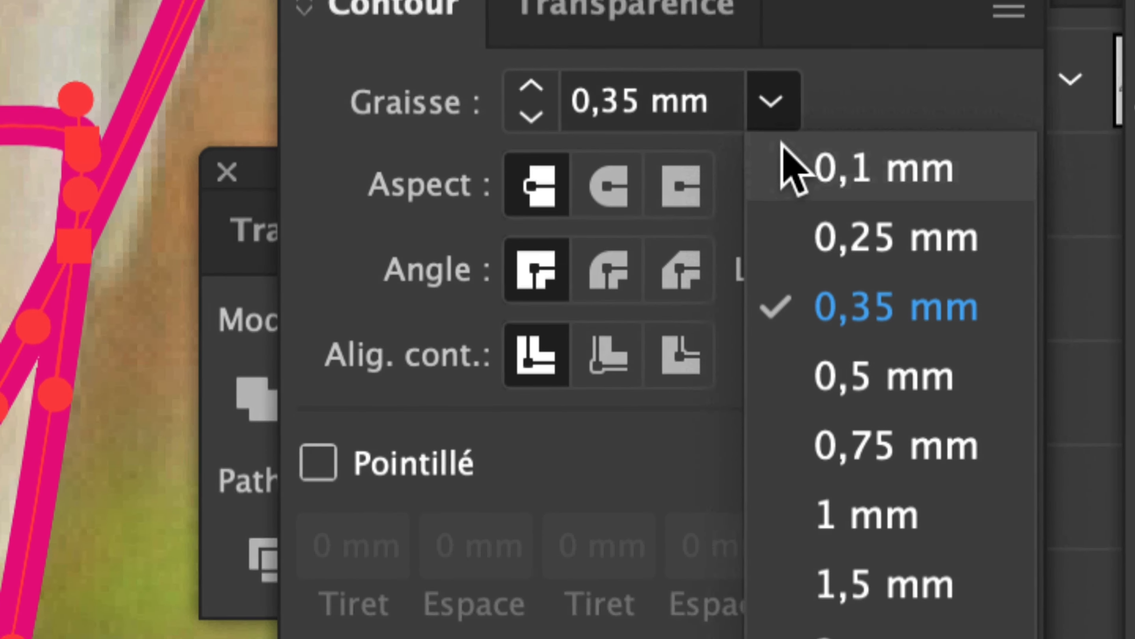
pyautogui.click(791, 141)
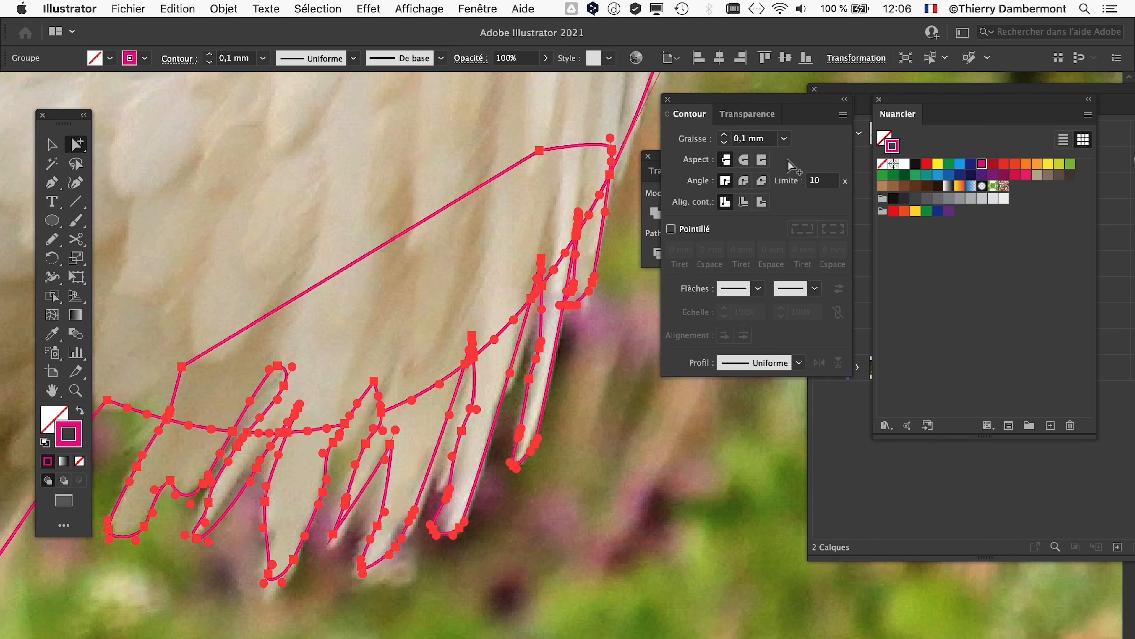
pyautogui.click(510, 374)
# Delete the narrow triangular piece above the body outline right of the middle breast feathers
pyautogui.scroll(3, 494, 367)
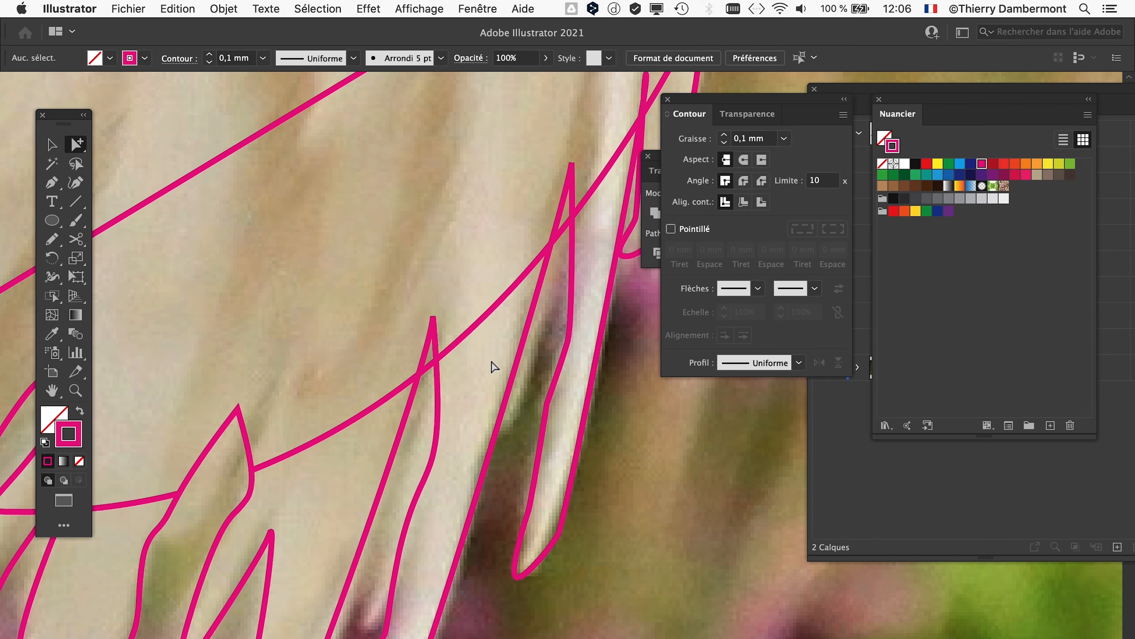
pyautogui.scroll(2, 430, 371)
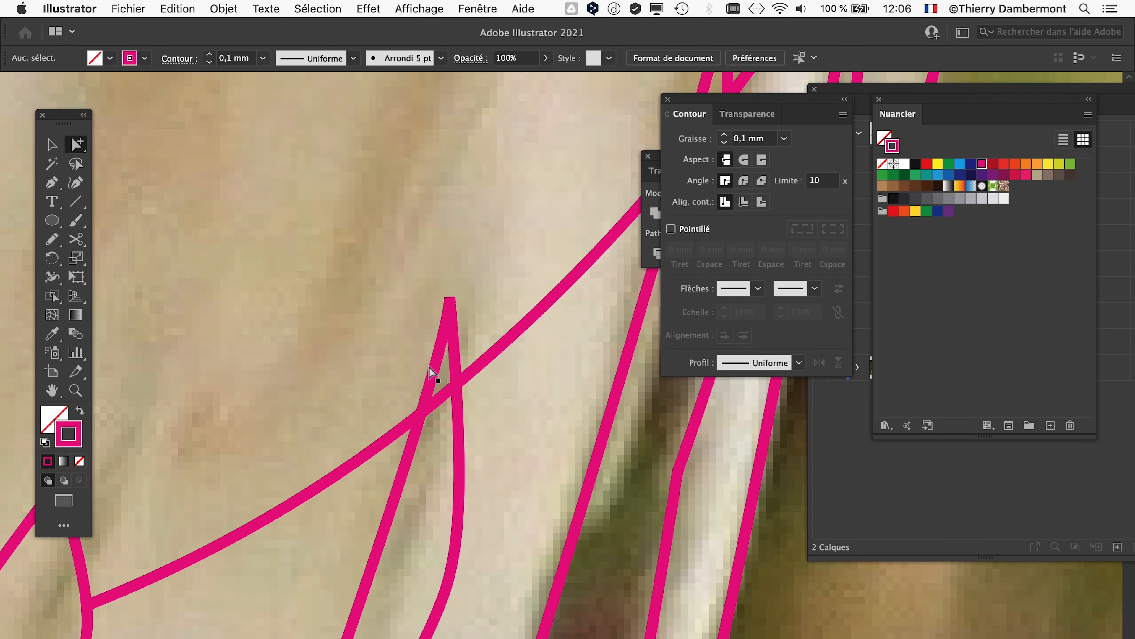
pyautogui.click(441, 396)
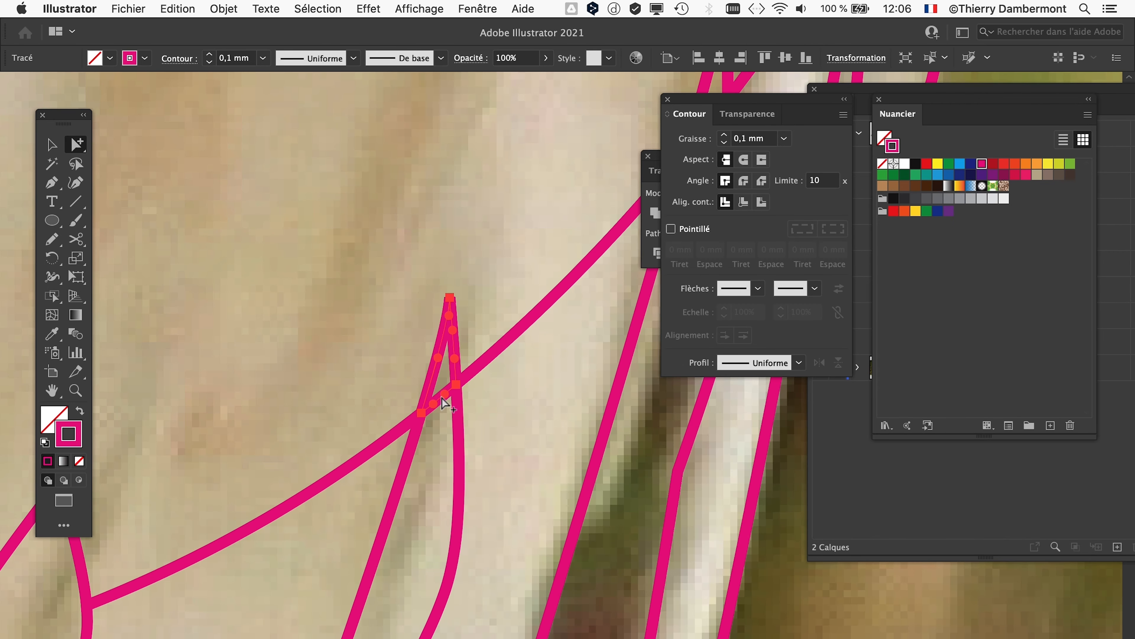
pyautogui.click(443, 404)
pyautogui.scroll(-3, 445, 405)
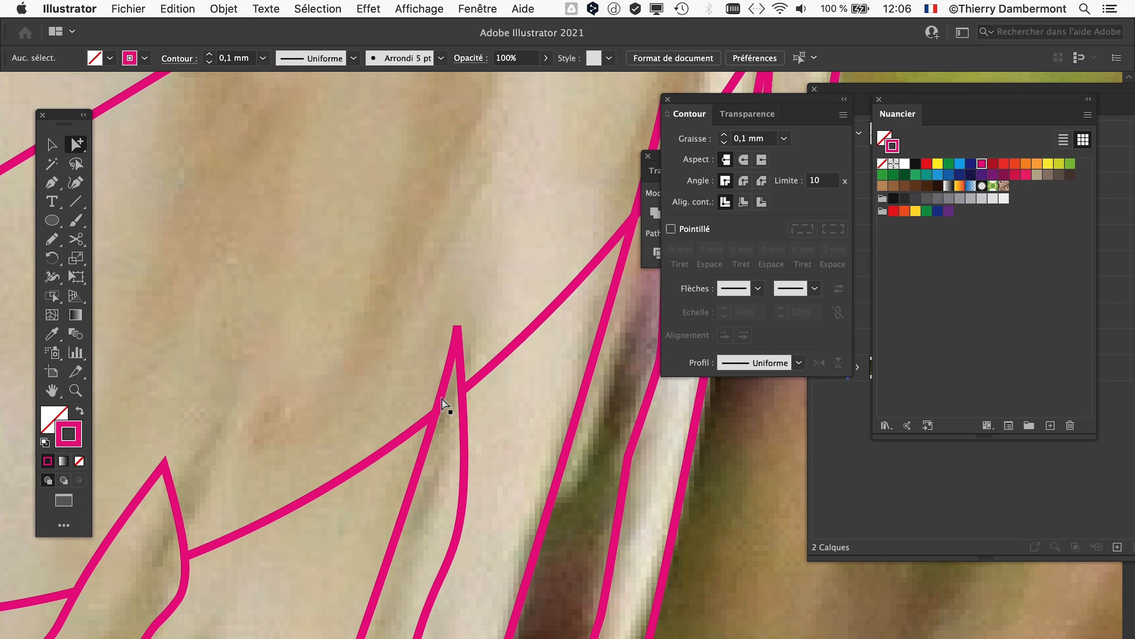
# Delete the next narrow spike piece above the body outline, between the two slender feathers further right
pyautogui.scroll(-2, 335, 463)
pyautogui.scroll(3, 393, 482)
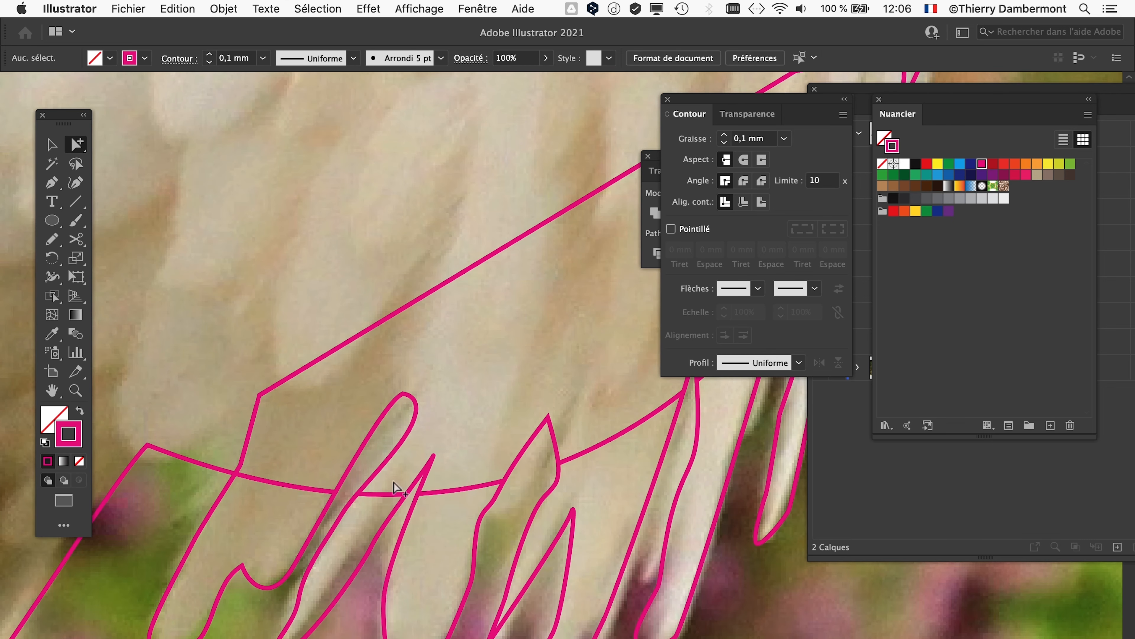
pyautogui.scroll(5, 339, 499)
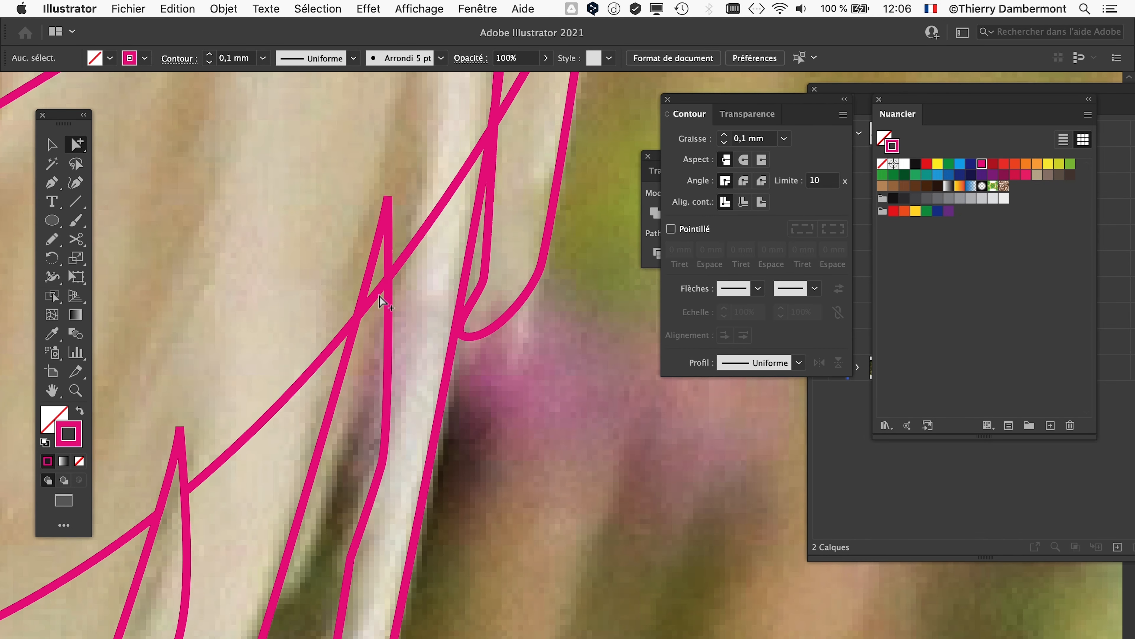
pyautogui.click(379, 296)
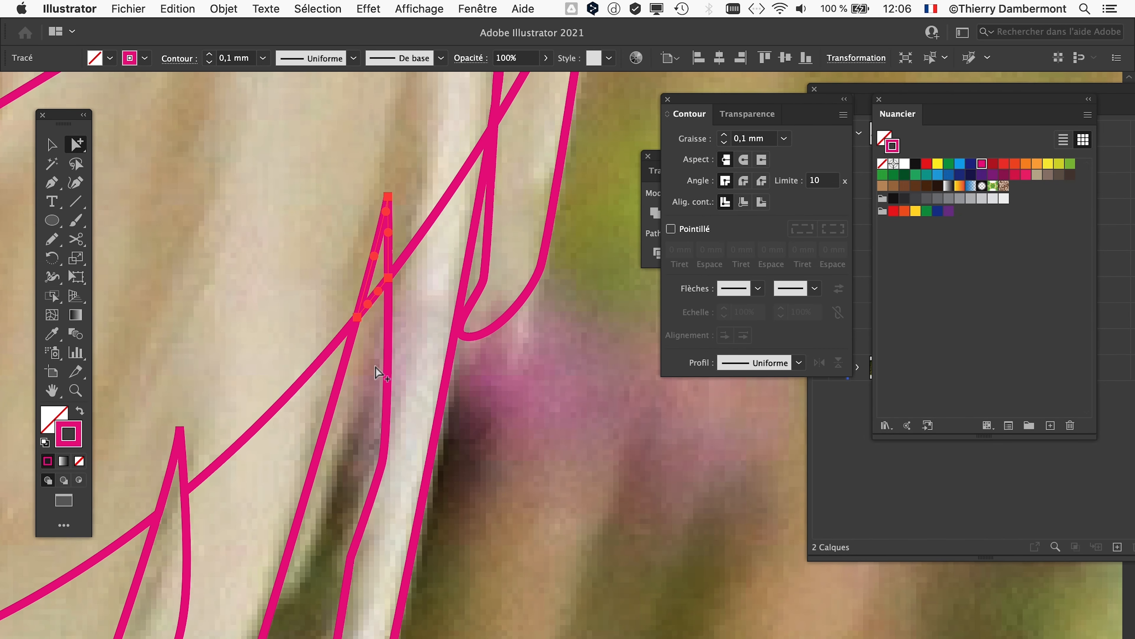
pyautogui.click(382, 281)
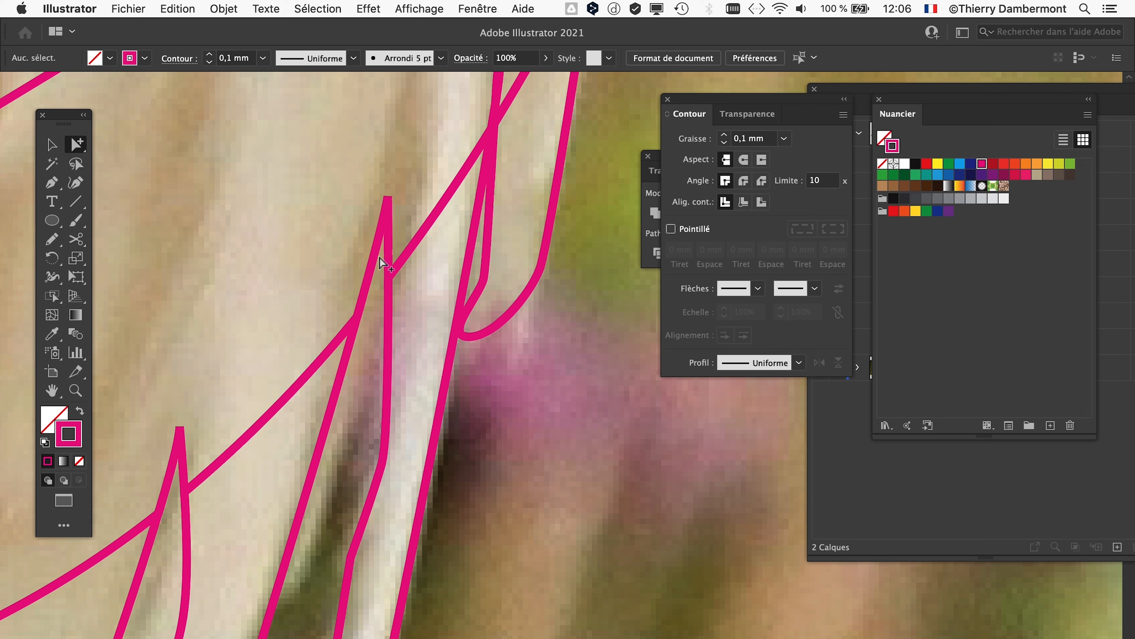
# Examine the feather tips along the body outline for leftover division pieces
pyautogui.moveTo(512, 203); pyautogui.dragTo(493, 347)
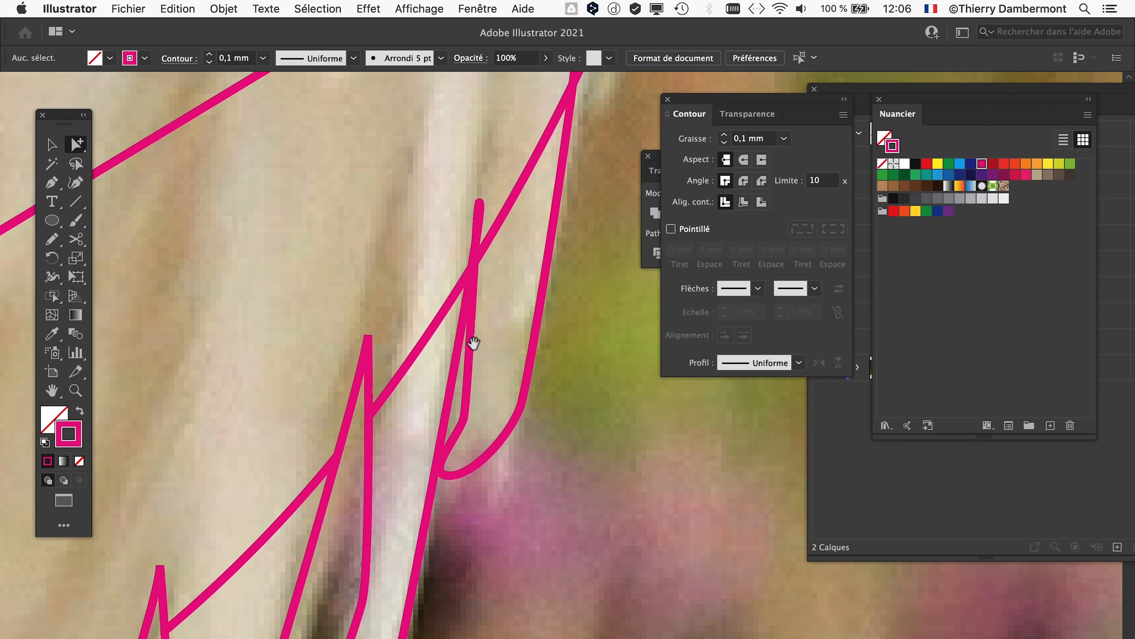
pyautogui.scroll(-1, 440, 368)
pyautogui.scroll(-1, 447, 325)
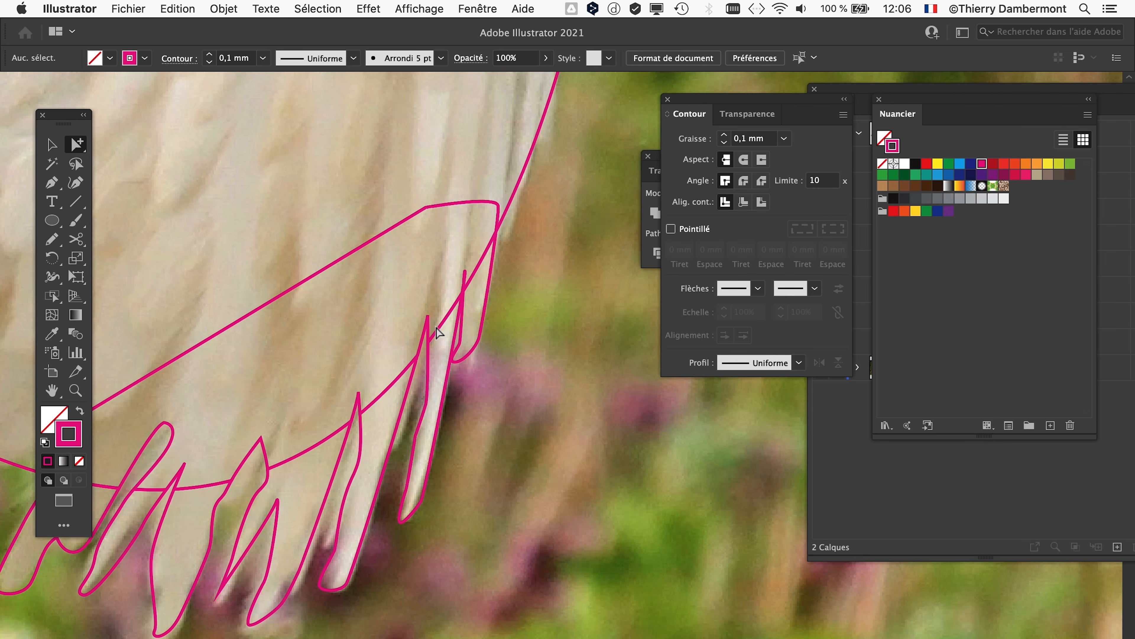
pyautogui.scroll(-1, 313, 434)
pyautogui.scroll(5, 292, 472)
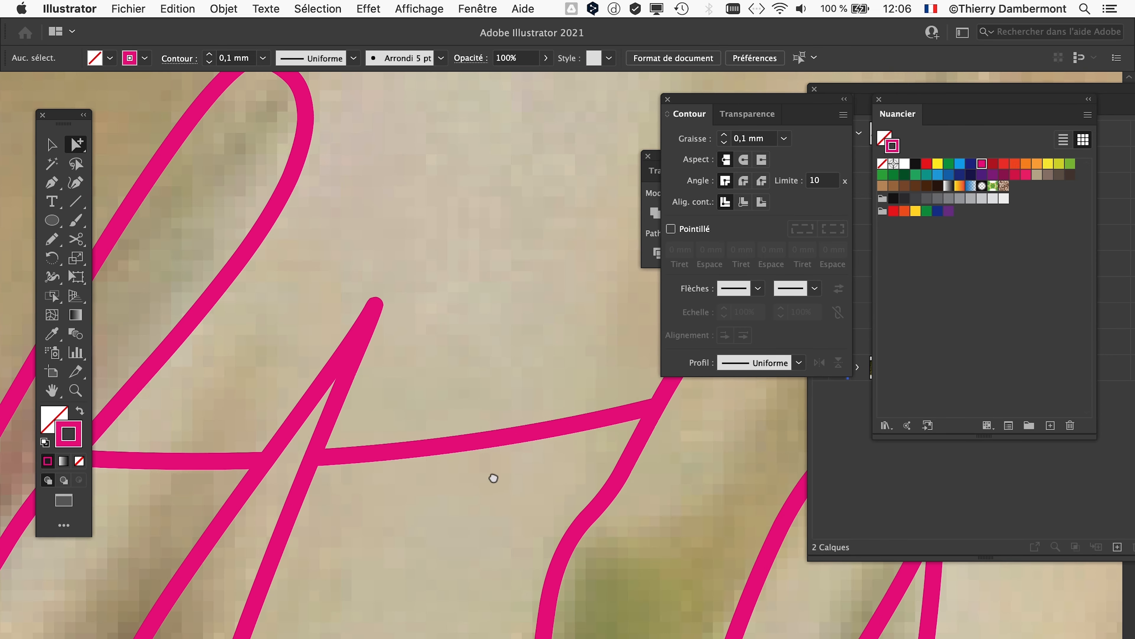
pyautogui.moveTo(494, 476); pyautogui.dragTo(470, 528)
pyautogui.scroll(-3, 484, 527)
pyautogui.scroll(1, 580, 518)
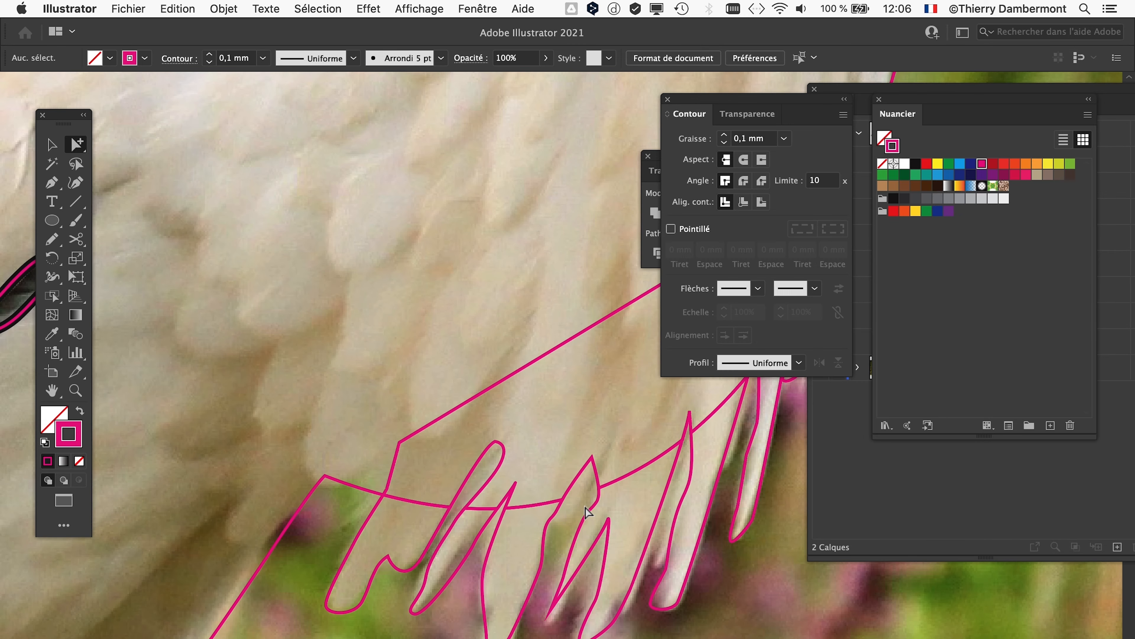
# Select all the divided body and breast feather pieces, unite them into a single outline and deselect it
pyautogui.scroll(-1, 580, 519)
pyautogui.scroll(4, 302, 371)
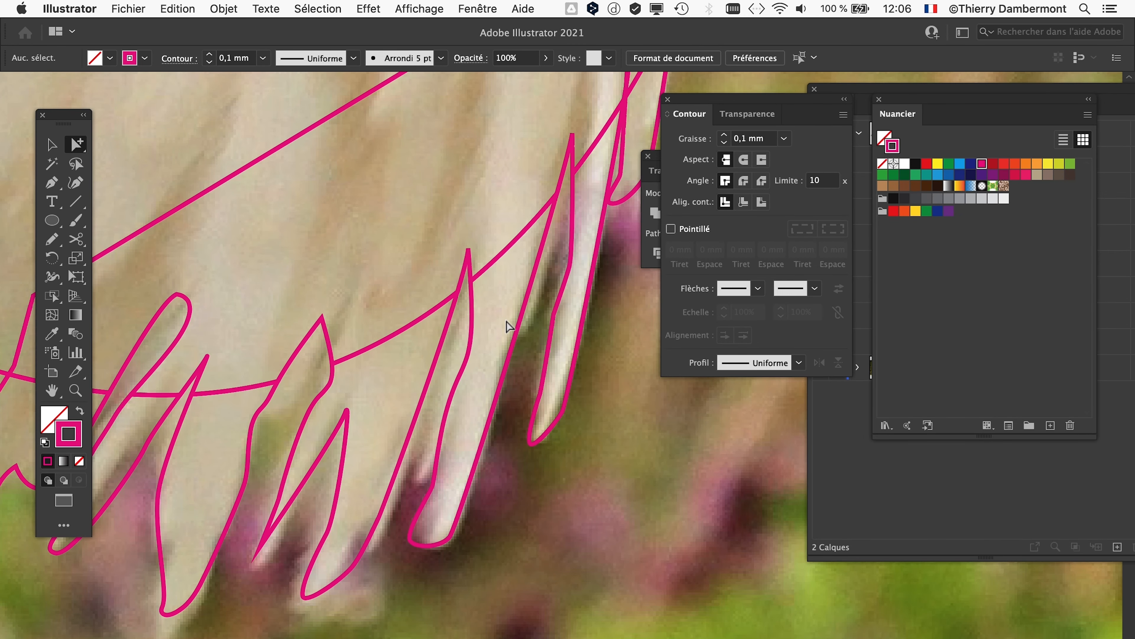
pyautogui.scroll(-2, 507, 322)
pyautogui.press('v')
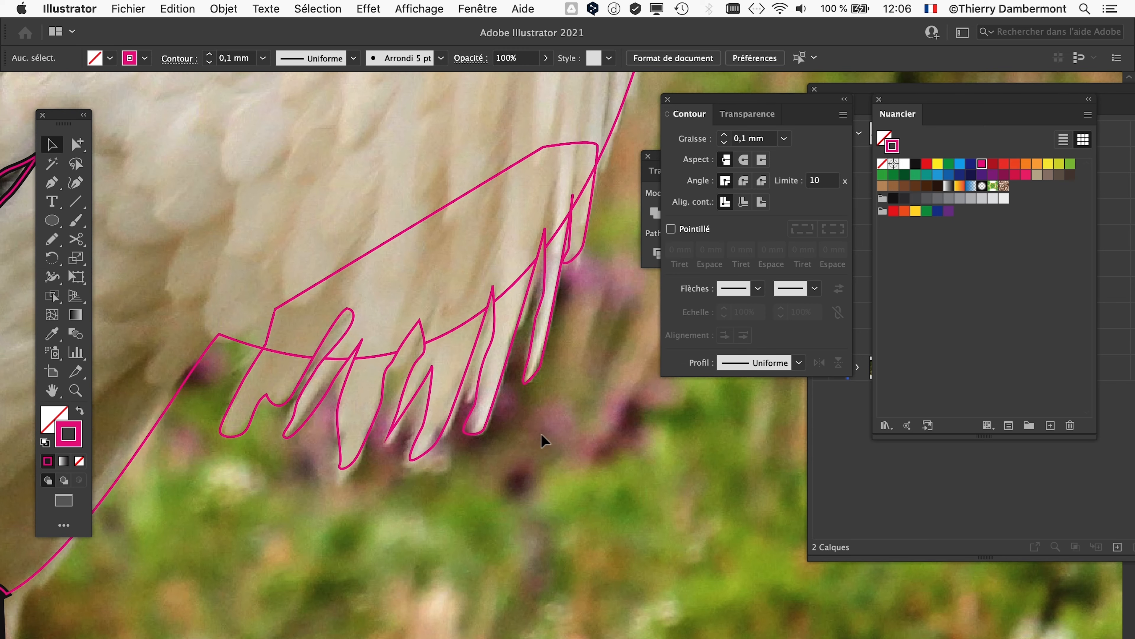
pyautogui.press('super+a')
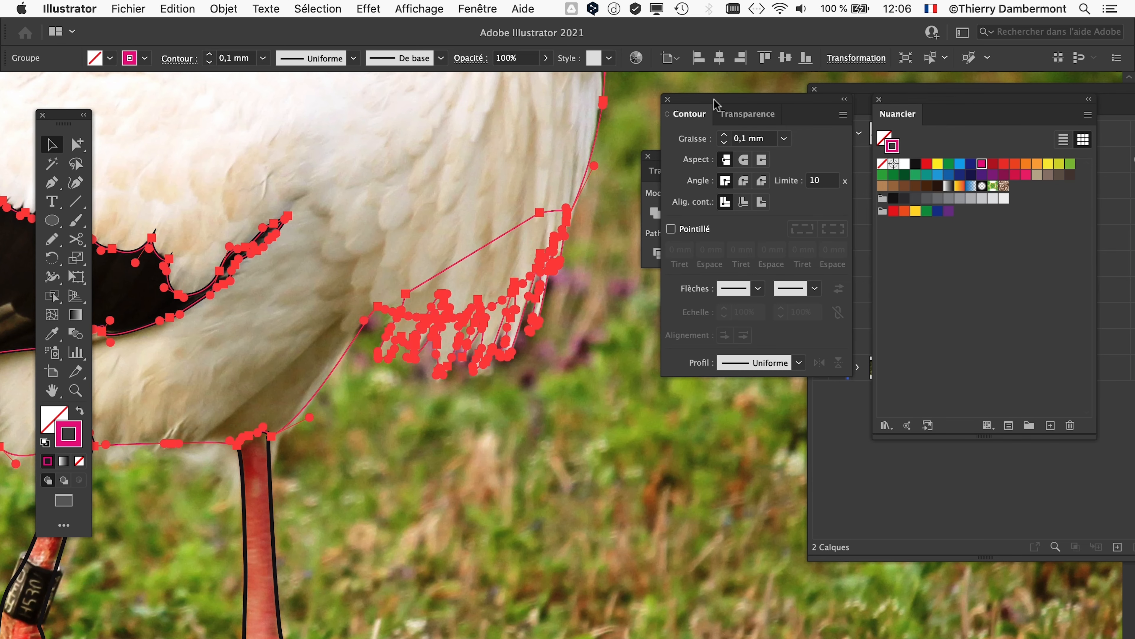
pyautogui.moveTo(714, 100); pyautogui.dragTo(653, 497)
pyautogui.moveTo(663, 157); pyautogui.dragTo(597, 294)
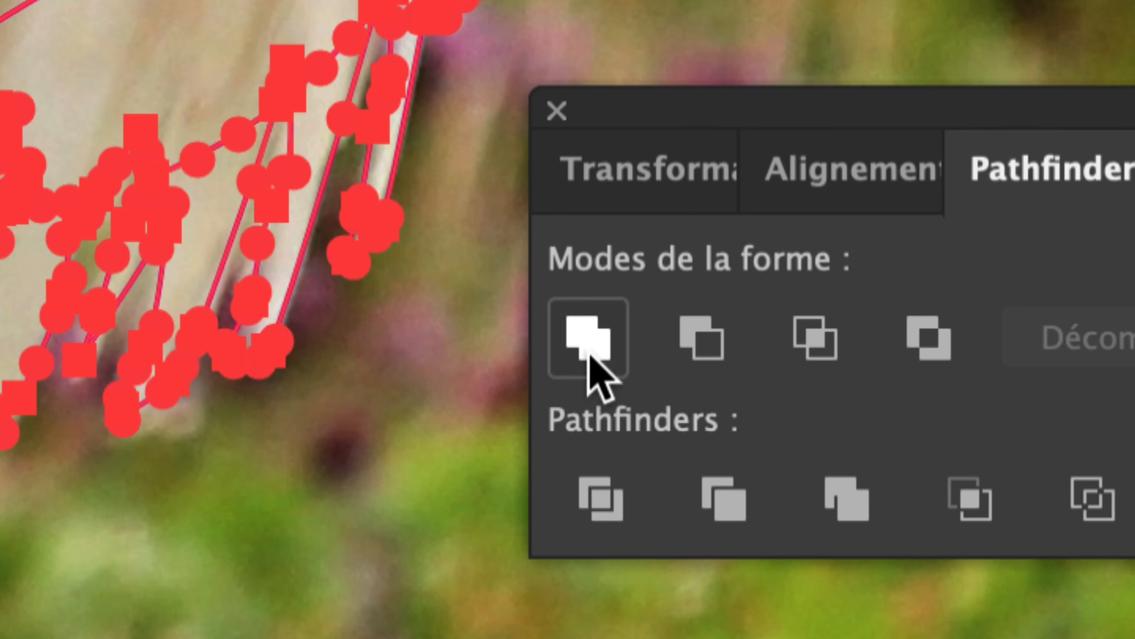
pyautogui.click(587, 353)
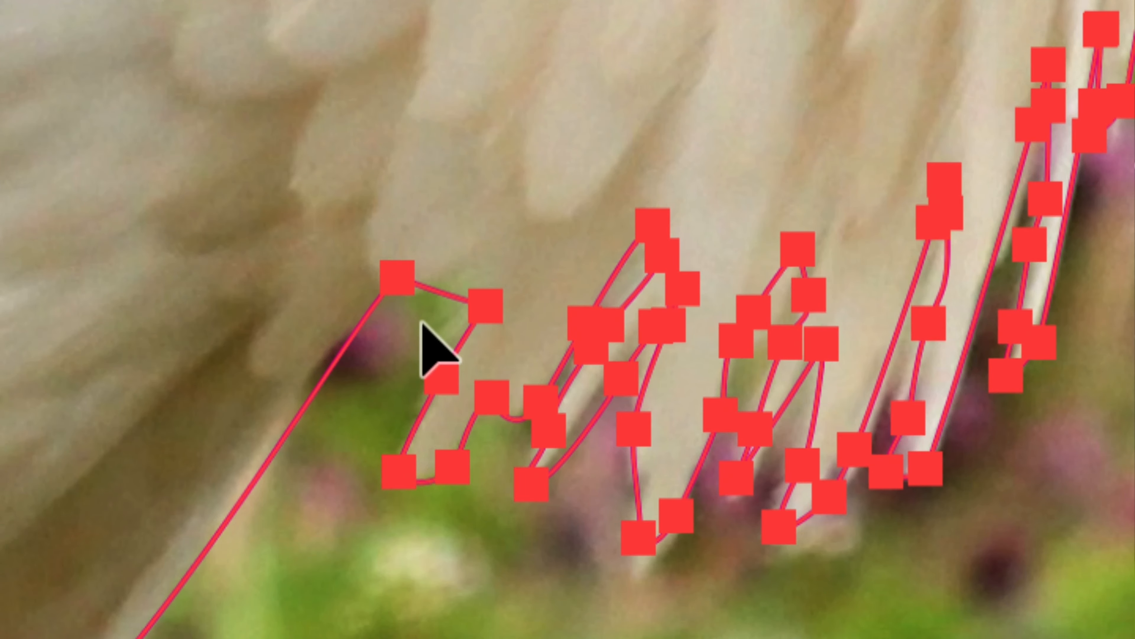
pyautogui.click(422, 322)
pyautogui.scroll(-1, 412, 276)
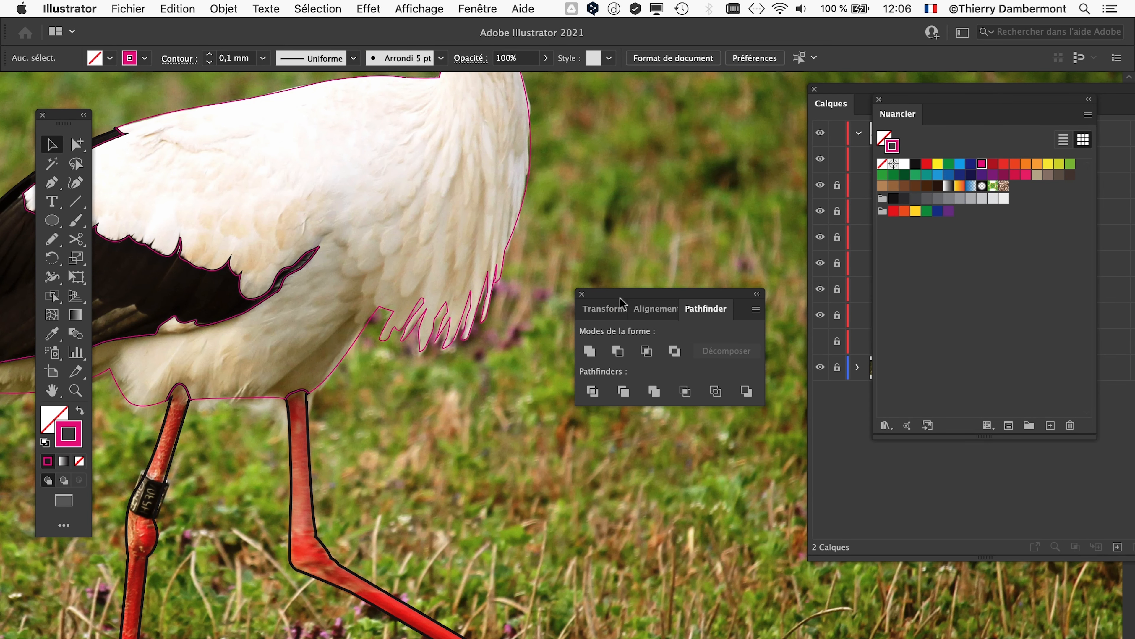
# Set the united body outline's stroke colour to black and bring up the stroke settings
pyautogui.moveTo(621, 304); pyautogui.dragTo(685, 313)
pyautogui.scroll(2, 480, 327)
pyautogui.click(483, 323)
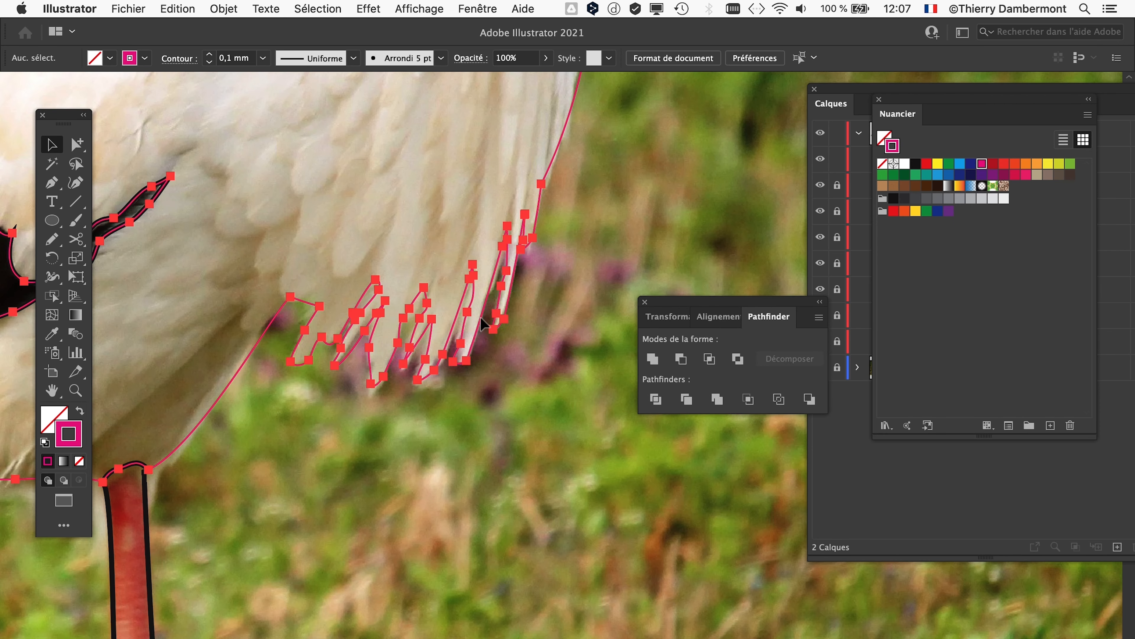
pyautogui.click(915, 163)
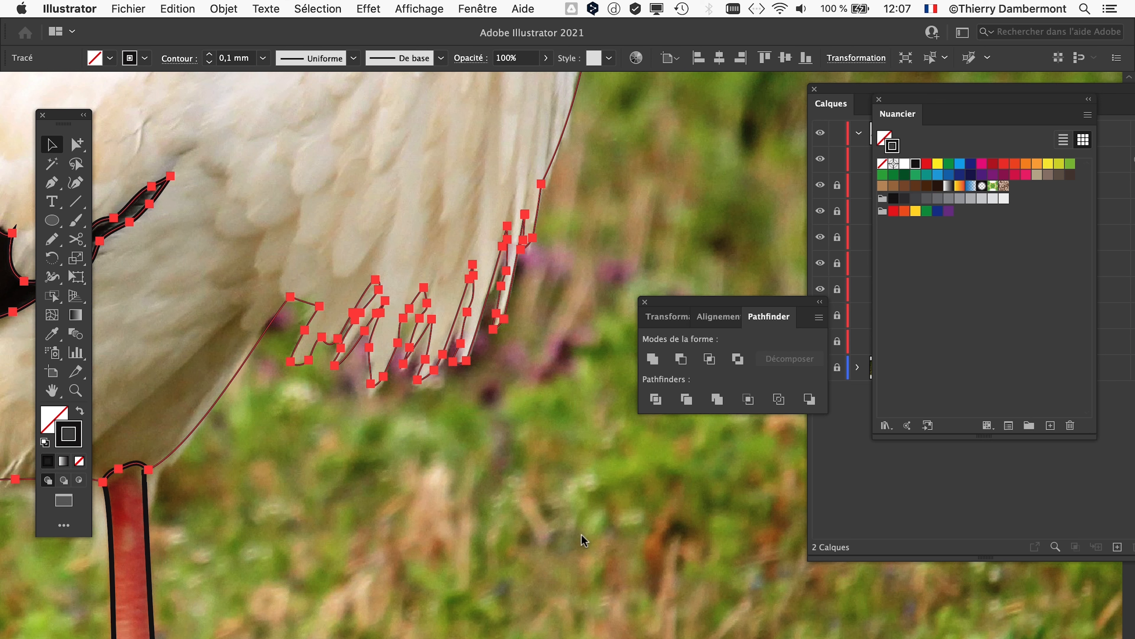
pyautogui.press('super+F10')
pyautogui.moveTo(546, 327); pyautogui.dragTo(612, 160)
pyautogui.doubleClick(611, 161)
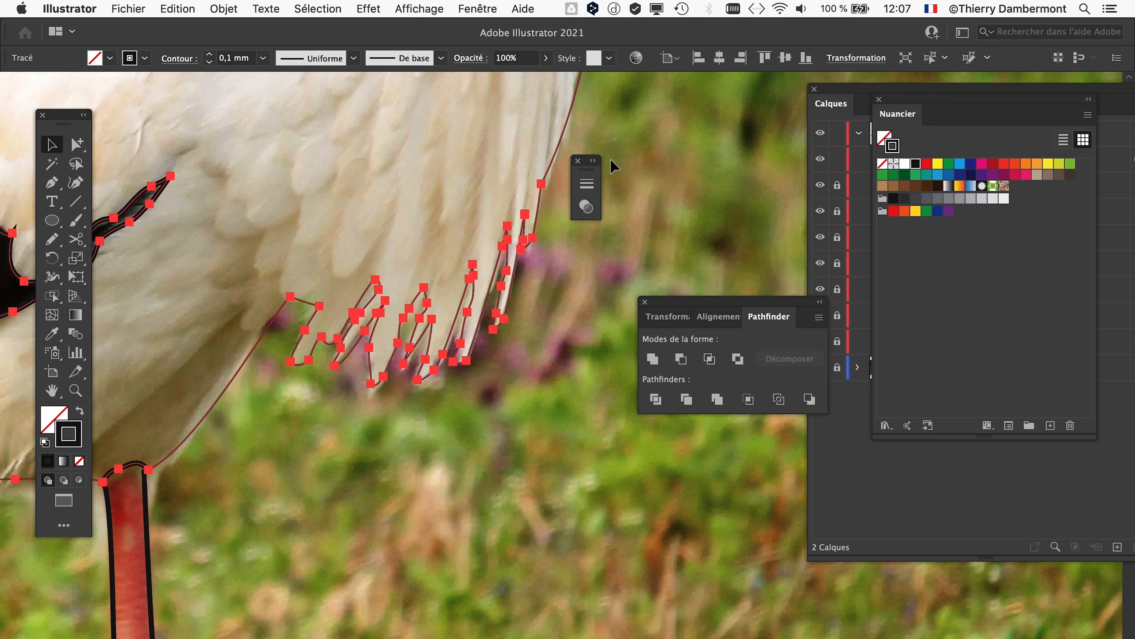
pyautogui.doubleClick(592, 163)
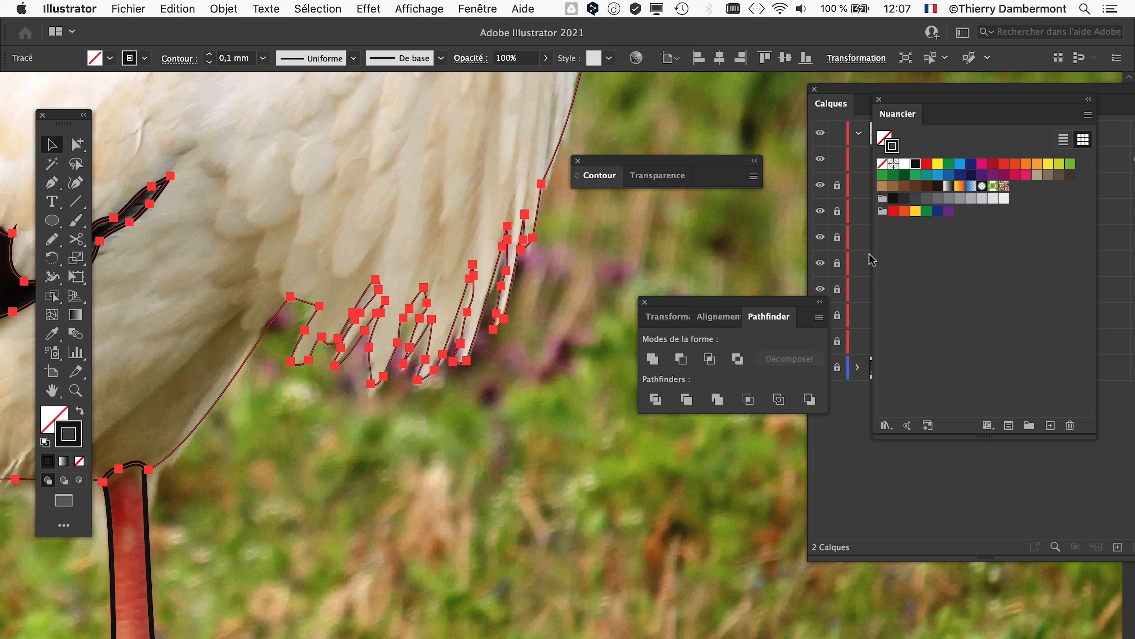
# Compare the body outline with the photo by toggling Calque 1's visibility and isolating that layer before restoring all layers
pyautogui.click(863, 433)
pyautogui.click(820, 368)
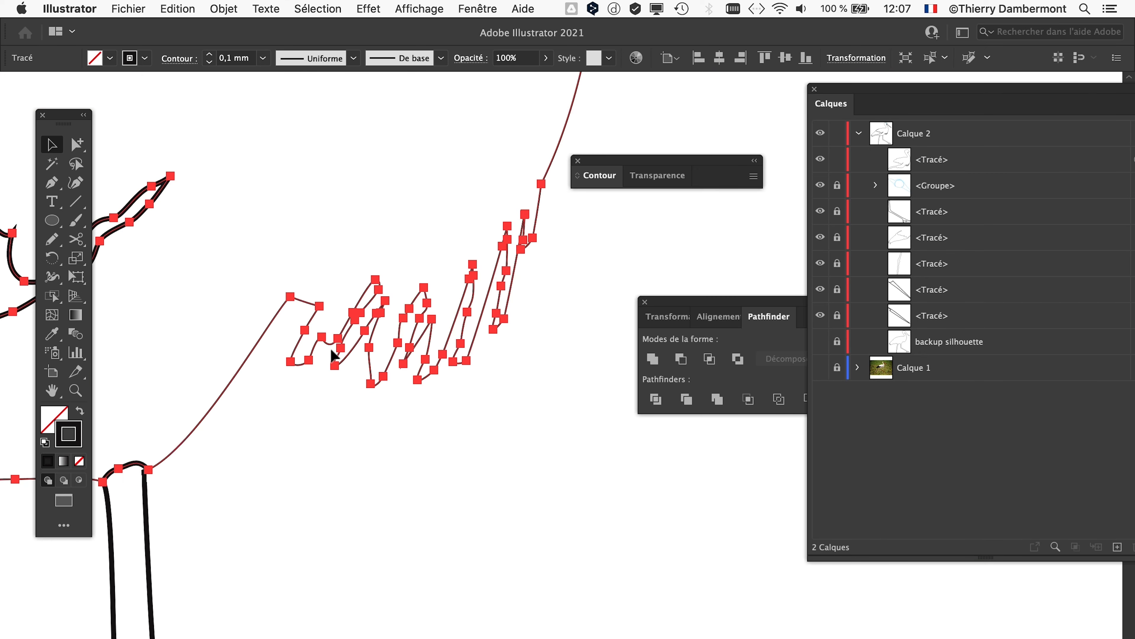
pyautogui.click(820, 367)
pyautogui.keyDown('alt'); pyautogui.click(821, 368); pyautogui.keyUp('alt')
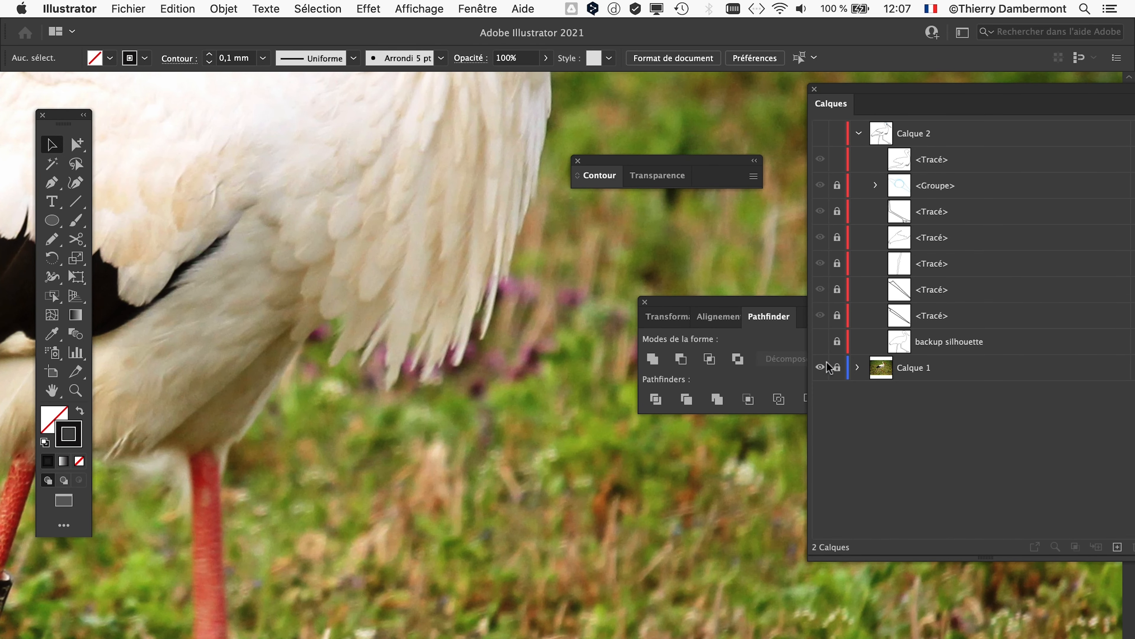
pyautogui.keyDown('alt'); pyautogui.click(820, 368); pyautogui.keyUp('alt')
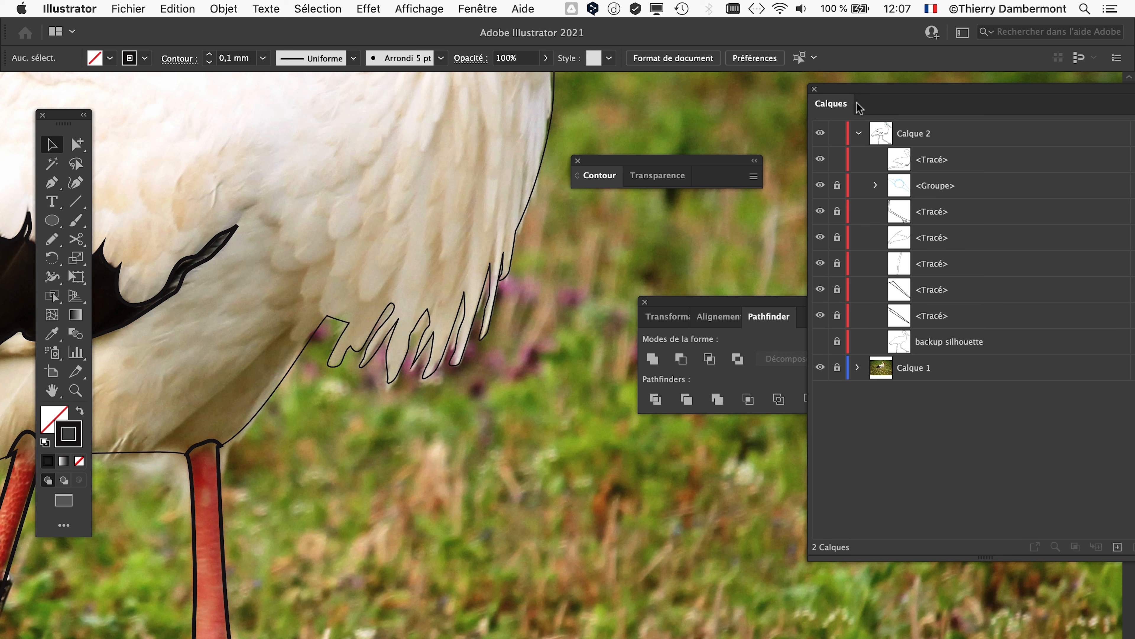
# Rearrange the floating stroke, Pathfinder and layer palettes to uncover the full layer list beside the stork
pyautogui.moveTo(630, 161); pyautogui.dragTo(373, 606)
pyautogui.moveTo(690, 310); pyautogui.dragTo(587, 577)
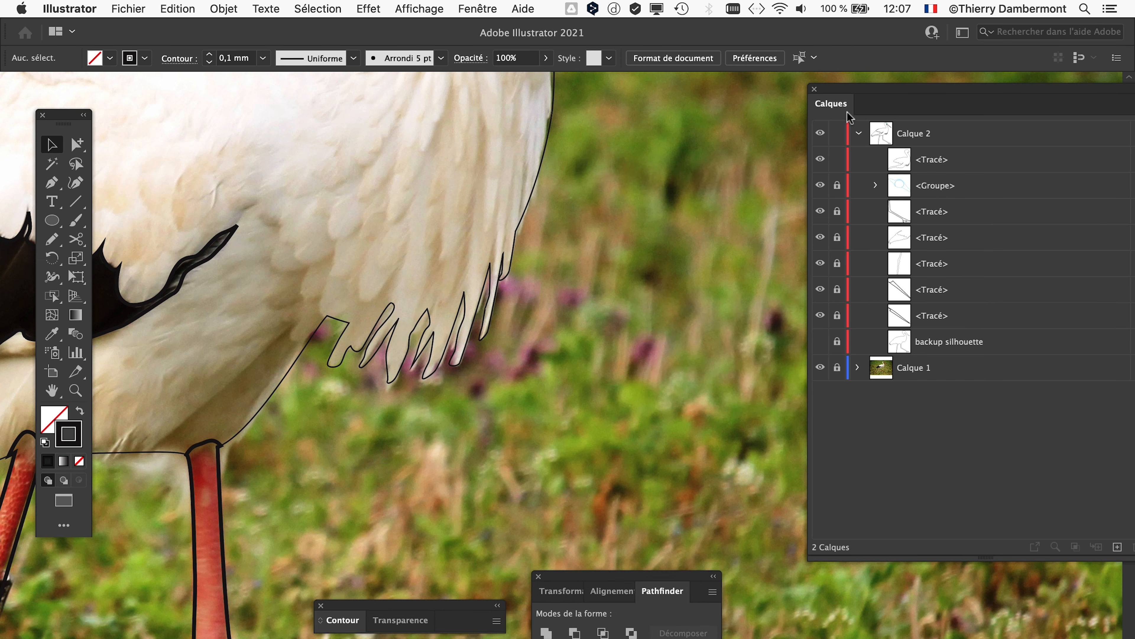
pyautogui.moveTo(839, 98); pyautogui.dragTo(682, 109)
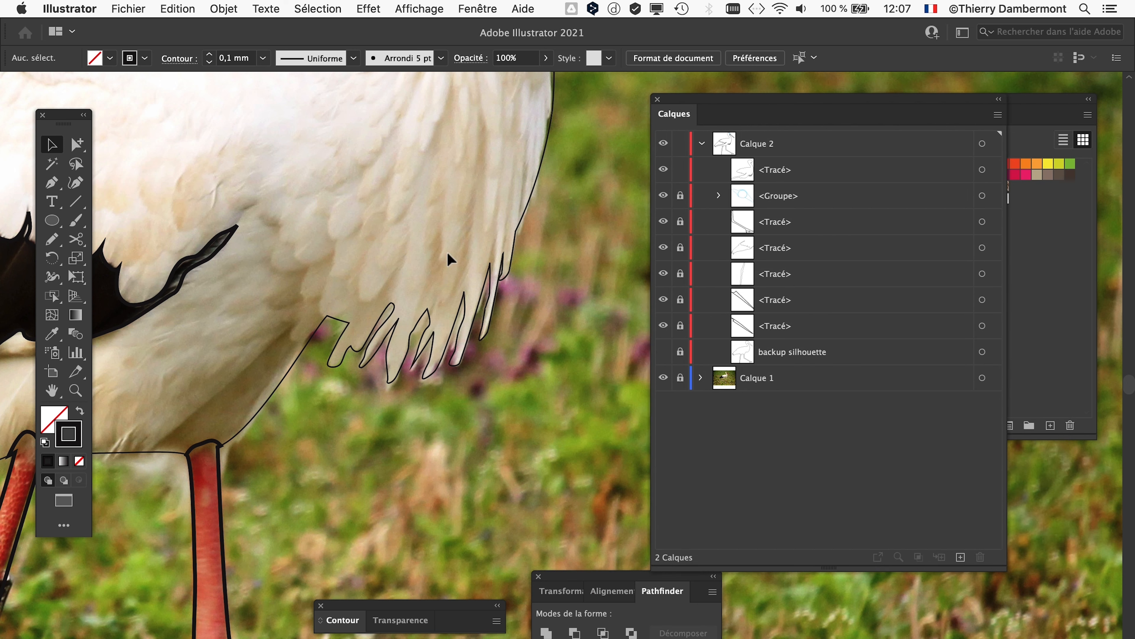
# Set the body outline's stroke weight to 0.5 mm, close the stroke settings and deselect it
pyautogui.click(505, 267)
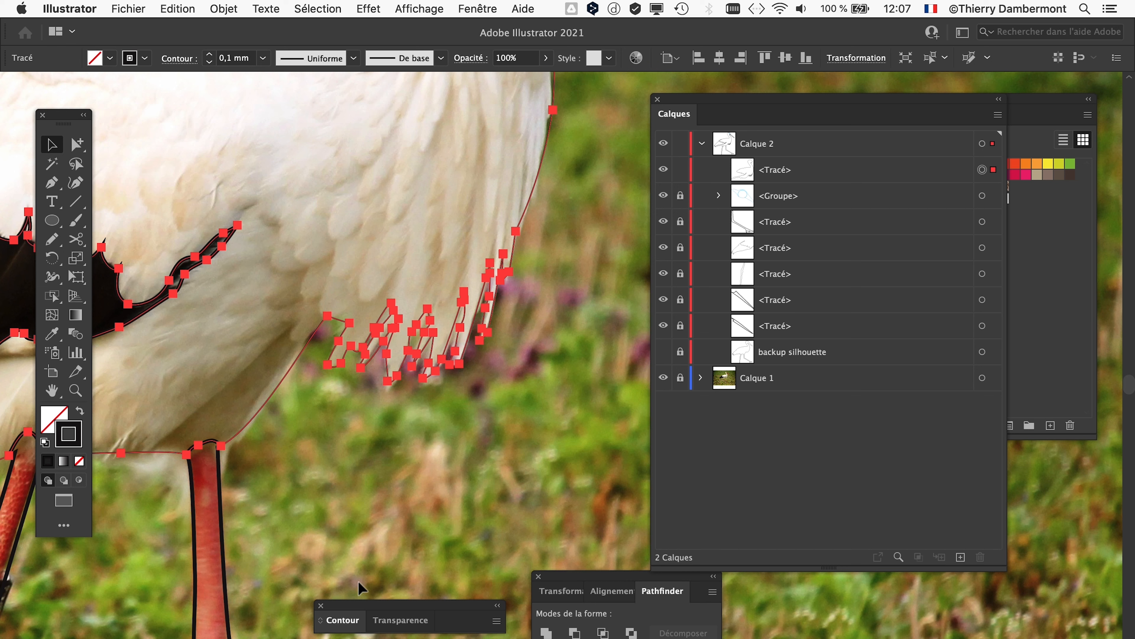
pyautogui.click(342, 628)
pyautogui.moveTo(349, 610); pyautogui.dragTo(381, 321)
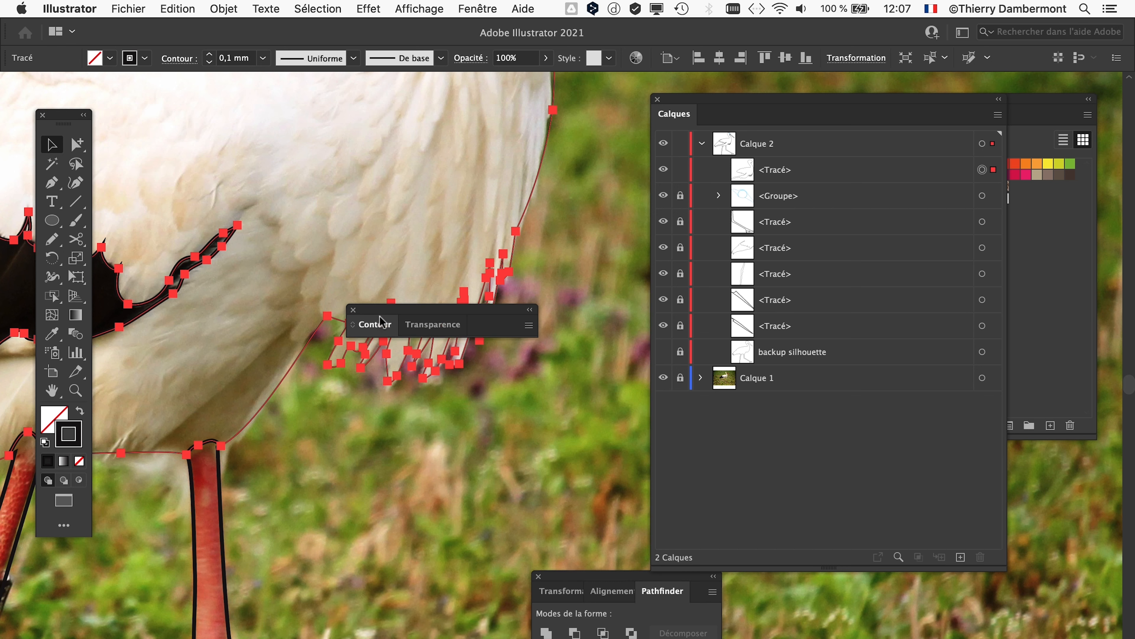
pyautogui.click(383, 327)
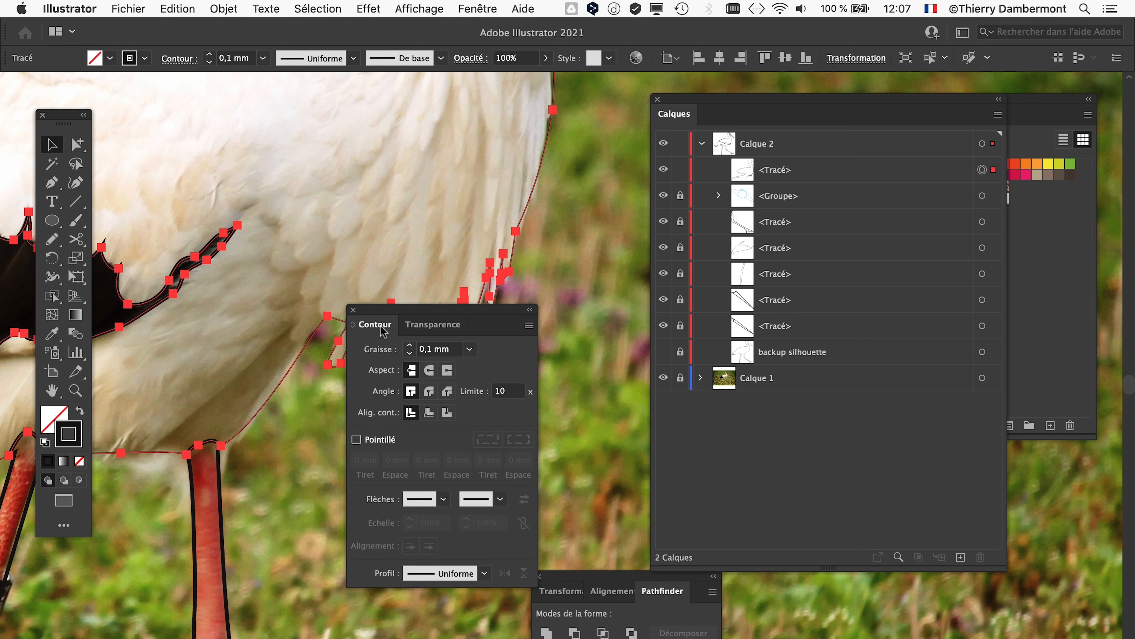
pyautogui.click(469, 349)
pyautogui.click(494, 400)
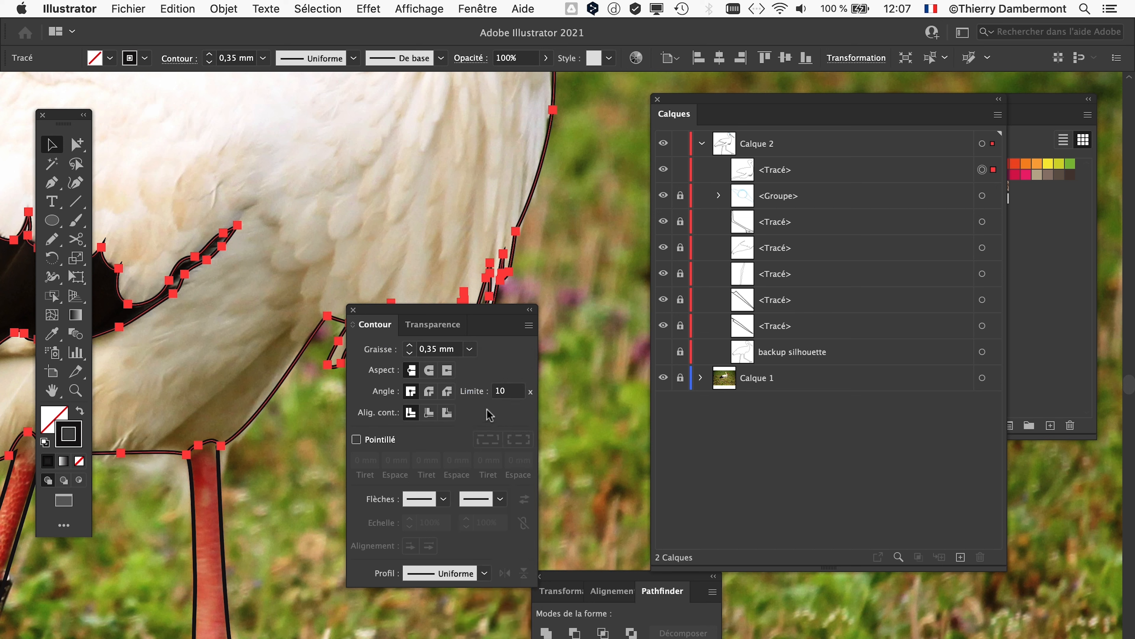
pyautogui.click(409, 345)
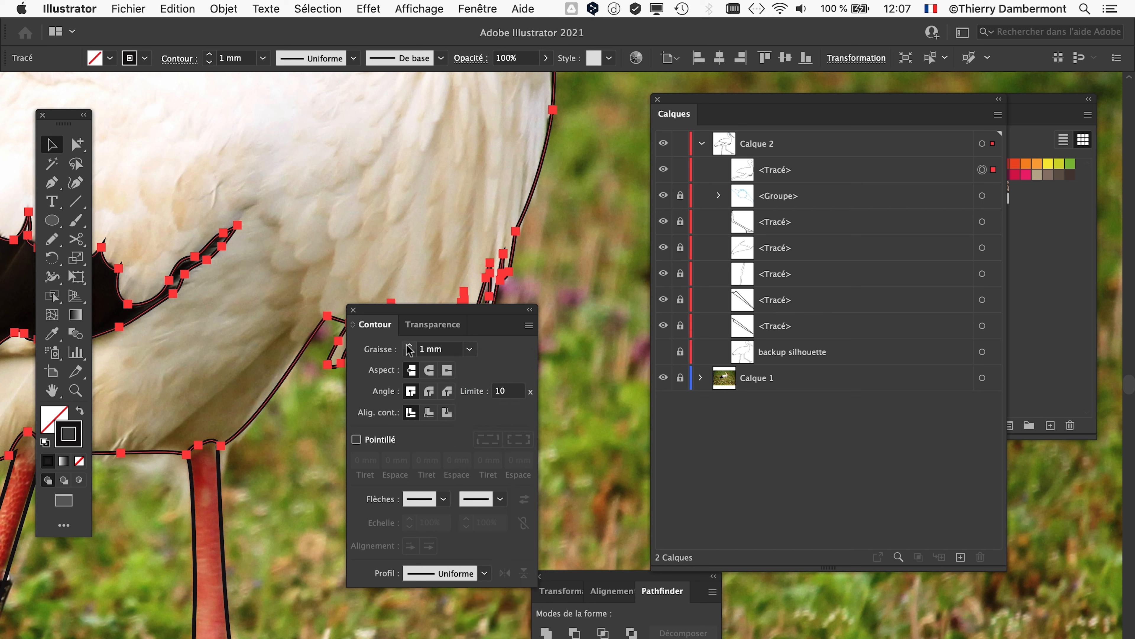
pyautogui.click(469, 349)
pyautogui.click(498, 389)
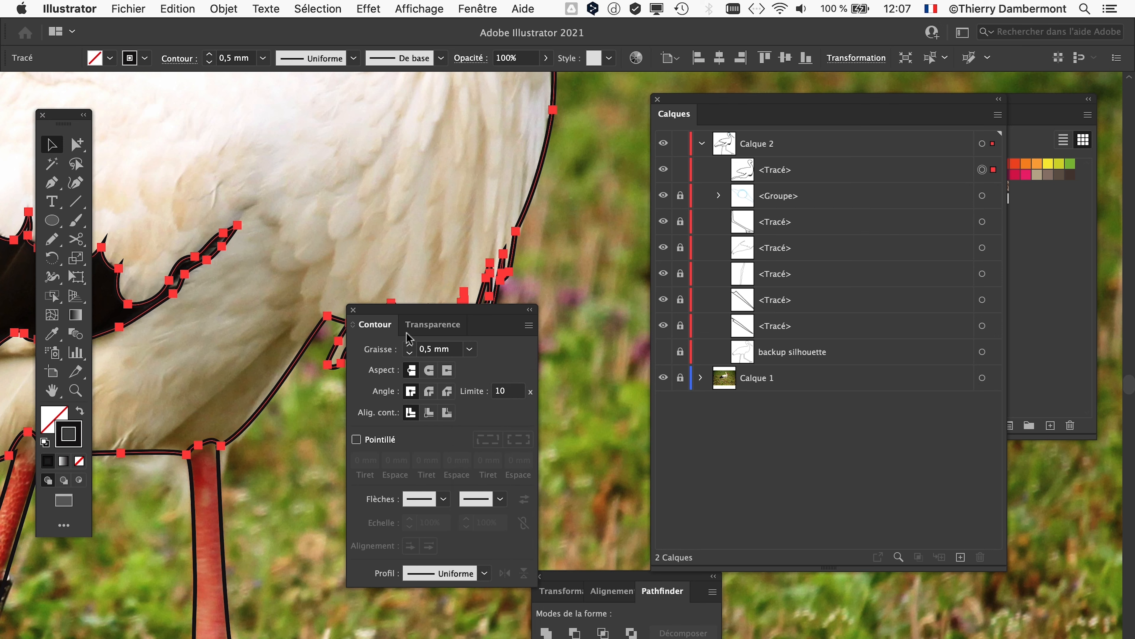
pyautogui.click(353, 310)
pyautogui.click(448, 388)
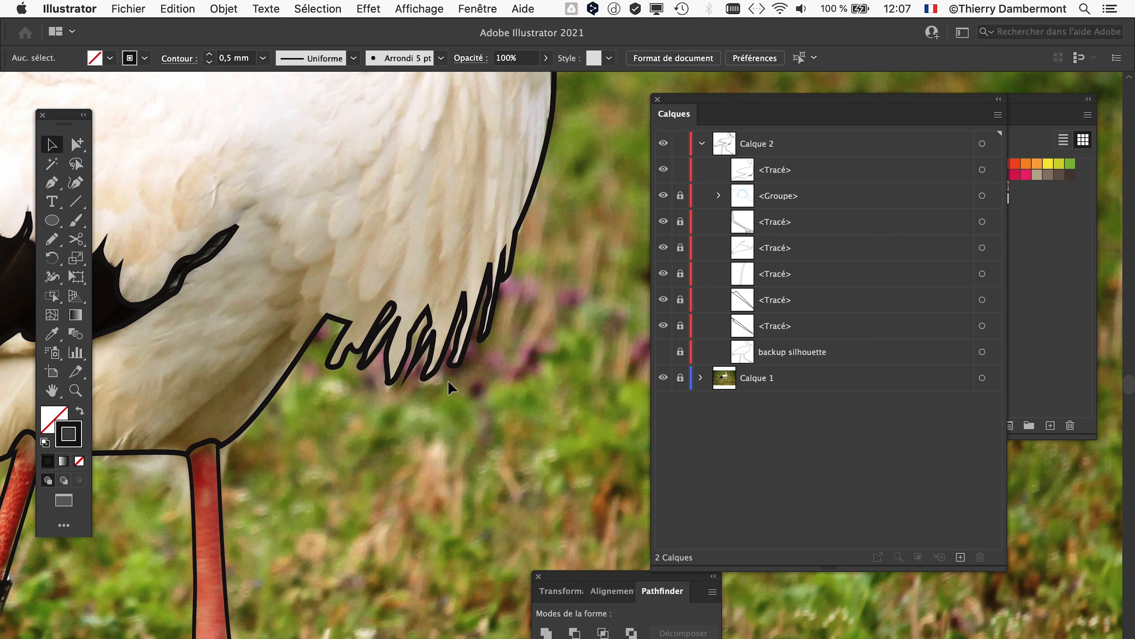
# Compare the traced outlines with the photo by repeatedly isolating Calque 1, restoring all layers, and toggling the forward leg path's visibility
pyautogui.scroll(2, 427, 369)
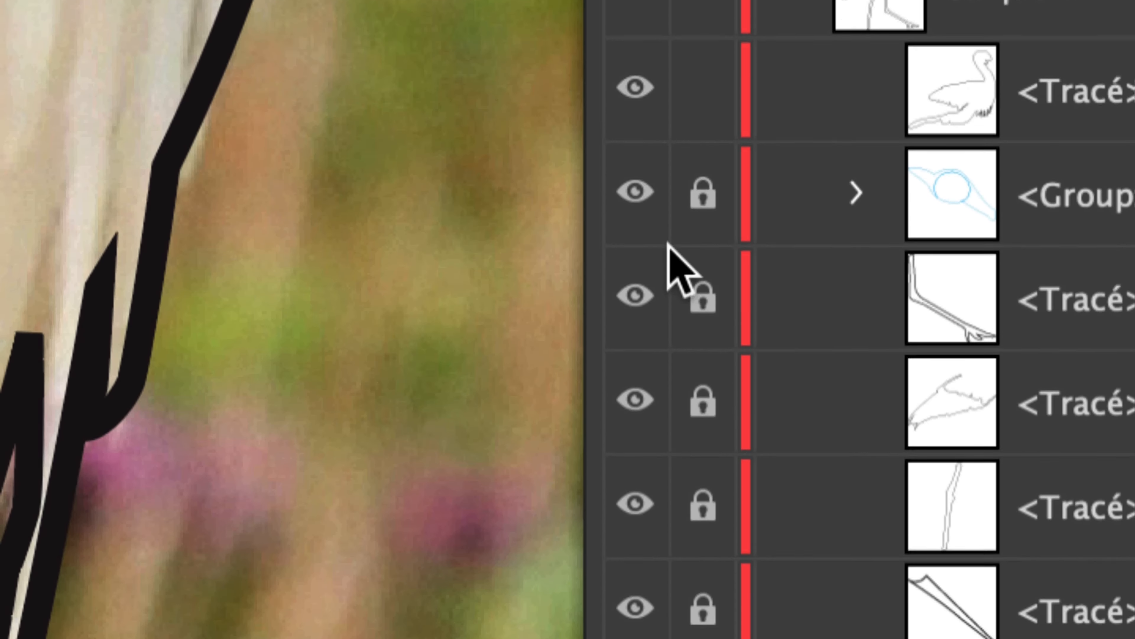
pyautogui.click(673, 364)
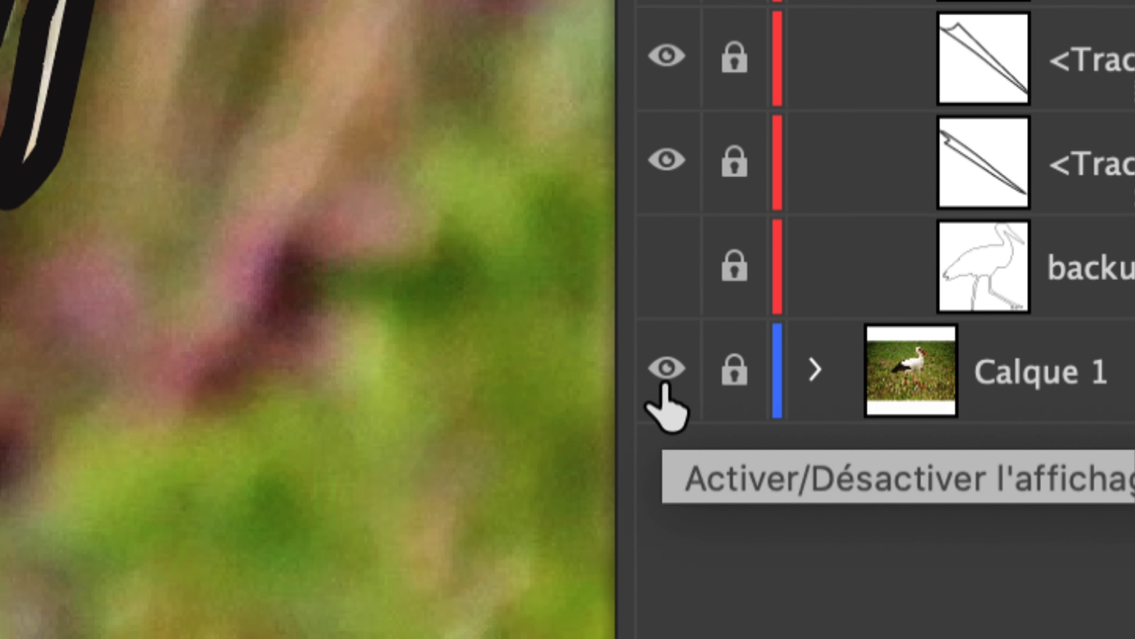
pyautogui.keyDown('alt'); pyautogui.click(666, 373); pyautogui.keyUp('alt')
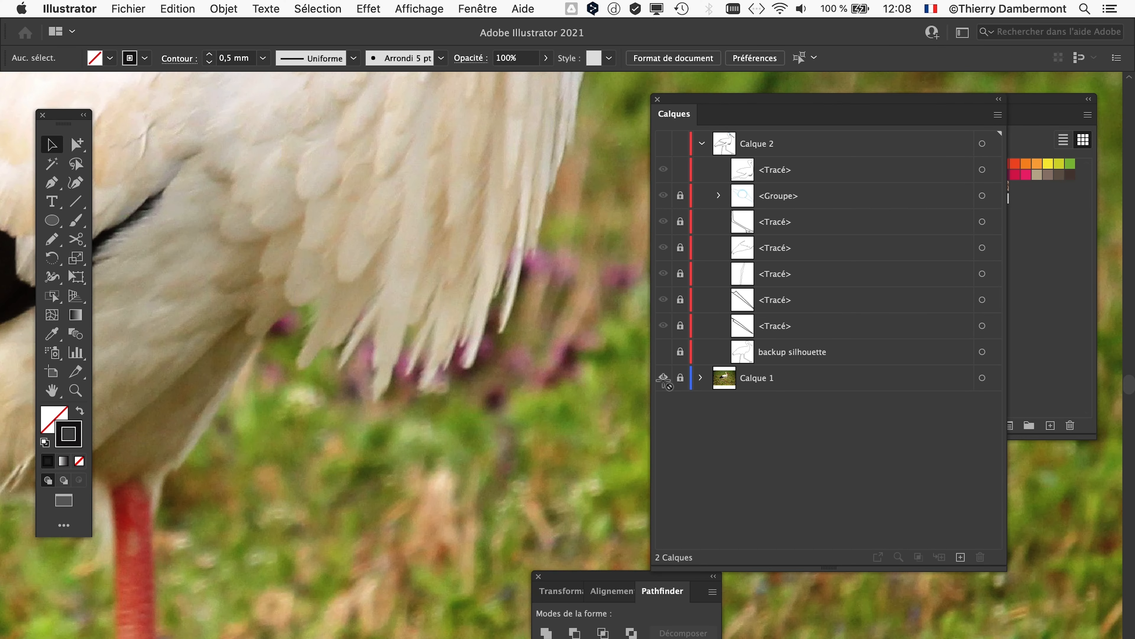
pyautogui.scroll(-6, 492, 354)
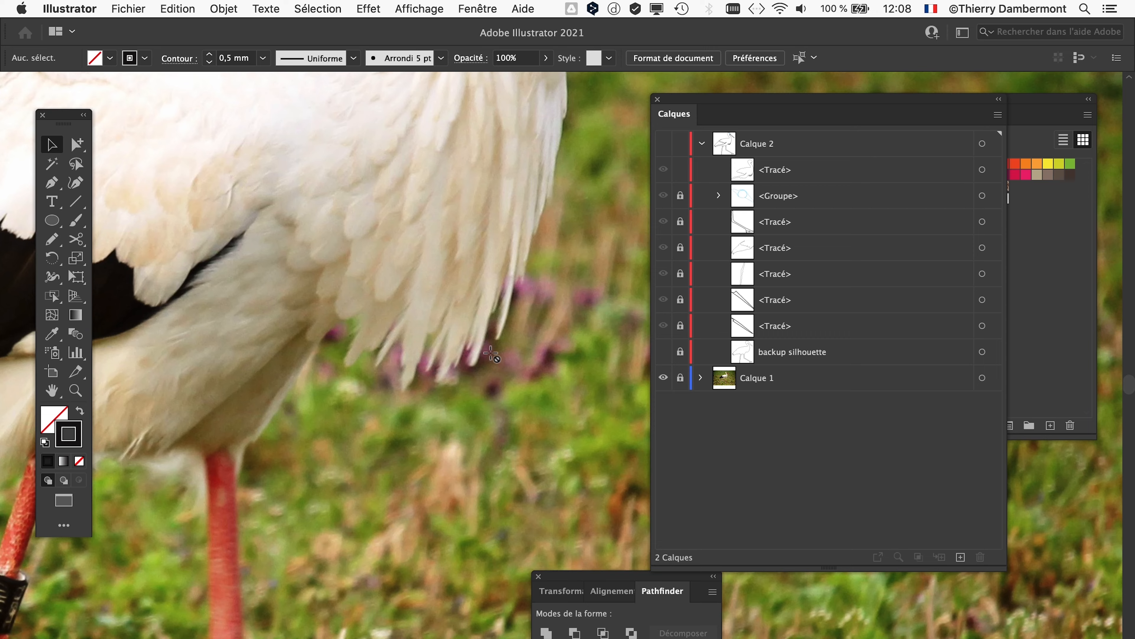
pyautogui.scroll(-2, 492, 354)
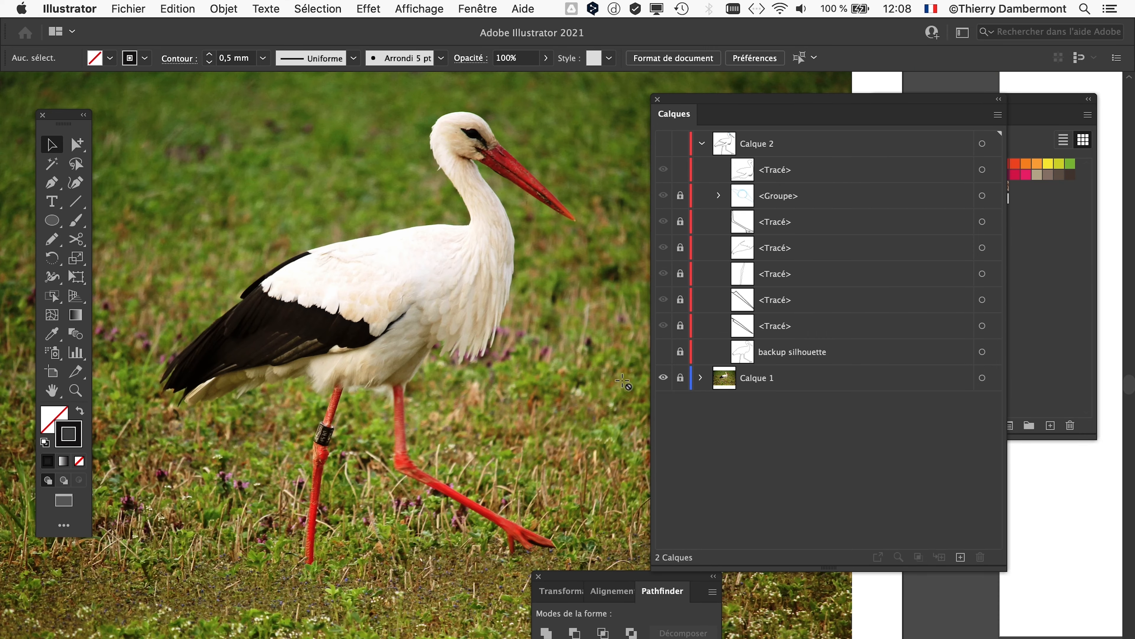
pyautogui.keyDown('alt'); pyautogui.click(664, 379); pyautogui.keyUp('alt')
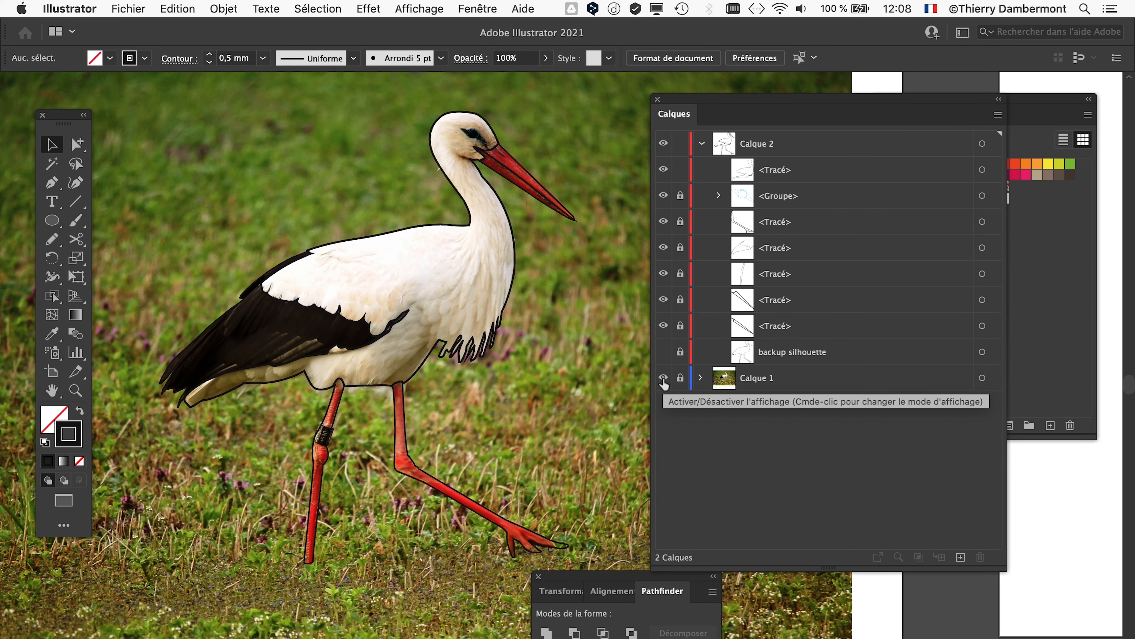
pyautogui.keyDown('alt'); pyautogui.click(663, 379); pyautogui.keyUp('alt')
pyautogui.keyDown('alt'); pyautogui.click(664, 378); pyautogui.keyUp('alt')
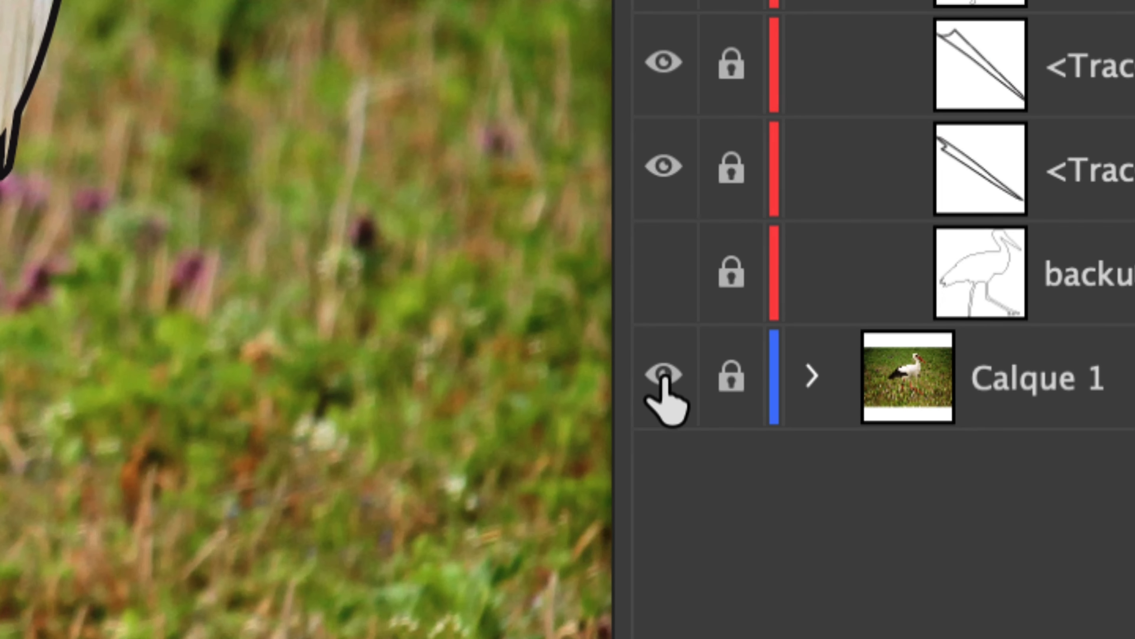
pyautogui.keyDown('alt'); pyautogui.click(666, 378); pyautogui.keyUp('alt')
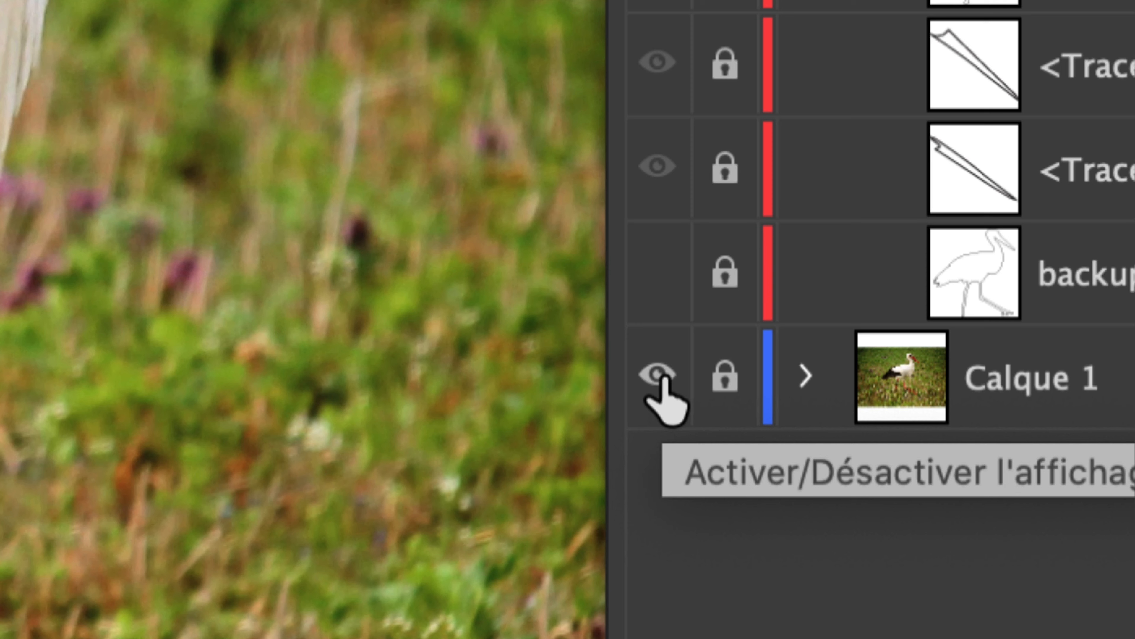
pyautogui.keyDown('alt'); pyautogui.click(656, 375); pyautogui.keyUp('alt')
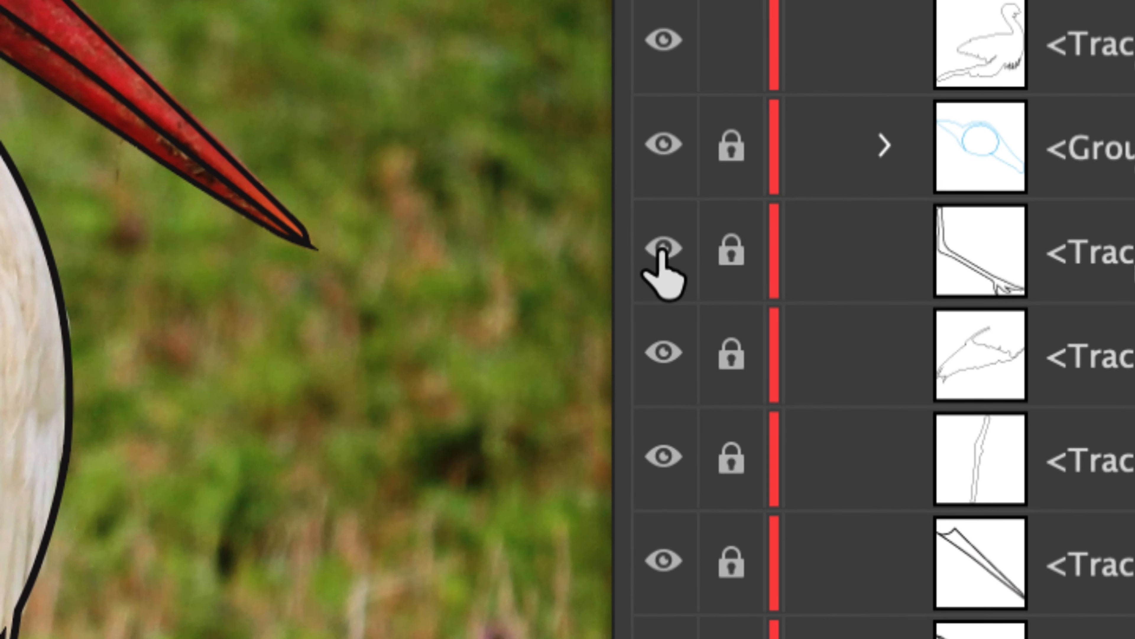
pyautogui.click(411, 217)
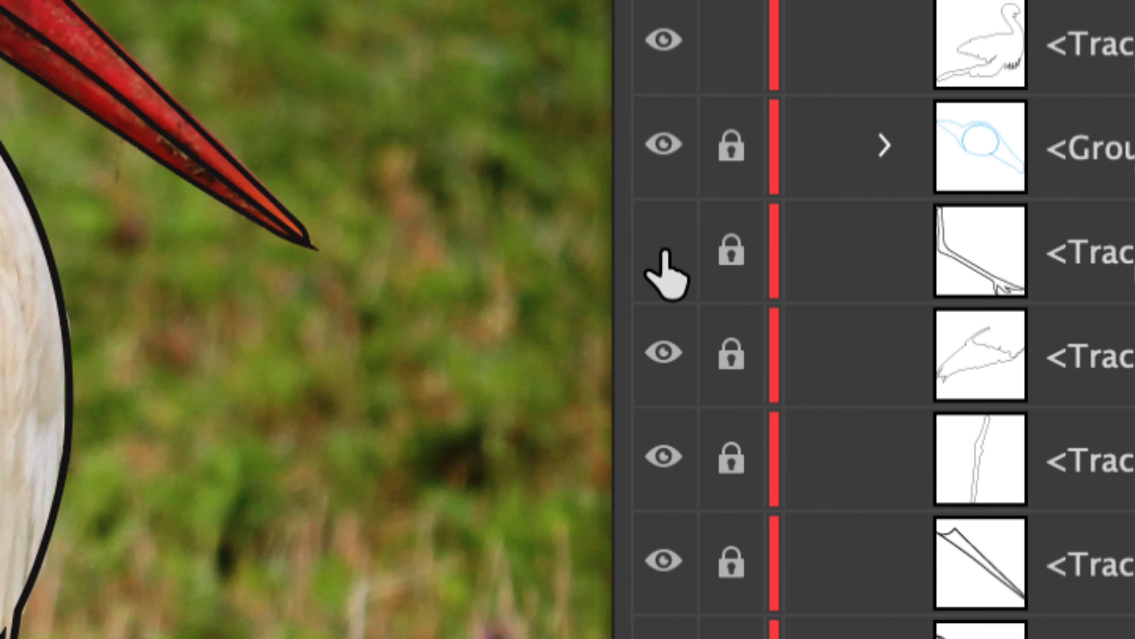
pyautogui.click(663, 245)
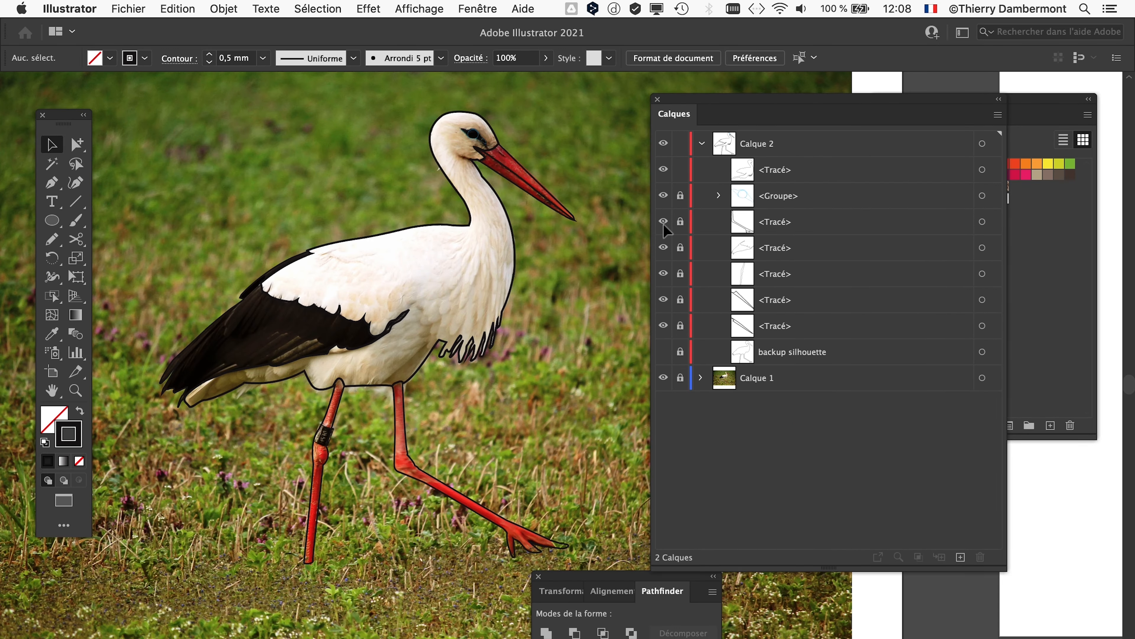
# Collapse the contents of Calque 2, isolate that layer's visibility and show both layers again
pyautogui.click(701, 144)
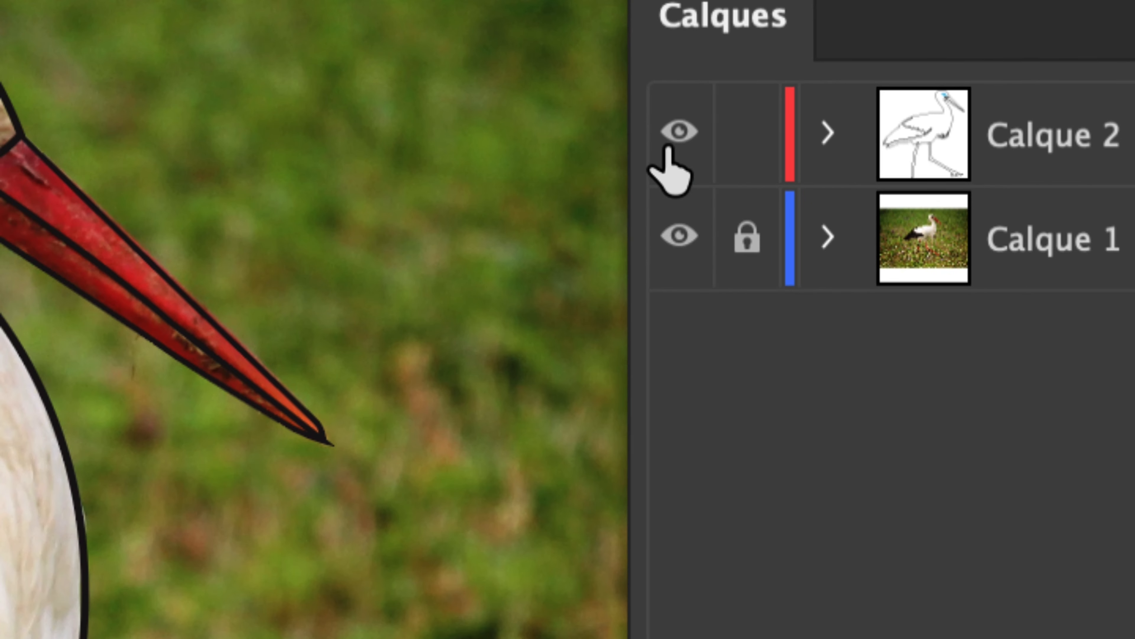
pyautogui.keyDown('alt'); pyautogui.click(673, 143); pyautogui.keyUp('alt')
pyautogui.keyDown('alt'); pyautogui.click(672, 143); pyautogui.keyUp('alt')
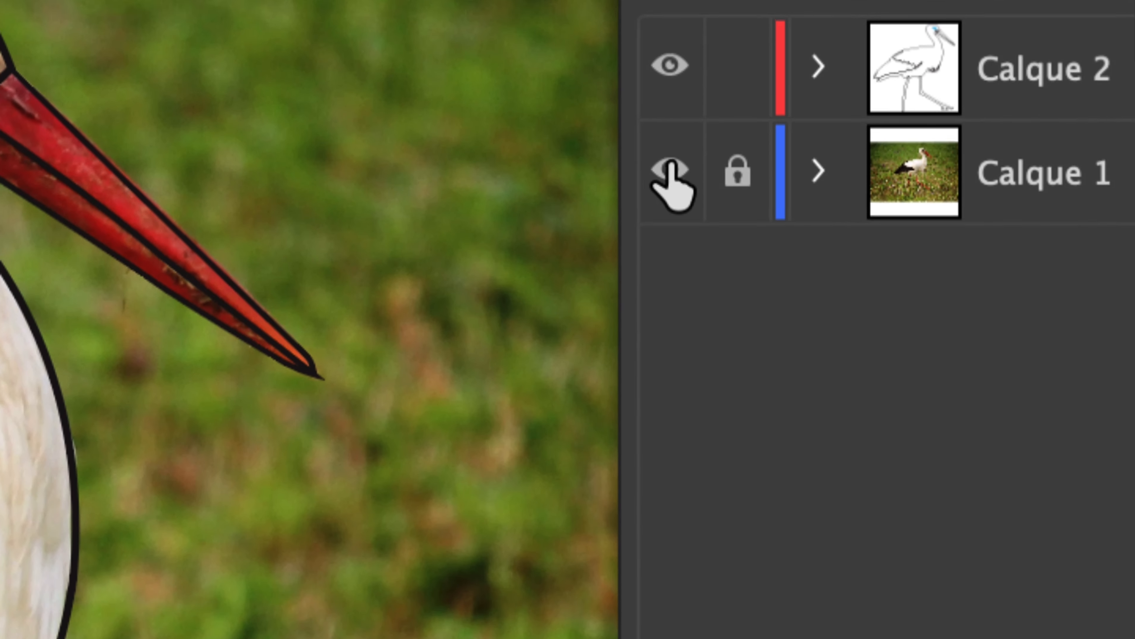
# Compare the traced outlines with the photo by repeatedly isolating Calque 2 and restoring both layers, and briefly inspect its contents
pyautogui.keyDown('alt'); pyautogui.click(671, 165); pyautogui.keyUp('alt')
pyautogui.click(670, 66)
pyautogui.keyDown('alt'); pyautogui.click(670, 66); pyautogui.keyUp('alt')
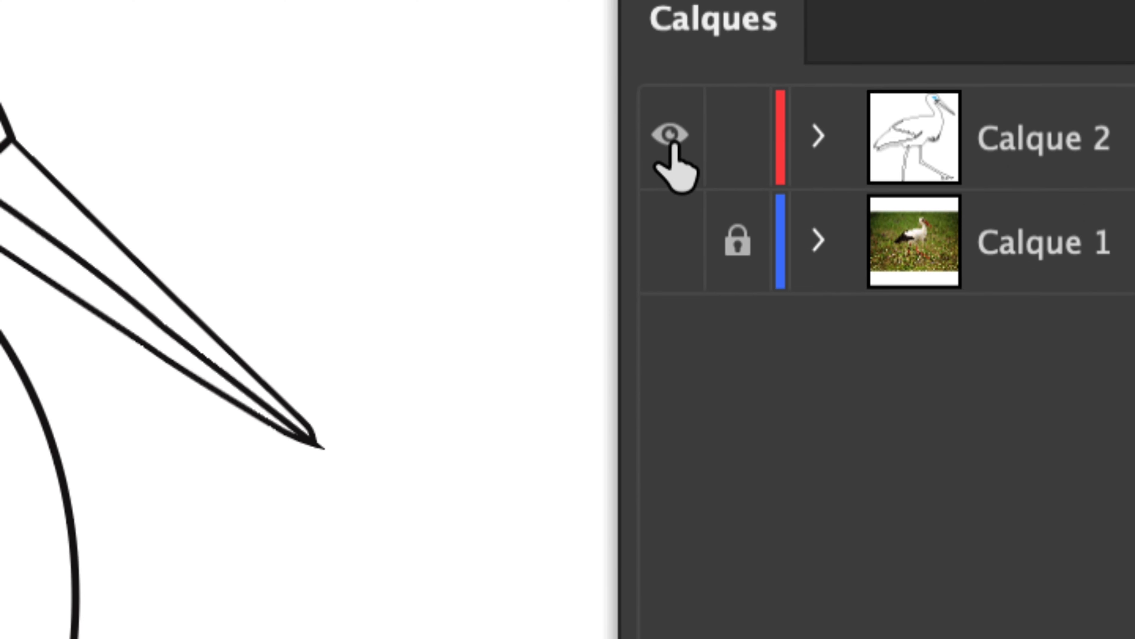
pyautogui.keyDown('alt'); pyautogui.click(673, 144); pyautogui.keyUp('alt')
pyautogui.keyDown('alt'); pyautogui.click(673, 144); pyautogui.keyUp('alt')
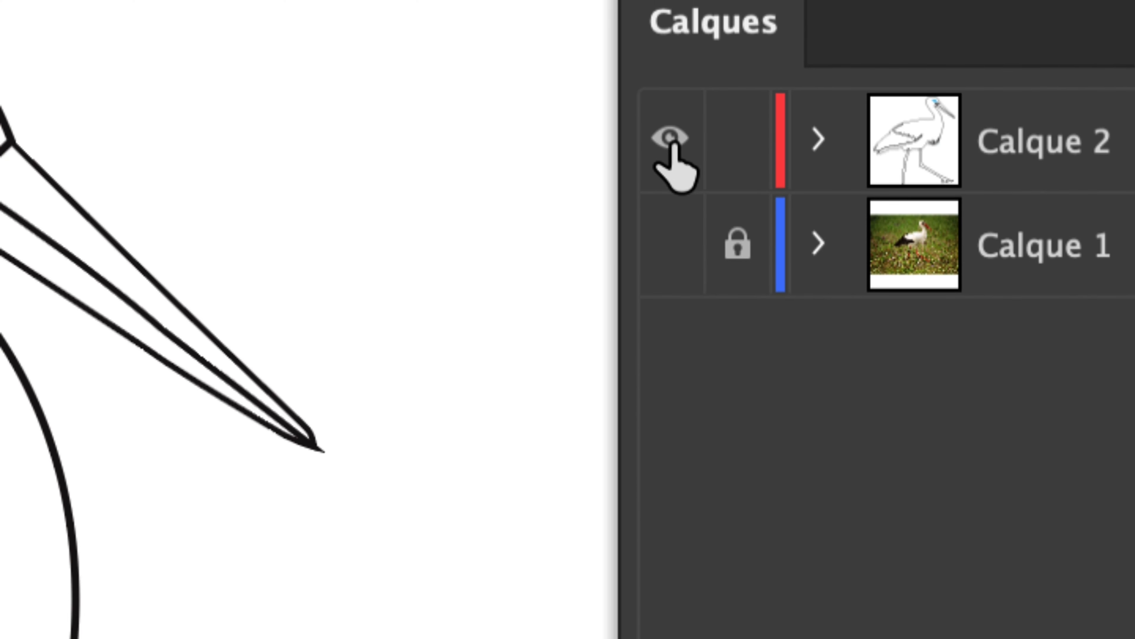
pyautogui.keyDown('alt'); pyautogui.click(673, 144); pyautogui.keyUp('alt')
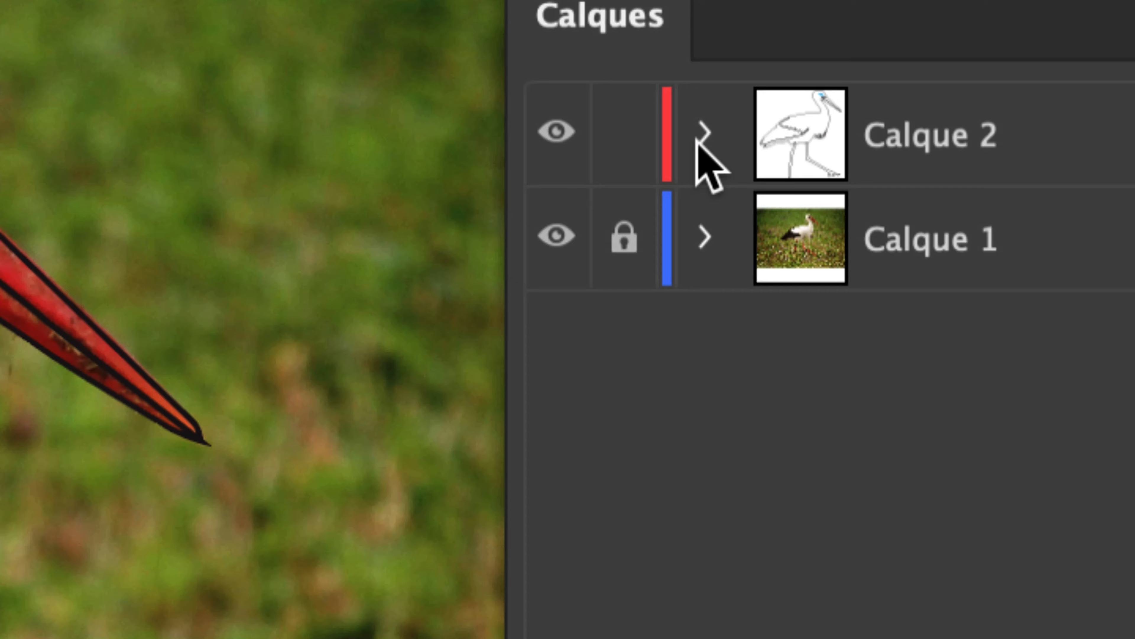
pyautogui.click(816, 142)
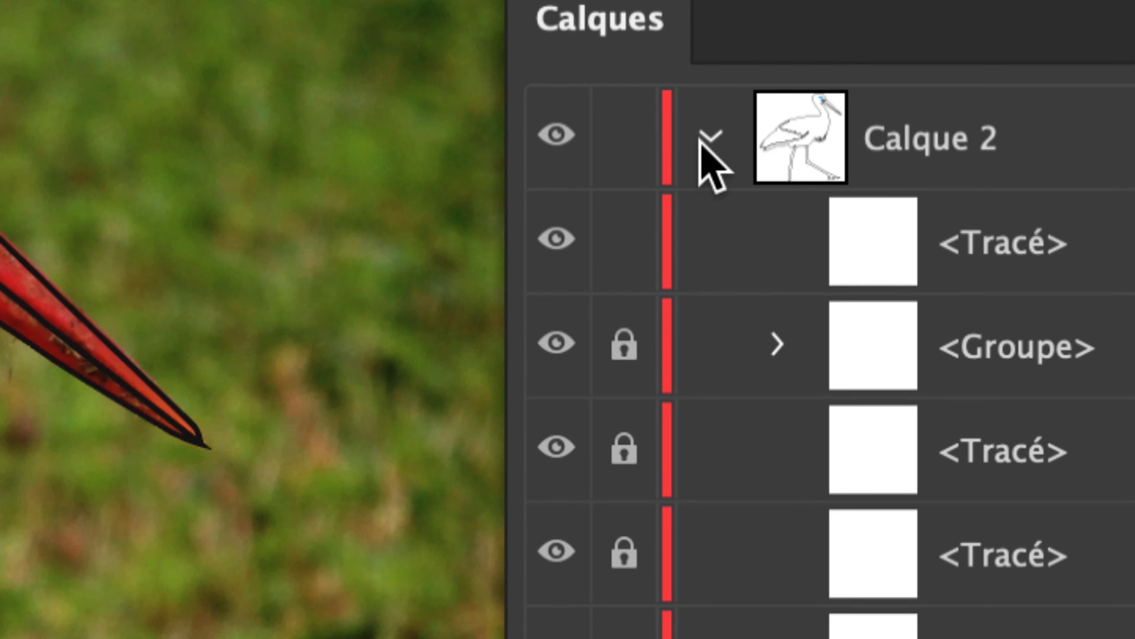
pyautogui.click(701, 139)
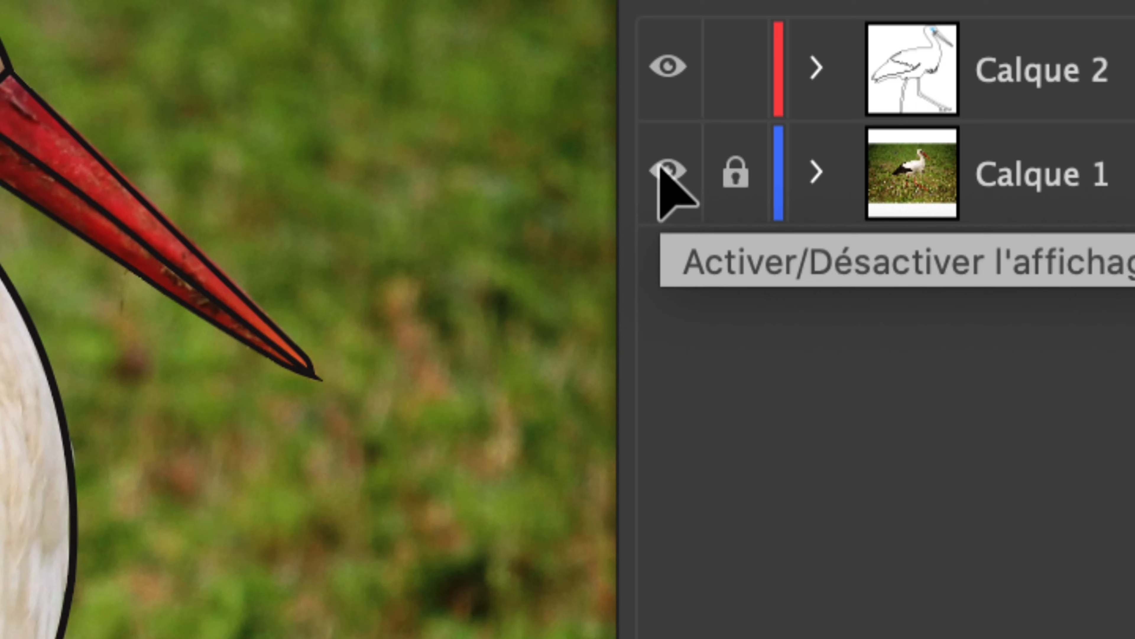
# Hide the photo layer Calque 1 and unlock the eye group and the traced paths beneath it in Calque 2, except backup silhouette
pyautogui.click(663, 174)
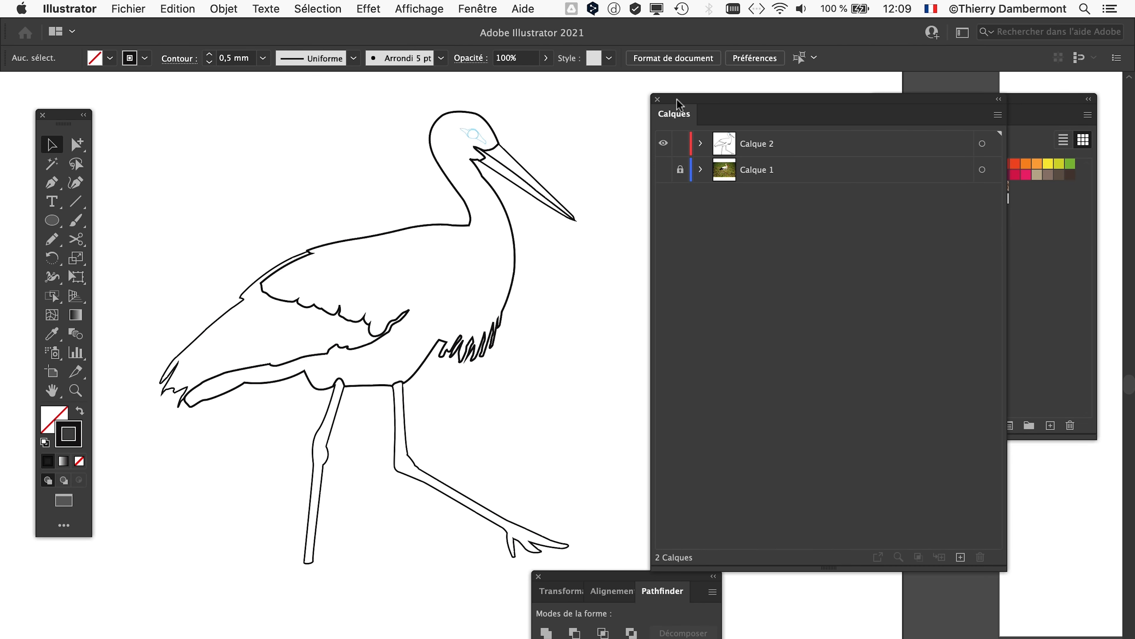
pyautogui.scroll(5, 477, 130)
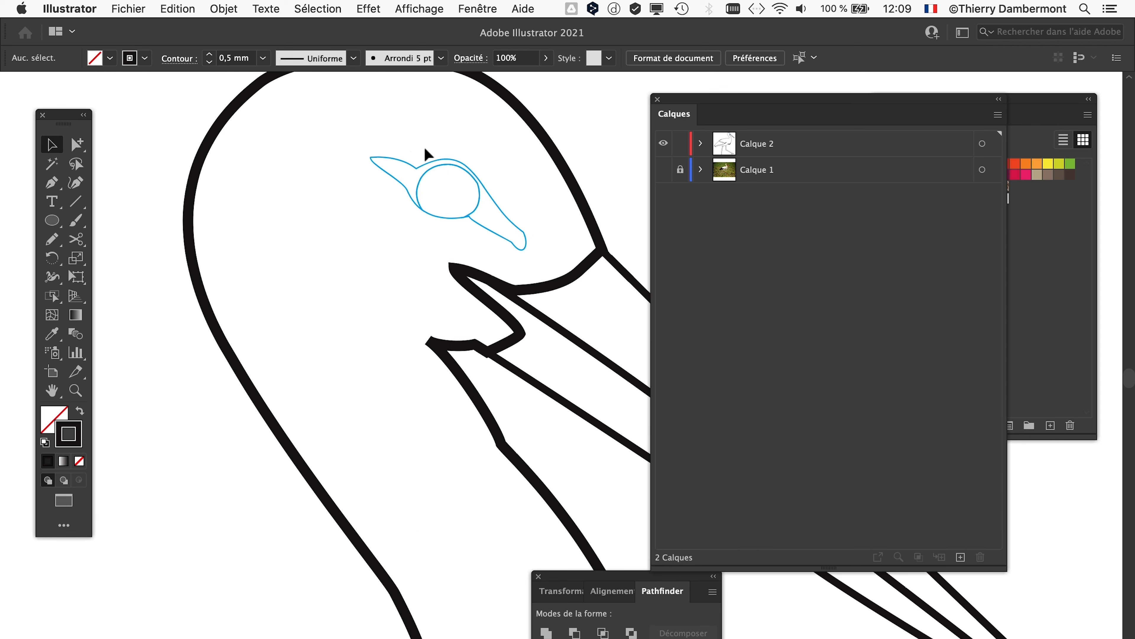
pyautogui.click(700, 145)
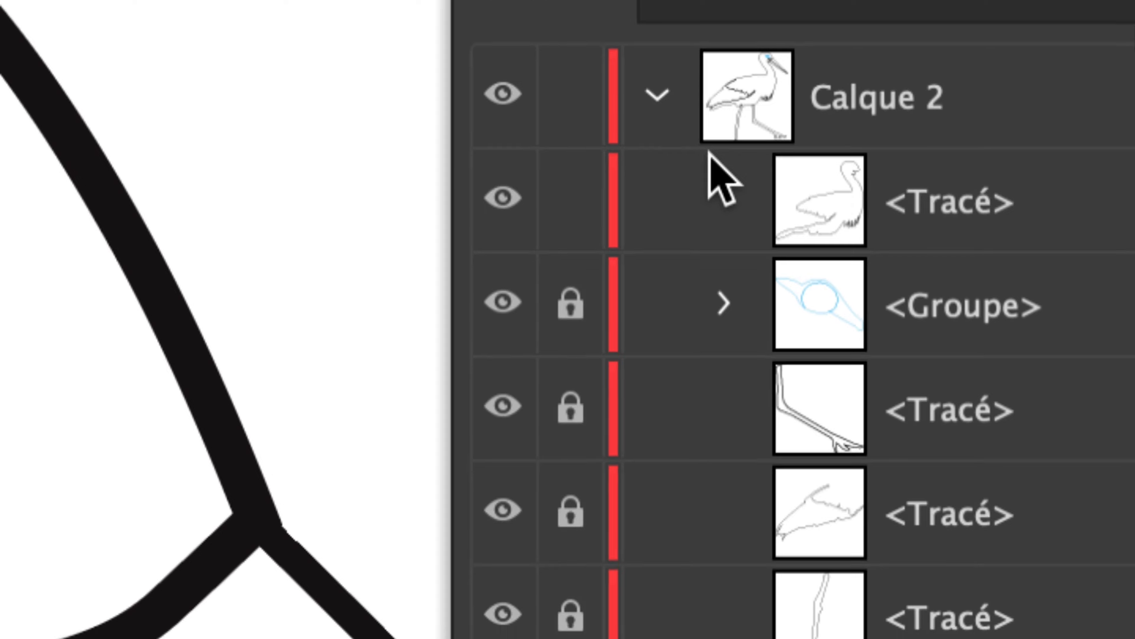
pyautogui.moveTo(571, 303); pyautogui.dragTo(693, 361)
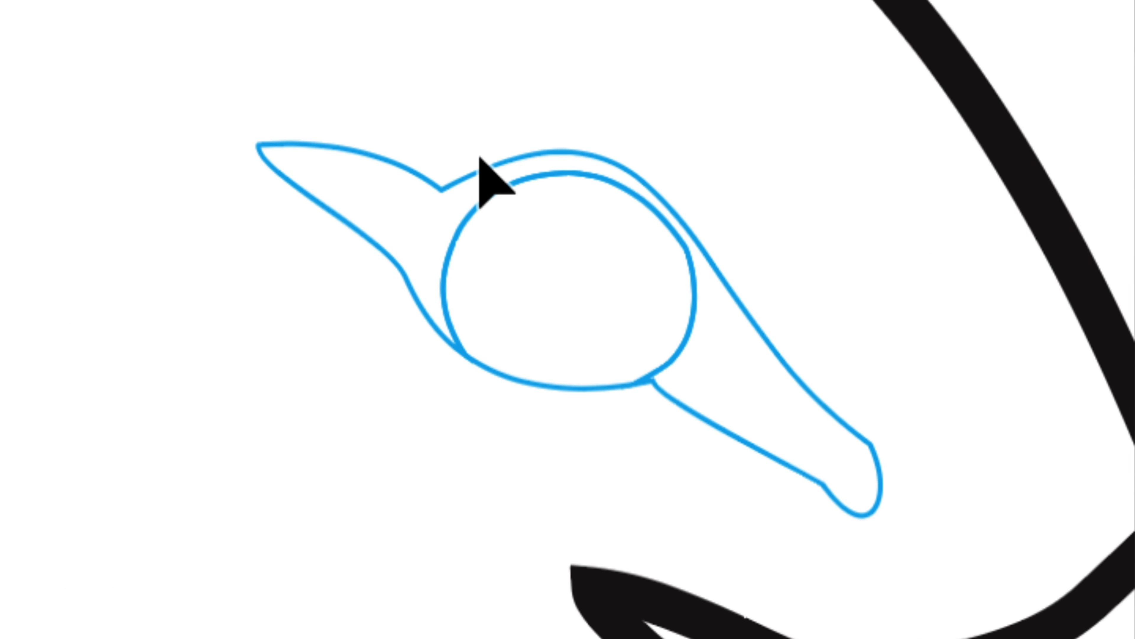
# Select the stork's eye group and set its stroke colour to the black swatch Noir
pyautogui.click(479, 160)
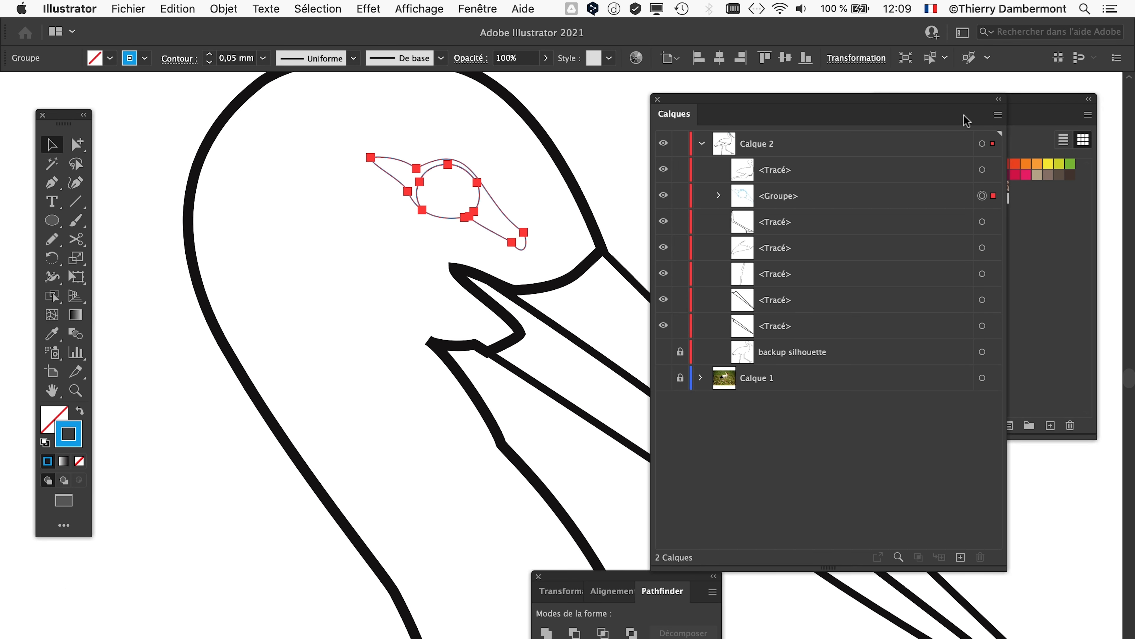
pyautogui.click(1009, 100)
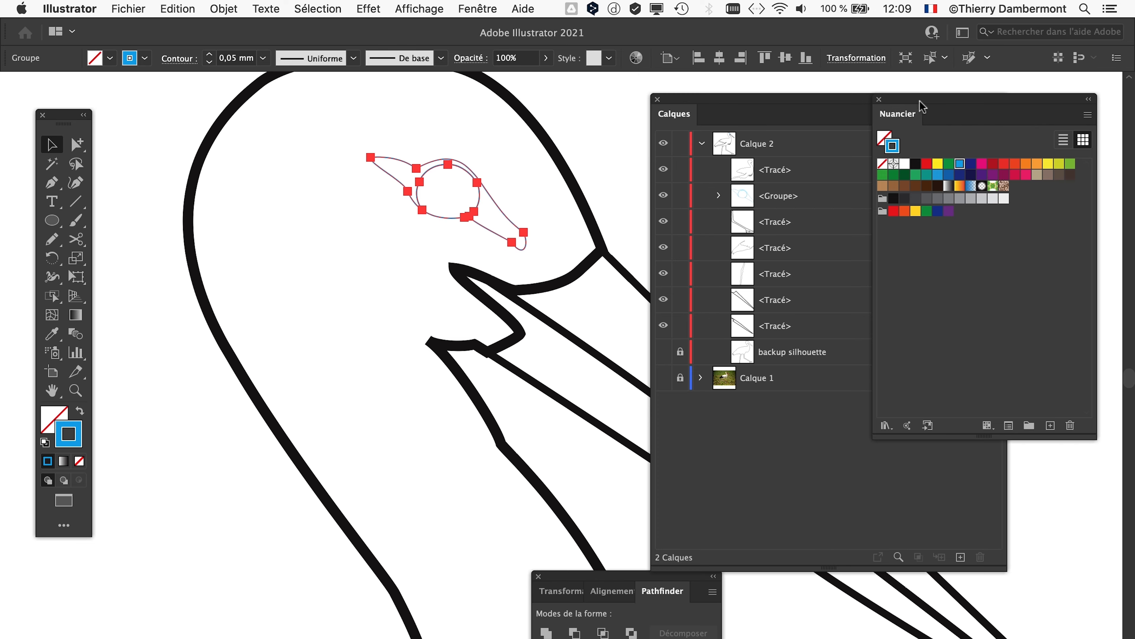
pyautogui.moveTo(923, 106); pyautogui.dragTo(216, 284)
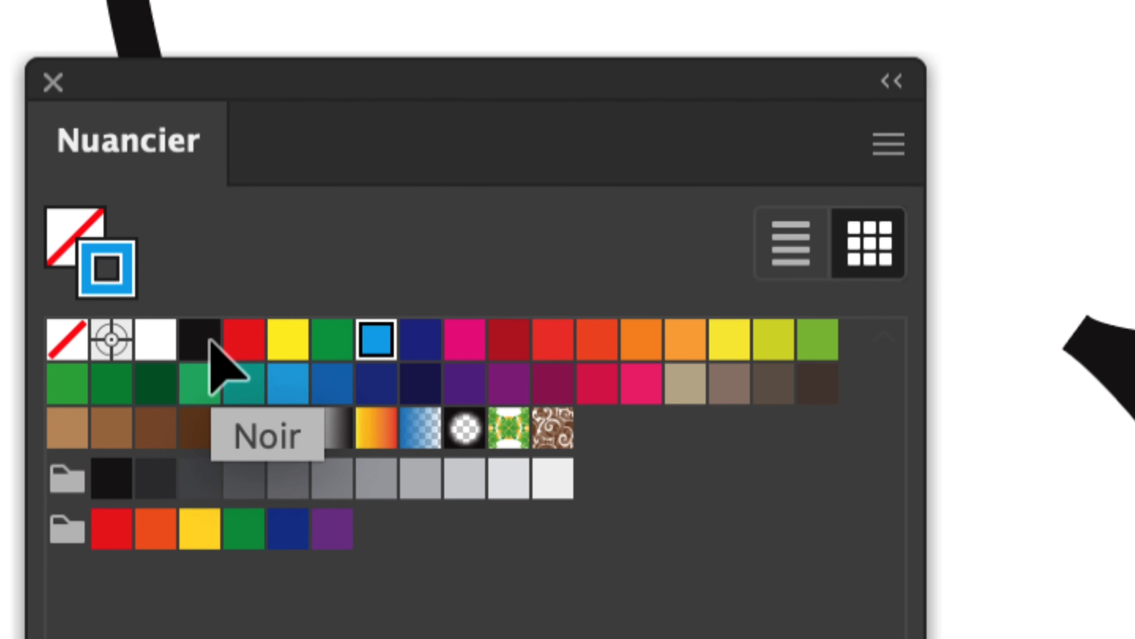
pyautogui.click(211, 343)
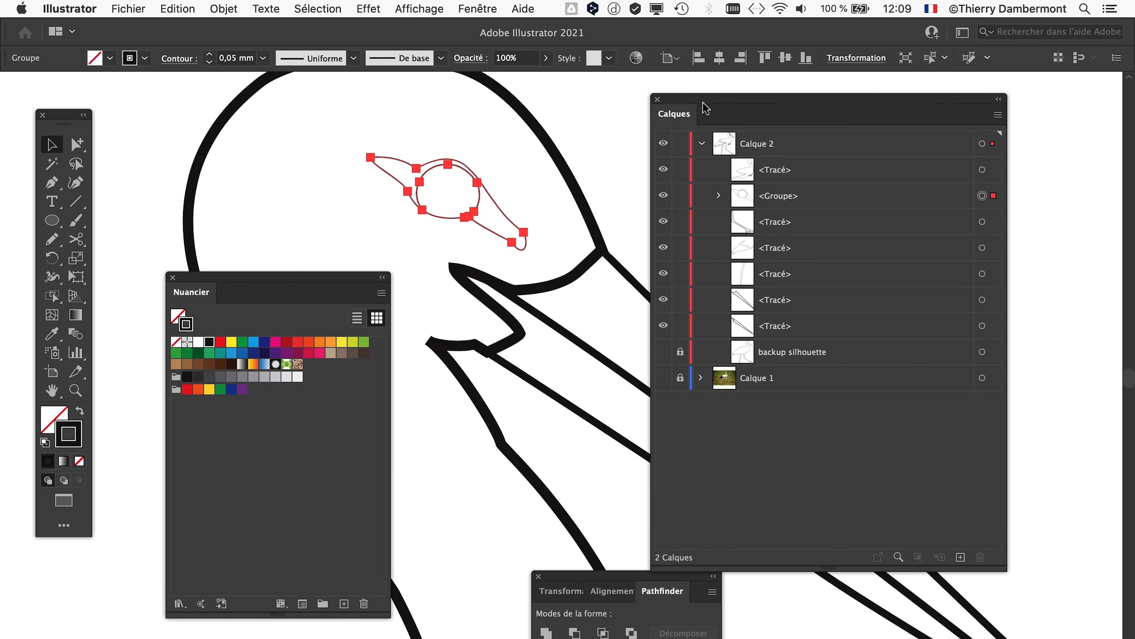
# Move the layer and swatch palettes clear of the stork's head, deselect the eye group and review the whole bird
pyautogui.moveTo(705, 107); pyautogui.dragTo(935, 129)
pyautogui.moveTo(240, 288); pyautogui.dragTo(745, 151)
pyautogui.click(162, 316)
pyautogui.scroll(-5, 287, 412)
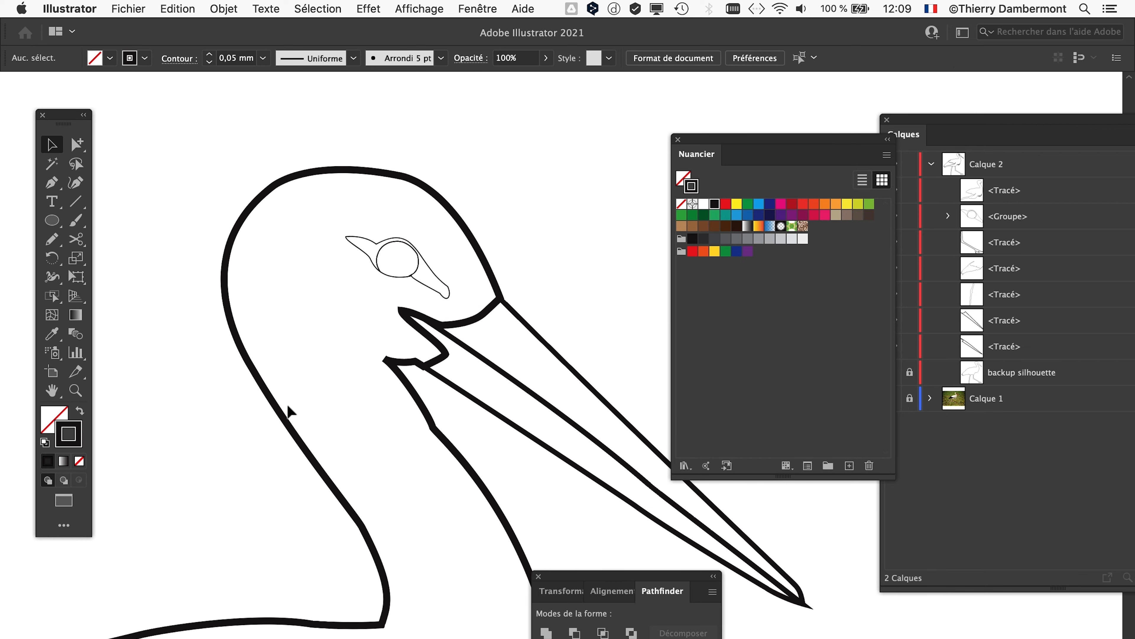
pyautogui.scroll(-10, 292, 441)
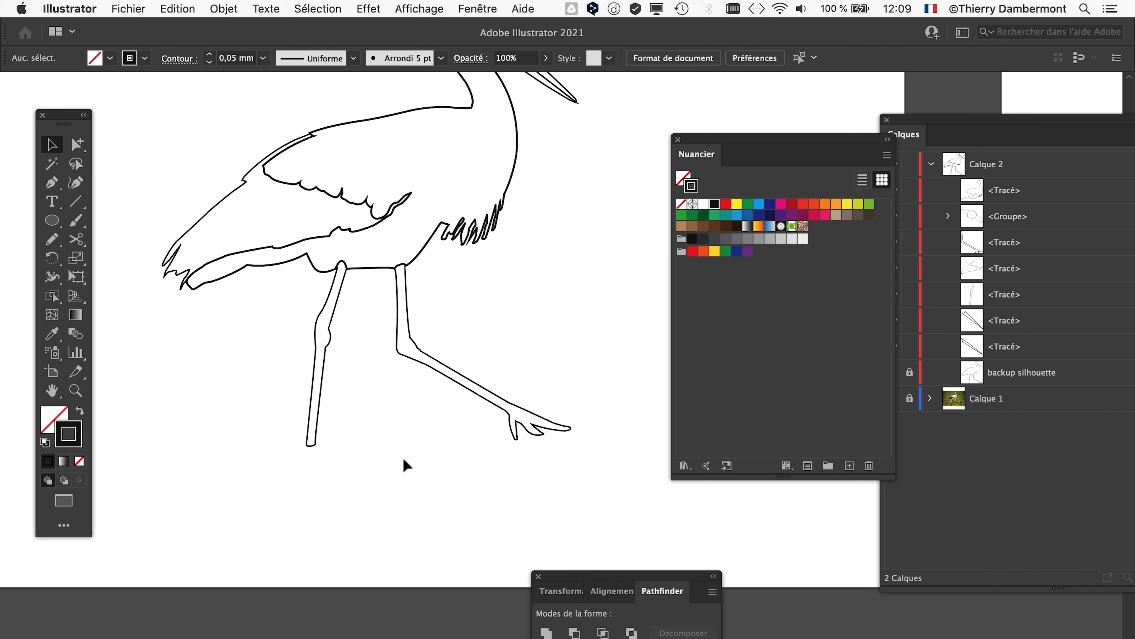
pyautogui.scroll(10, 605, 224)
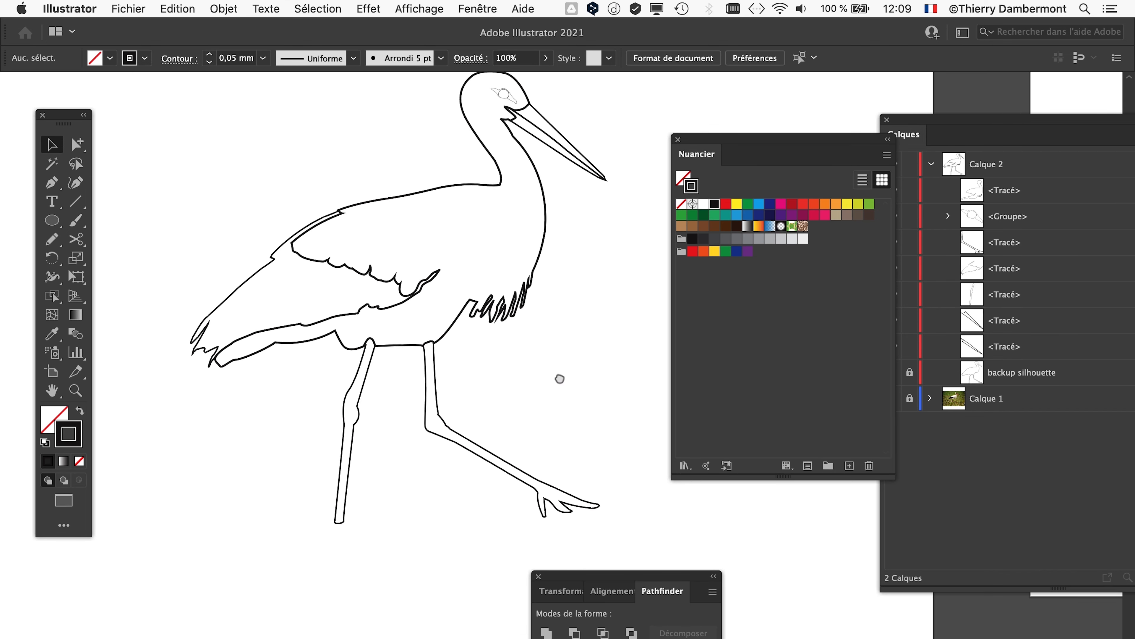
pyautogui.scroll(5, 546, 154)
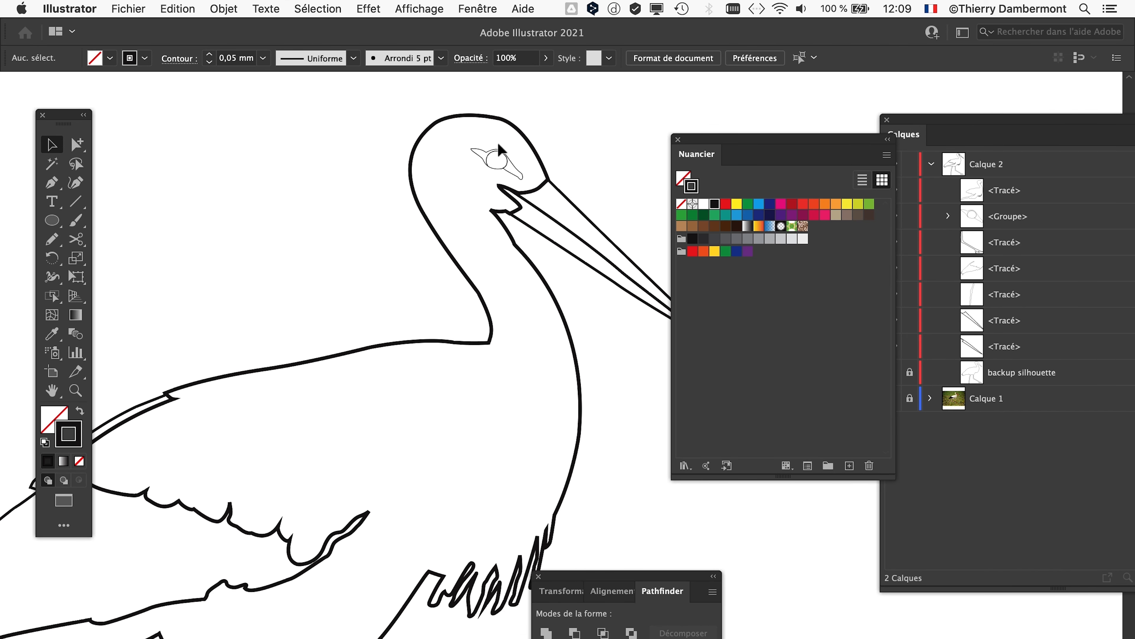
# Set the eye group's stroke weight to 0.25 mm, deselect it and tuck the collapsed stroke settings away from the stork
pyautogui.click(504, 170)
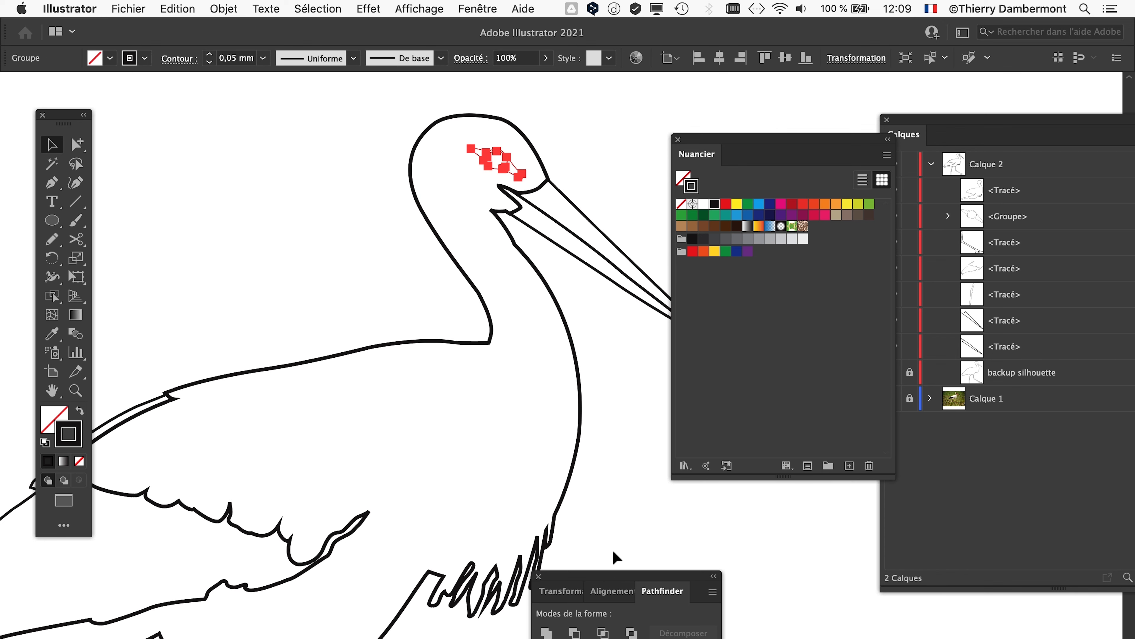
pyautogui.click(479, 9)
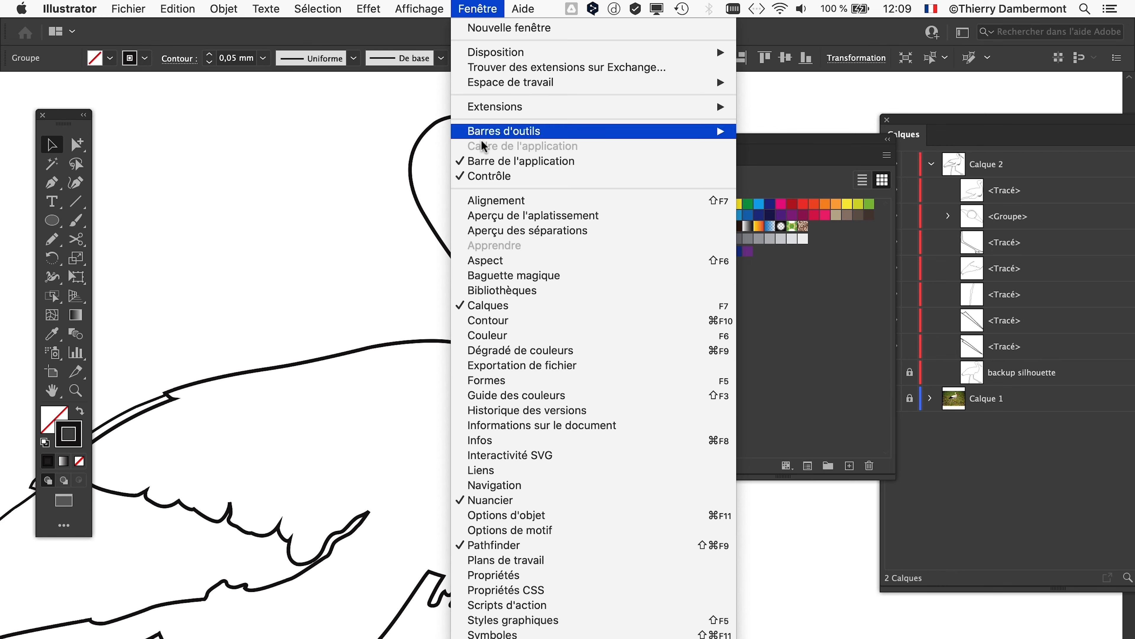
pyautogui.click(532, 320)
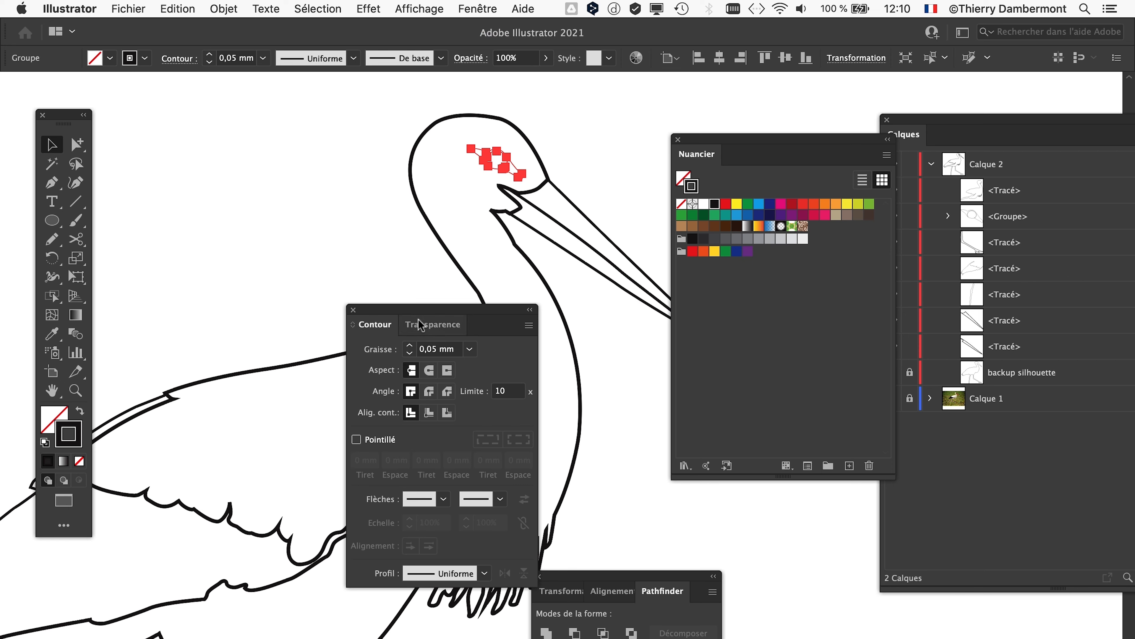
pyautogui.moveTo(413, 317); pyautogui.dragTo(247, 179)
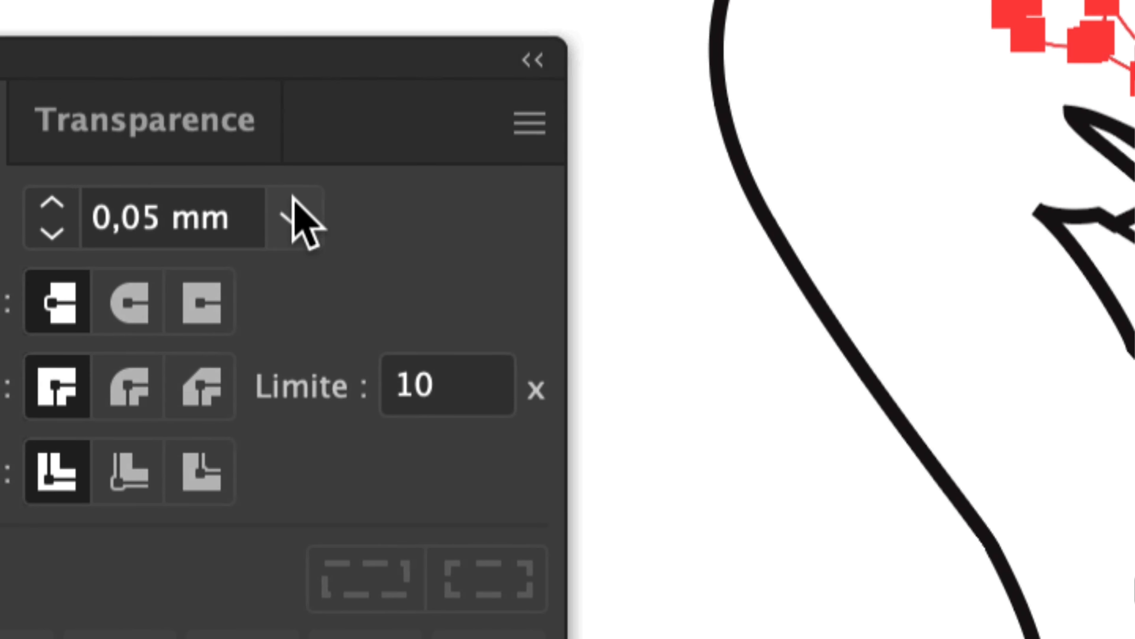
pyautogui.click(471, 316)
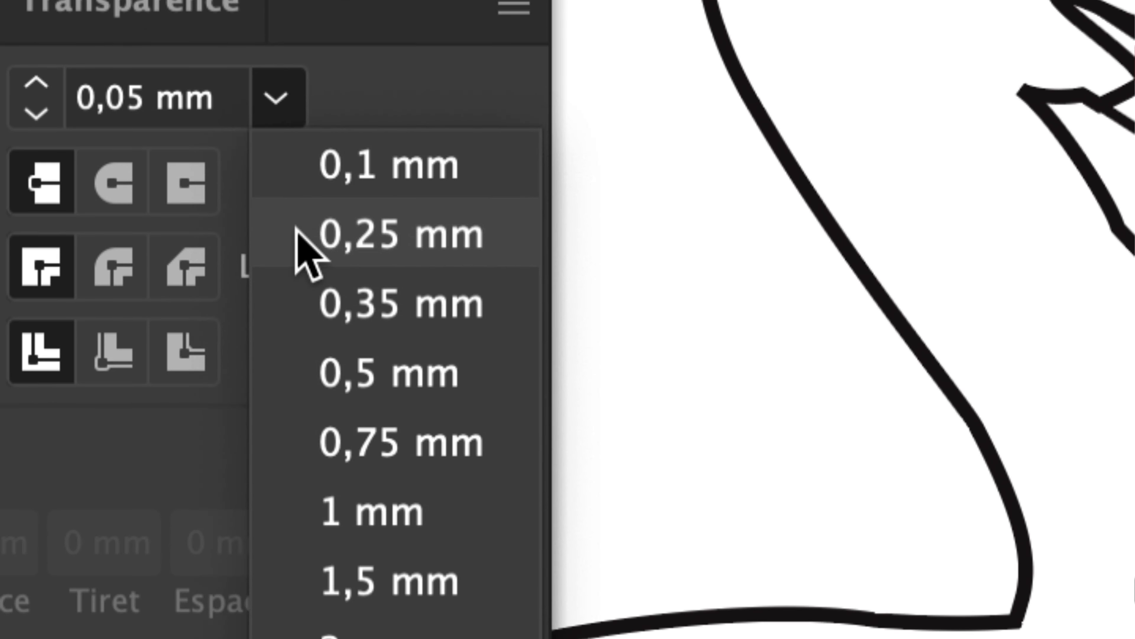
pyautogui.click(519, 452)
pyautogui.click(438, 119)
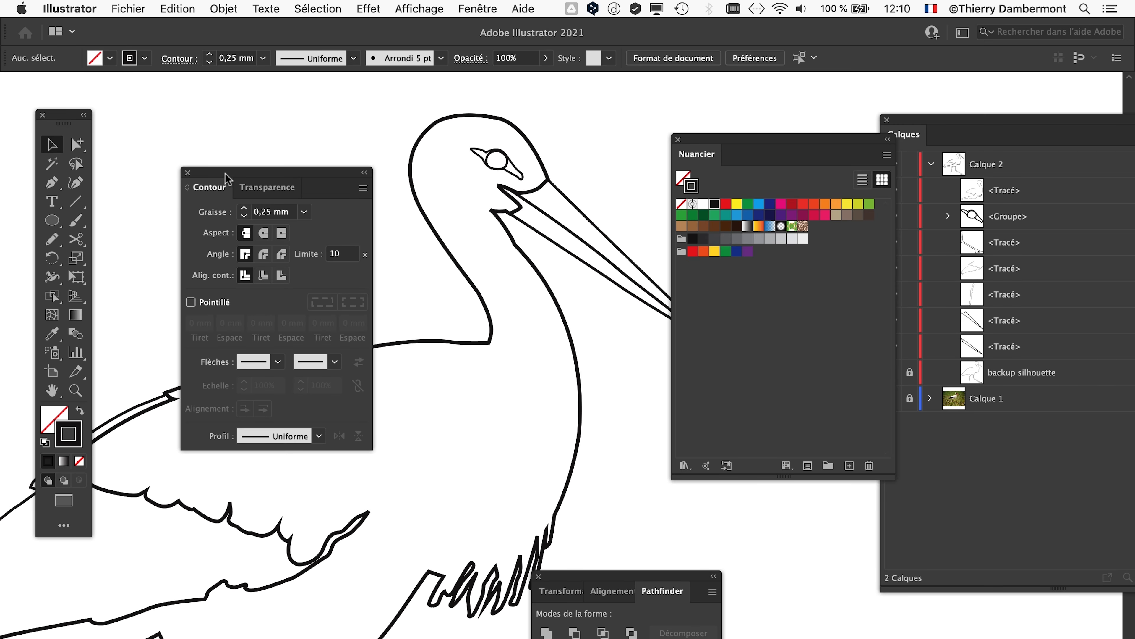
pyautogui.moveTo(224, 176); pyautogui.dragTo(741, 521)
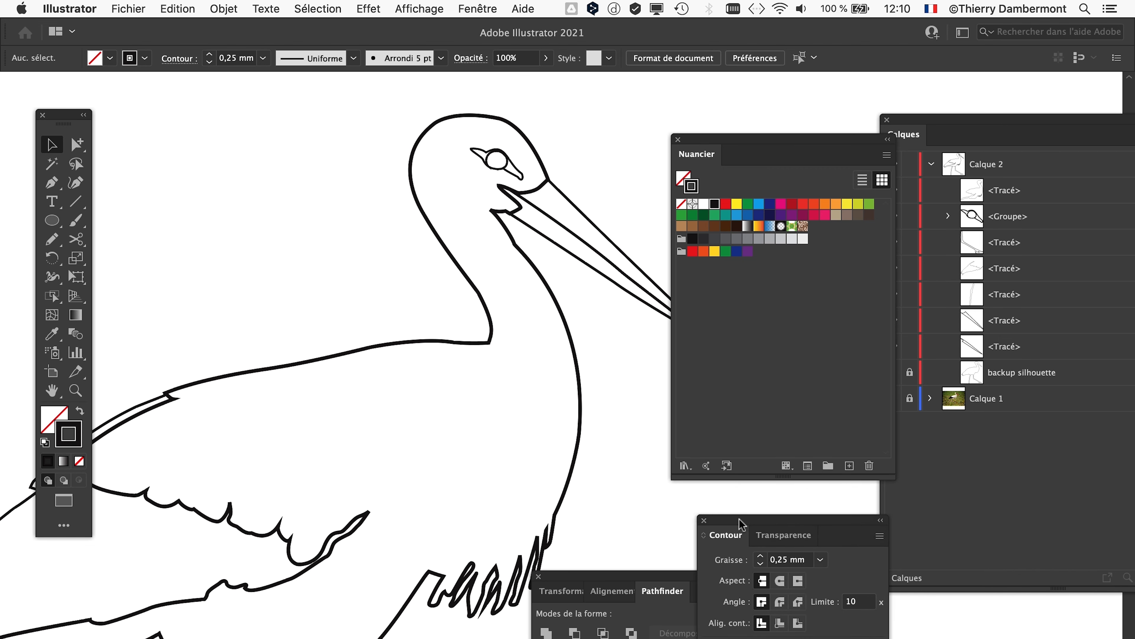
pyautogui.doubleClick(741, 519)
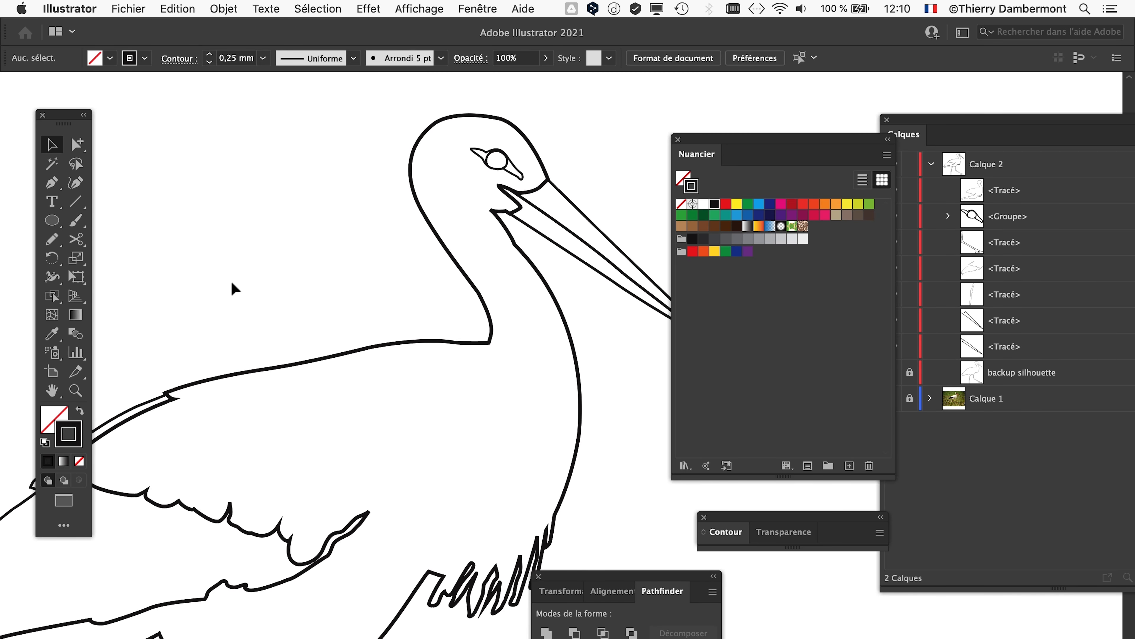
# Switch to Firefox and open a new tab ready for a web search
pyautogui.moveTo(1, 443)
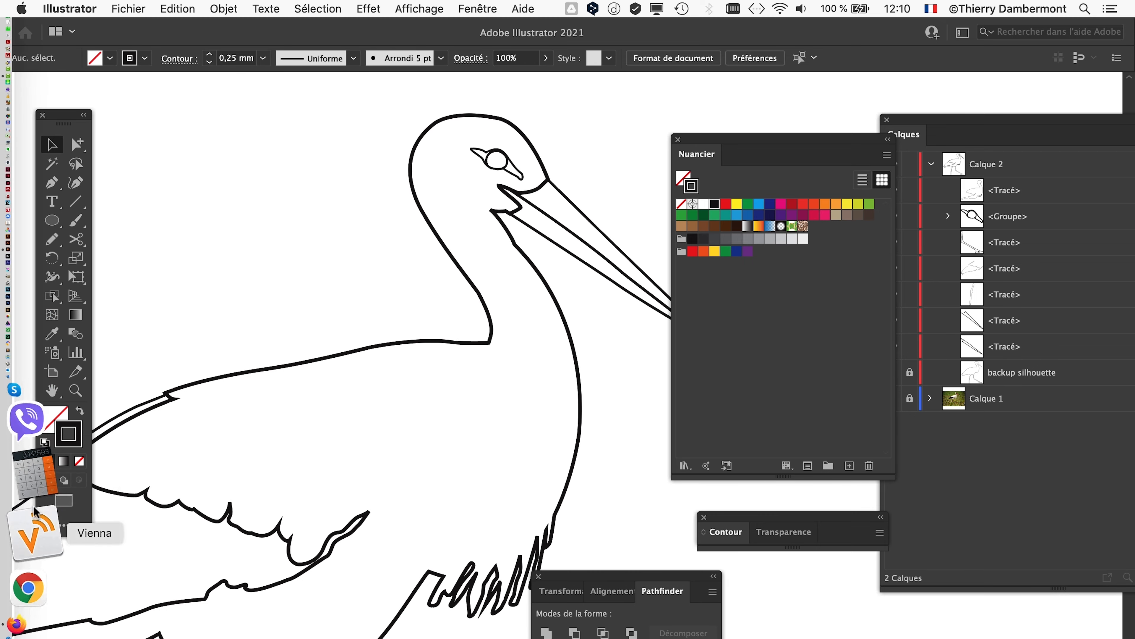
pyautogui.click(31, 519)
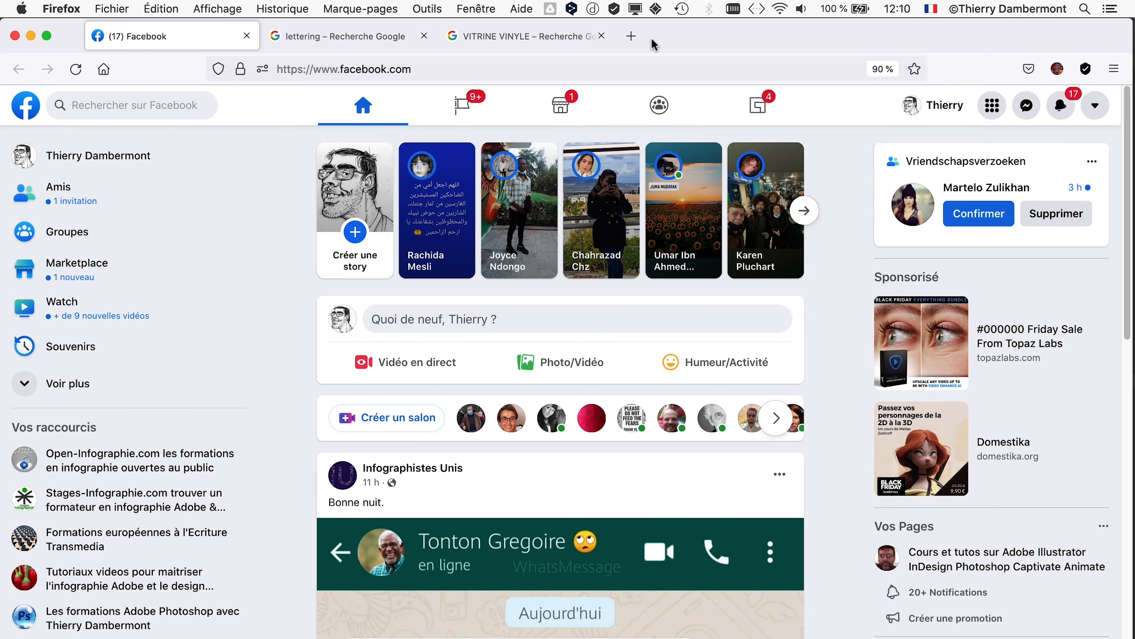
pyautogui.click(630, 35)
pyautogui.click(343, 268)
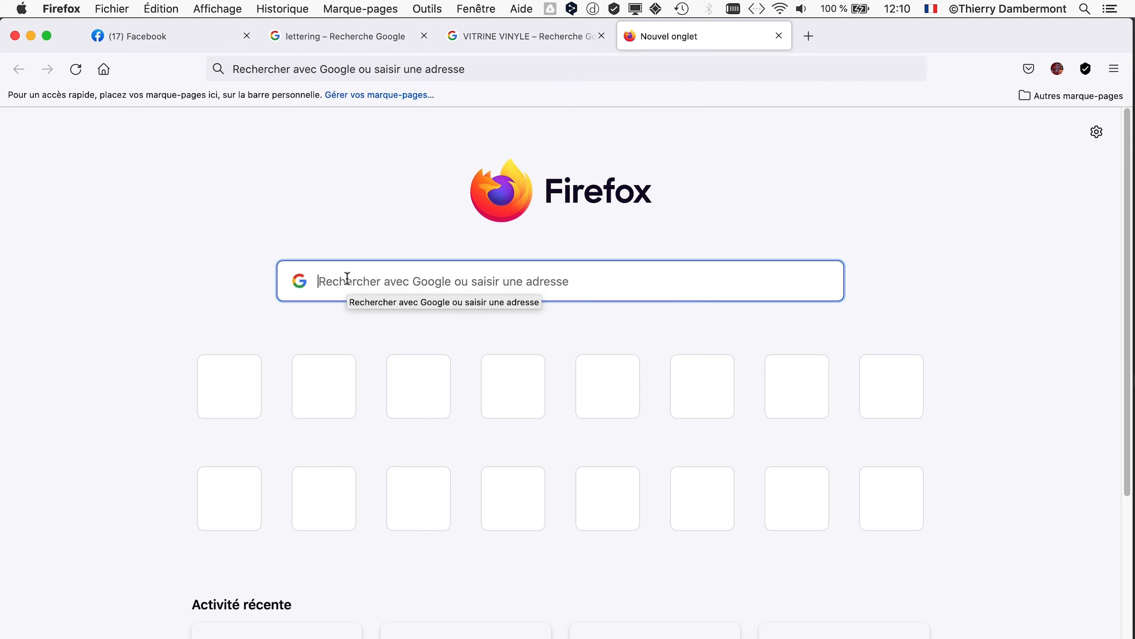
# Search Google for "Pierre Bézier"
pyautogui.write('PIERE')
pyautogui.press('BackSpace')
pyautogui.press('BackSpace')
pyautogui.press('BackSpace')
pyautogui.press('BackSpace')
pyautogui.press('BackSpace')
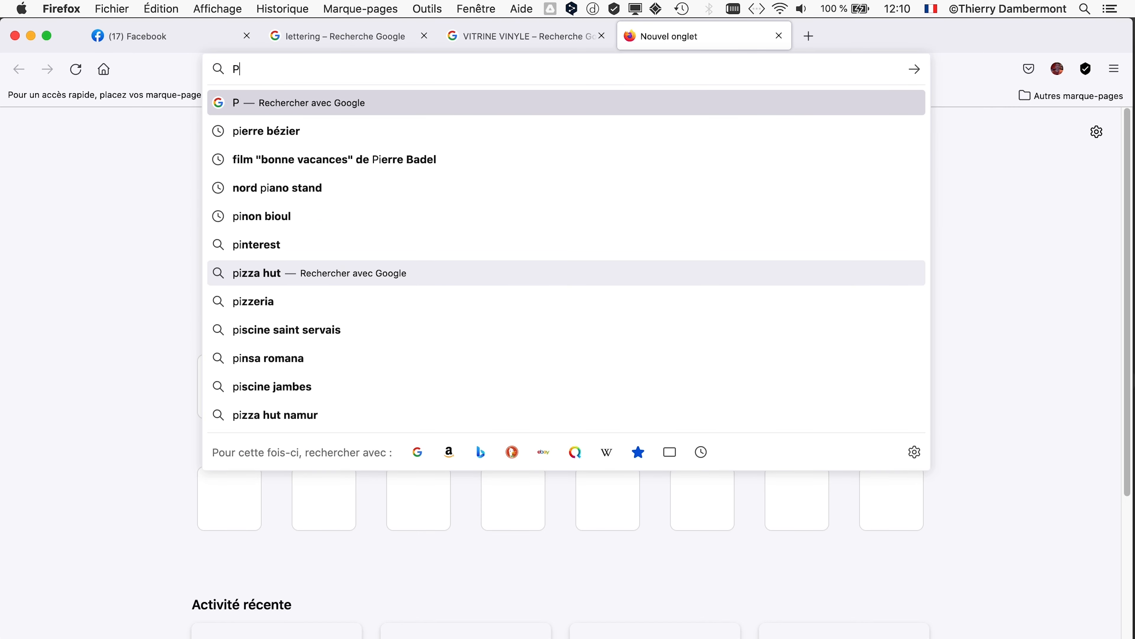
pyautogui.write('Pierre')
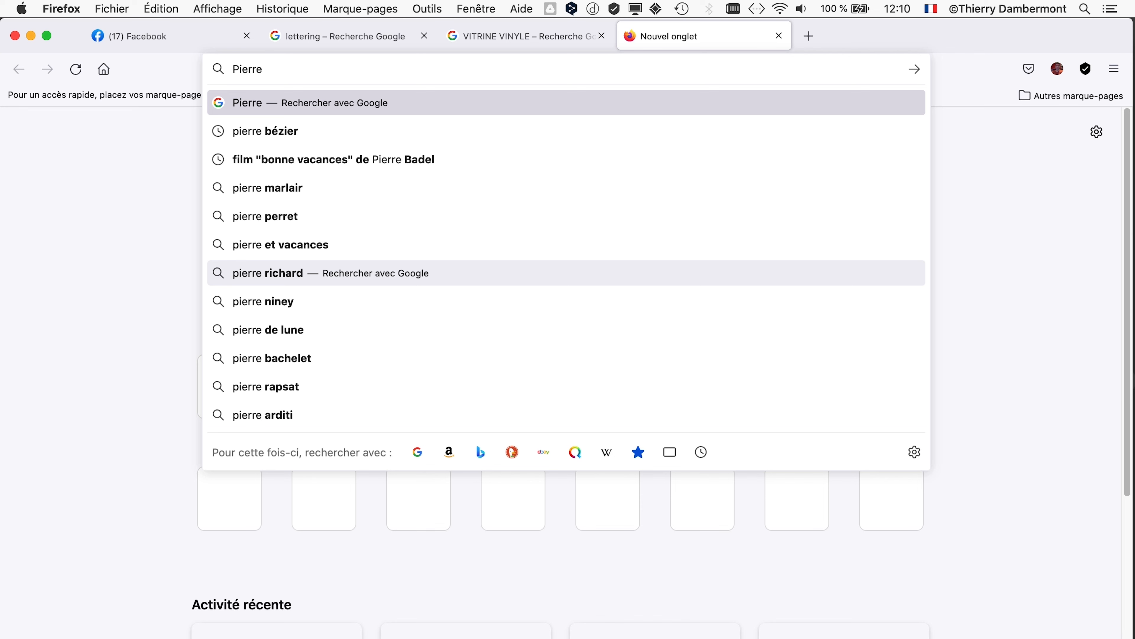
pyautogui.write(' Béz')
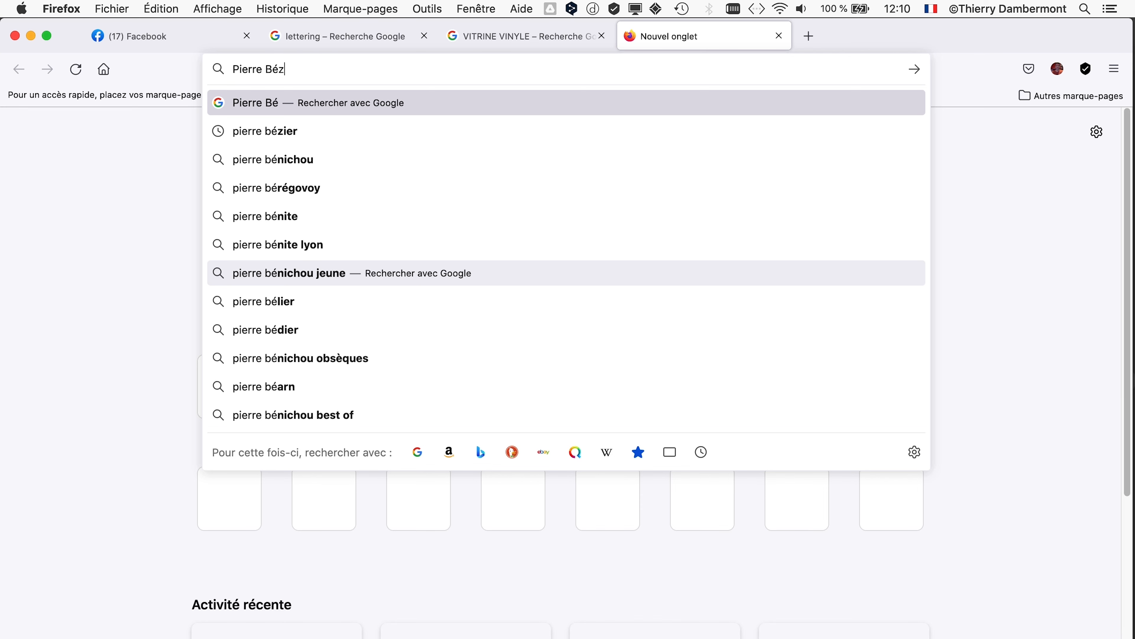
pyautogui.write('ier')
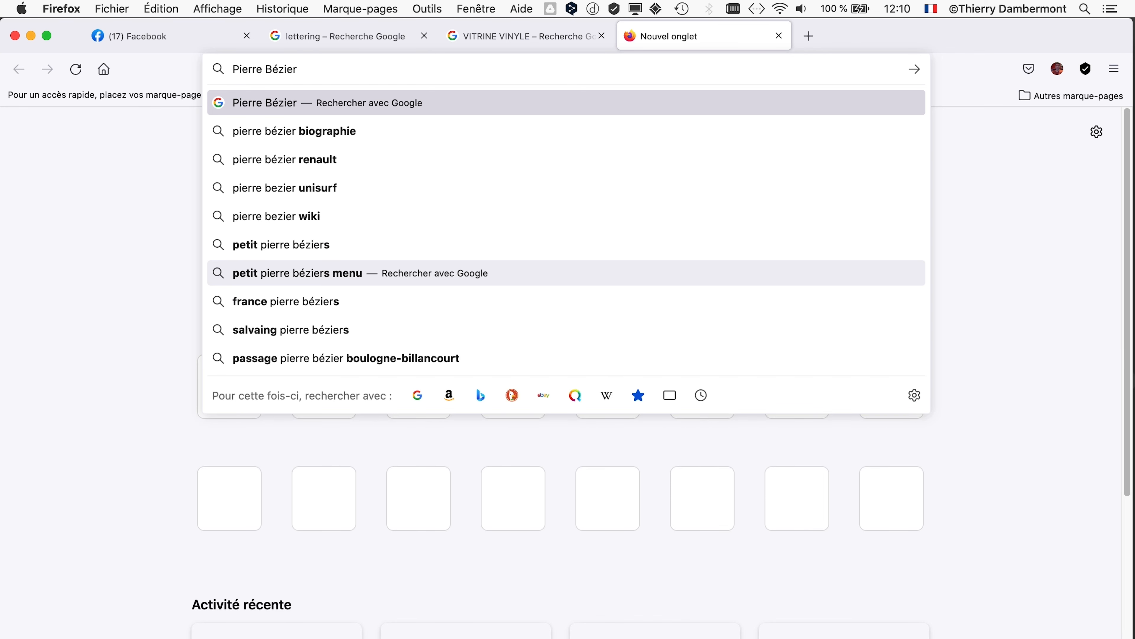
pyautogui.press('Return')
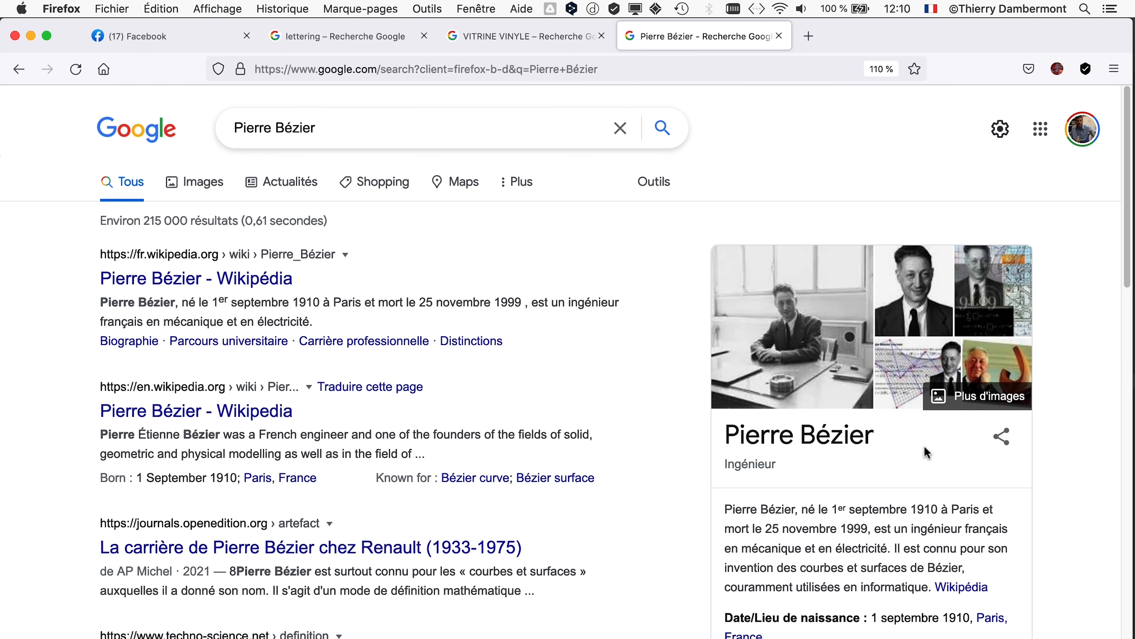
# Open the French Wikipedia article on Pierre Bézier and skim it down to its end
pyautogui.click(961, 587)
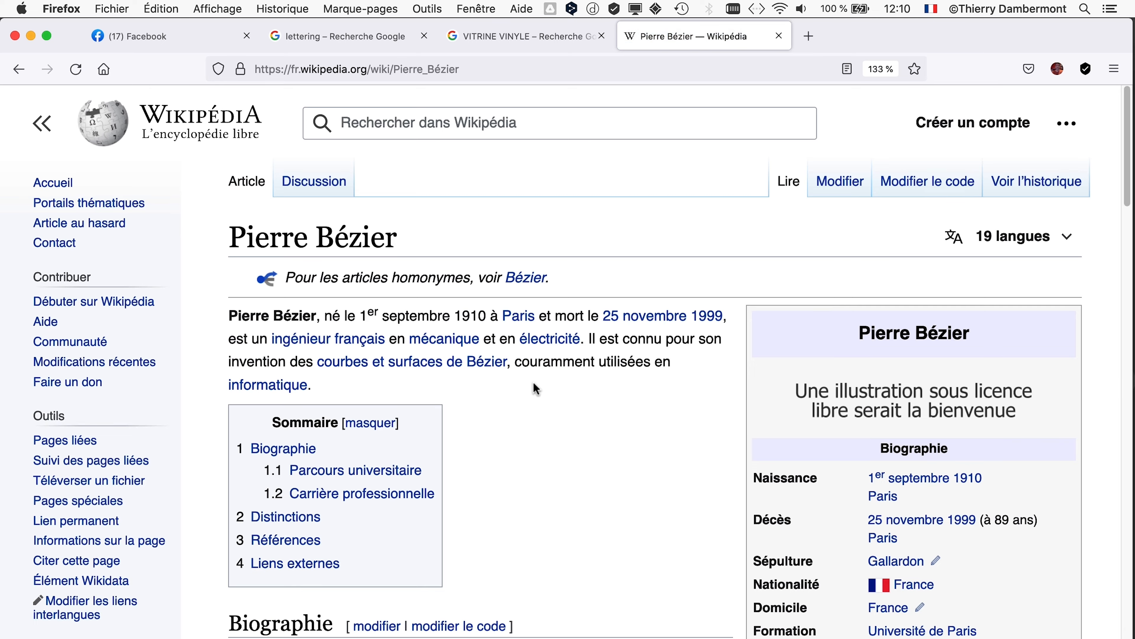
pyautogui.scroll(-5, 552, 405)
pyautogui.scroll(-15, 553, 415)
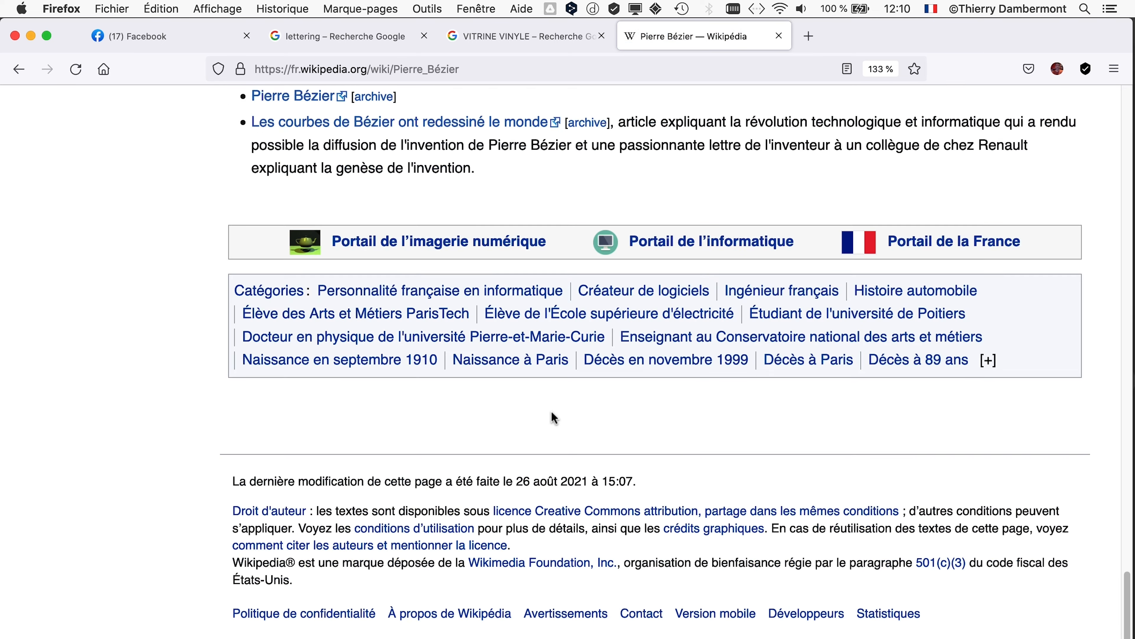
# Return to the Google results, show the image results for Pierre Bézier, and switch back to Illustrator
pyautogui.click(14, 73)
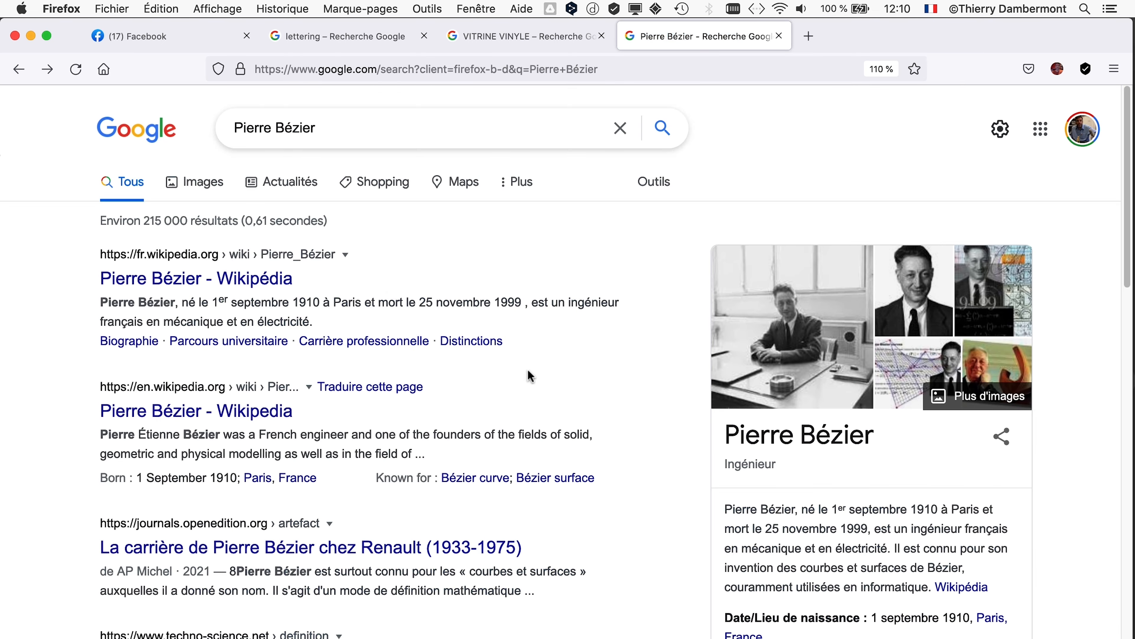
pyautogui.click(208, 183)
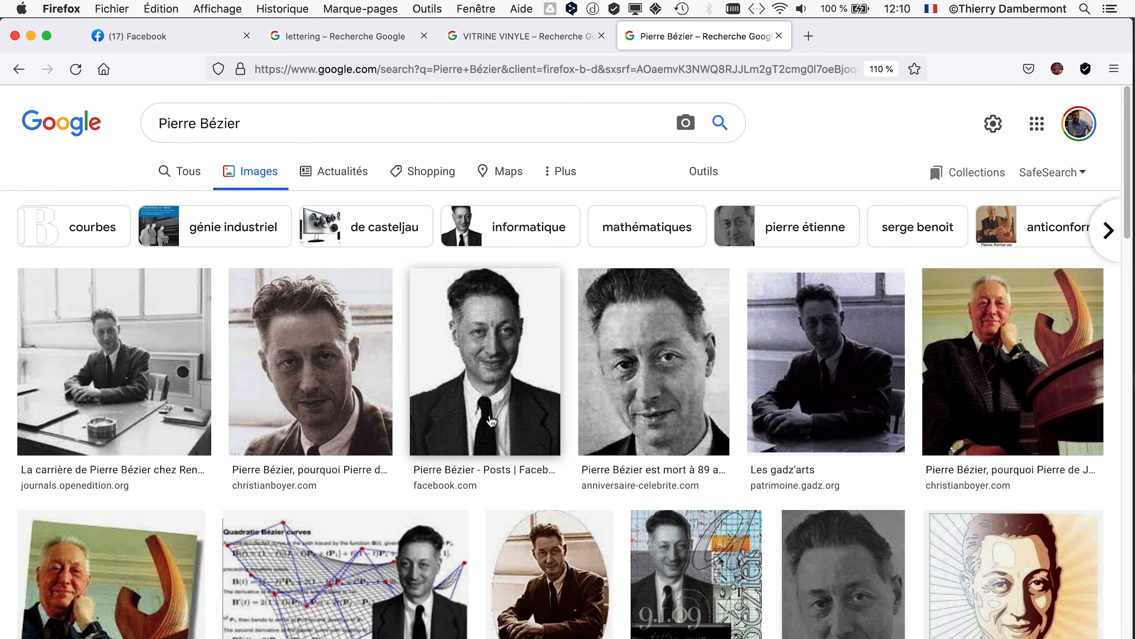
pyautogui.press('super+Tab')
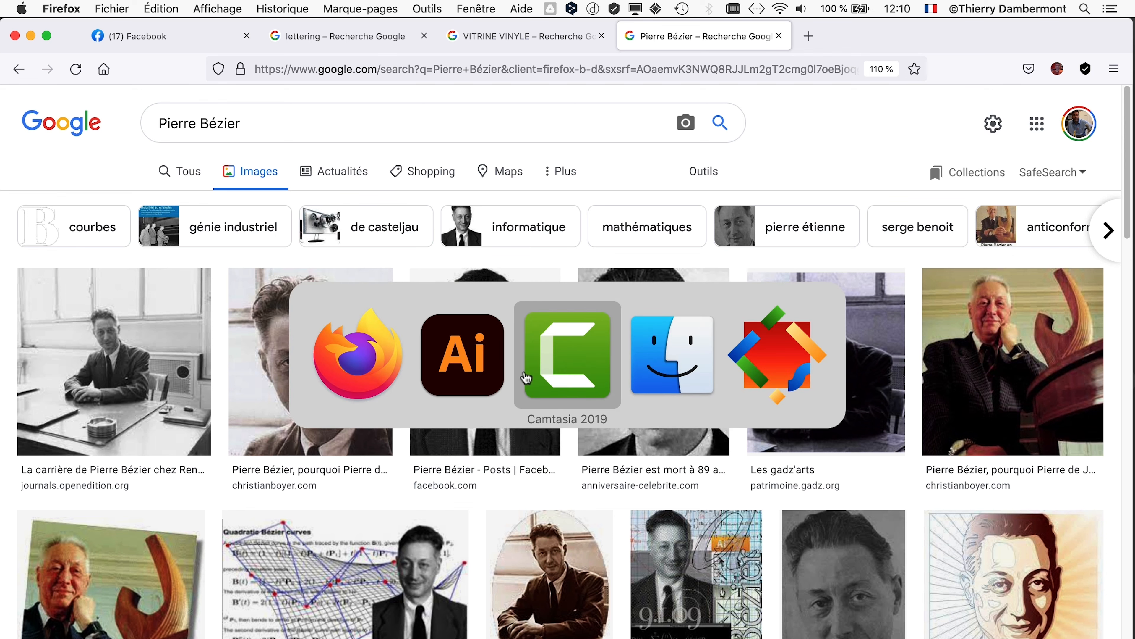
pyautogui.click(474, 358)
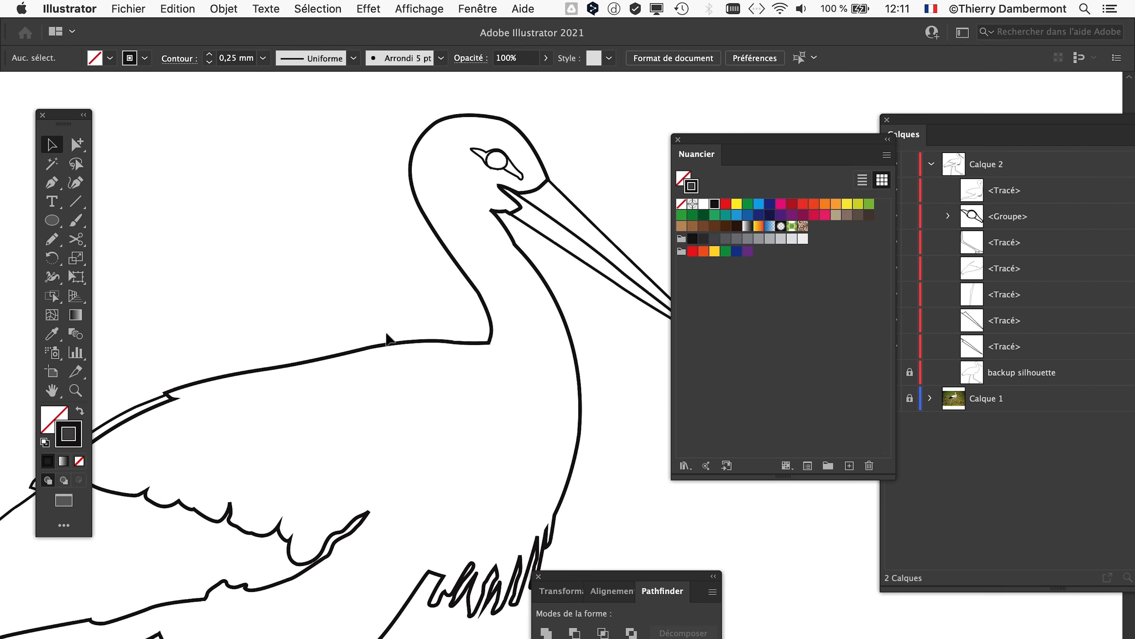
# Examine the anchor points and Bézier handles along the stork's neck and back with Direct Selection, and deselect the path
pyautogui.scroll(3, 432, 265)
pyautogui.moveTo(87, 147); pyautogui.dragTo(112, 143)
pyautogui.click(468, 238)
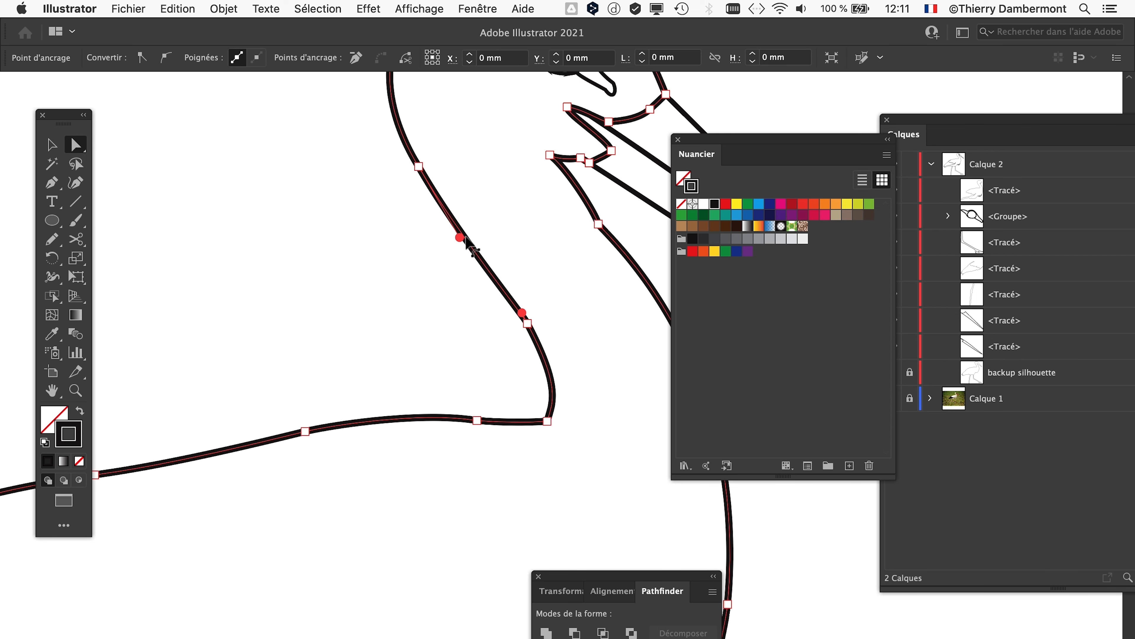
pyautogui.click(346, 430)
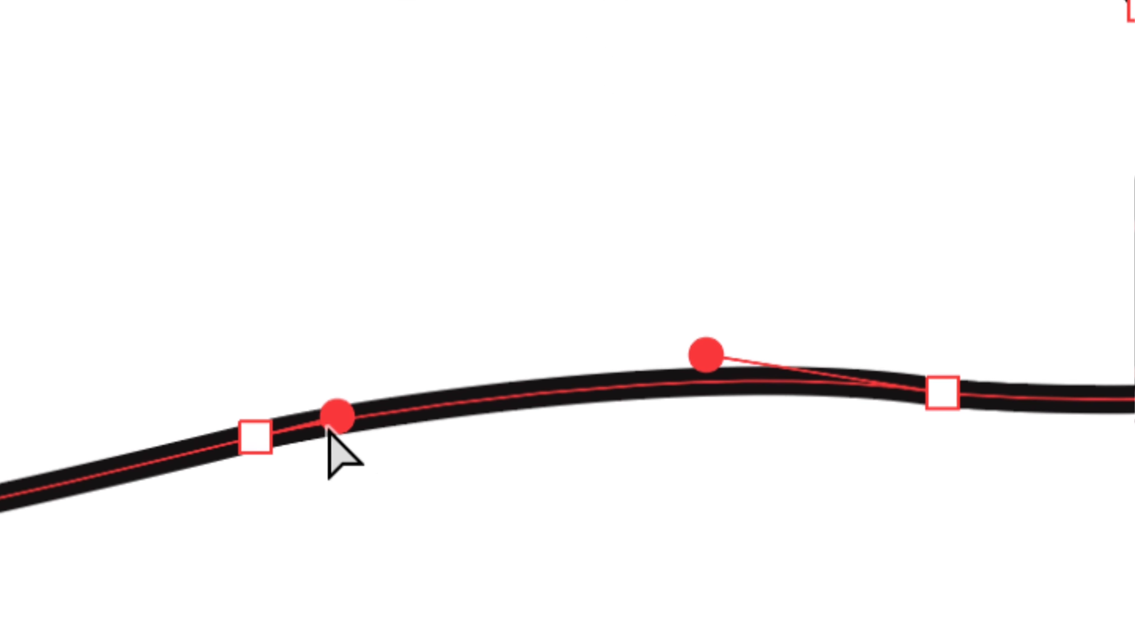
pyautogui.click(313, 428)
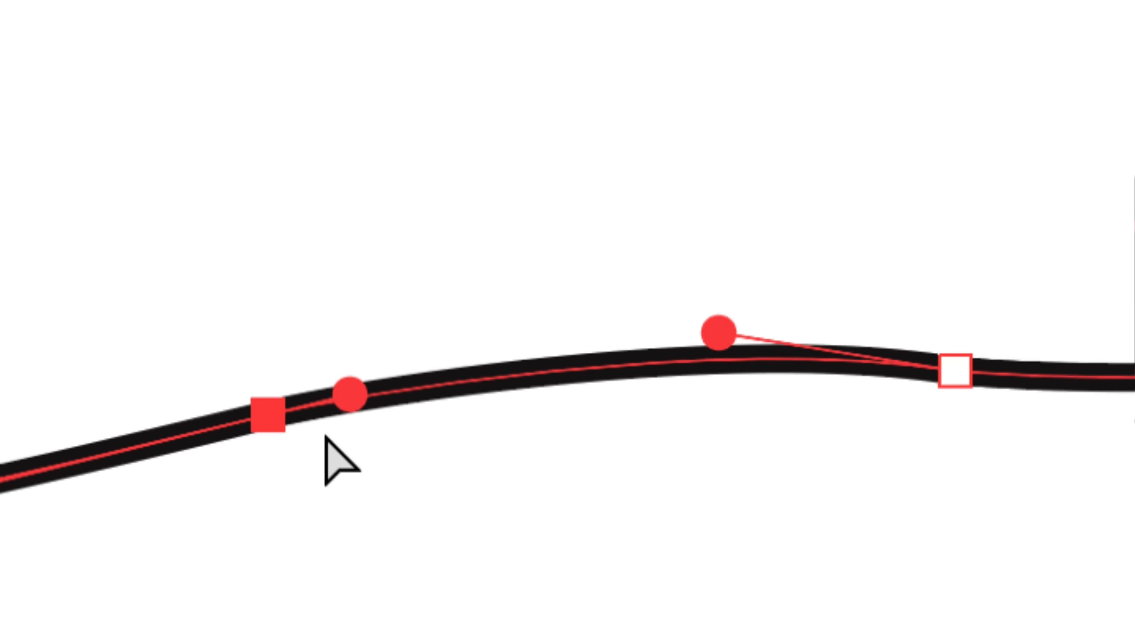
pyautogui.click(576, 359)
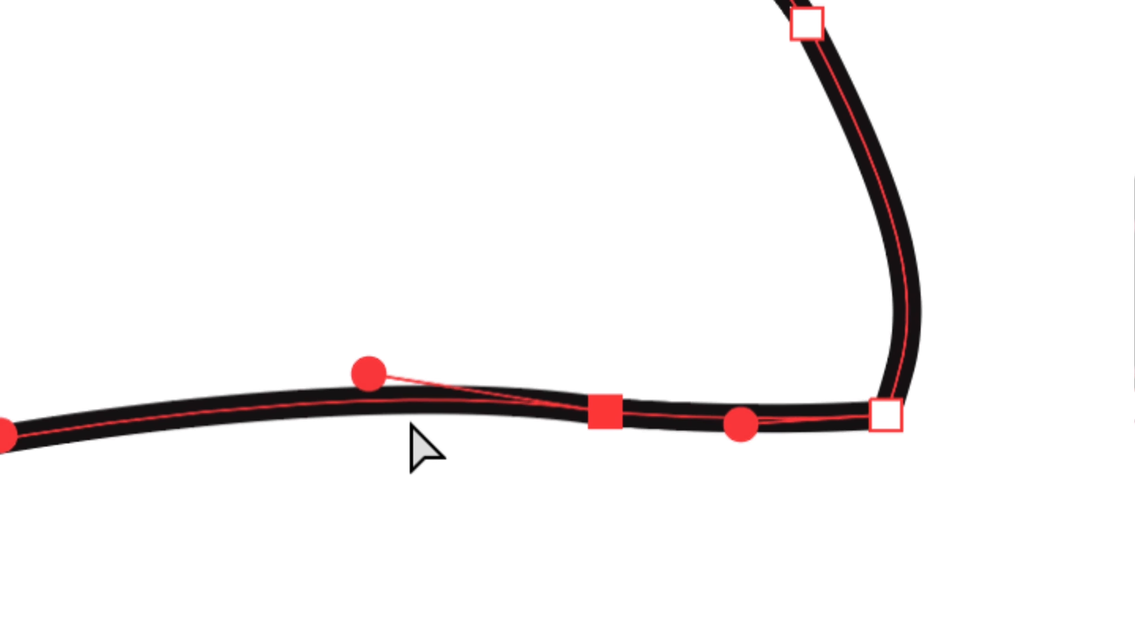
pyautogui.click(338, 438)
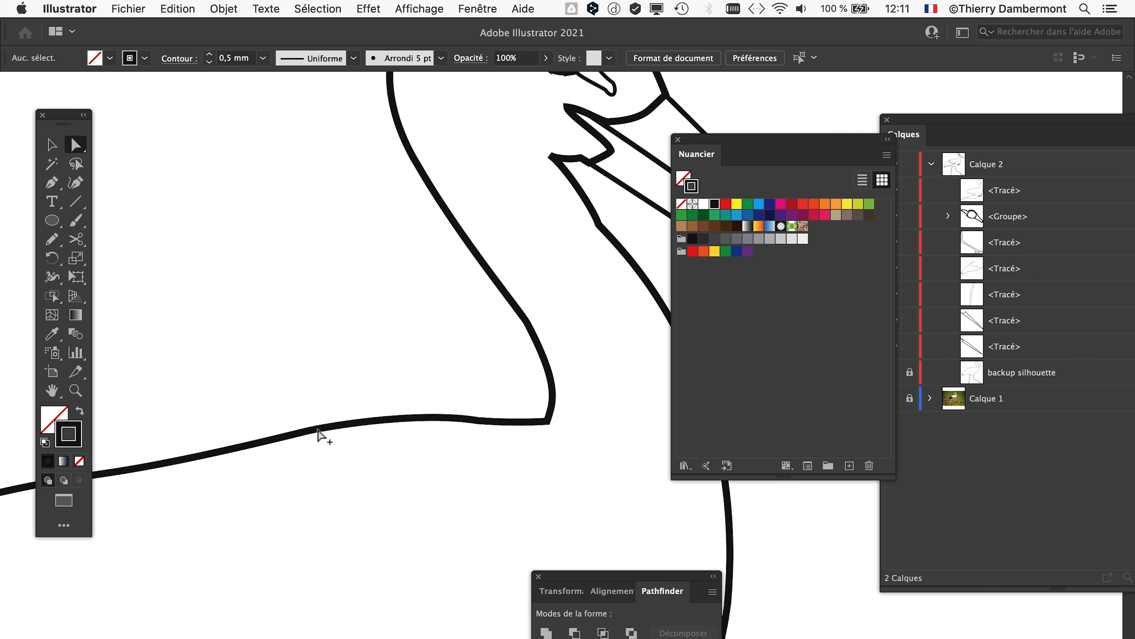
# Select only the anchor points of the finished foot with Direct Selection, copy them and paste them as a separate path
pyautogui.scroll(-5, 318, 430)
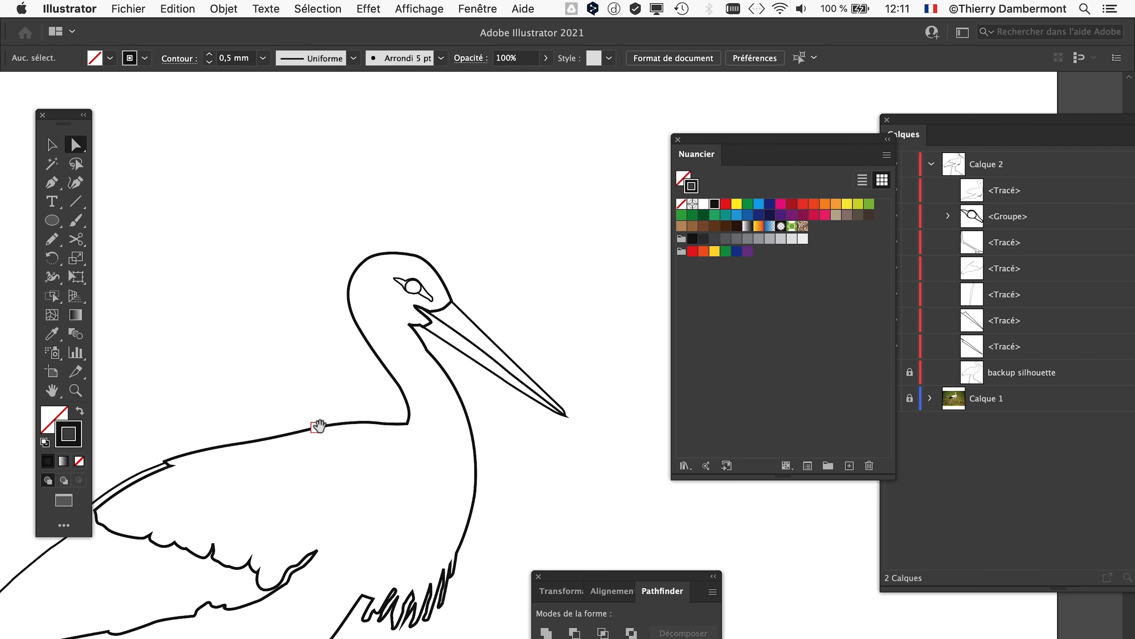
pyautogui.moveTo(319, 426); pyautogui.dragTo(421, 334)
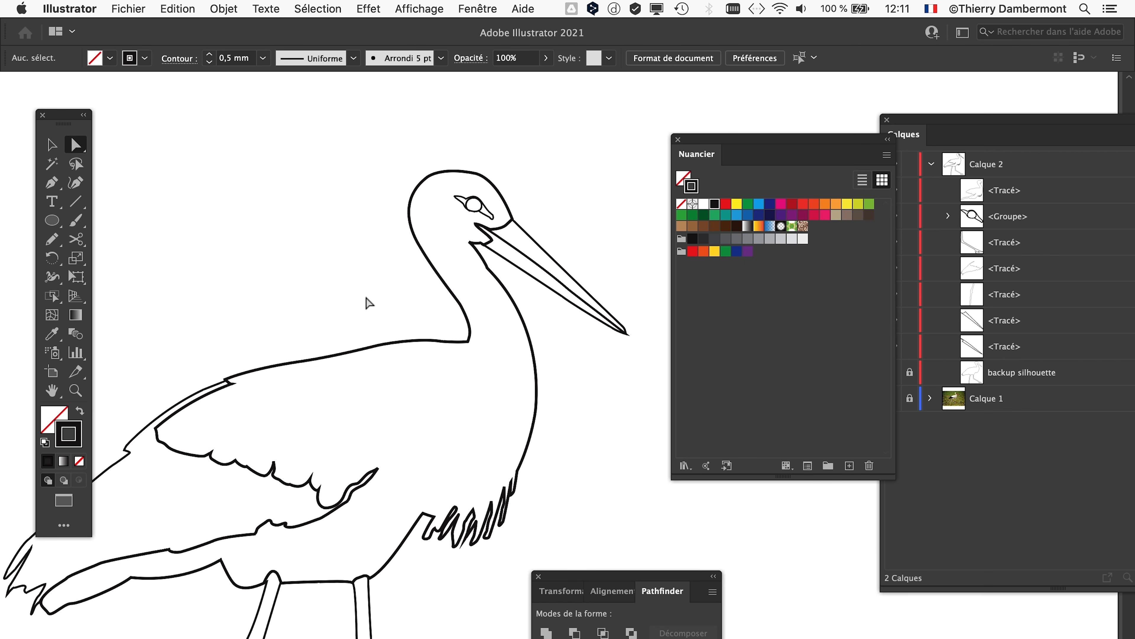
pyautogui.moveTo(477, 590); pyautogui.dragTo(376, 136)
pyautogui.scroll(1, 460, 388)
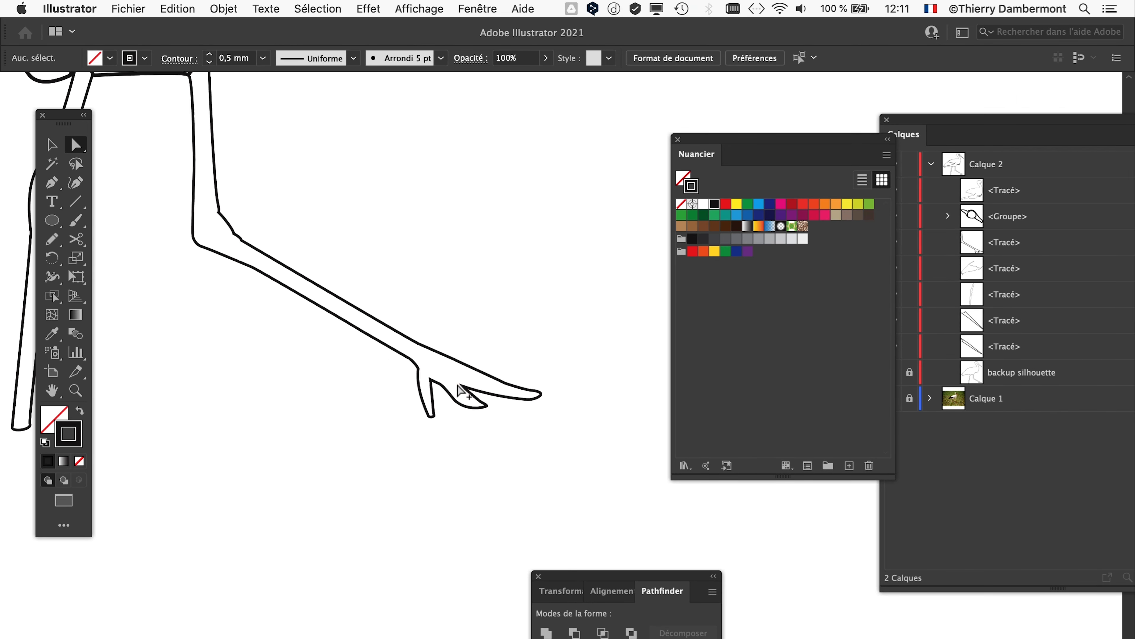
pyautogui.scroll(4, 460, 390)
pyautogui.scroll(-1, 403, 376)
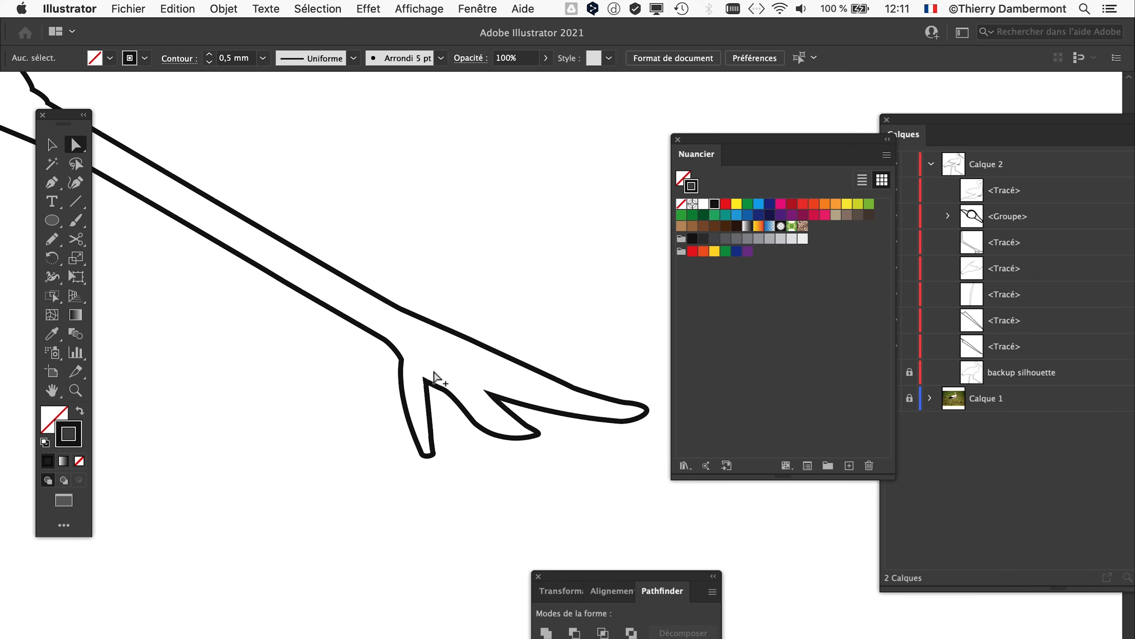
pyautogui.scroll(-1, 269, 386)
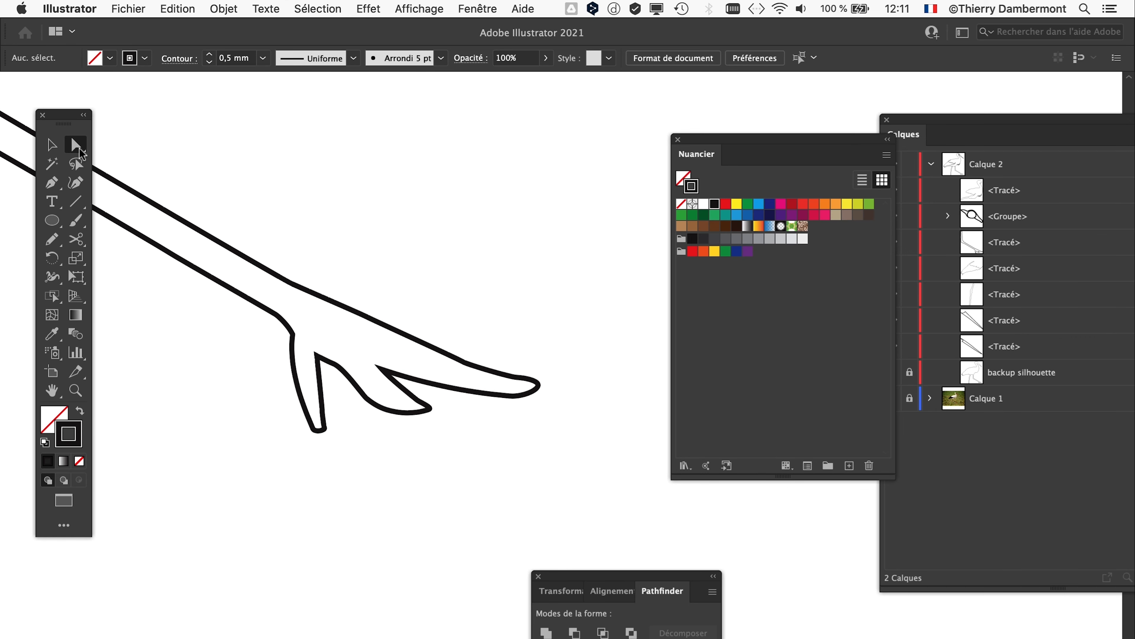
pyautogui.click(79, 150)
pyautogui.click(127, 150)
pyautogui.moveTo(137, 161)
pyautogui.mouseDown()
pyautogui.moveTo(362, 398)
pyautogui.moveTo(590, 487)
pyautogui.moveTo(530, 459)
pyautogui.mouseUp()
pyautogui.scroll(-3, 529, 452)
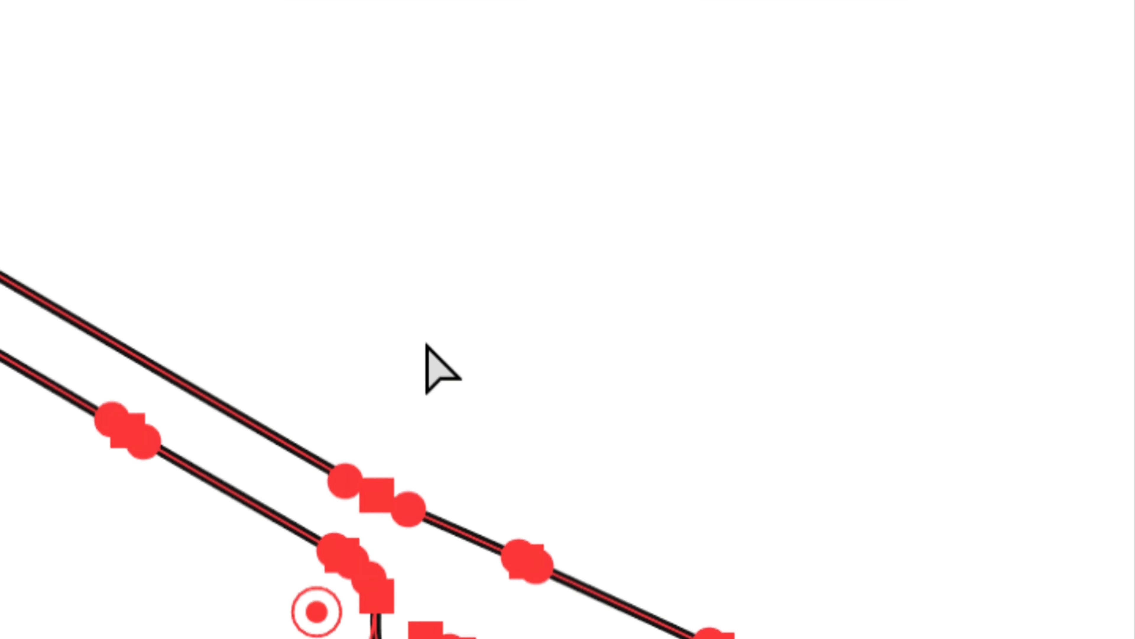
pyautogui.click(424, 344)
pyautogui.moveTo(392, 329)
pyautogui.mouseDown()
pyautogui.moveTo(423, 389)
pyautogui.moveTo(460, 422)
pyautogui.moveTo(735, 584)
pyautogui.moveTo(800, 595)
pyautogui.mouseUp()
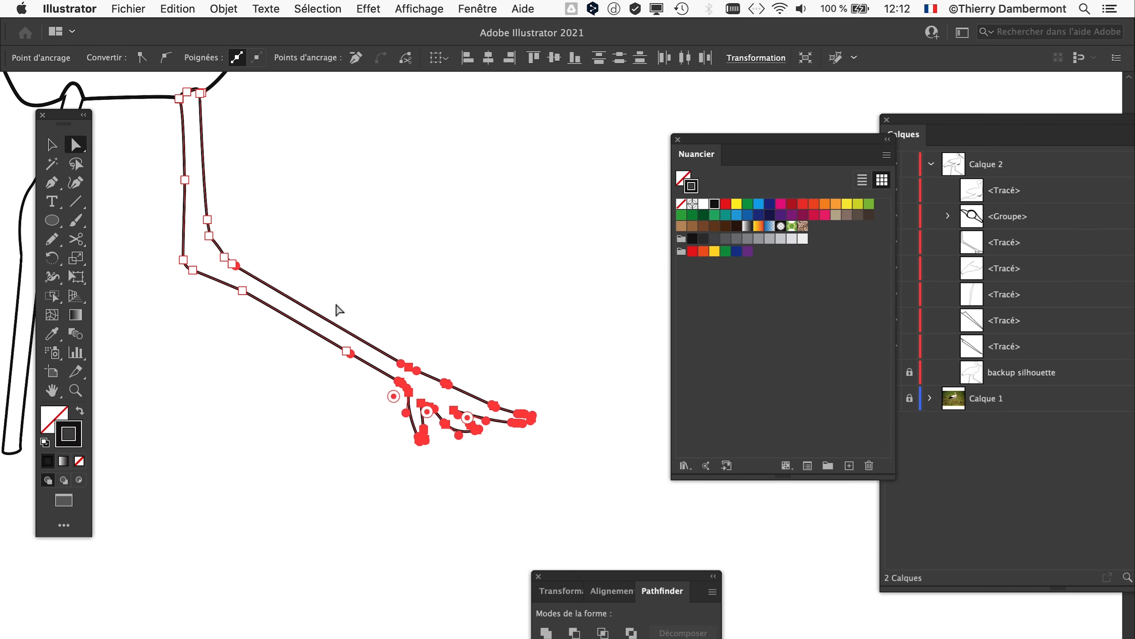
pyautogui.press('super+v')
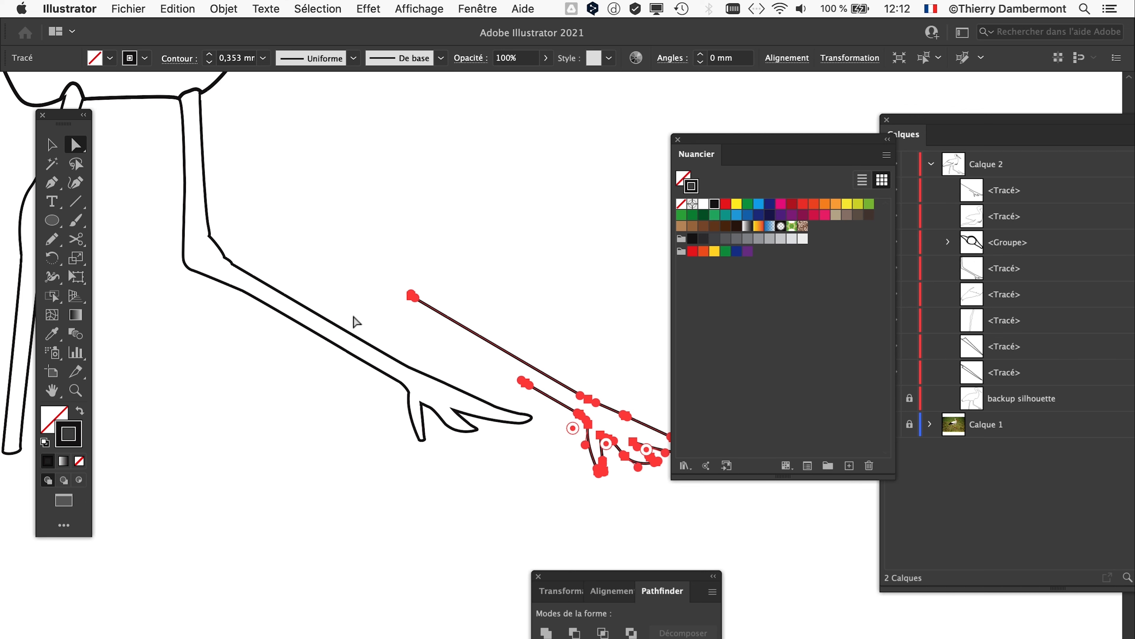
# Place the pasted foot just below the footless leg, and shift the Nuancier panel clear of the drawing
pyautogui.moveTo(550, 399); pyautogui.dragTo(308, 516)
pyautogui.moveTo(345, 419); pyautogui.dragTo(632, 233)
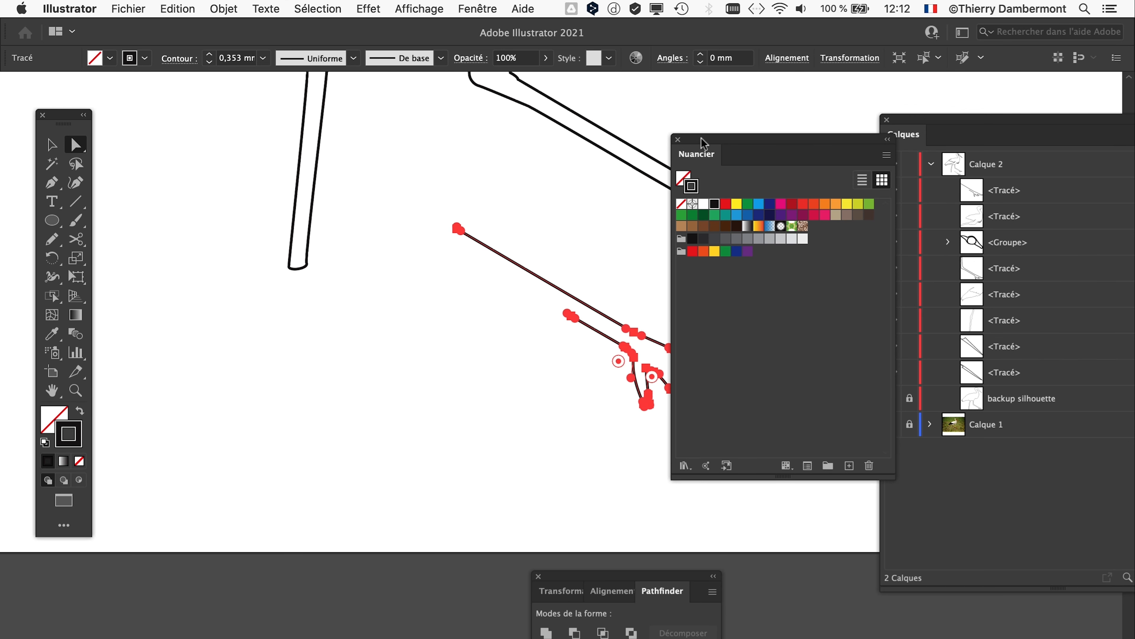
pyautogui.moveTo(702, 142); pyautogui.dragTo(769, 130)
pyautogui.moveTo(622, 333); pyautogui.dragTo(423, 321)
pyautogui.scroll(2, 373, 268)
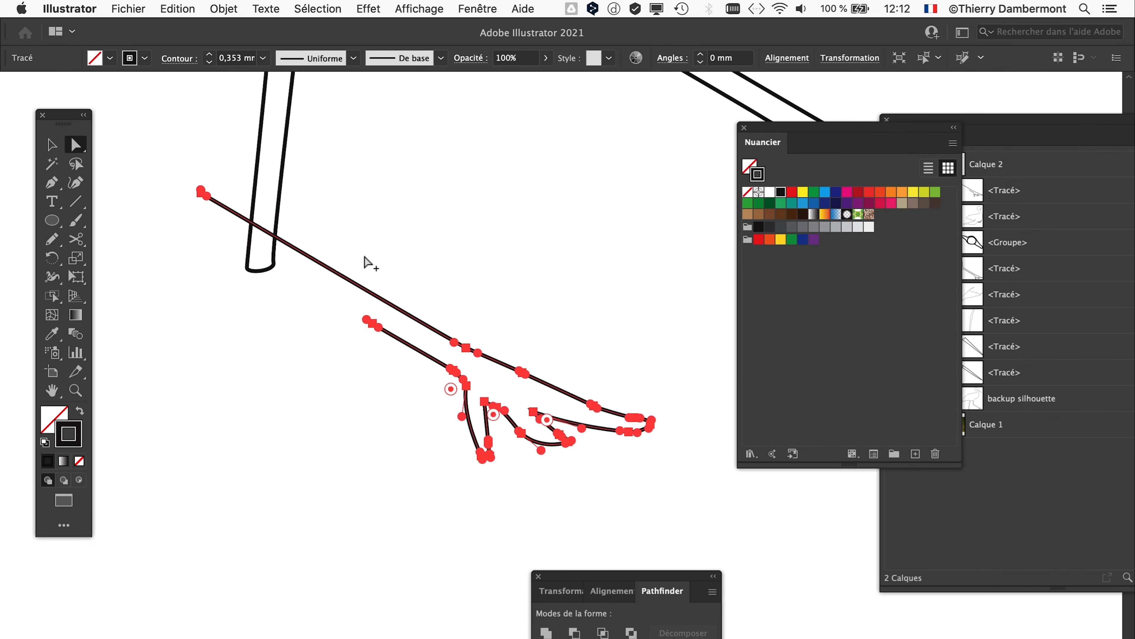
pyautogui.moveTo(372, 300); pyautogui.dragTo(348, 396)
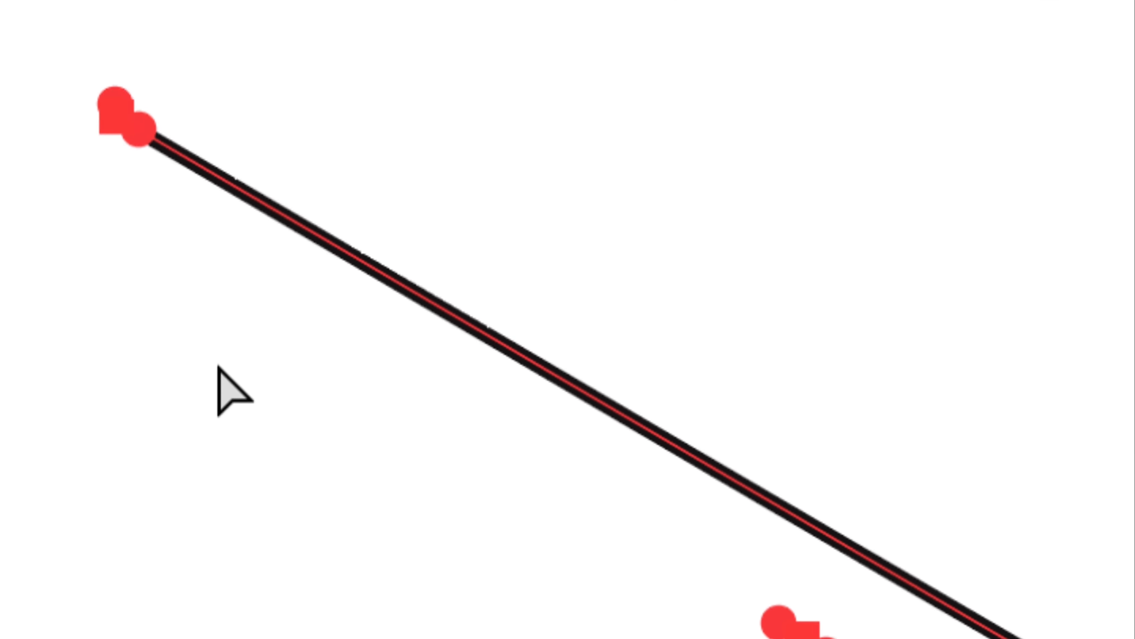
# Delete the long upper leg segment from the copied foot, keep the short lower segment, and deselect the path
pyautogui.click(209, 345)
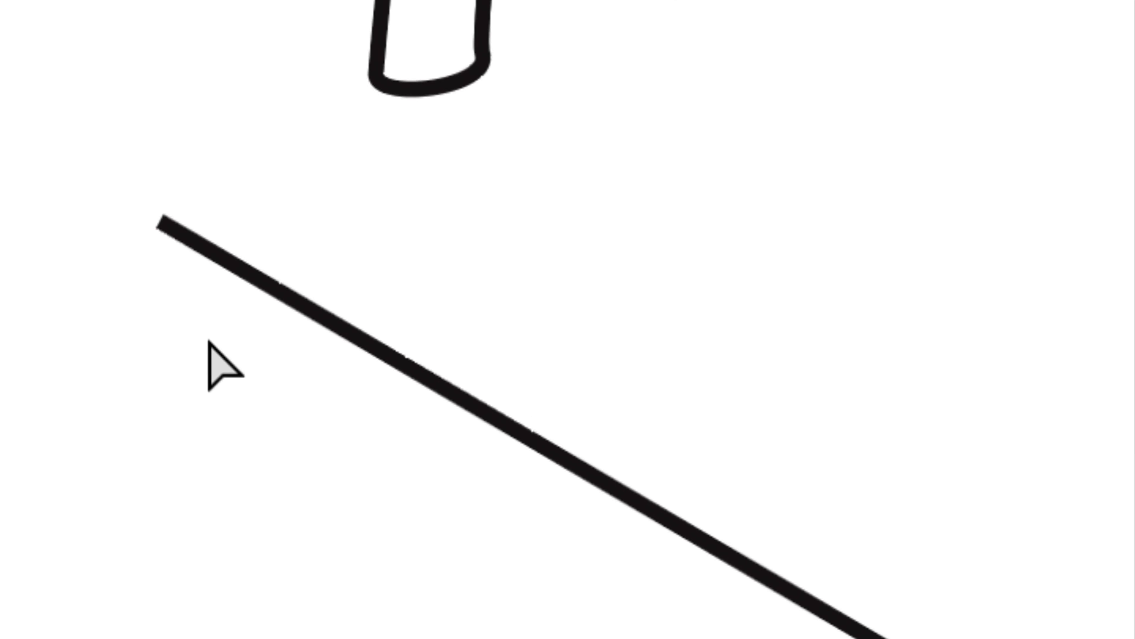
pyautogui.click(199, 321)
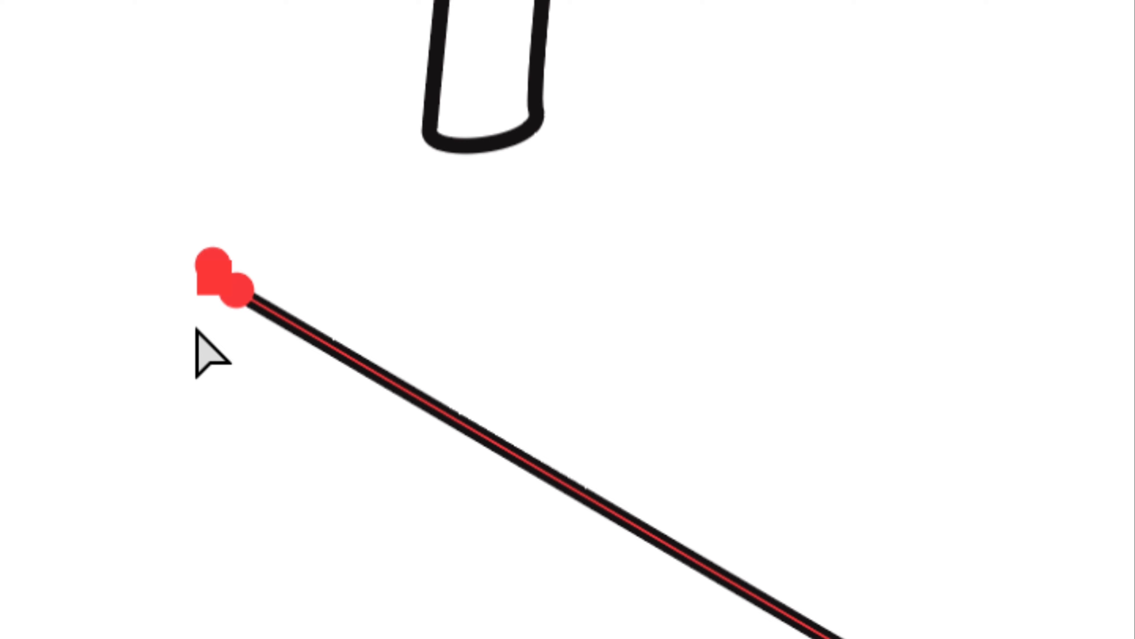
pyautogui.press('Delete')
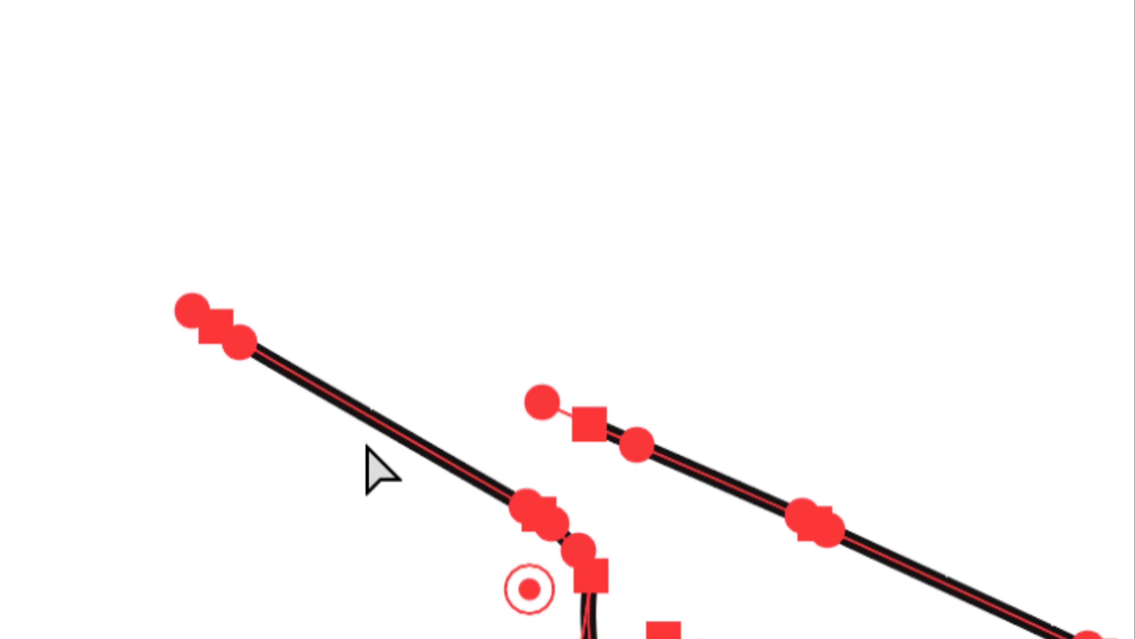
pyautogui.click(459, 384)
pyautogui.click(254, 351)
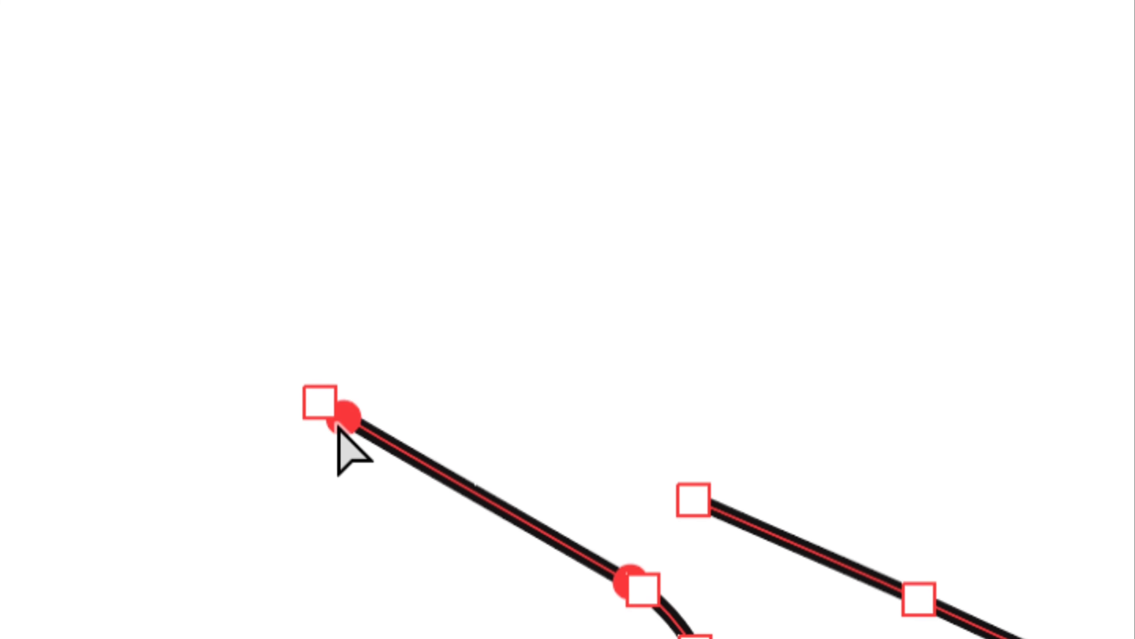
pyautogui.click(352, 507)
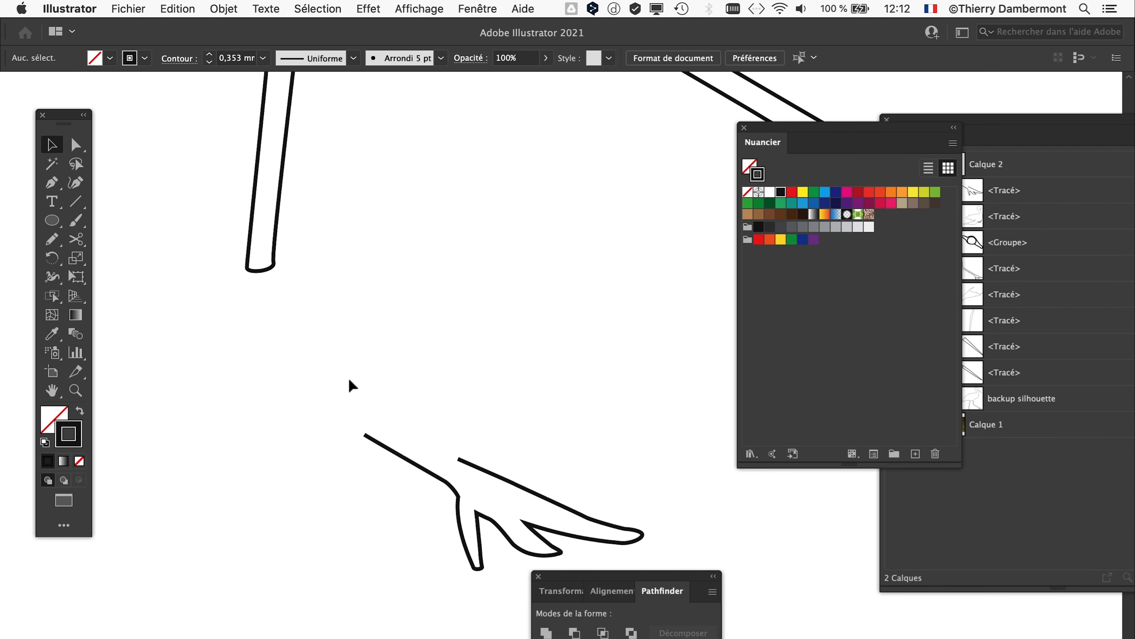
# Move the trimmed foot copy to the end of the footless leg and rotate it clockwise with Free Transform to follow the leg's direction
pyautogui.click(503, 486)
pyautogui.moveTo(507, 482); pyautogui.dragTo(459, 304)
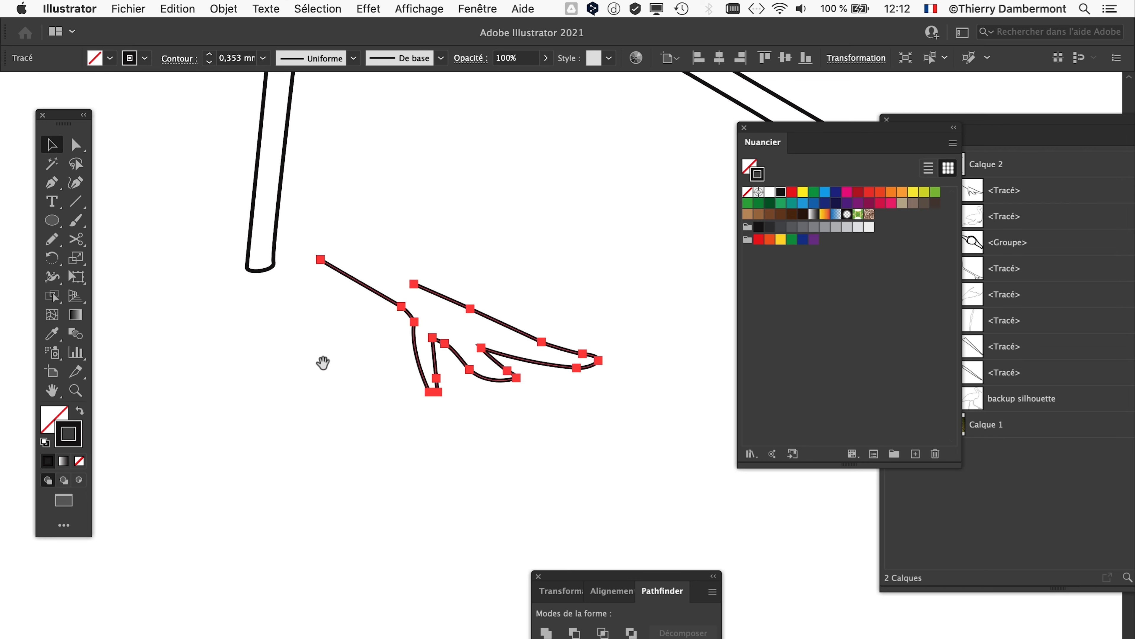
pyautogui.moveTo(324, 363); pyautogui.dragTo(340, 484)
pyautogui.moveTo(436, 443); pyautogui.dragTo(310, 440)
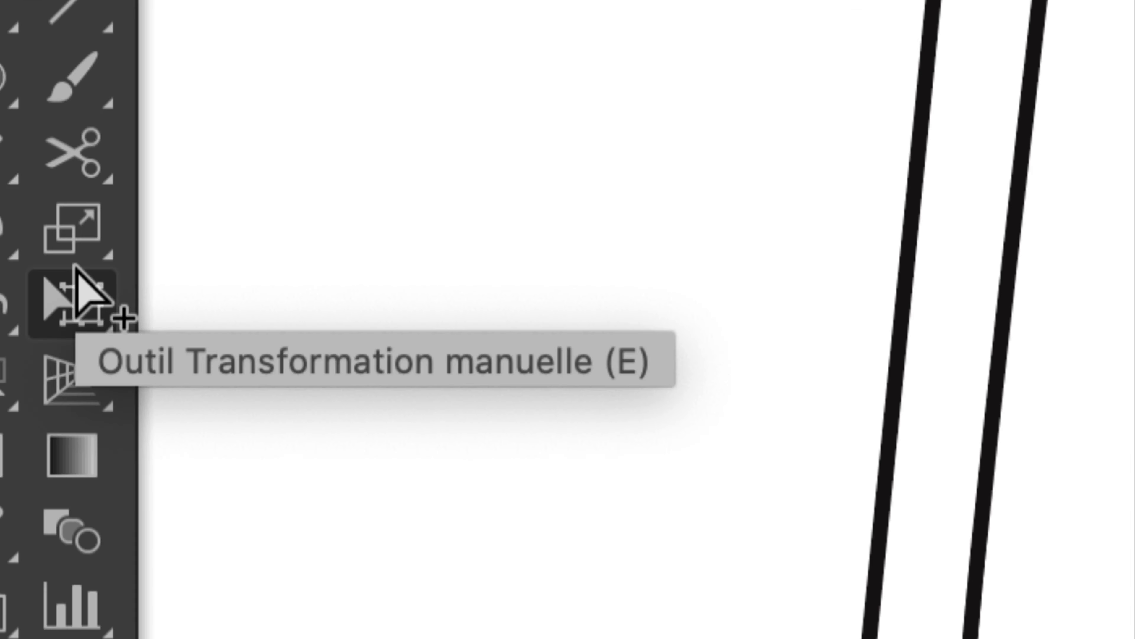
pyautogui.click(79, 285)
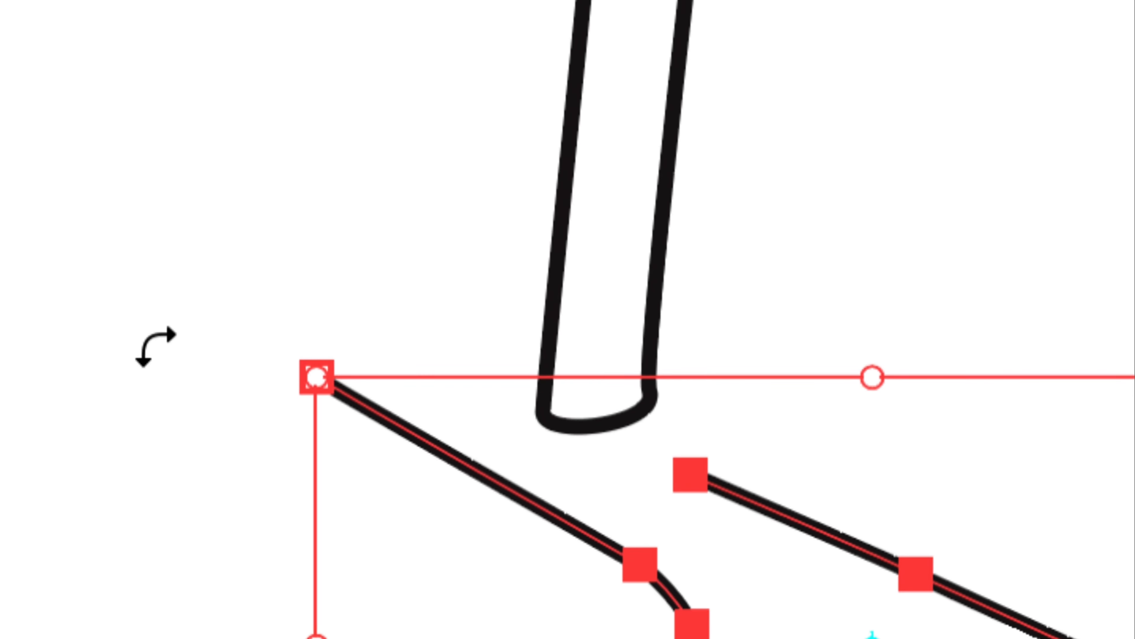
pyautogui.moveTo(157, 347); pyautogui.dragTo(631, 300)
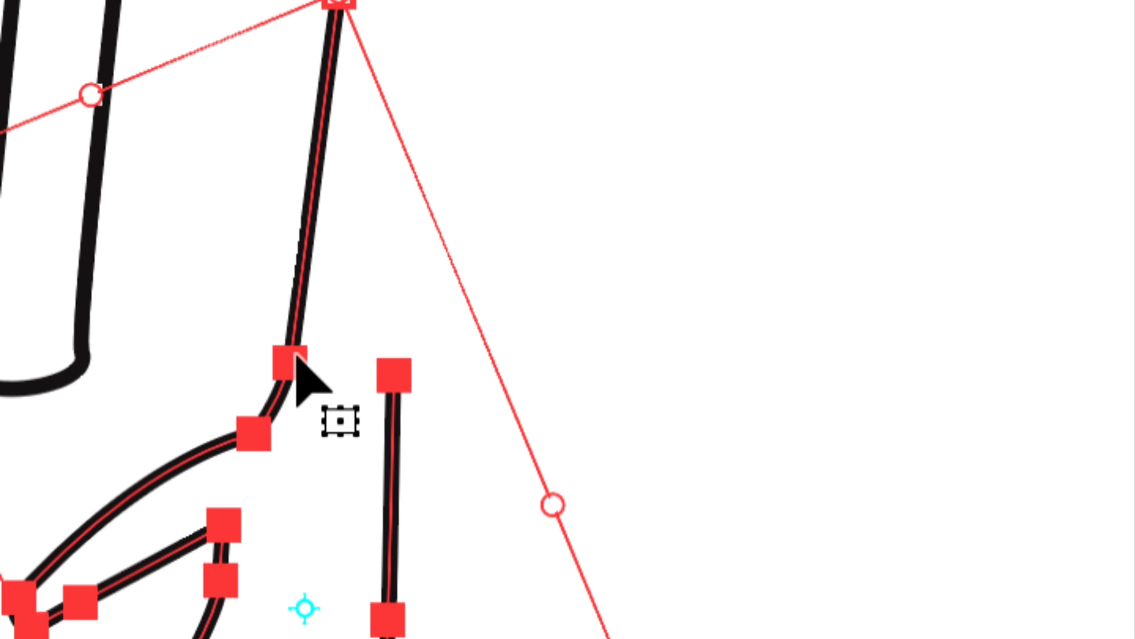